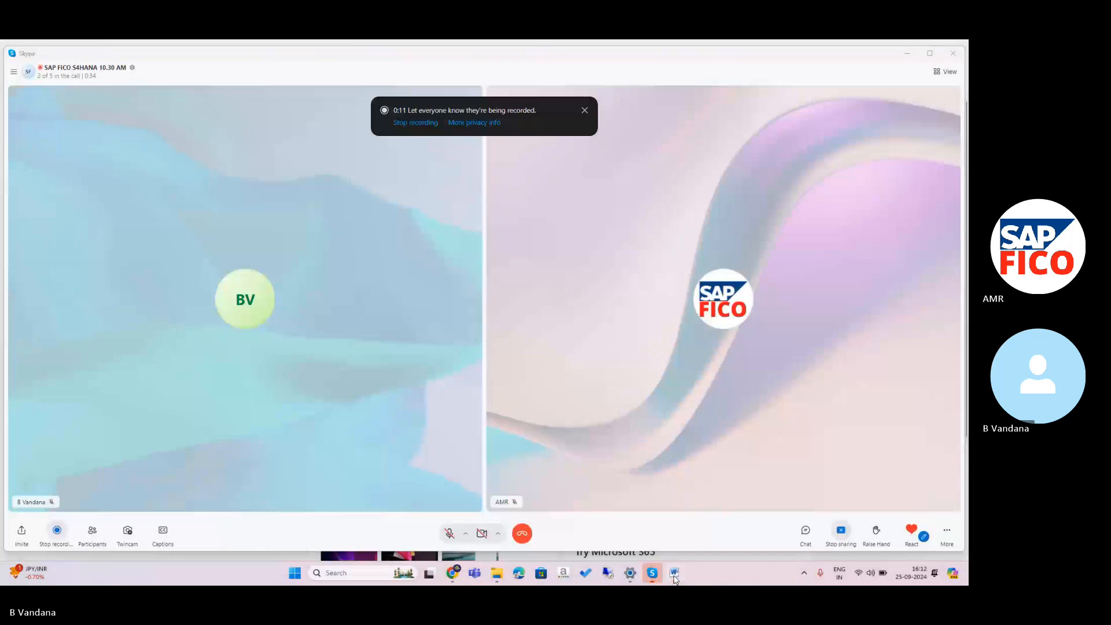
Glance at the TR MANAGEMENT document, then mute and unmute the Skype call microphone.
click(674, 573)
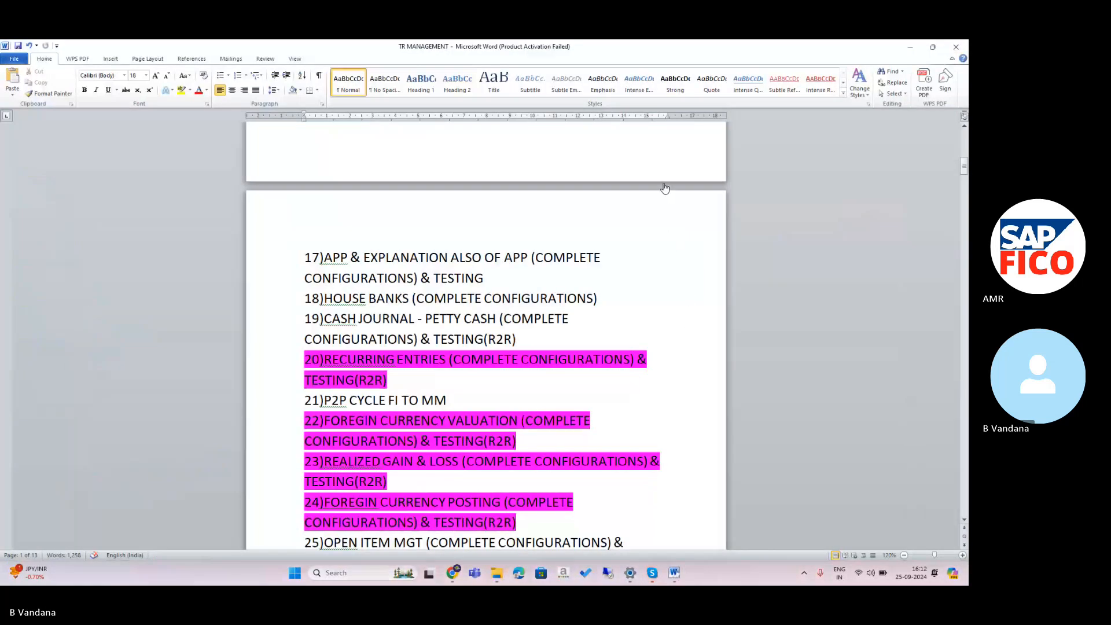
mouse_move(652, 574)
click(630, 526)
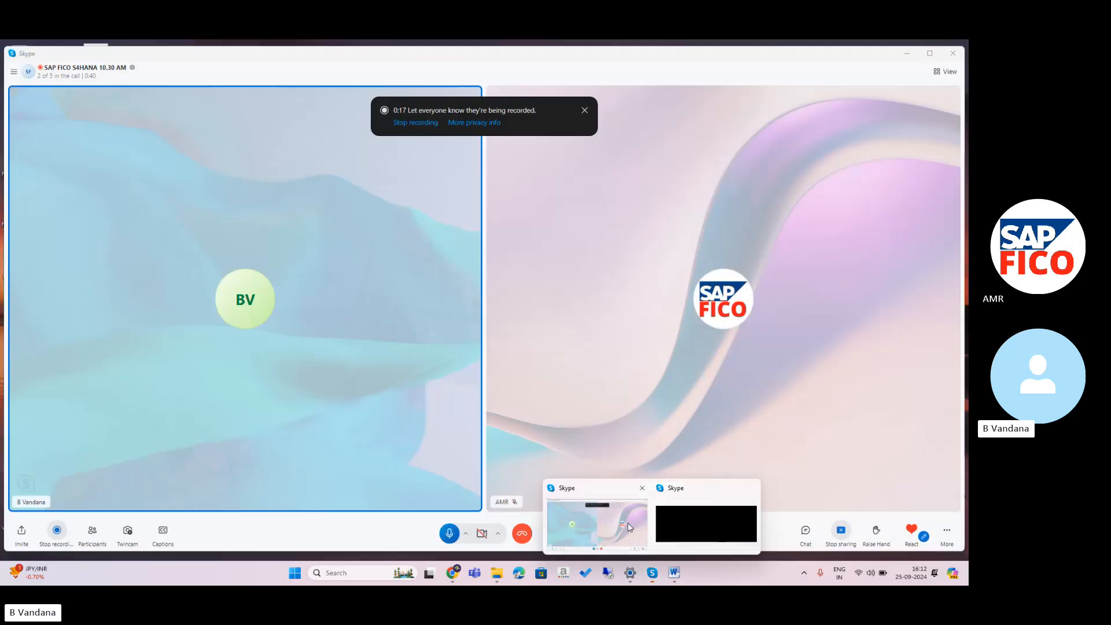
click(450, 534)
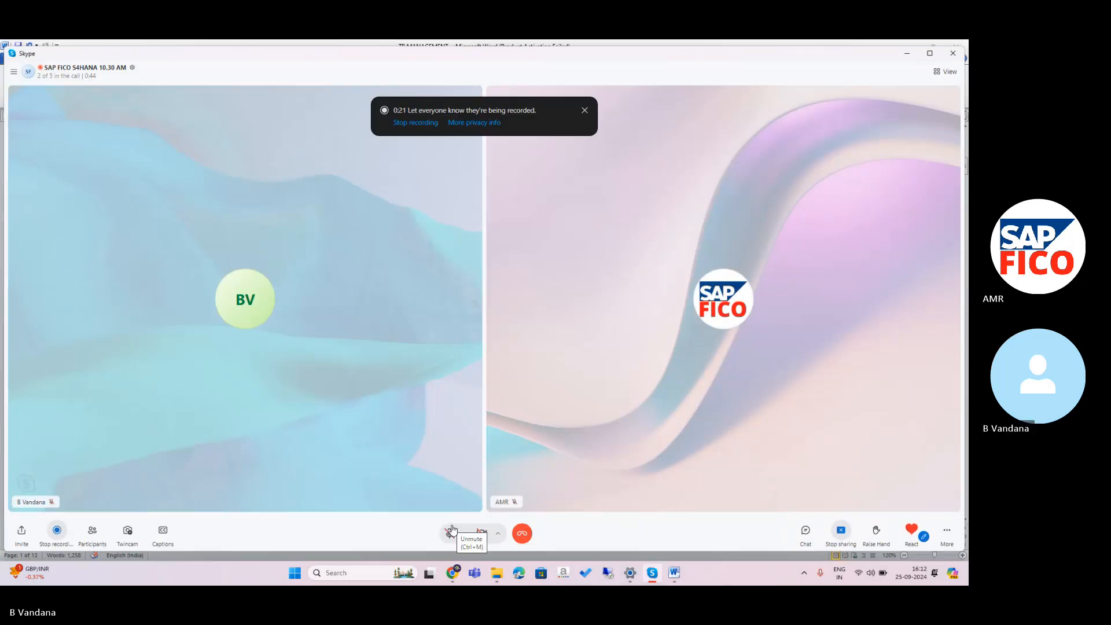
mouse_move(453, 530)
click(452, 531)
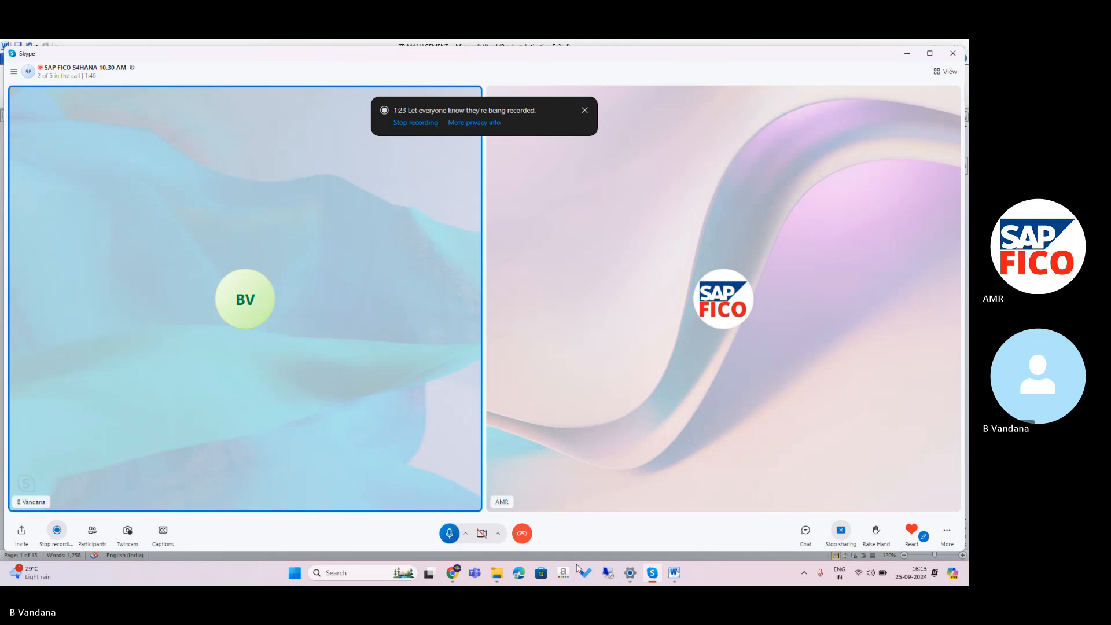
Disconnect the AB-TWS-J92 Bluetooth earbuds in Settings and return to the Skype call.
click(630, 573)
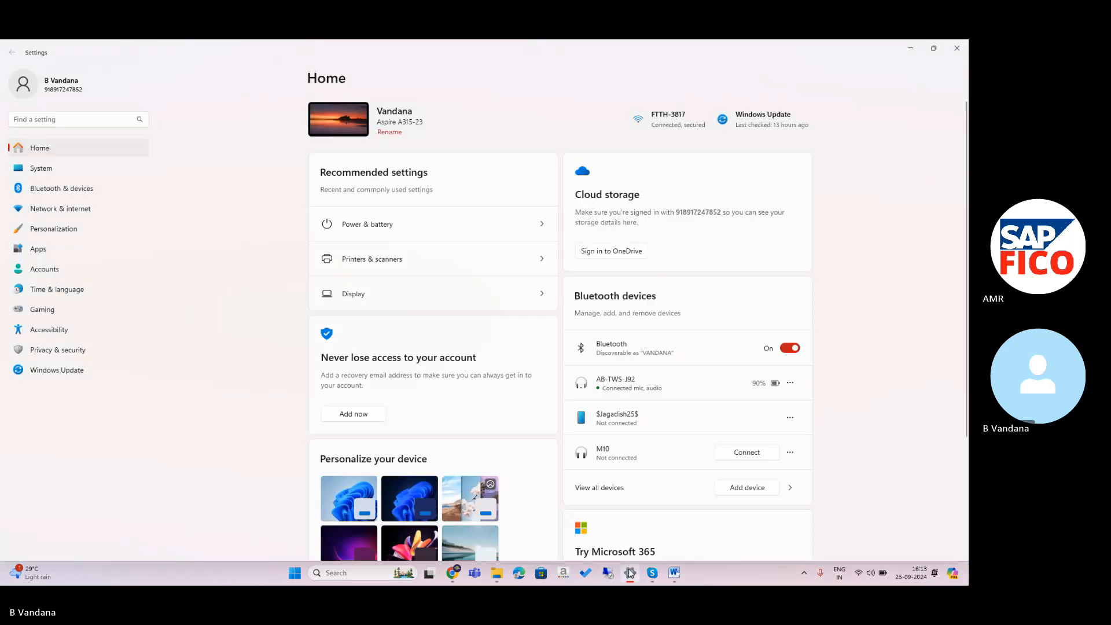
click(790, 383)
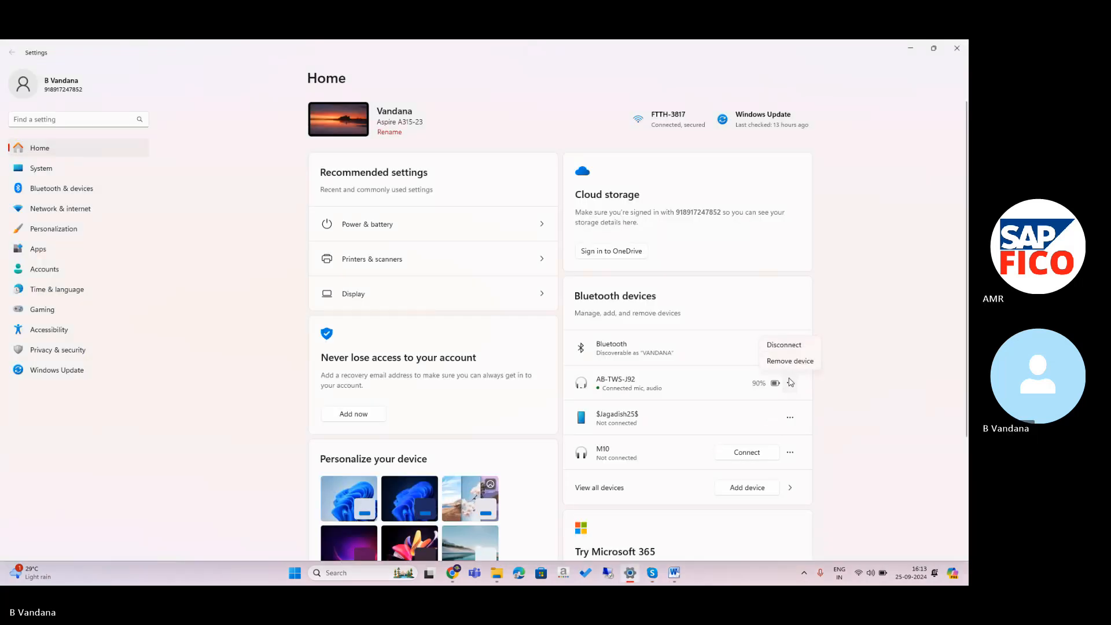
click(784, 344)
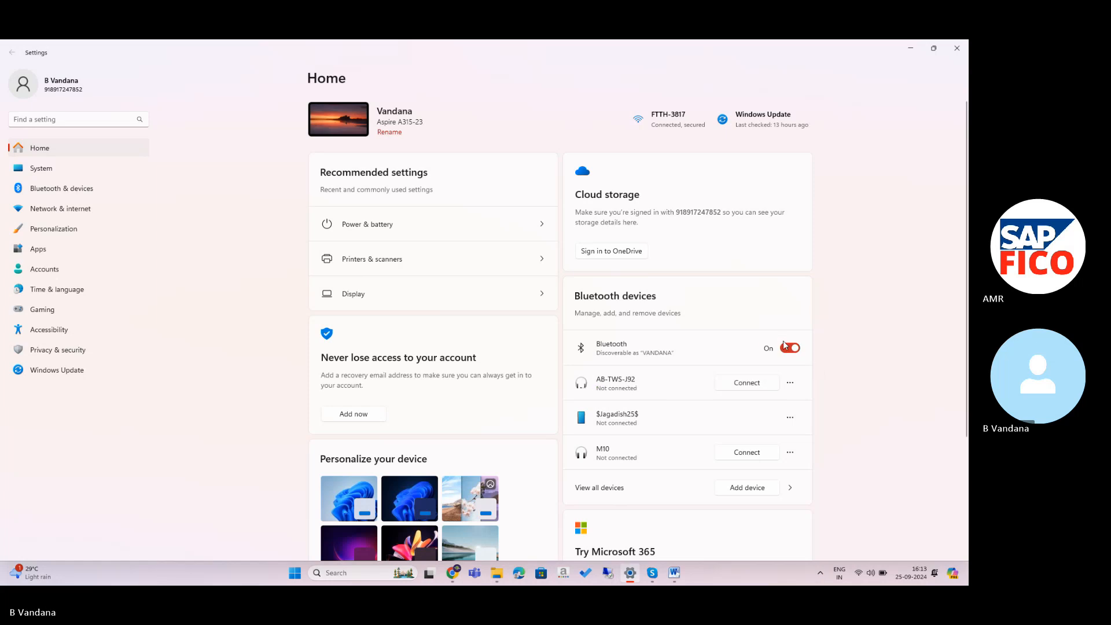
click(653, 572)
click(630, 508)
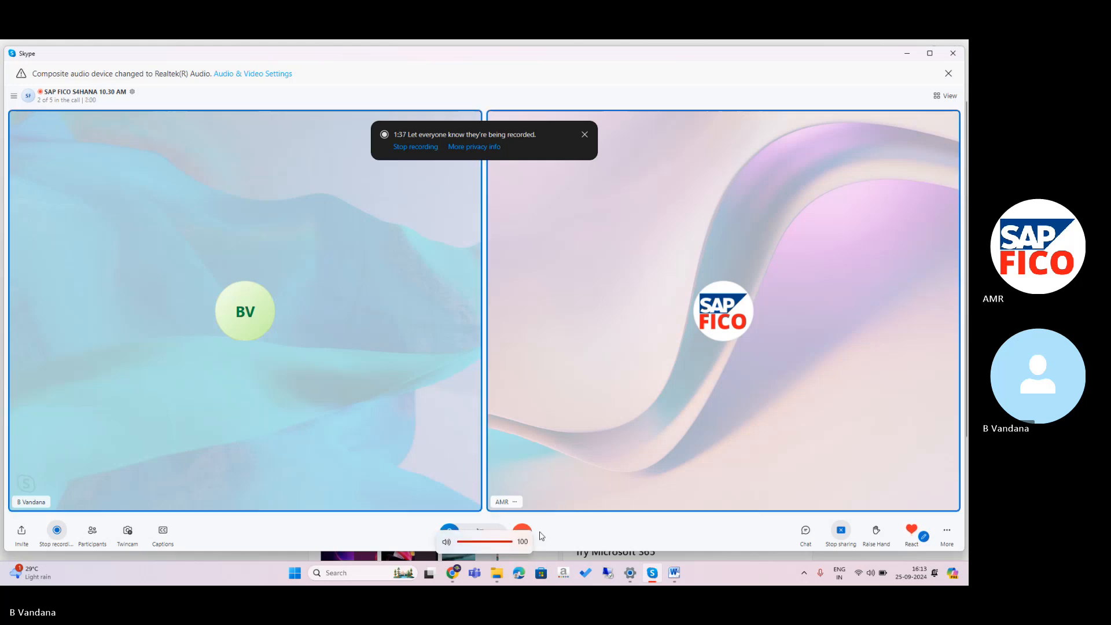
Raise the system volume and minimize the Word, Skype and Settings windows.
click(670, 574)
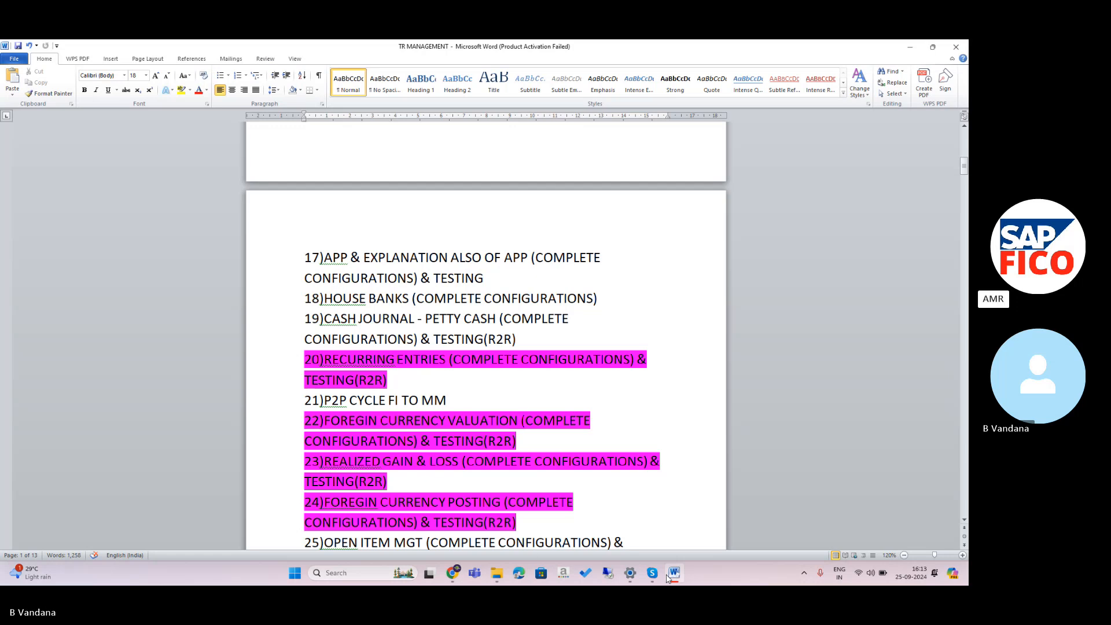
key(XF86AudioLowerVolume)
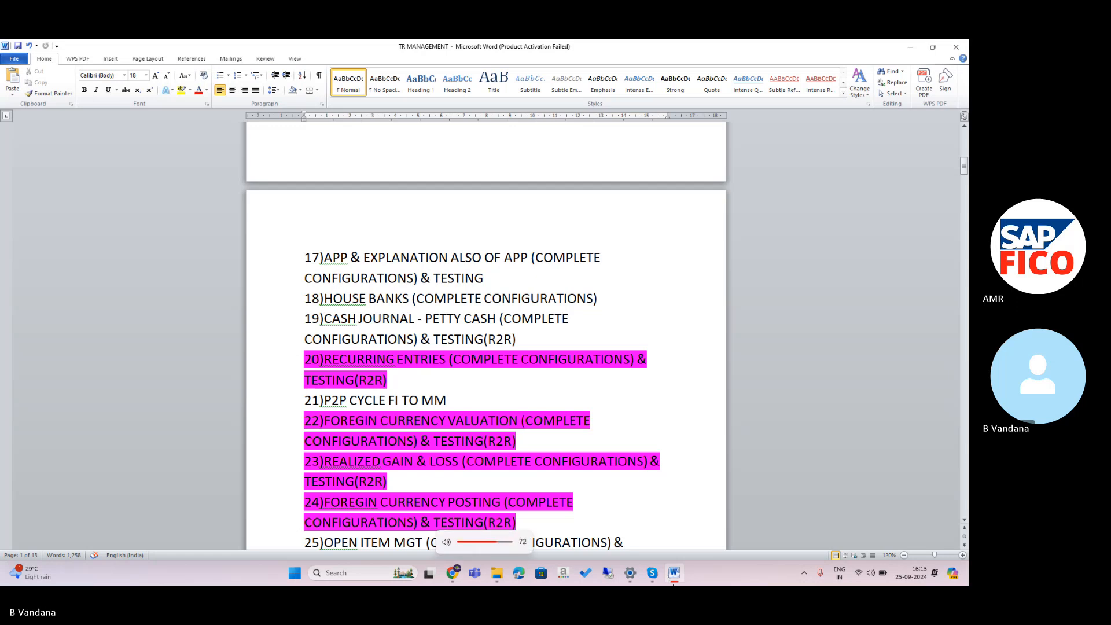
mouse_move(670, 581)
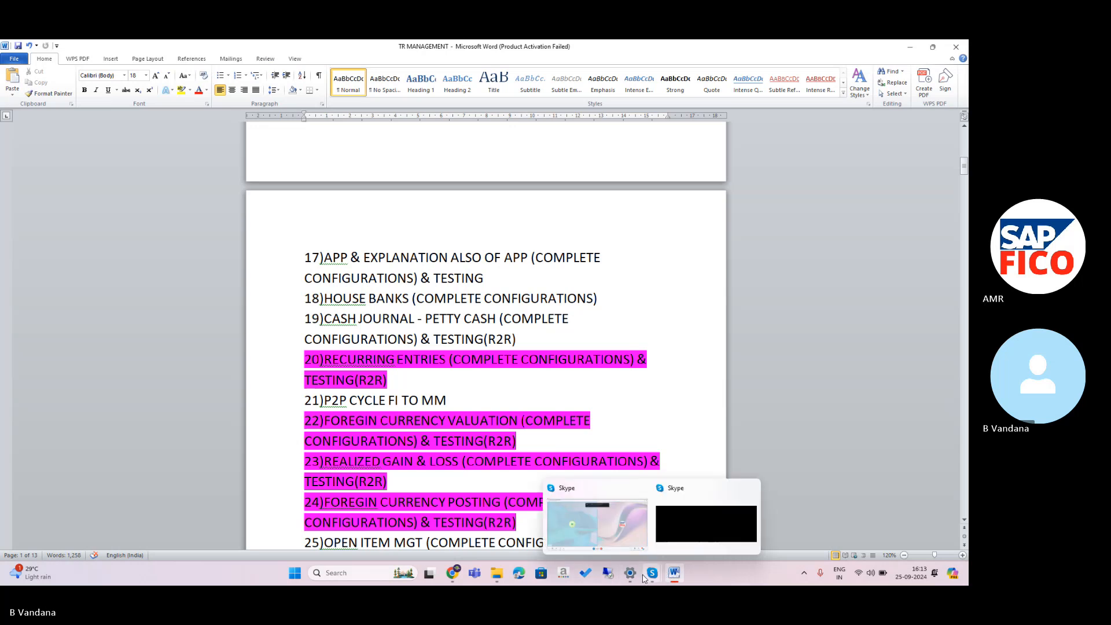
click(907, 51)
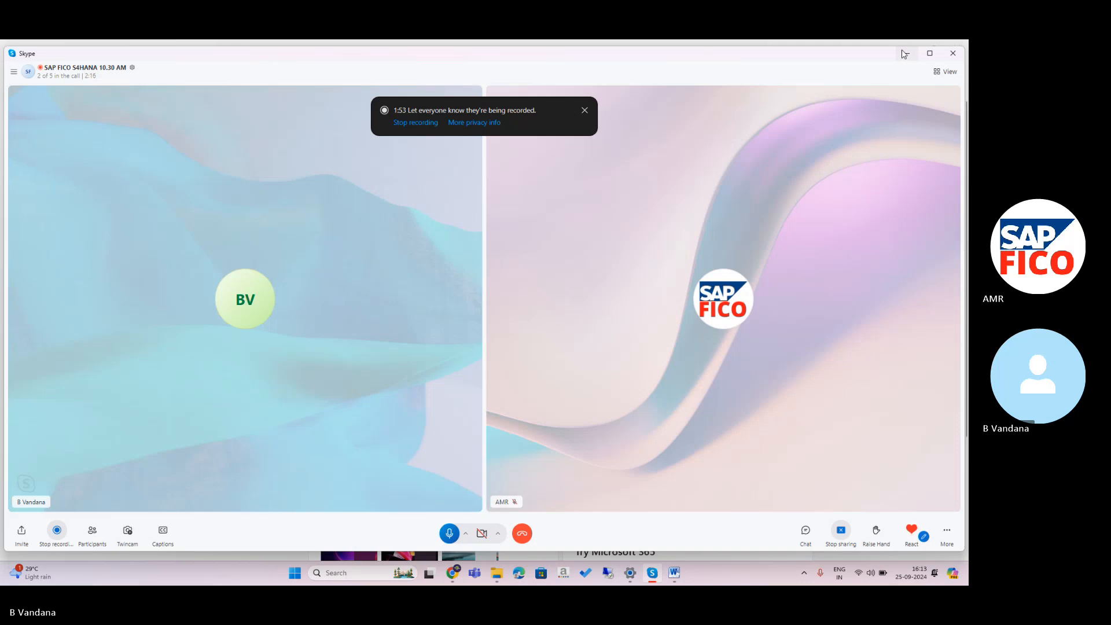
click(905, 53)
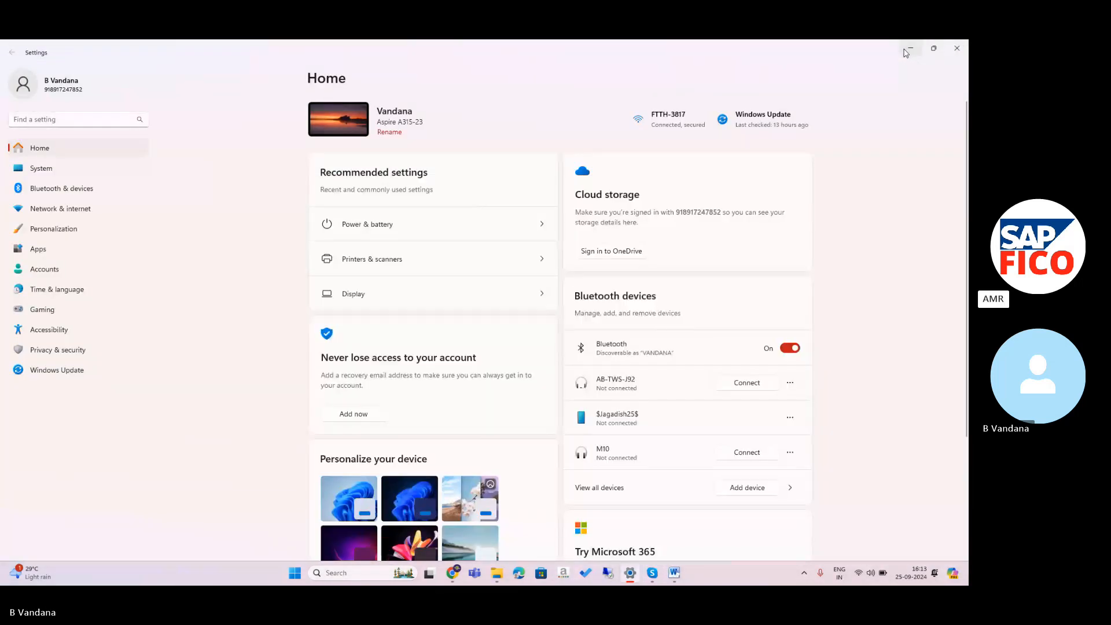
click(907, 51)
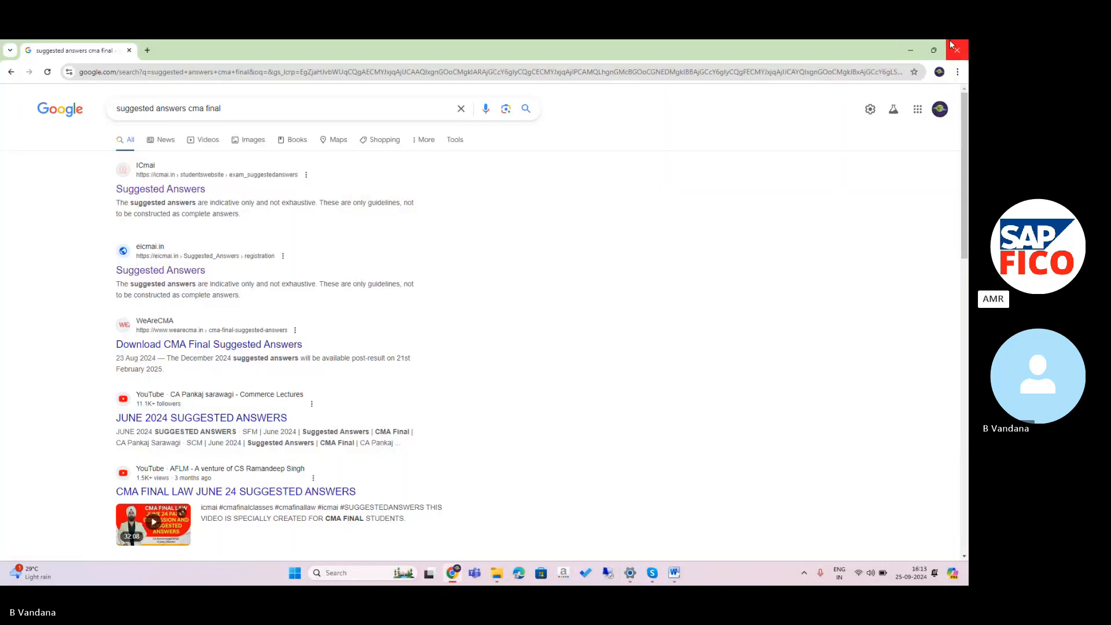
Open EXCEL TABLE (1).xlsx from WPS Office's recent files, then return to the Skype call.
click(911, 46)
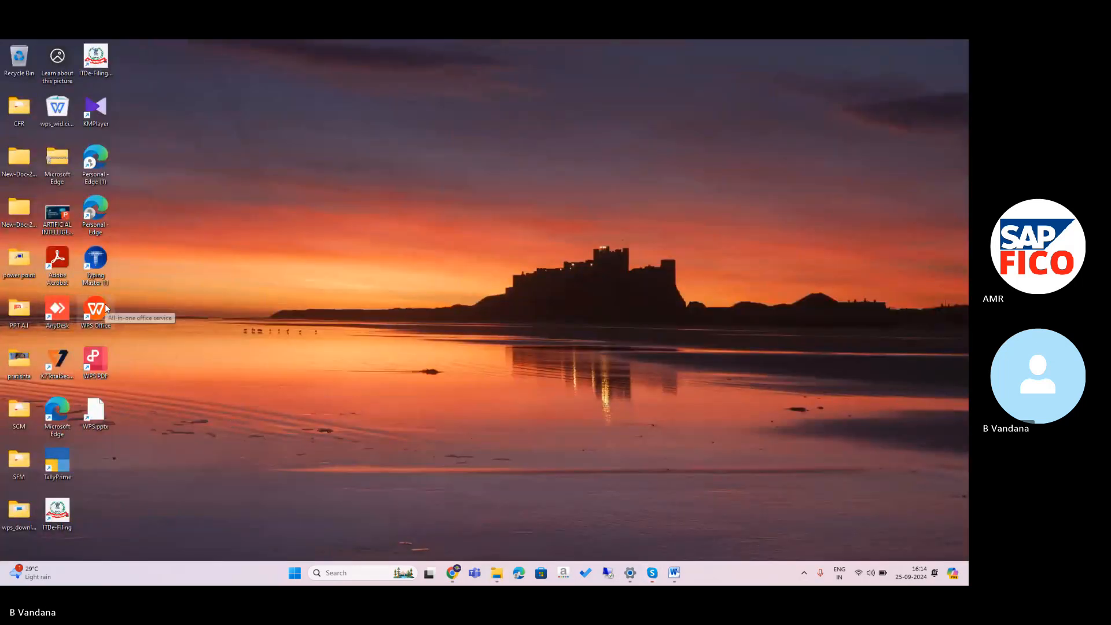
double_click(107, 308)
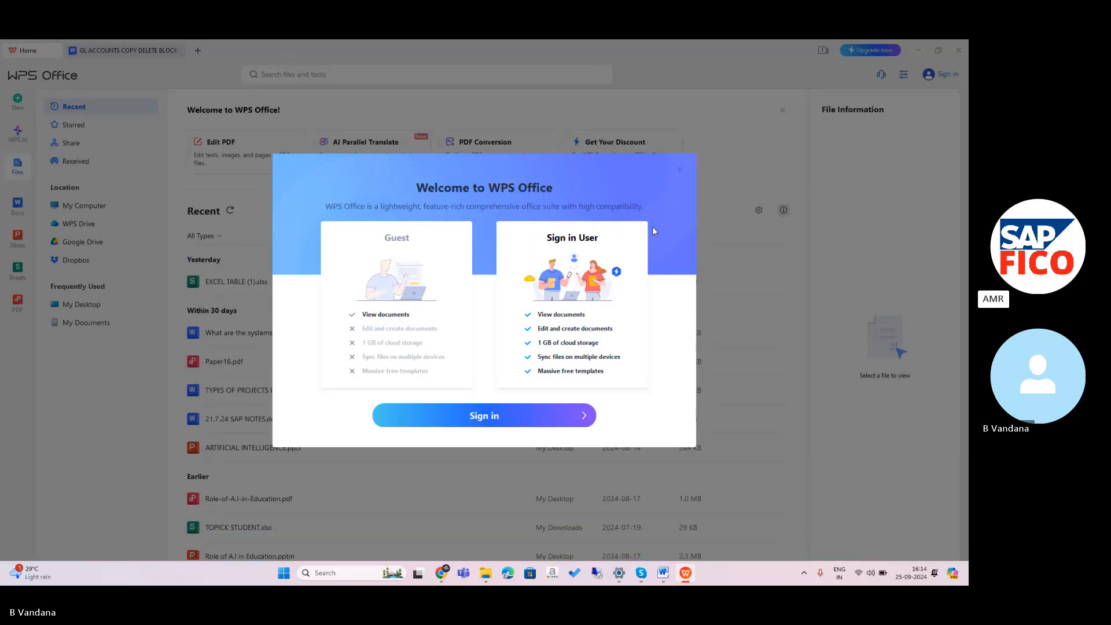
click(681, 178)
double_click(266, 280)
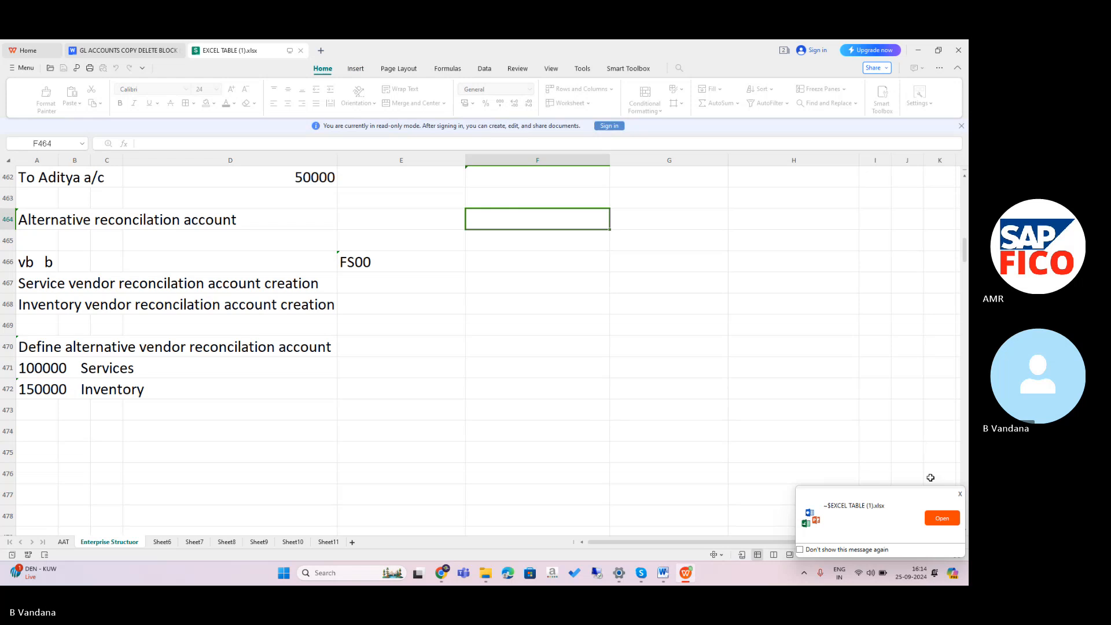
click(960, 495)
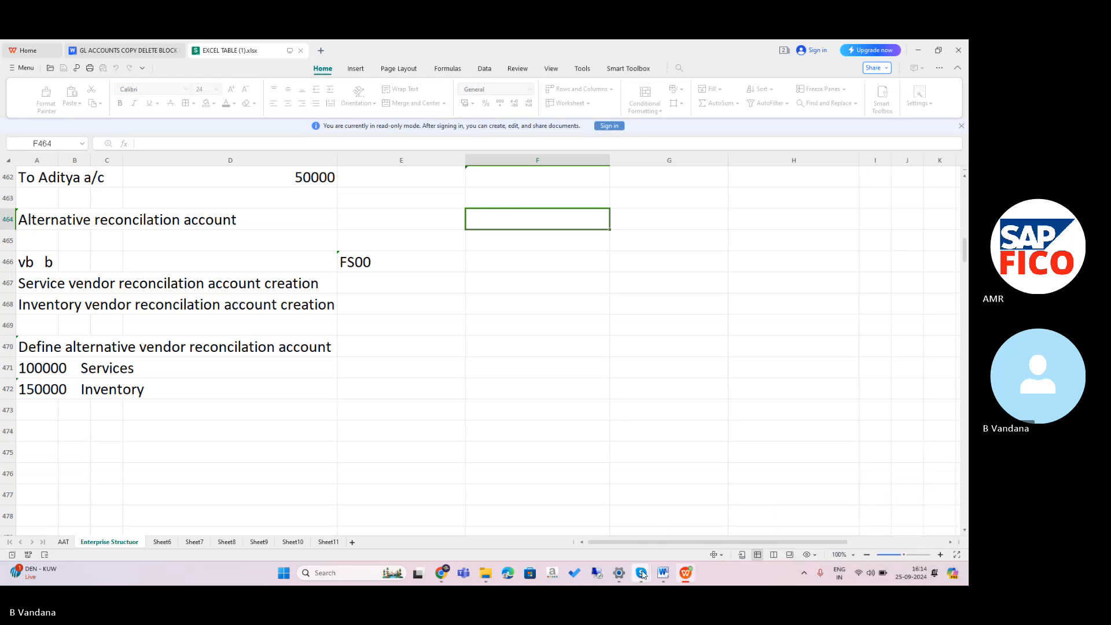
mouse_move(642, 574)
click(614, 532)
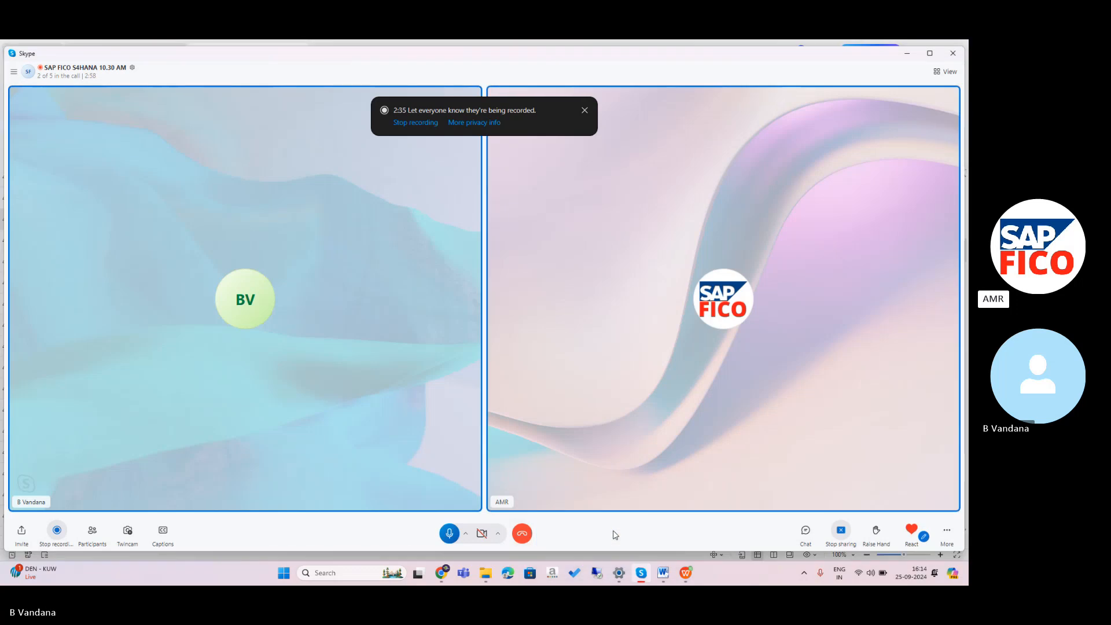
Copy the call chat message that defines foreign and local currency.
click(805, 532)
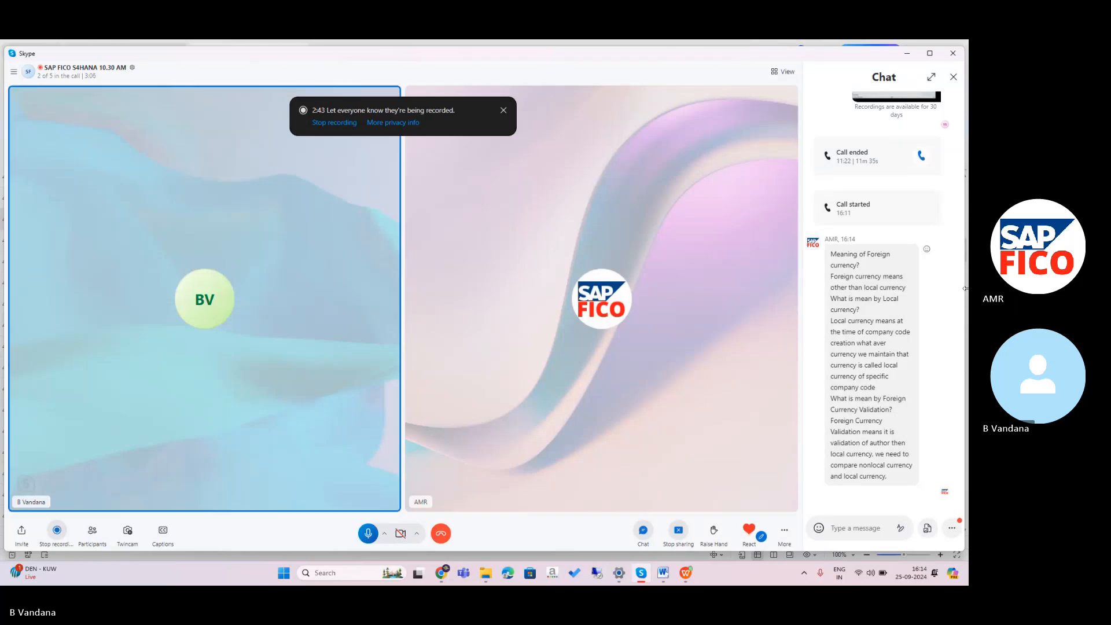
right_click(906, 369)
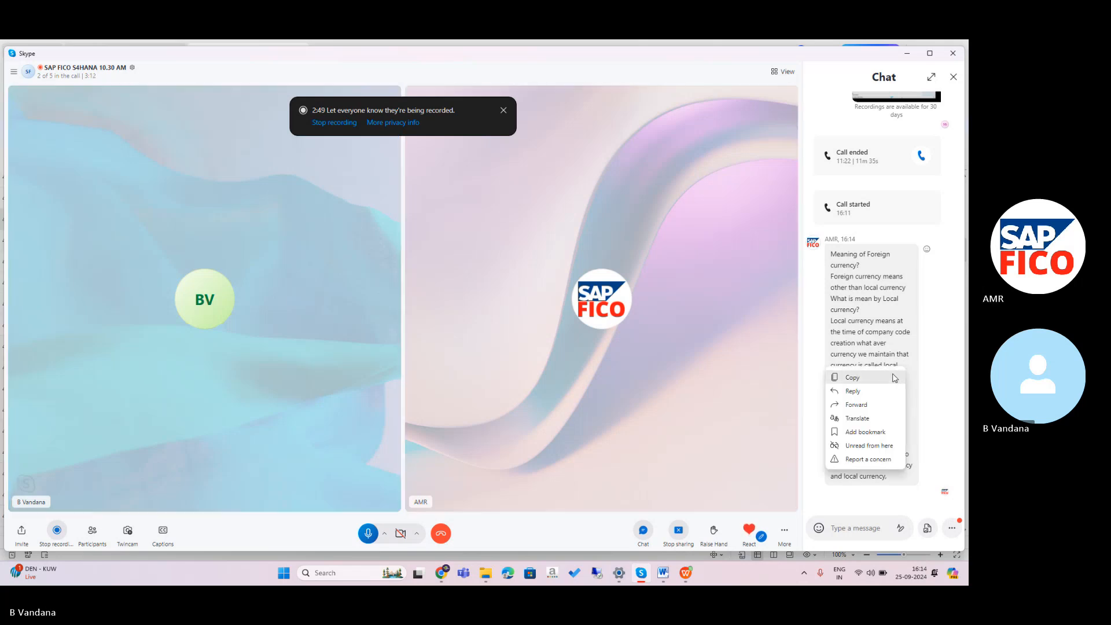
click(896, 378)
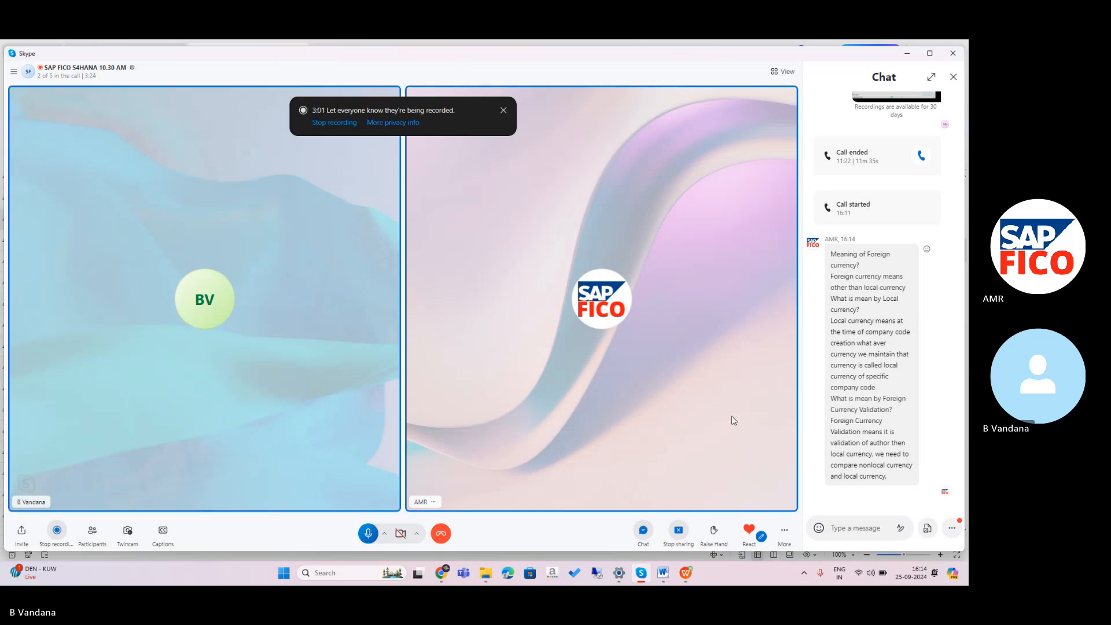
Paste the copied currency notes onto the blank last page of TR MANAGEMENT.
click(665, 580)
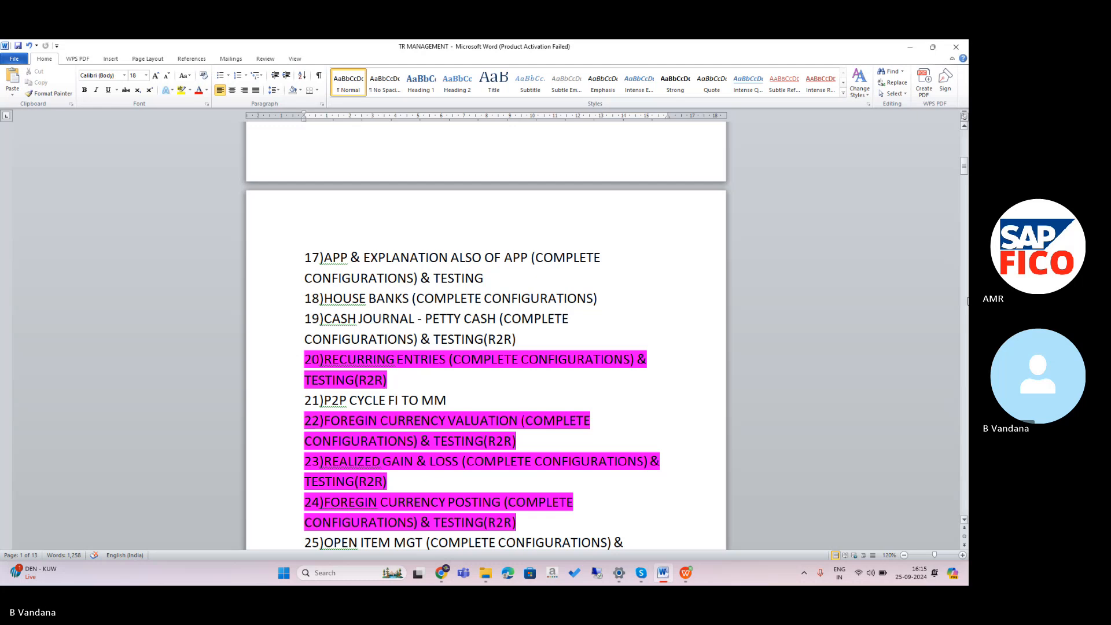
drag(964, 168, 964, 490)
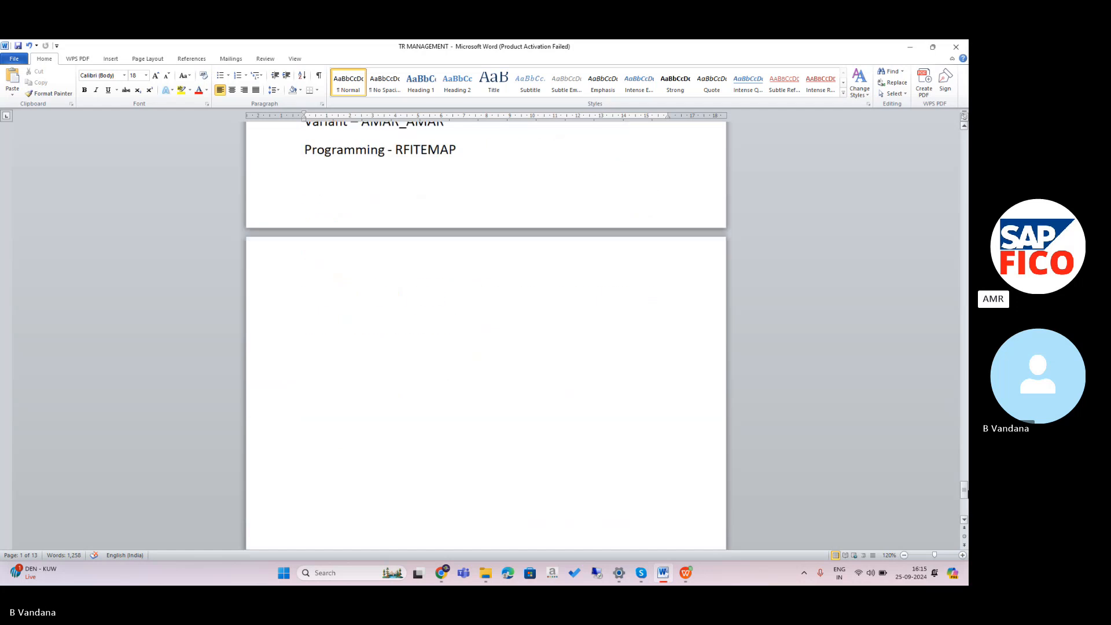
click(349, 281)
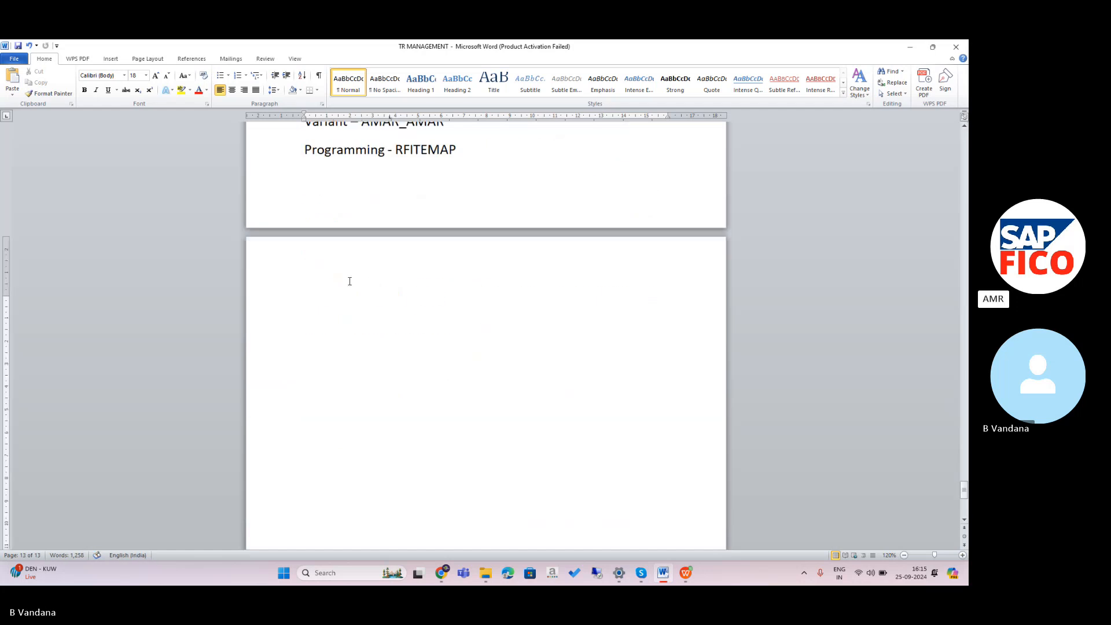
key(ctrl+v)
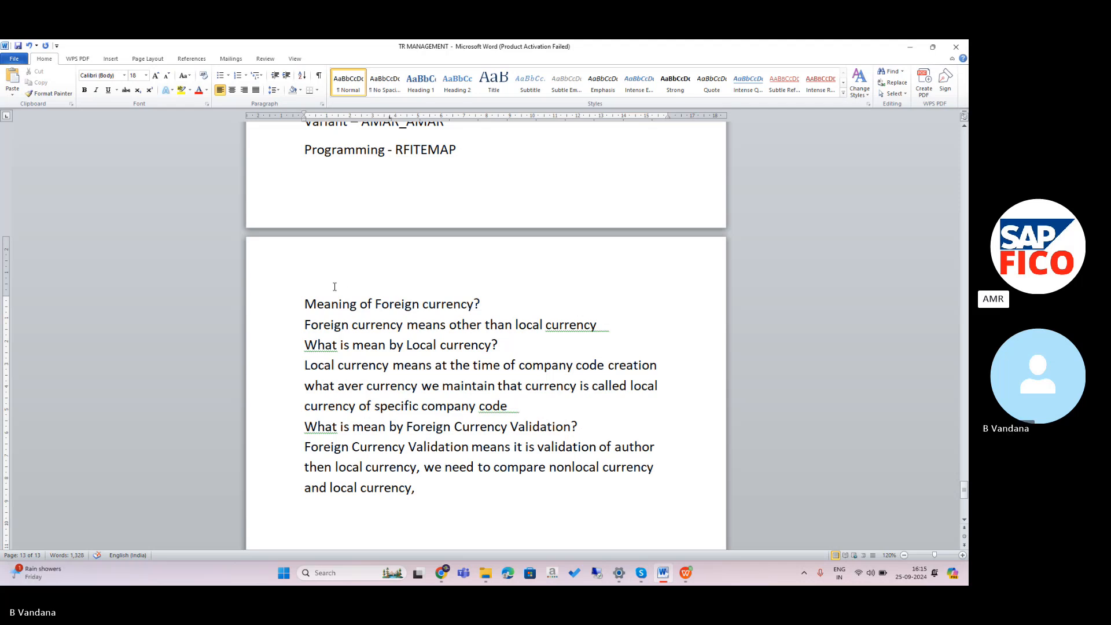
Highlight the heading 'Meaning of Foreign currency?' in magenta.
drag(304, 303, 518, 318)
drag(488, 275, 307, 292)
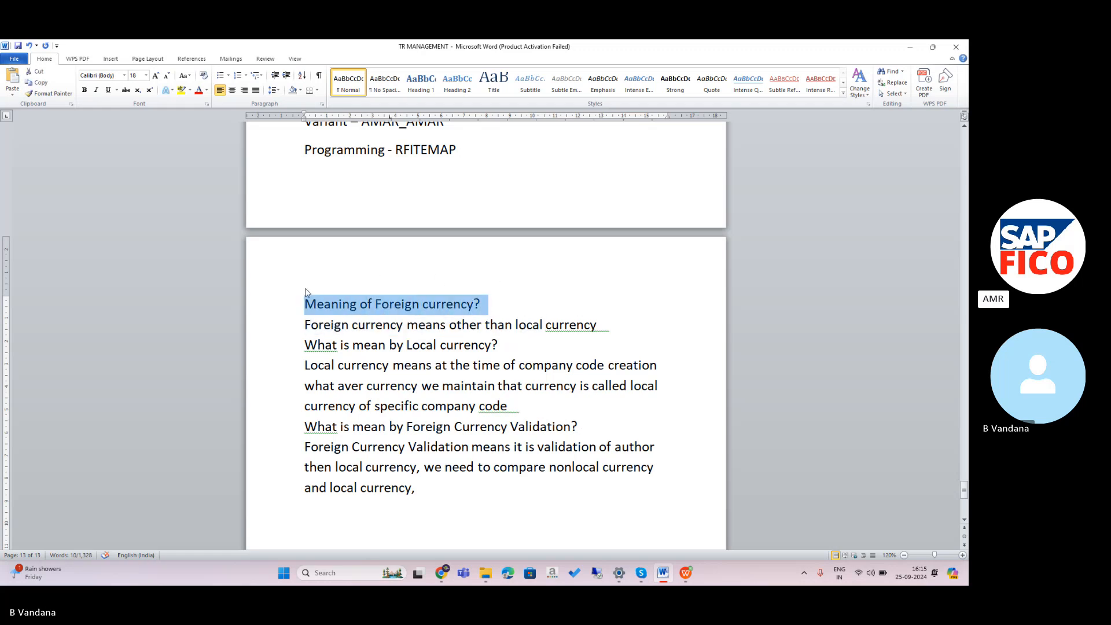
click(190, 90)
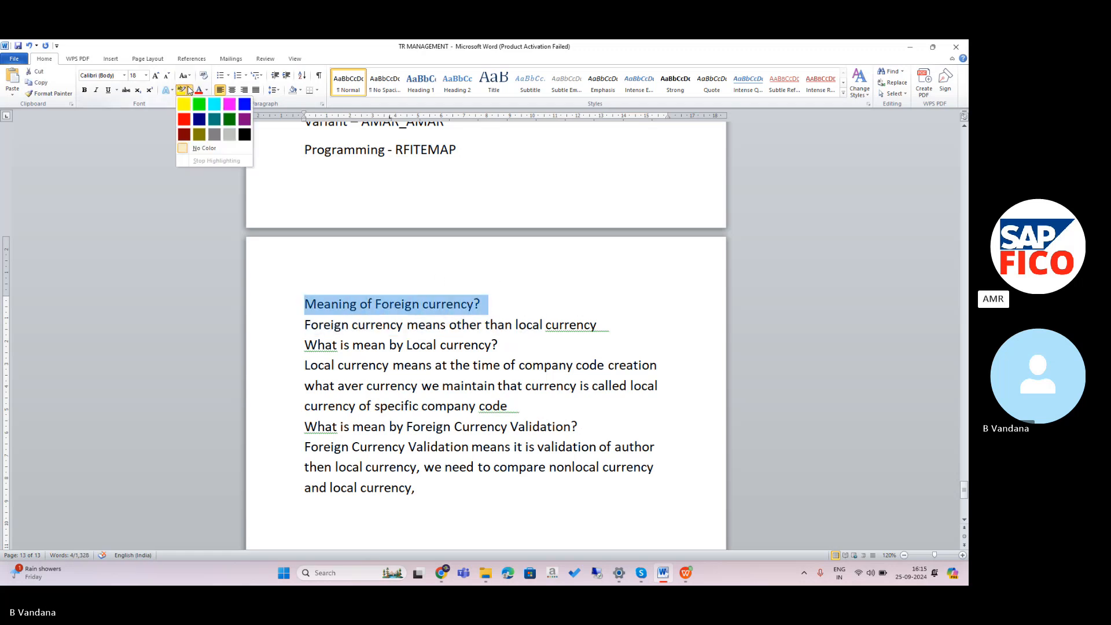
click(230, 106)
click(353, 359)
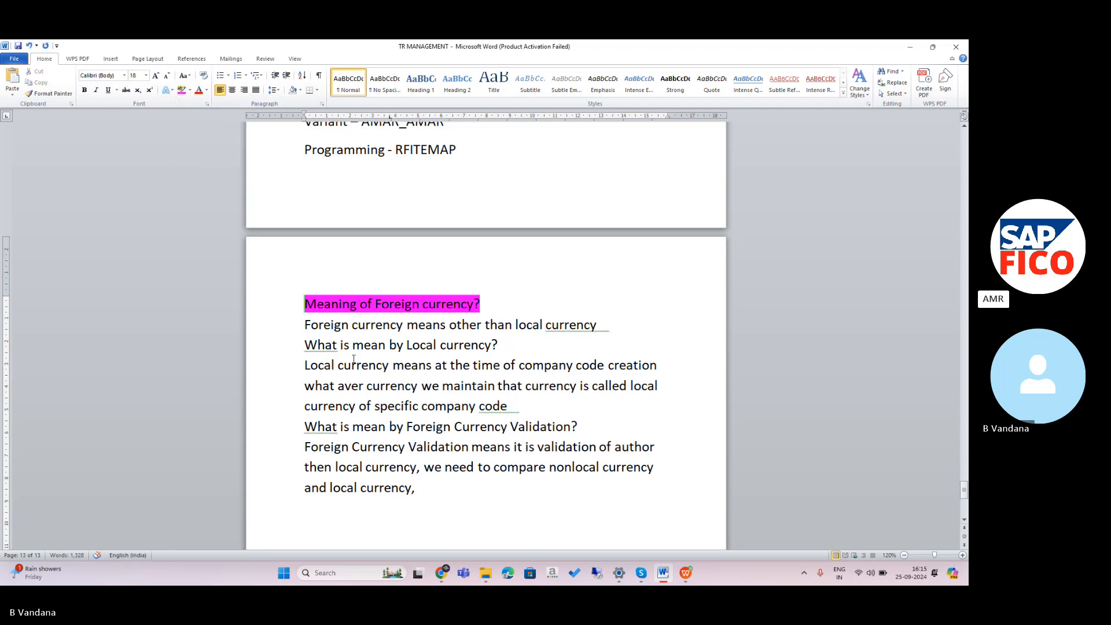
Highlight the Local currency and Foreign Currency Validation questions in magenta as well.
drag(304, 345, 505, 346)
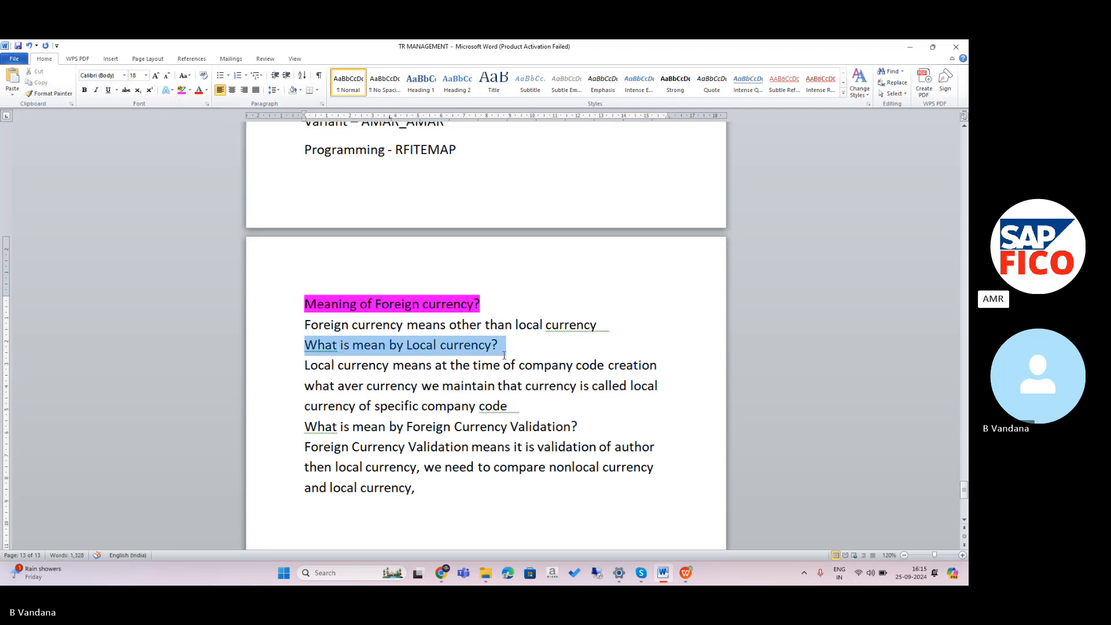
click(190, 91)
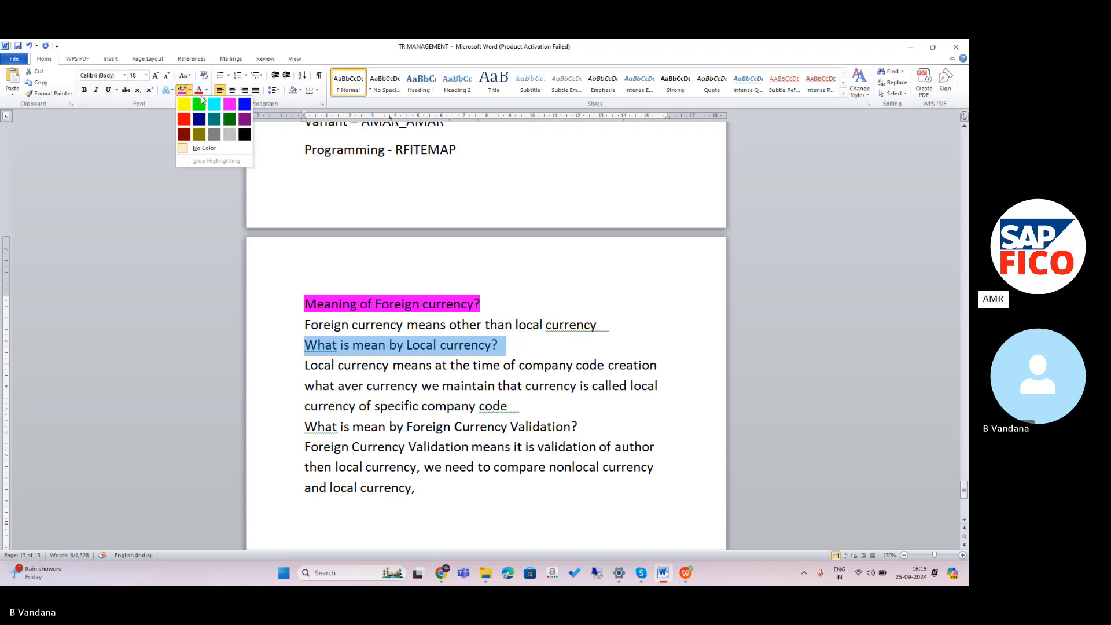
click(229, 104)
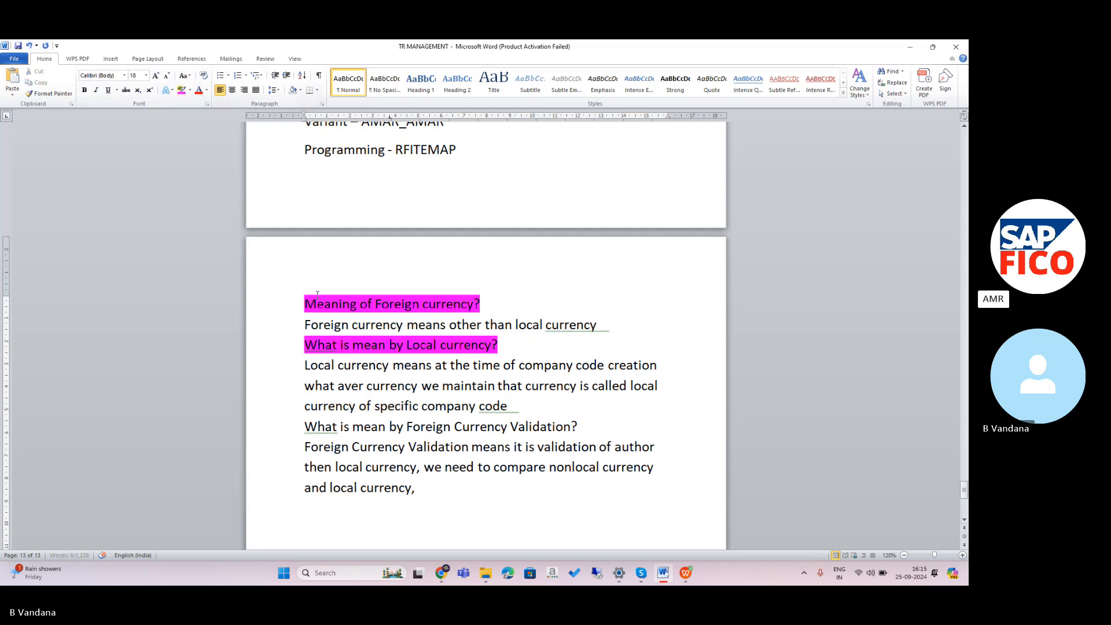
drag(305, 431, 622, 417)
drag(309, 428, 580, 428)
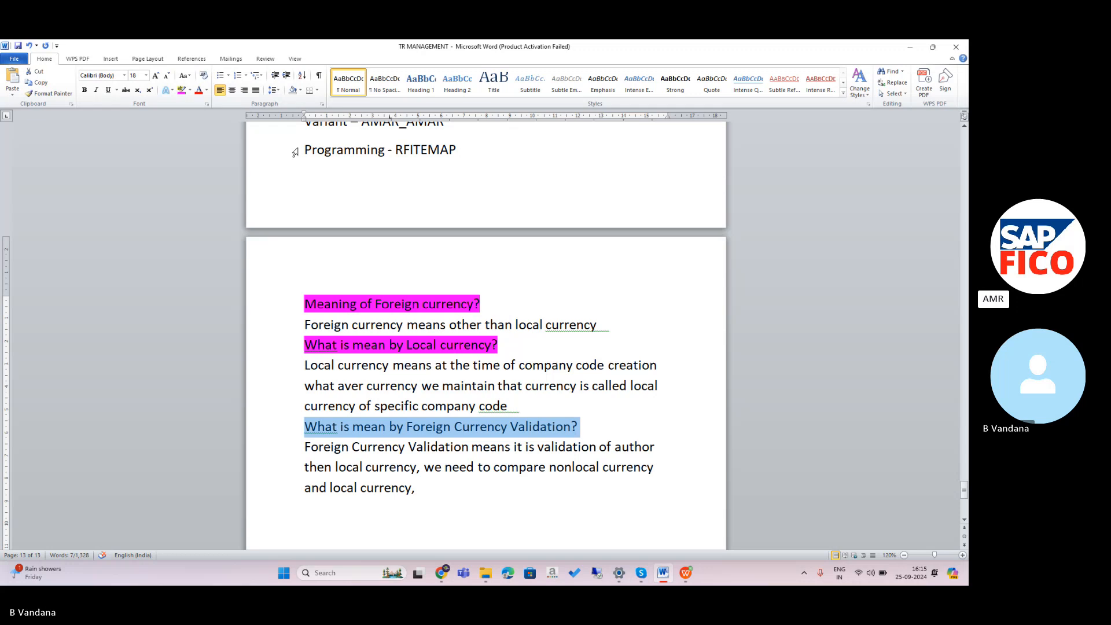
click(191, 90)
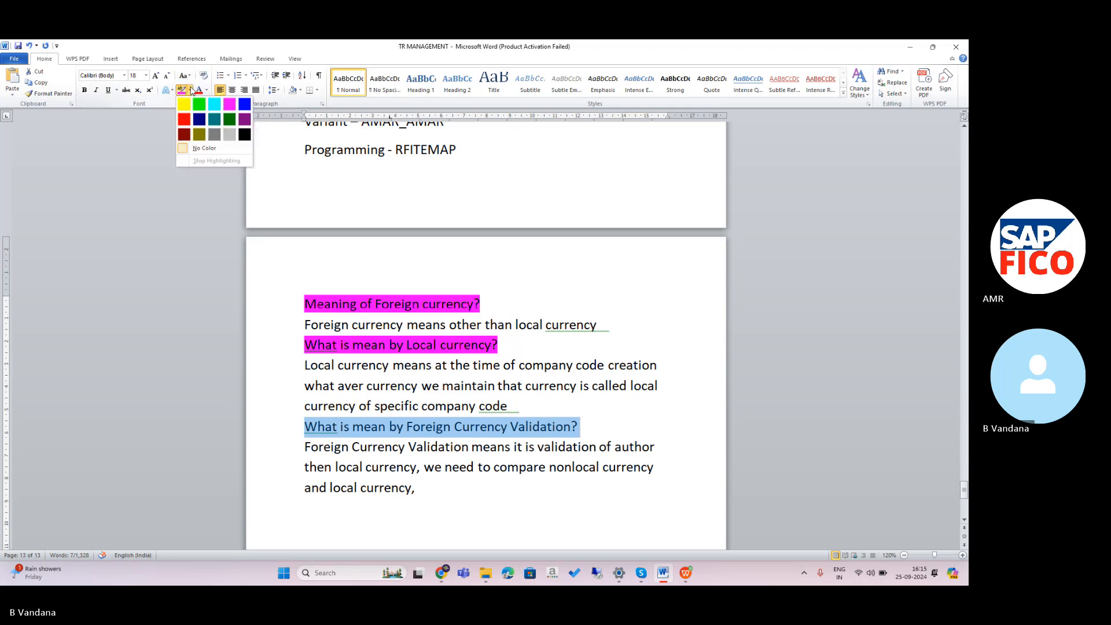
click(230, 104)
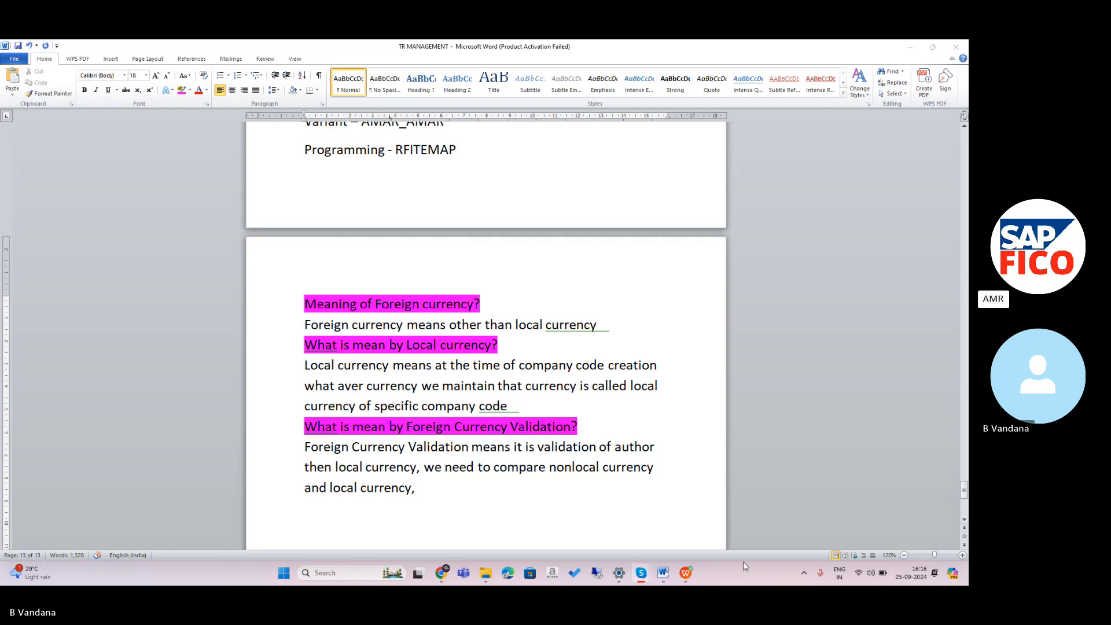
Bring up the WPS workbook and select cell A474 below the vendor reconciliation accounts.
click(686, 576)
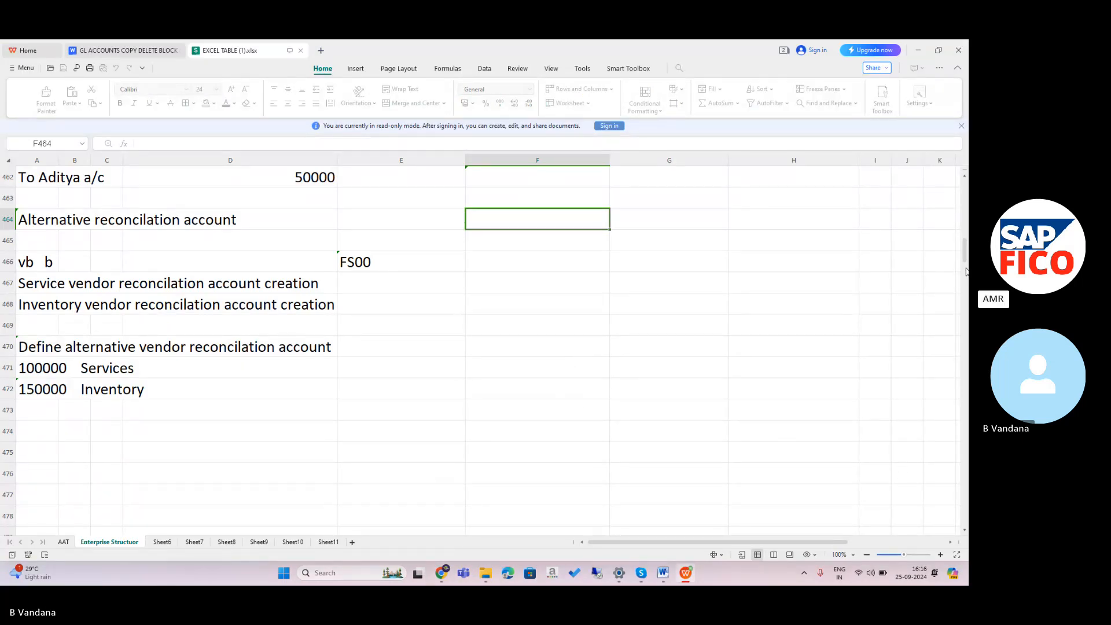
mouse_move(965, 255)
mouse_down()
mouse_move(965, 242)
mouse_move(965, 265)
mouse_move(965, 250)
mouse_up()
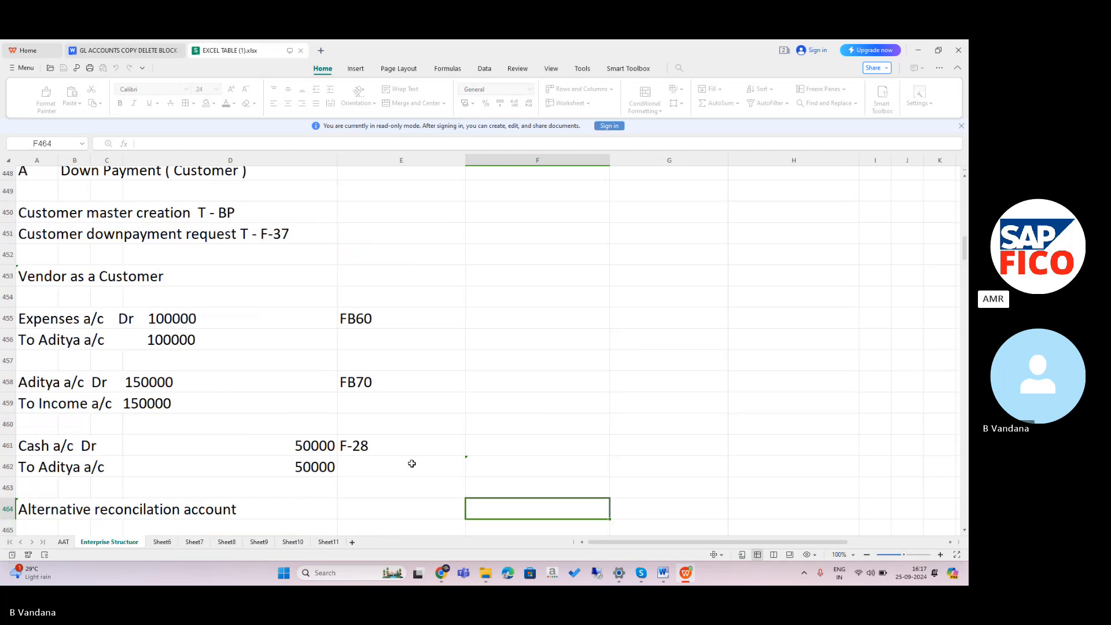
key(Down)
key(Down)
key(Down)
key(Down)
key(Down)
key(Down)
key(Down)
key(Down)
key(Down)
key(Down)
key(Down)
key(Down)
key(Down)
key(Down)
key(Down)
key(Down)
key(Down)
key(Down)
key(Down)
key(Down)
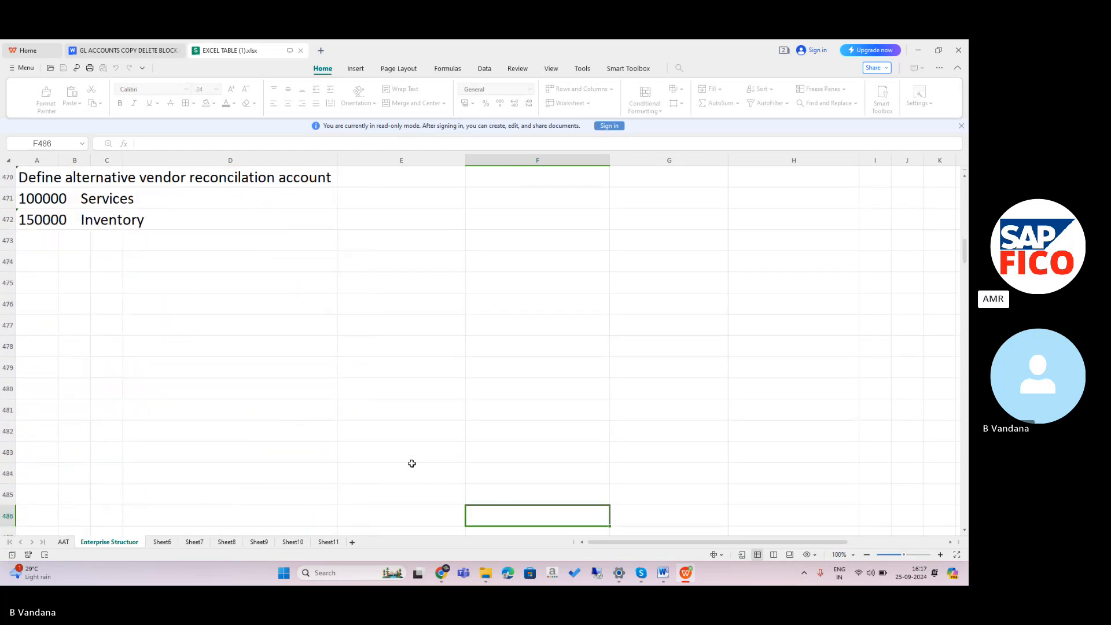
click(45, 266)
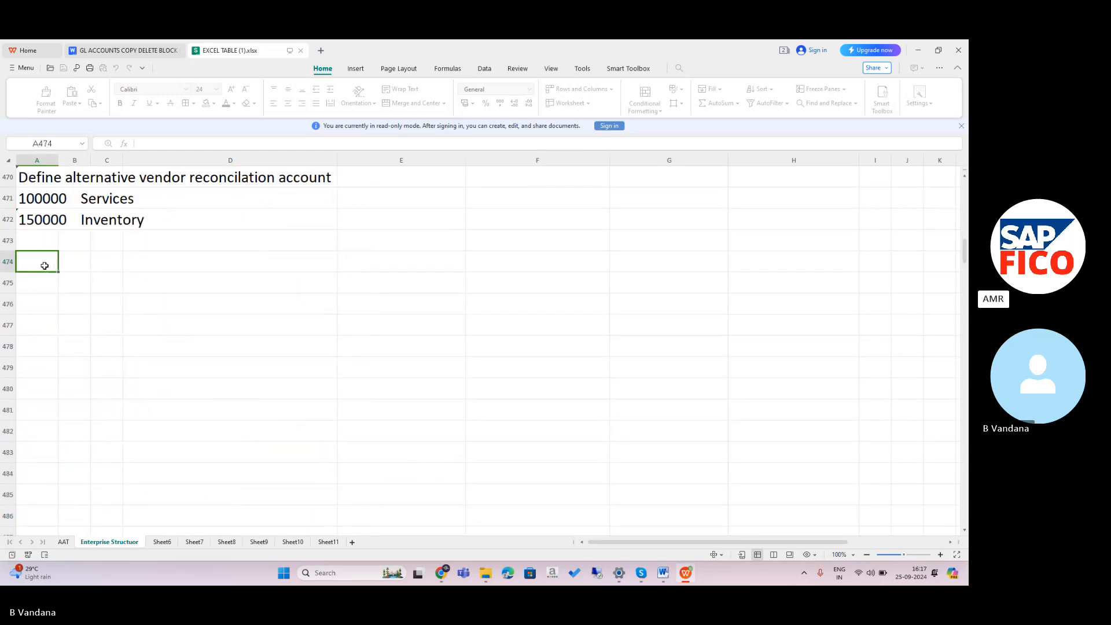
key(Caps_Lock)
key(Caps_Lock)
key(Caps_Lock)
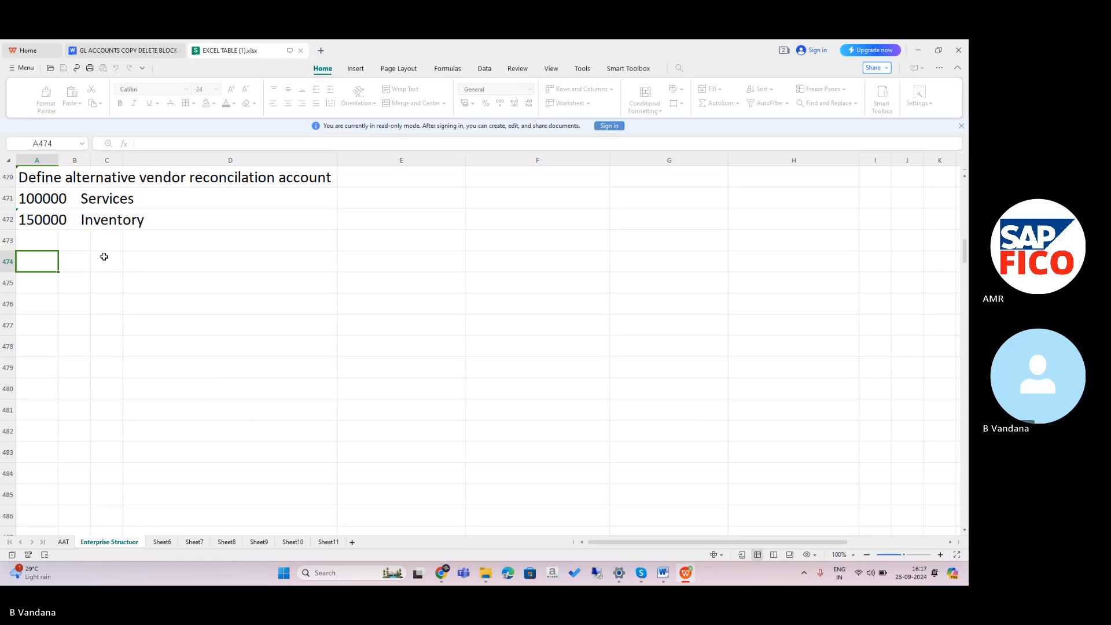
key(Caps_Lock)
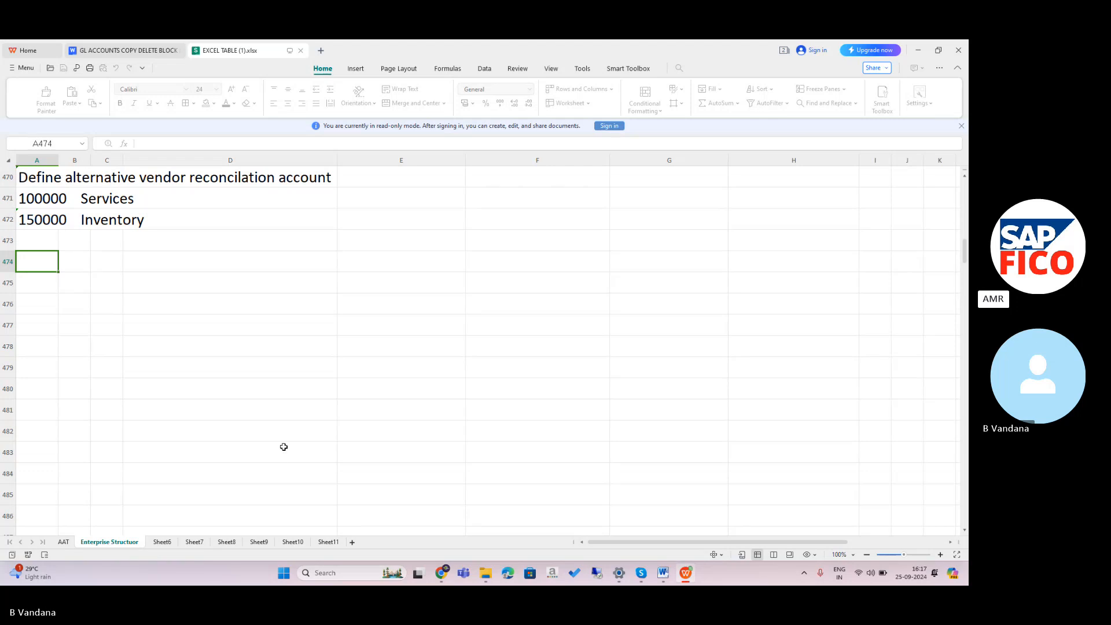
key(XF86TouchpadToggle)
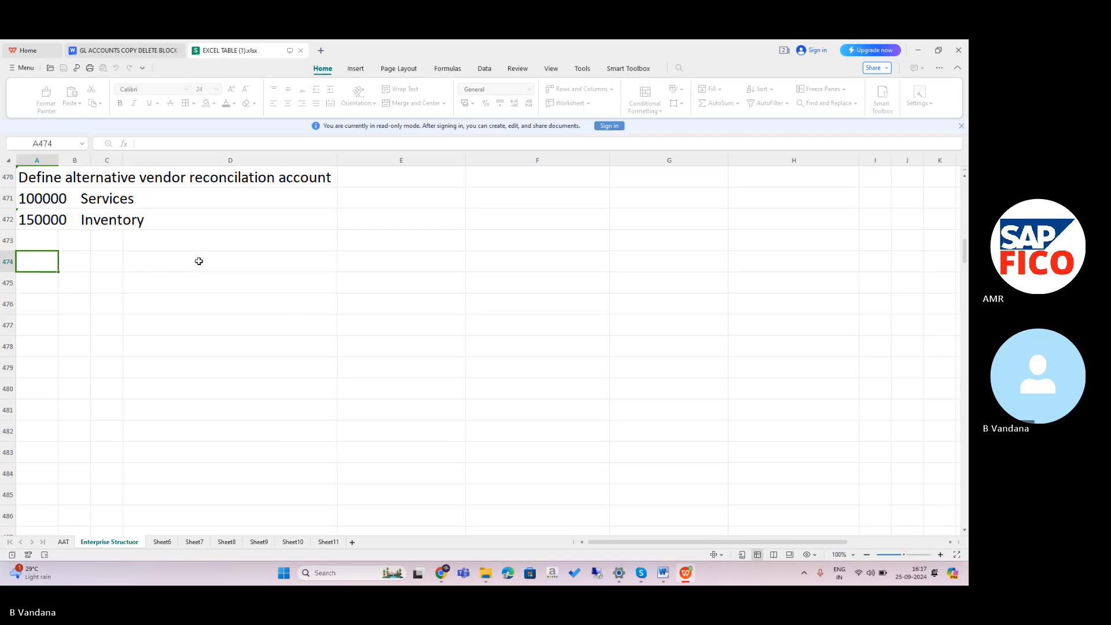
click(619, 128)
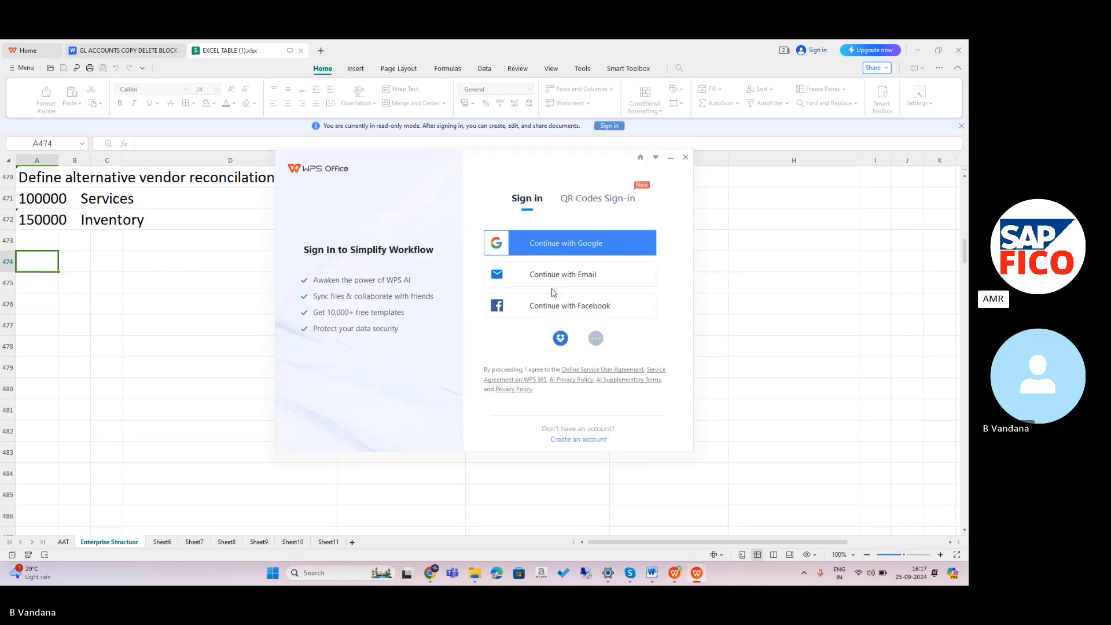
click(612, 243)
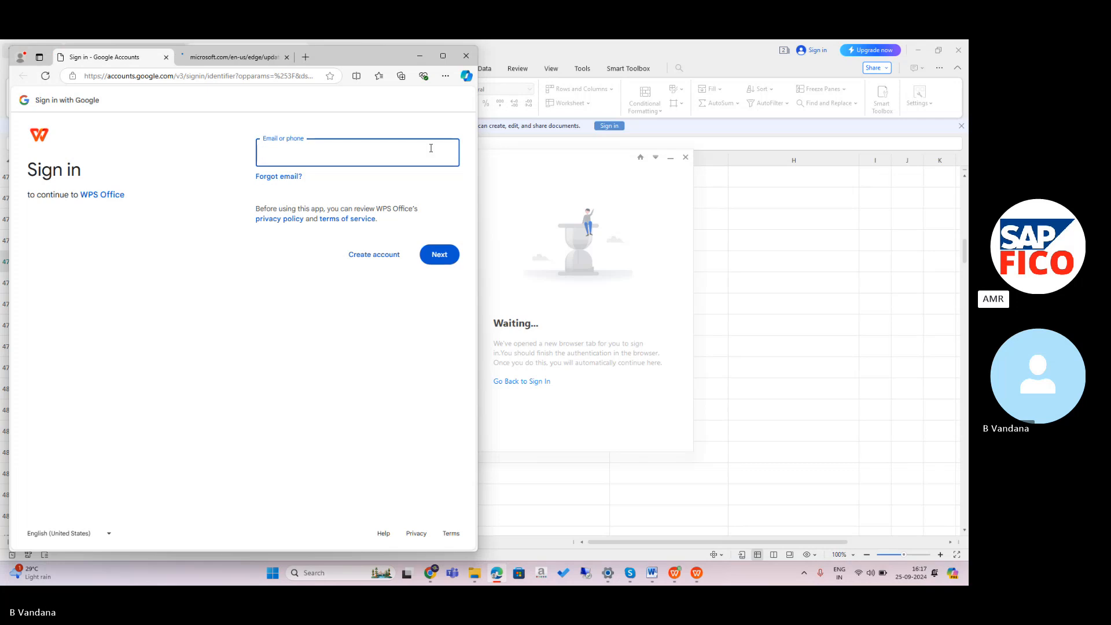
click(465, 56)
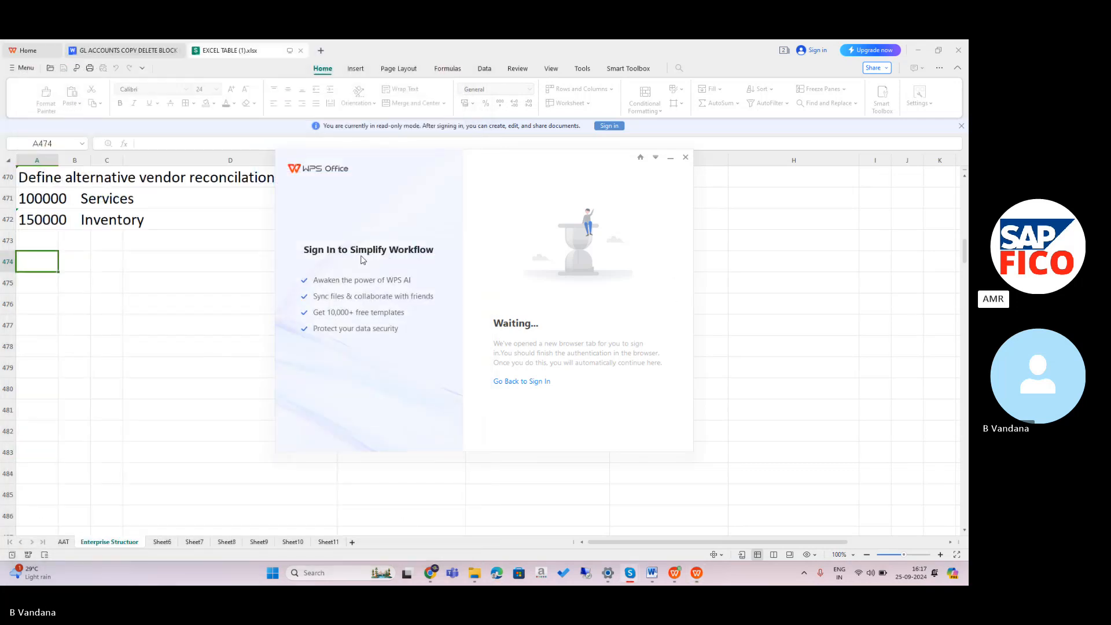
click(686, 156)
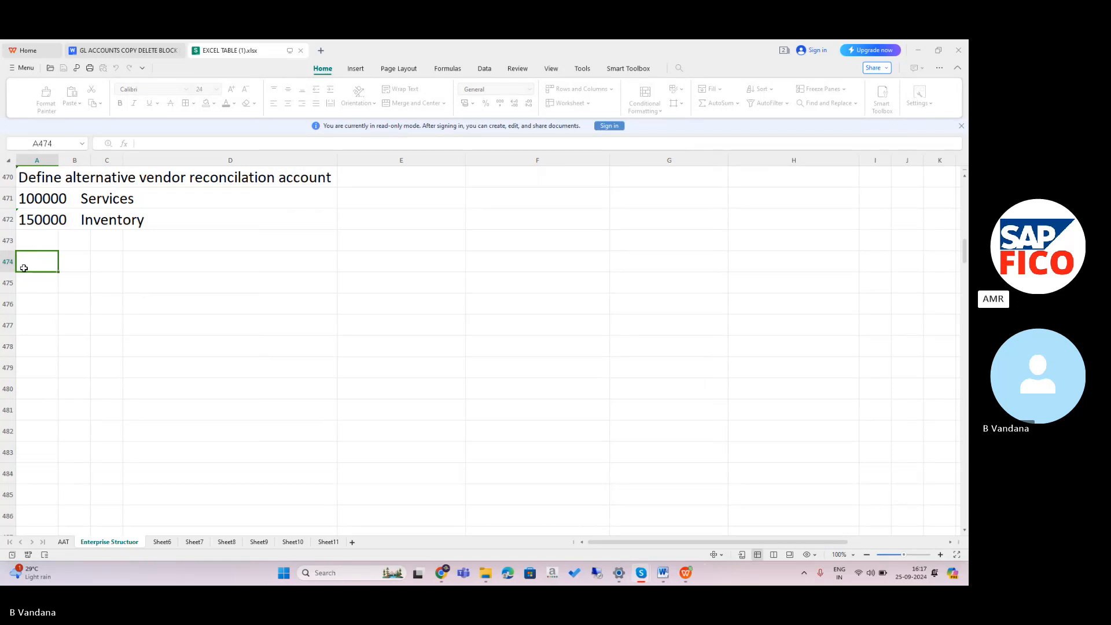
key(Caps_Lock)
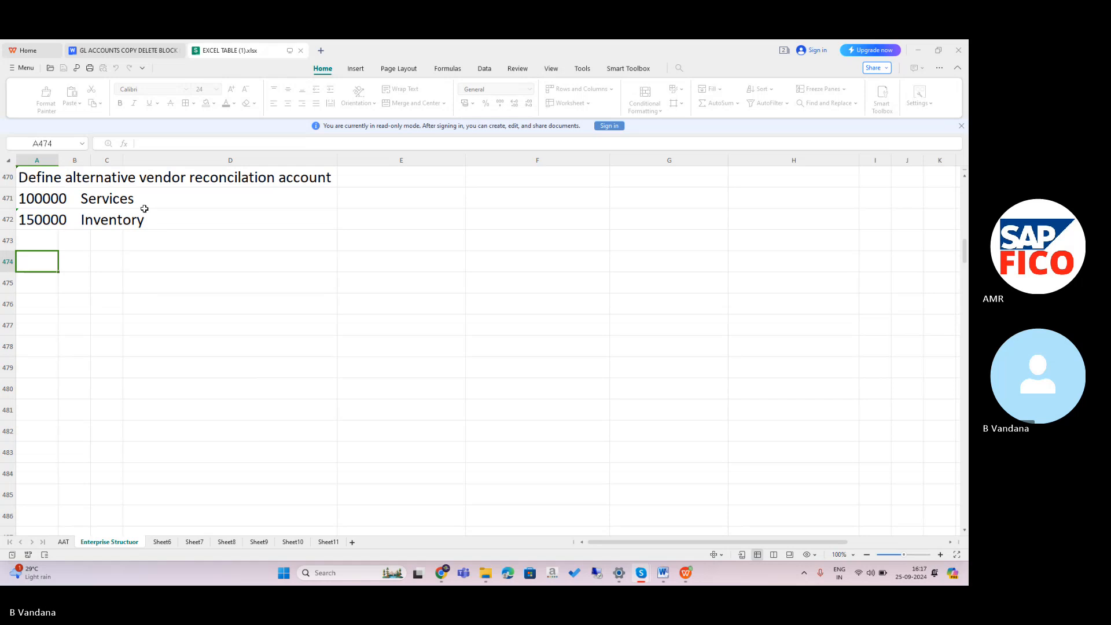
drag(577, 516, 527, 496)
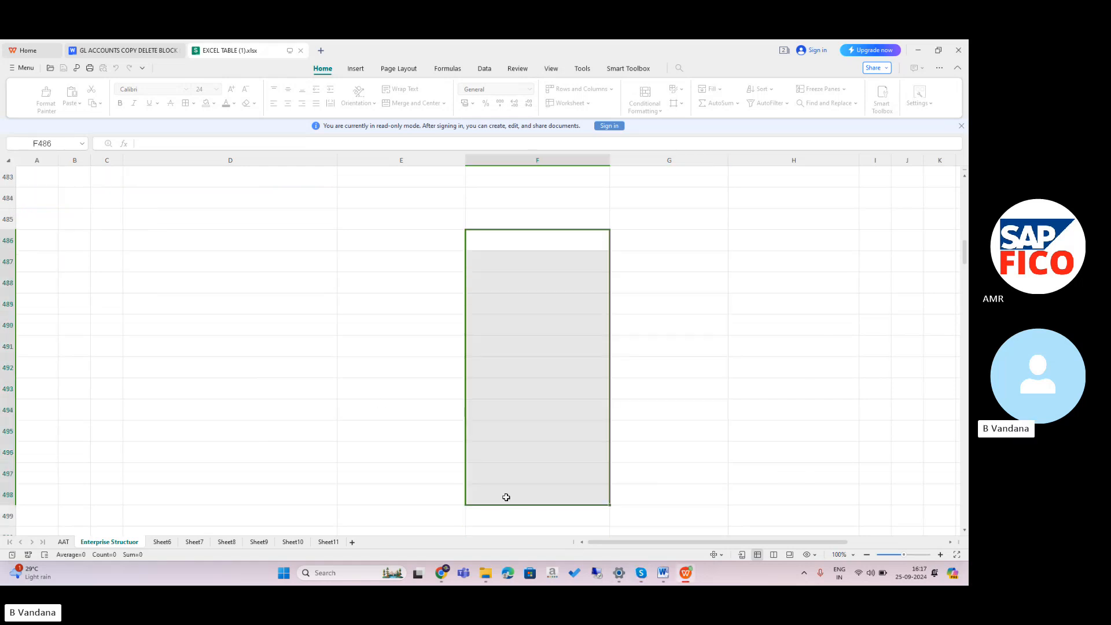
Add a 'Foreign currency validation' heading below the last paragraph of TR MANAGEMENT.
click(658, 579)
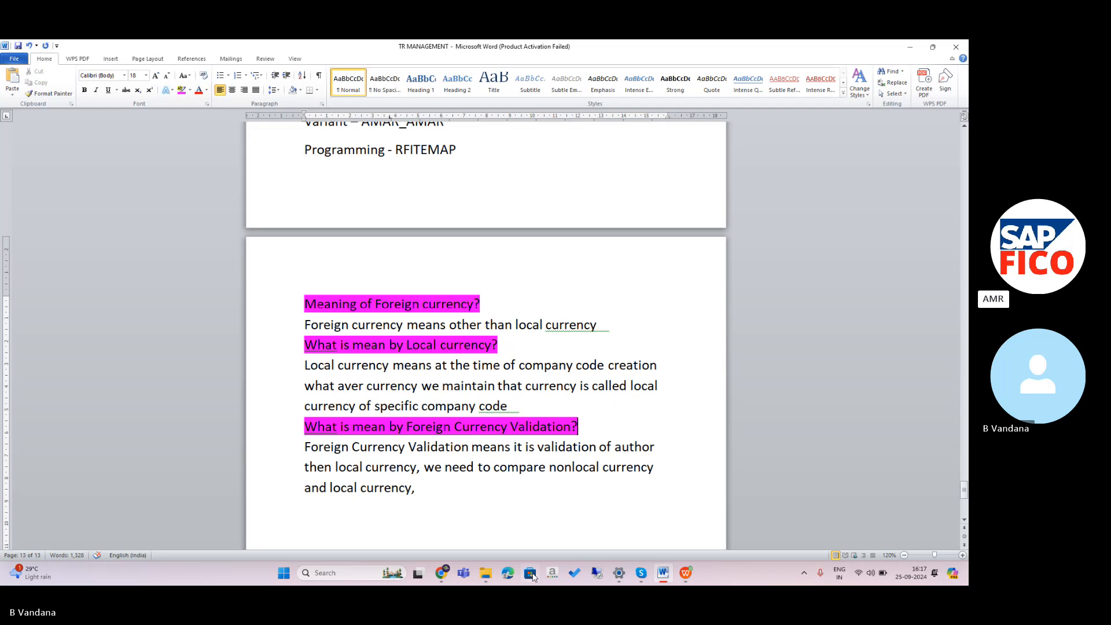
click(445, 489)
key(Return)
key(Return)
key(Return)
key(Return)
key(Return)
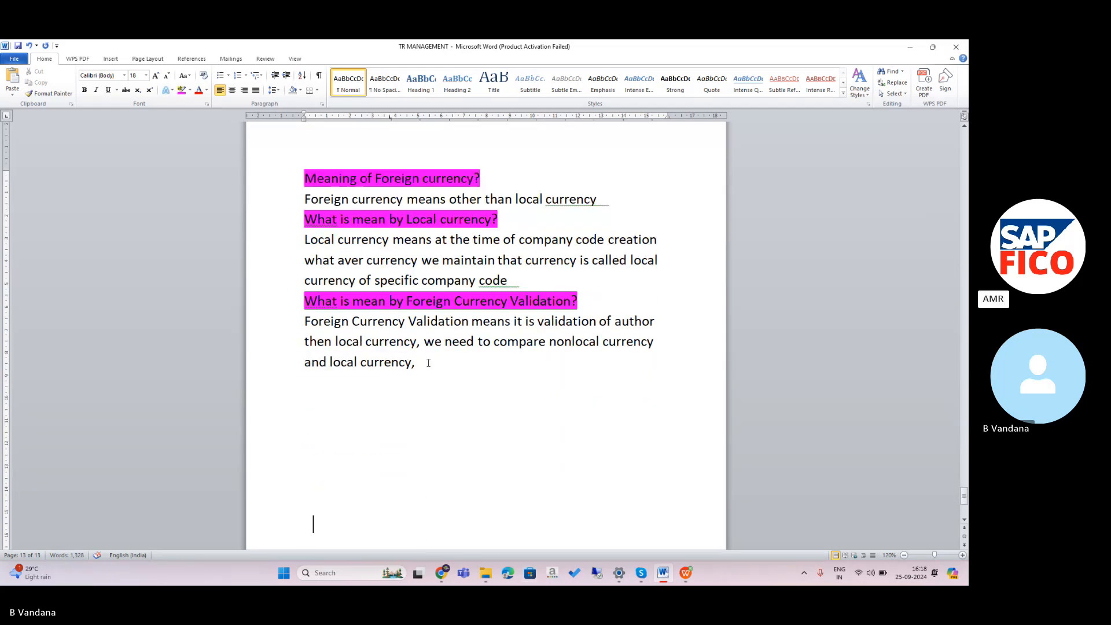
key(Caps_Lock)
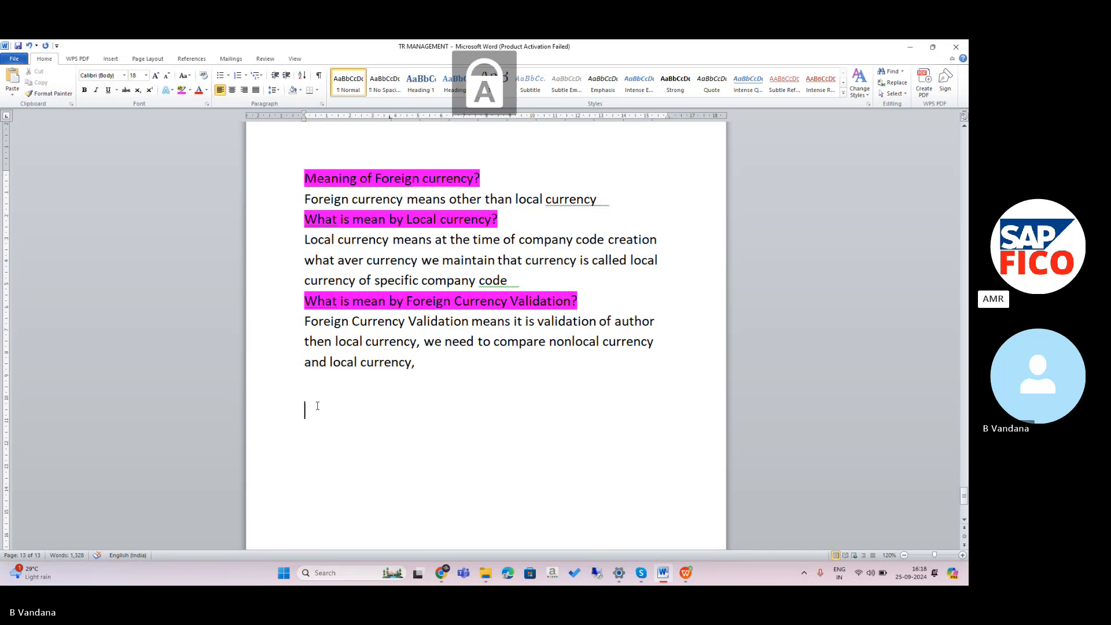
text(Fore)
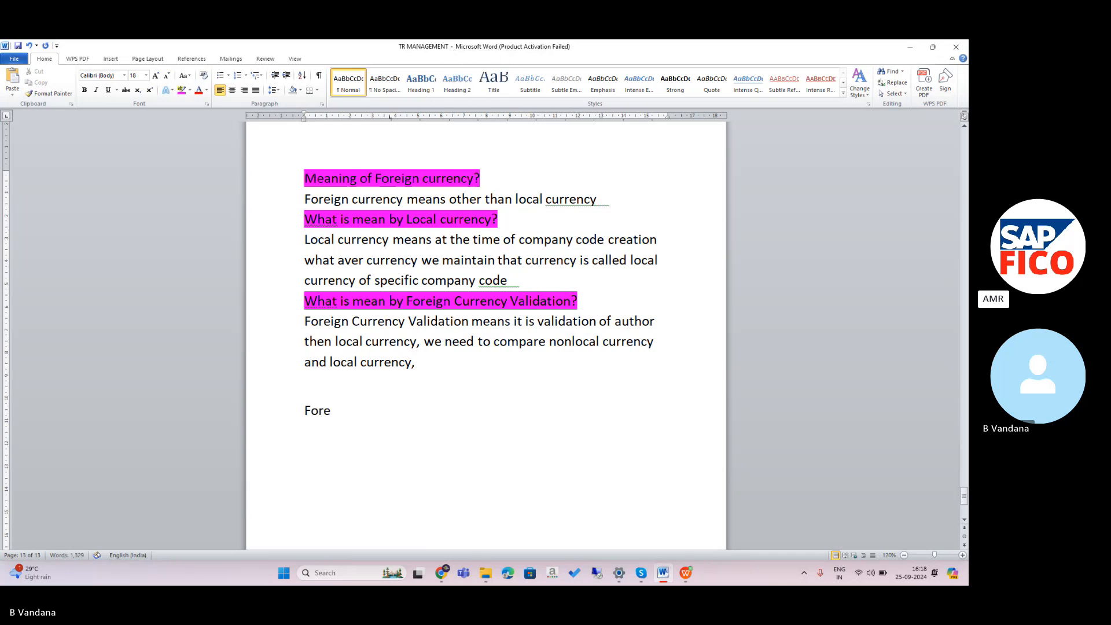
text(ign curee)
key(BackSpace)
key(BackSpace)
text(r)
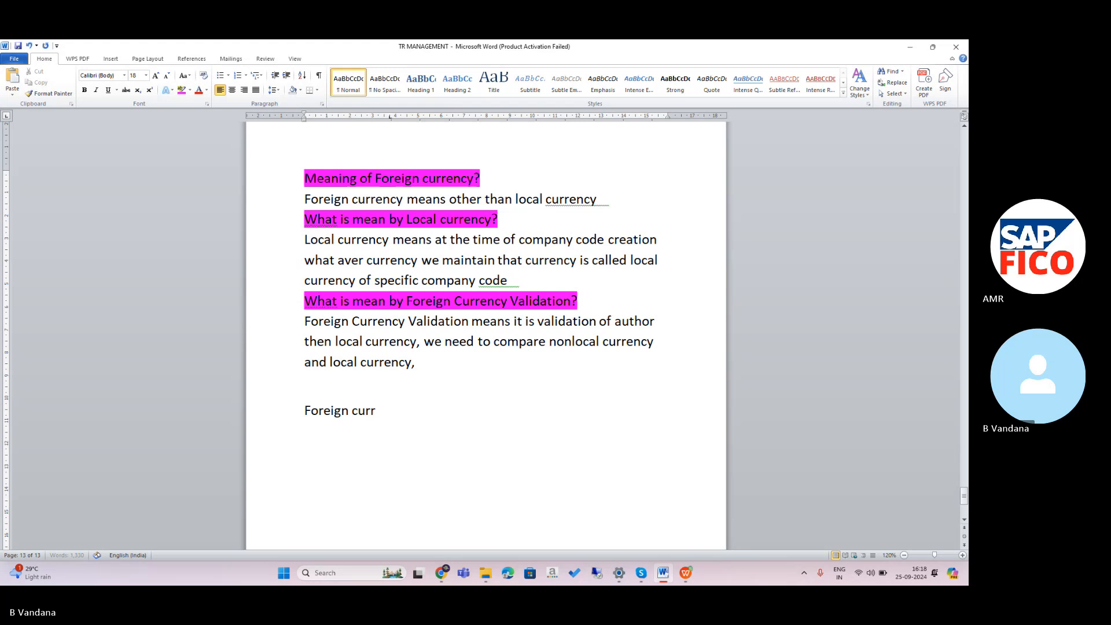
text(ency validation)
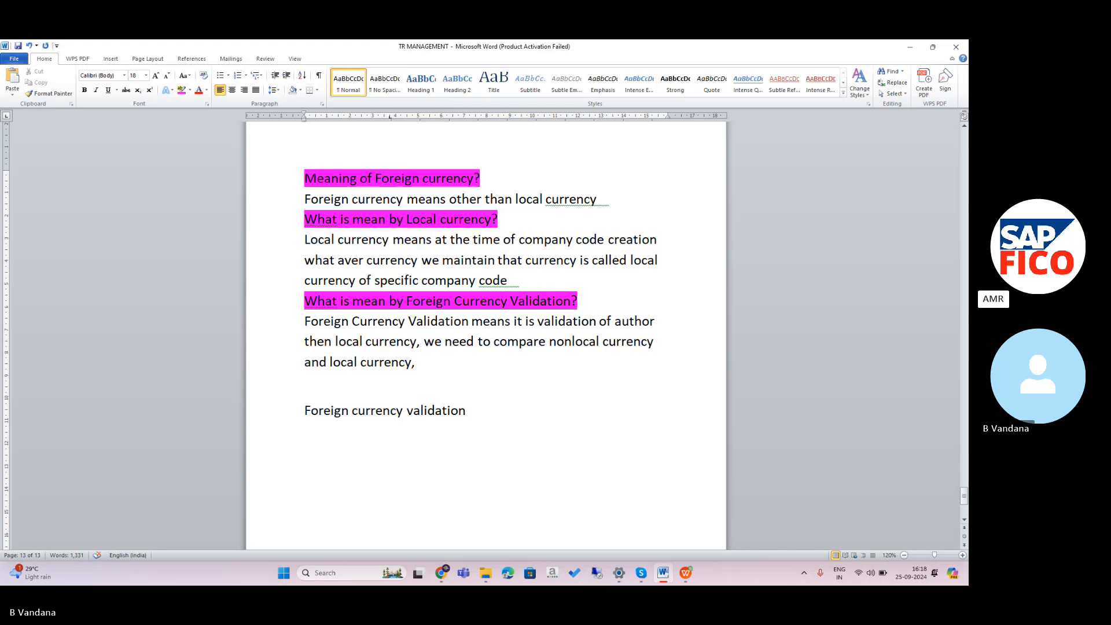
text(  01 .)
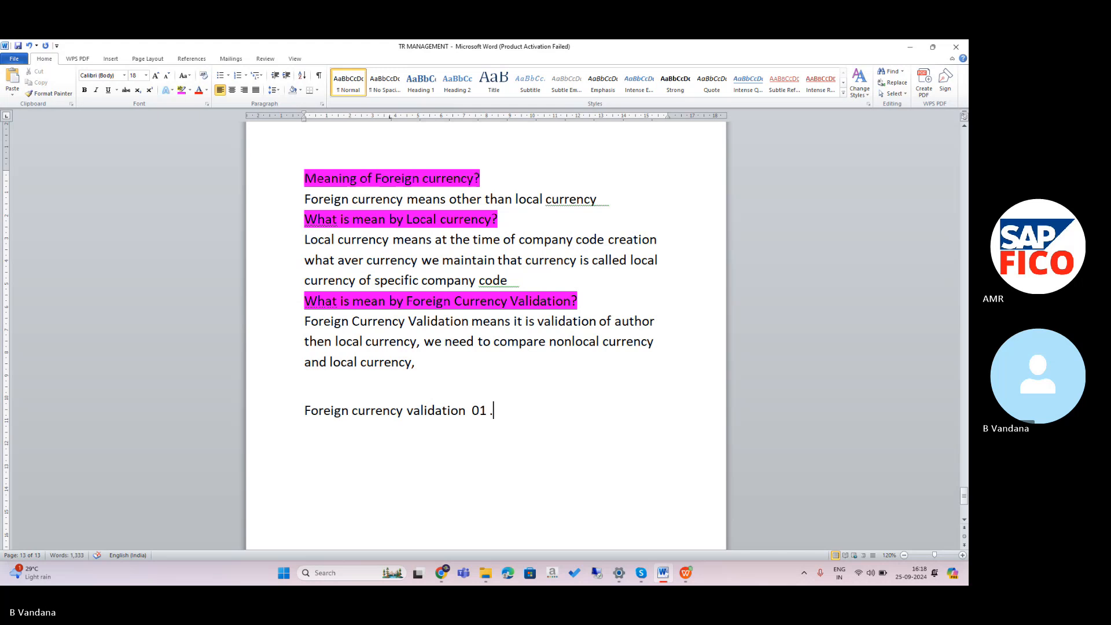
key(BackSpace)
key(BackSpace)
key(BackSpace)
key(BackSpace)
Type the example line '01 . 10. 2024 - USD 100 - 75 INR' under it.
text(01)
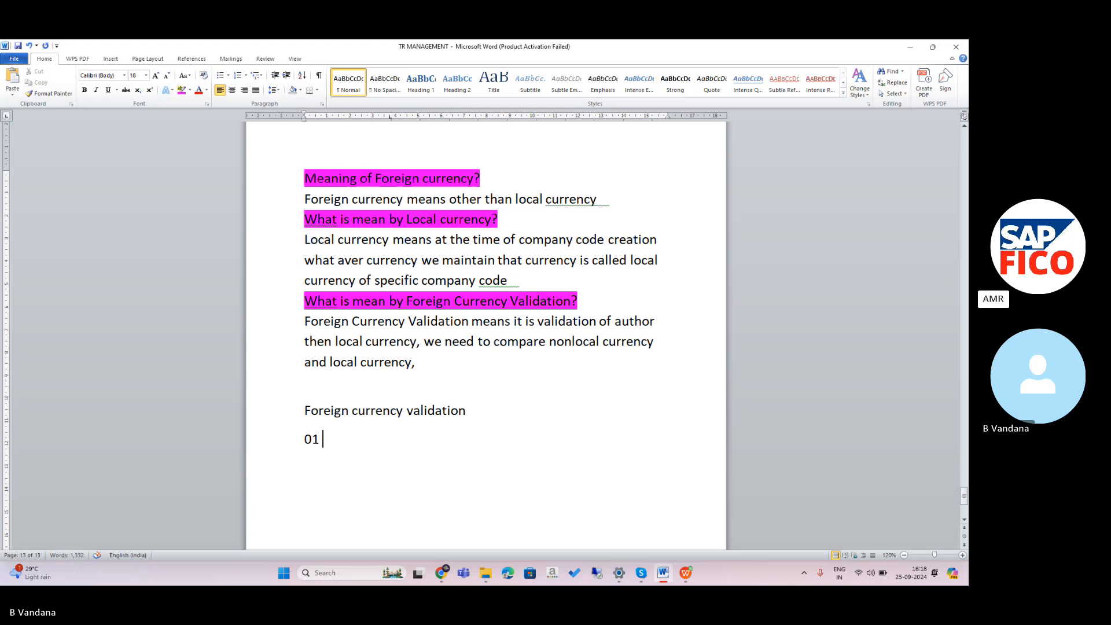
text(. 10.)
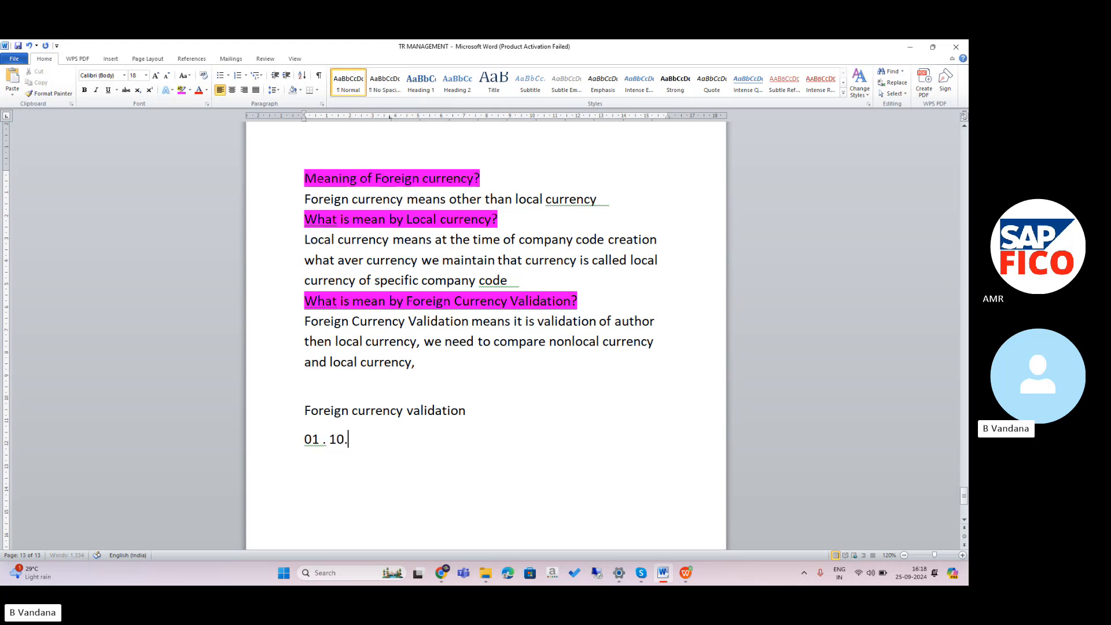
text( 2024)
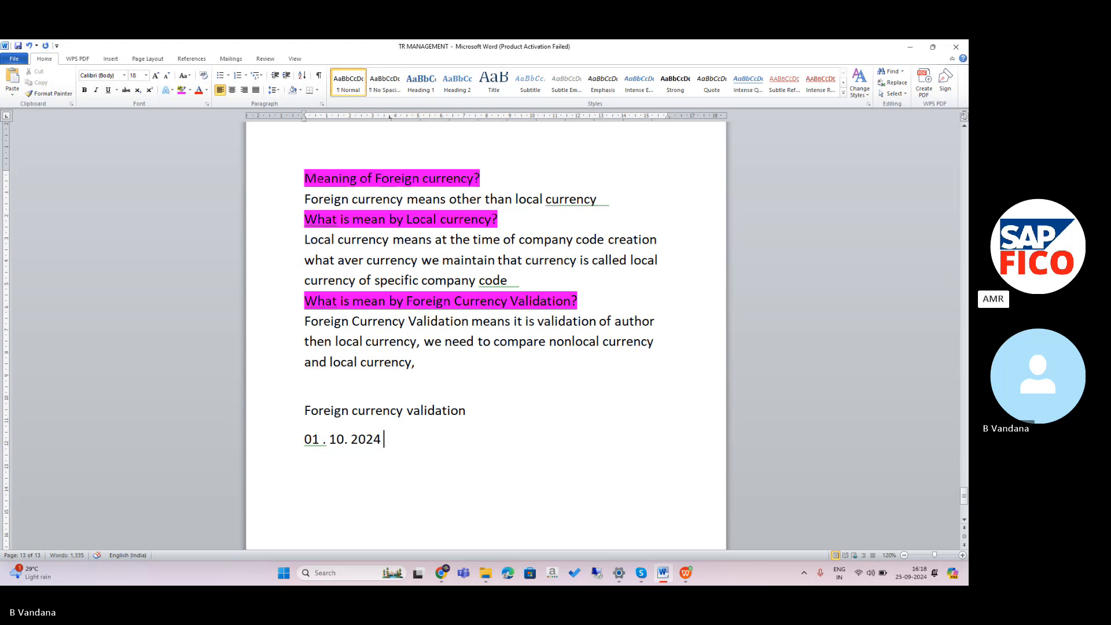
text( -)
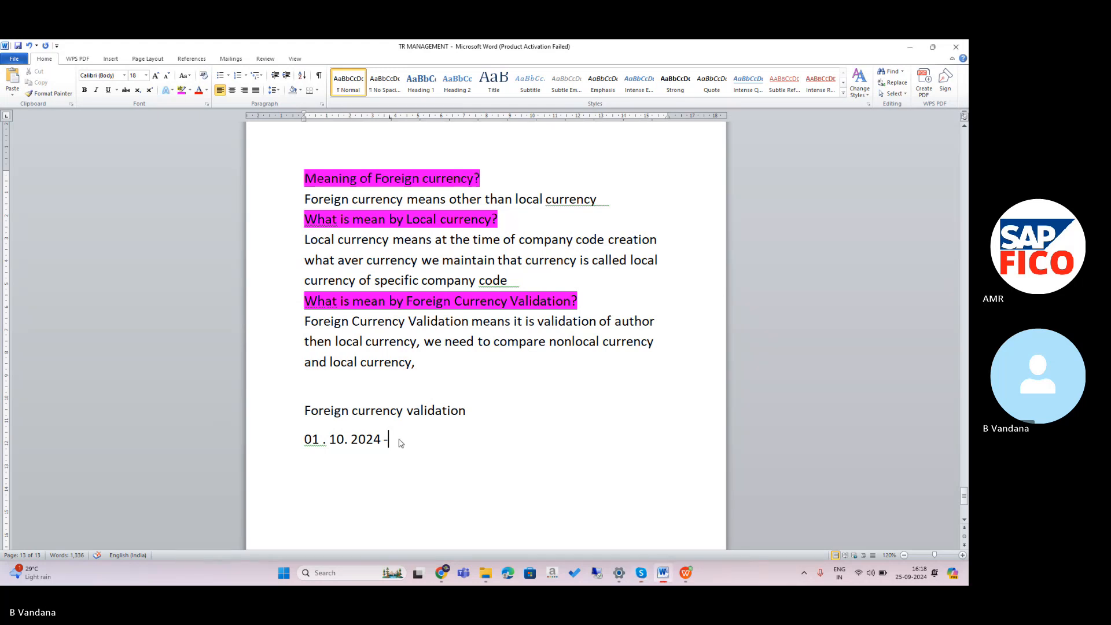
key(Caps_Lock)
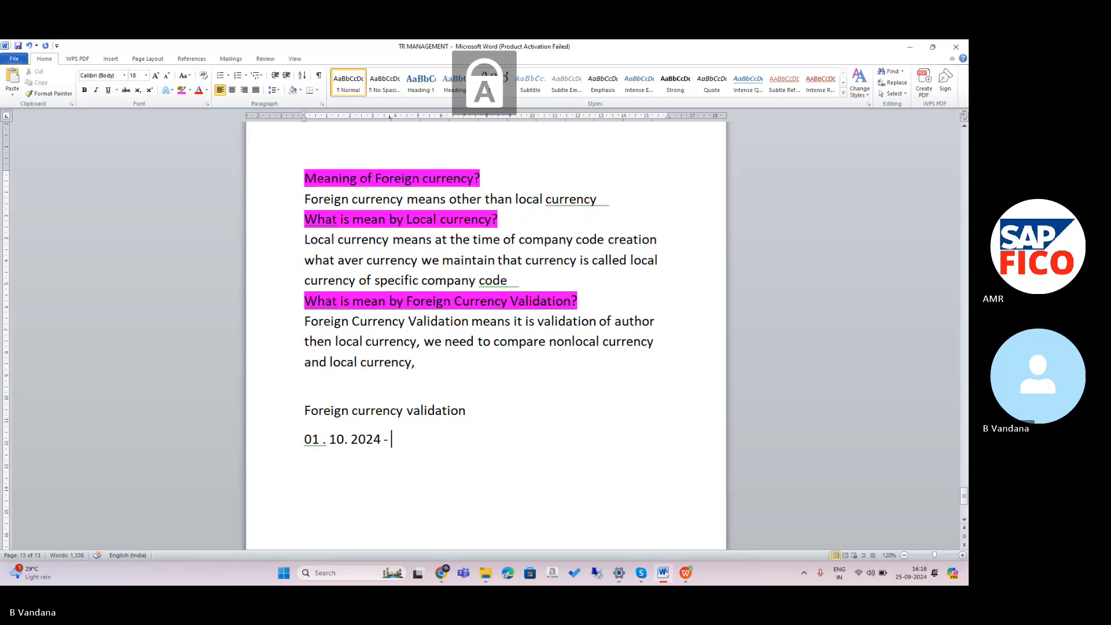
text(USD 100)
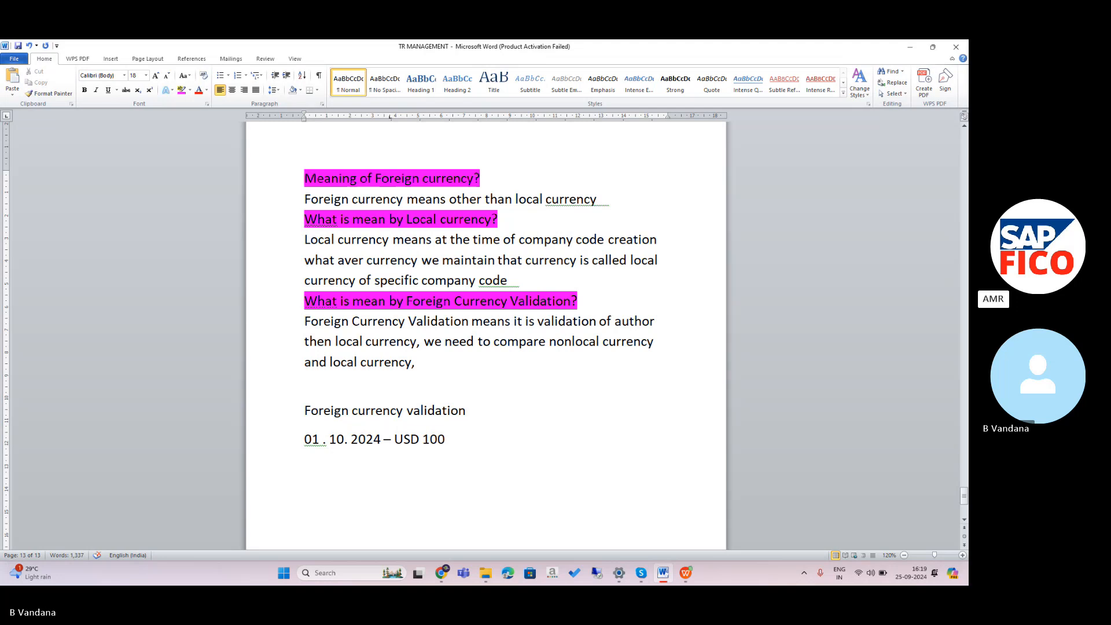
text(-)
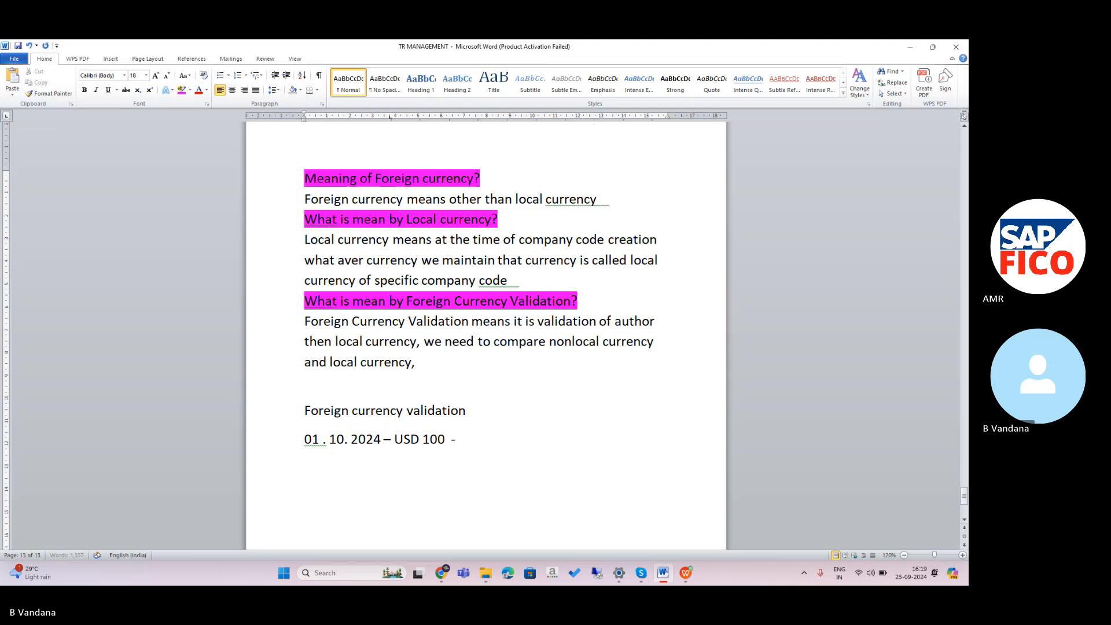
text( 75 I)
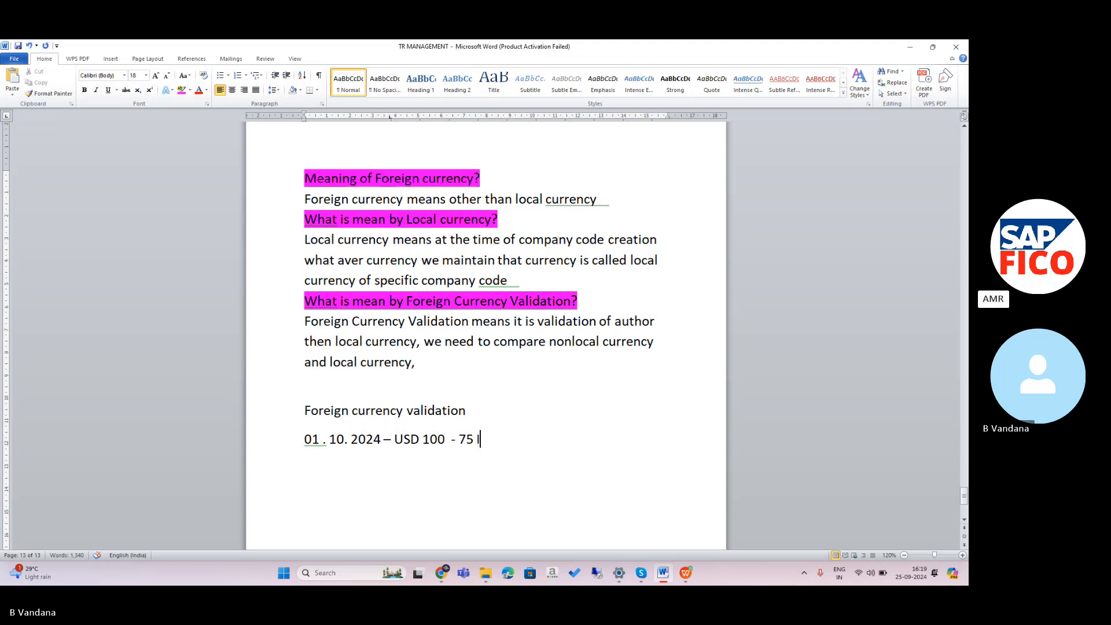
text(NR)
Add the line '75*100 = 7500 INR' on a new line below the rate example.
key(Return)
text(75)
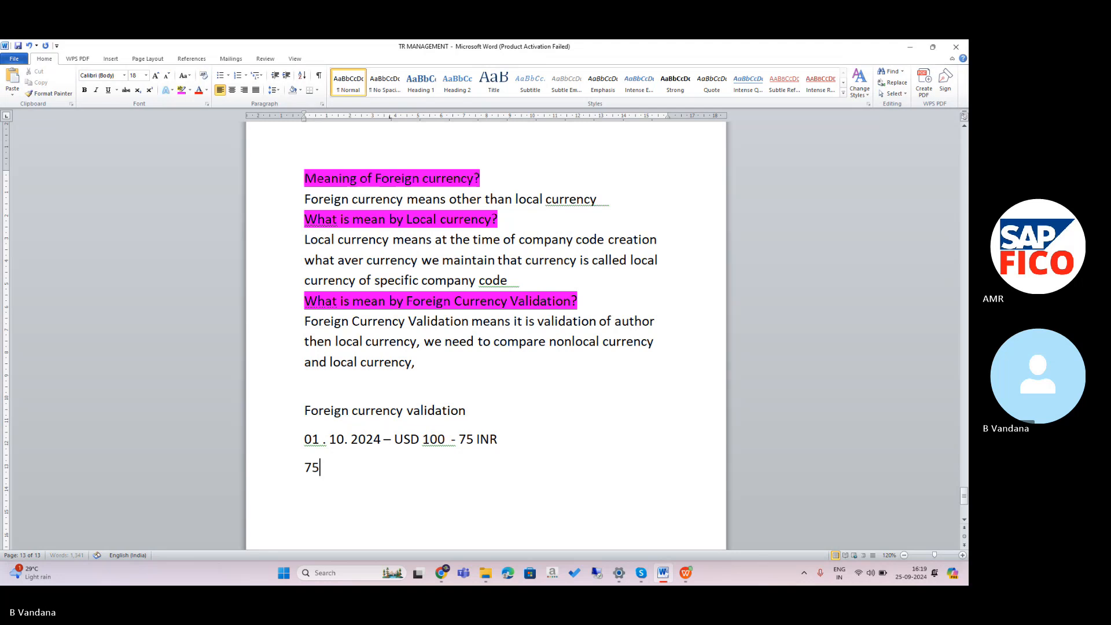
text(*100 =)
key(BackSpace)
key(BackSpace)
text(= )
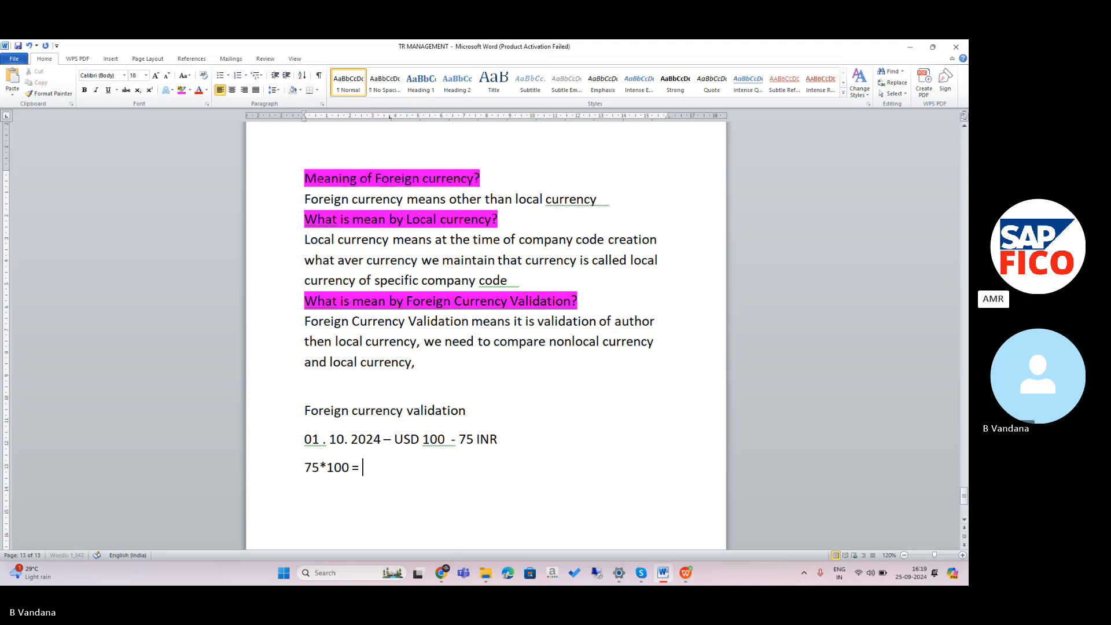
text(7500)
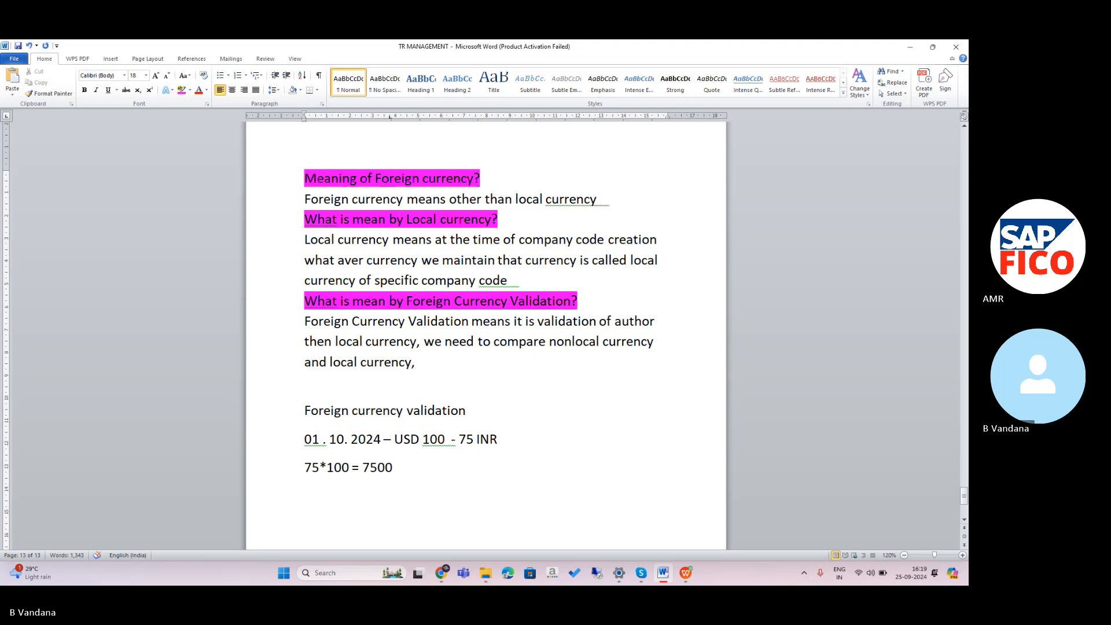
text( INR)
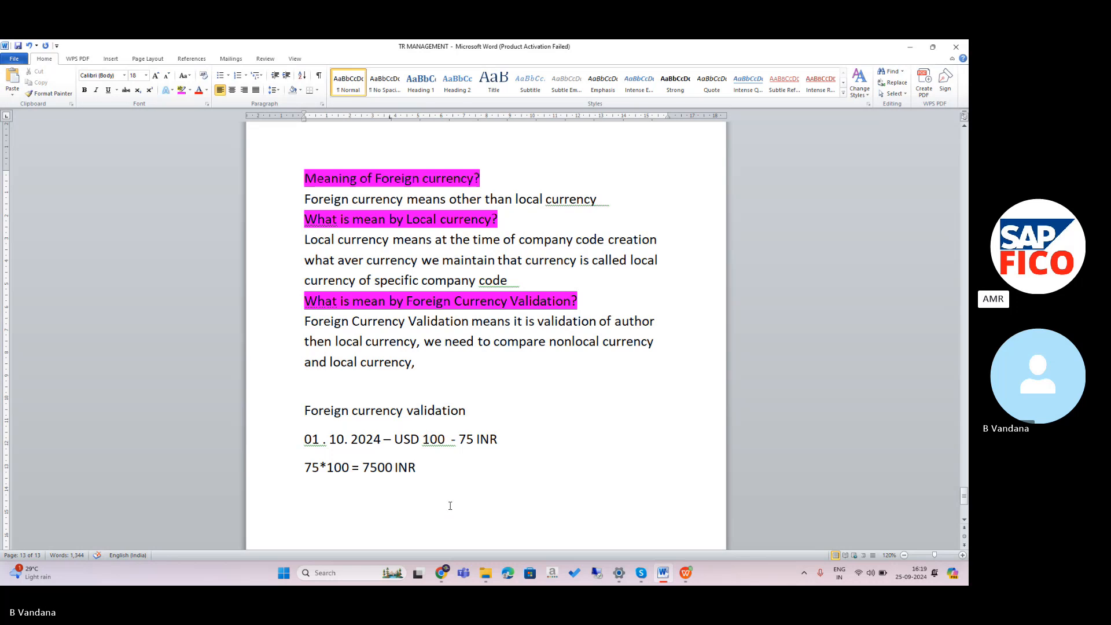
Add the line '10 . 10. 2024 – USD 100 – 85 INR' and its calculation '85*100 = 8500 INR'.
key(Return)
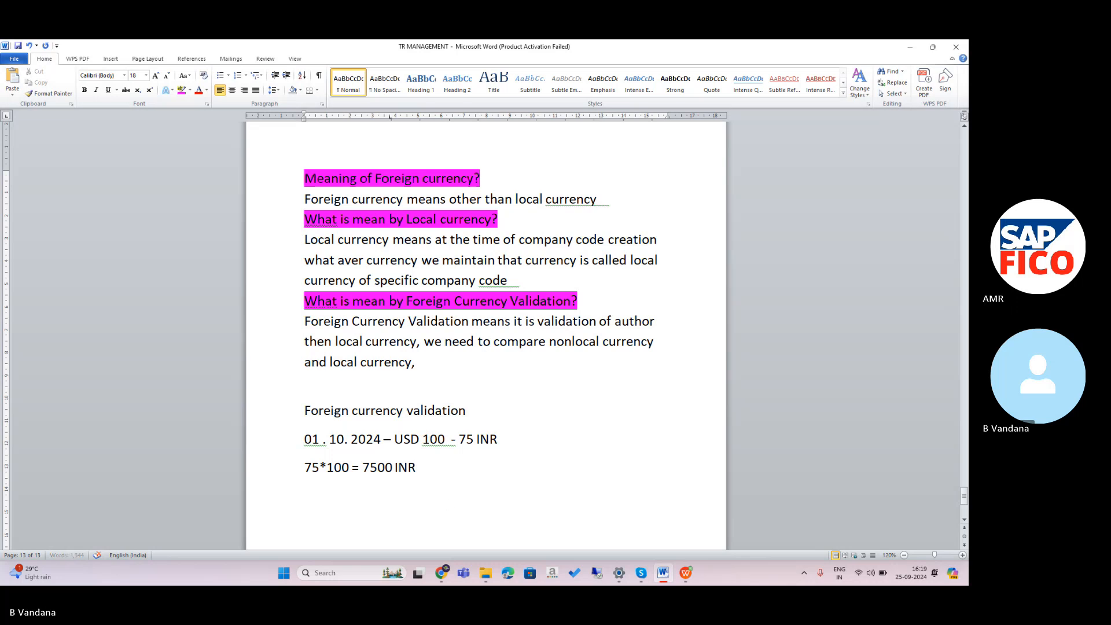
text(1.1)
key(BackSpace)
key(BackSpace)
text(0 . 10. 2024)
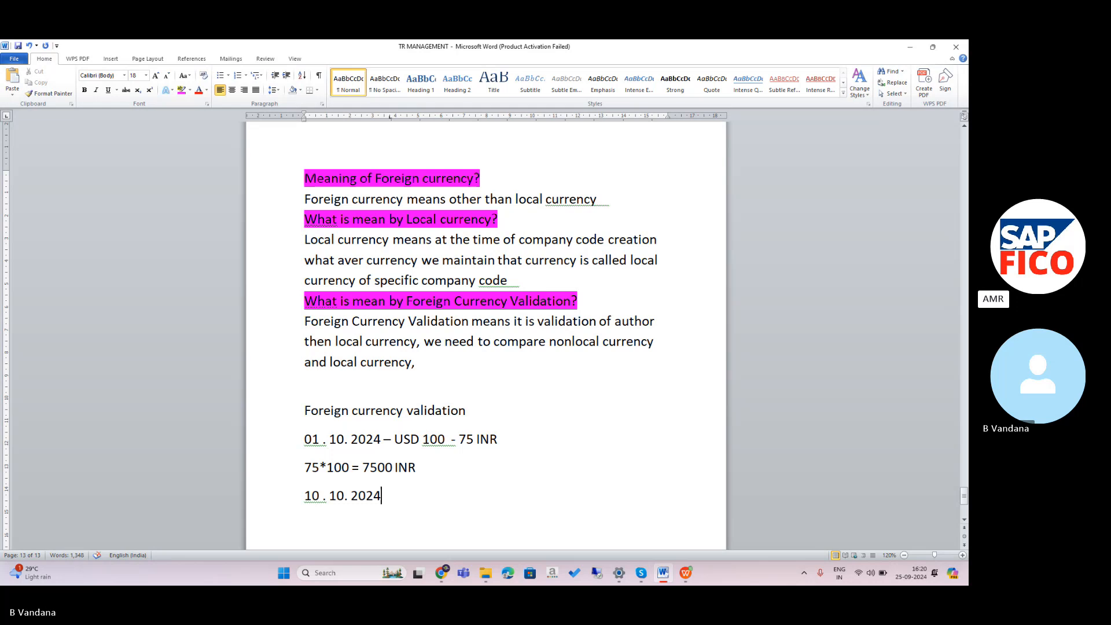
text( -)
text(USD1)
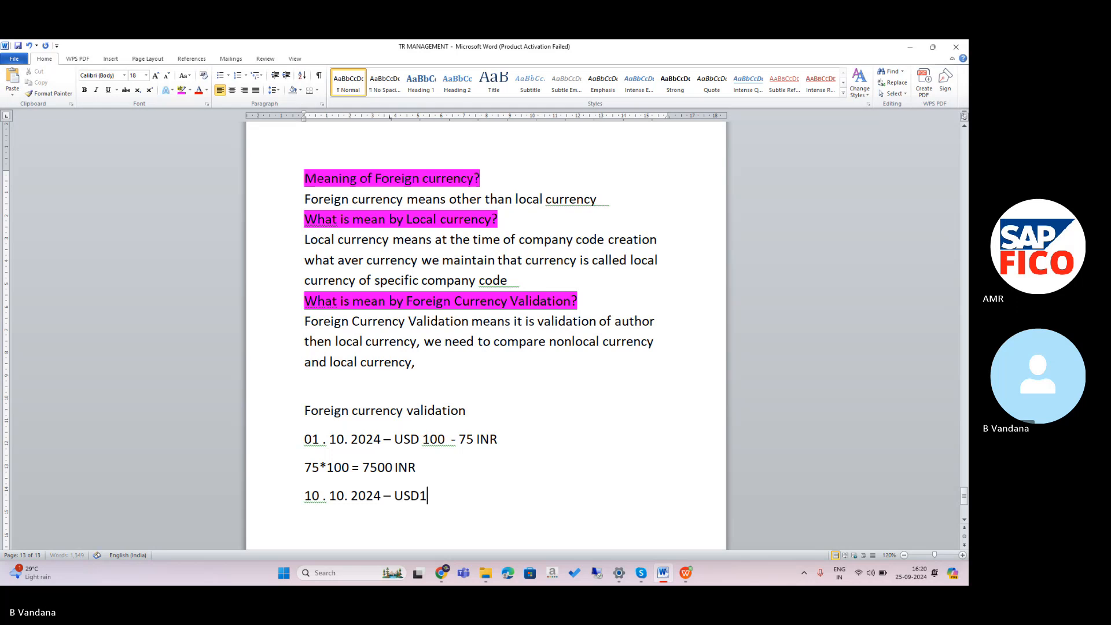
key(BackSpace)
text(100)
text( -)
text(85 )
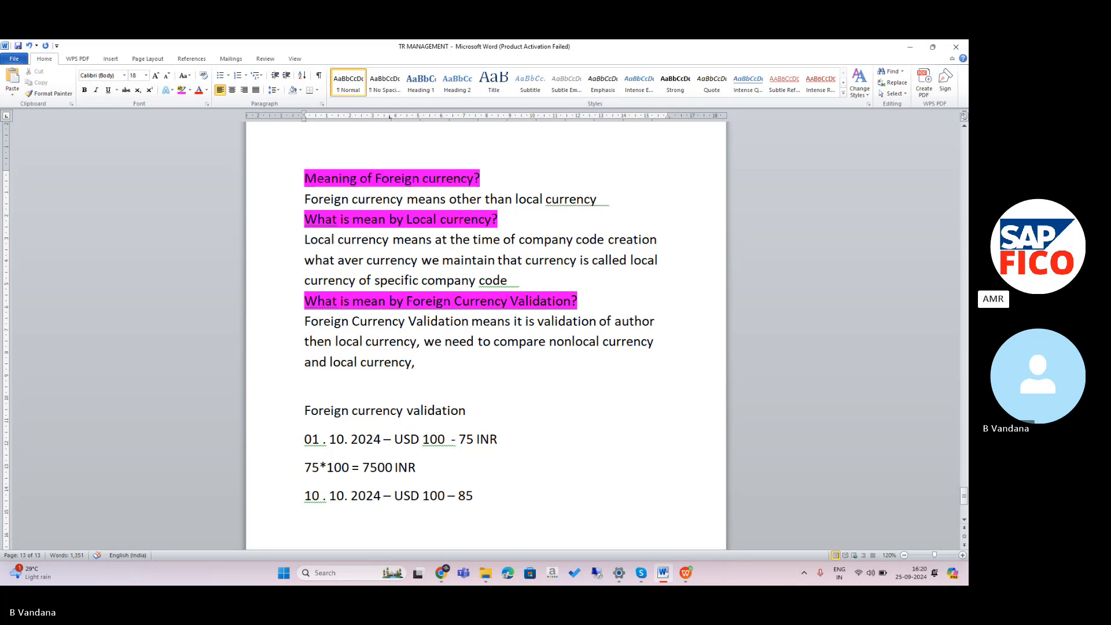
text(INR)
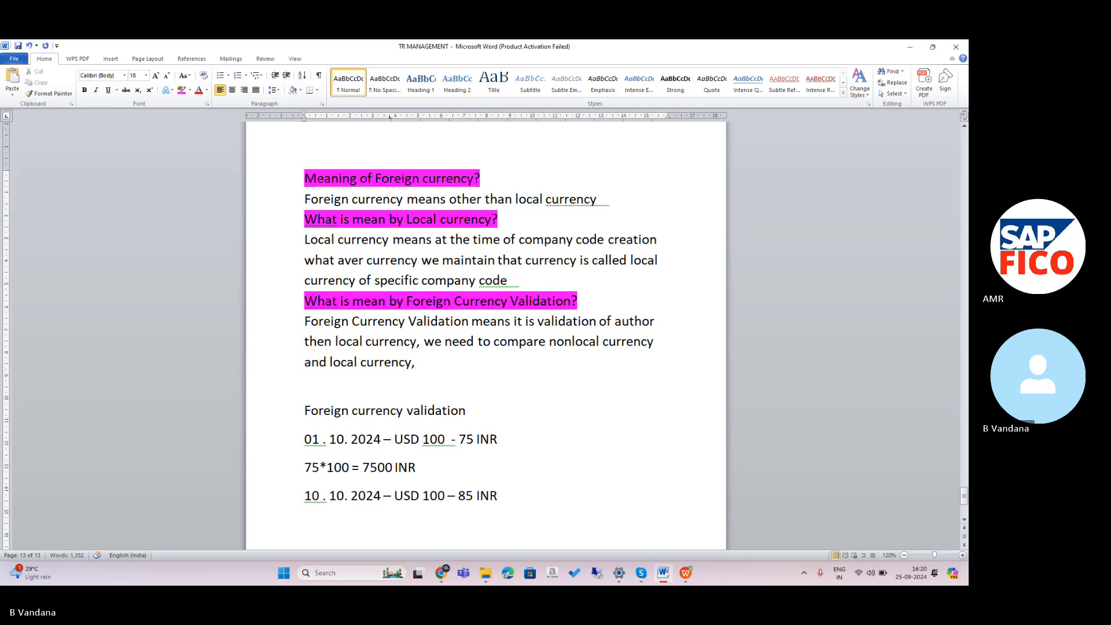
key(Return)
text(8)
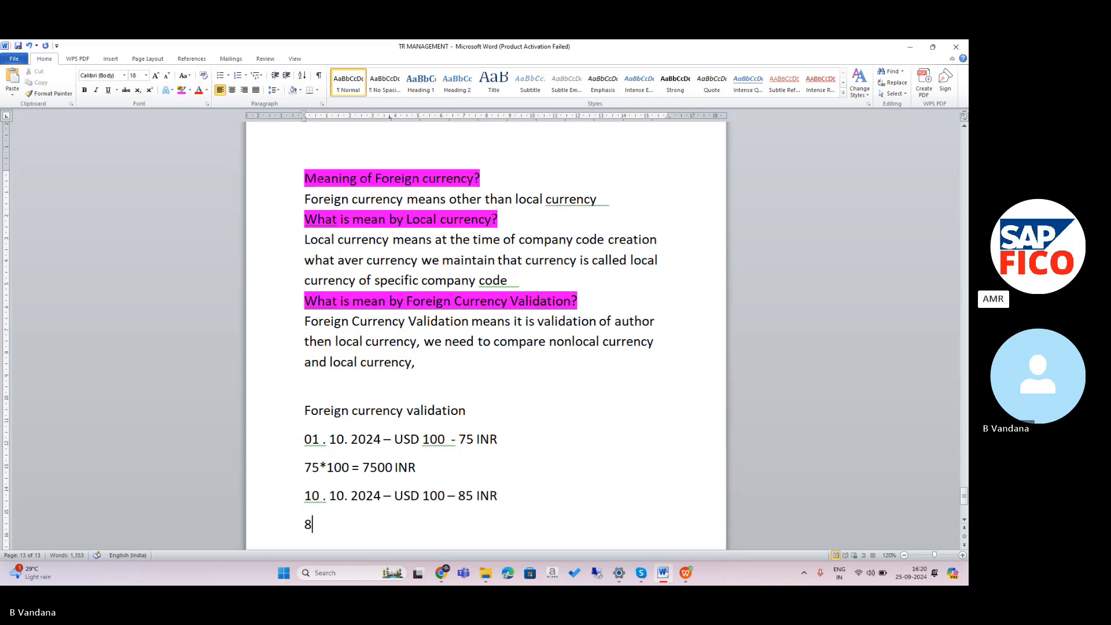
text(5*1)
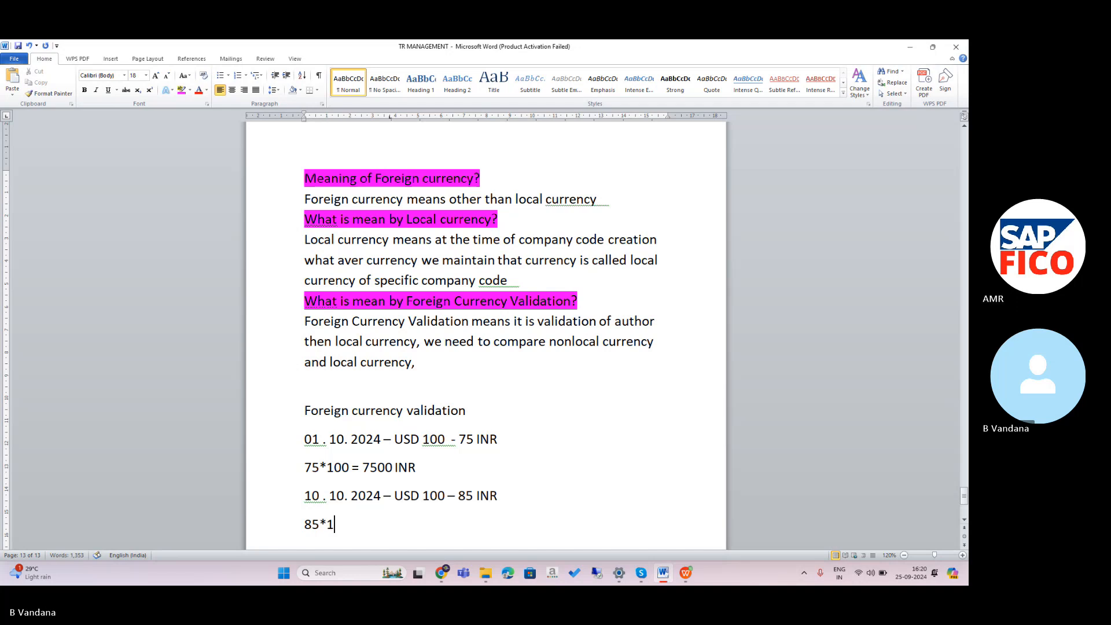
text(00 = 85)
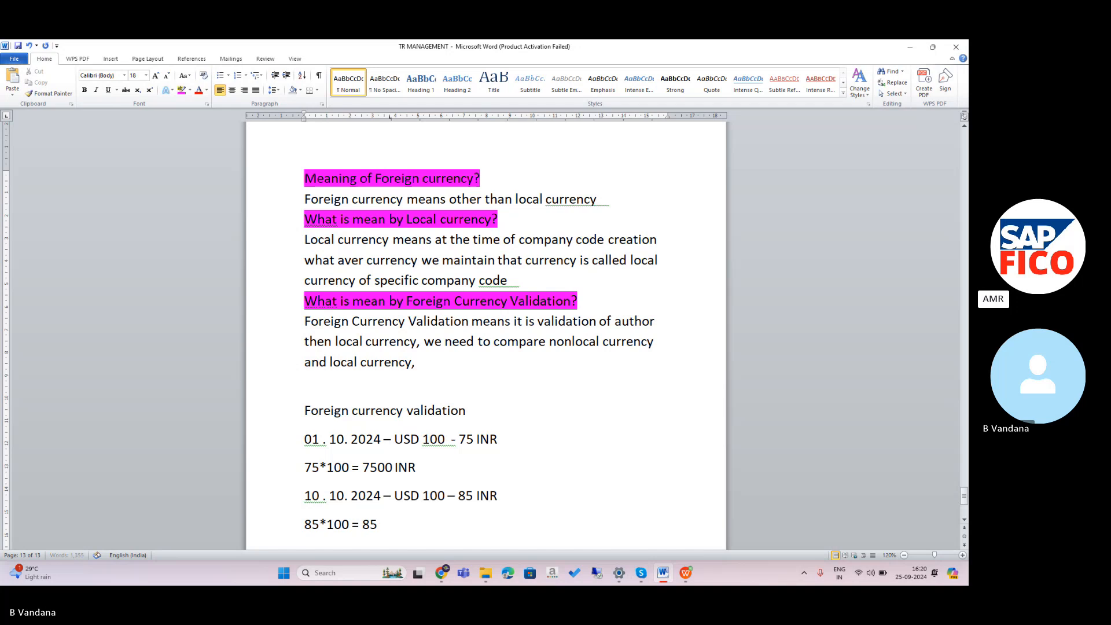
text(00)
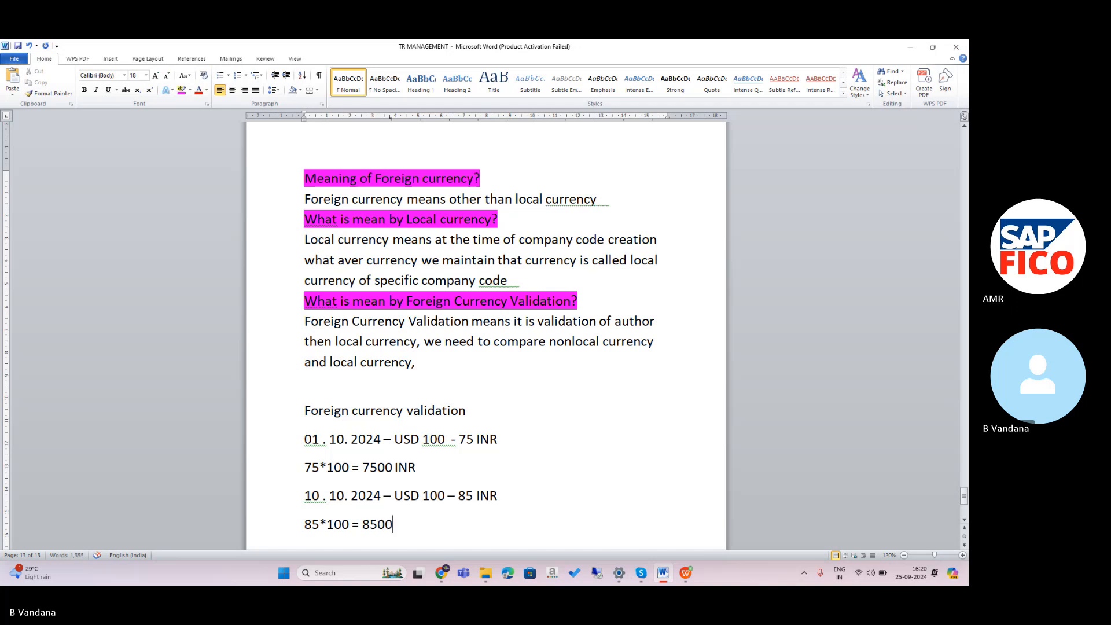
text( INR)
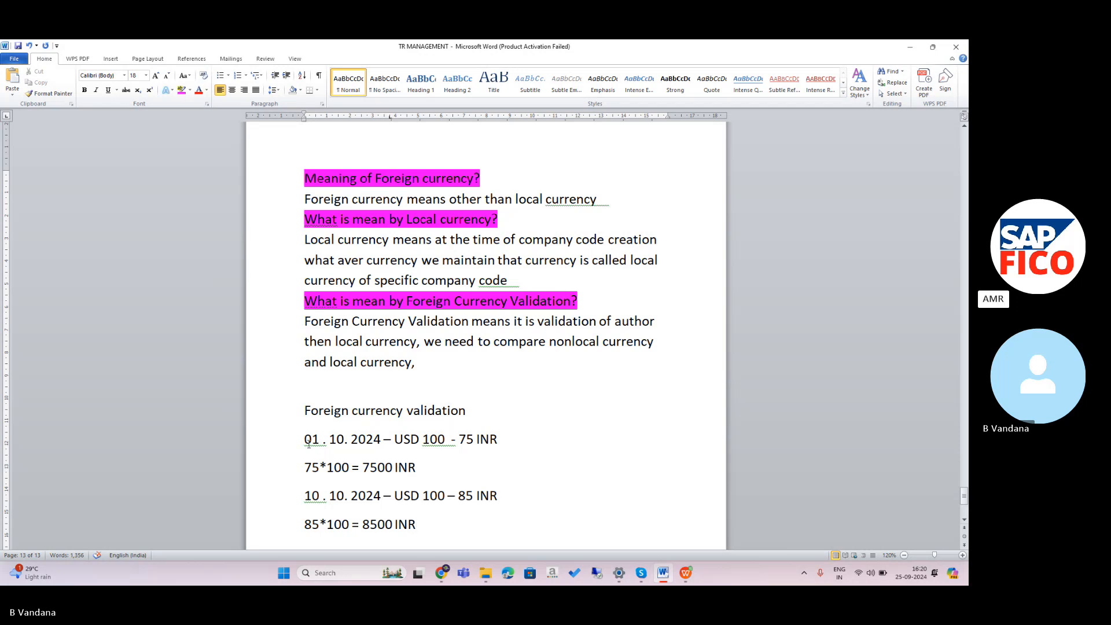
Highlight the 01.10.2024 rate line, the 85 INR rate and the 8500 INR calculation to point them out.
drag(309, 444, 509, 448)
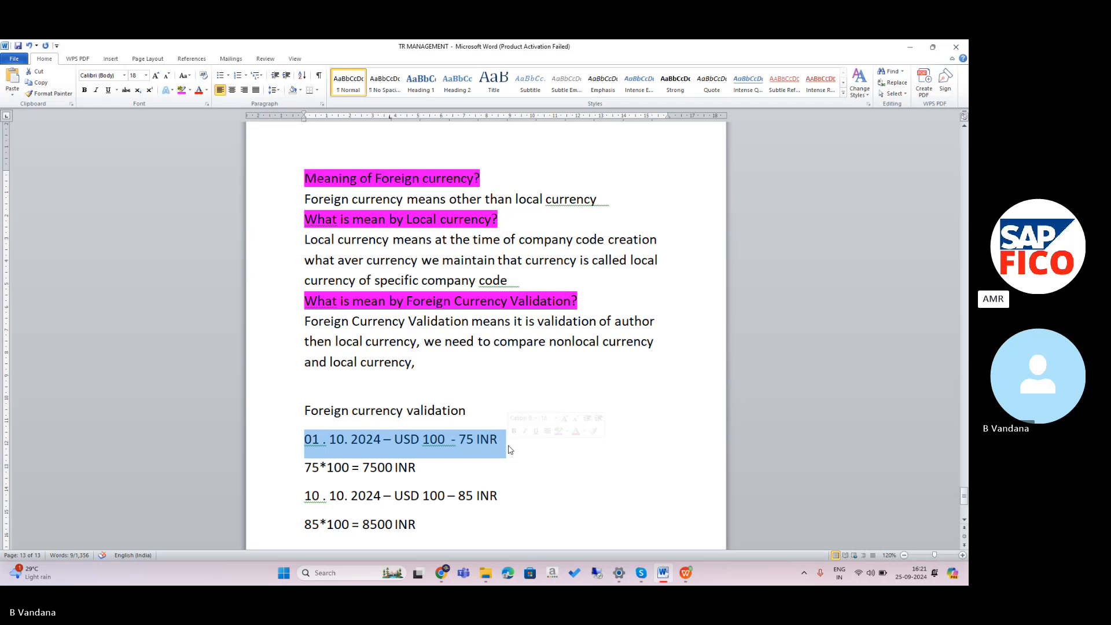
click(500, 474)
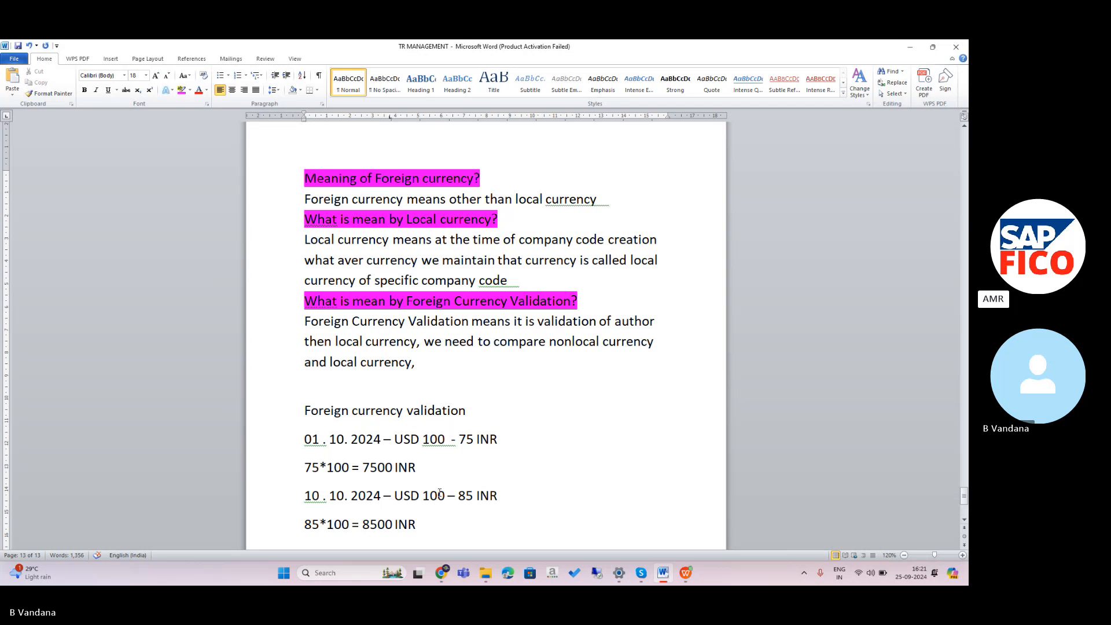
drag(445, 495, 484, 500)
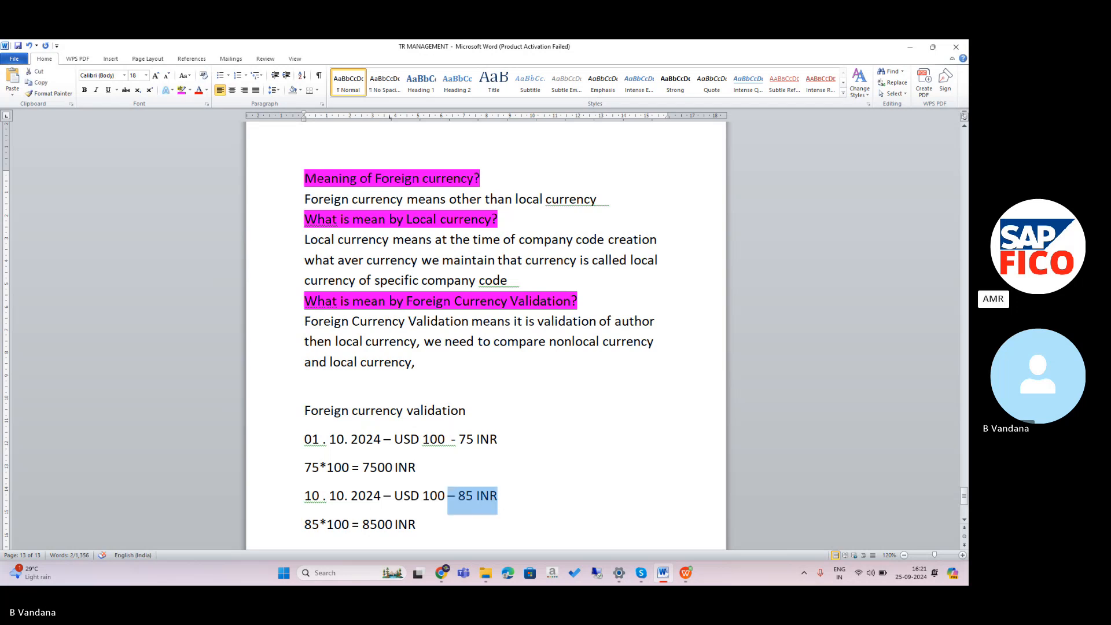
drag(304, 525, 429, 527)
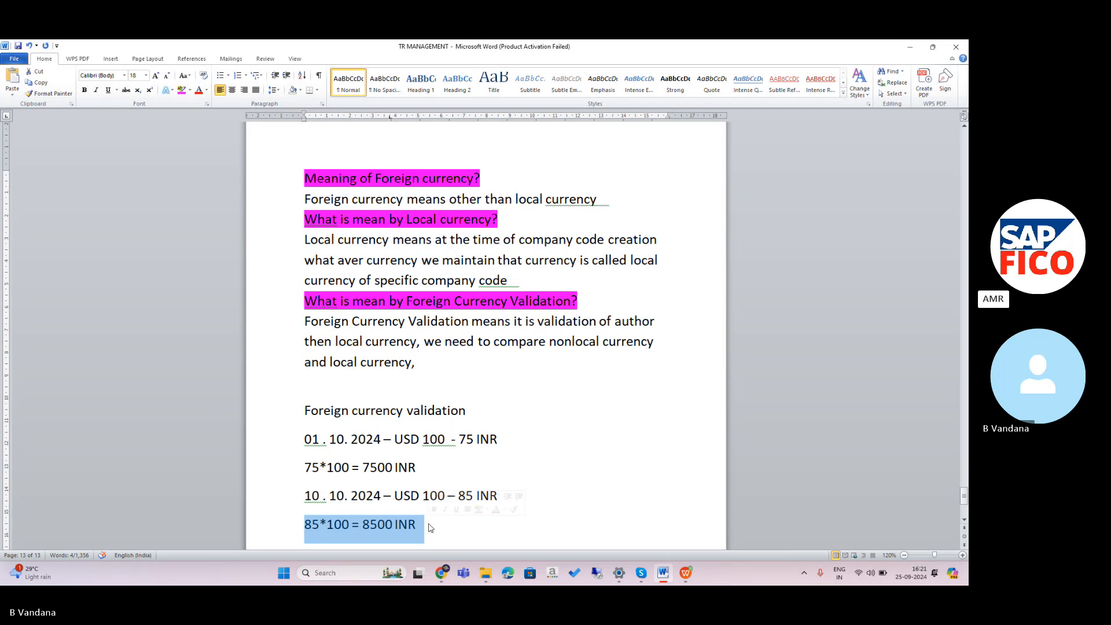
Add the line '7500 - 8500 = 1000 REALIZE LOSS' below the 8500 INR calculation.
click(432, 522)
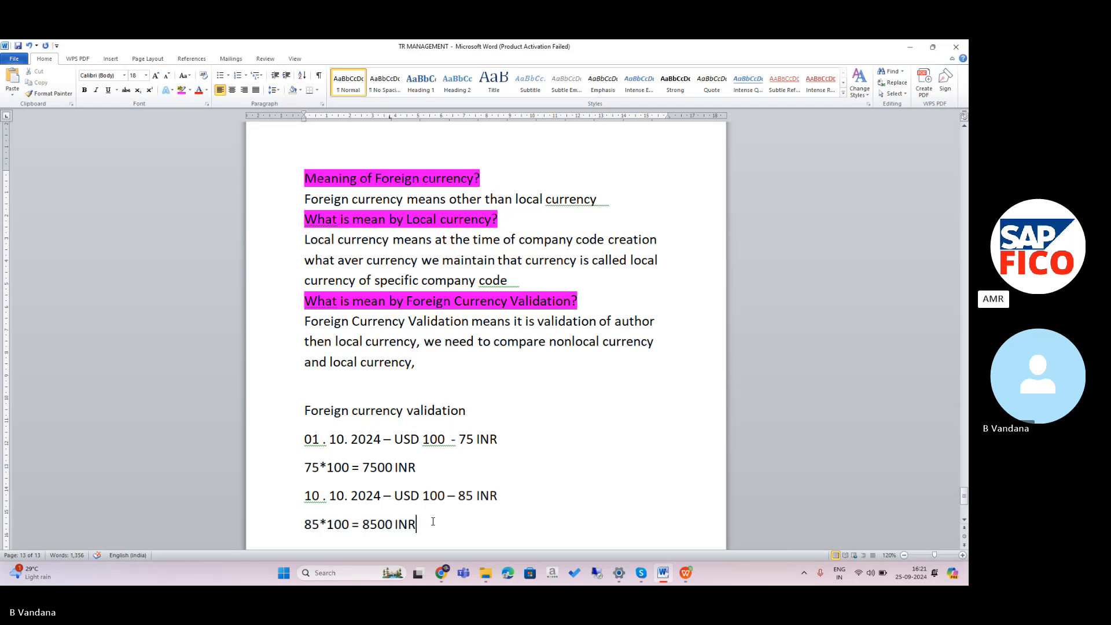
key(Return)
text(7)
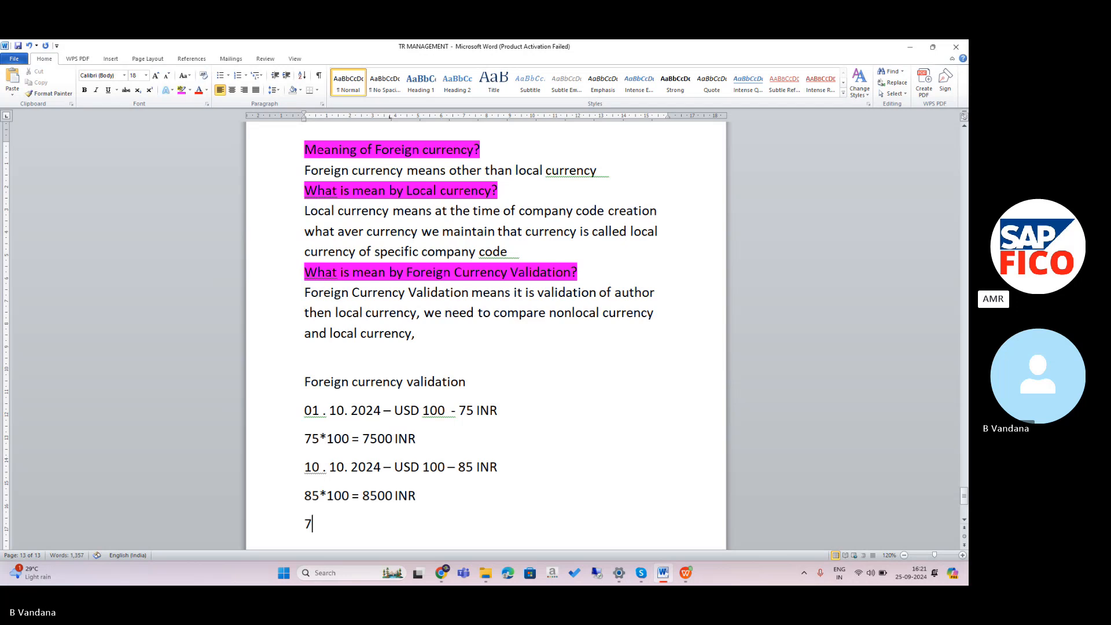
text(500 - )
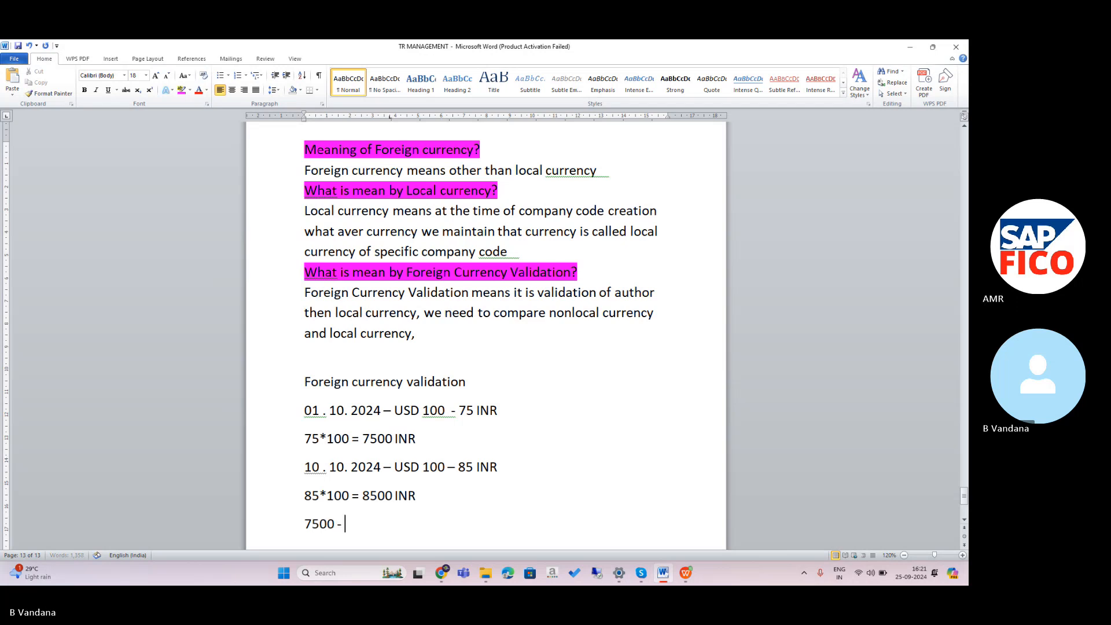
text(8500)
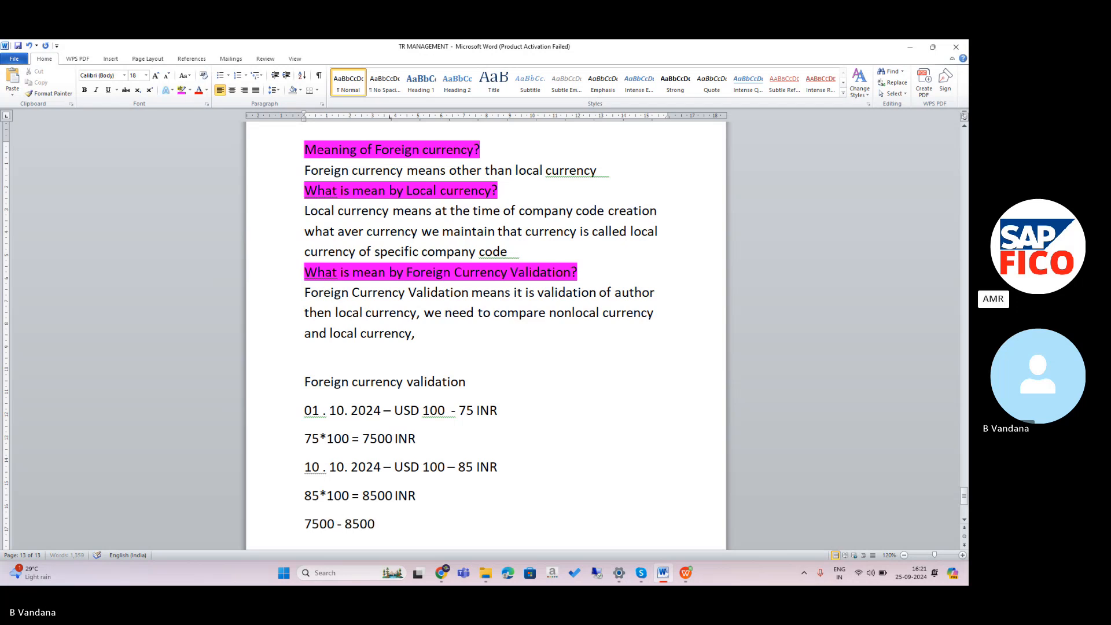
text( = 1000)
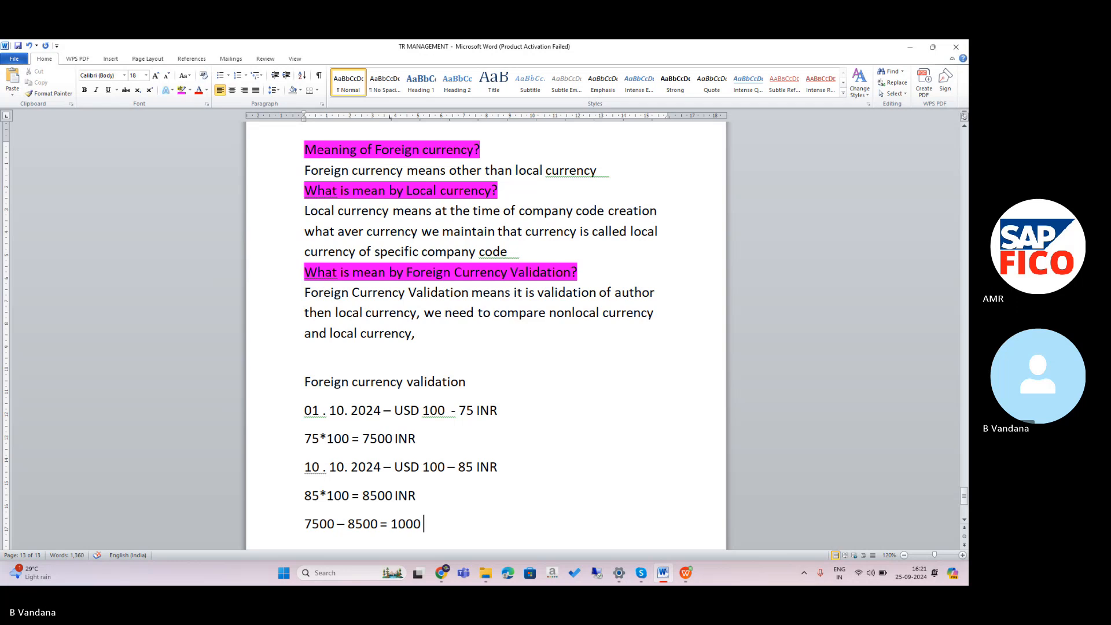
key(Caps_Lock)
text(RE)
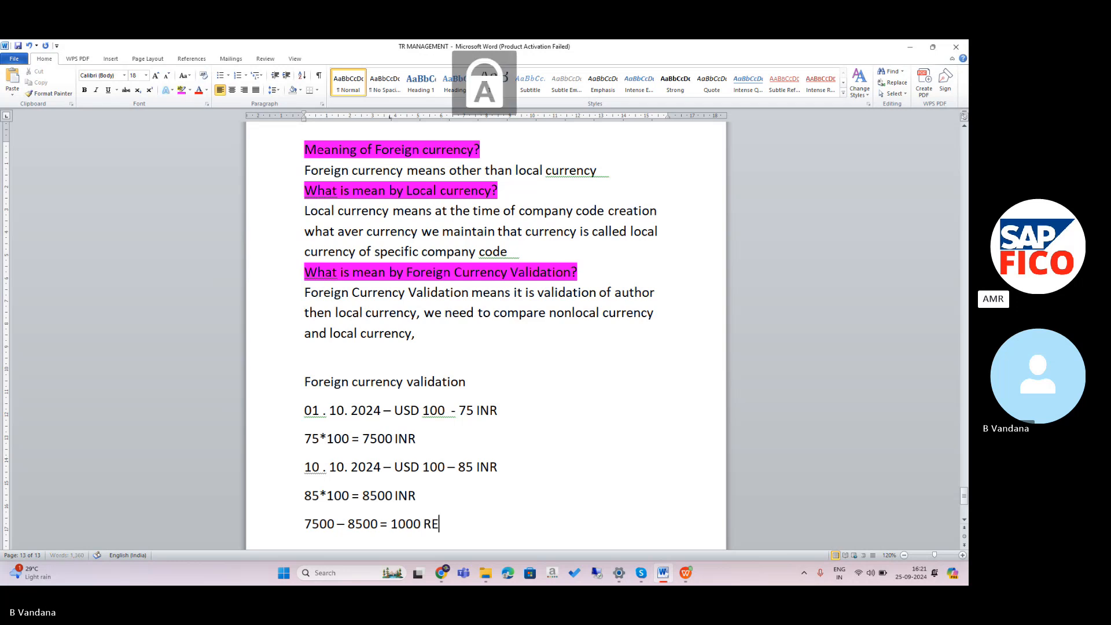
text(ALIZE)
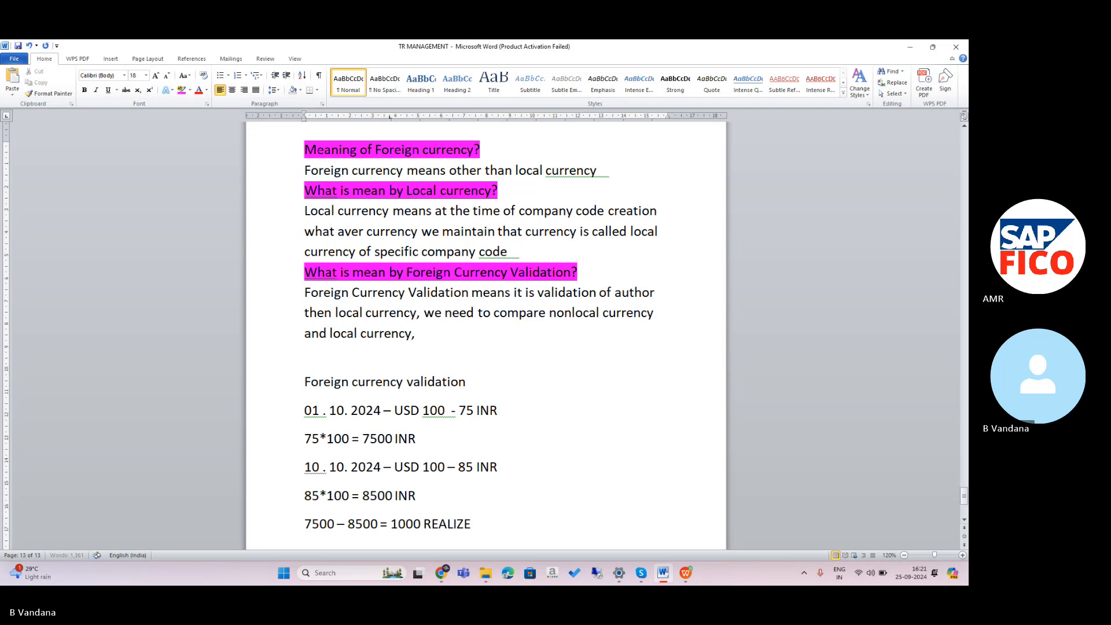
text( LOSS)
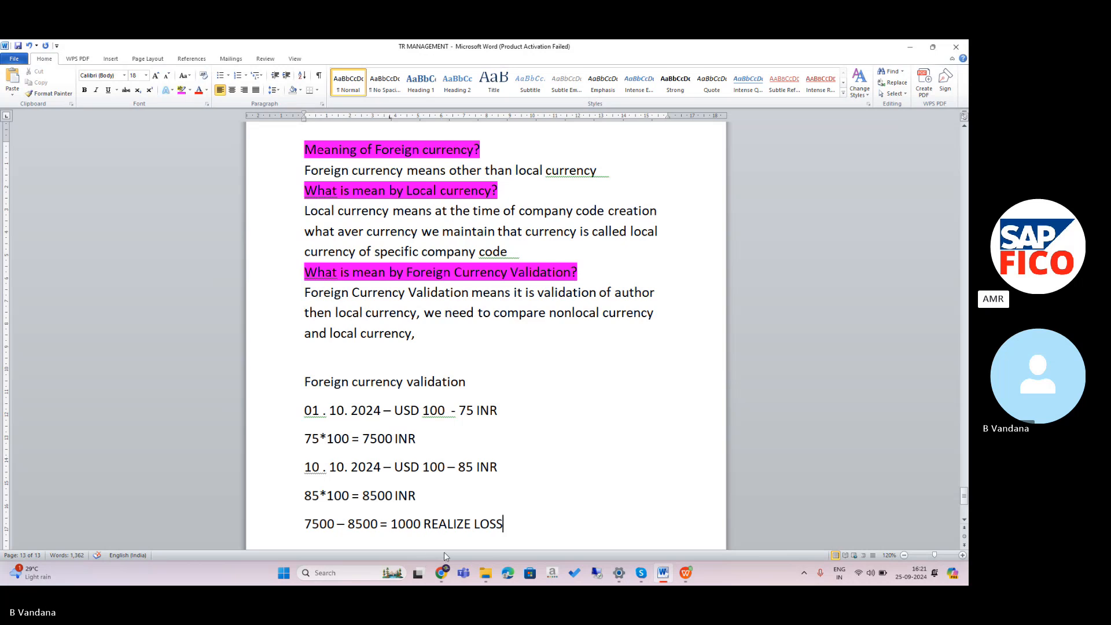
Add the line '01.10.2024 - USD100 - 75INR' and the calculation '75*100 = 7500 INR'.
key(Return)
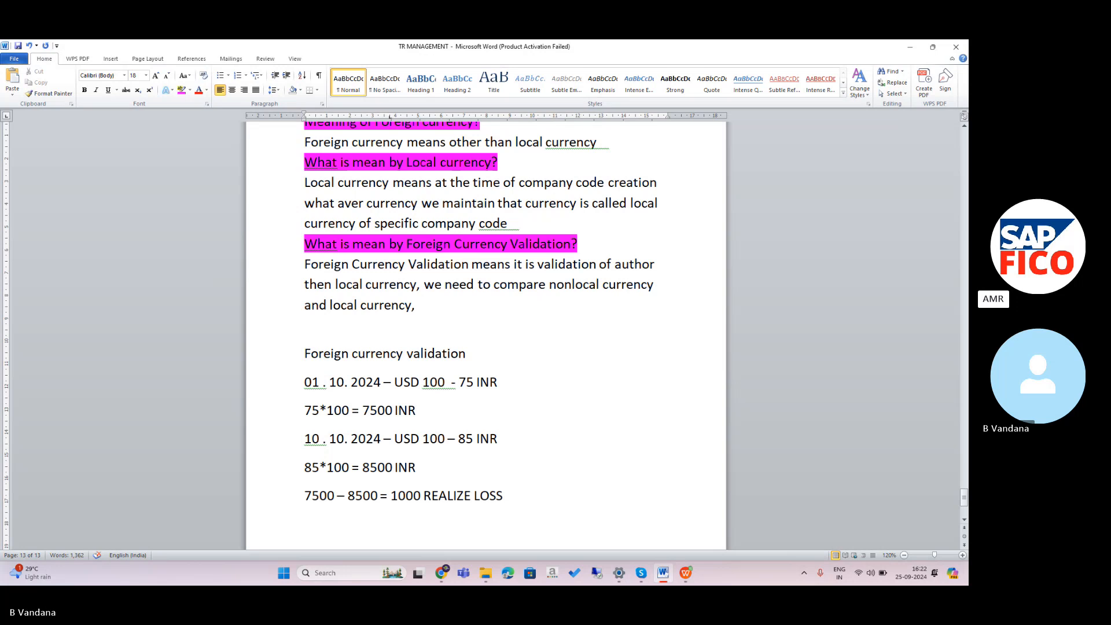
text(01.)
text(10.2)
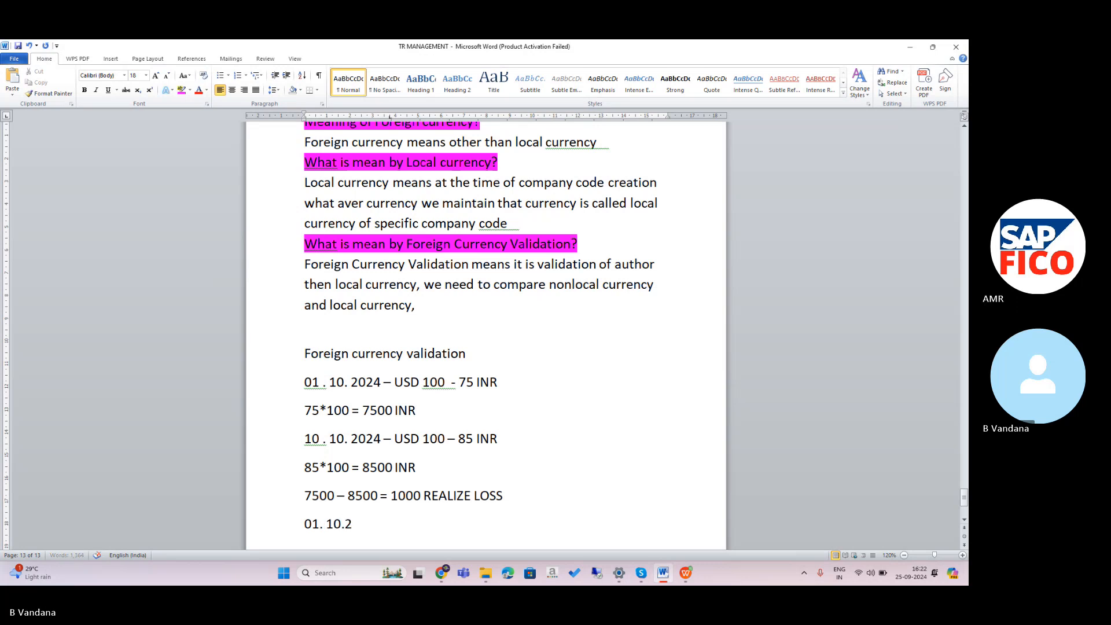
text(024 -)
key(BackSpace)
key(BackSpace)
key(BackSpace)
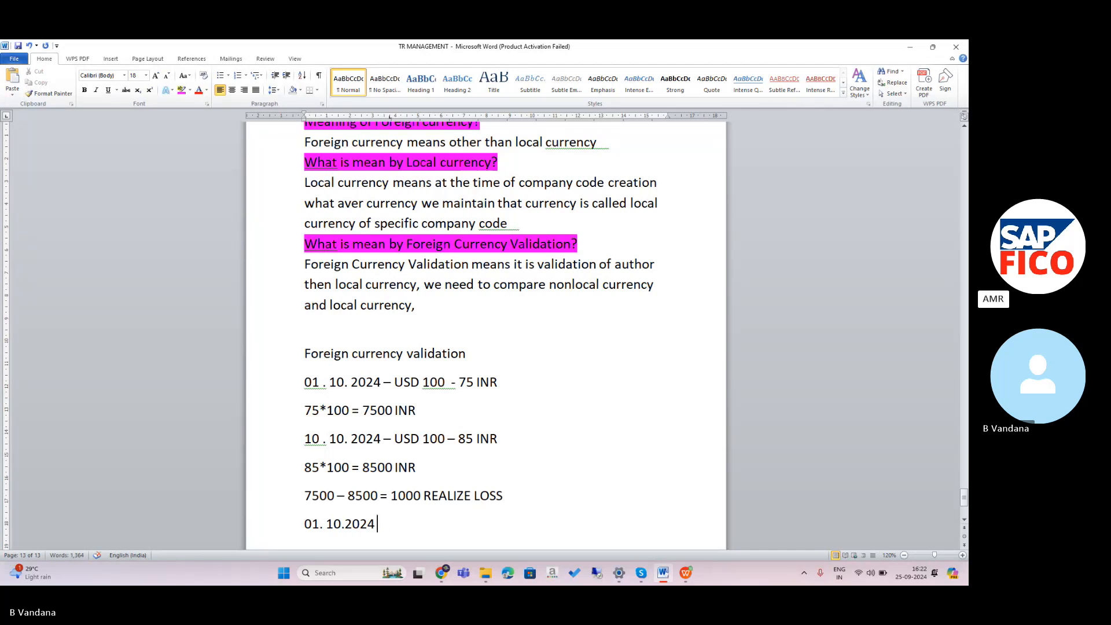
text(- )
text(US)
text(D100)
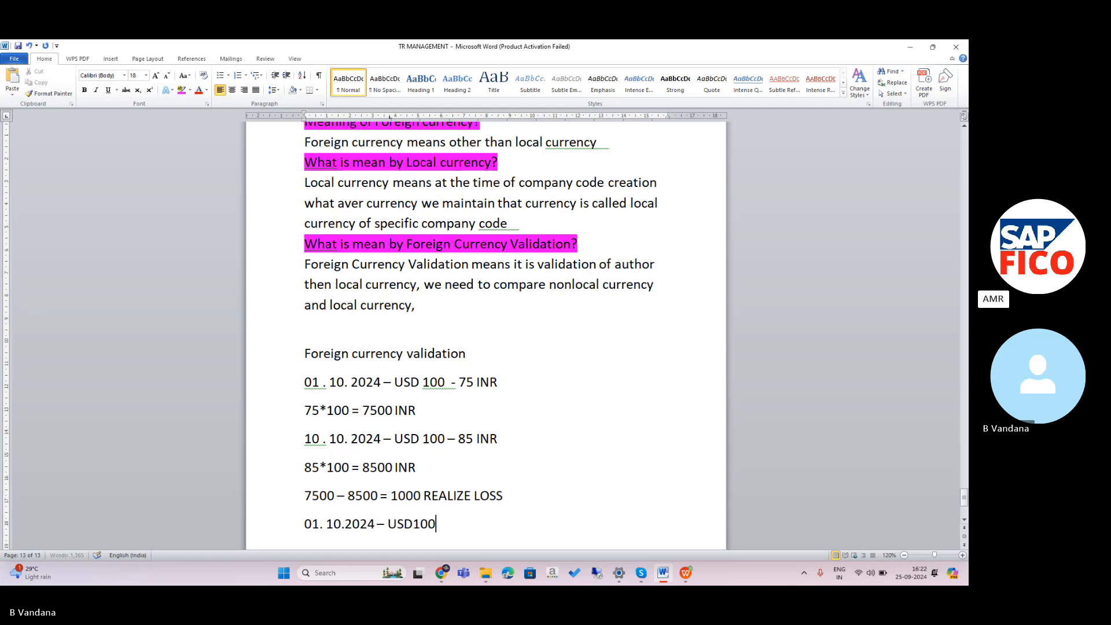
text( - )
text(75)
text(INR)
key(Return)
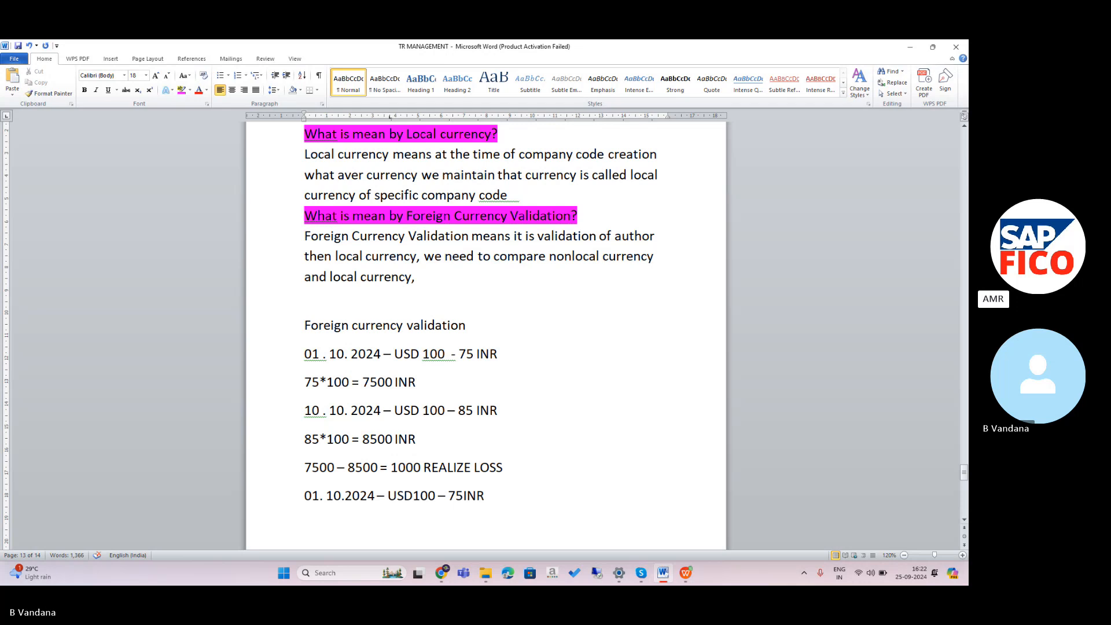
text(75*100)
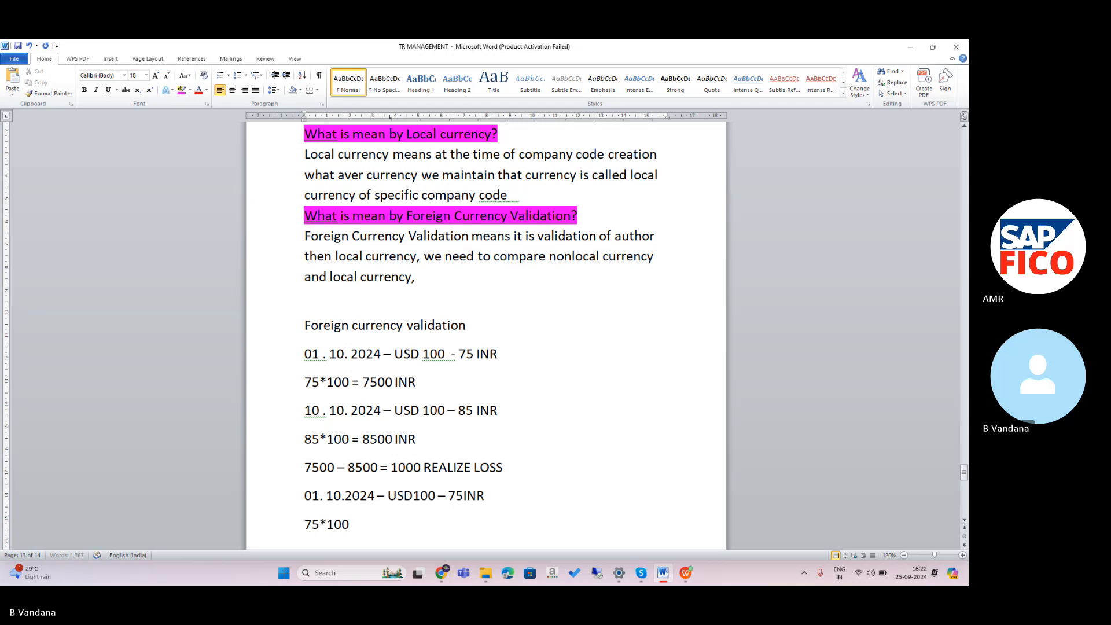
text( = 7500)
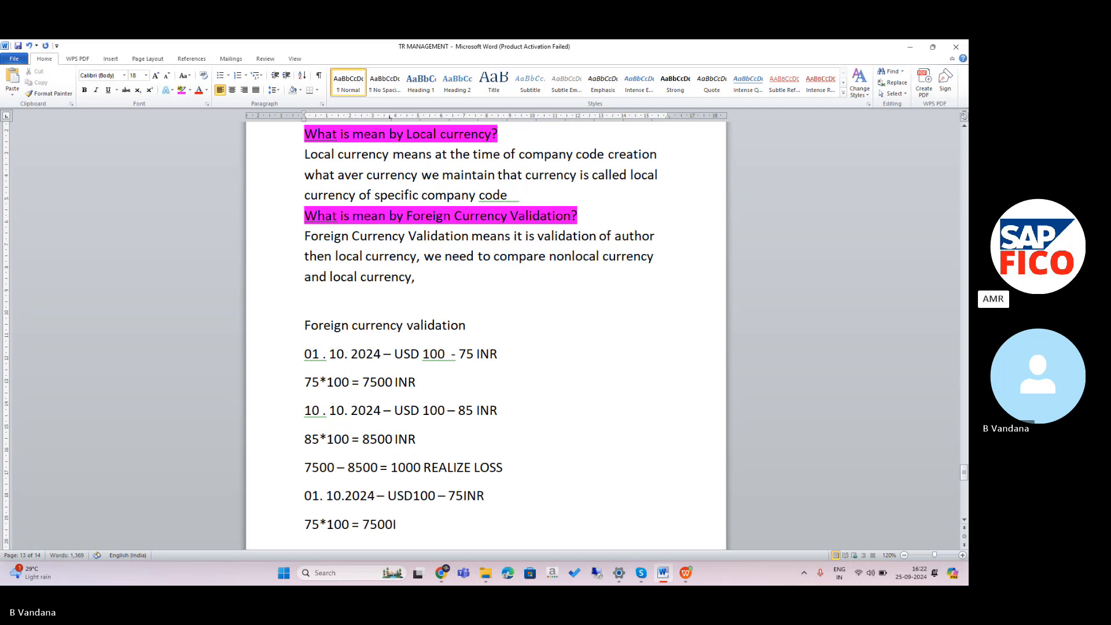
text( INR)
Add the line '10.10.2024 - USD100 - 60 INR', correcting the rate from 65 to 60.
key(Return)
text(10)
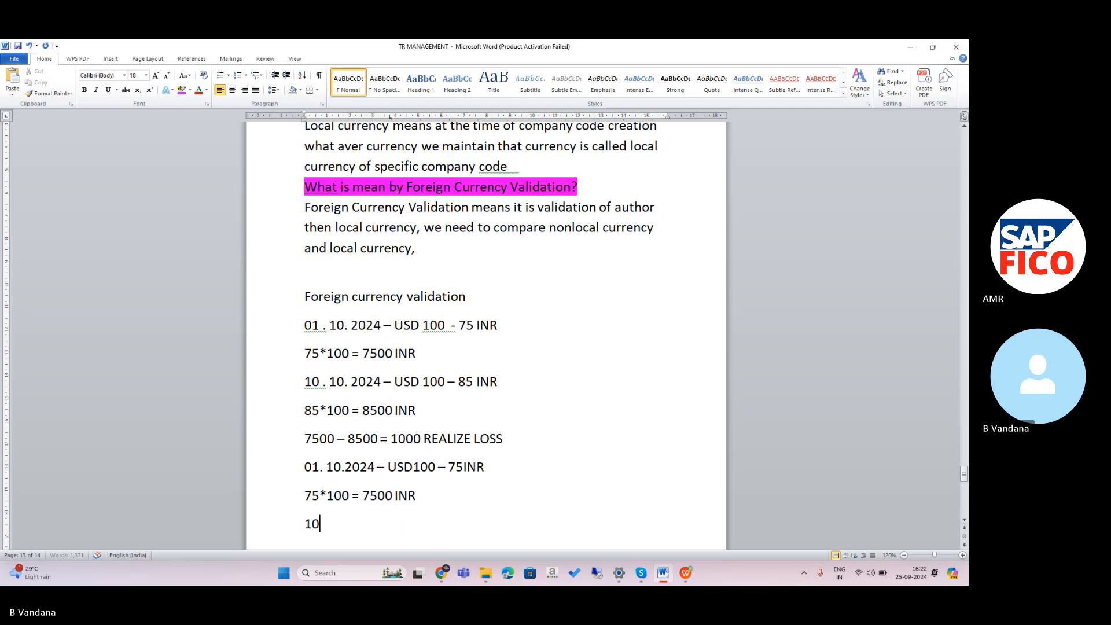
text(.10.2024)
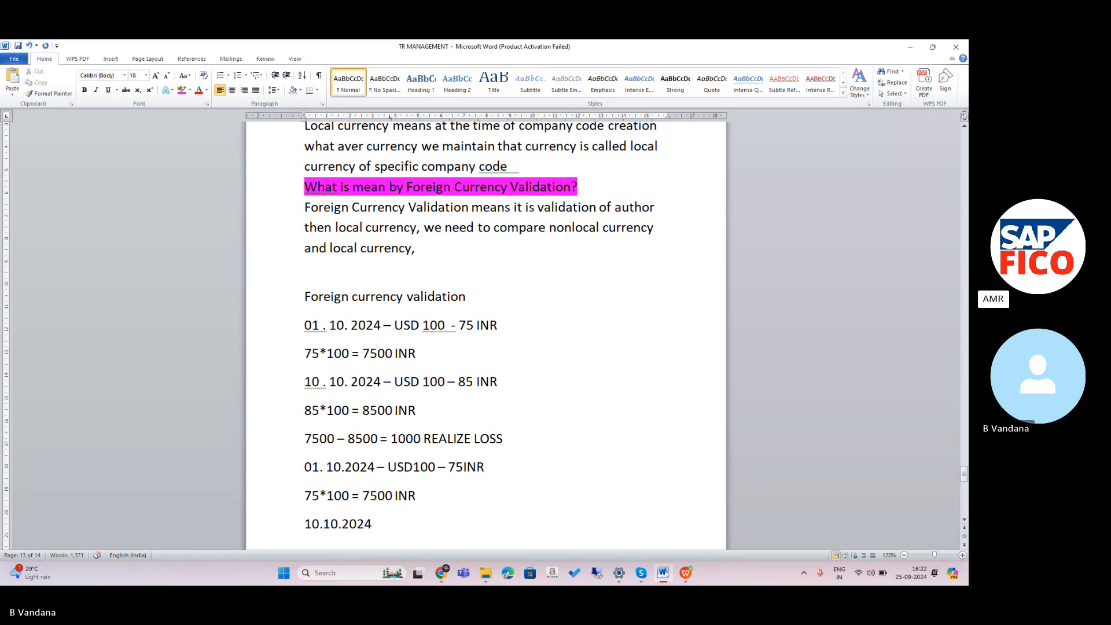
text( -)
text( USD10)
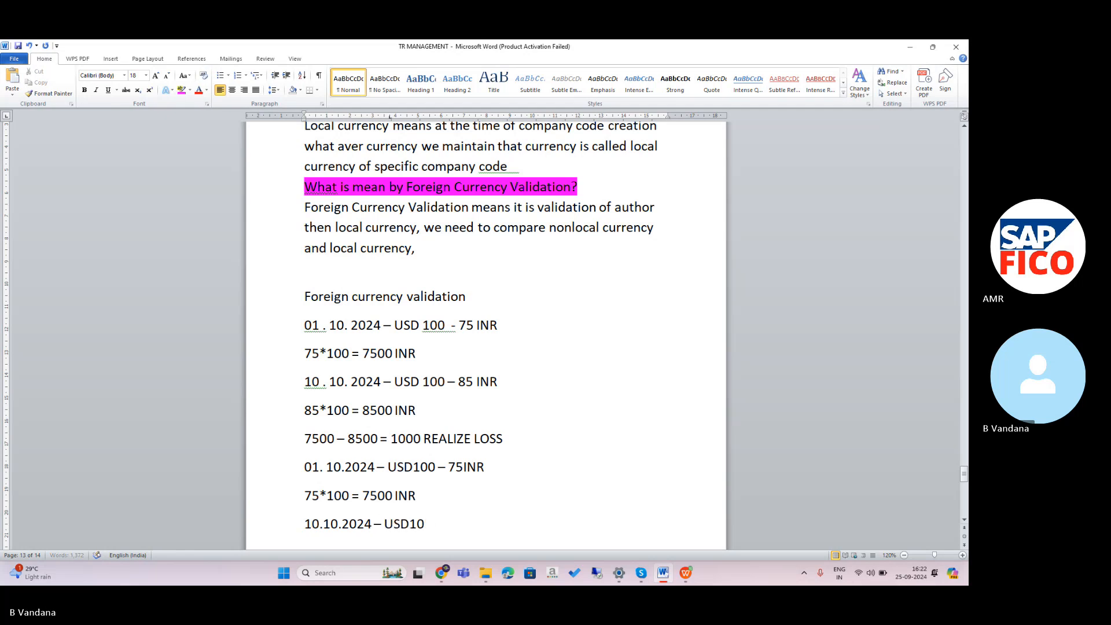
text(0 - )
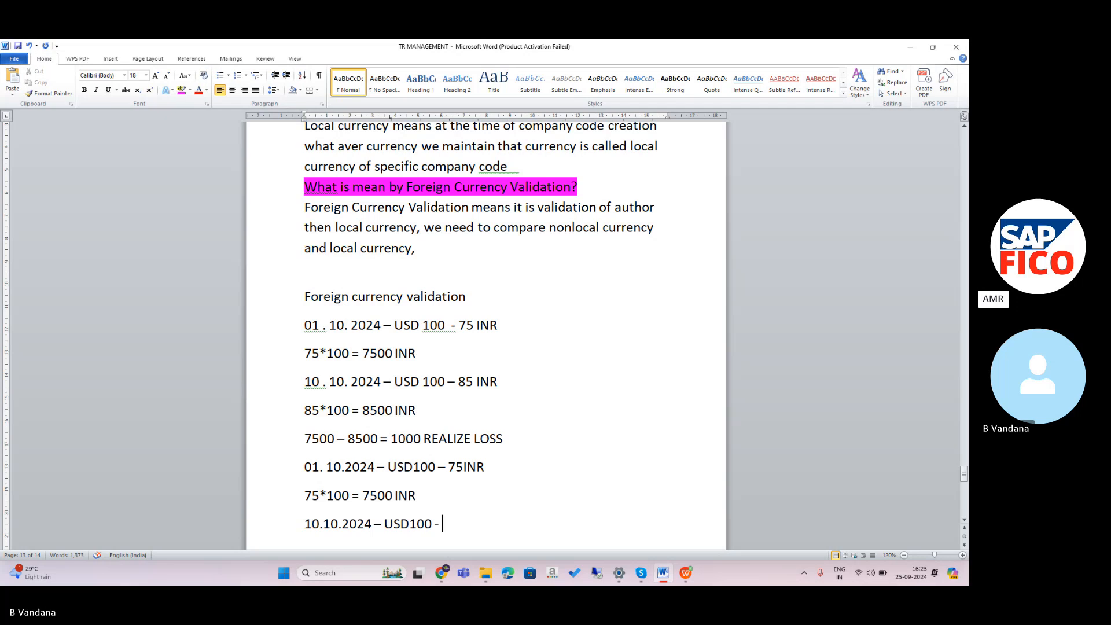
text(65INR)
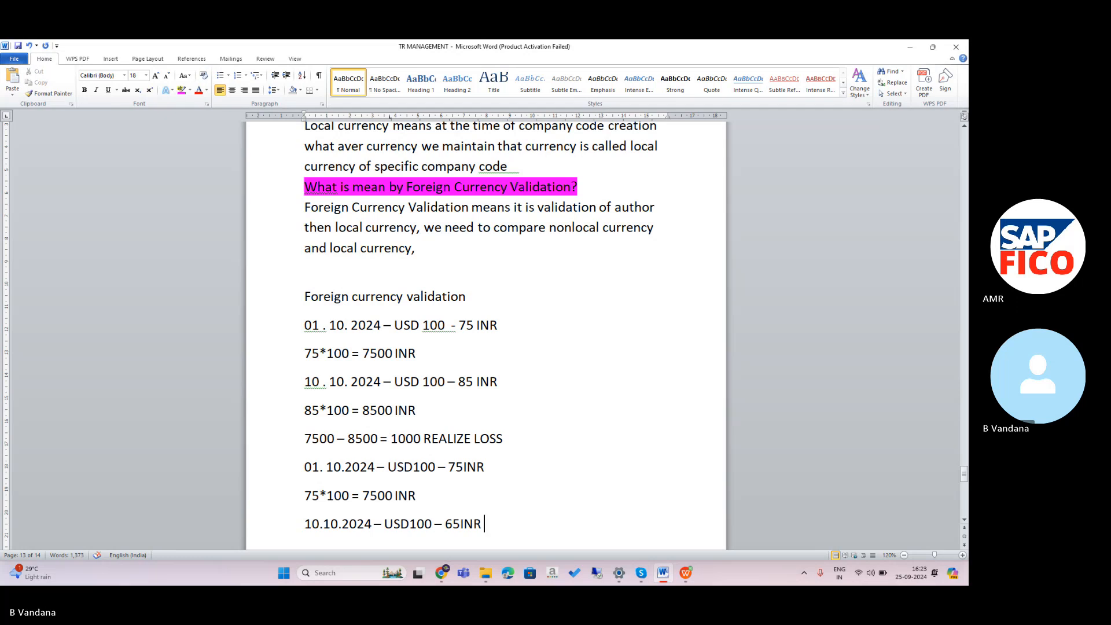
key(BackSpace)
key(BackSpace)
key(BackSpace)
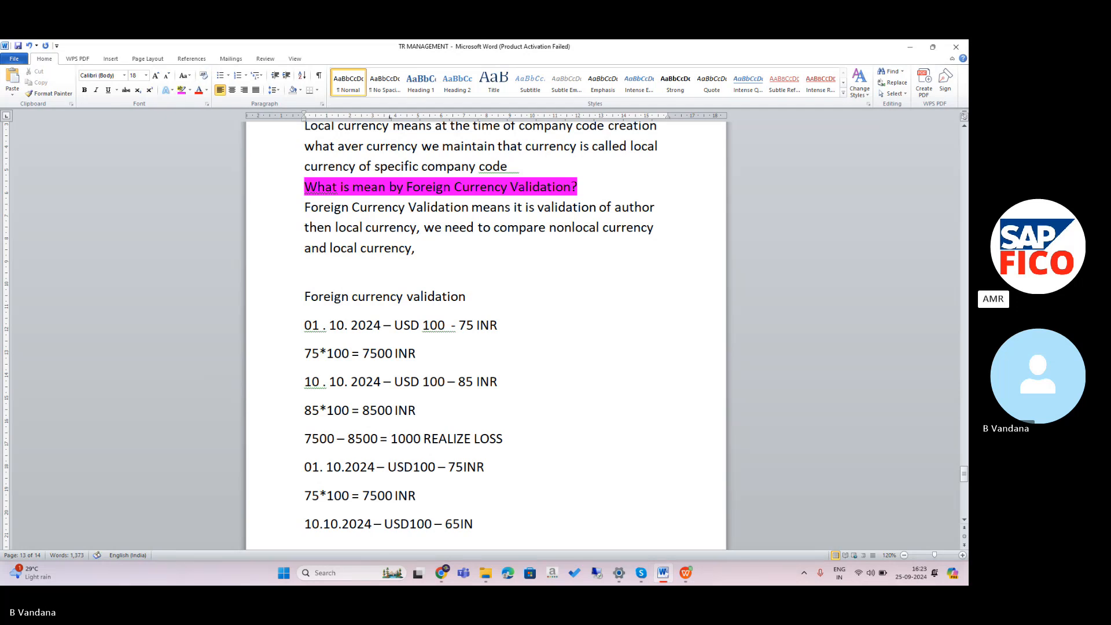
text(0)
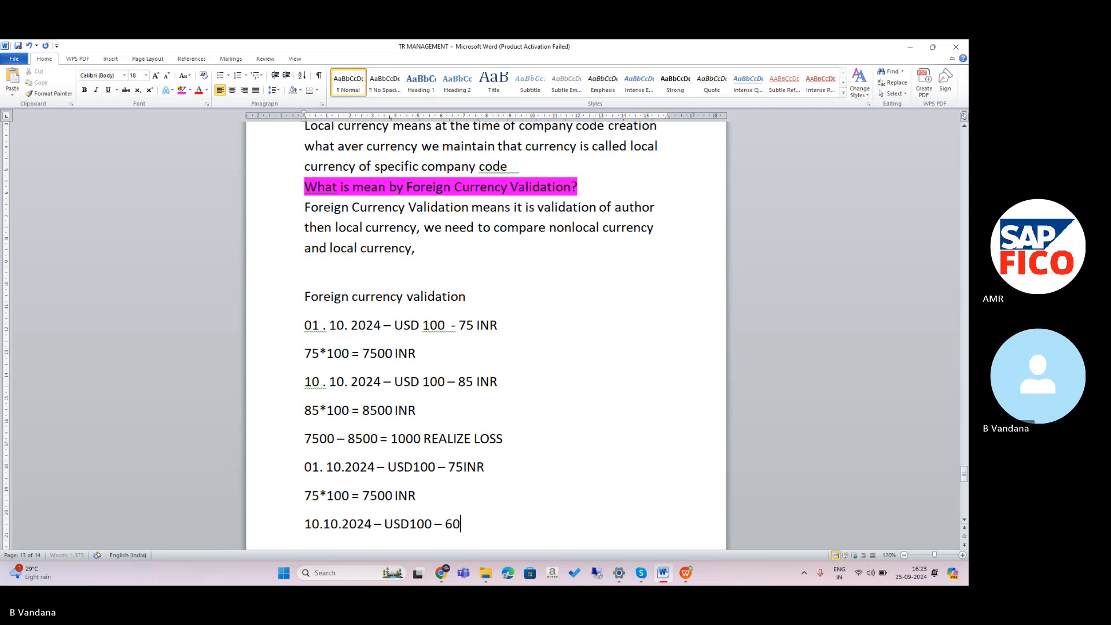
text( INR)
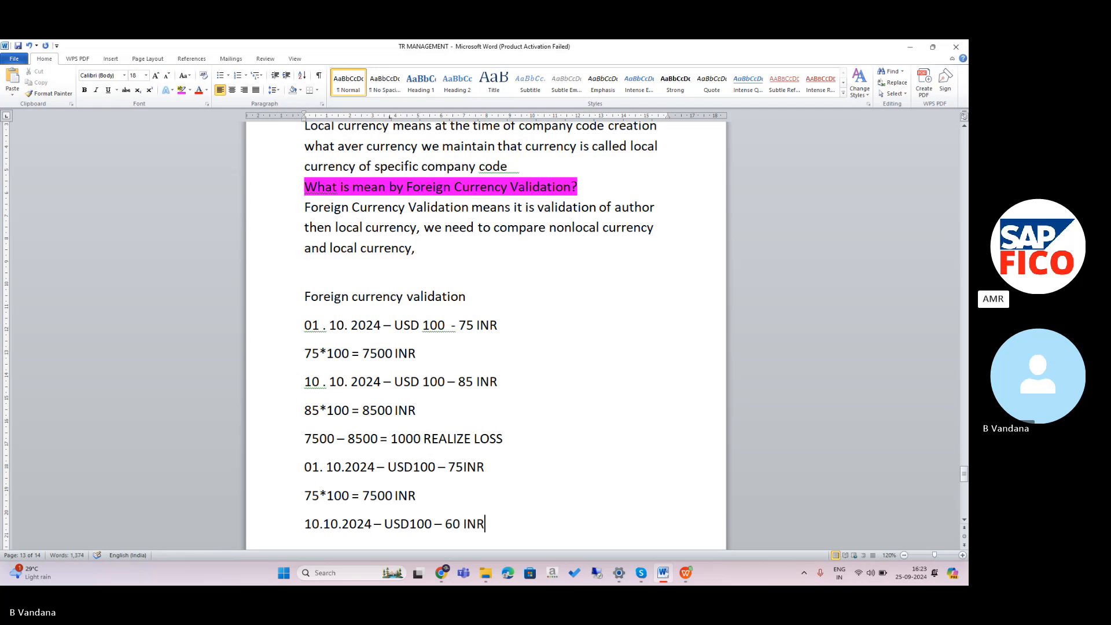
key(Return)
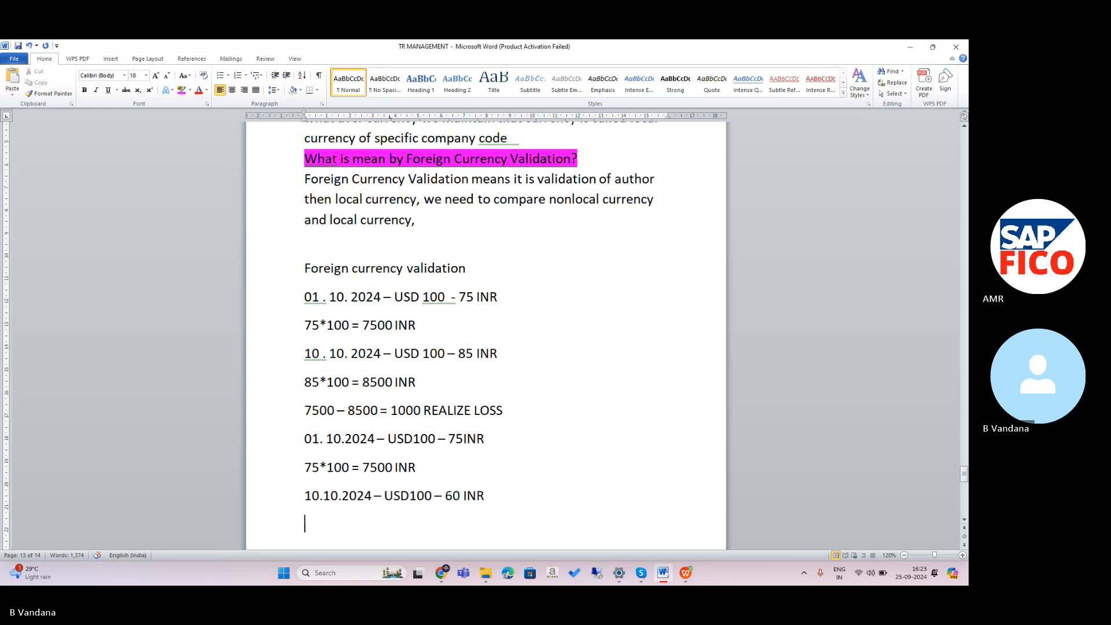
Add the lines '60*100 = 6000' and '7500 - 6000 = 1500 GAIN', then switch to Skype.
text(60*)
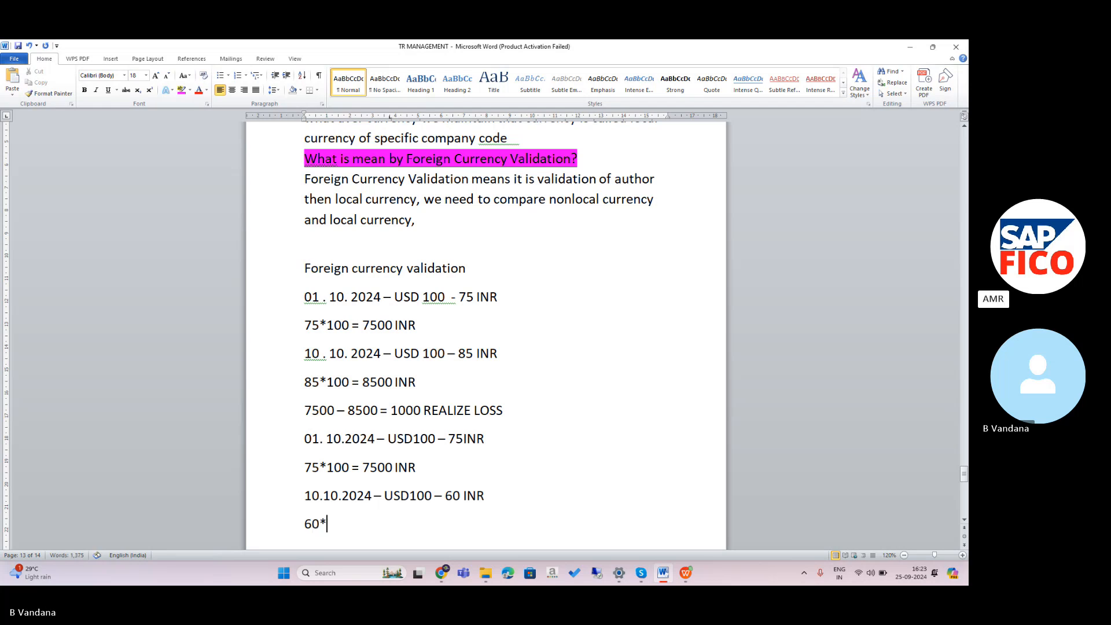
text(100 = 6000)
key(Return)
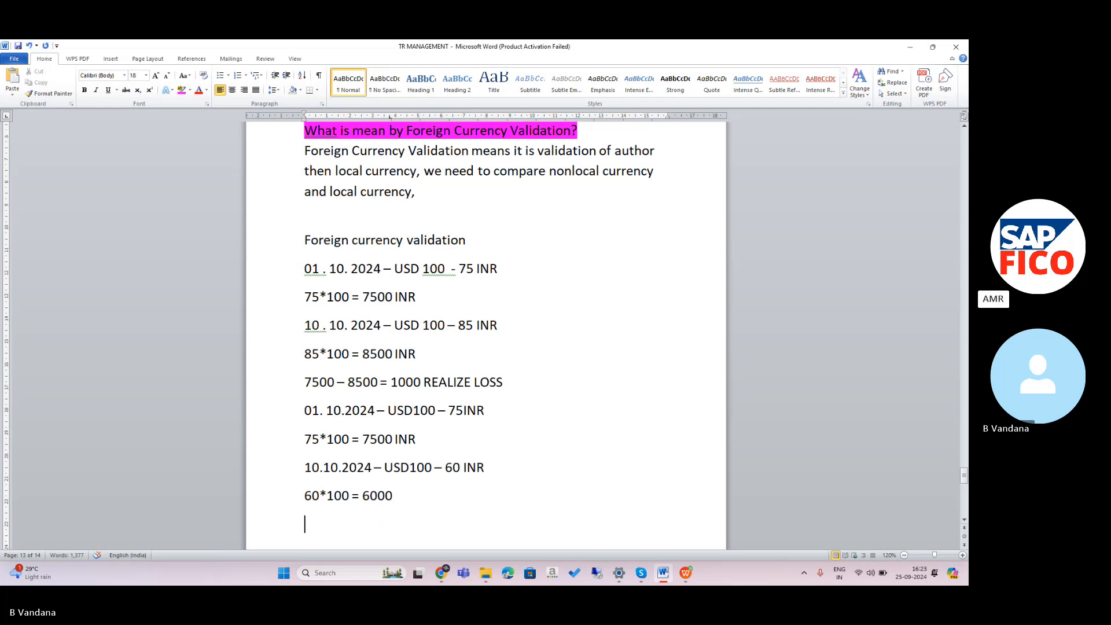
text(7500)
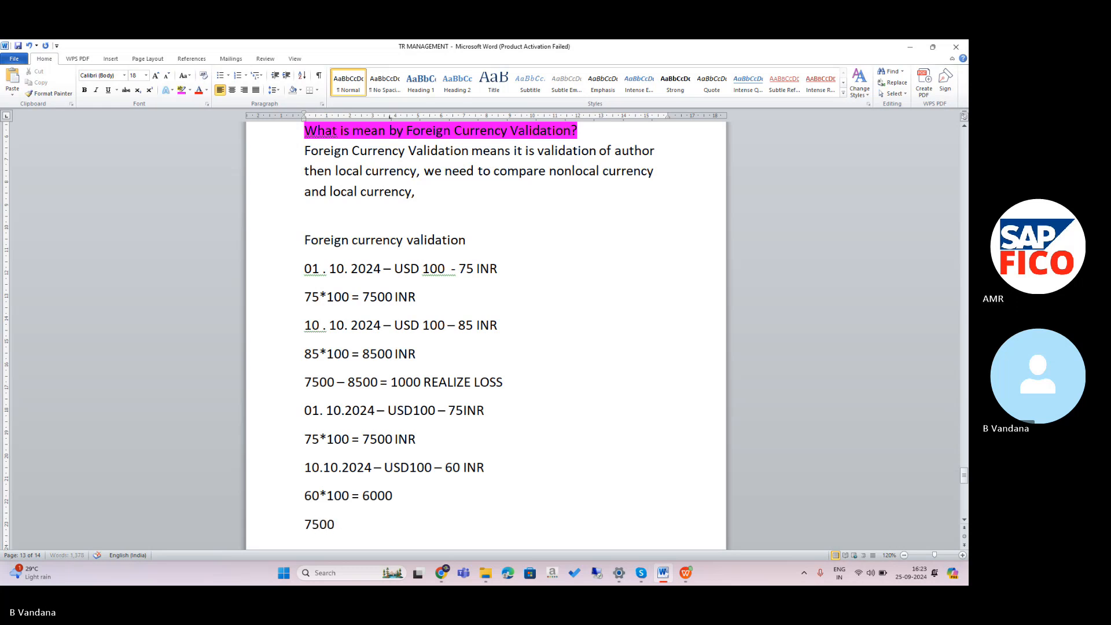
text( 0)
key(BackSpace)
text(-)
text( 600 )
text(=)
key(BackSpace)
key(BackSpace)
text(0 = 1500)
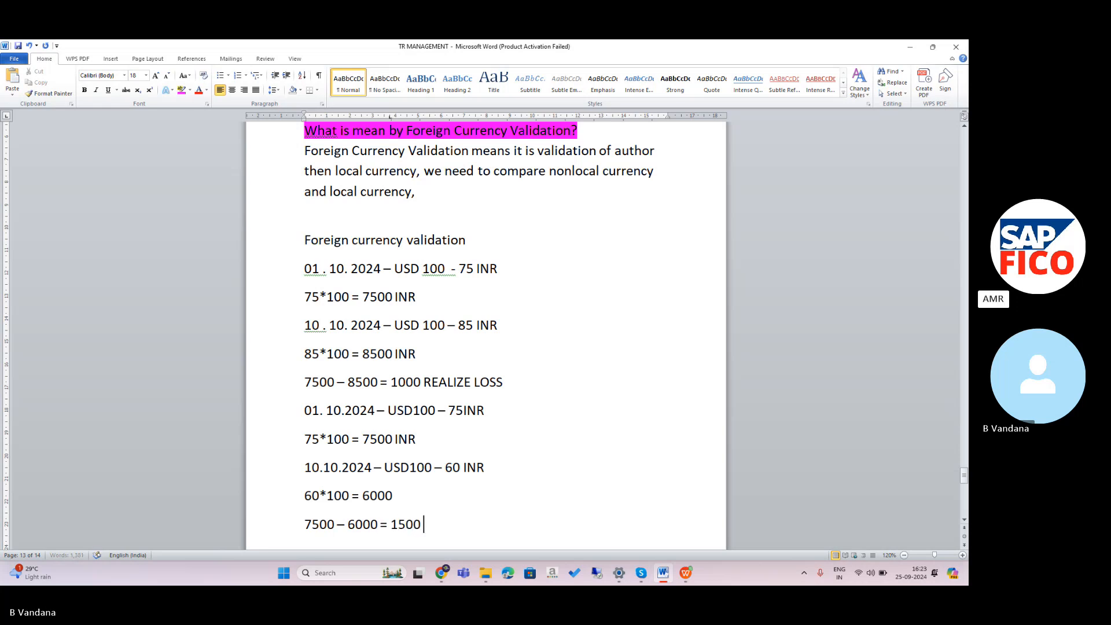
text( GAIN)
click(691, 303)
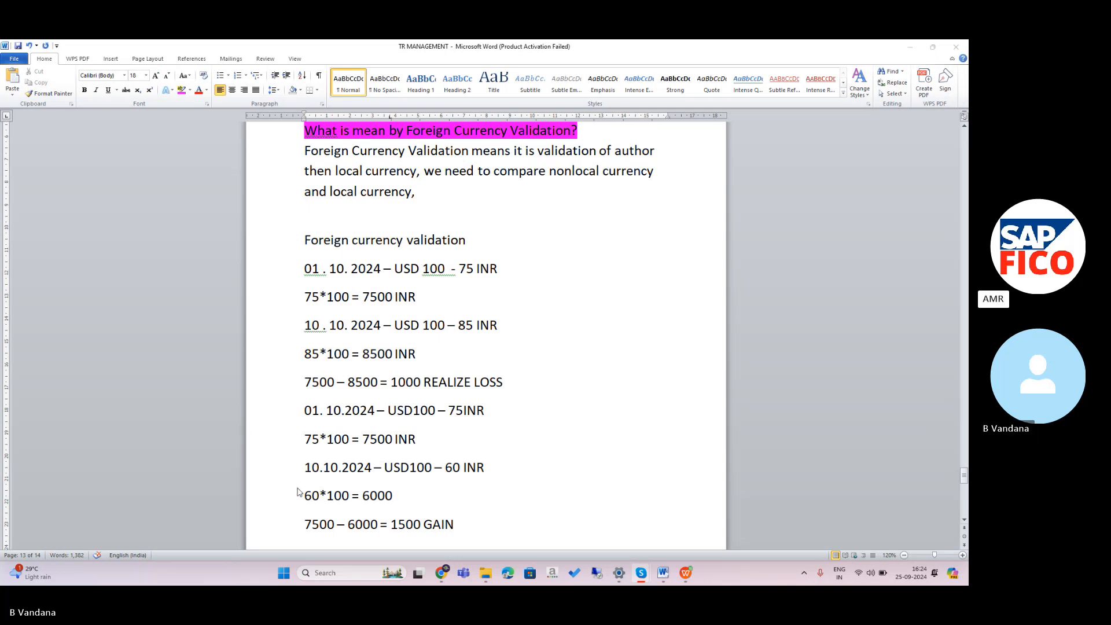
Highlight the '7500 – 8500 = 1000 REALIZE LOSS' line in magenta.
click(309, 377)
drag(301, 385, 527, 390)
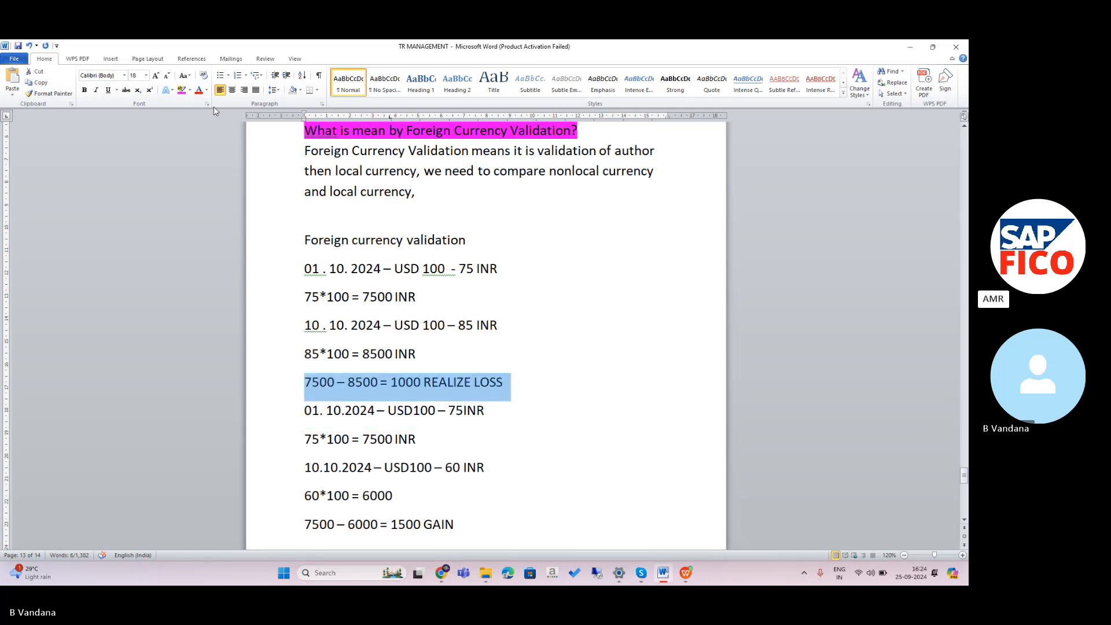
click(181, 90)
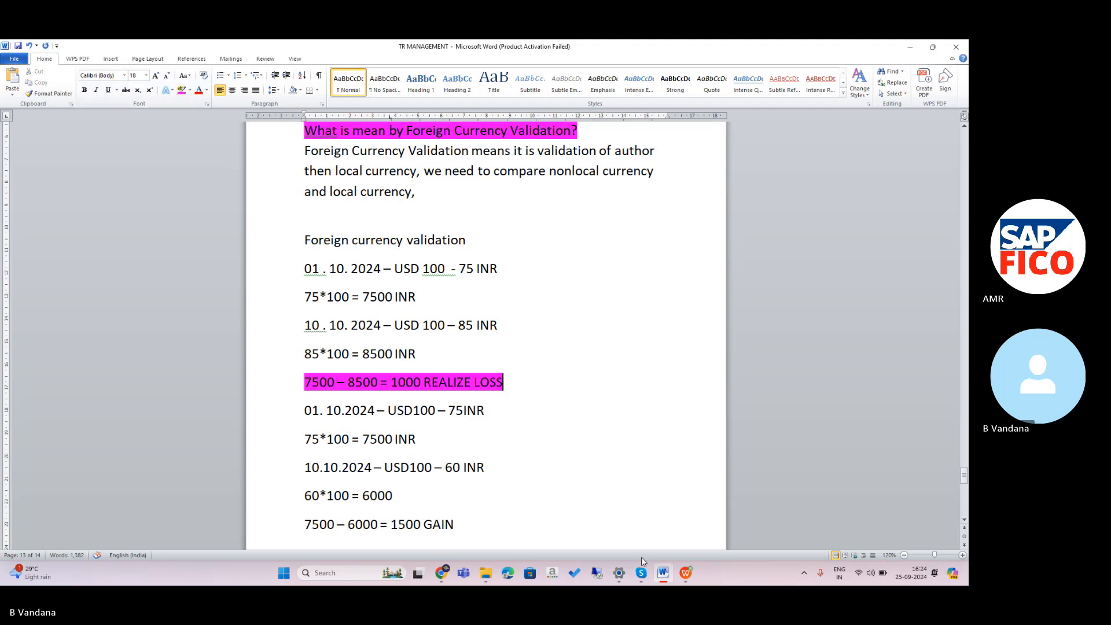
click(485, 522)
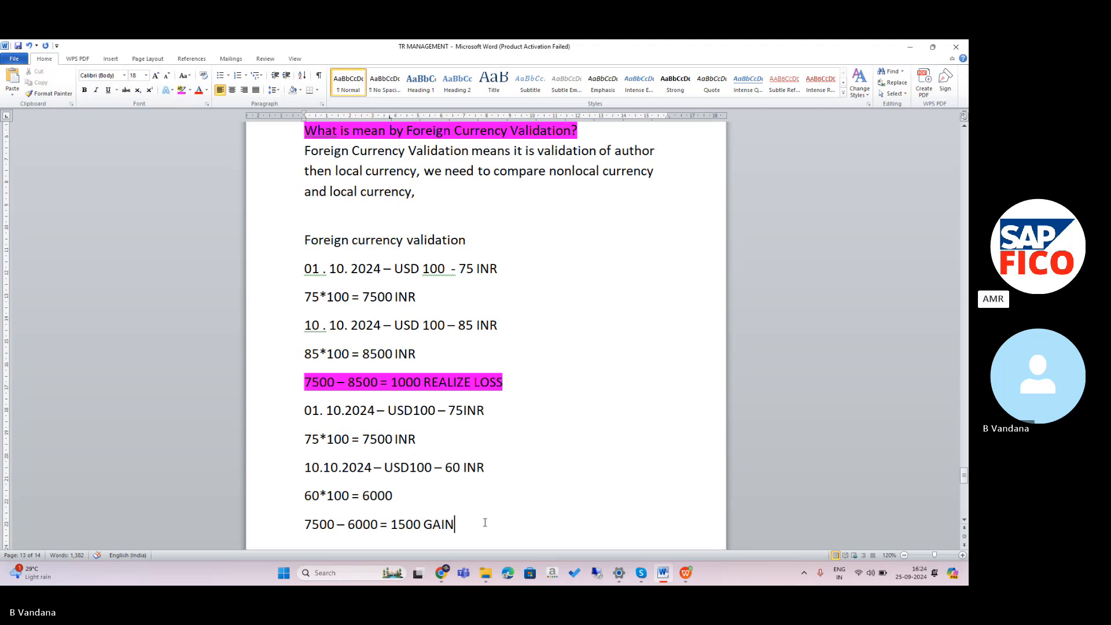
click(593, 575)
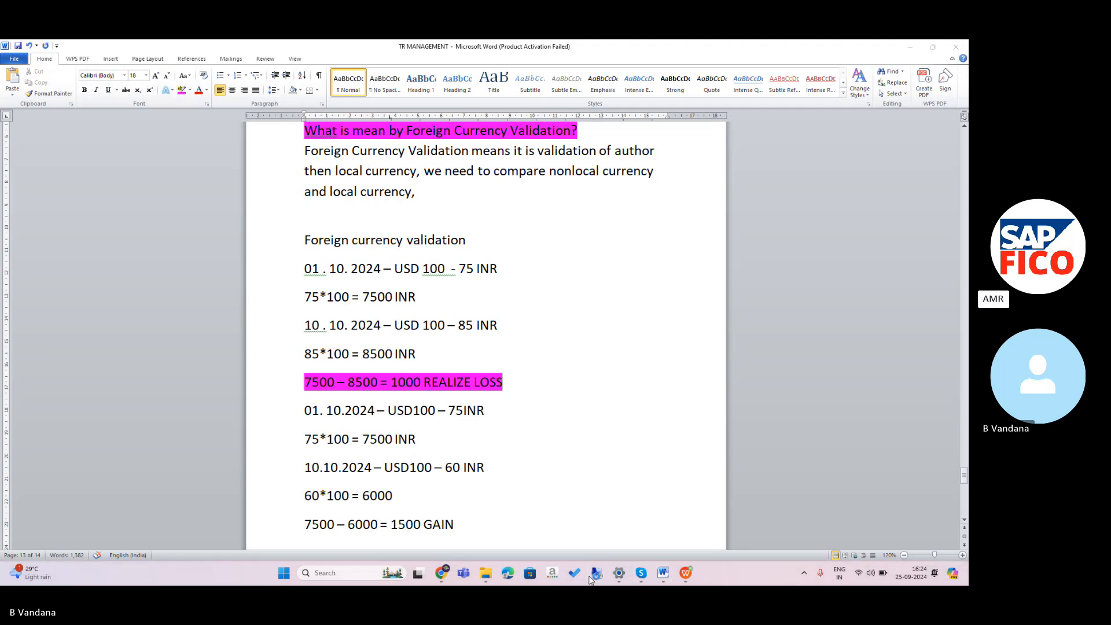
Connect to the Windows Server 2012 R2 session, accept the certificate, and launch SAP Logon.
click(522, 255)
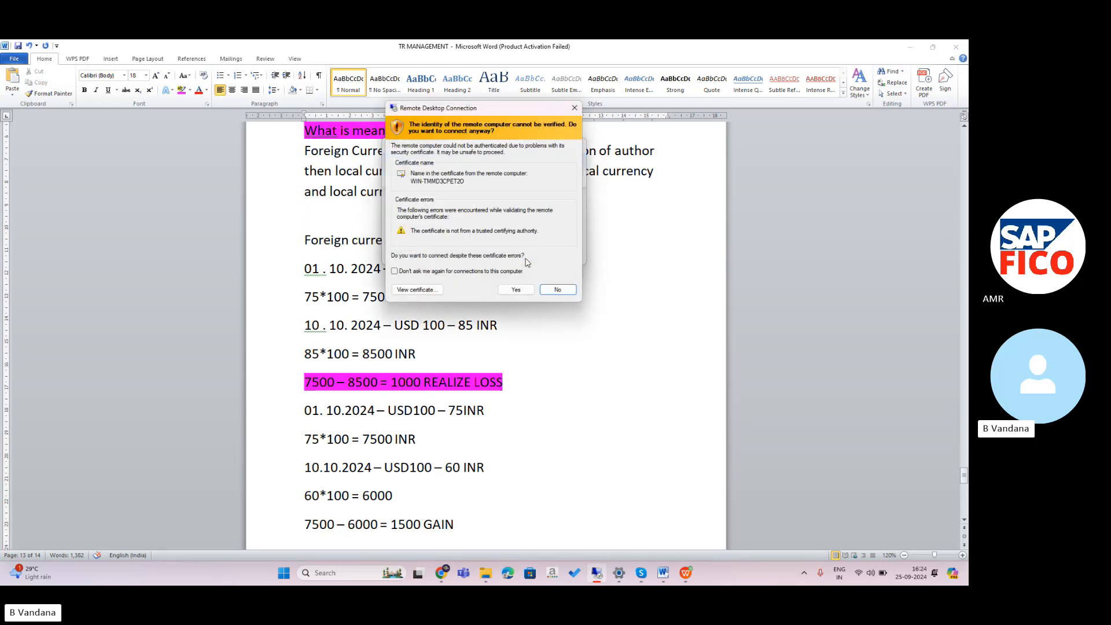
click(527, 292)
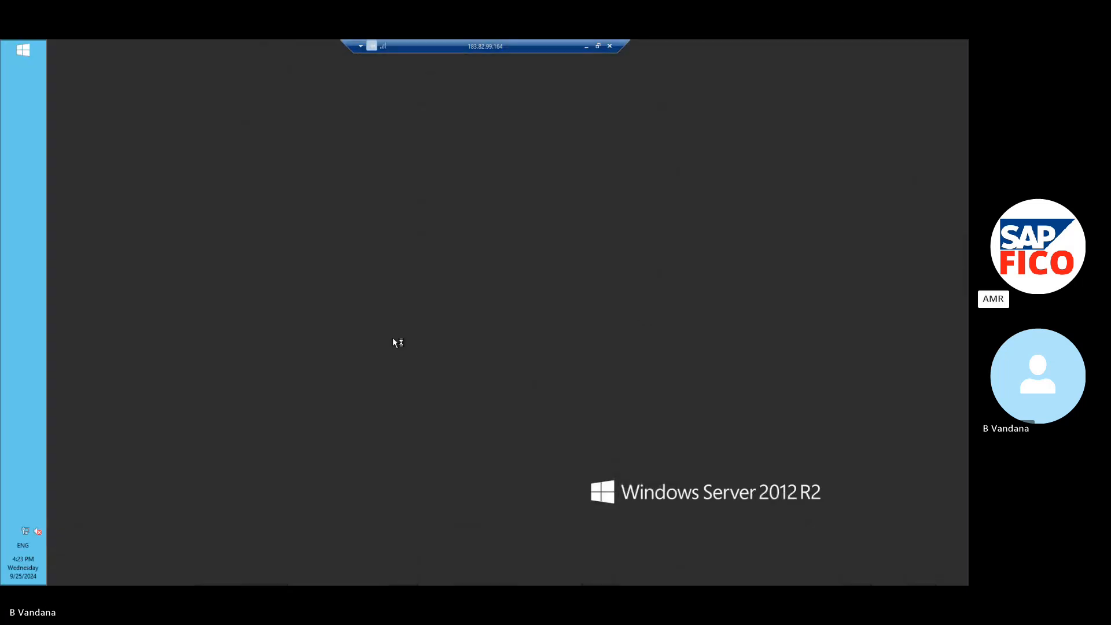
click(104, 266)
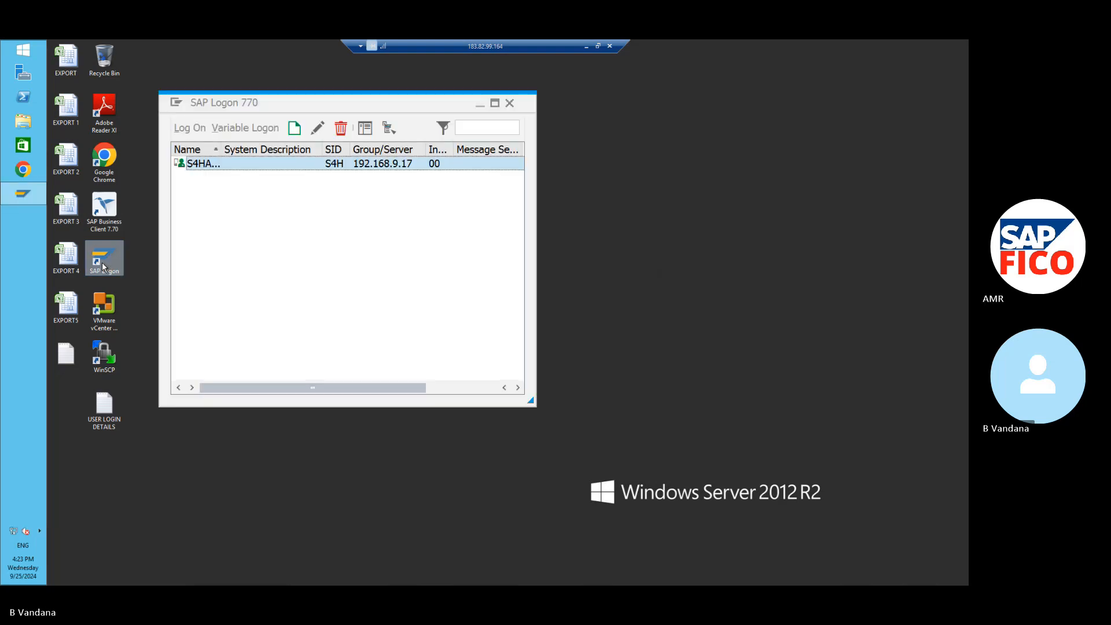
Log on to the S4H system with the user name and password.
click(182, 129)
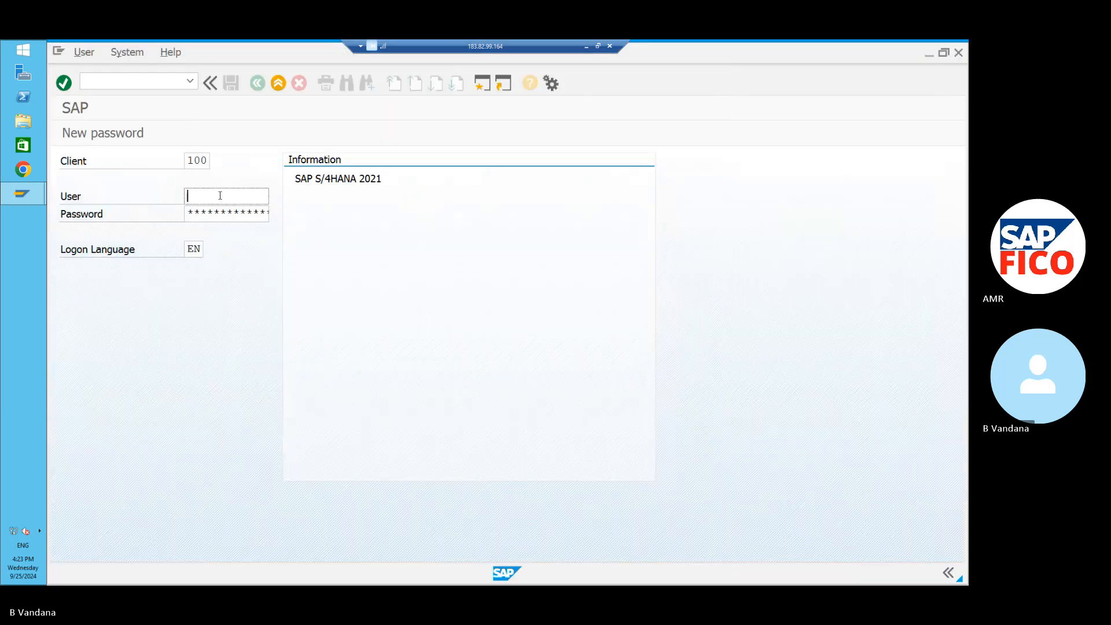
key(Caps_Lock)
key(Caps_Lock)
text(K)
key(Caps_Lock)
text(ing)
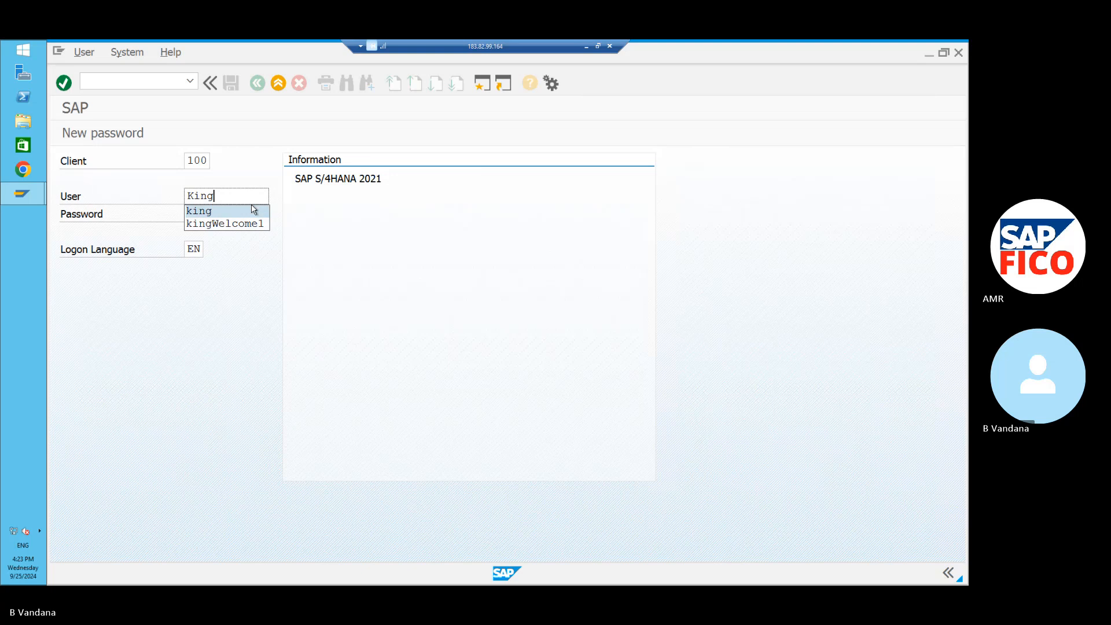
click(221, 255)
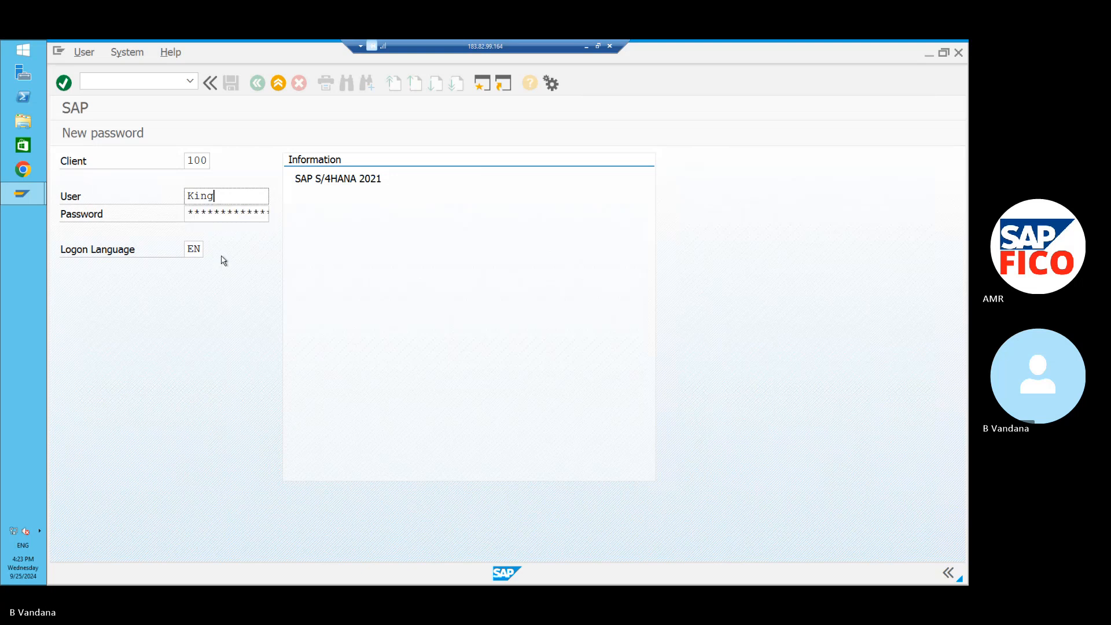
key(Tab)
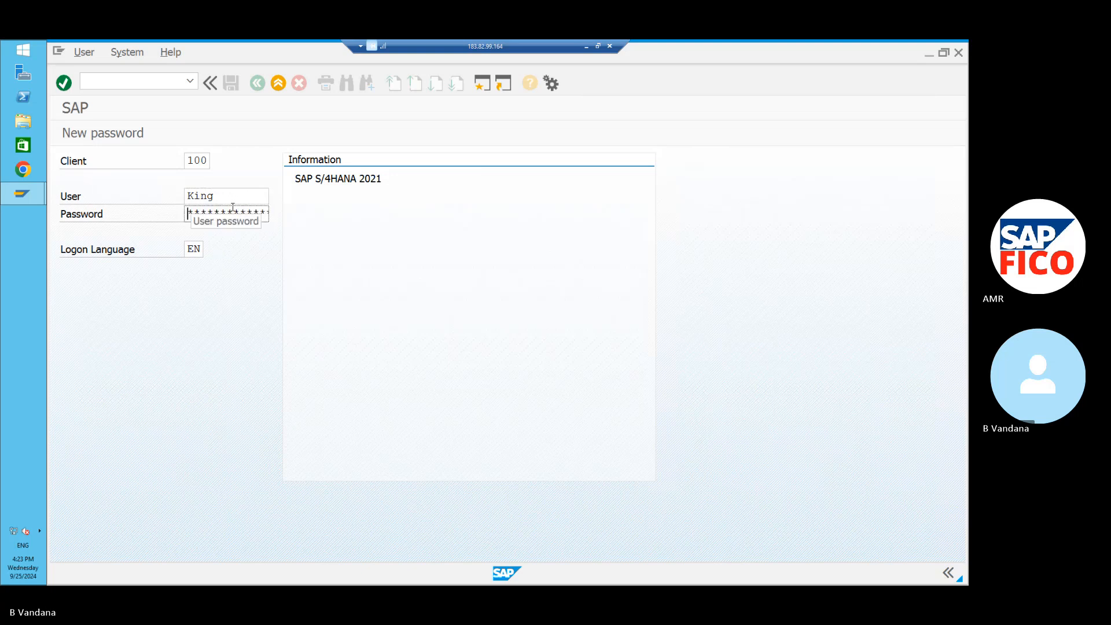
key(Caps_Lock)
key(Caps_Lock)
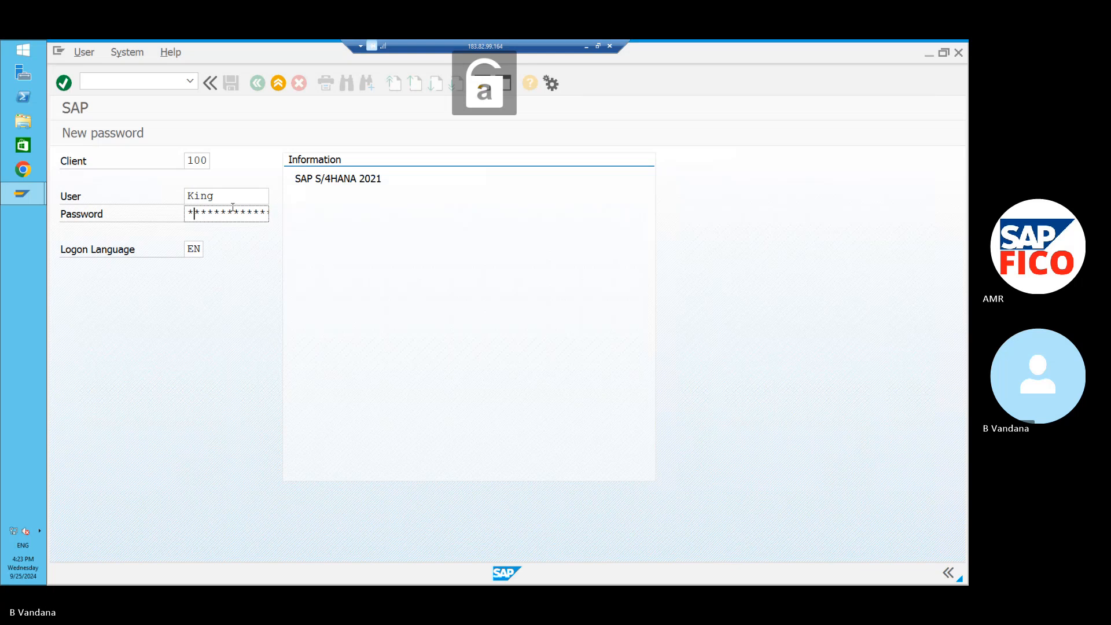
text(*******)
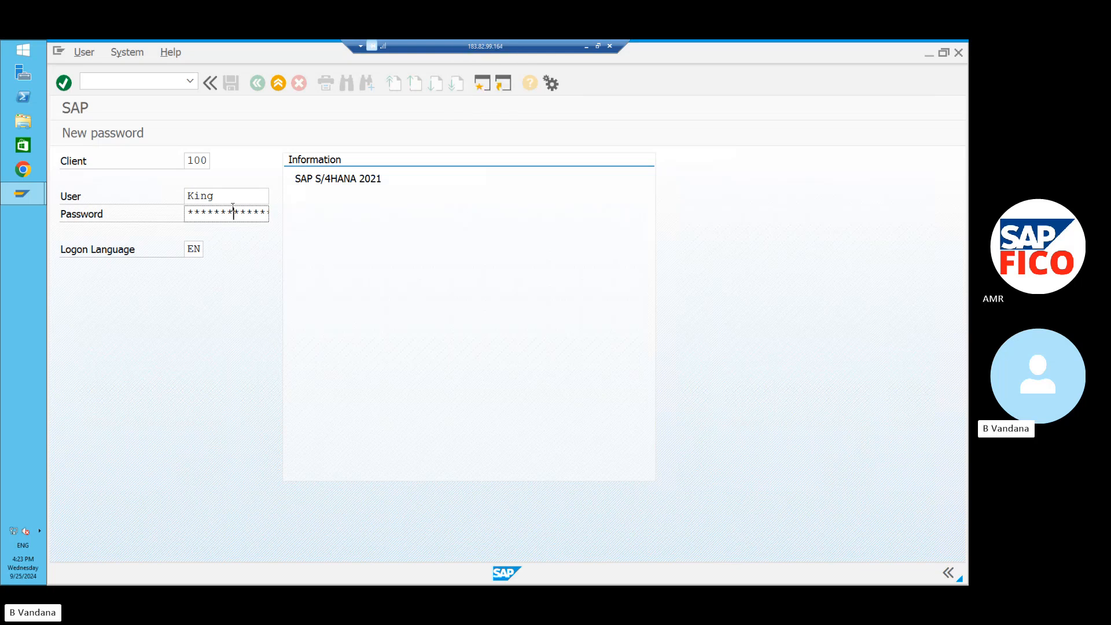
text(*)
key(Return)
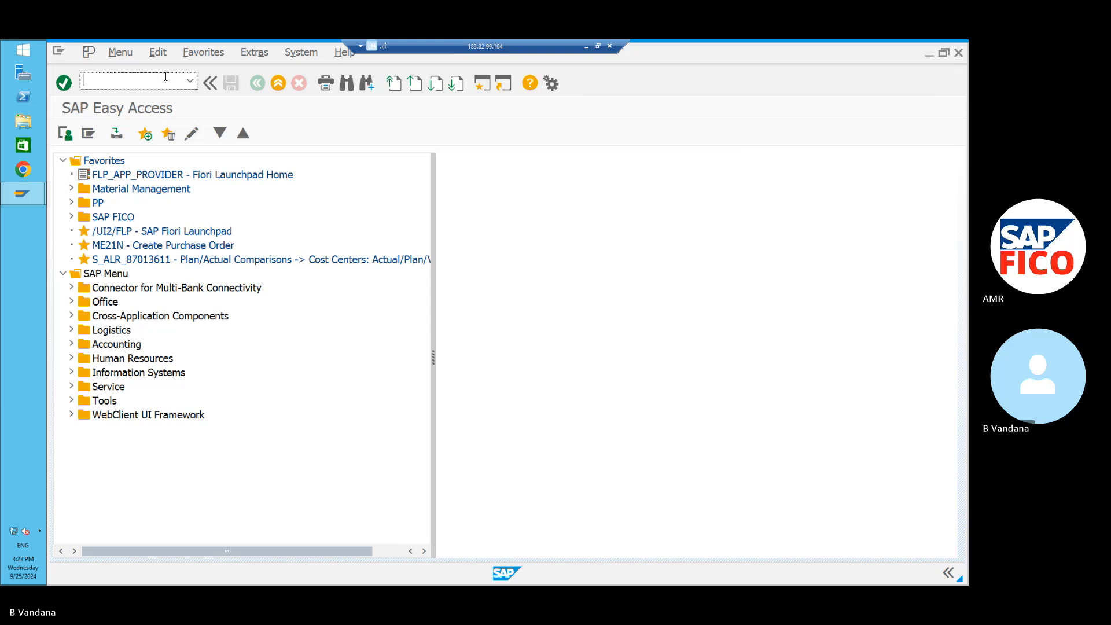
Run transaction /NOB07 to show the exchange rate types overview.
key(Caps_Lock)
text(/NOB0)
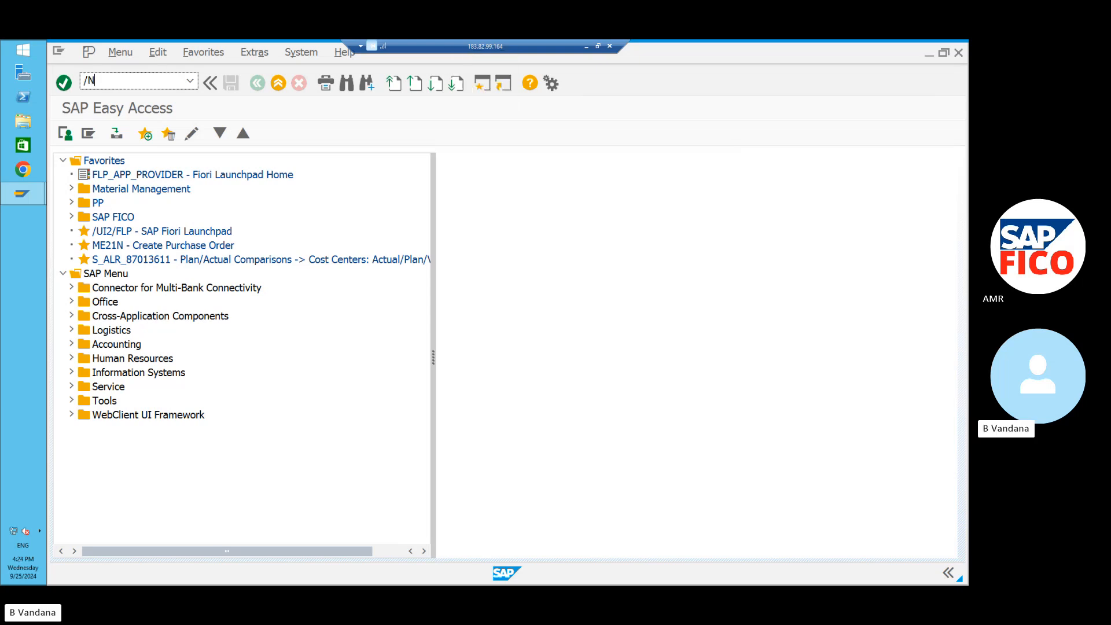
text(7)
key(Return)
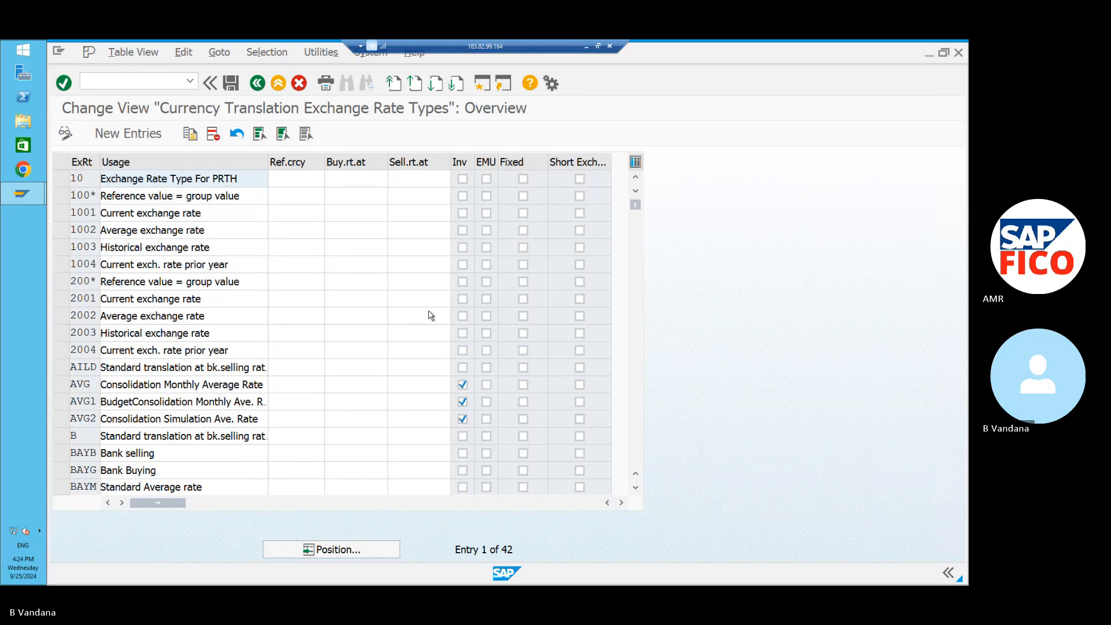
Position the exchange rate types list at type M.
click(340, 550)
text(M)
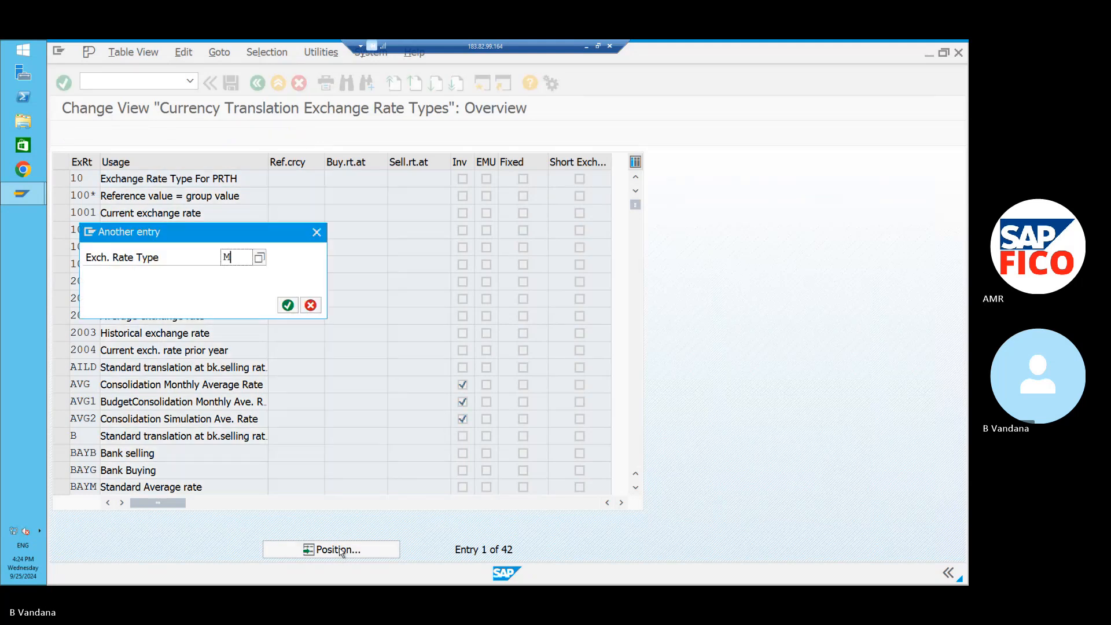
key(Return)
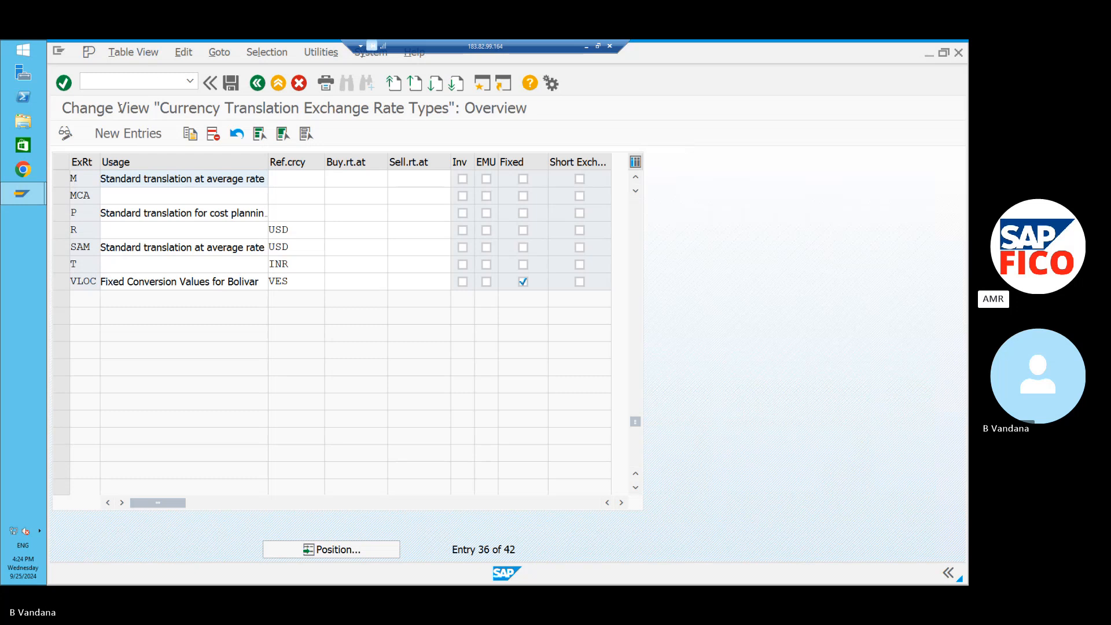
Start entering a new transaction code in the command field.
click(149, 82)
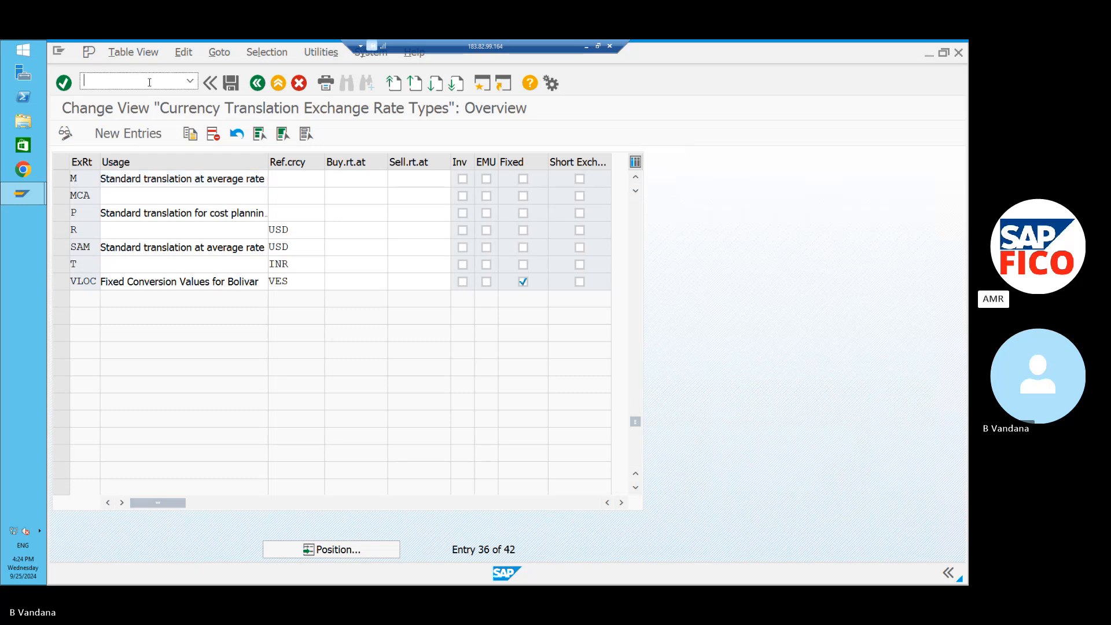
text(/NS)
key(BackSpace)
Run /NOBB, pass the translation factors warning, and start a new translation ratio entry.
text(OBBS)
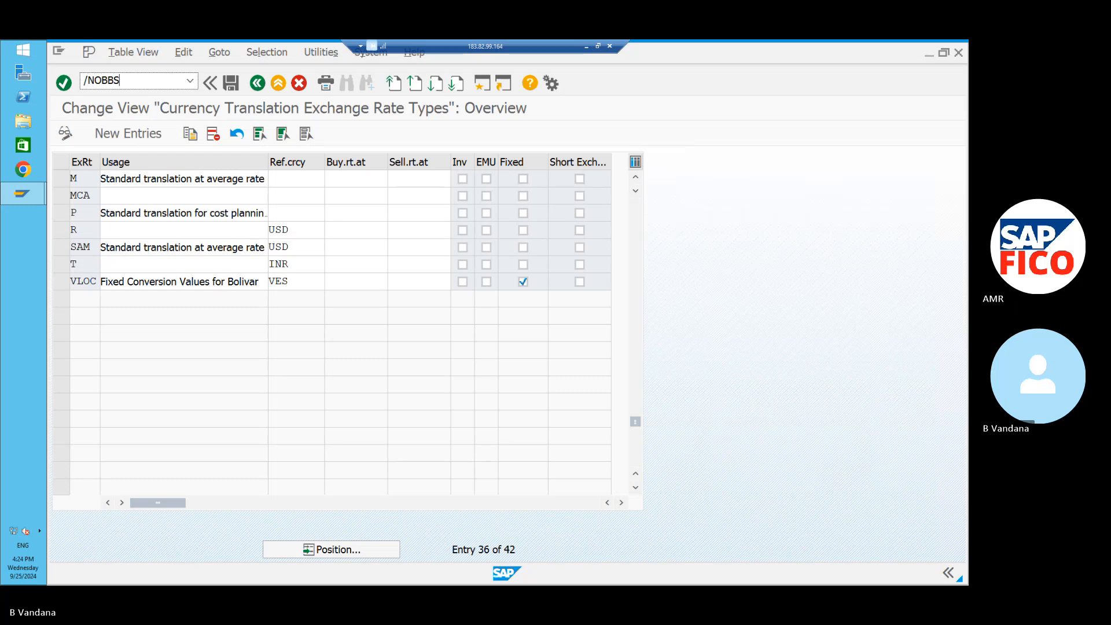
key(Return)
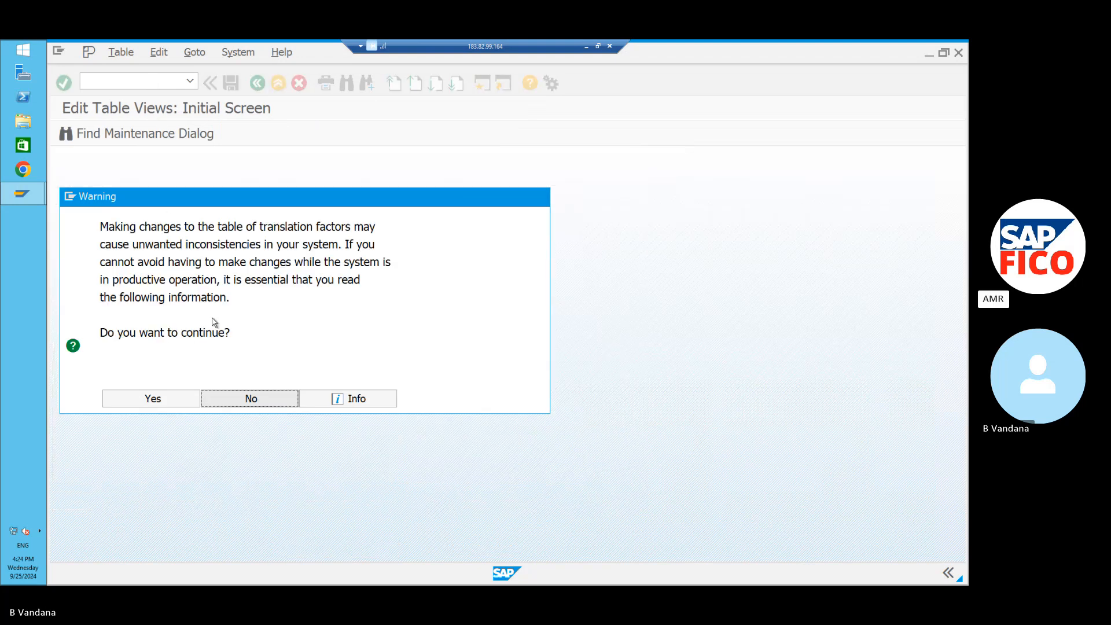
click(142, 399)
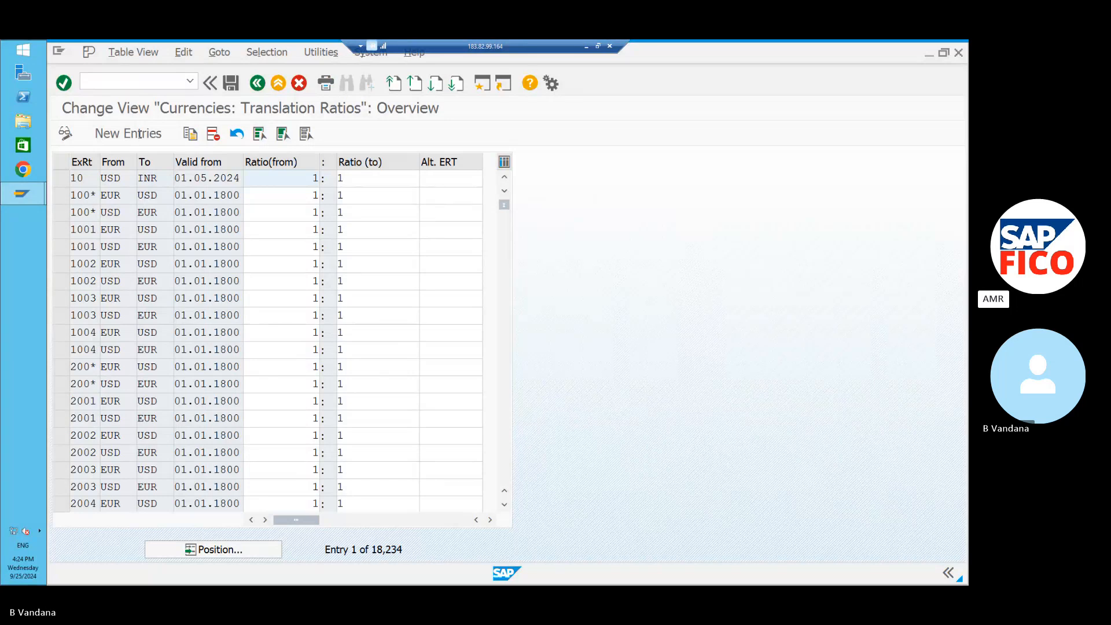
click(138, 135)
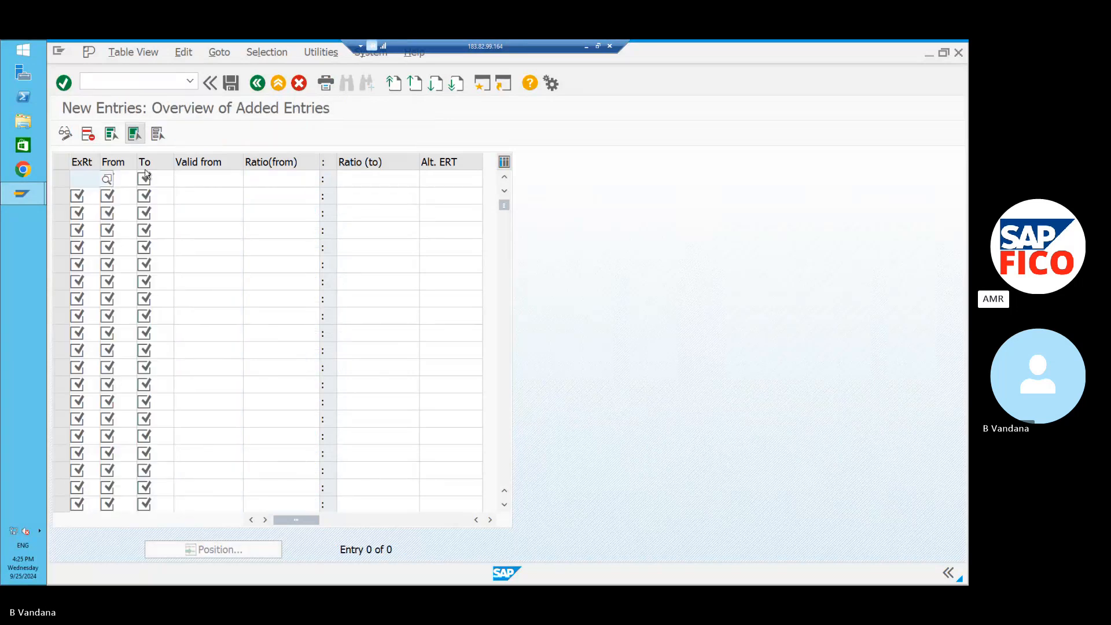
Fill in exchange rate type M, from USD to INR, valid from 01.10.2024.
click(86, 176)
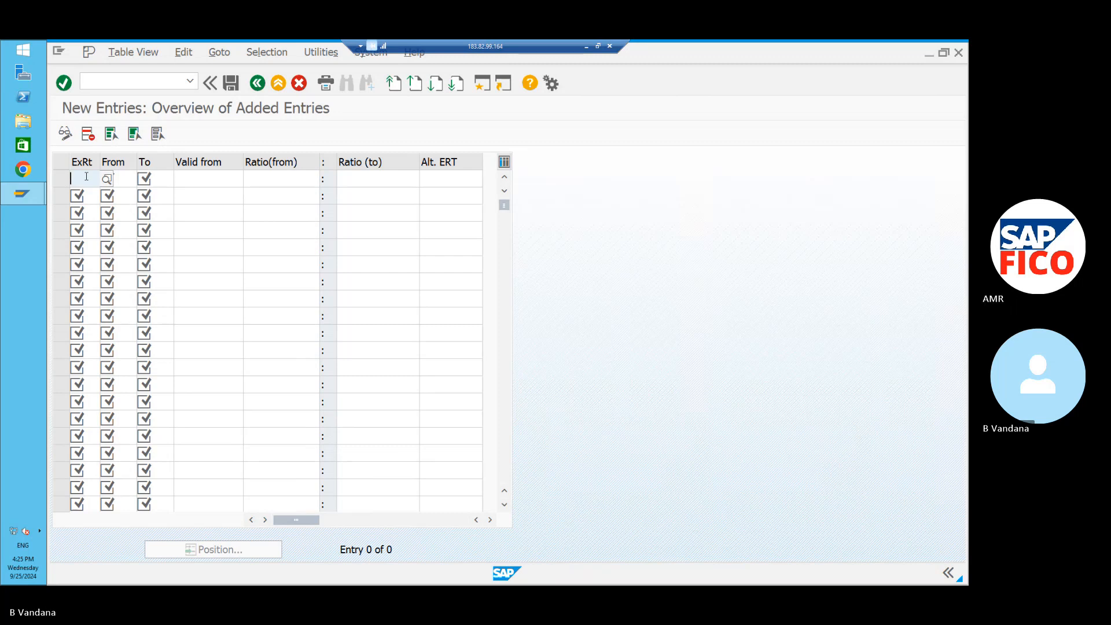
text(M)
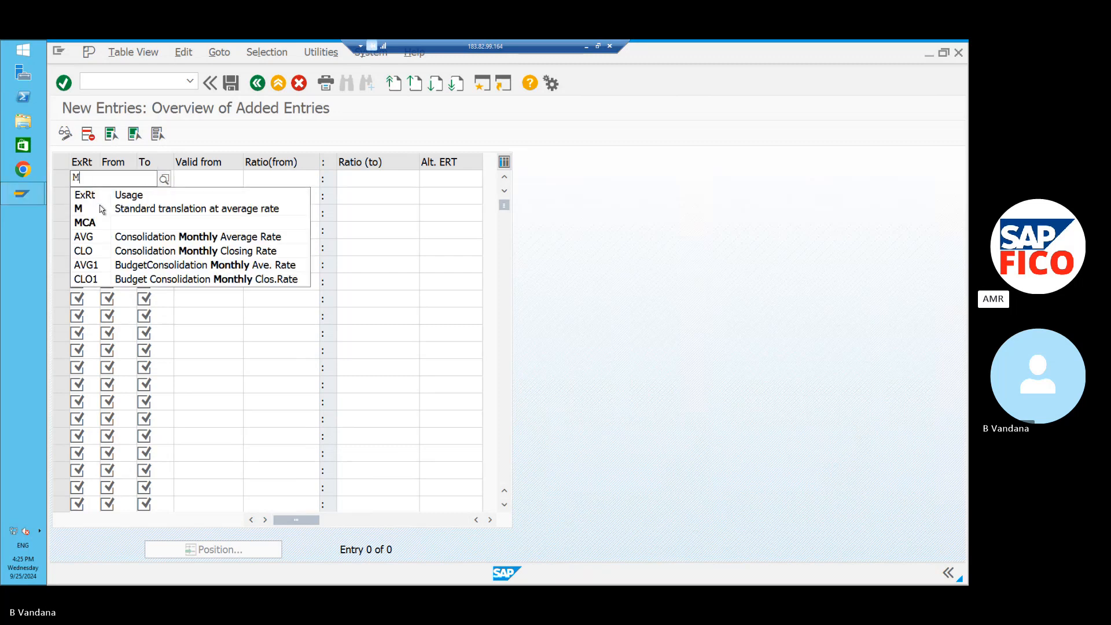
click(100, 208)
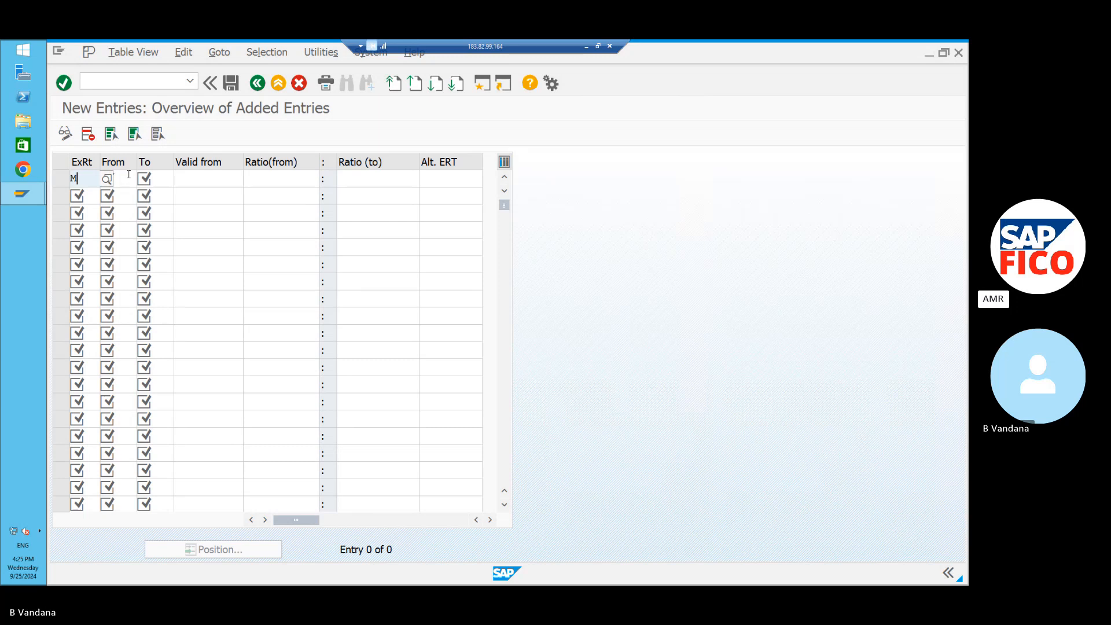
key(Tab)
text(US)
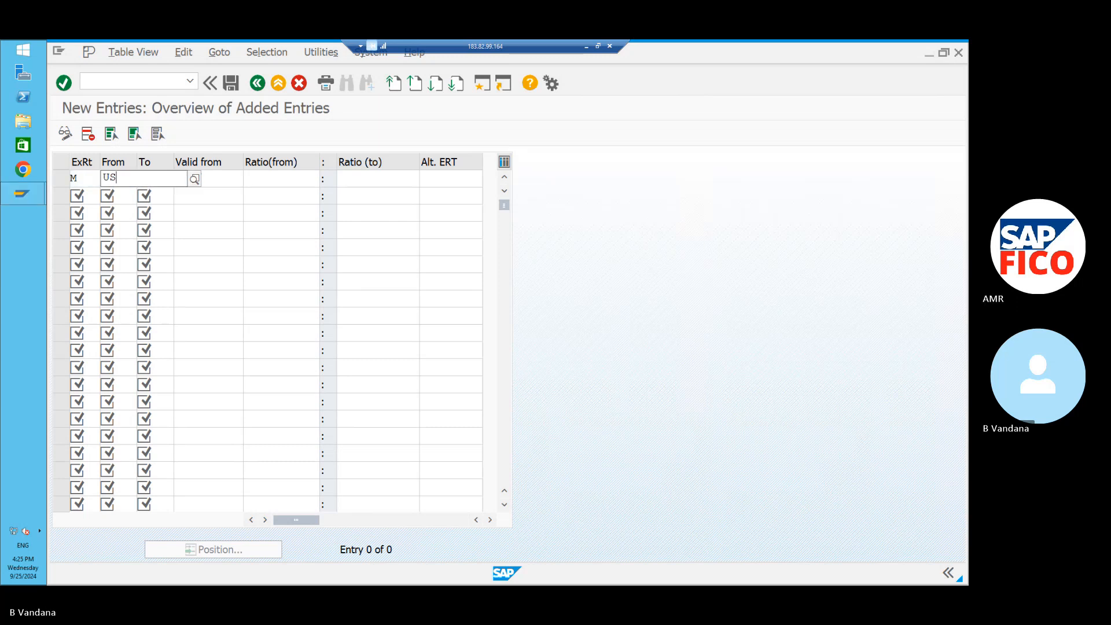
text(D)
click(135, 210)
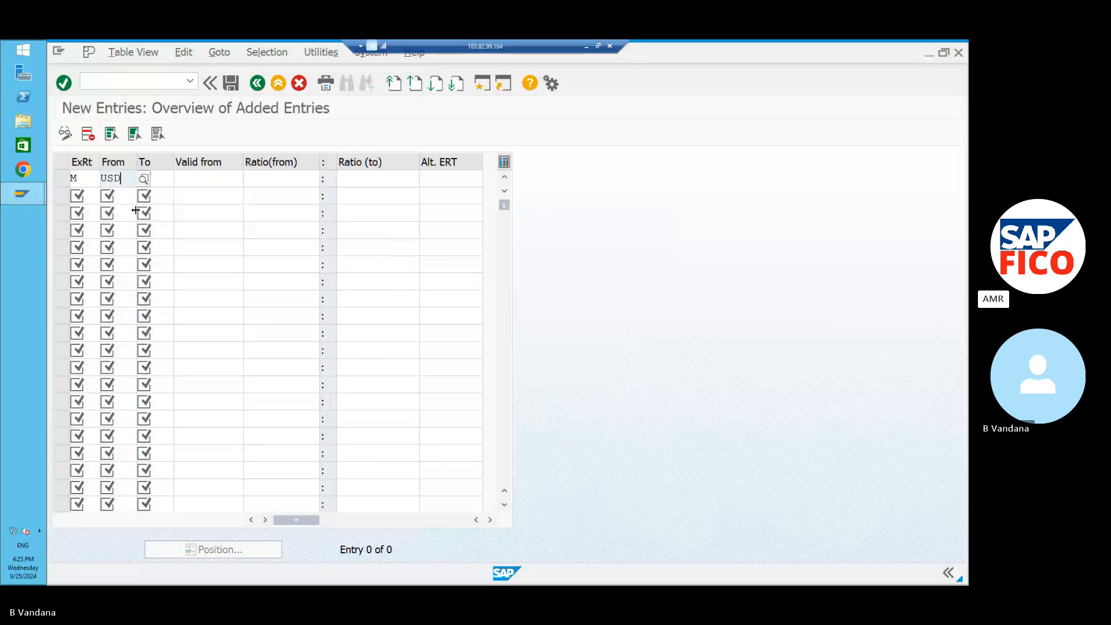
click(163, 182)
text(INR)
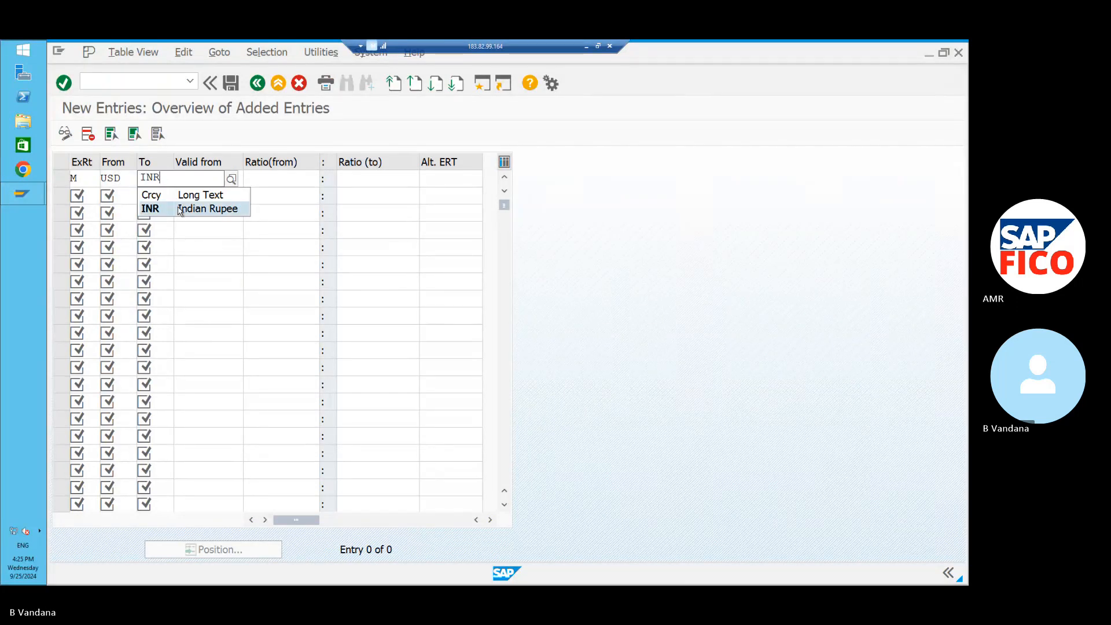
click(179, 206)
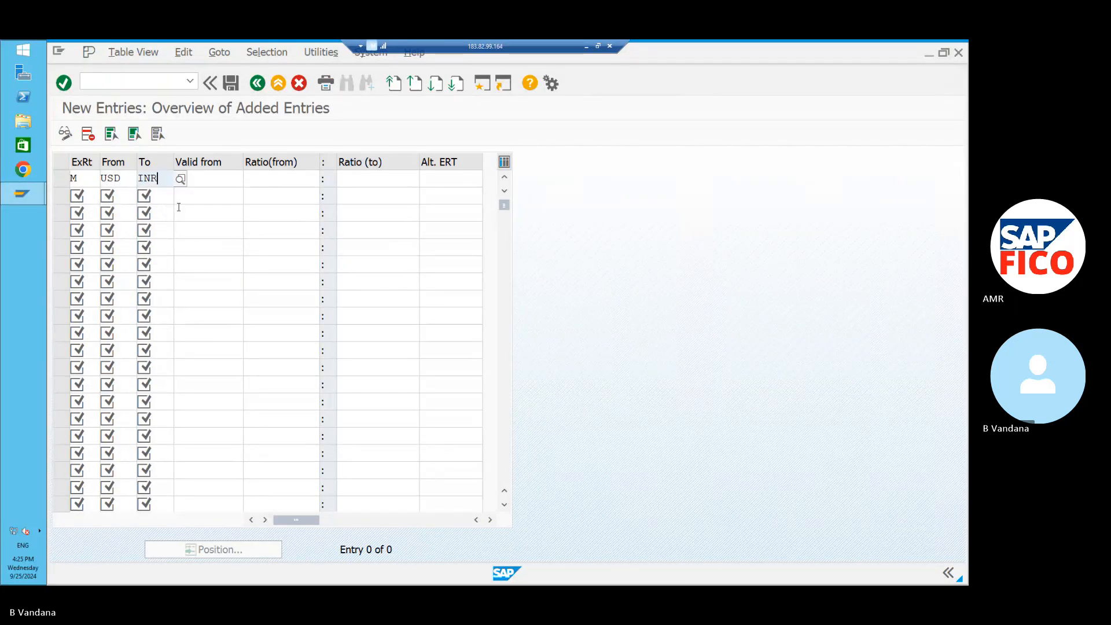
click(207, 182)
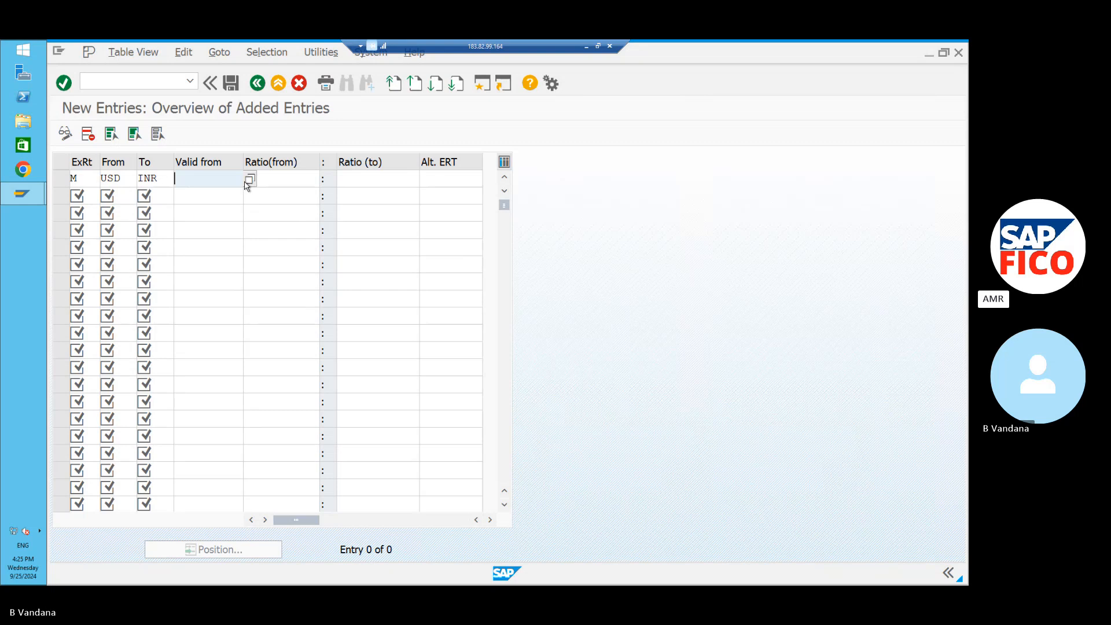
key(F4)
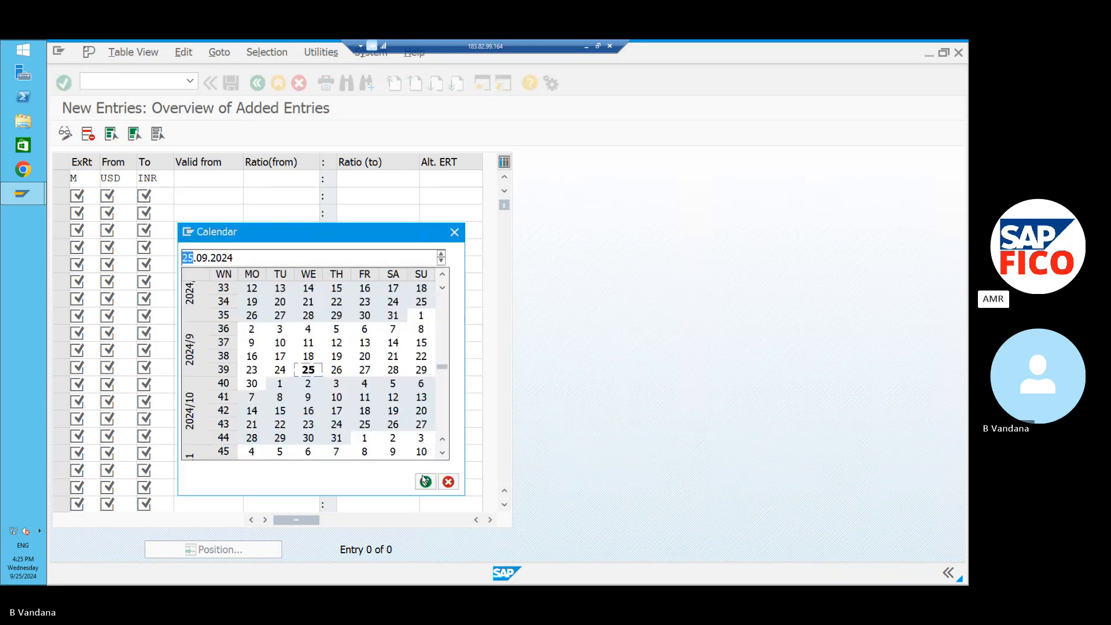
double_click(280, 384)
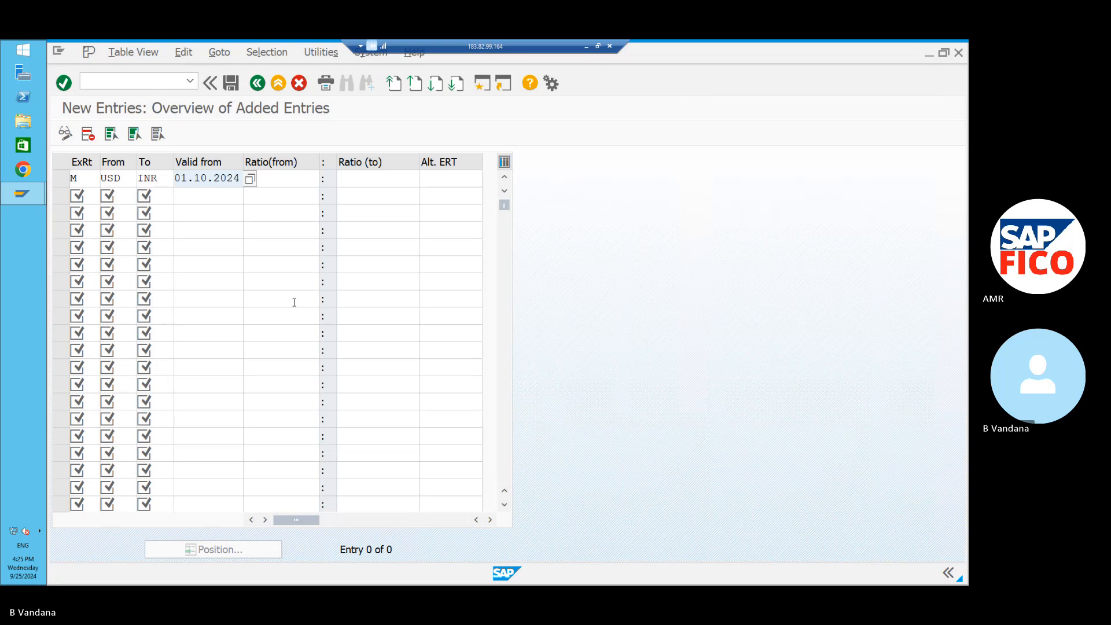
Set the translation ratio to 1:1, clear the extra row, and save.
click(309, 181)
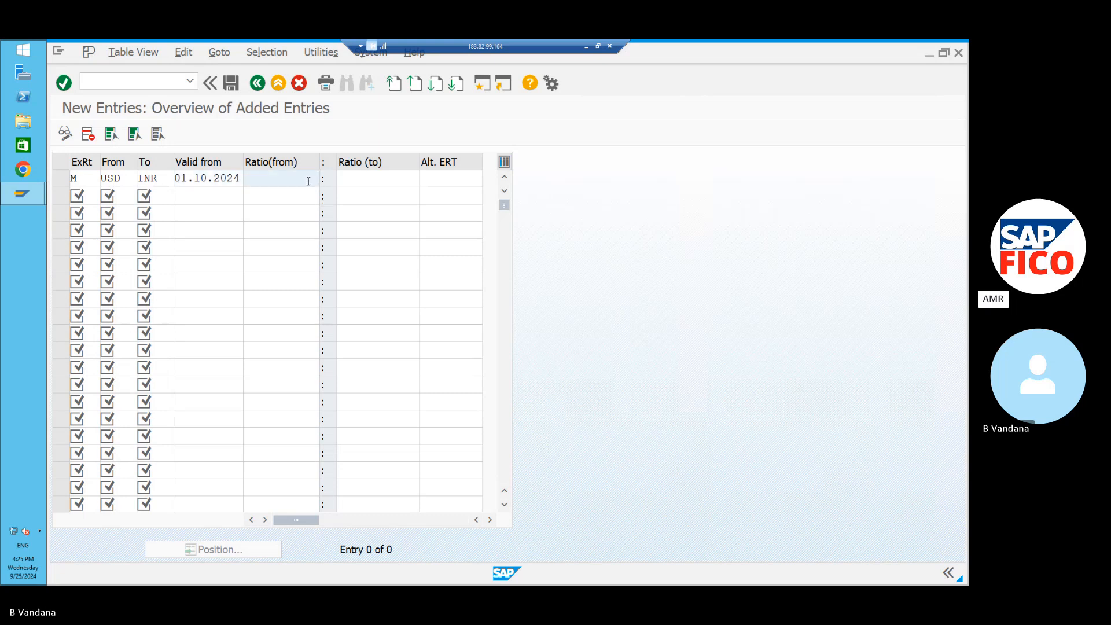
text(1)
click(348, 175)
text(1)
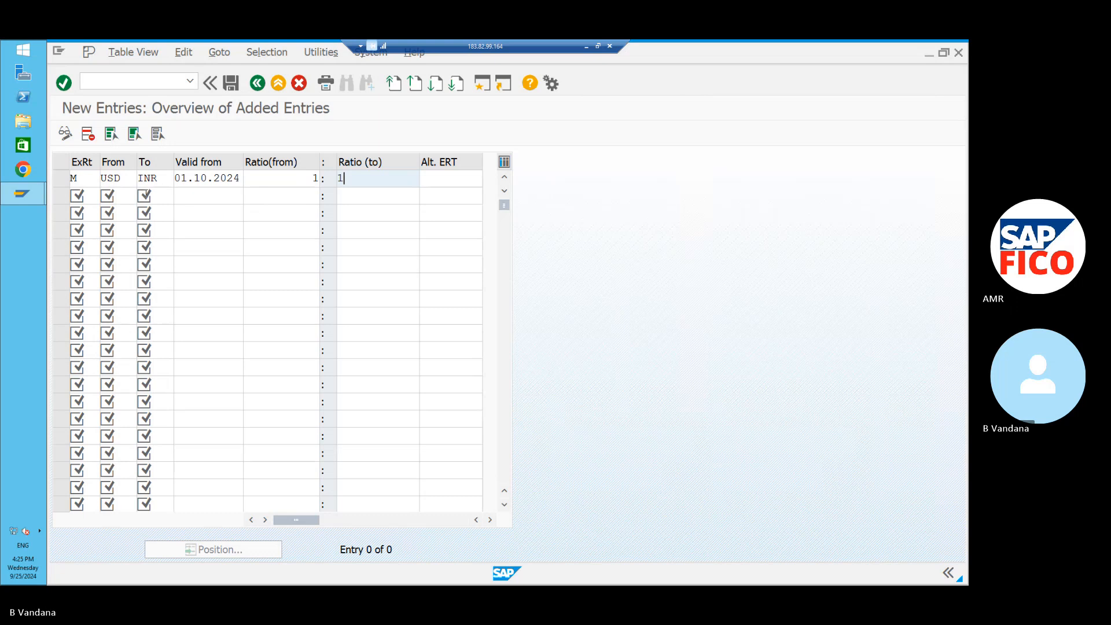
click(86, 195)
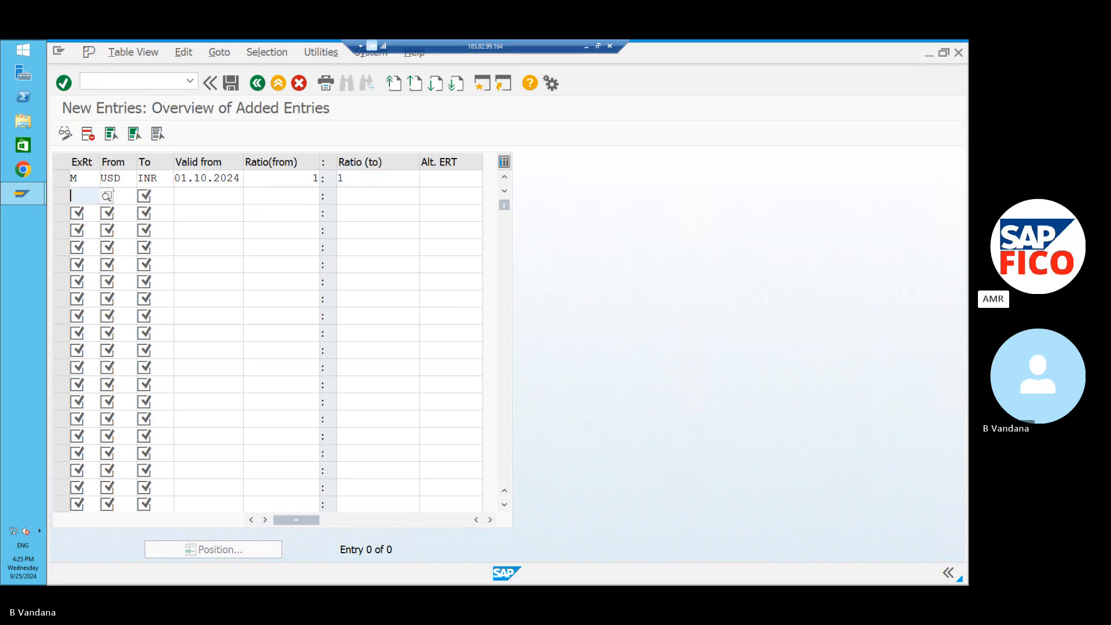
text(M)
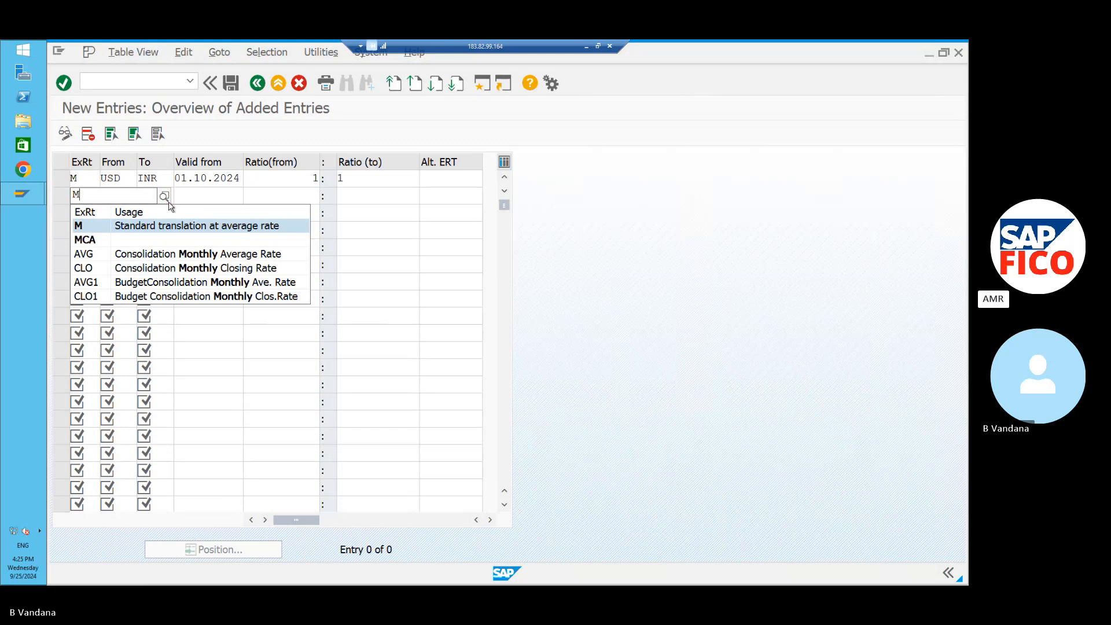
key(BackSpace)
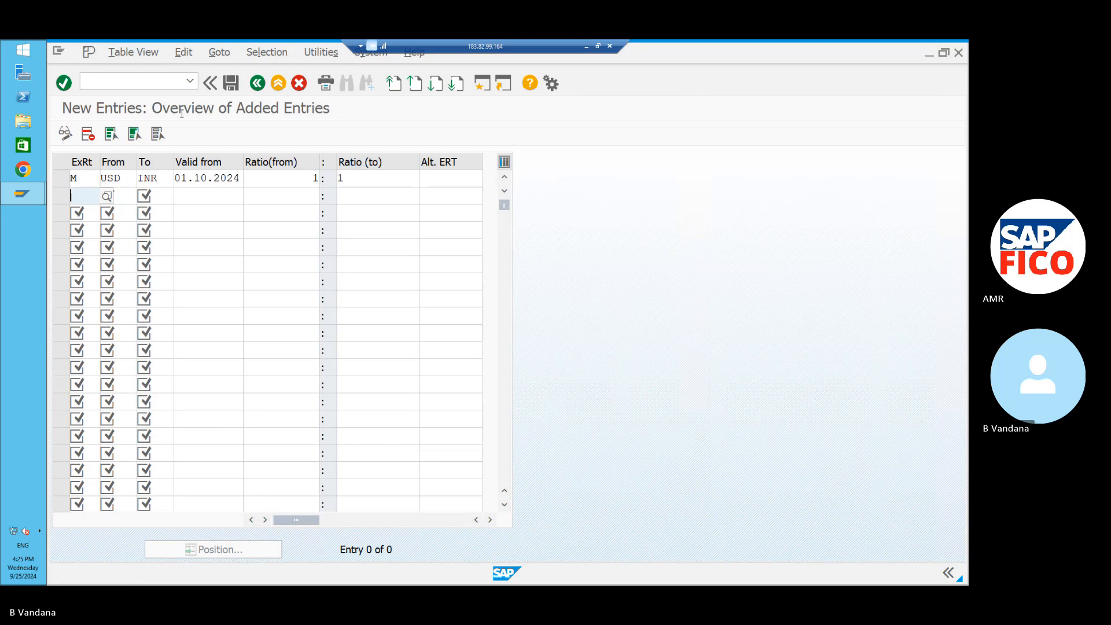
click(231, 84)
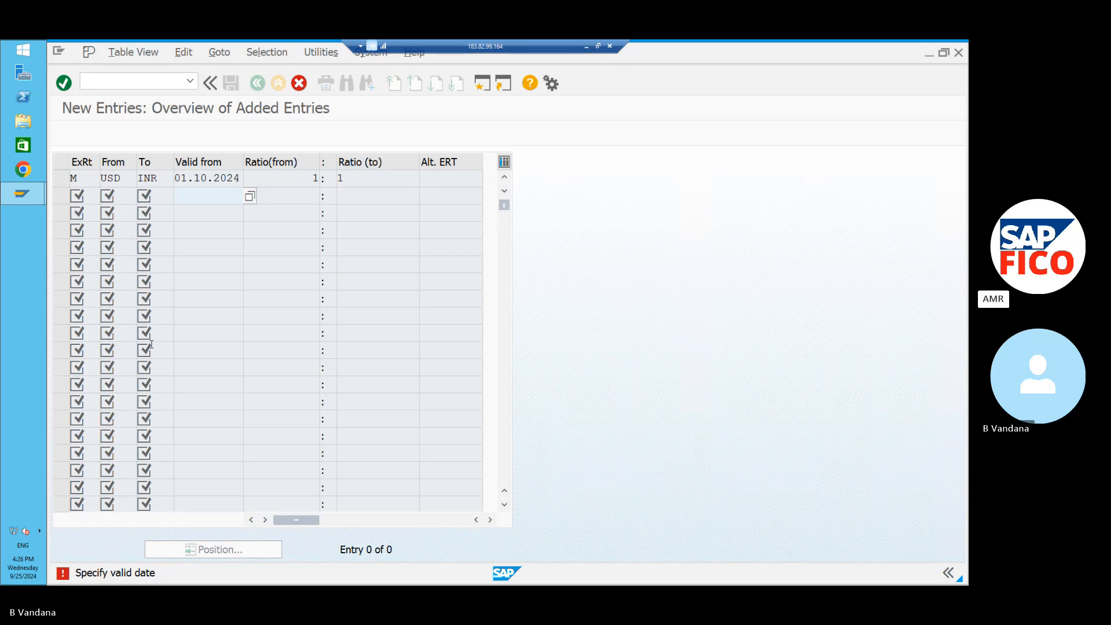
Confirm the new ratio entry and open the customizing screen with /NSPRO.
key(Return)
click(133, 76)
text(/NSPRO)
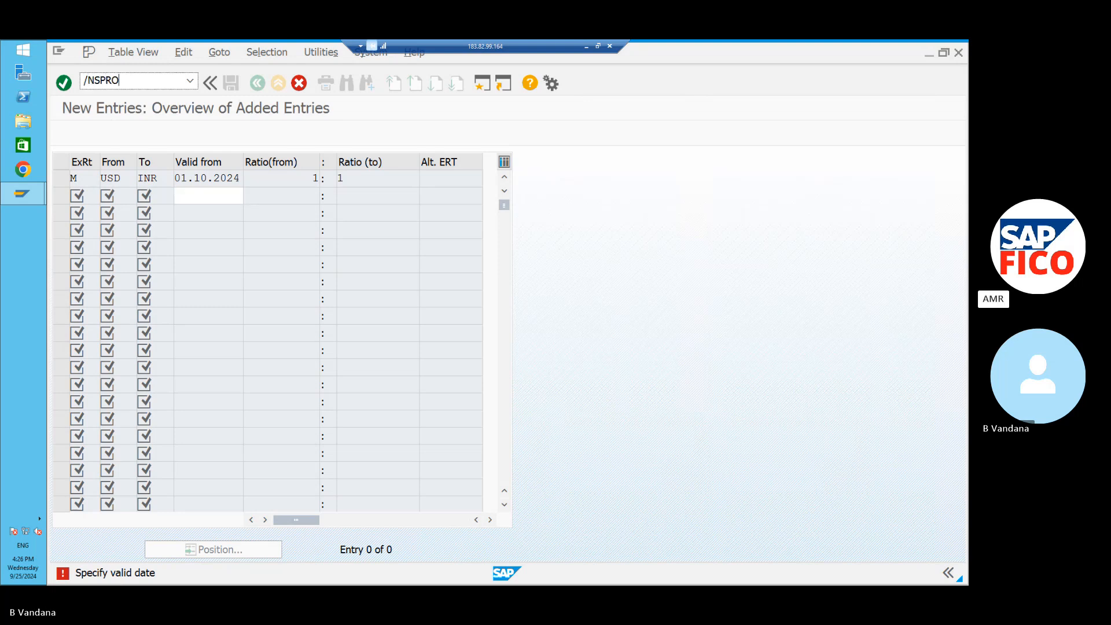
key(Return)
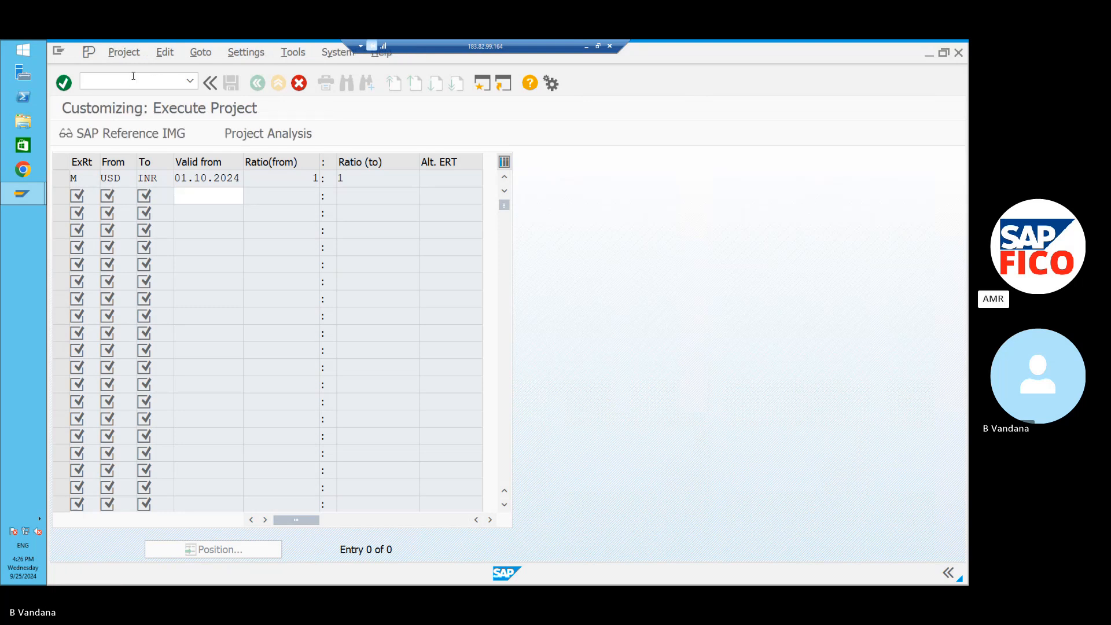
In SAP Reference IMG, run ABAP Platform > General settings > Currencies > Check Exchange Rate Types.
click(144, 132)
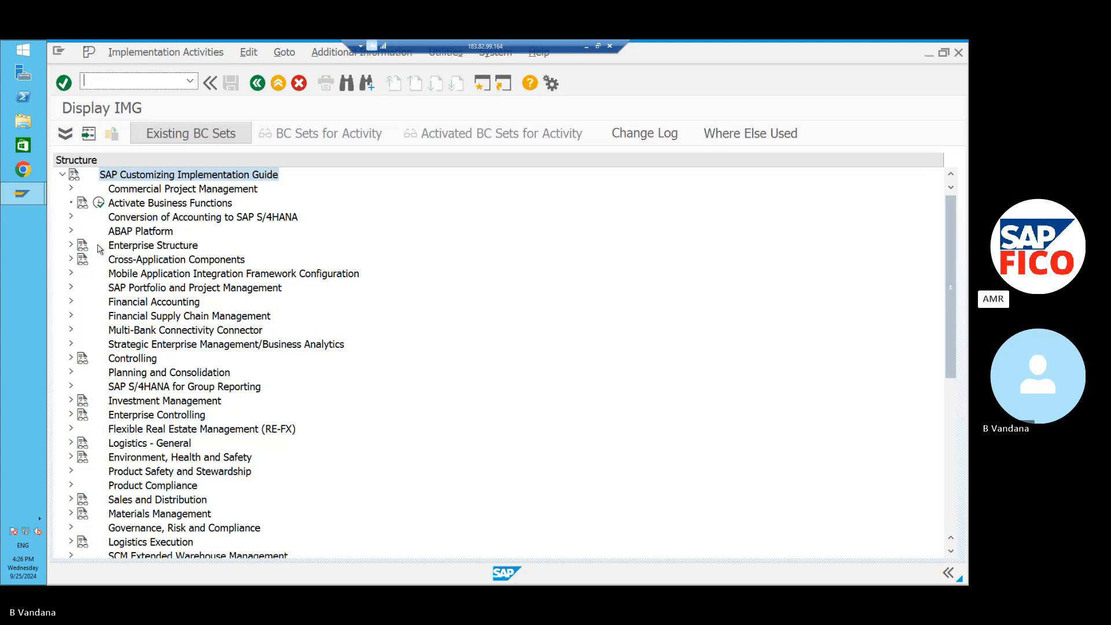
click(72, 231)
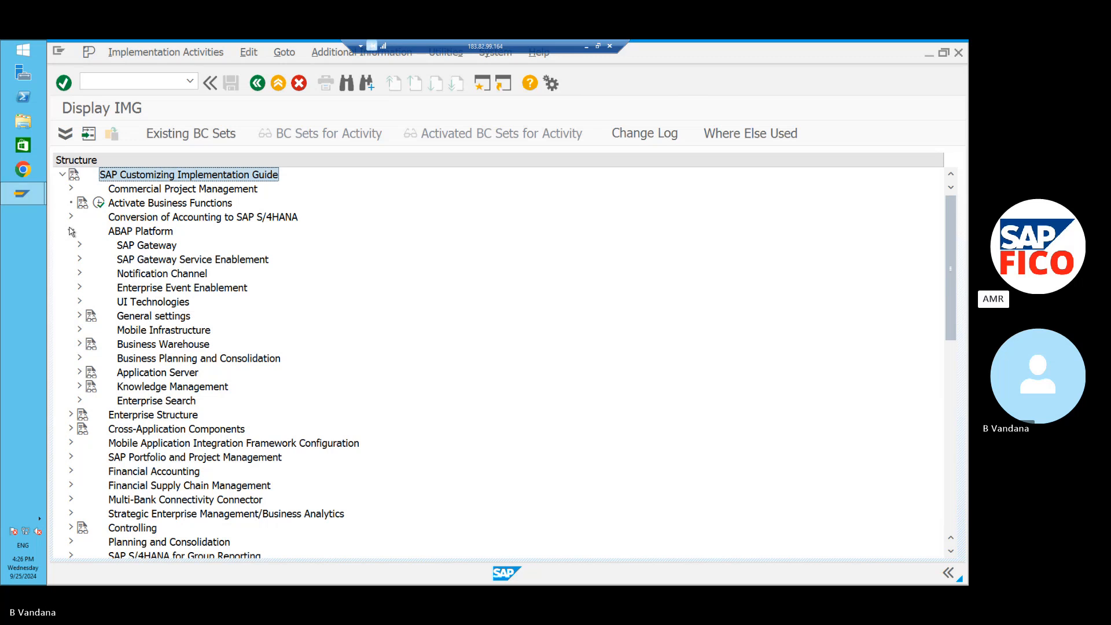
click(80, 316)
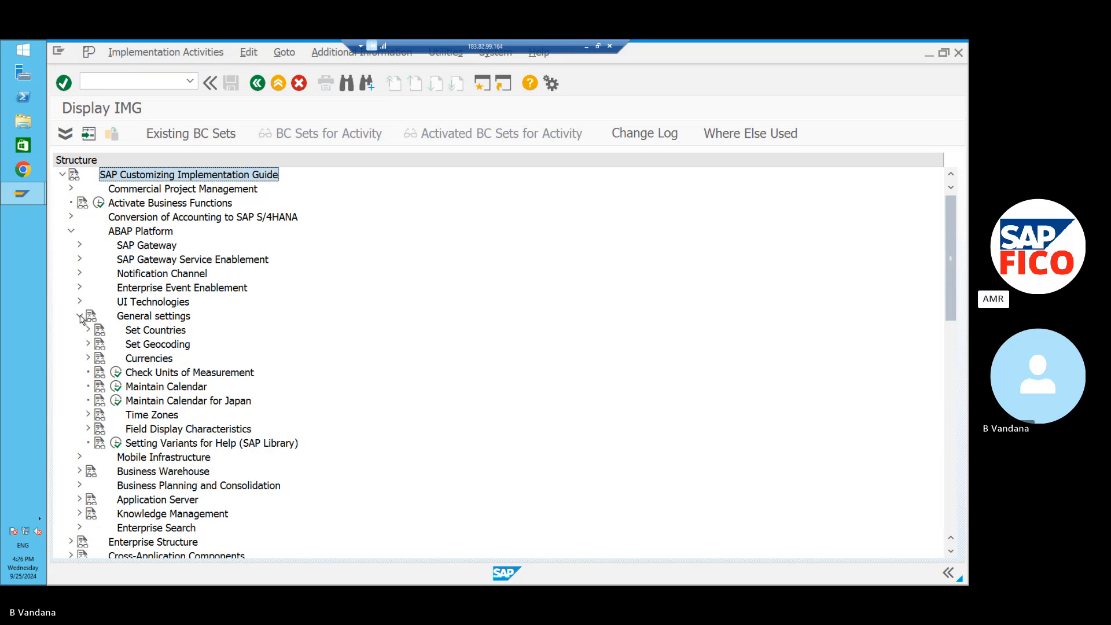
click(89, 359)
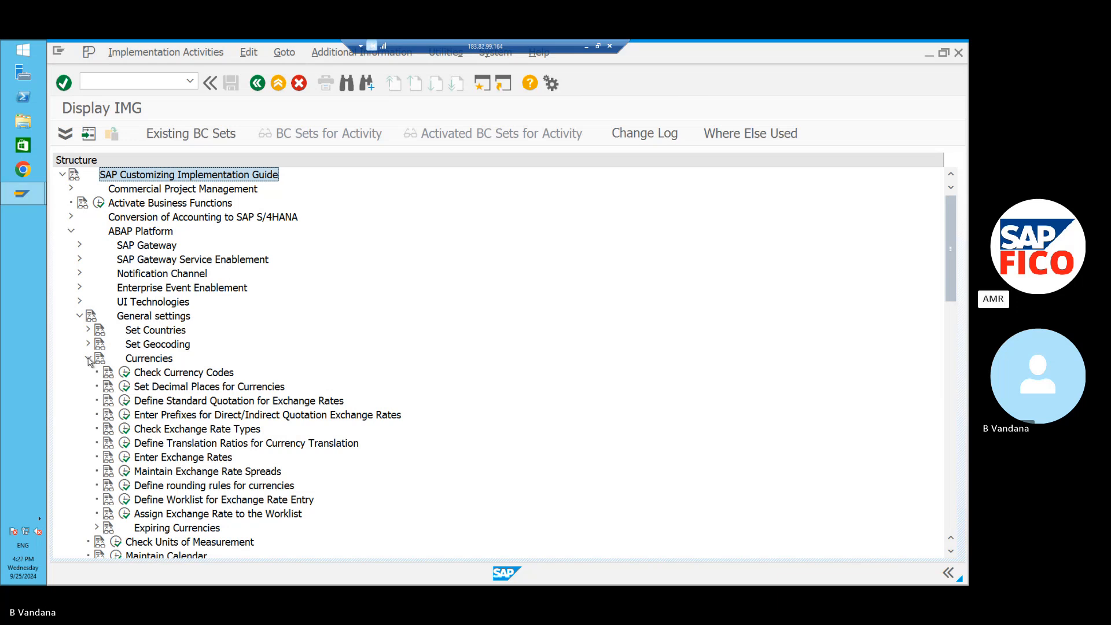
click(127, 430)
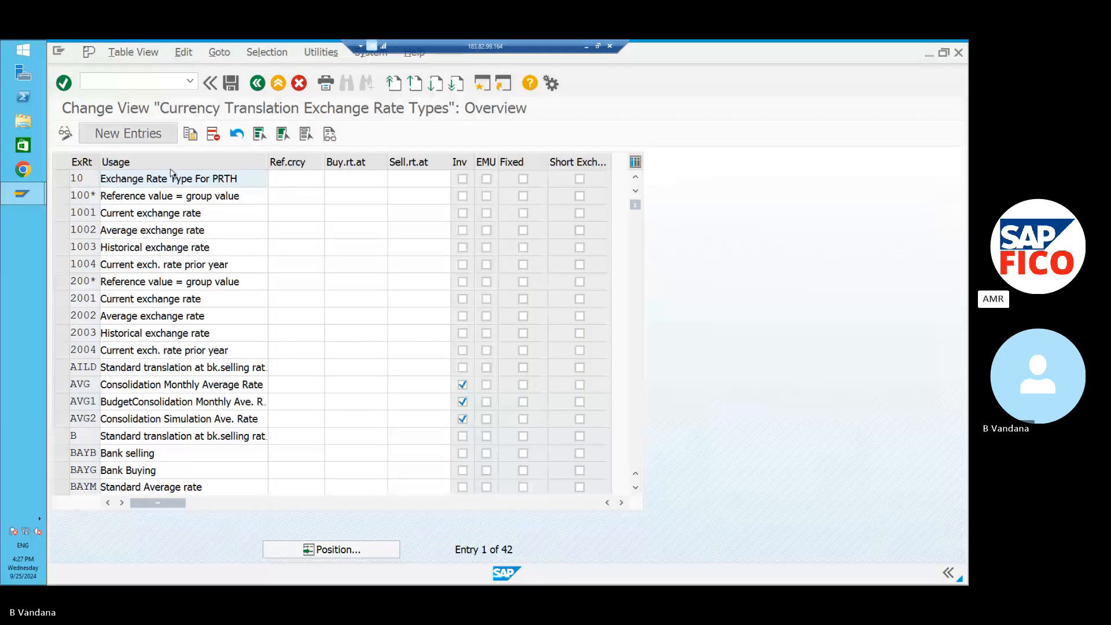
Jump to exchange rate type M and tick its Inv checkbox.
click(339, 554)
text(M)
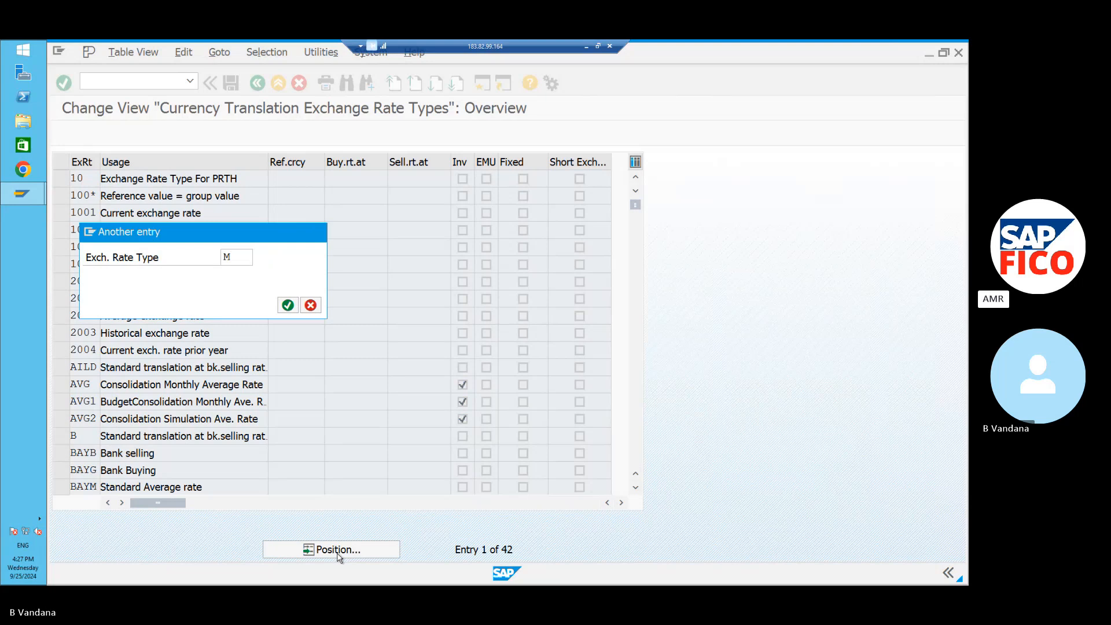
key(Return)
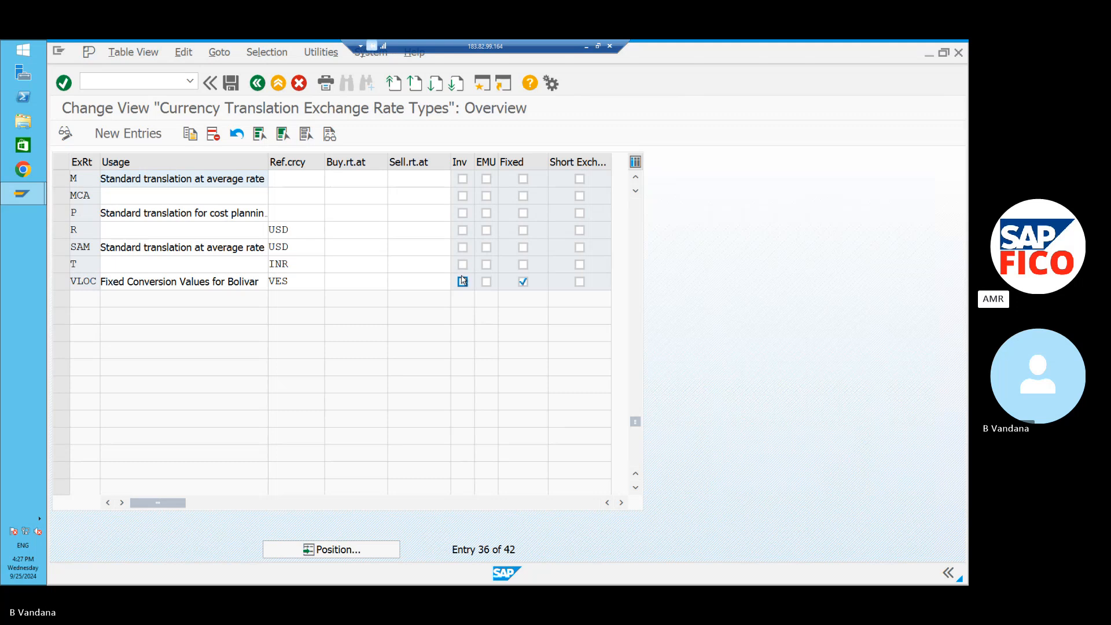
click(462, 179)
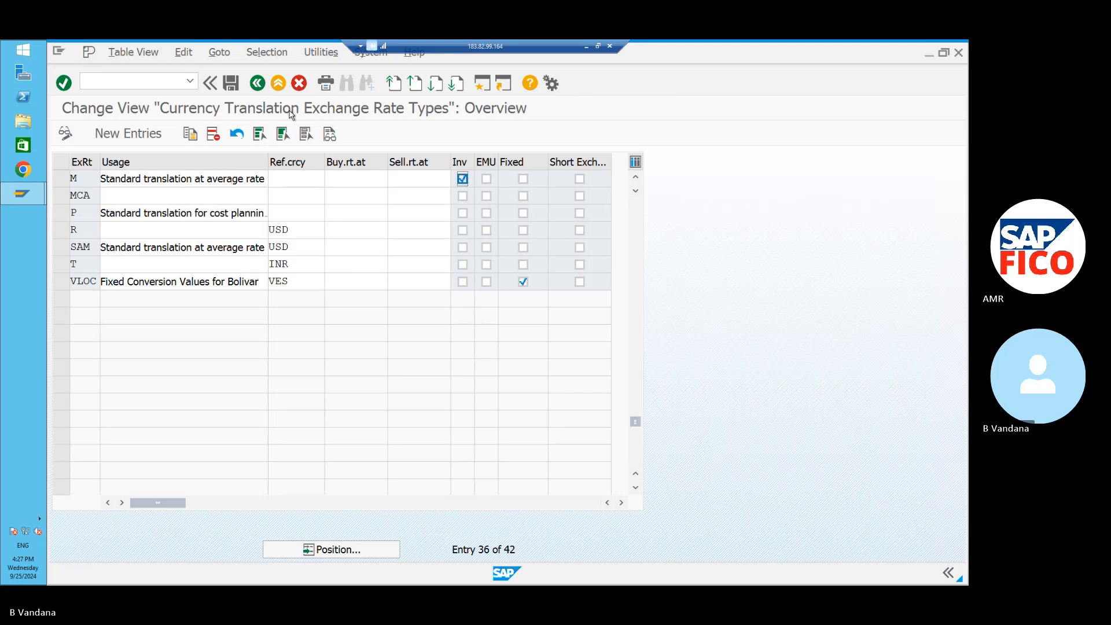
Save the type M change under a new customizing request 'POLO TECHNOLOGIES', then return to the IMG tree.
click(231, 84)
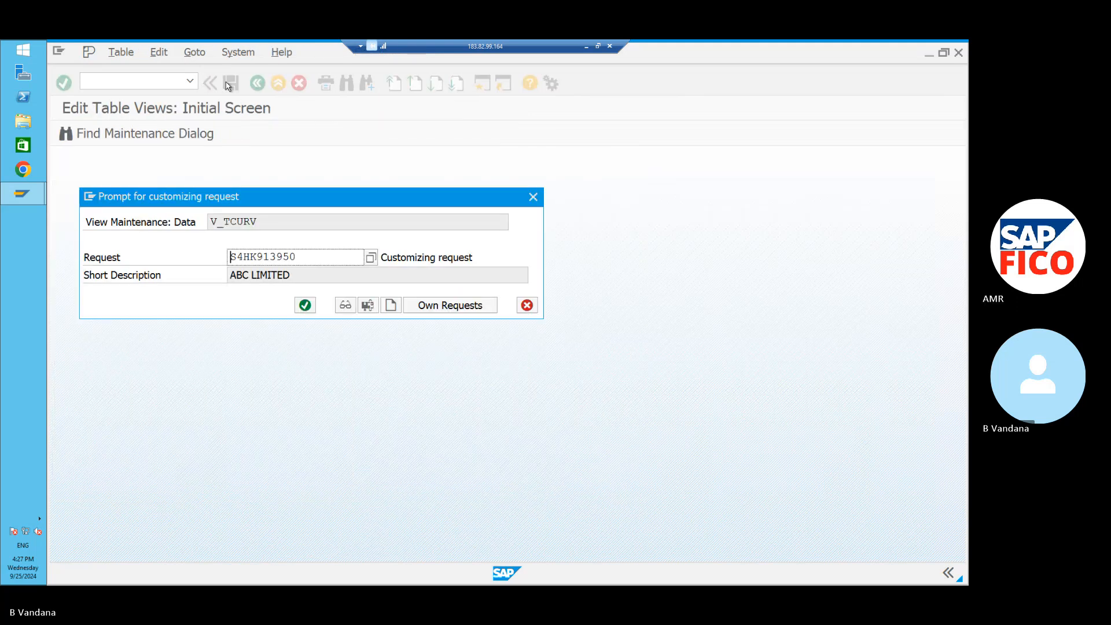
click(390, 307)
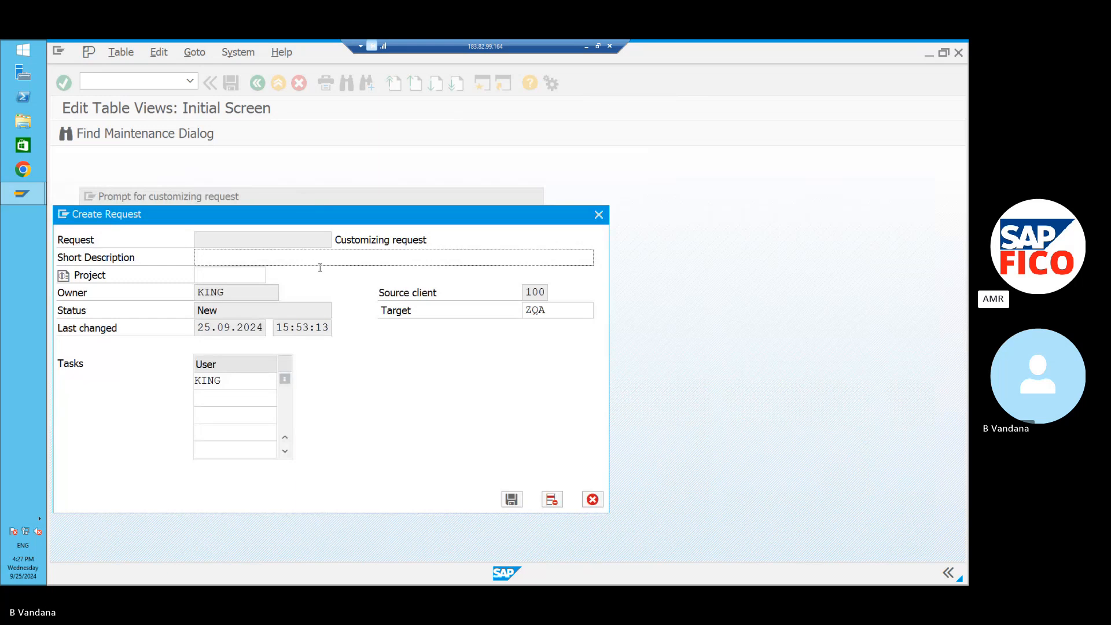
text(POLO TECH)
text(NO)
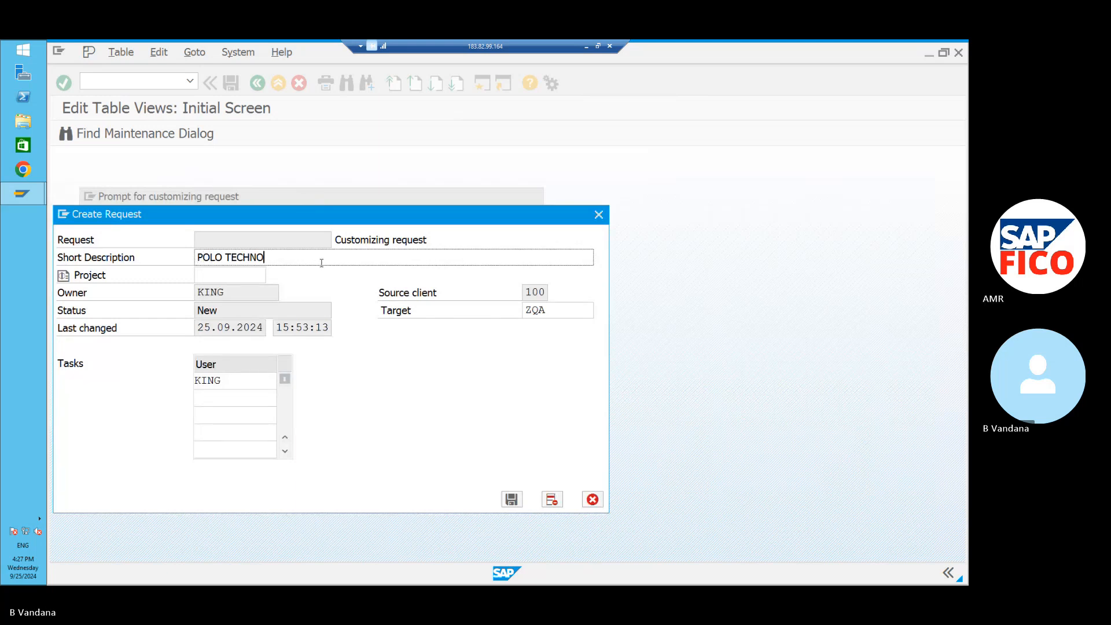
text(LOGIES)
click(512, 499)
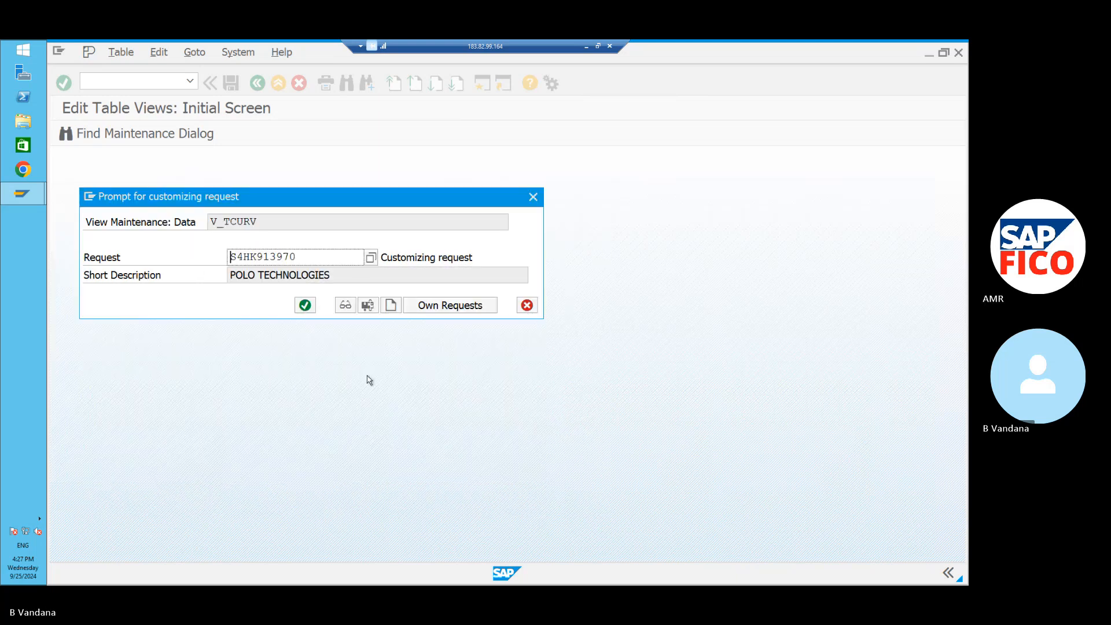
click(306, 305)
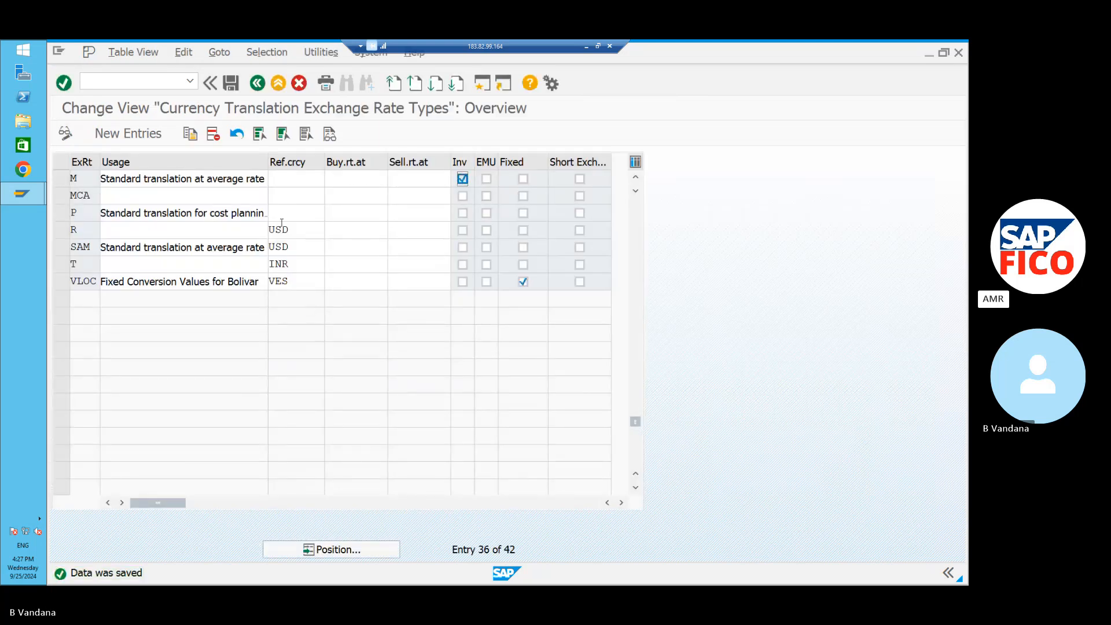
click(258, 84)
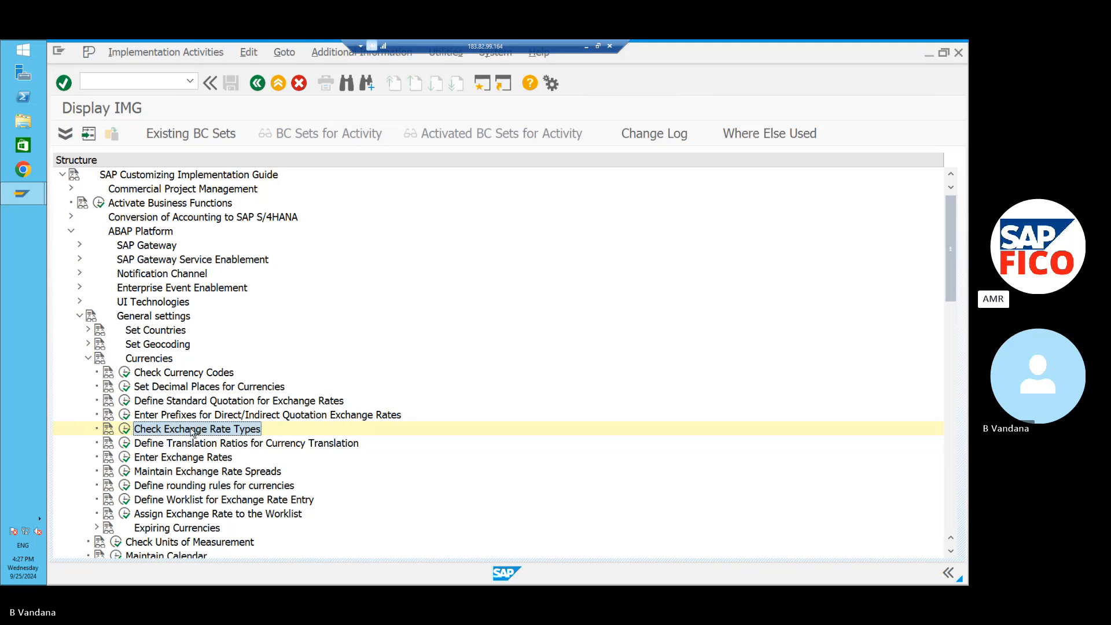
Run Define Translation Ratios for Currency Translation, accepting the warning.
click(124, 443)
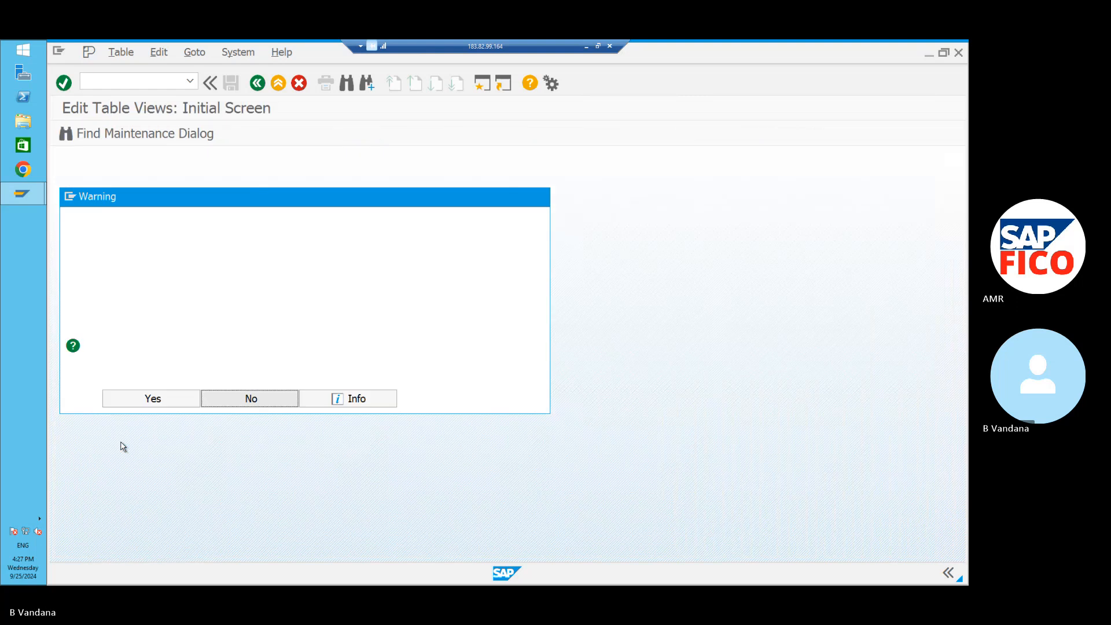
click(147, 400)
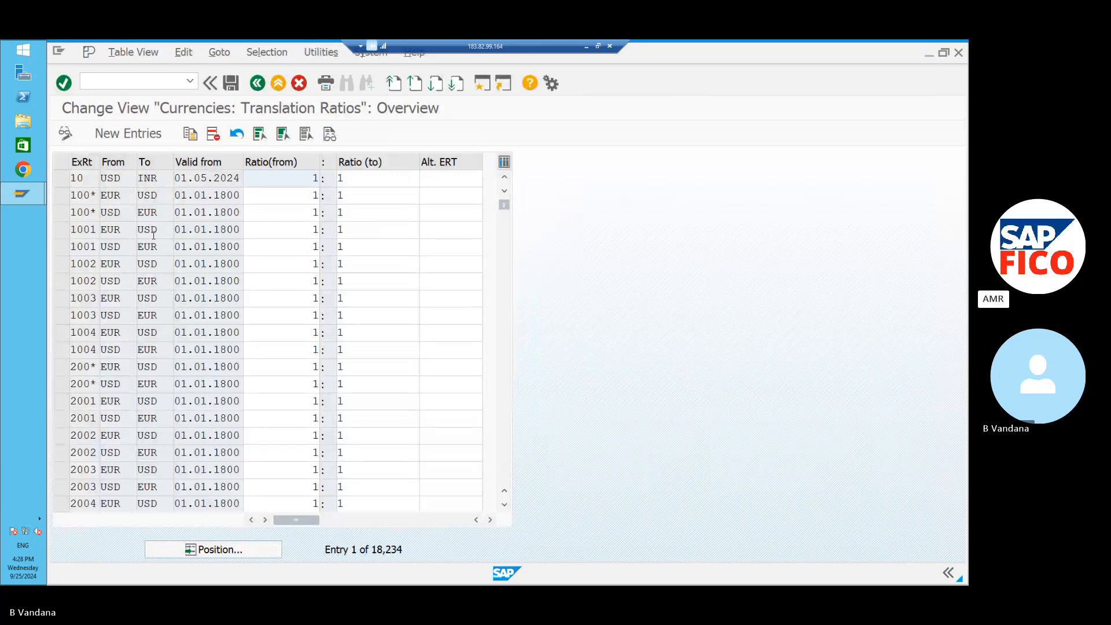
Add a new type M translation ratio entry from USD to INR, valid from 01.10.2024.
click(134, 133)
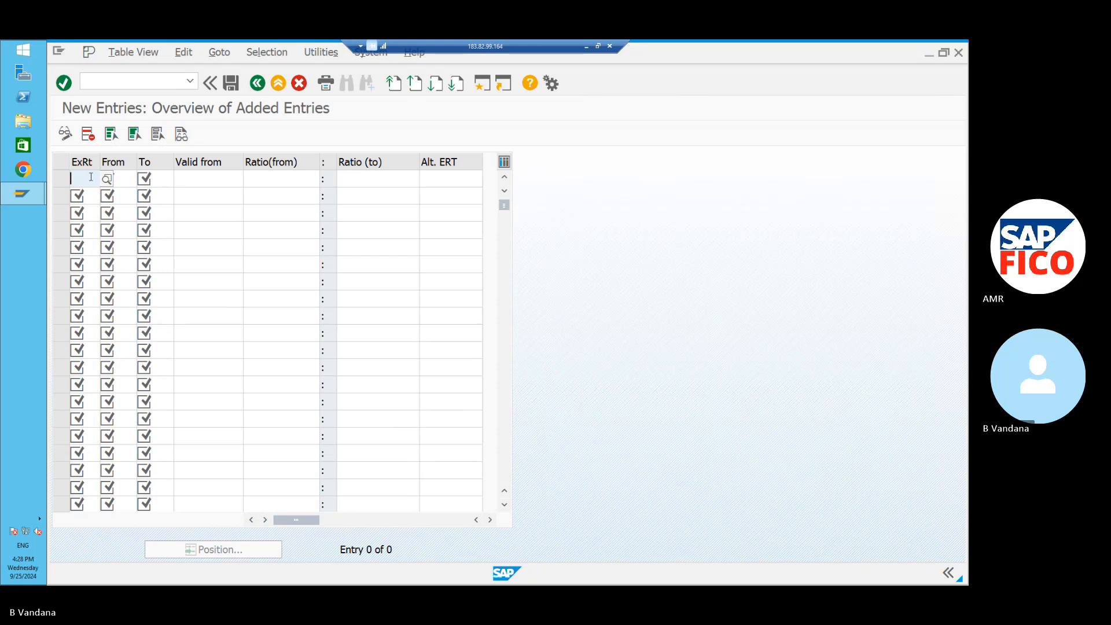
text(M)
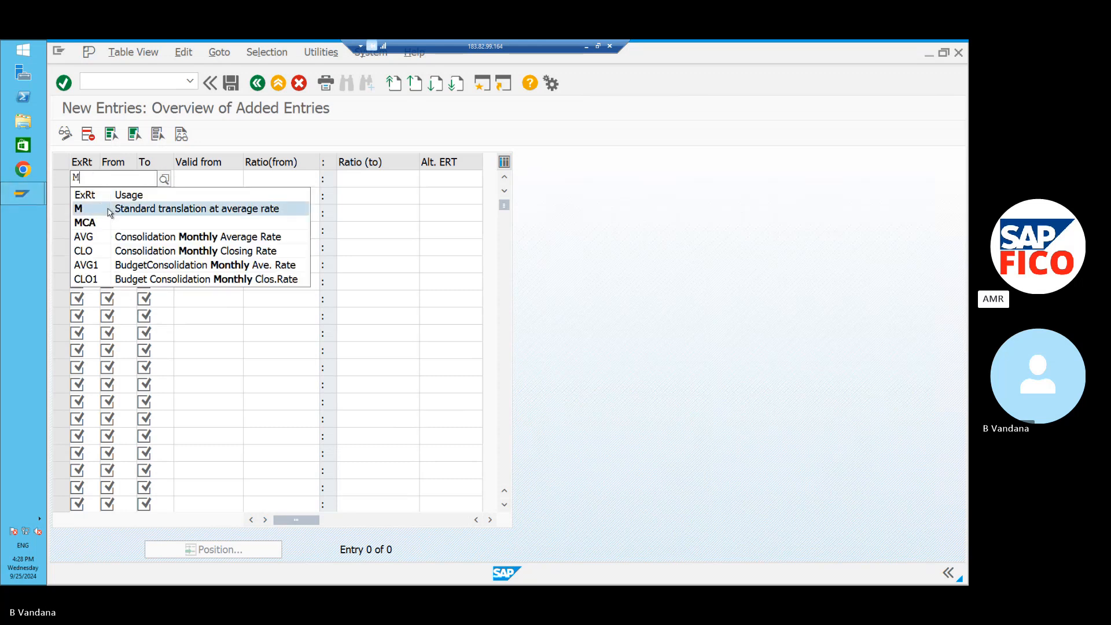
key(Escape)
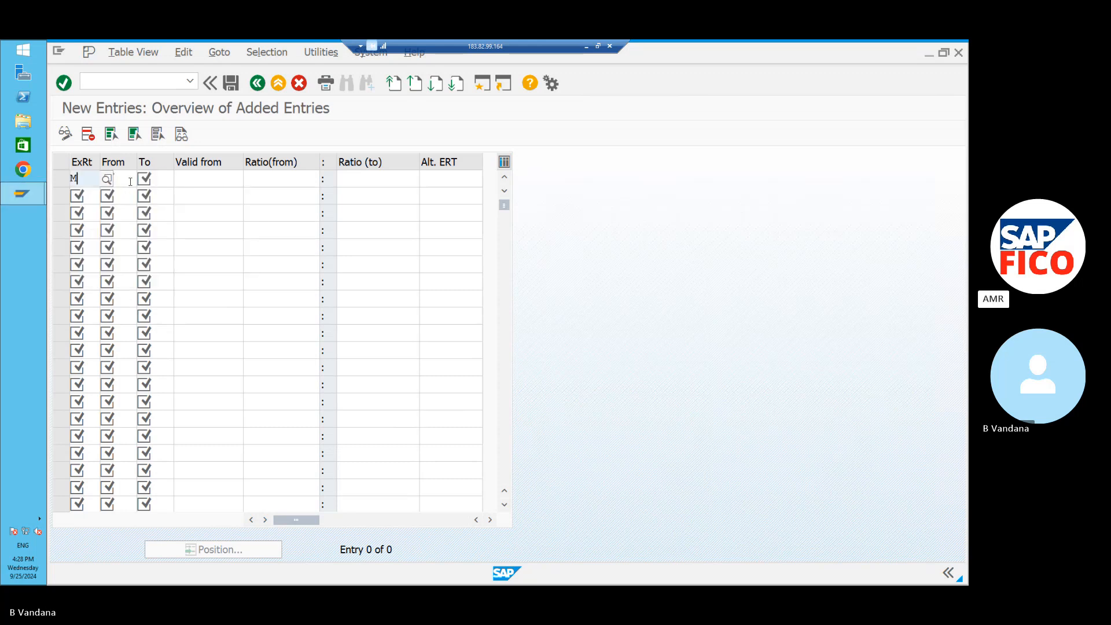
click(129, 181)
text(U)
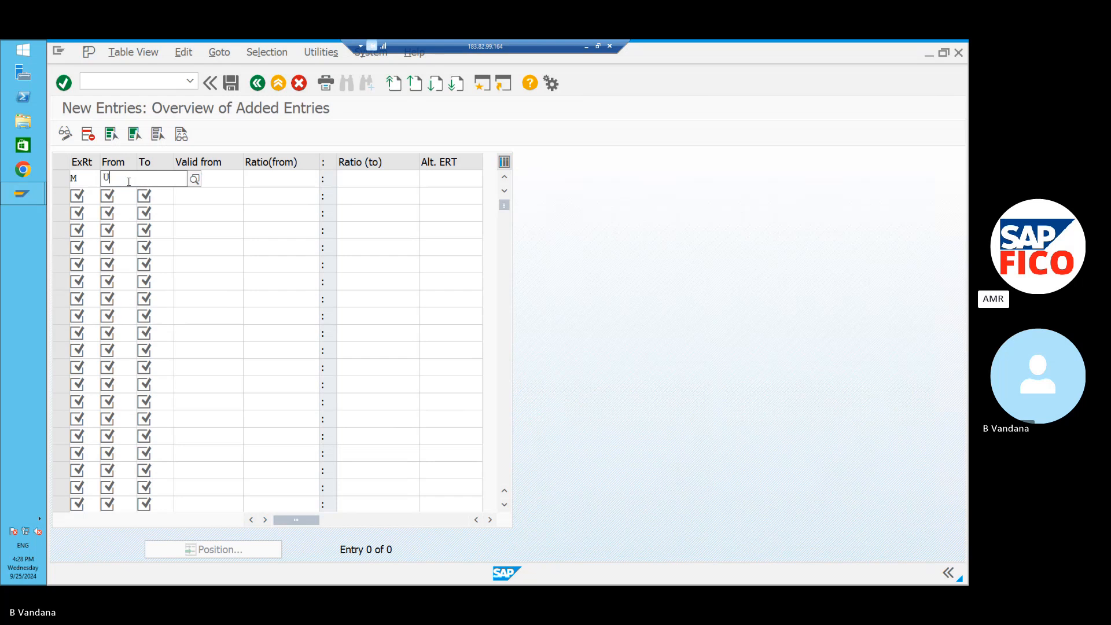
text(SD)
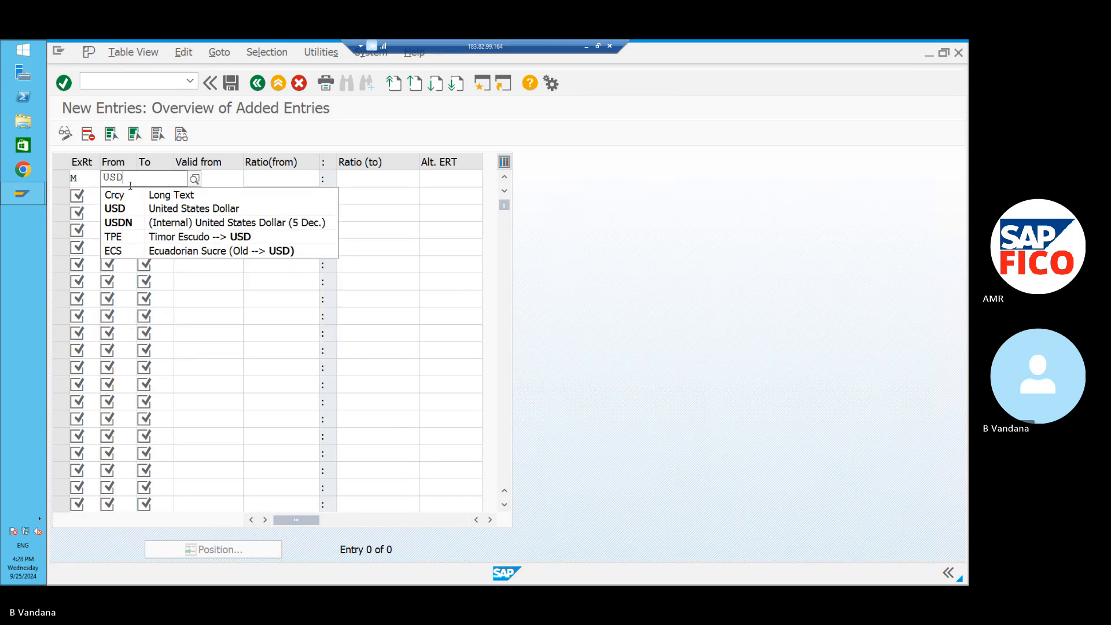
click(148, 208)
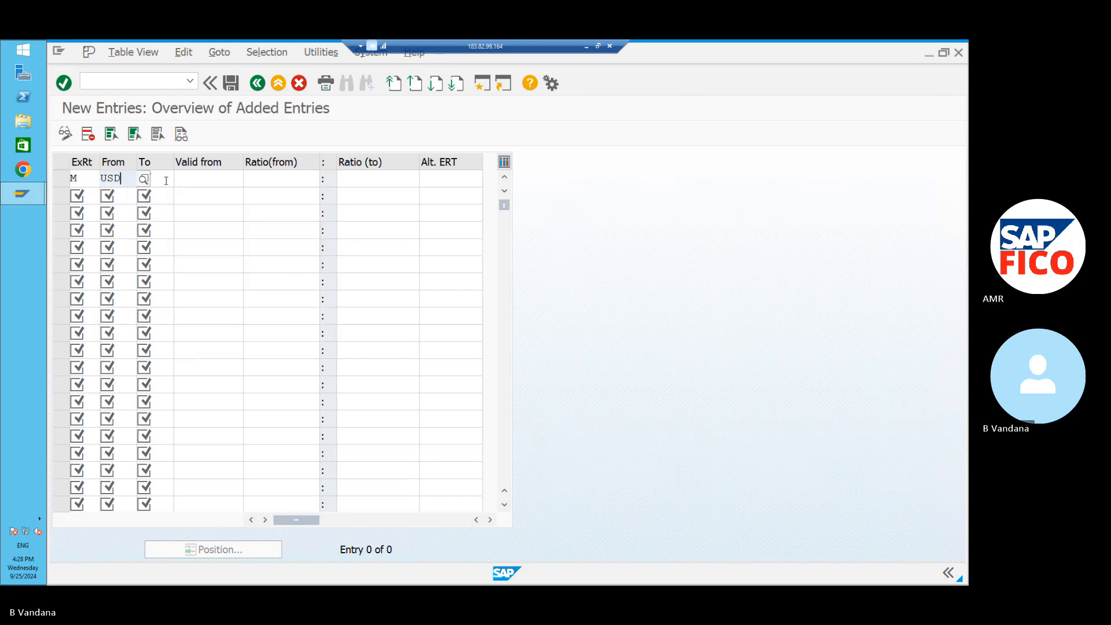
click(166, 180)
text(INR)
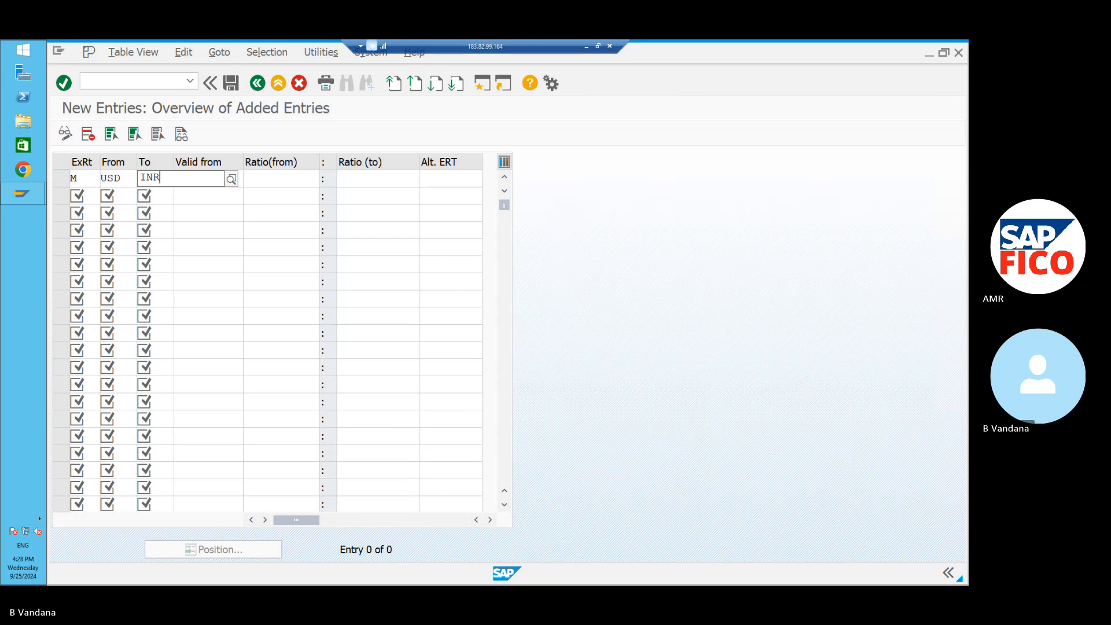
click(168, 210)
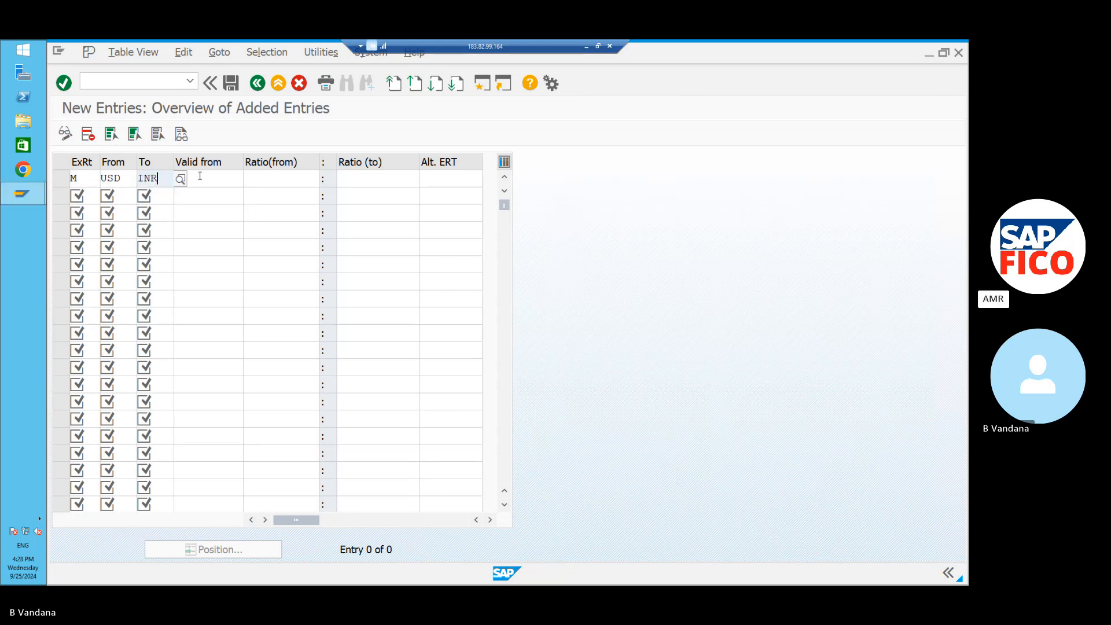
click(186, 180)
click(249, 180)
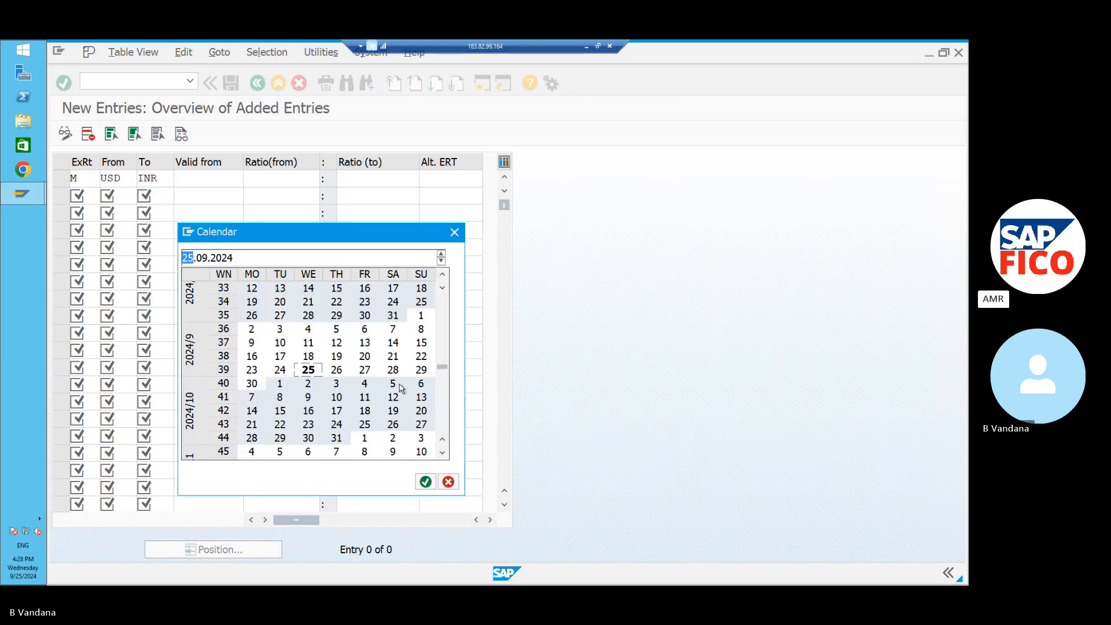
double_click(280, 383)
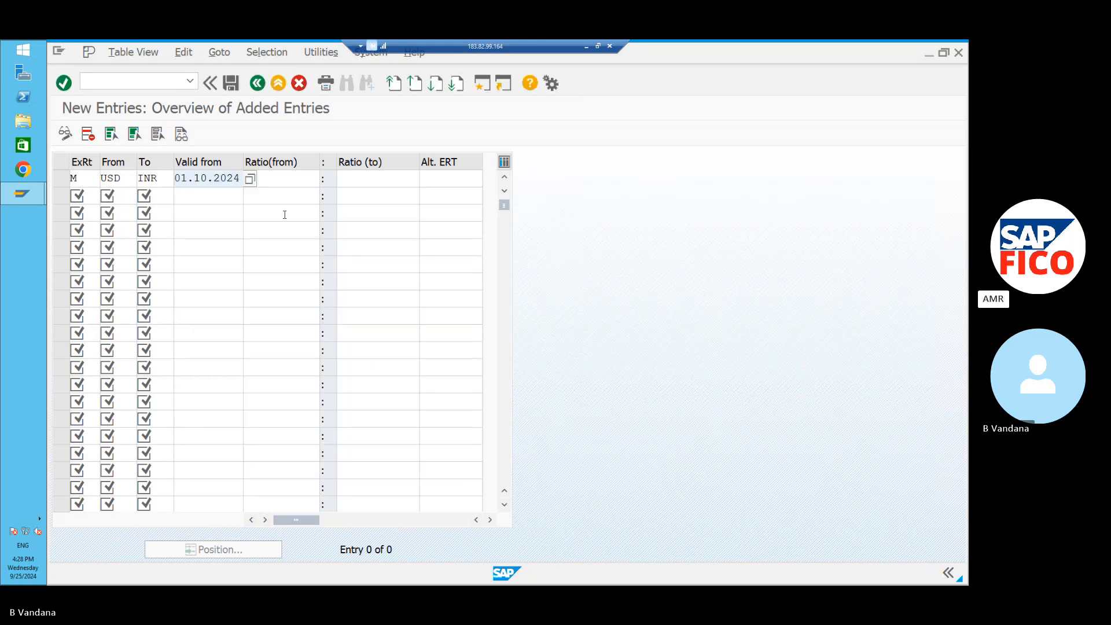
Set the ratio to 1:1 and save the entry.
click(281, 178)
text(1)
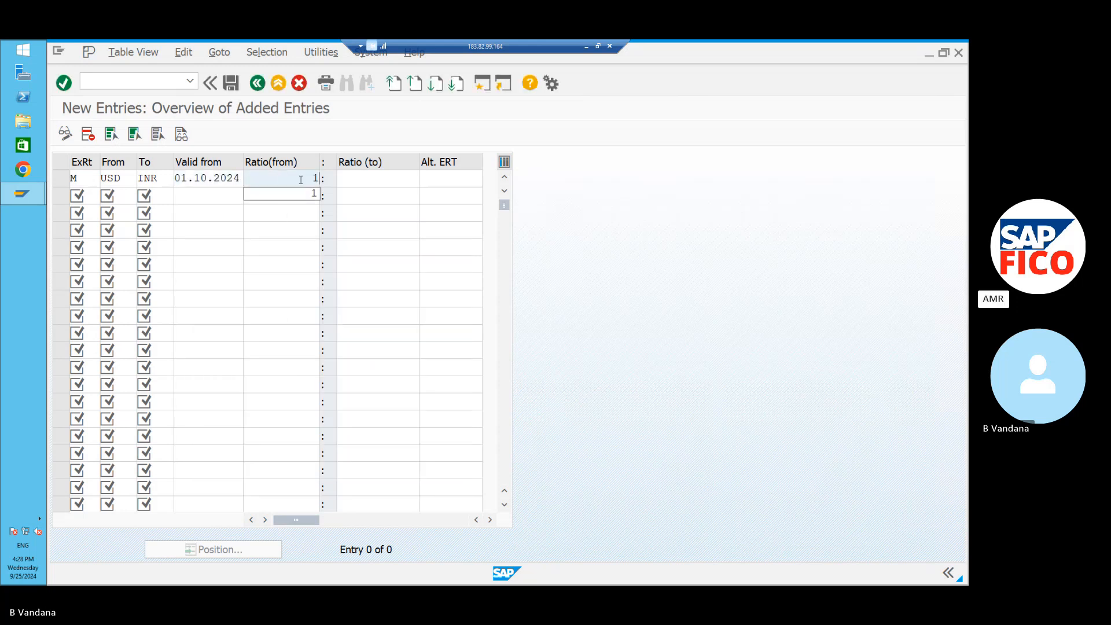
click(341, 179)
text(1)
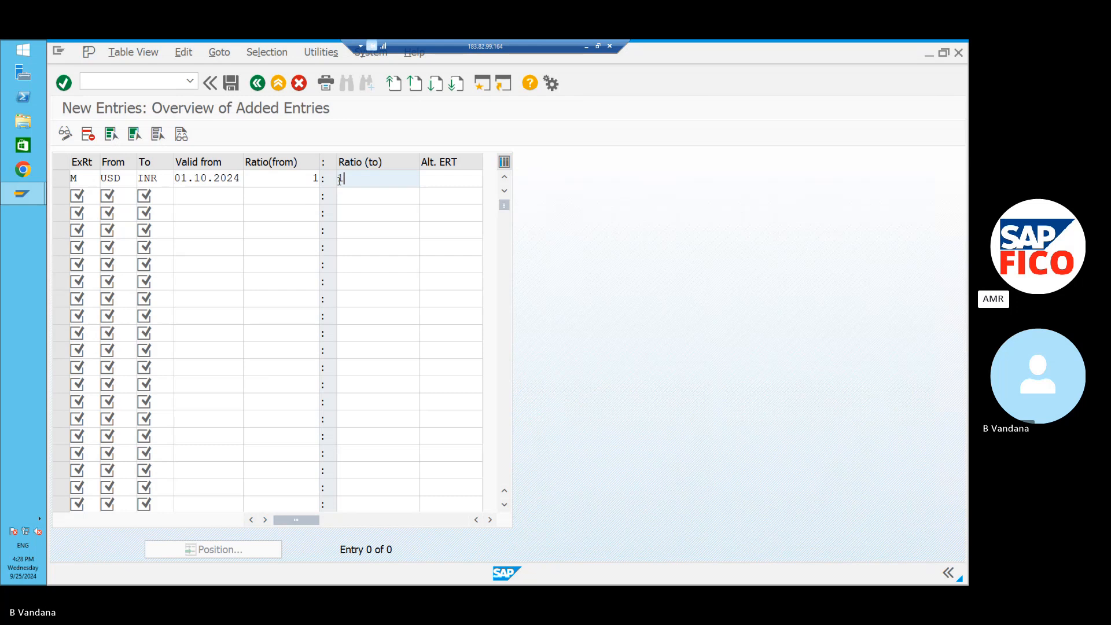
key(Return)
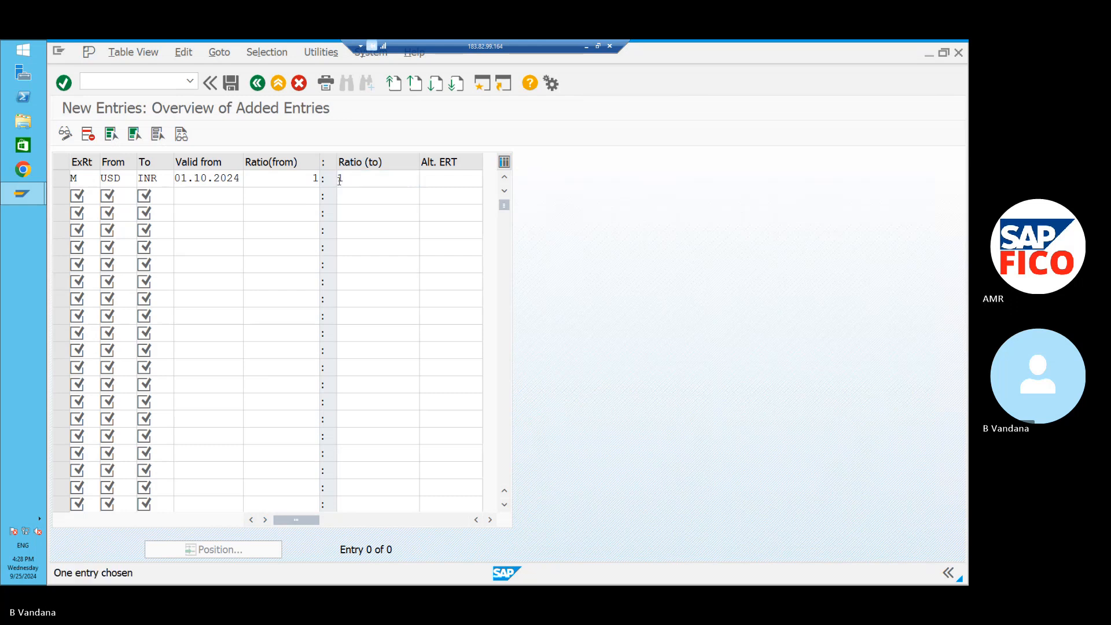
click(230, 85)
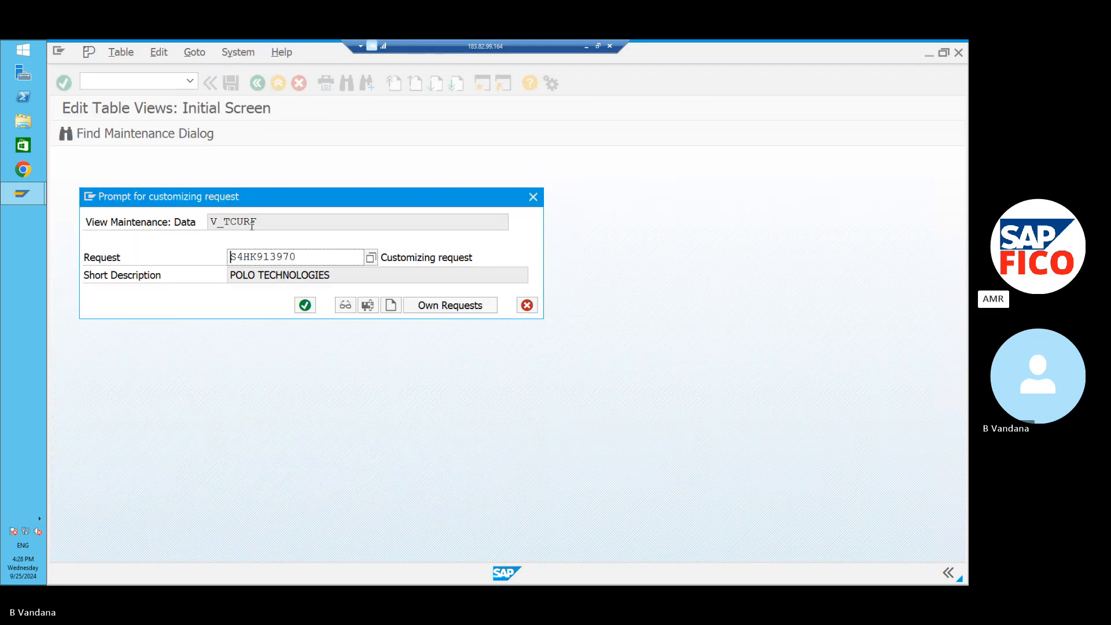
Confirm the POLO TECHNOLOGIES customizing request and go back to the Translation Ratios overview.
click(303, 305)
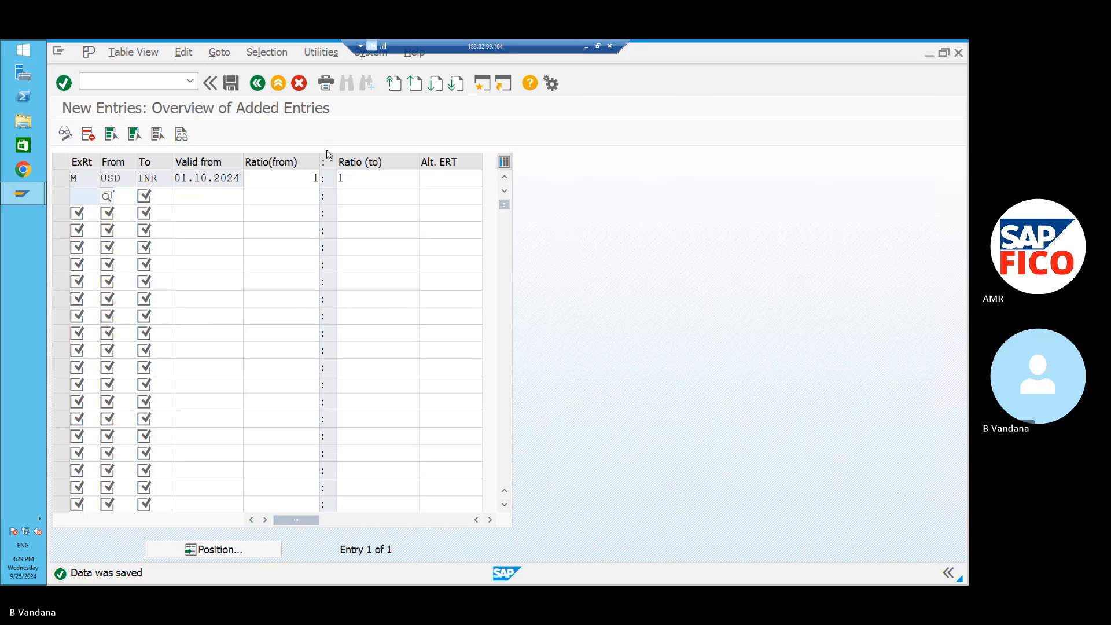
click(259, 82)
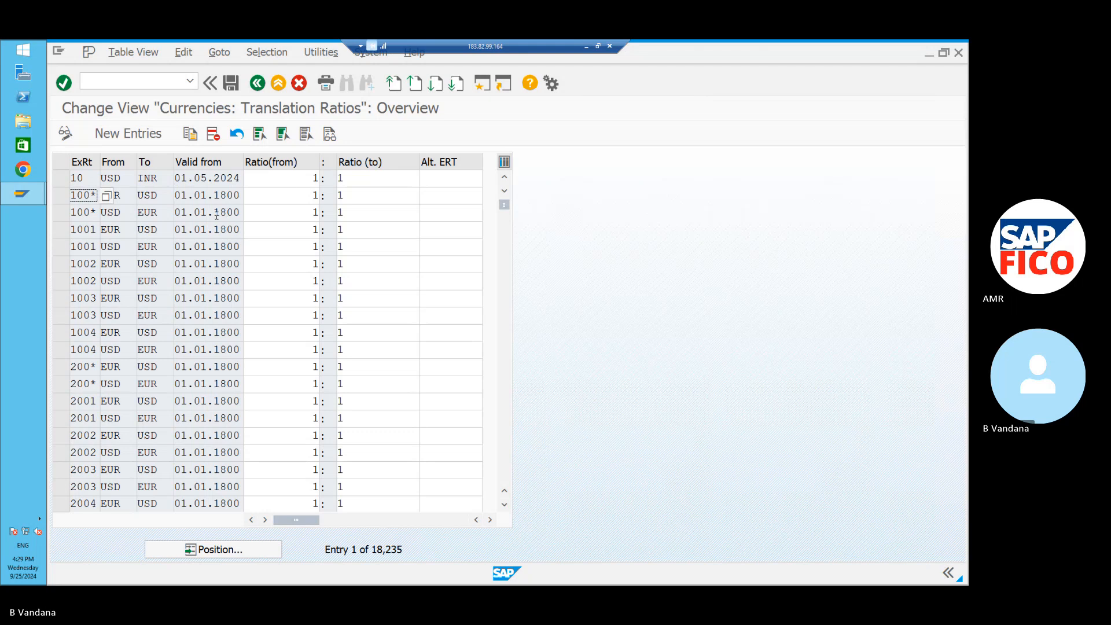
Run Enter Exchange Rates from the IMG and start New Entries.
click(258, 84)
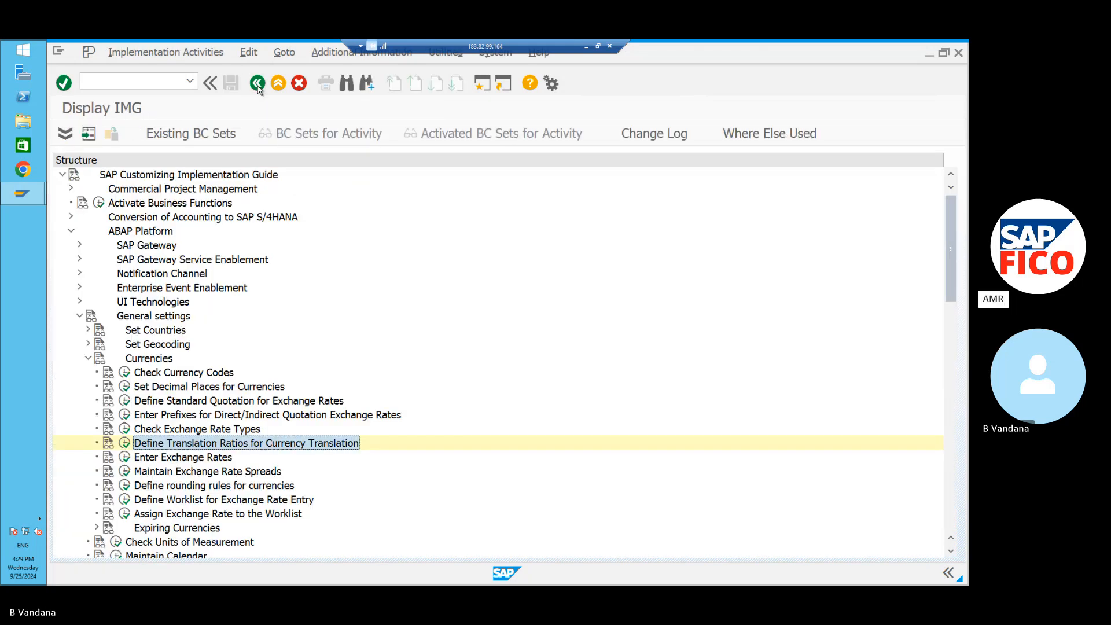
click(125, 457)
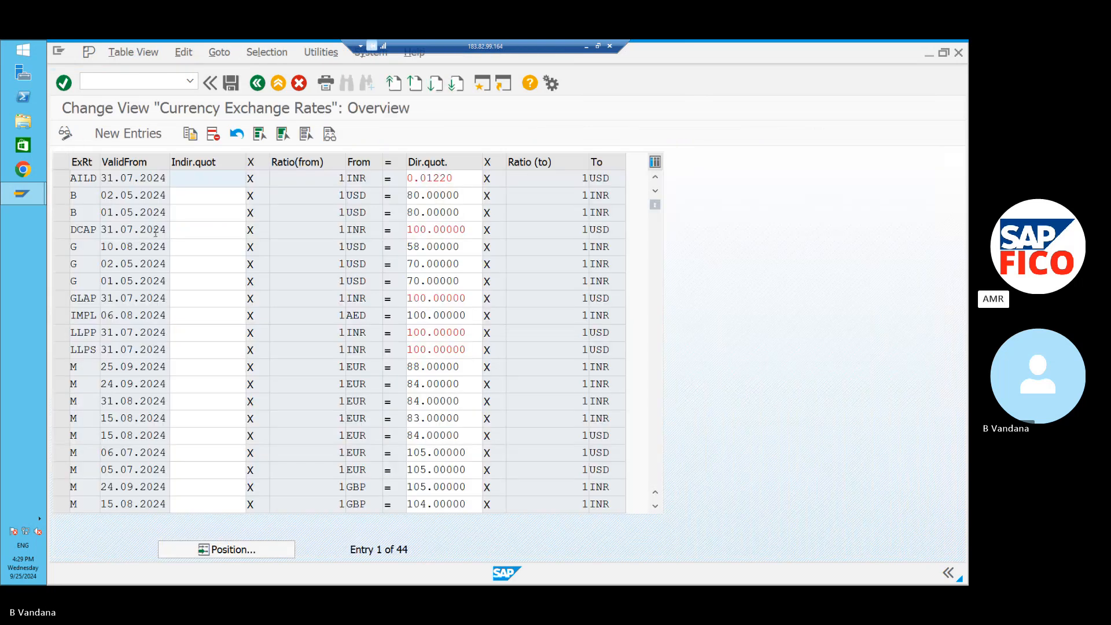
click(145, 134)
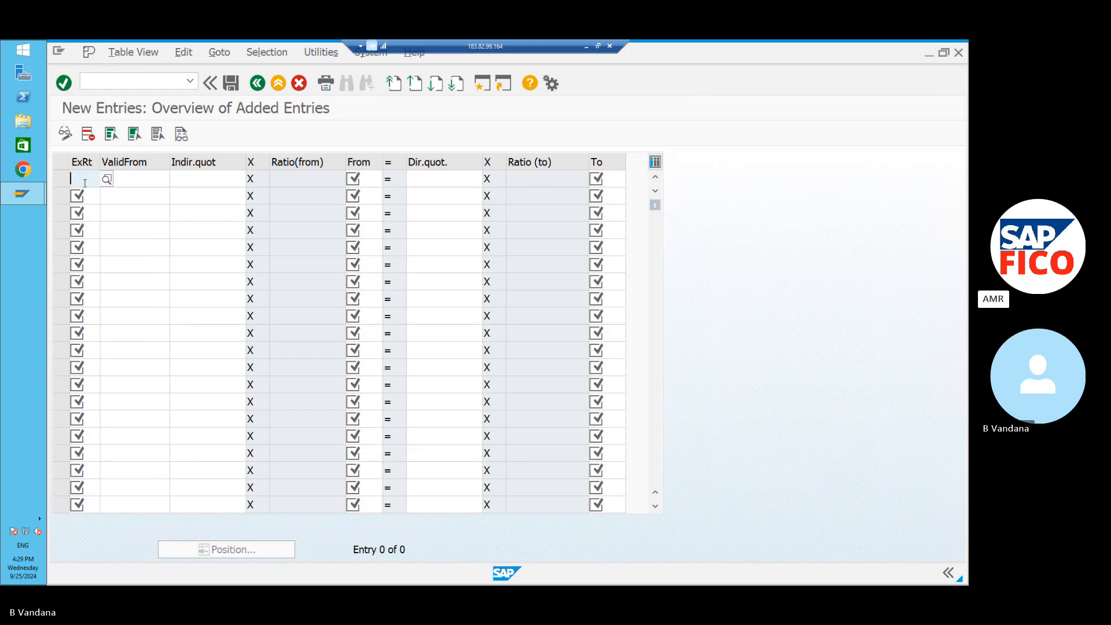
Set row 1 to exchange rate type M, valid from 01.10.2024.
text(M)
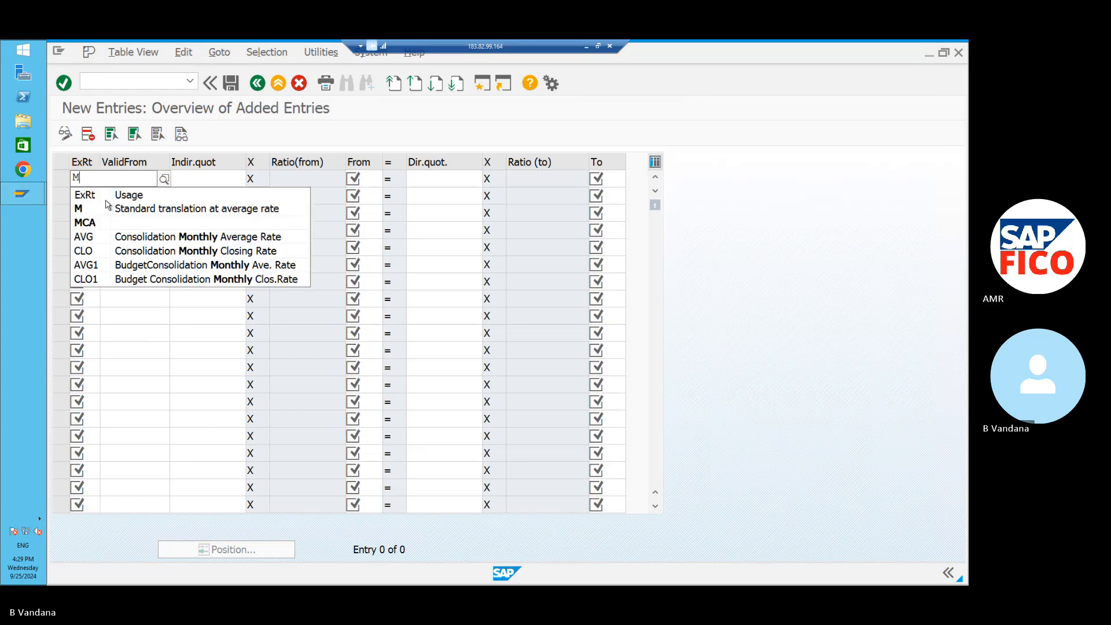
click(118, 210)
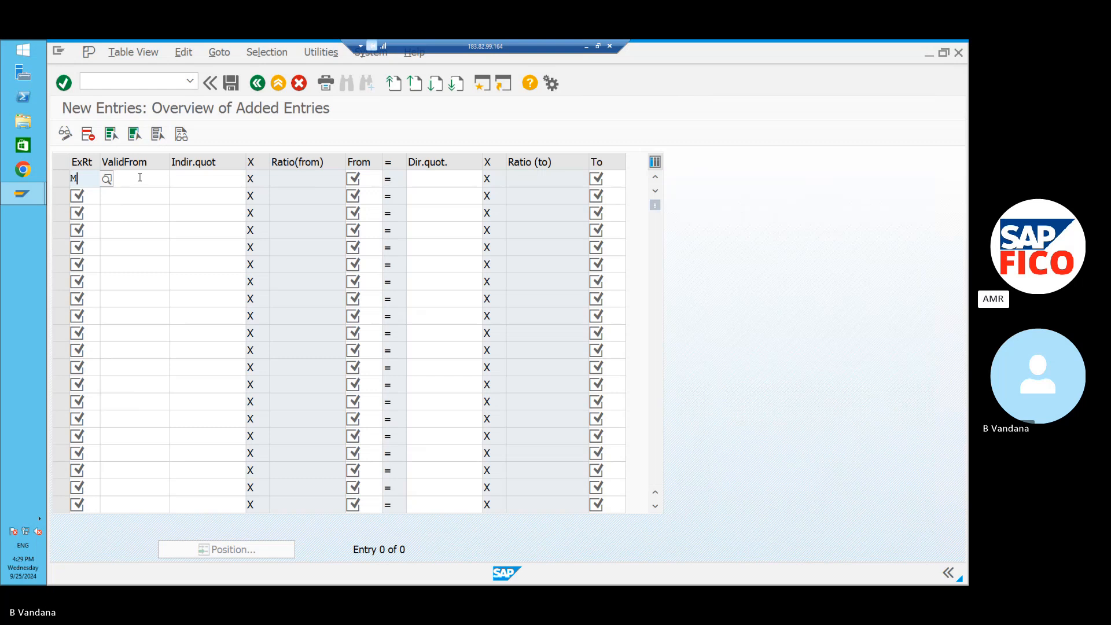
click(141, 179)
click(176, 180)
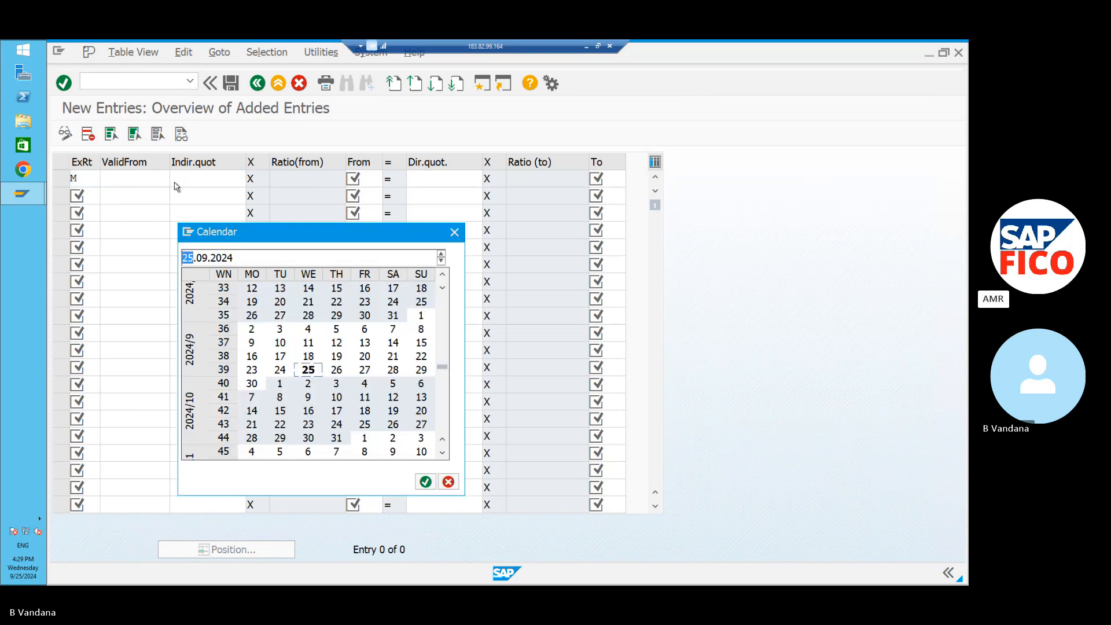
double_click(280, 384)
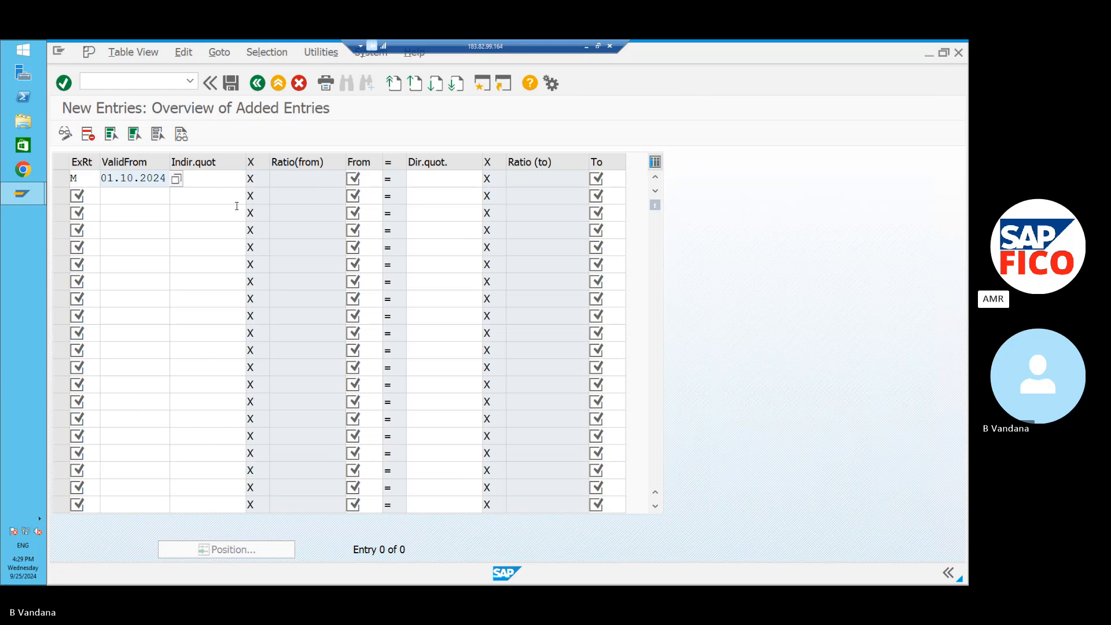
click(228, 175)
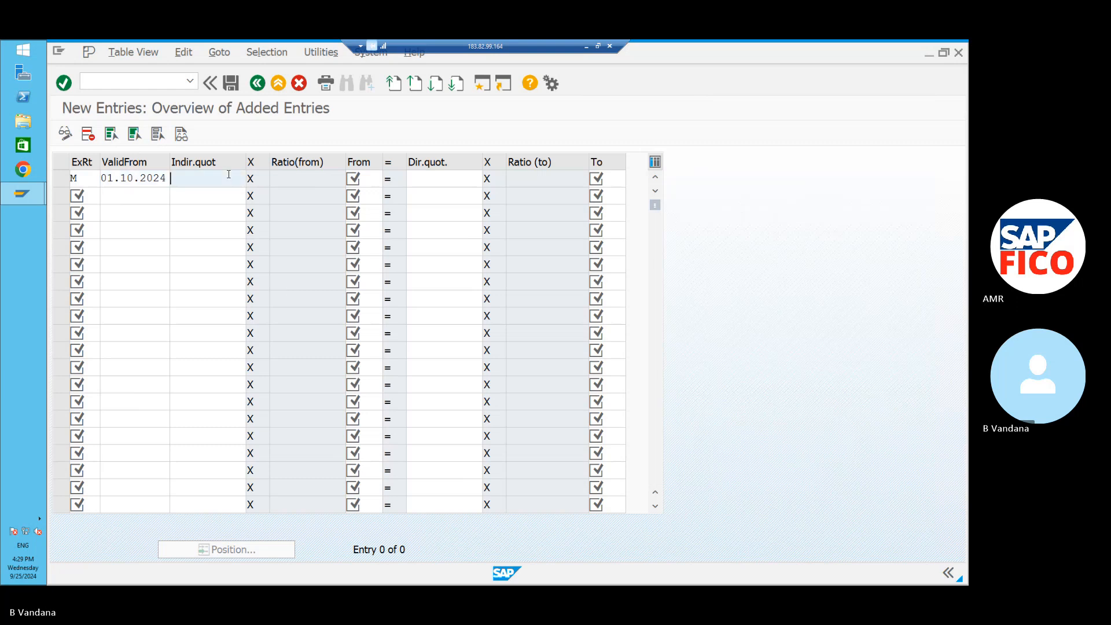
Give row 1 From currency USD, direct quotation 75, To currency INR.
click(368, 182)
text(USD)
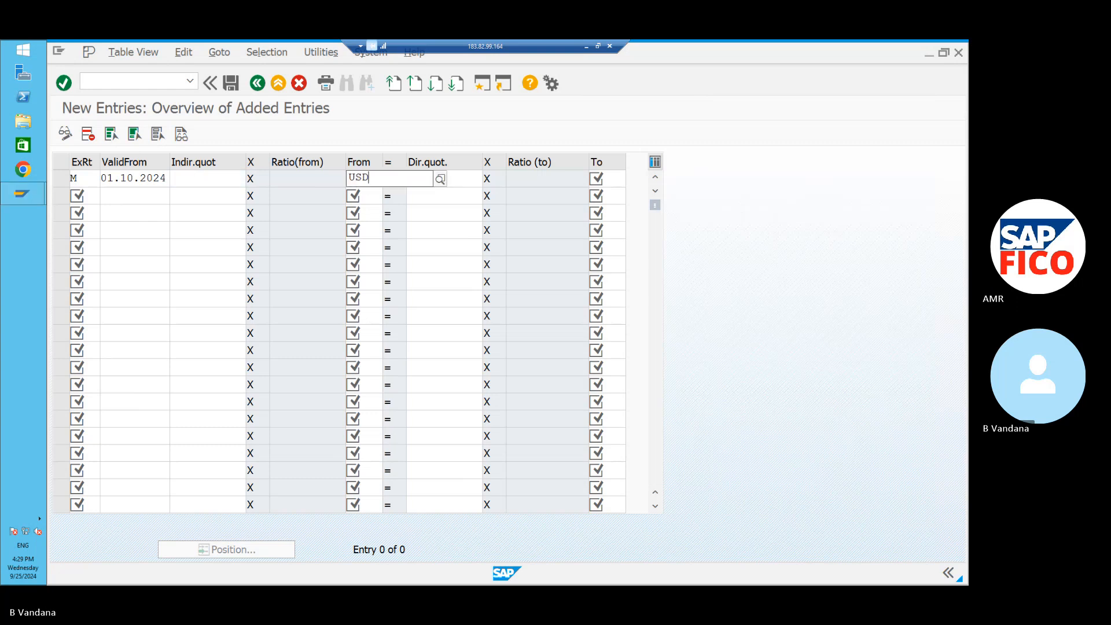
click(382, 209)
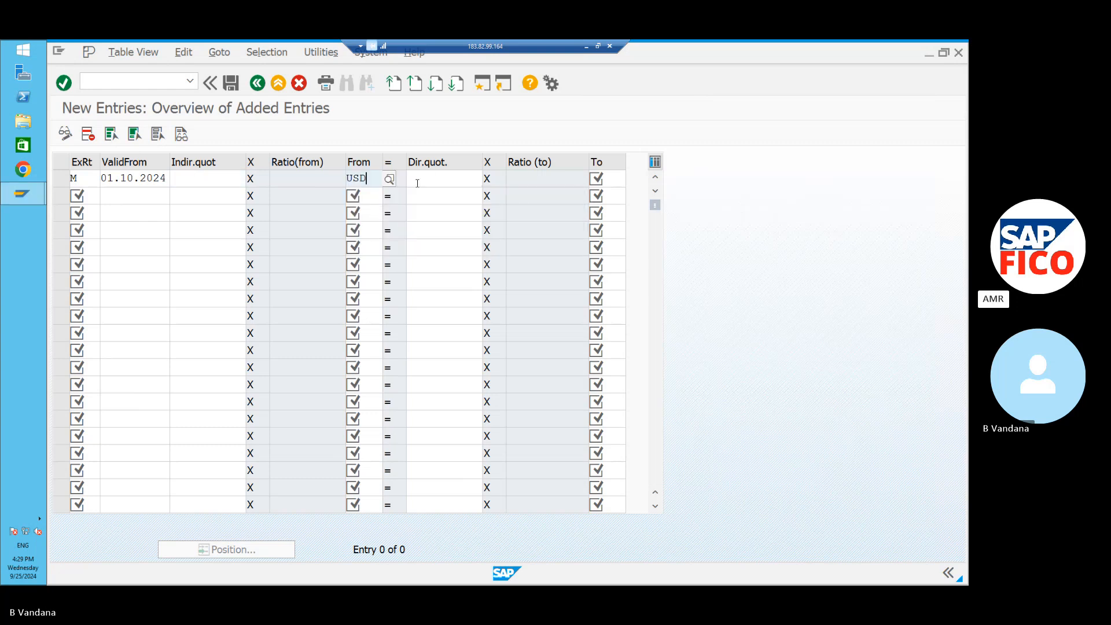
click(420, 181)
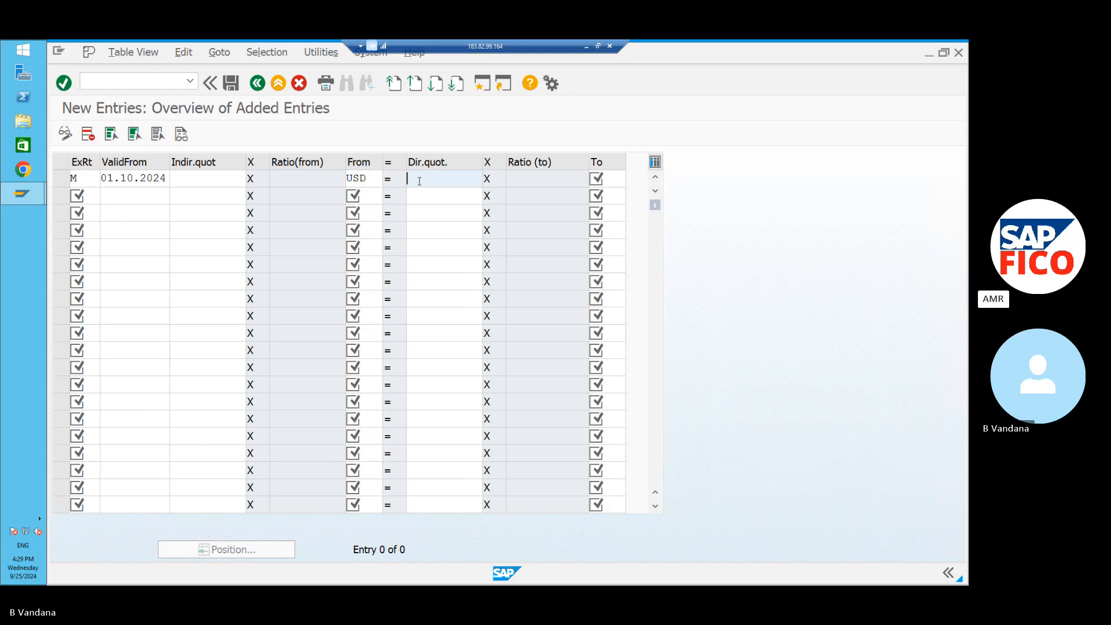
text(75)
click(621, 177)
text(INR)
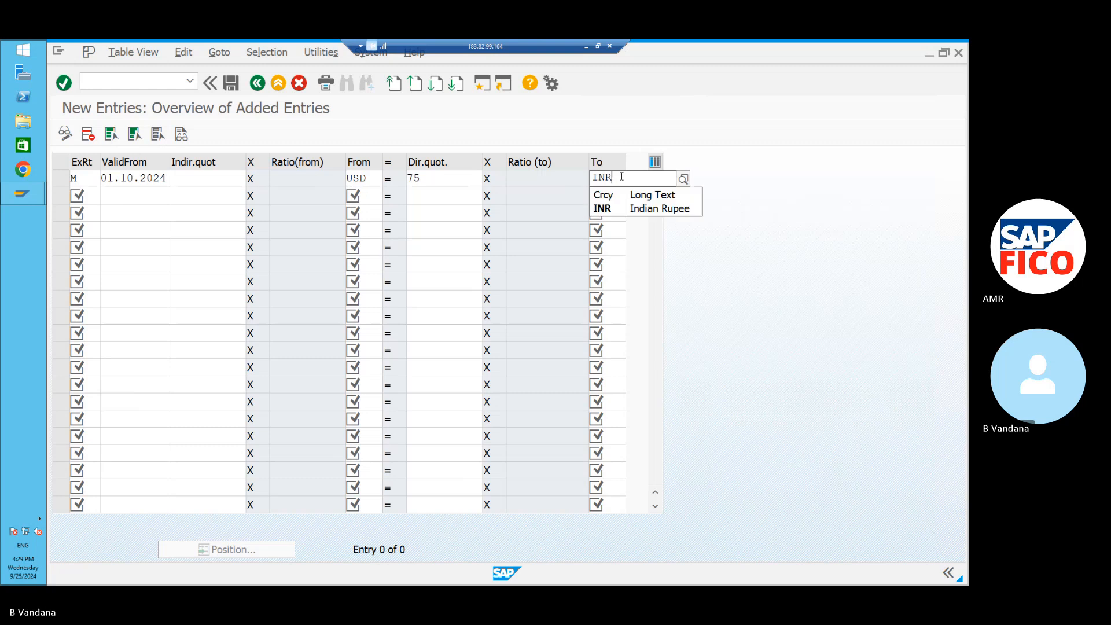
click(637, 212)
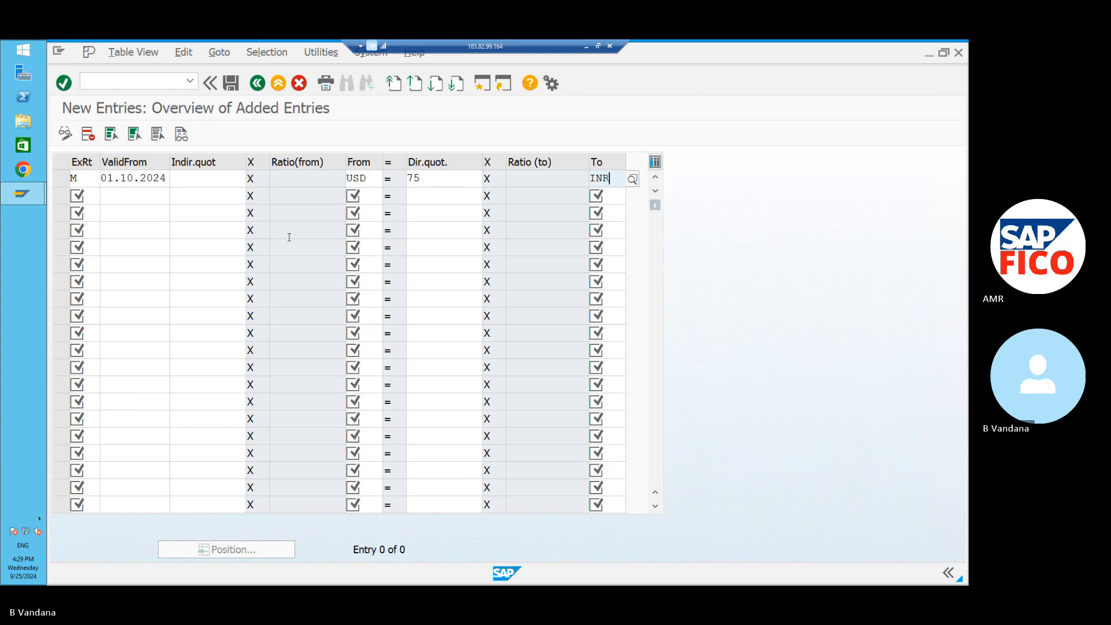
click(92, 194)
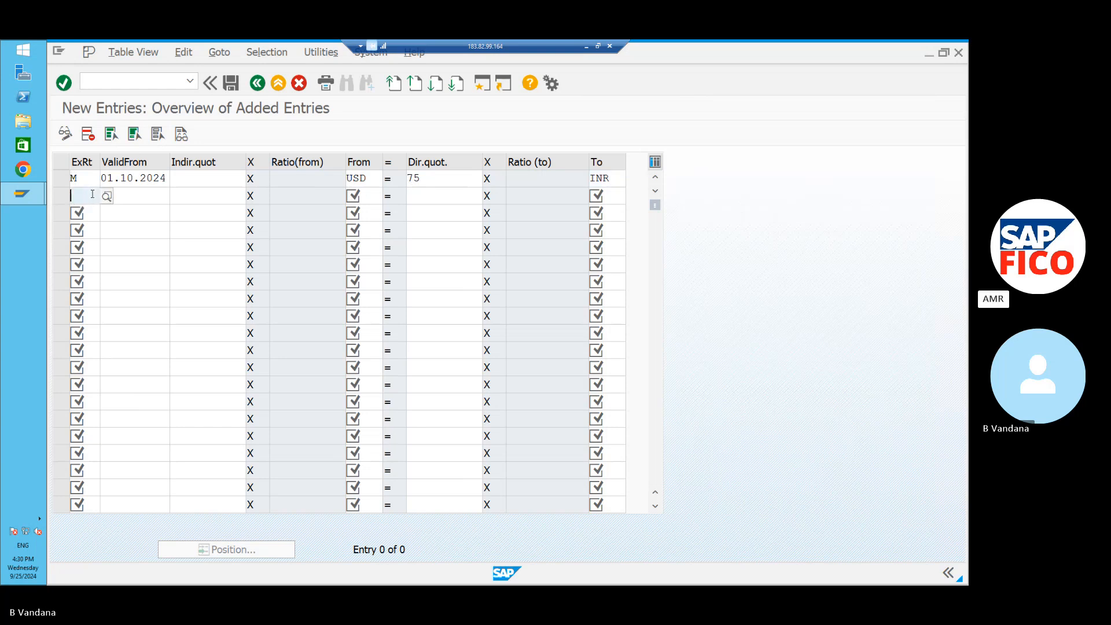
Set row 2 to exchange rate type M, valid from 10.10.2024.
text(M)
click(113, 219)
click(133, 197)
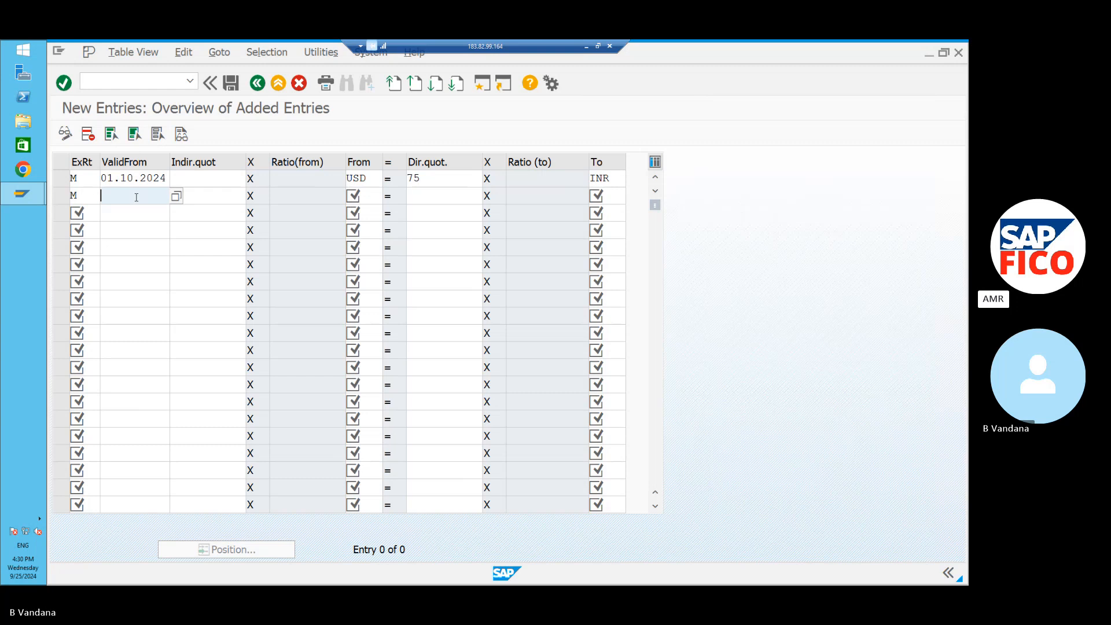
click(176, 196)
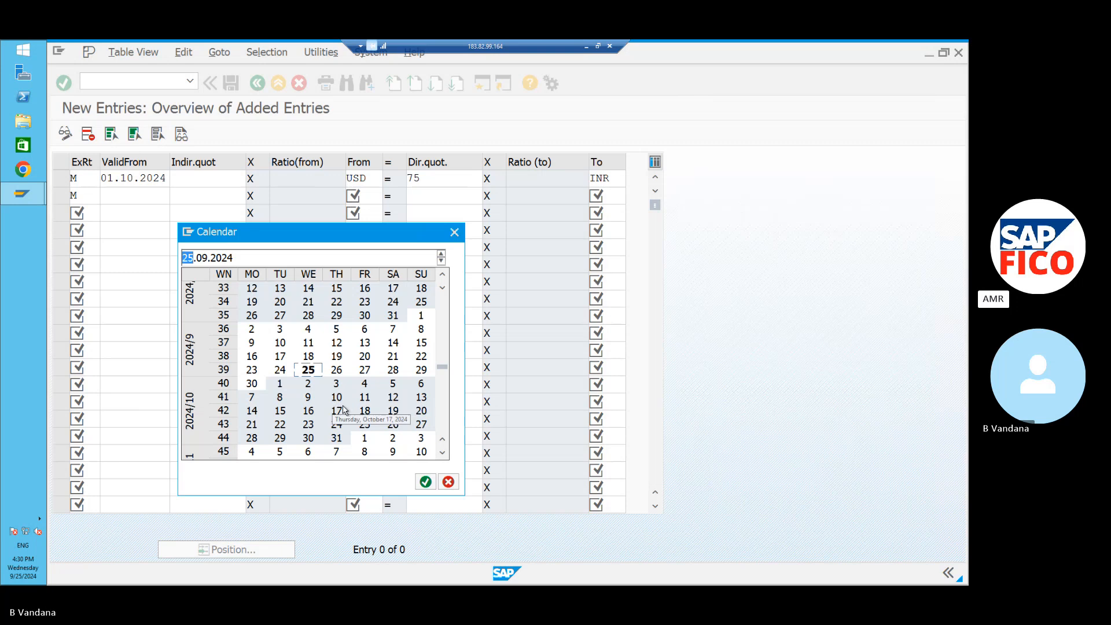
double_click(338, 398)
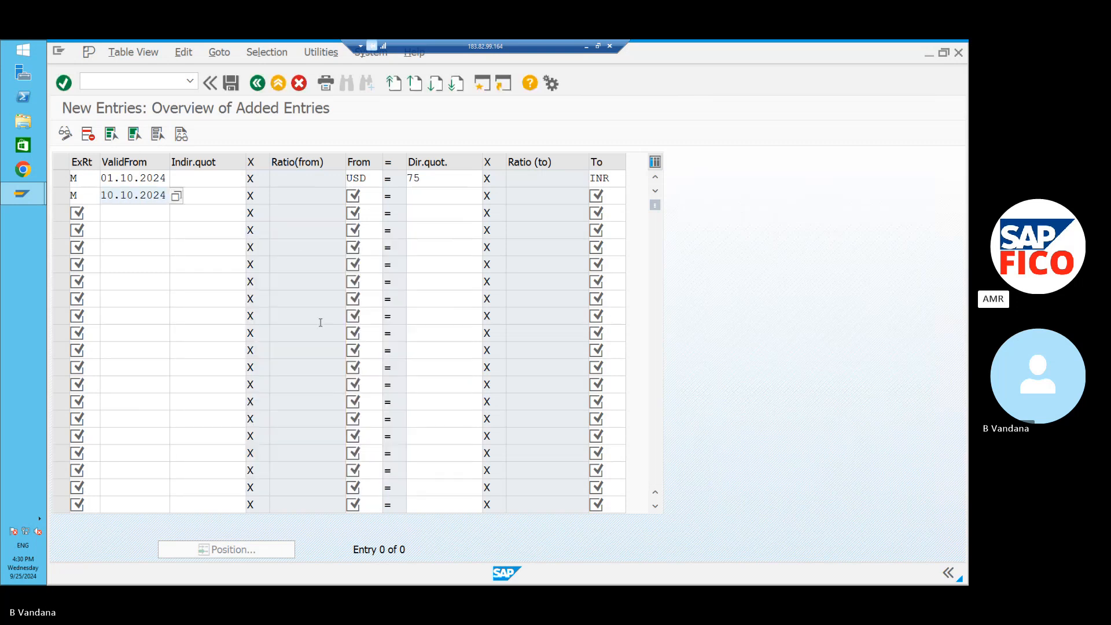
Give row 2 From currency USD, direct quotation 85, To currency INR.
click(378, 195)
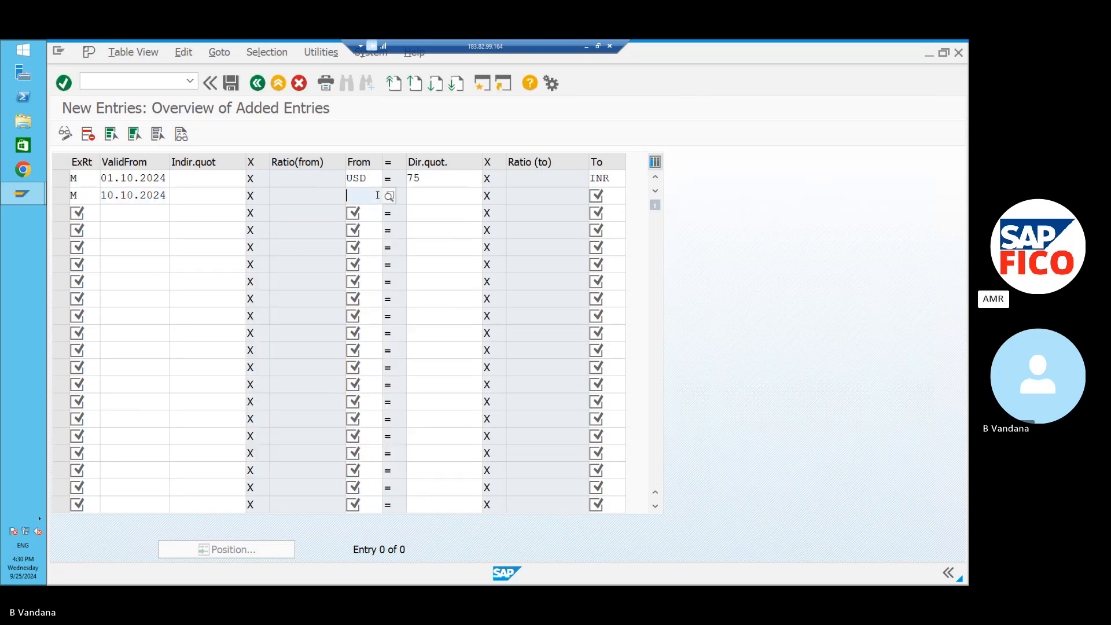
text(USD)
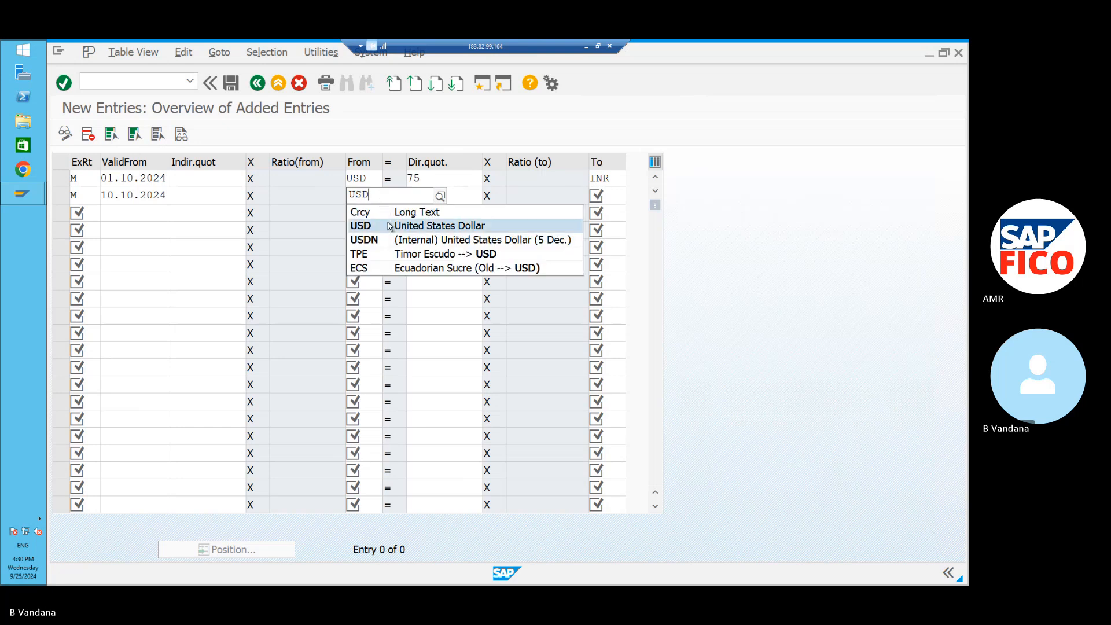
click(390, 226)
click(429, 189)
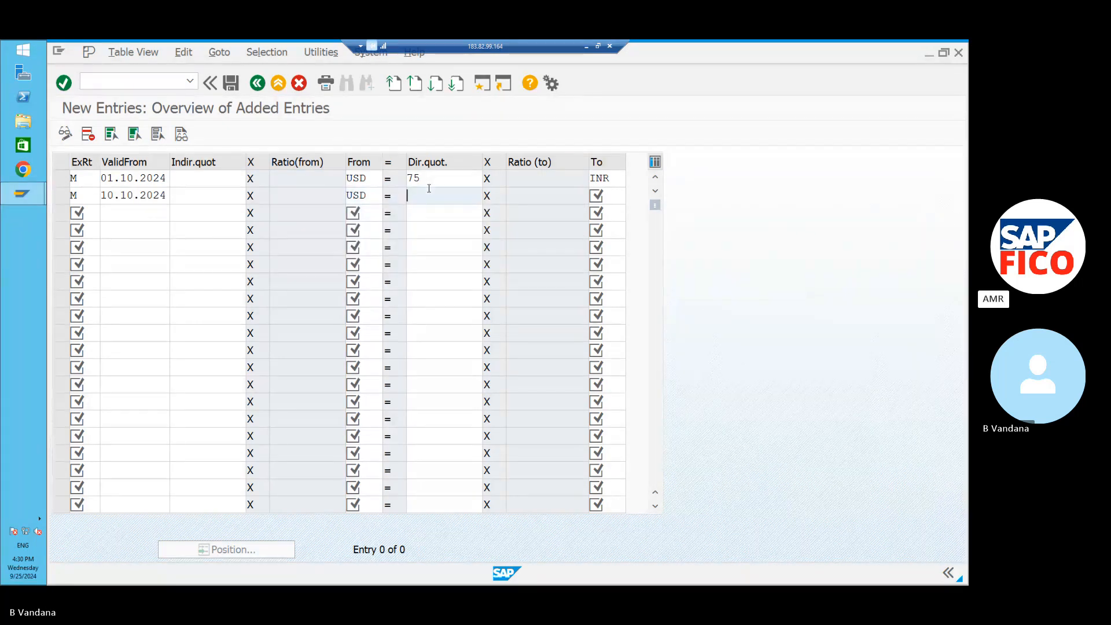
text(6)
key(BackSpace)
text(85)
click(615, 196)
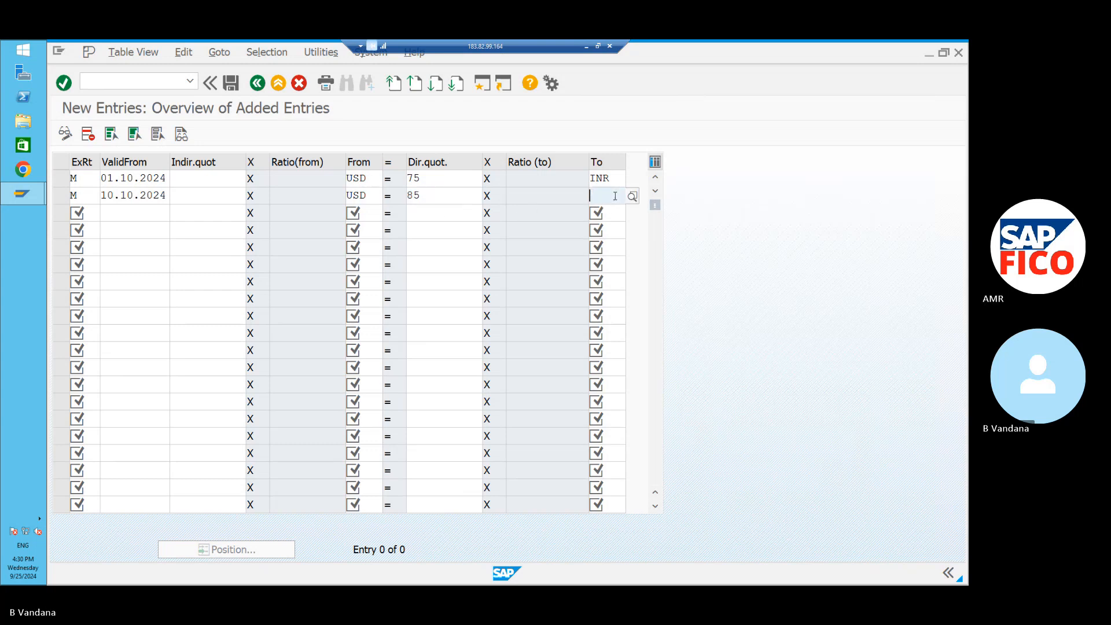
text(INR)
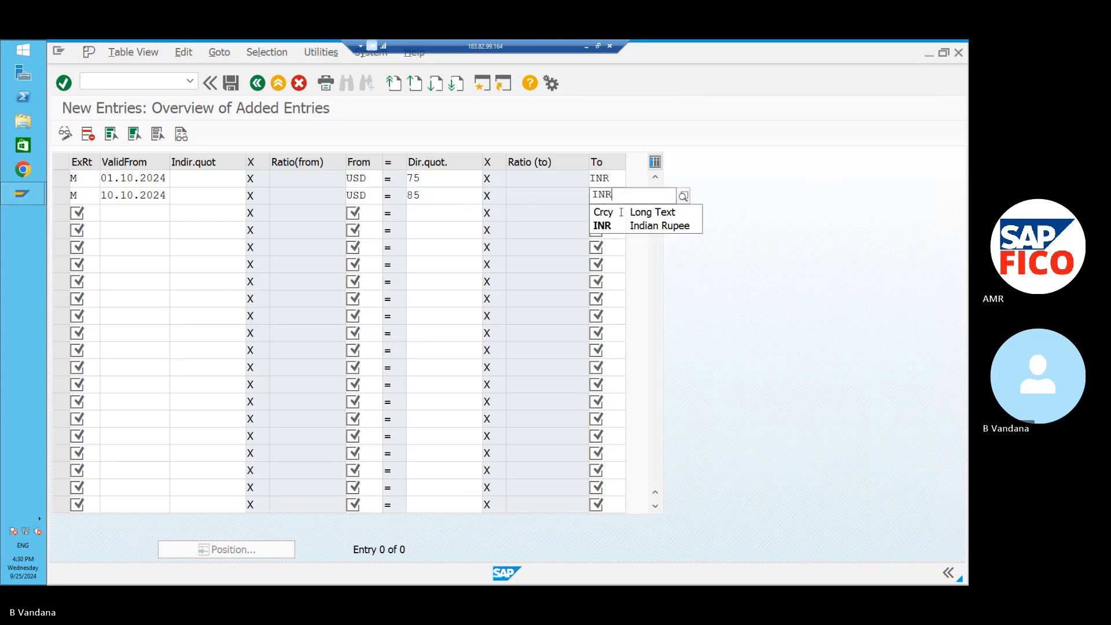
click(631, 230)
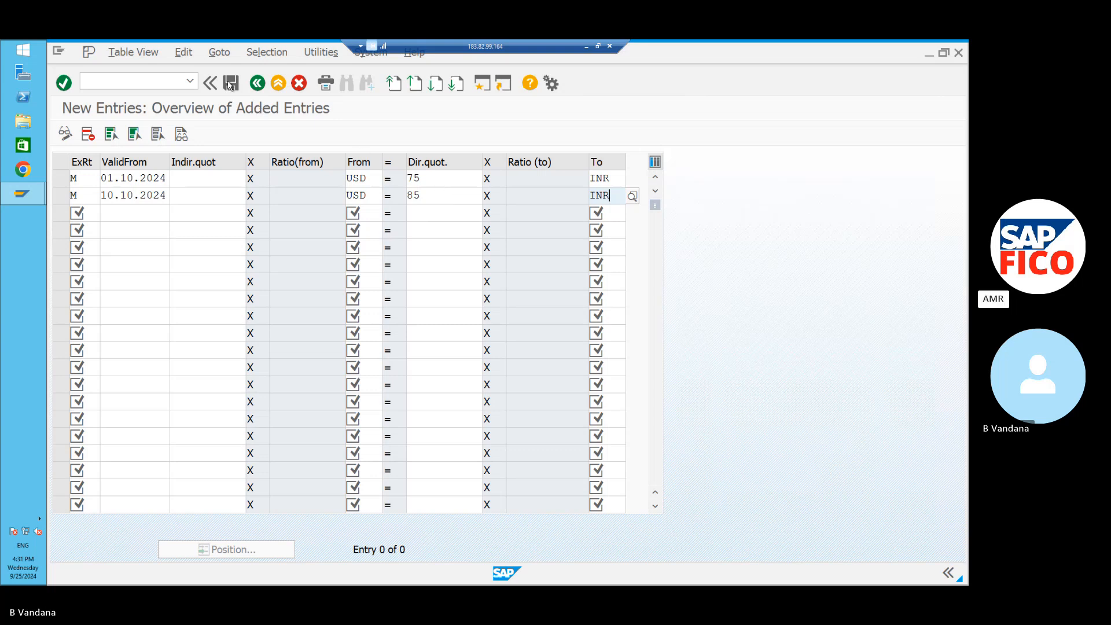
Save the USD-to-INR rates: 75 from 01.10.2024 and 85 from 10.10.2024.
click(229, 84)
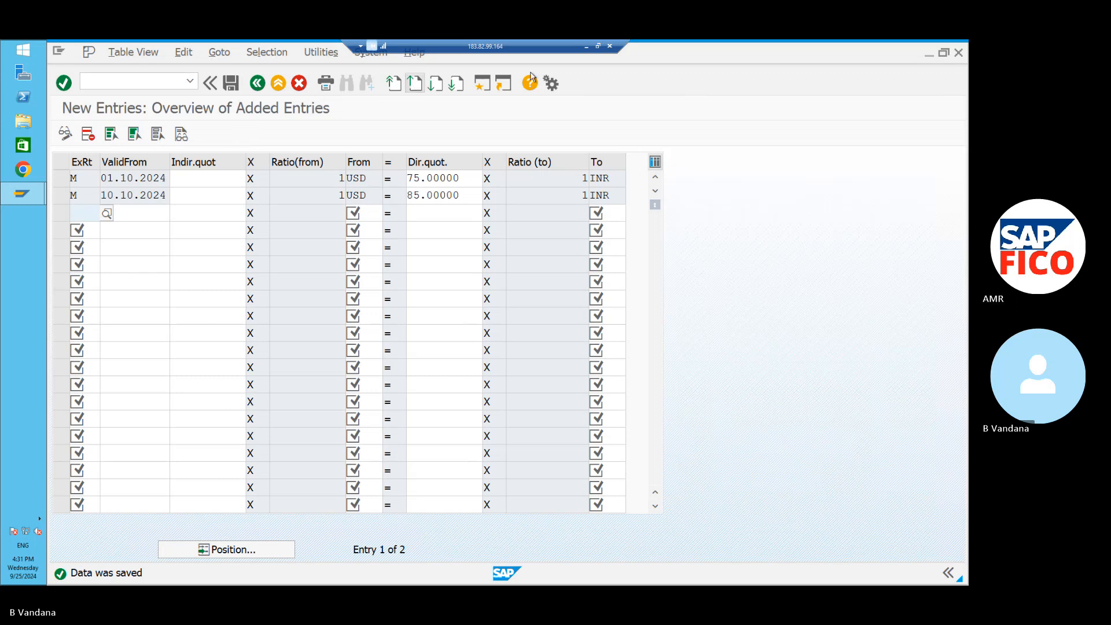
In the Word notes, start a new page after the gain calculation with the line 'Loan a/c'.
click(585, 46)
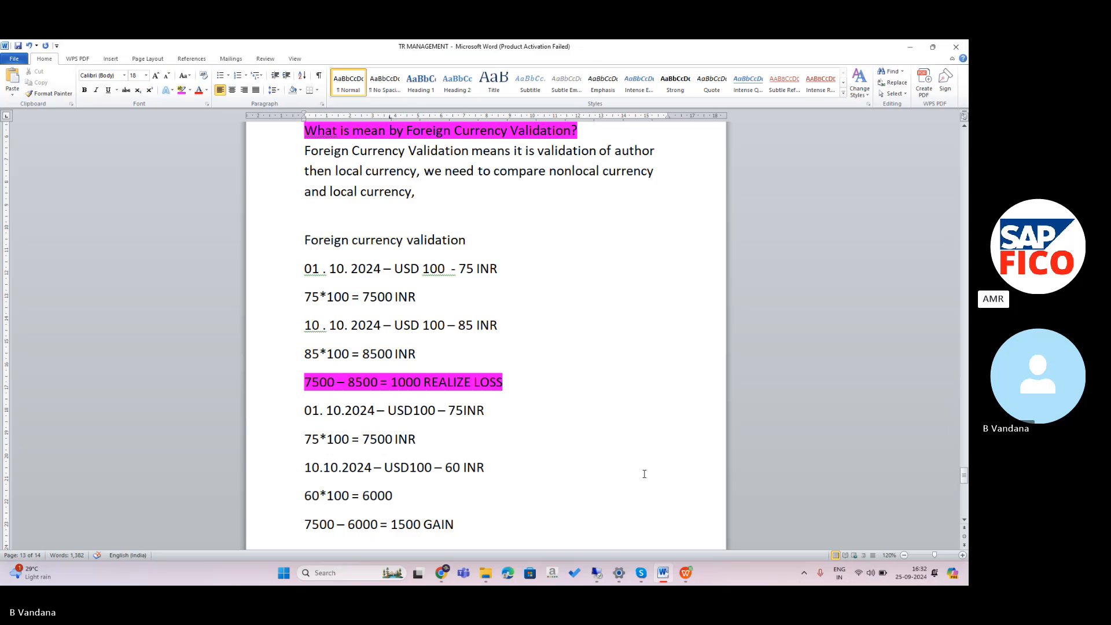
scroll(469, 524, down, 1)
key(Down)
key(Down)
key(Down)
key(Down)
key(Down)
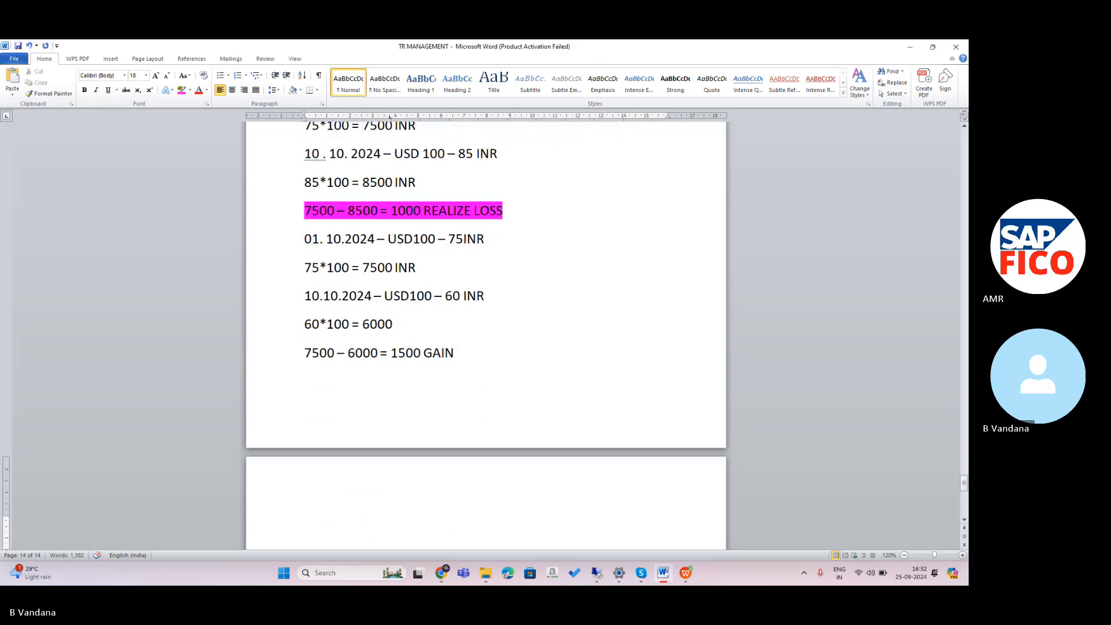
key(Down)
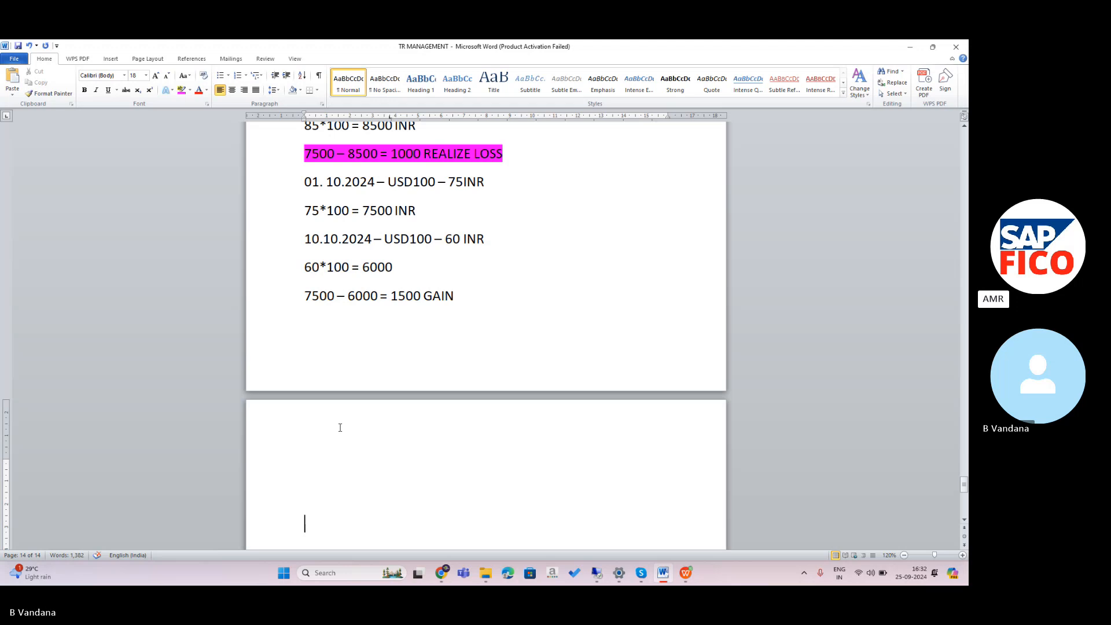
key(shift+Up)
key(Caps_Lock)
key(Caps_Lock)
text(L)
key(Caps_Lock)
text(o)
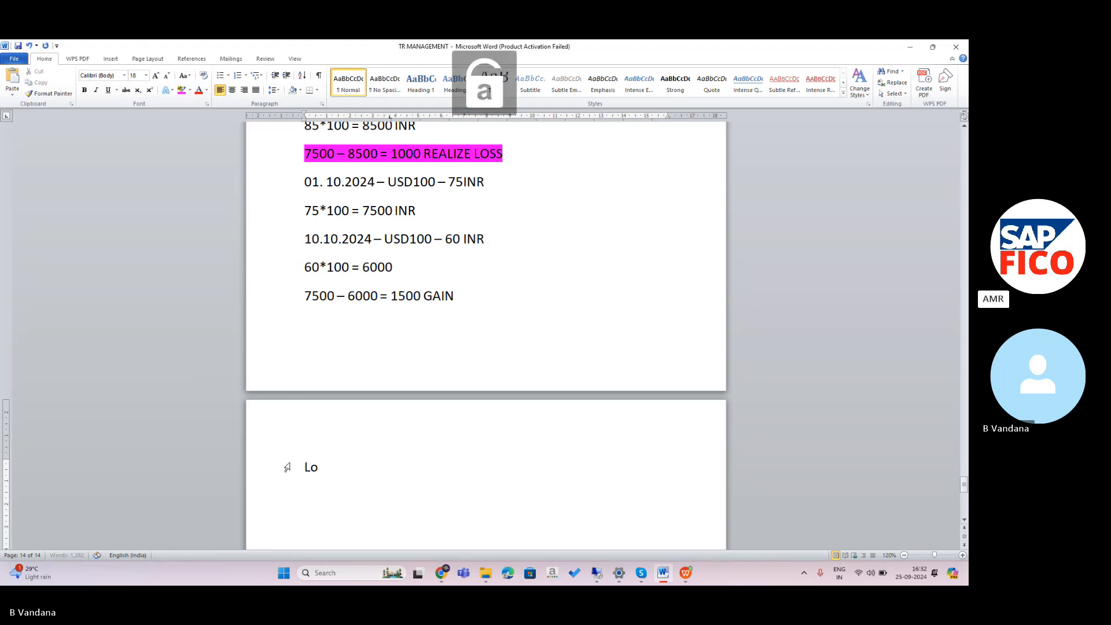
text(an a/c)
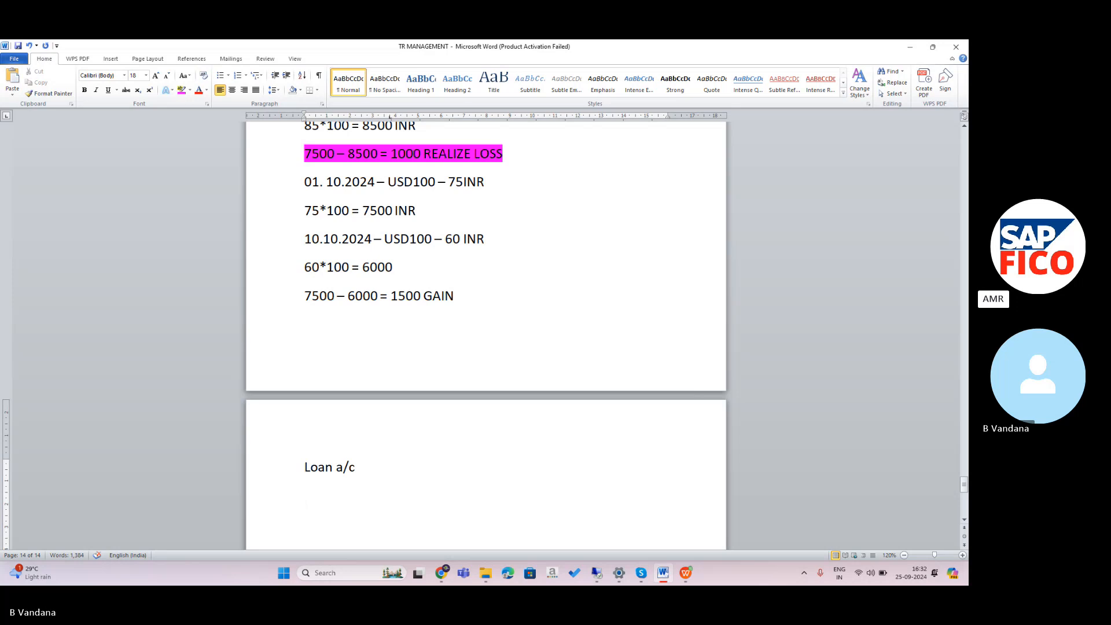
Add the line 'Realized gain a/c' below 'Loan a/c'.
key(Caps_Lock)
text(R)
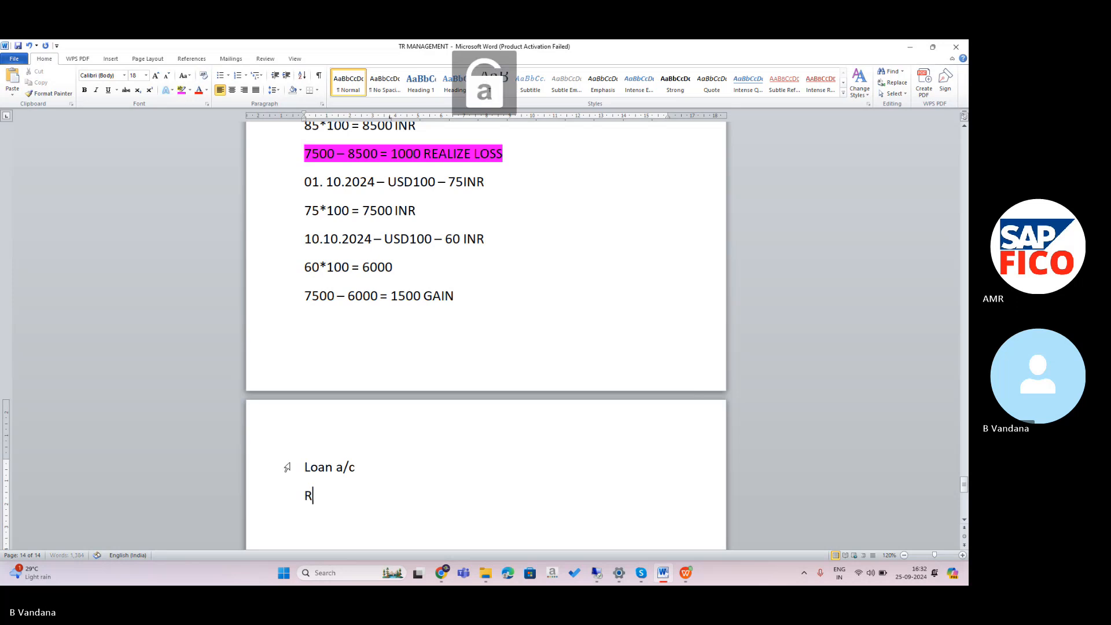
text(ealisega)
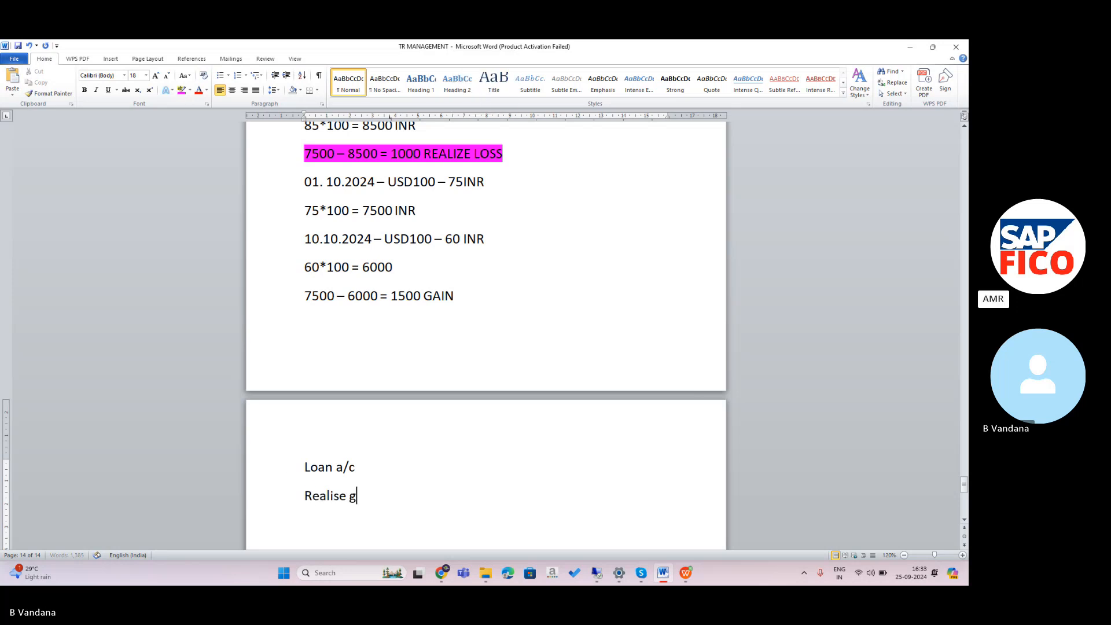
key(BackSpace)
key(BackSpace)
text(d)
key(BackSpace)
key(BackSpace)
key(BackSpace)
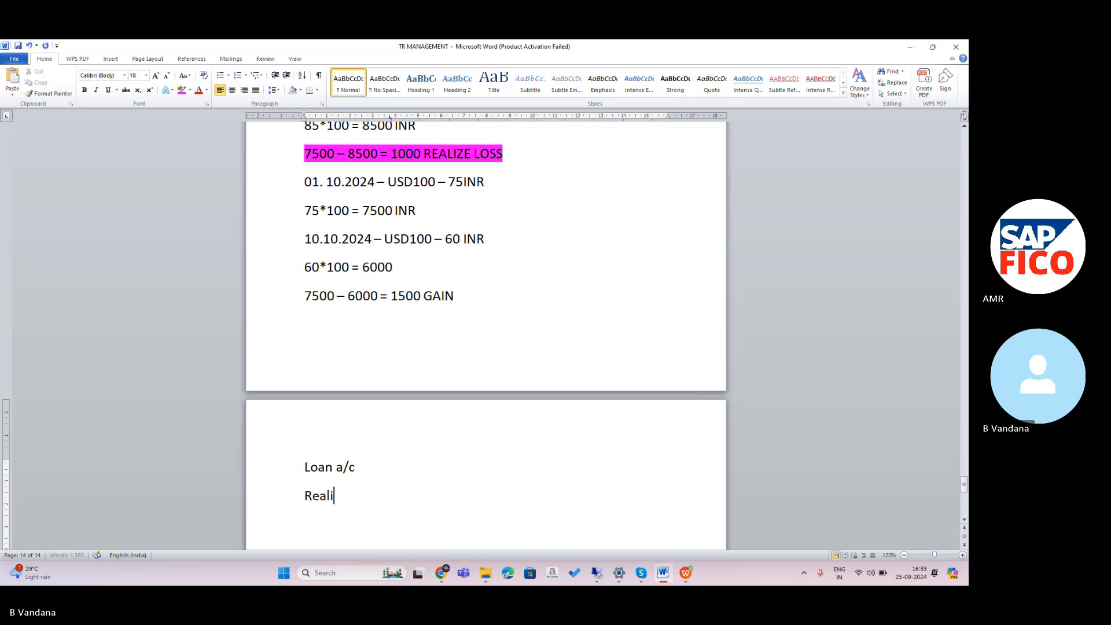
text(zed gai)
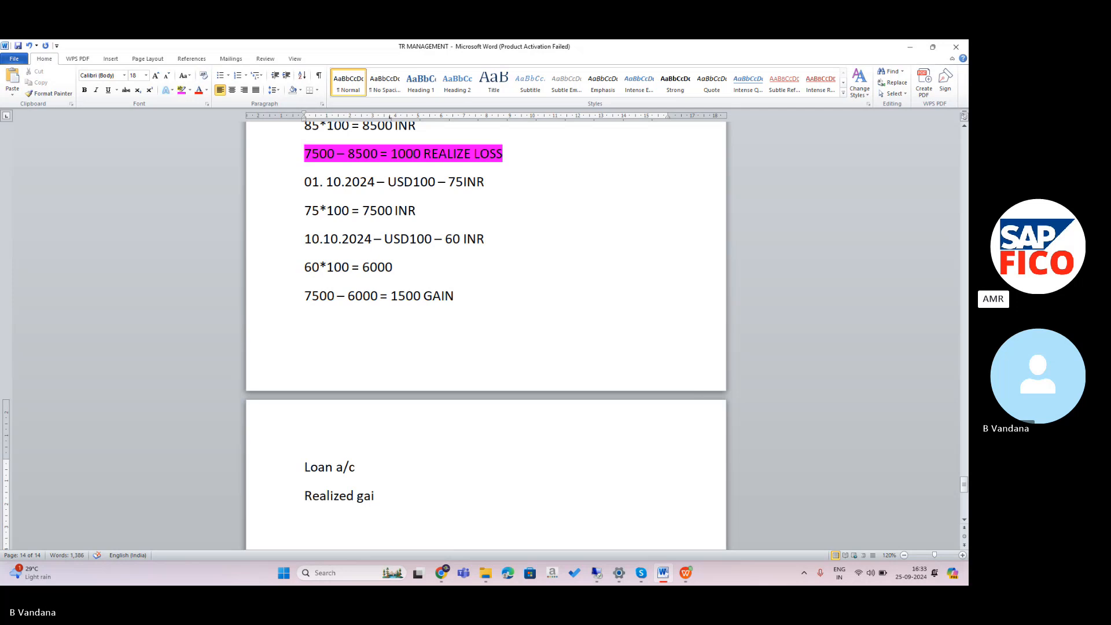
text(n a/c)
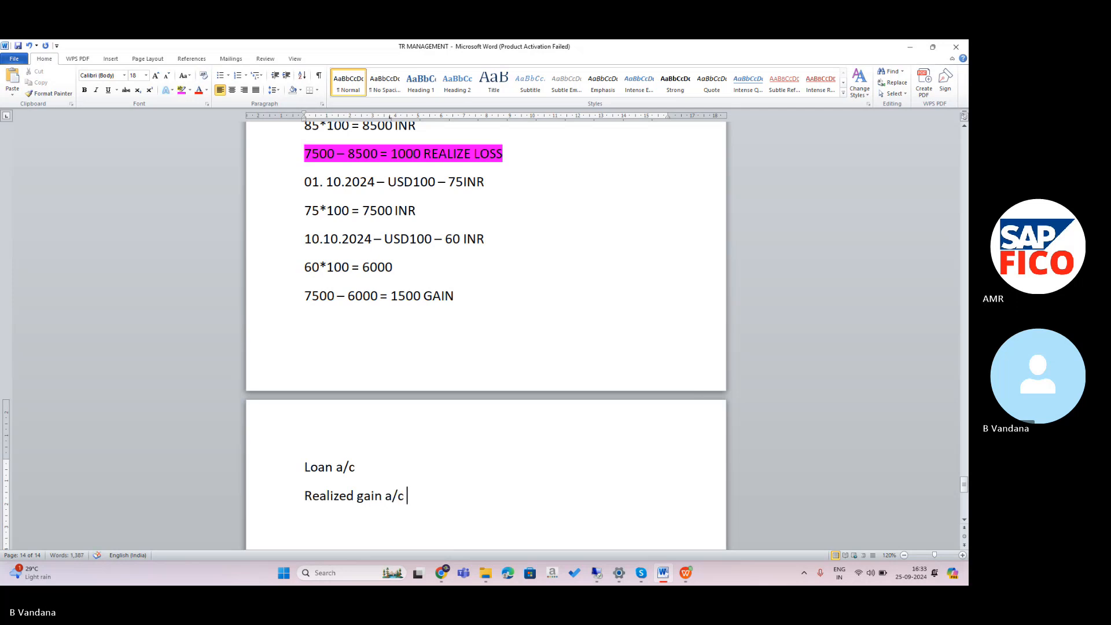
Add 'Realized loss a/c' as the next line of the list.
key(Return)
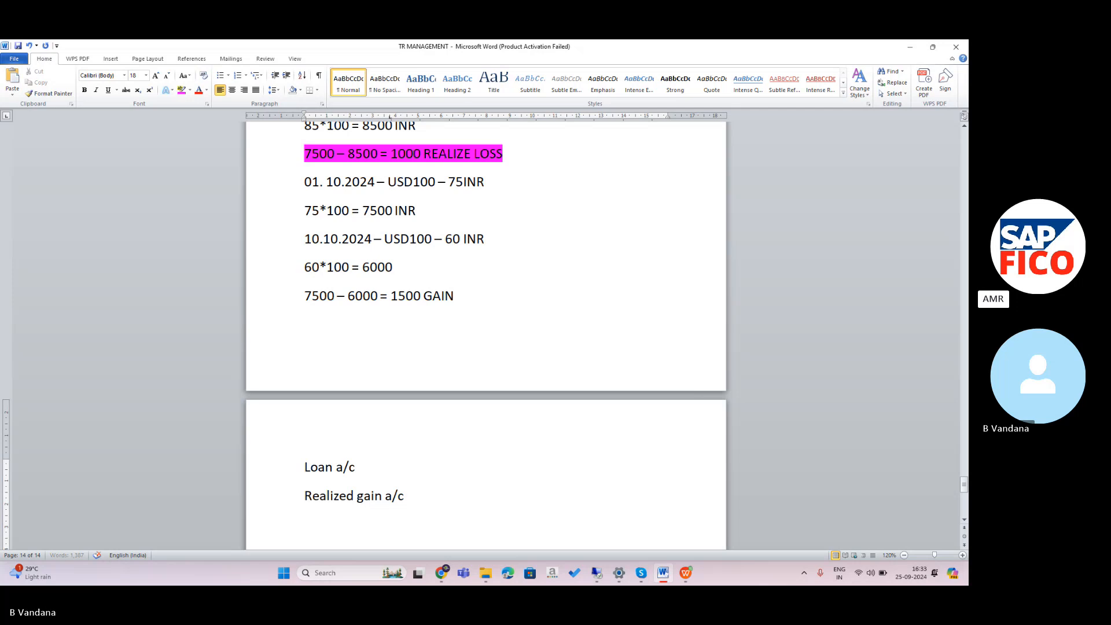
key(Caps_Lock)
text(R)
key(Caps_Lock)
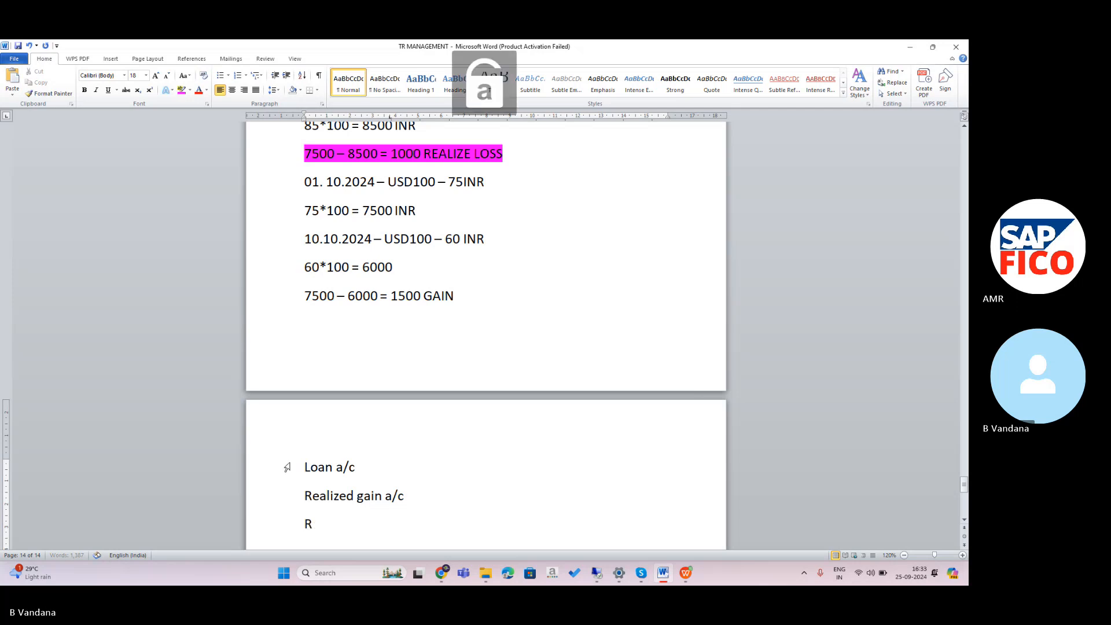
text(eali)
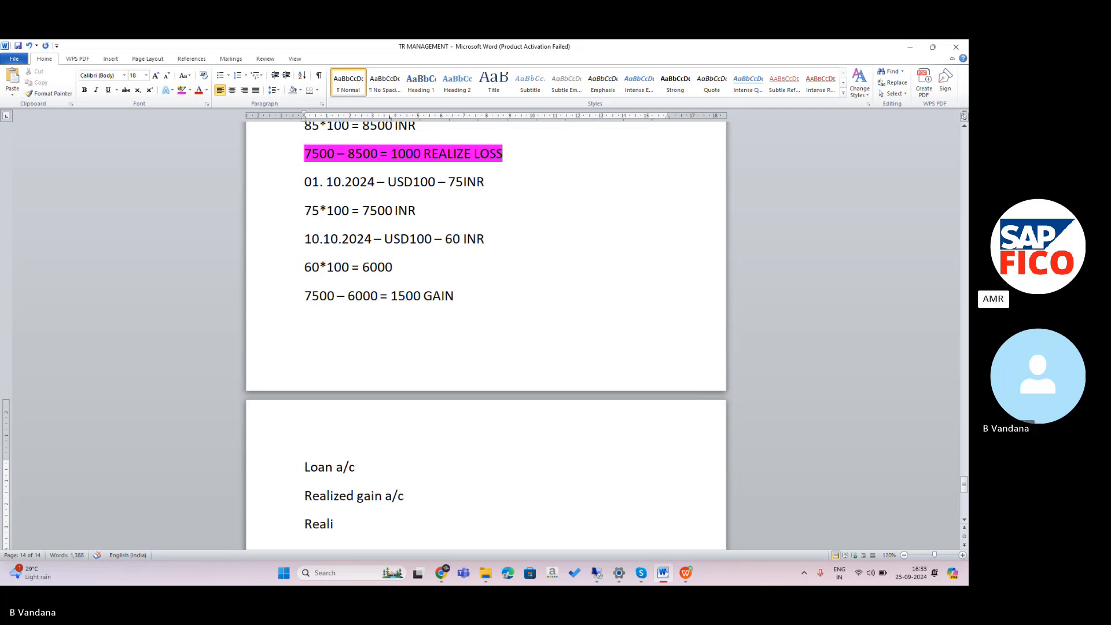
text(zed loss a/c)
Add 'FC clearing a/c' as the fourth account line.
key(Return)
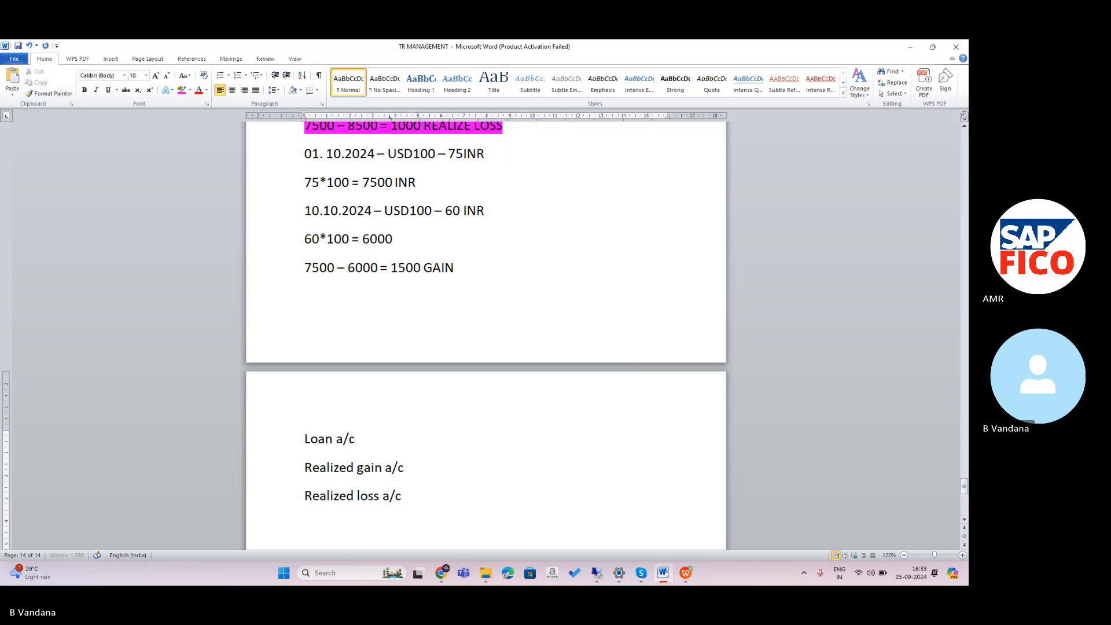
key(Caps_Lock)
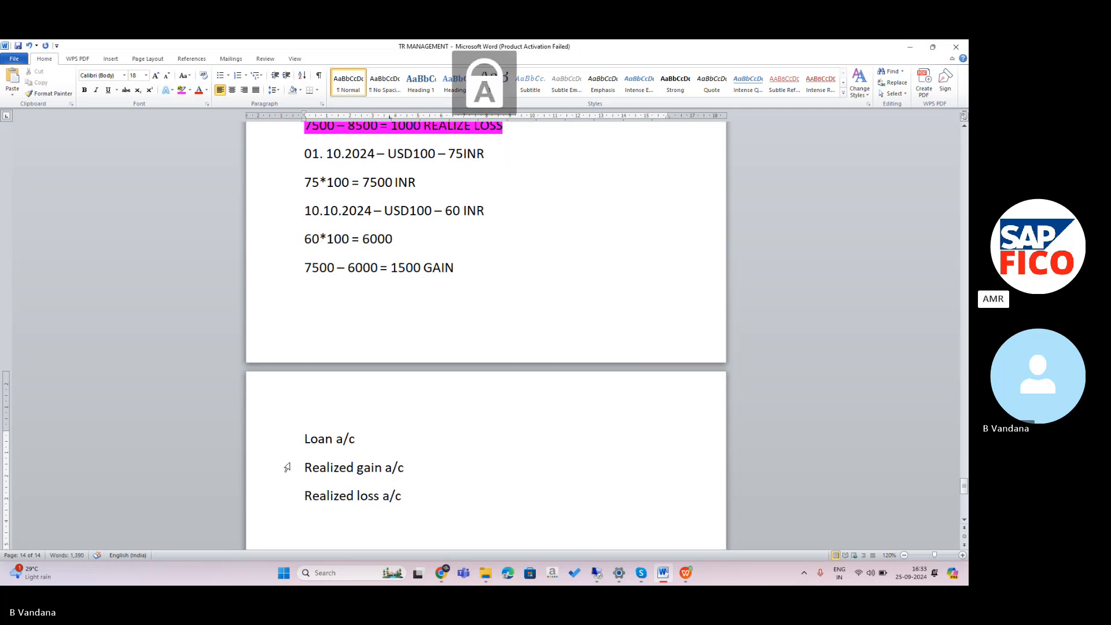
text(D)
key(BackSpace)
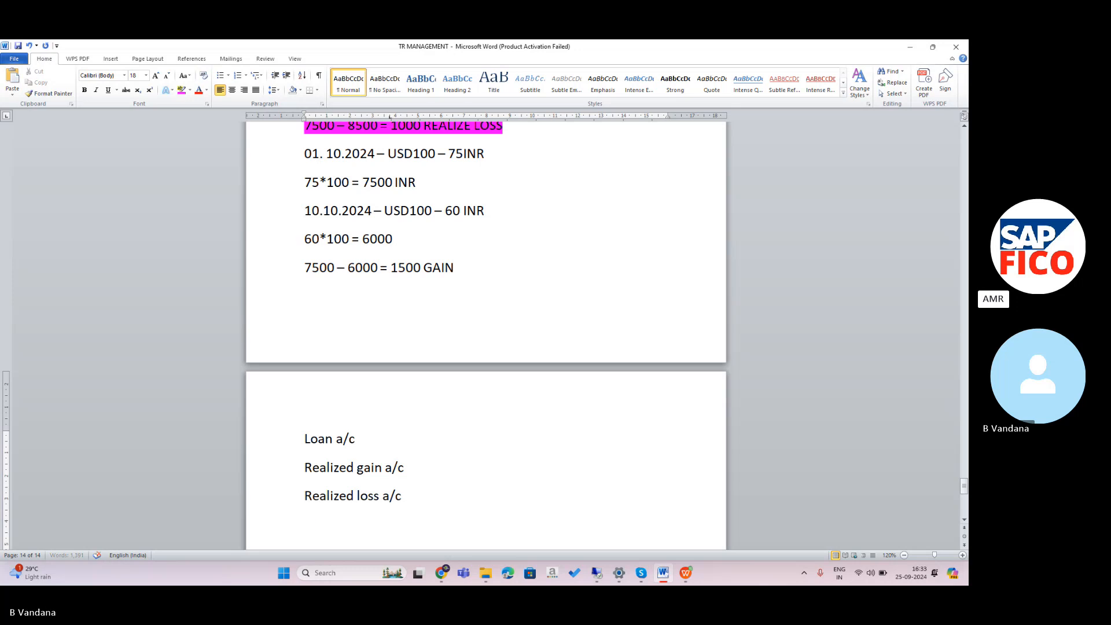
text(FC)
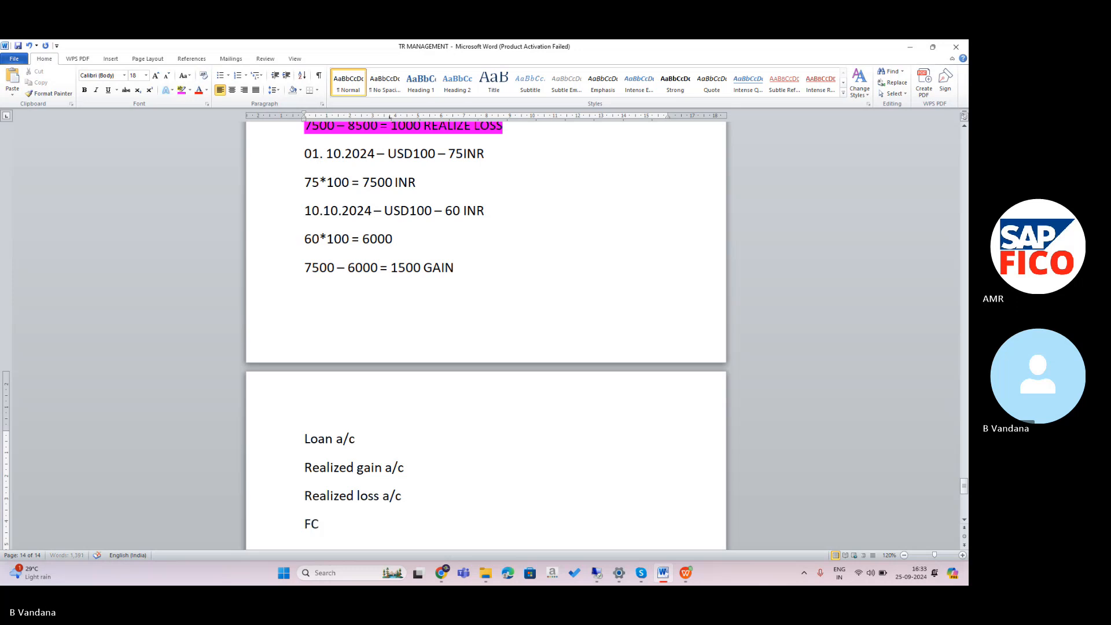
key(BackSpace)
key(Caps_Lock)
text(c )
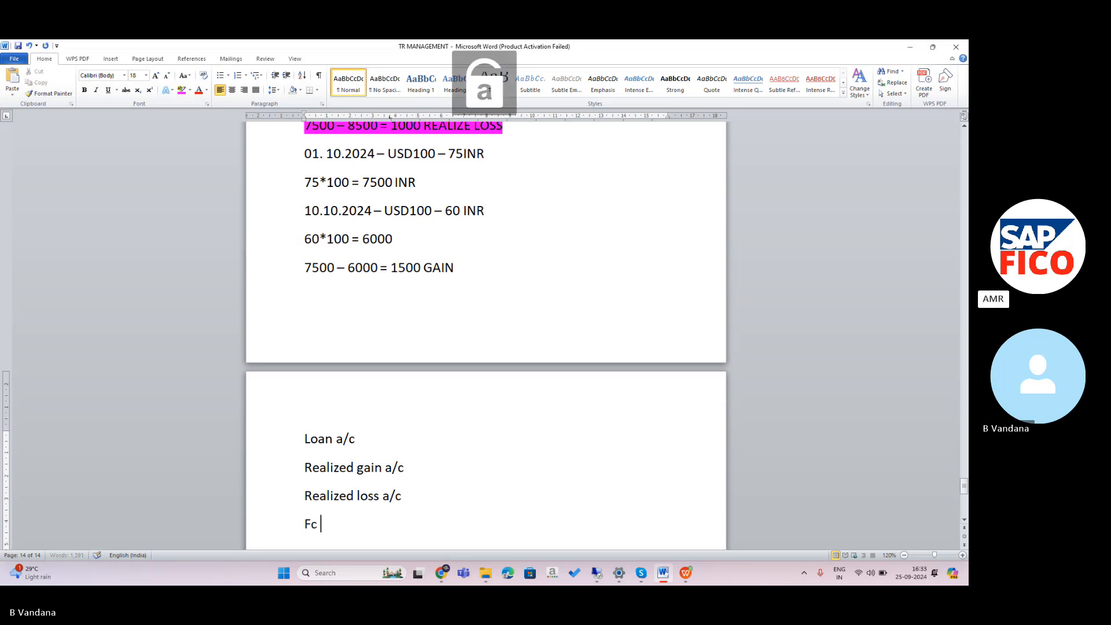
text(c)
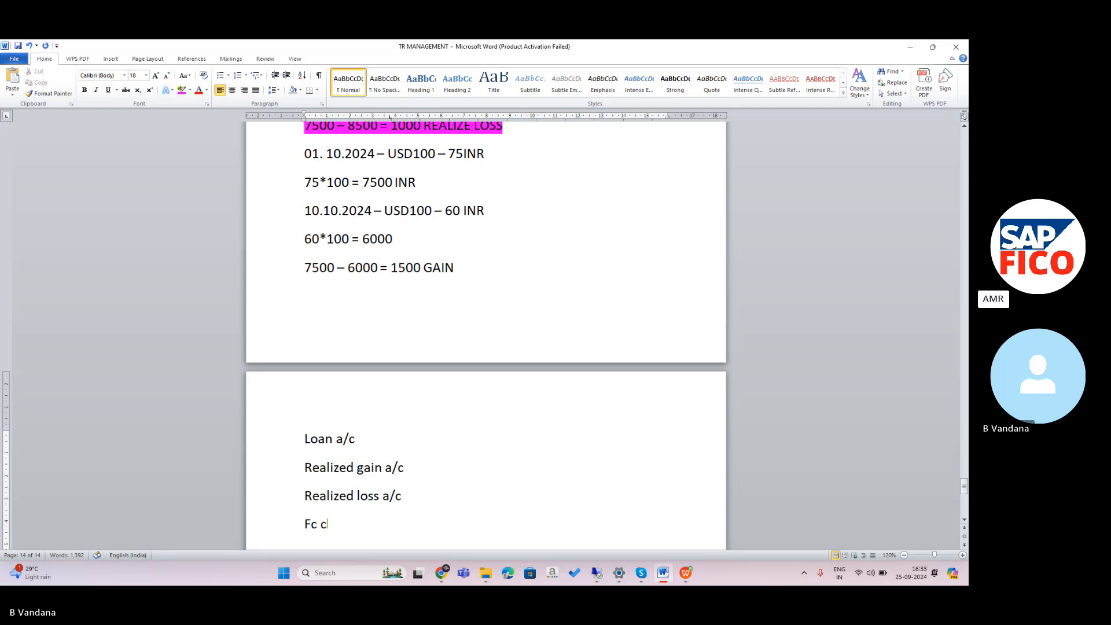
text(learing a/c)
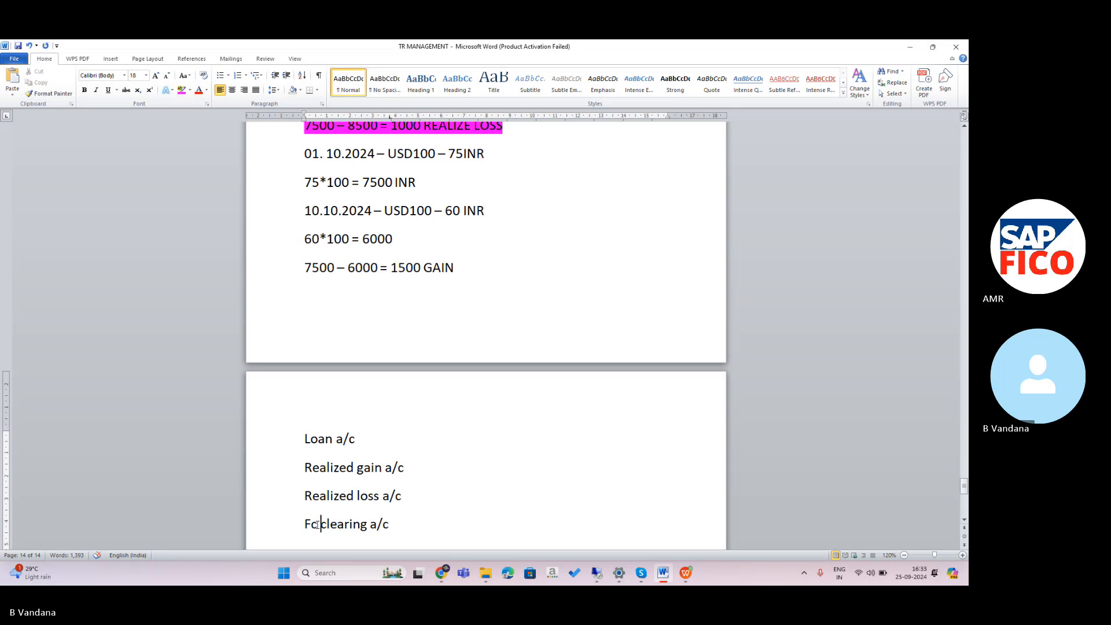
key(BackSpace)
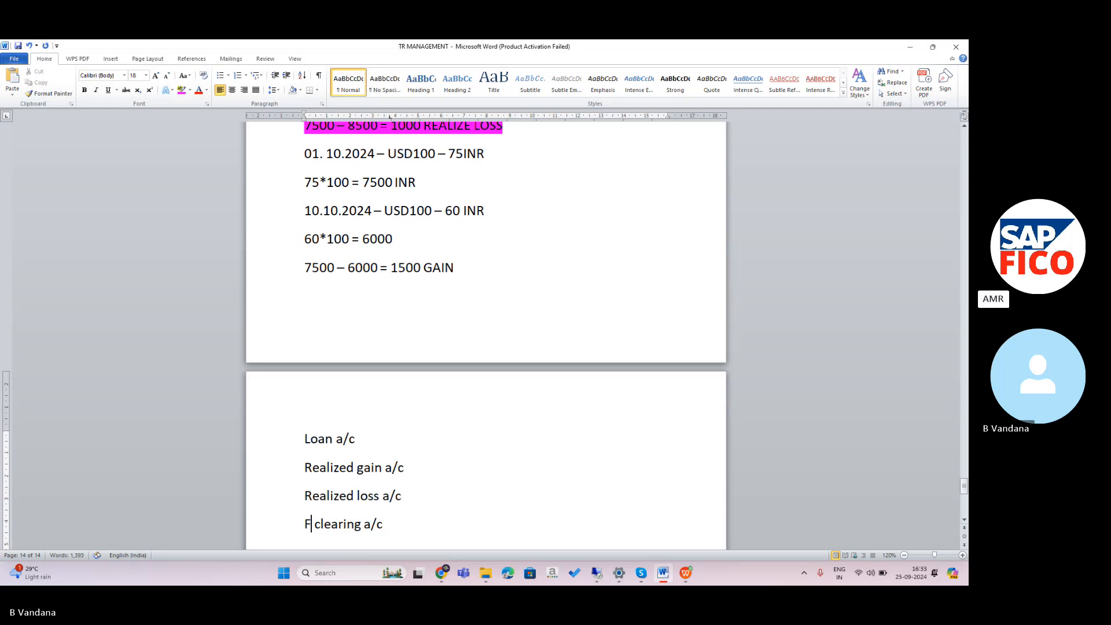
text(C)
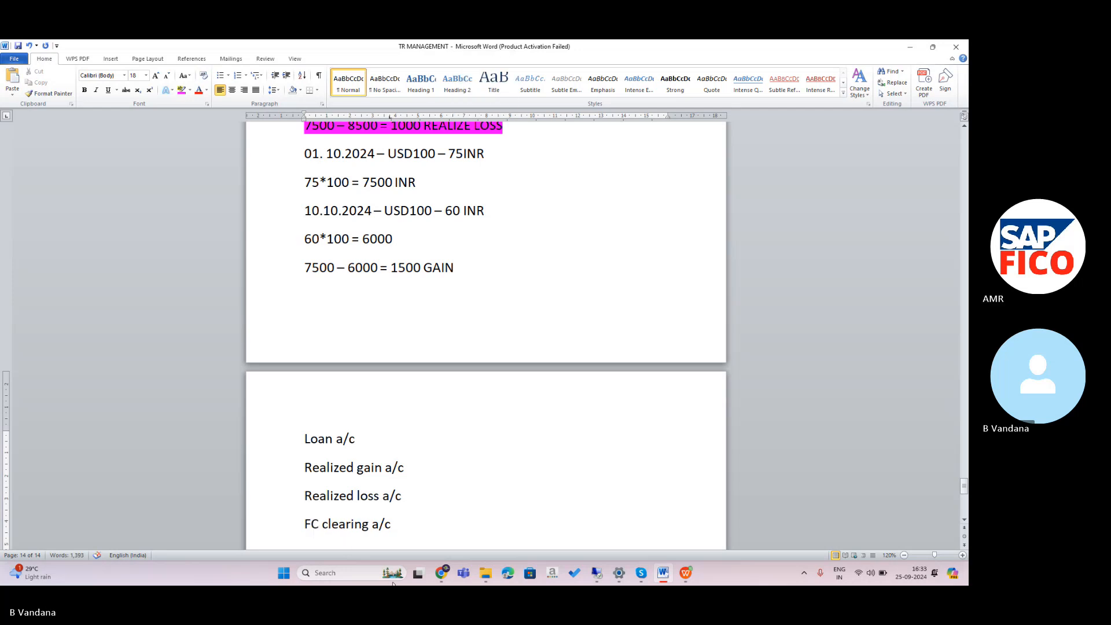
click(400, 521)
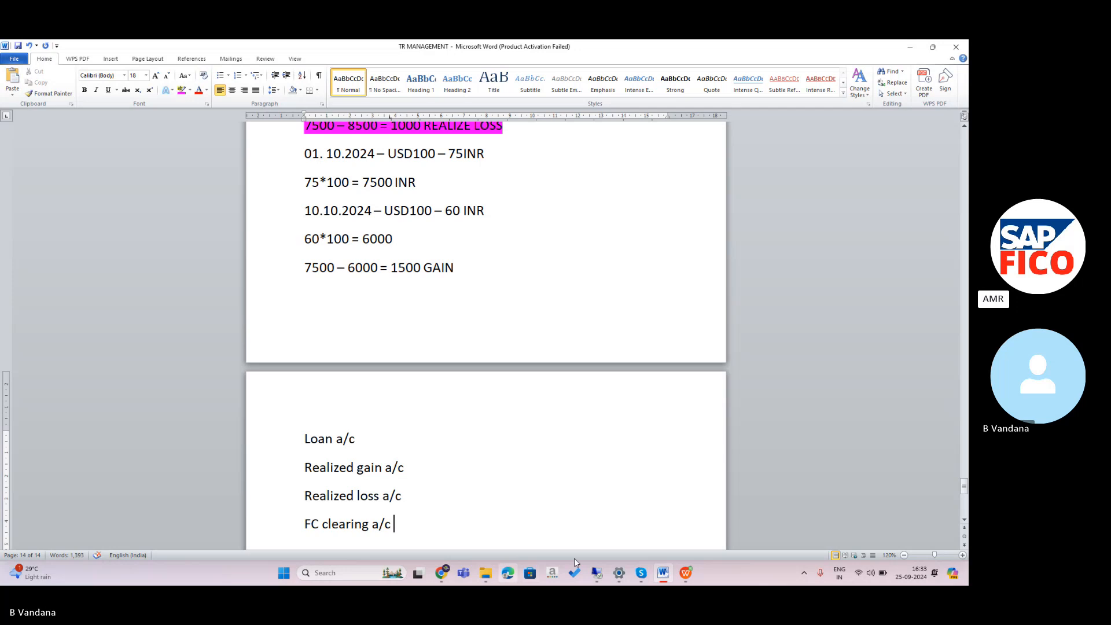
Back in SAP, run /NFS00 to open Edit G/L Account Centrally for company code NIPL.
click(599, 575)
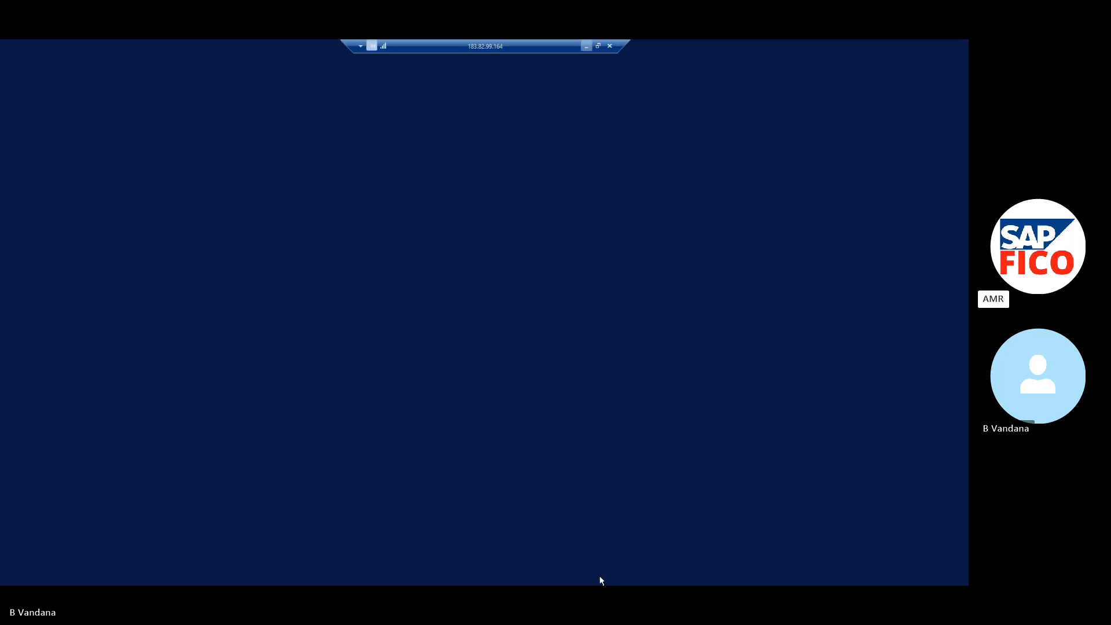
click(176, 81)
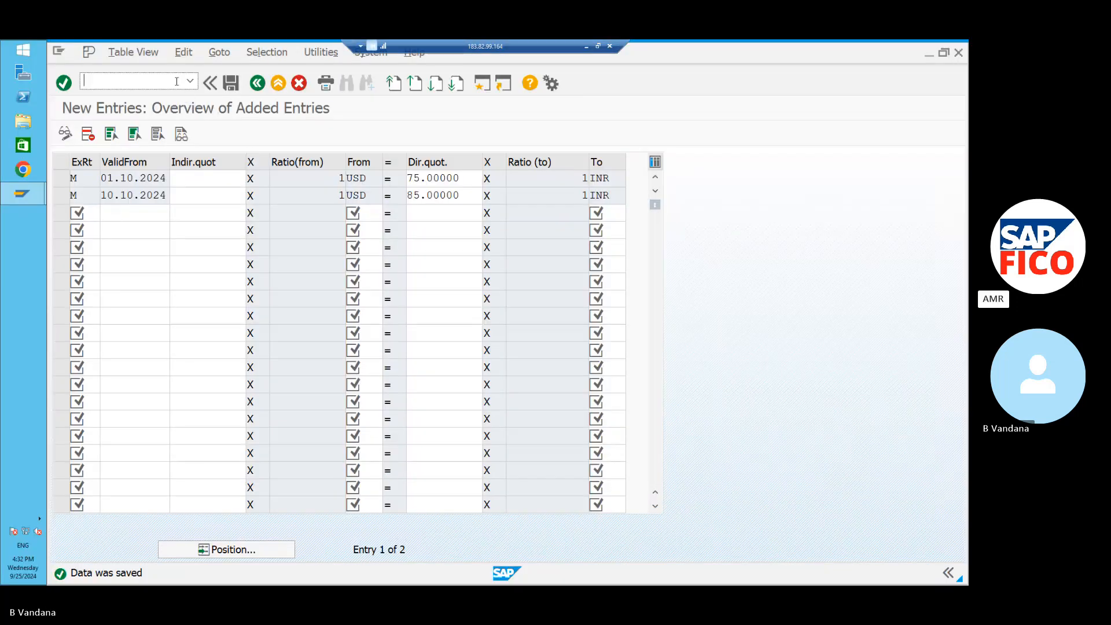
text(/NFS00)
key(Return)
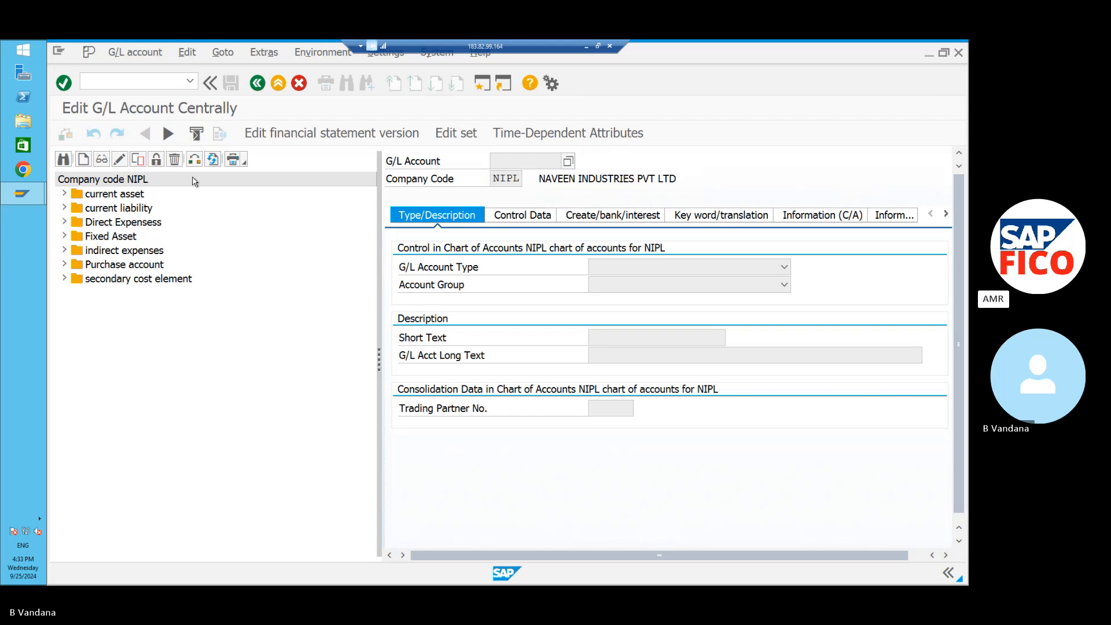
click(65, 250)
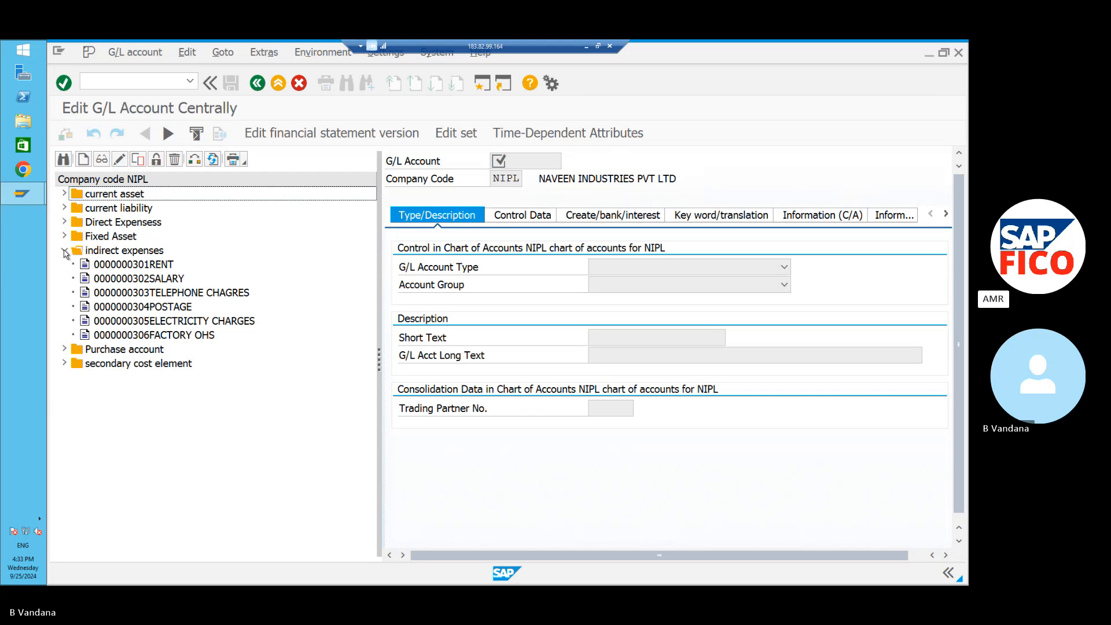
click(65, 250)
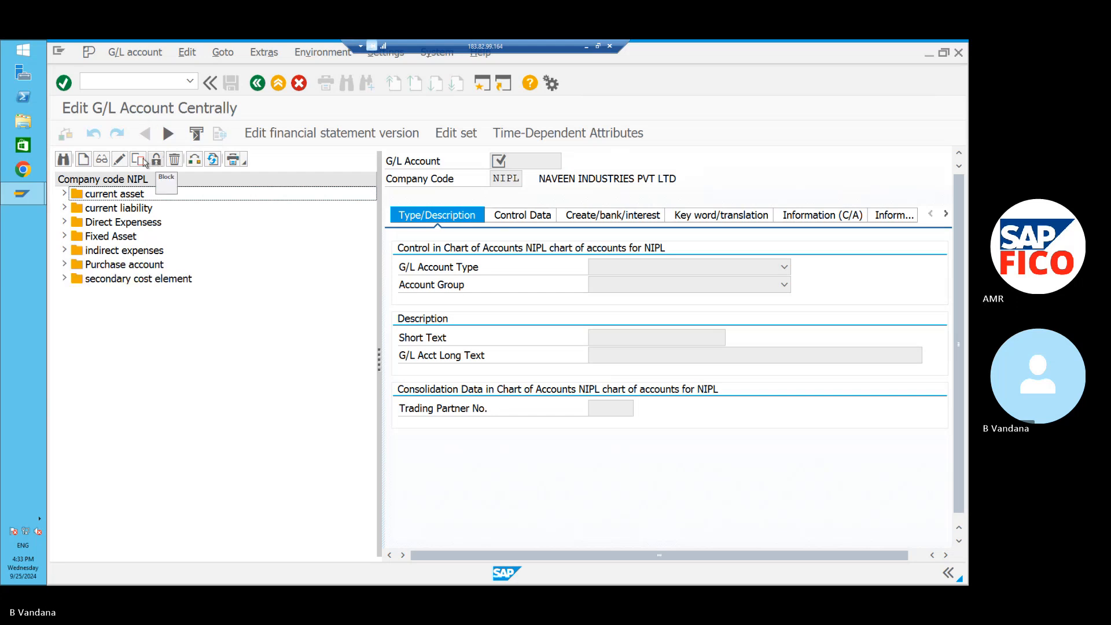
click(195, 159)
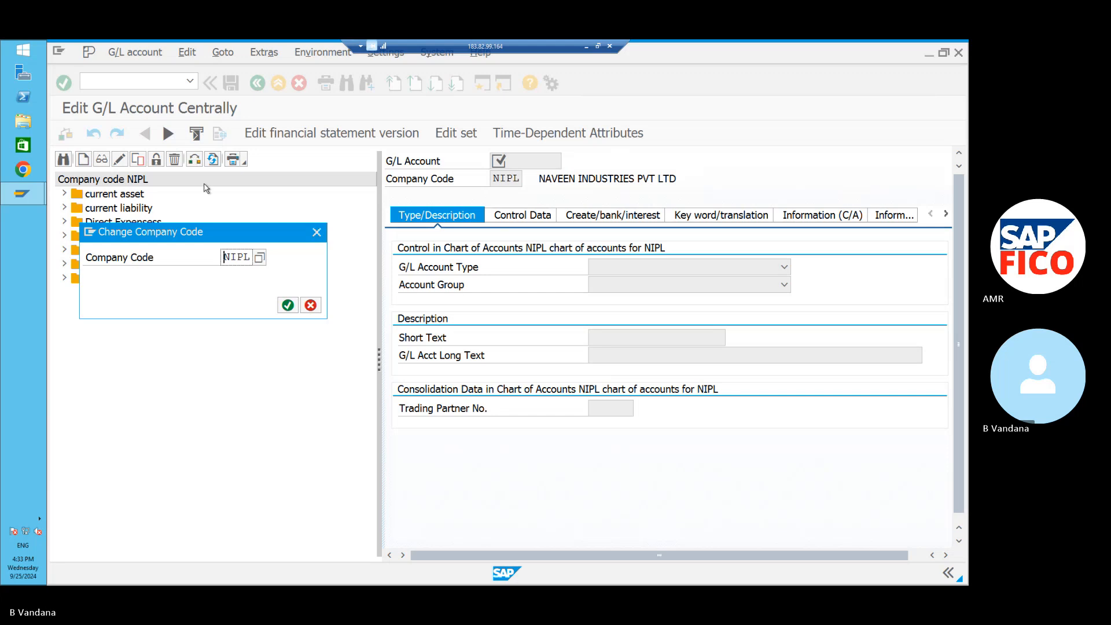
click(249, 257)
key(BackSpace)
key(BackSpace)
key(BackSpace)
key(BackSpace)
text(PO)
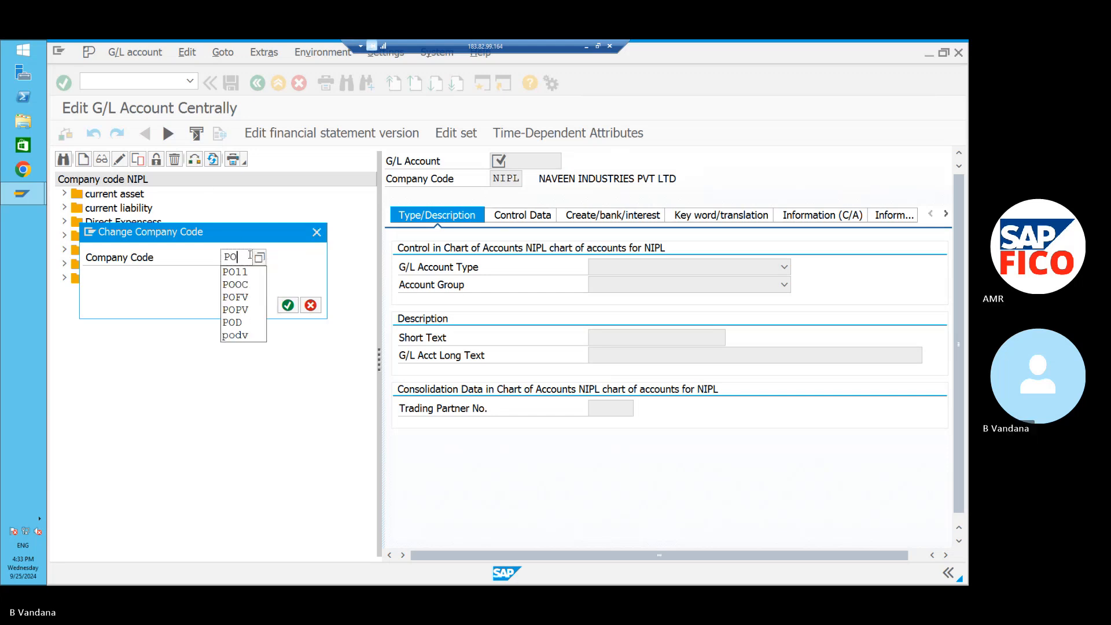
text(11)
click(287, 305)
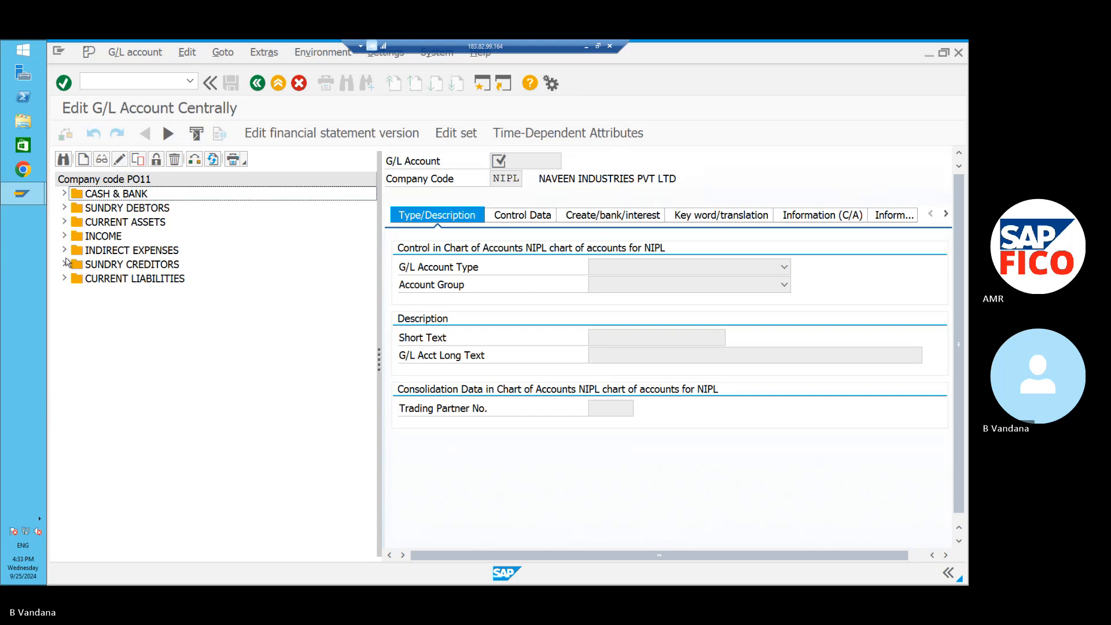
click(64, 264)
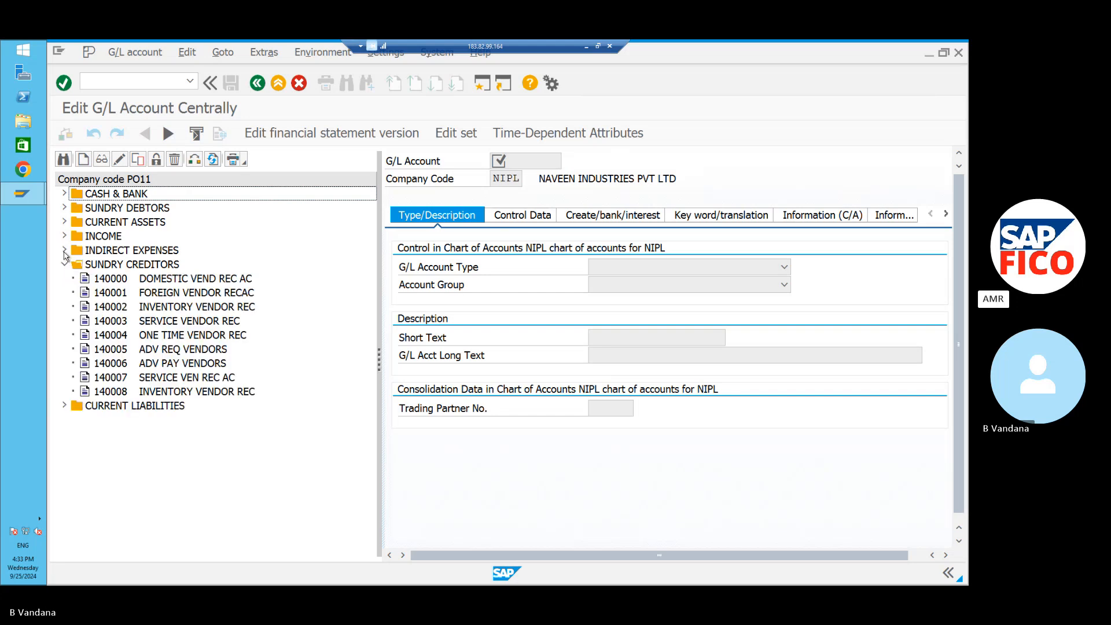
click(64, 265)
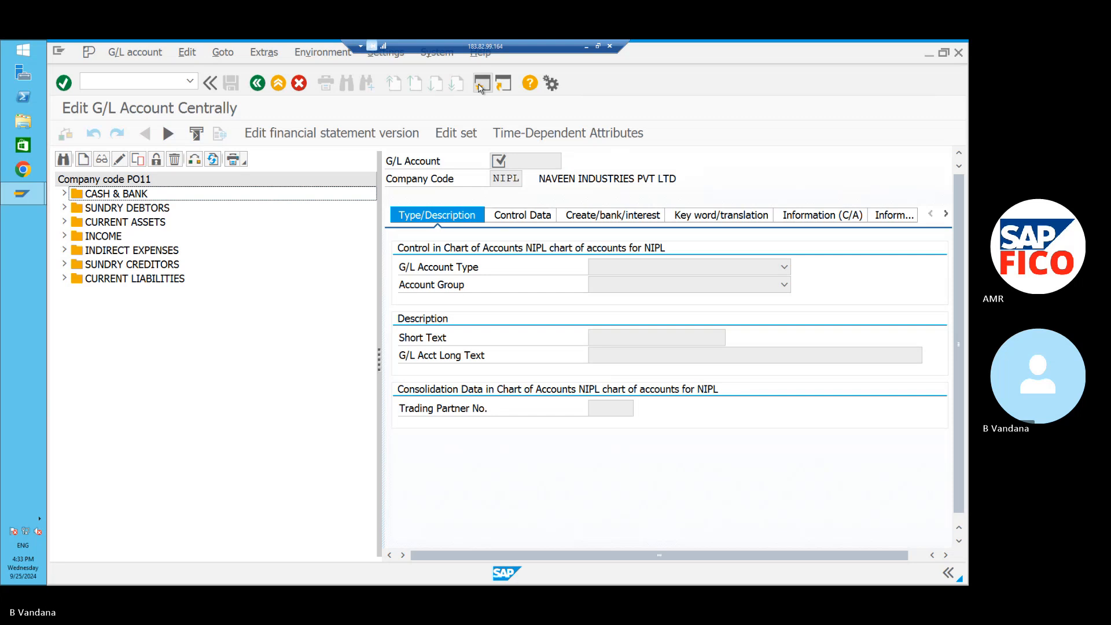
Run /NOBD4 and answer Yes to view the locked account group data.
click(284, 85)
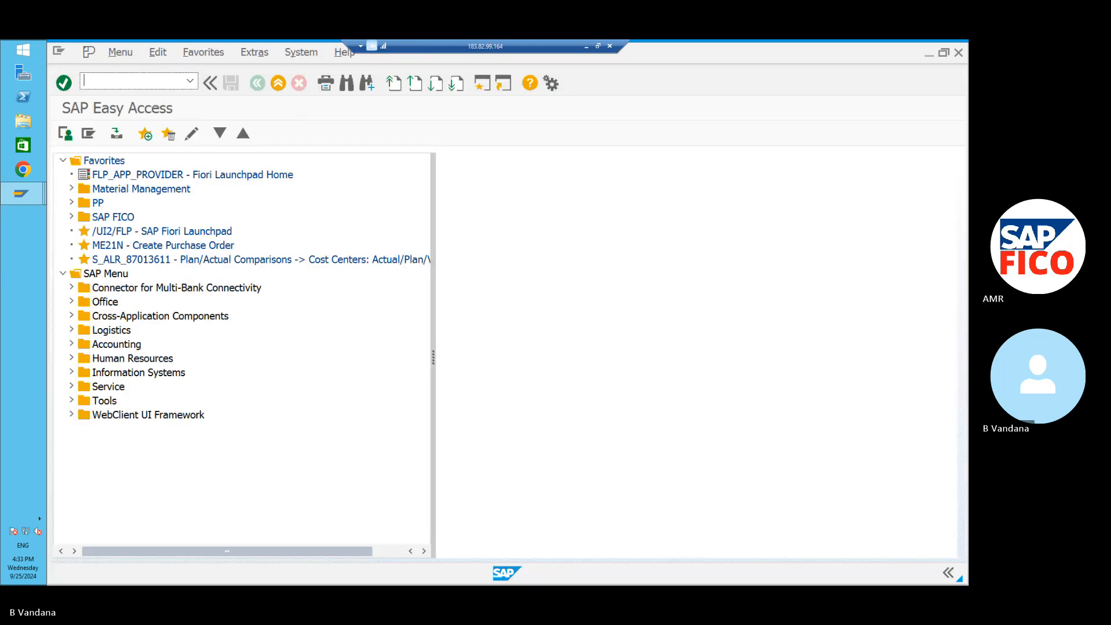
text(/NOBD4)
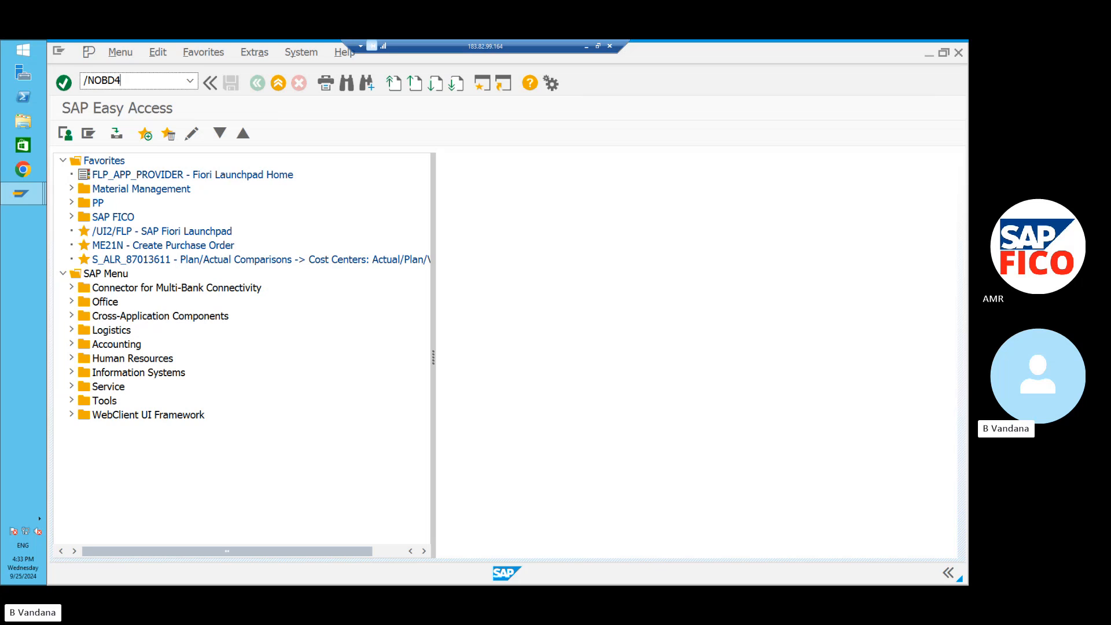
key(Return)
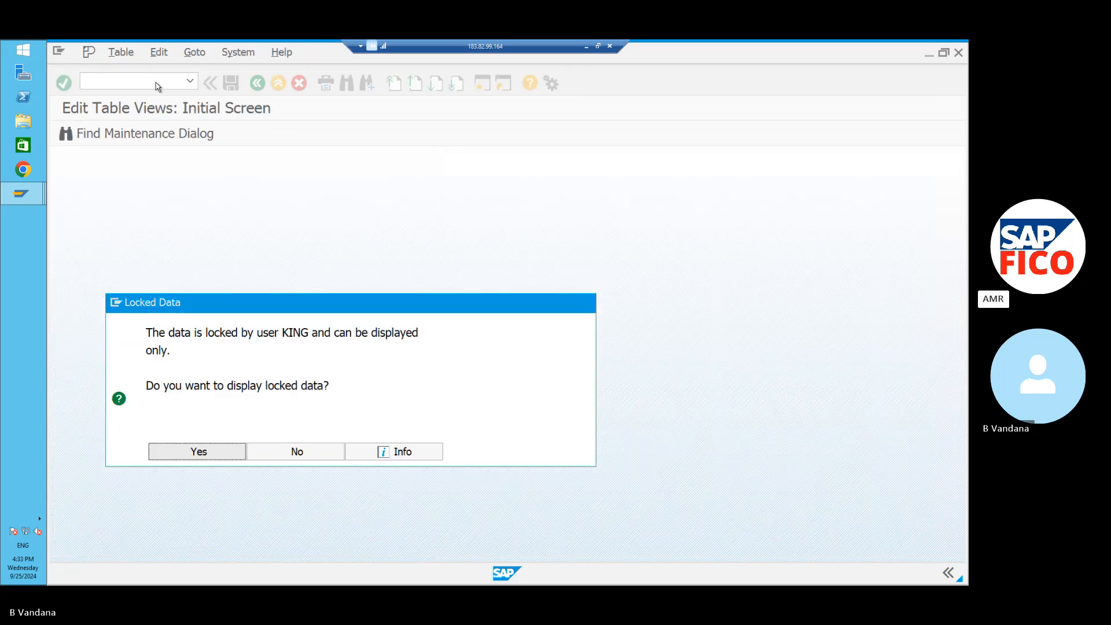
click(211, 450)
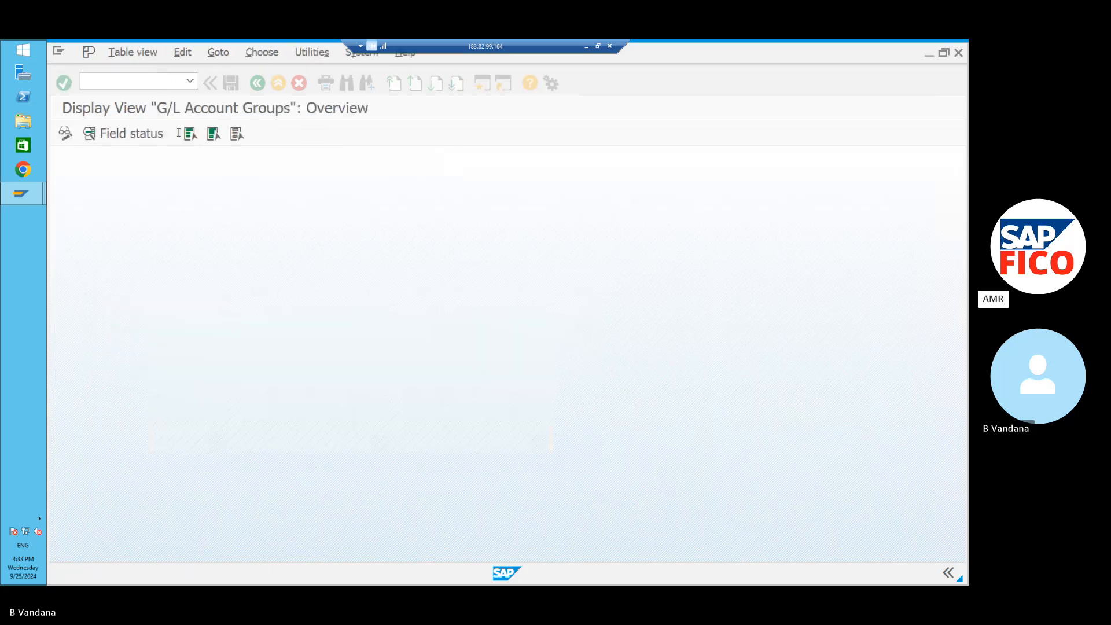
In SM12, with the user filter cleared, delete all 21 table locks.
text(/N)
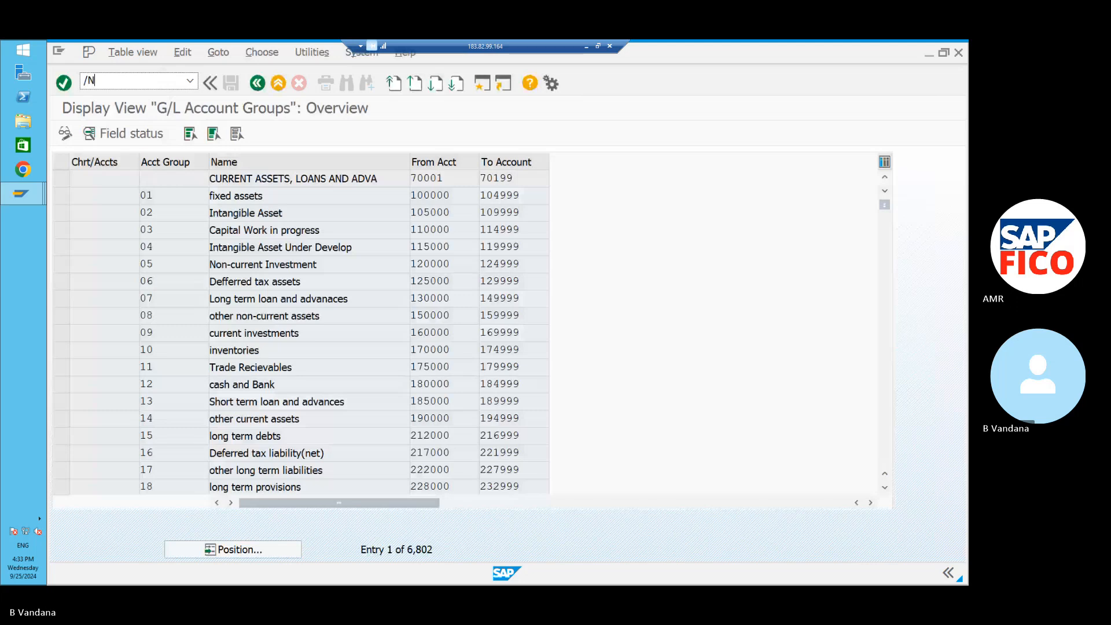
text(SM12)
key(Return)
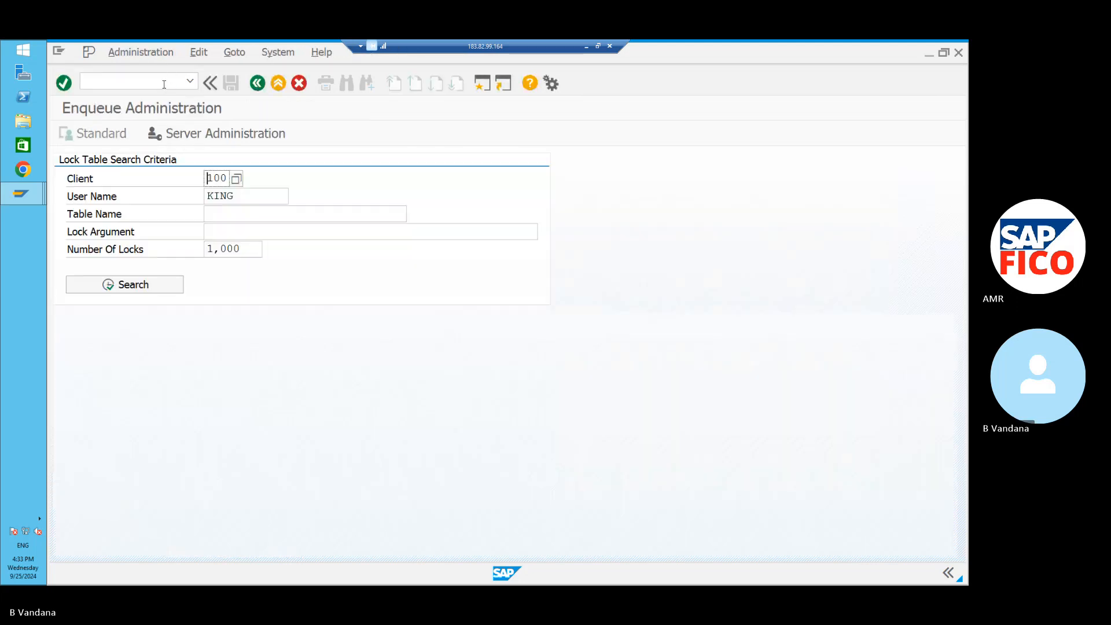
click(246, 198)
key(BackSpace)
key(BackSpace)
key(BackSpace)
key(BackSpace)
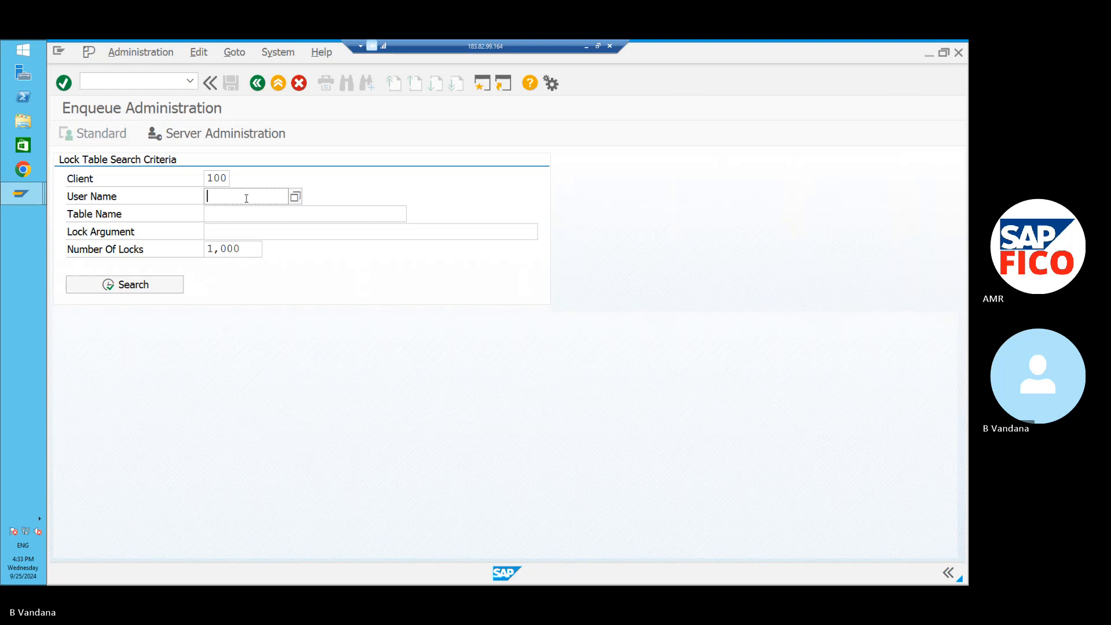
click(162, 283)
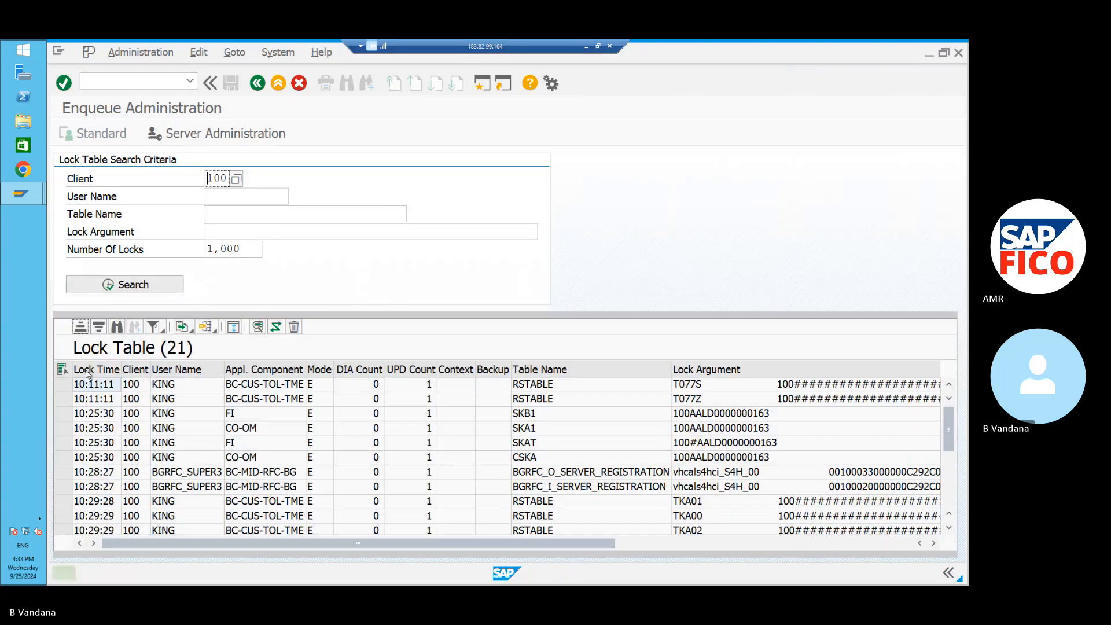
click(62, 369)
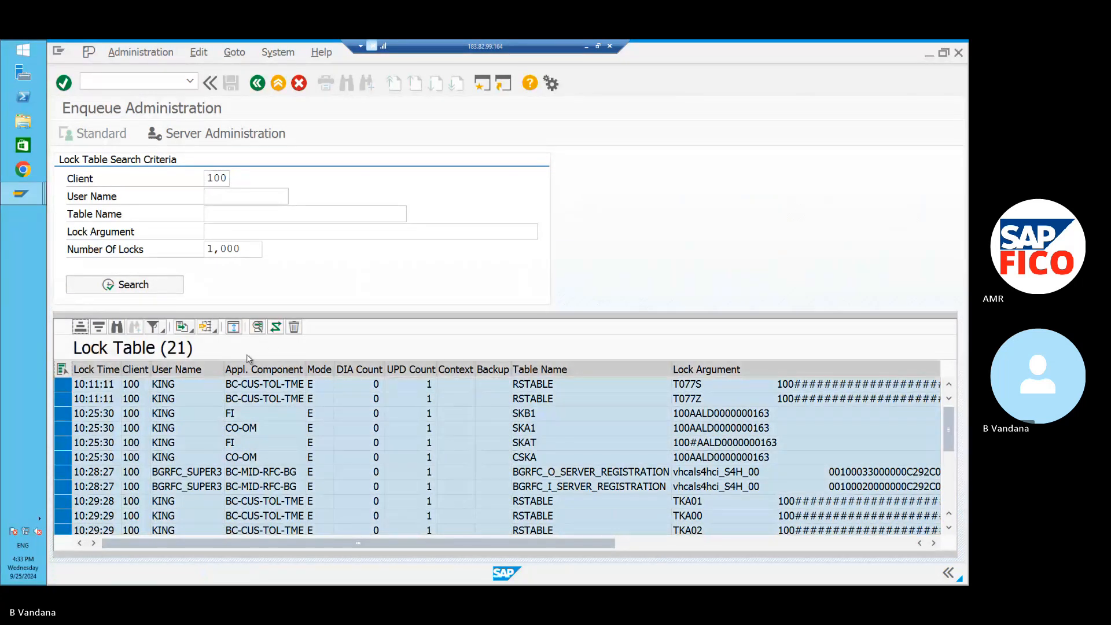
click(294, 327)
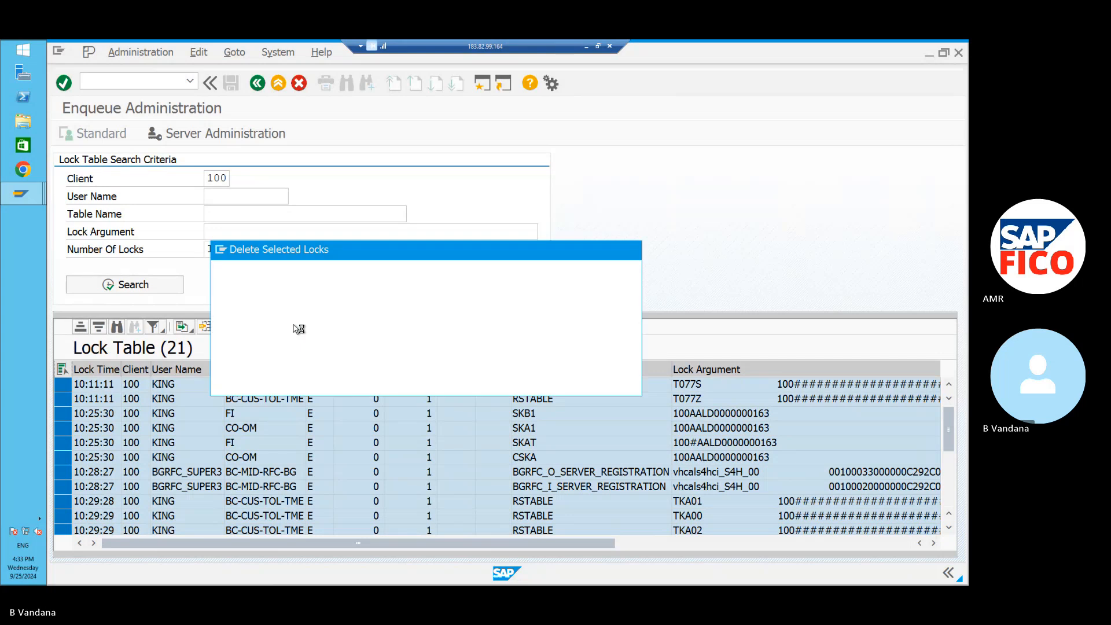
click(305, 382)
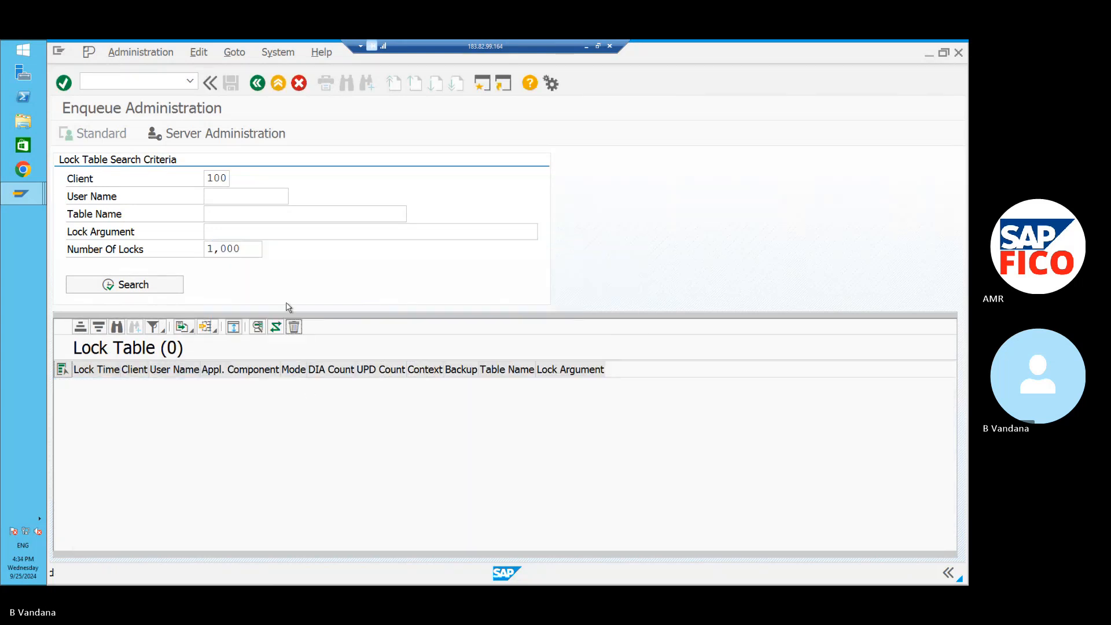
Reopen OBD4 in change mode and position the account groups list at chart POOC.
click(192, 80)
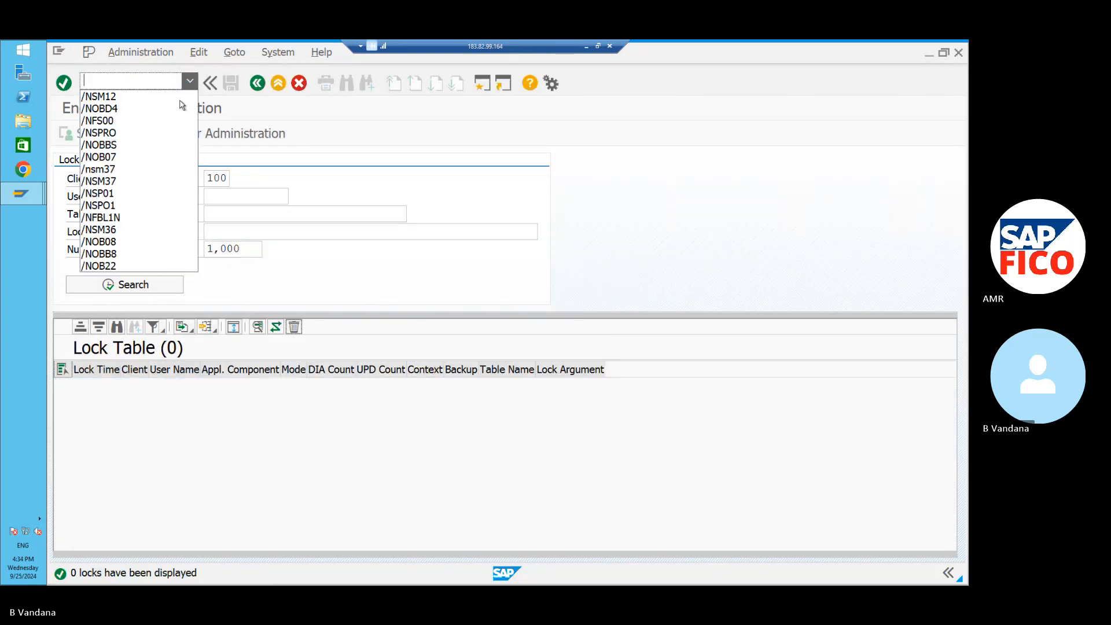
click(177, 107)
key(Return)
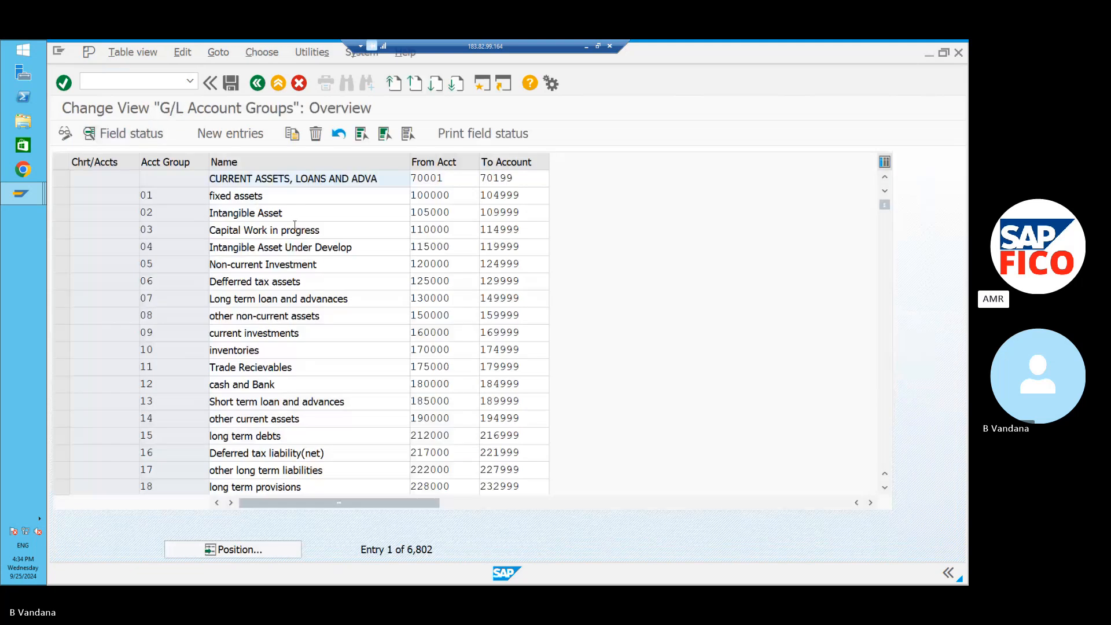
click(237, 550)
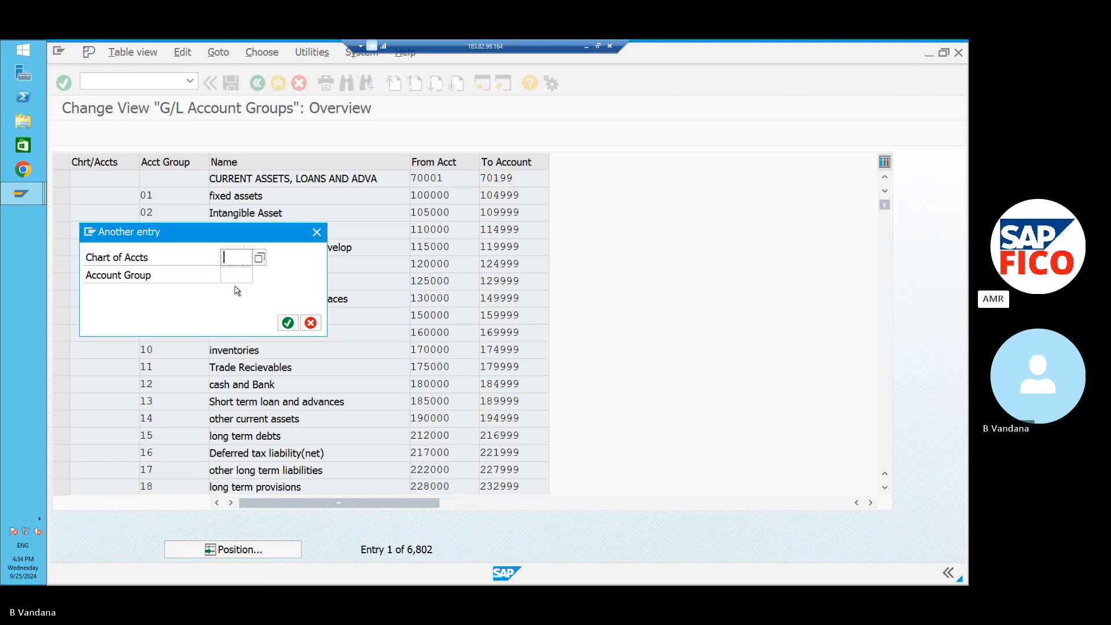
text(POO)
text(C)
key(Return)
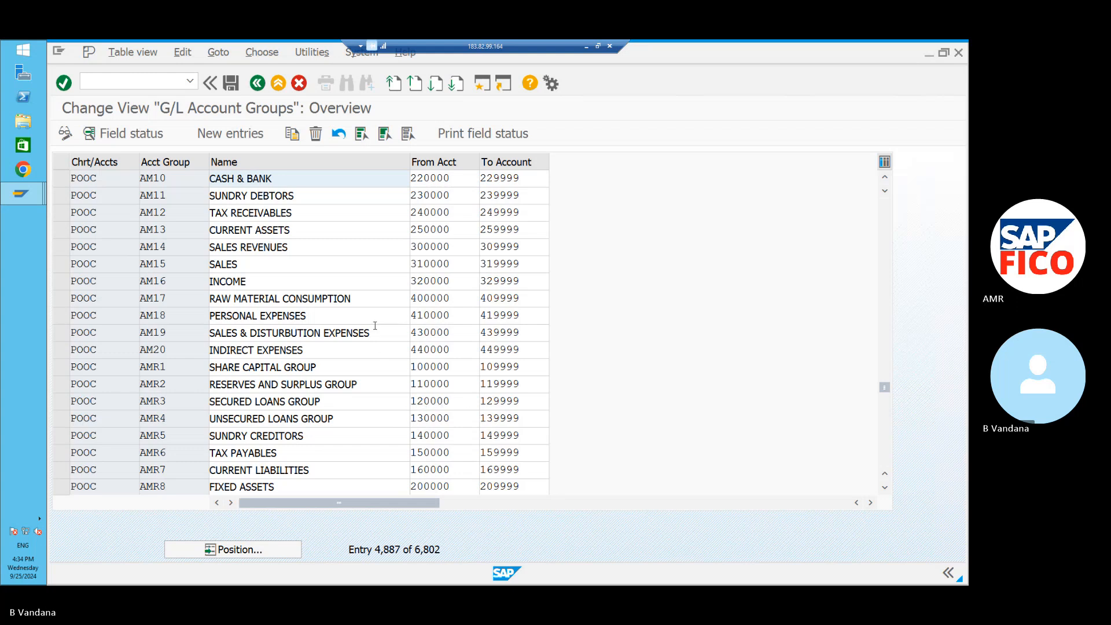
Start creating G/L account 120000 in company code PO11 instead of NIPL.
click(21, 198)
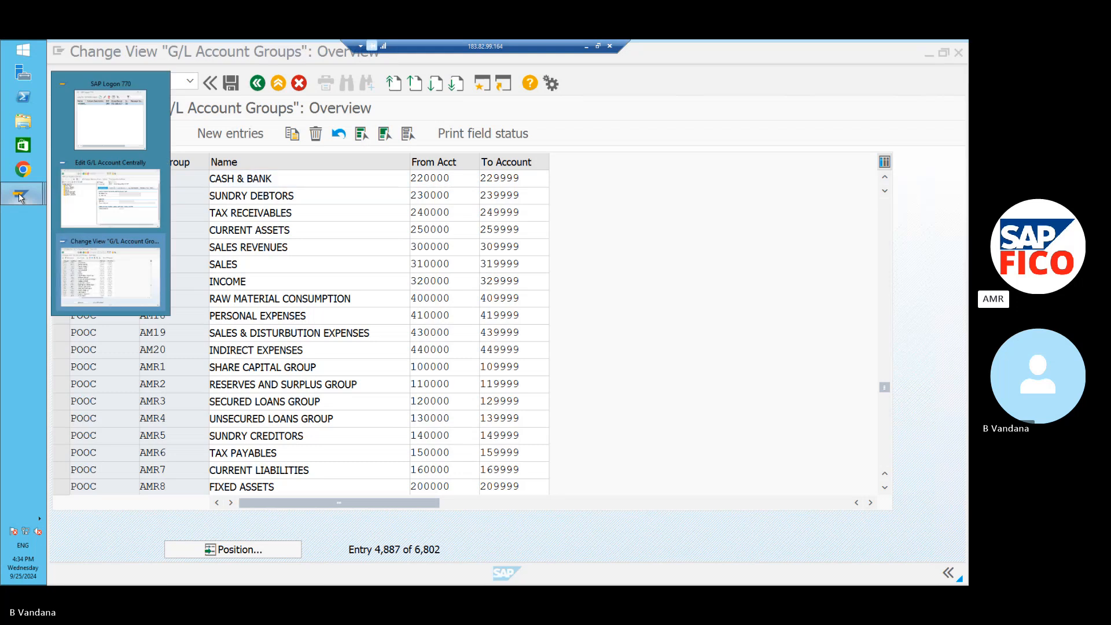
click(118, 211)
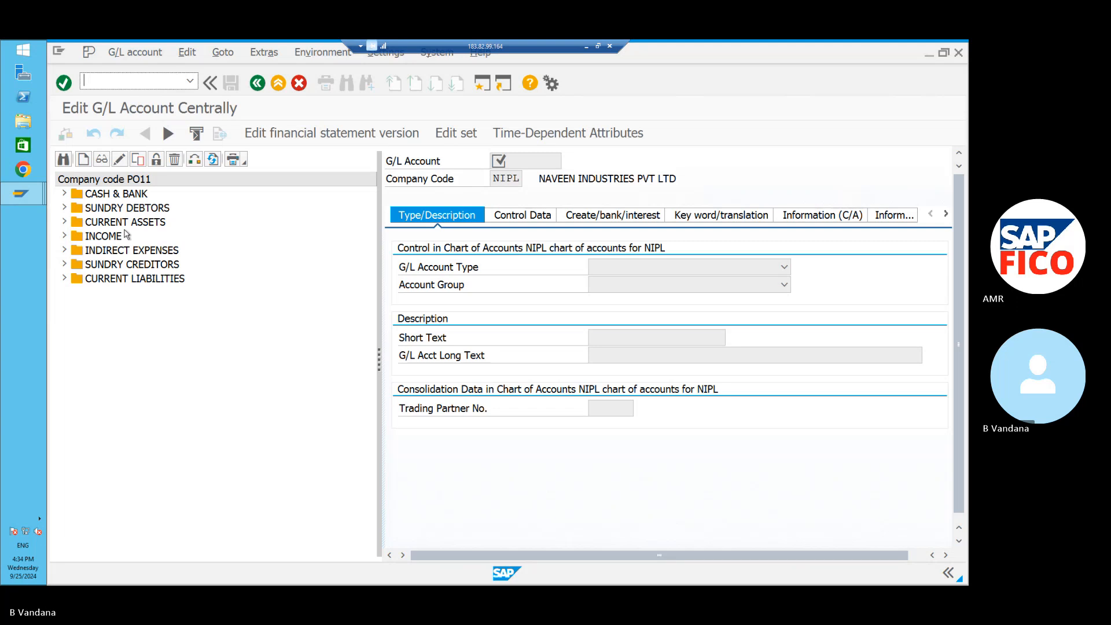
click(83, 159)
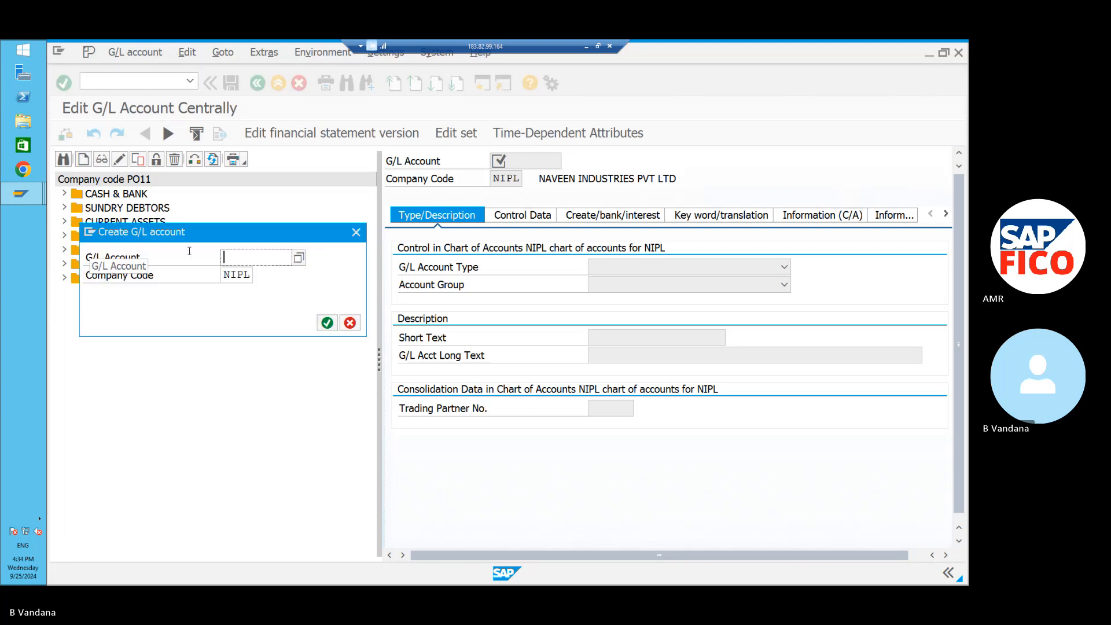
text(12)
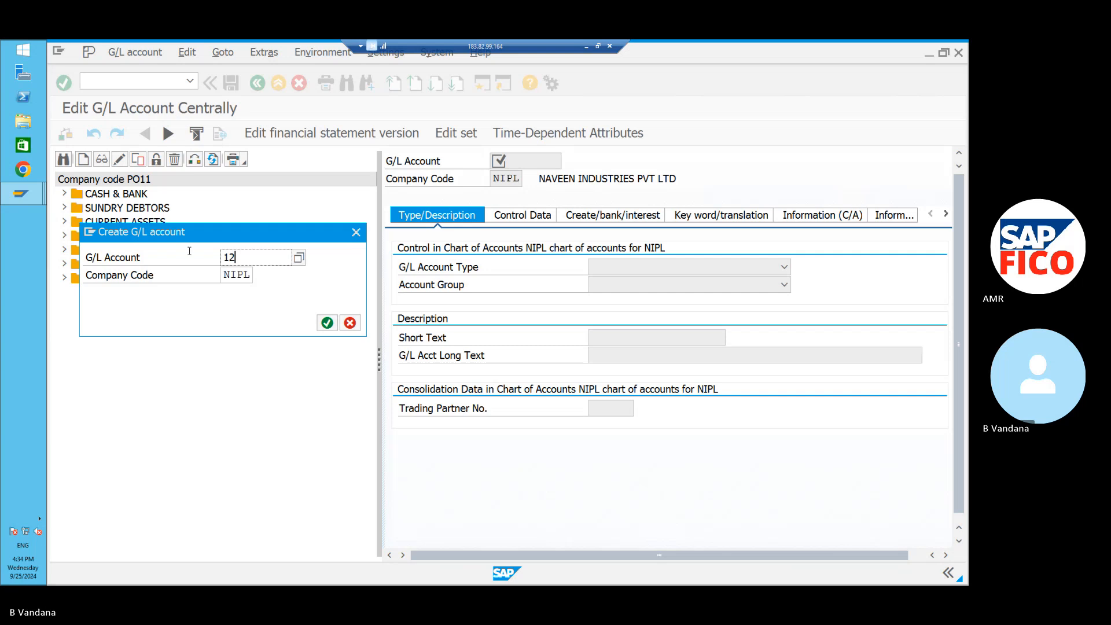
text(0000)
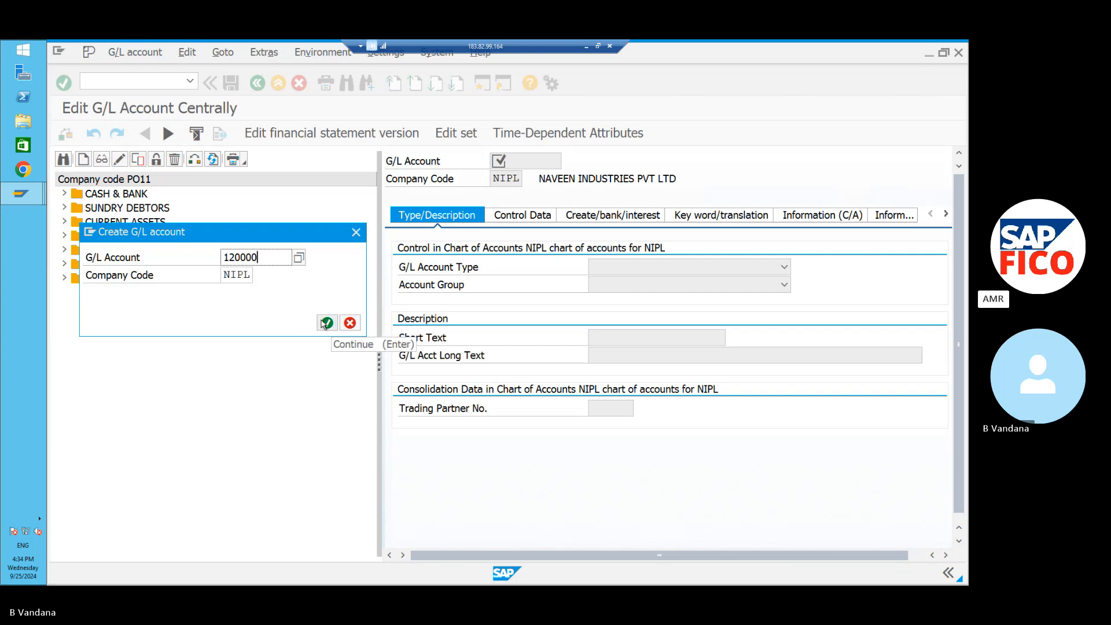
click(251, 273)
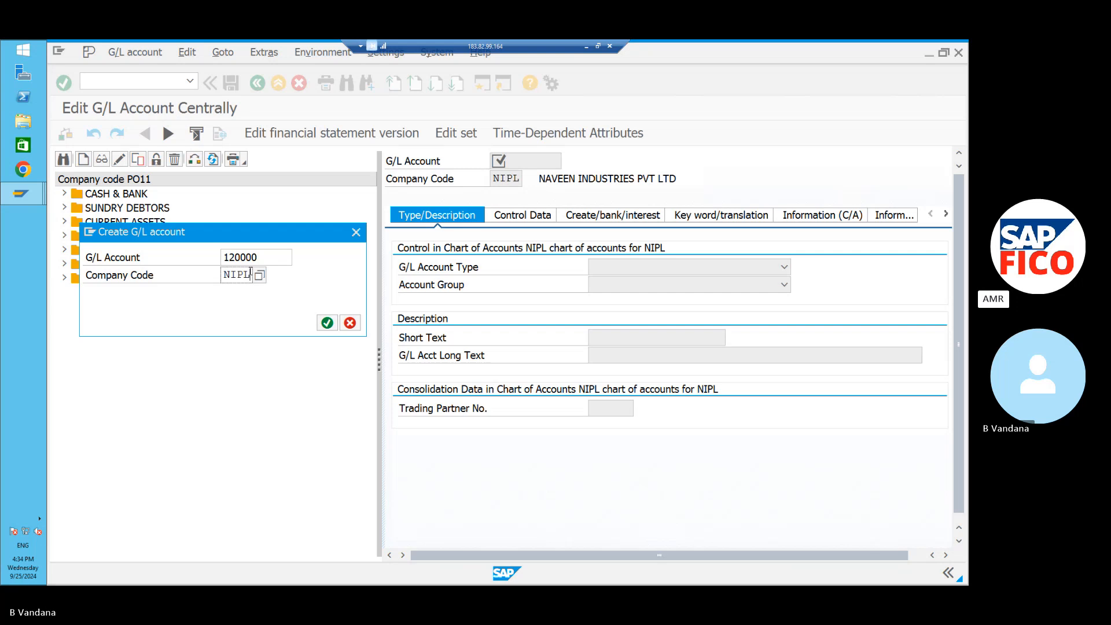
key(BackSpace)
key(BackSpace)
key(BackSpace)
key(BackSpace)
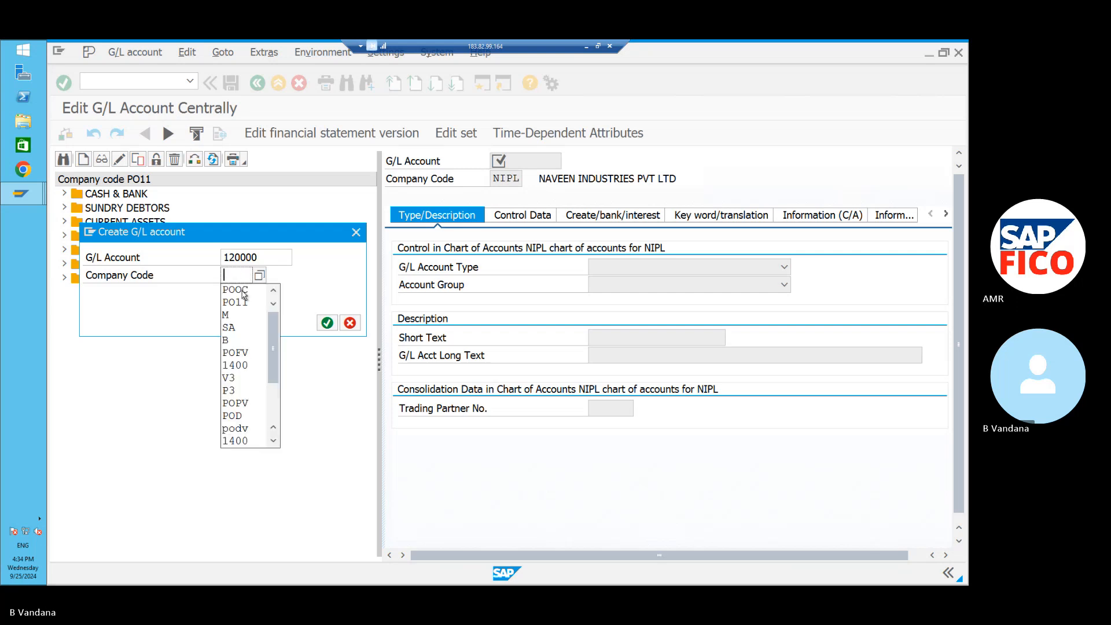
text(PO11)
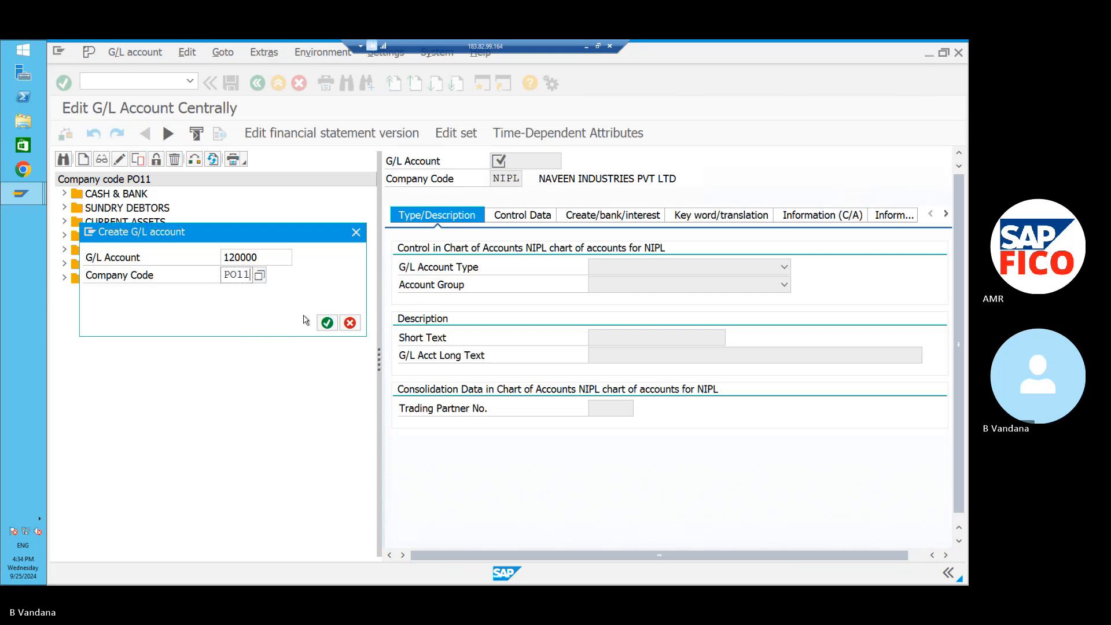
click(327, 323)
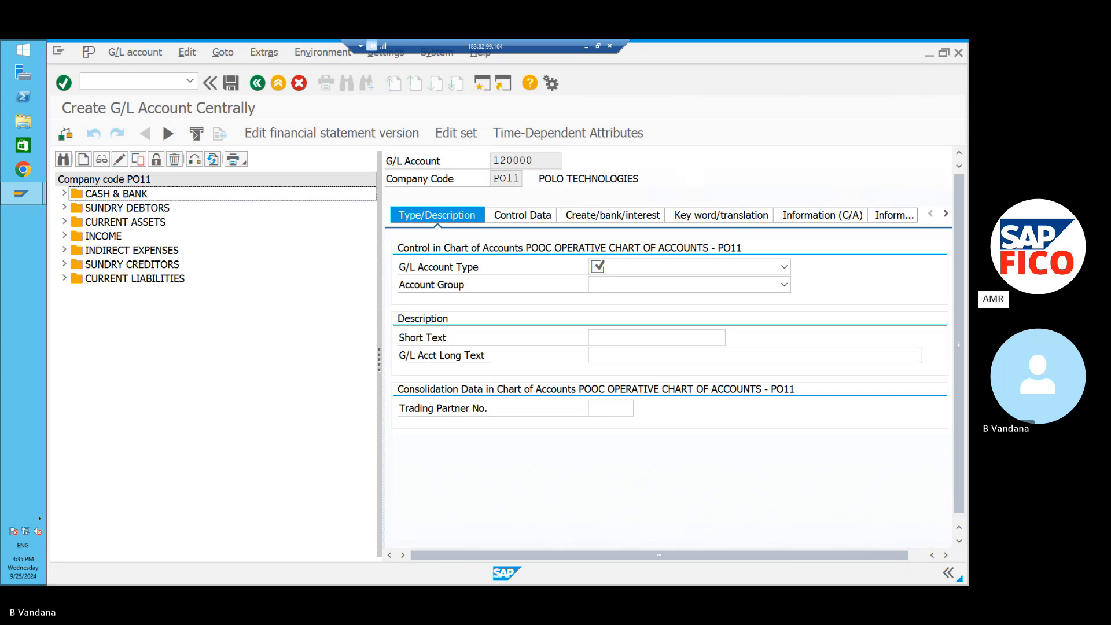
Make account 120000 a Balance Sheet Account in group AMR3 with short and long text LOAN AC.
click(784, 266)
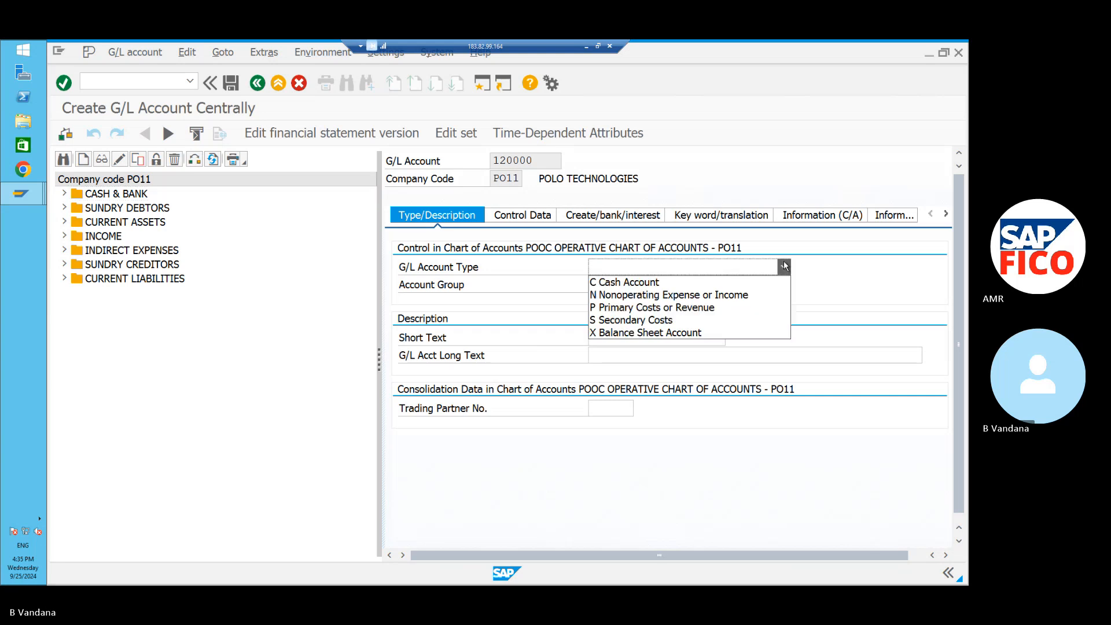
click(774, 332)
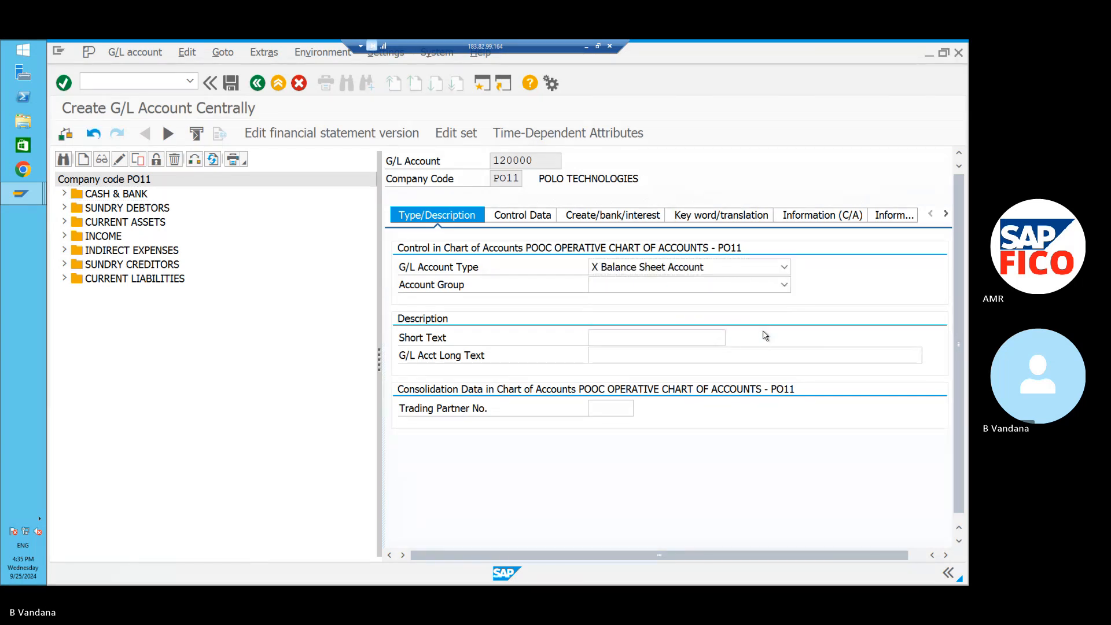
click(781, 285)
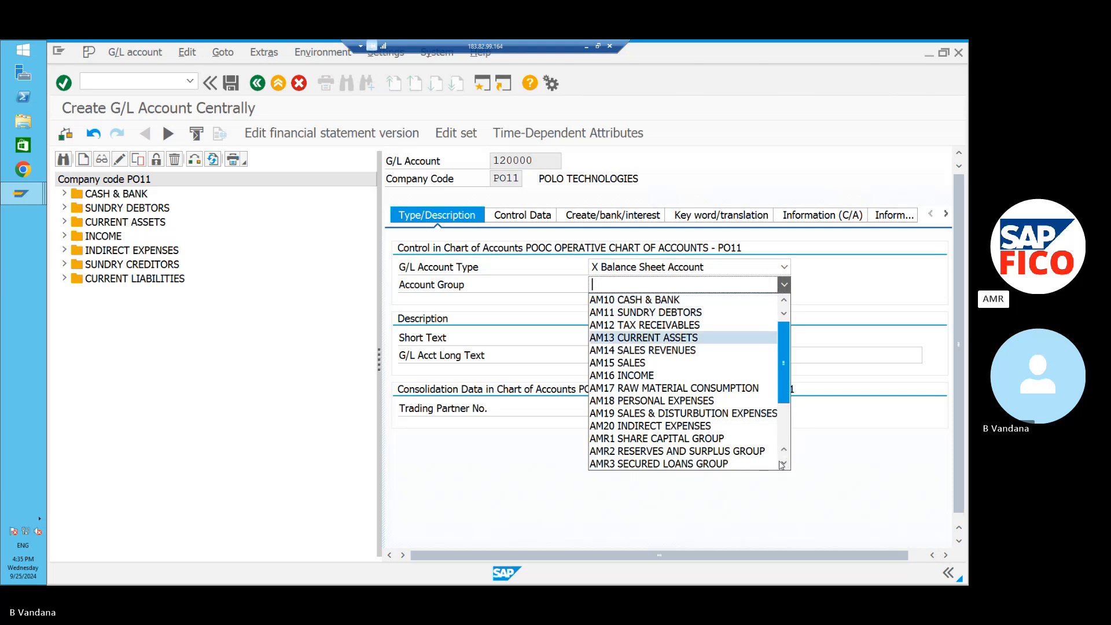
click(755, 469)
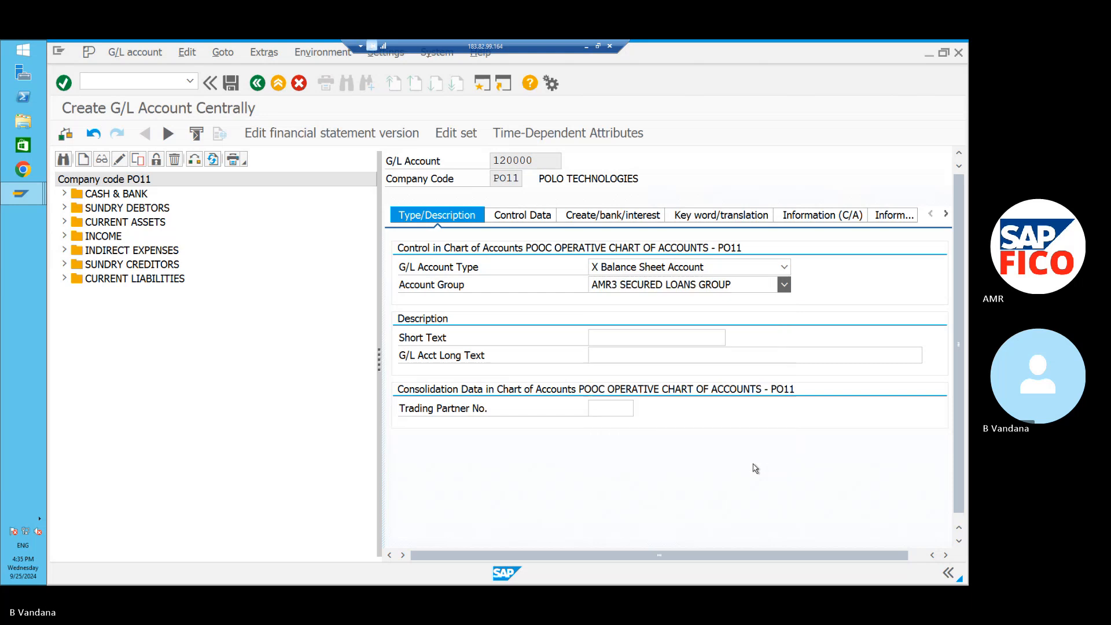
click(685, 333)
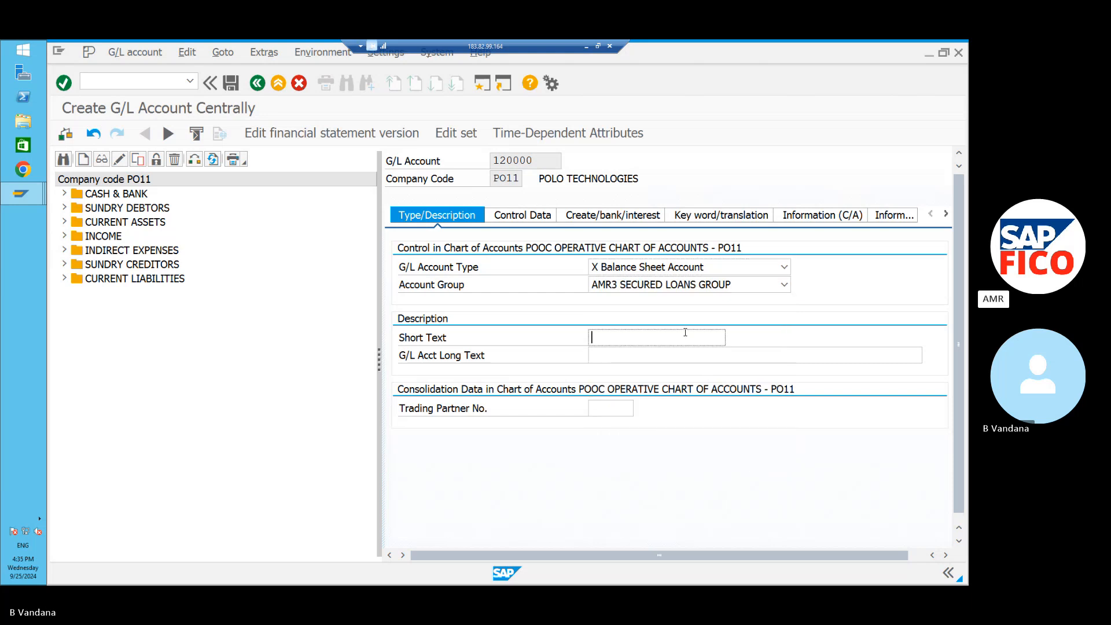
text(LOAN )
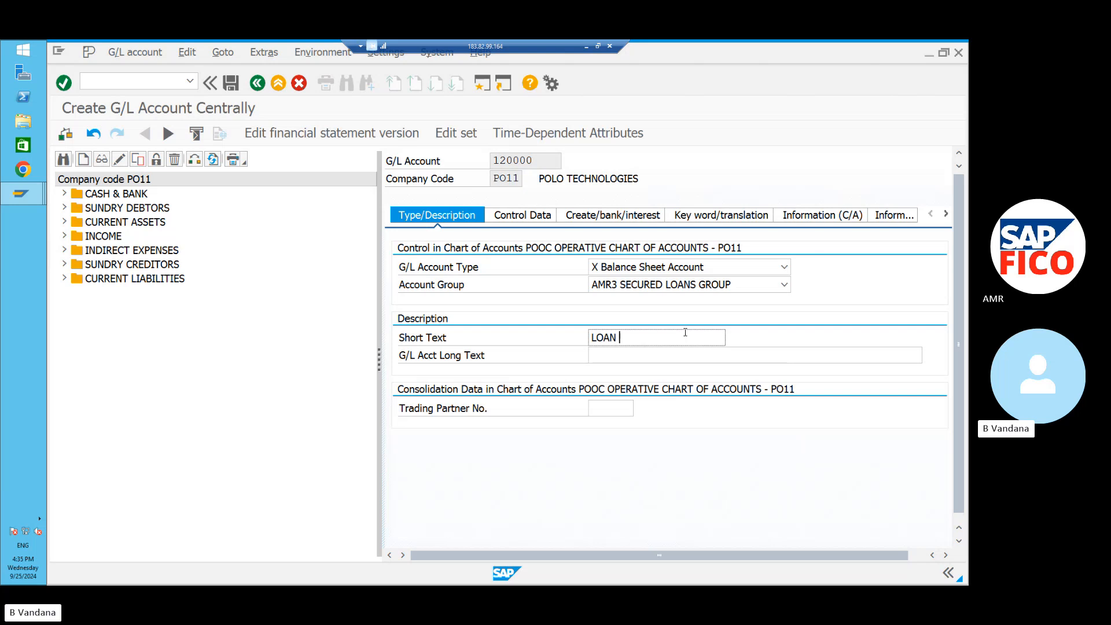
text(AC)
click(665, 356)
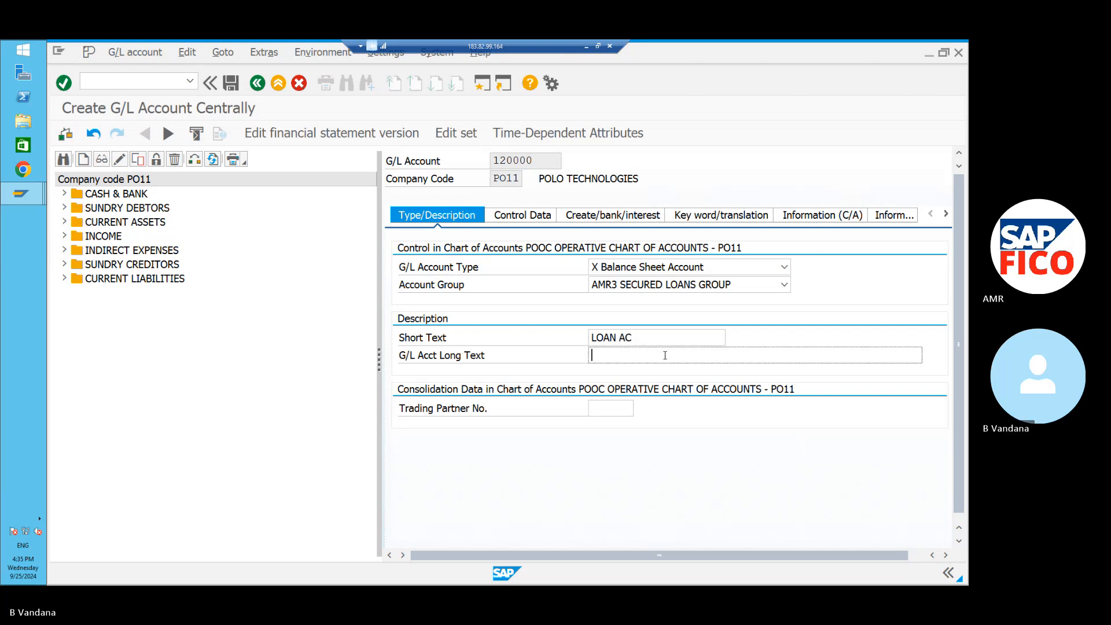
text(LOAN AC)
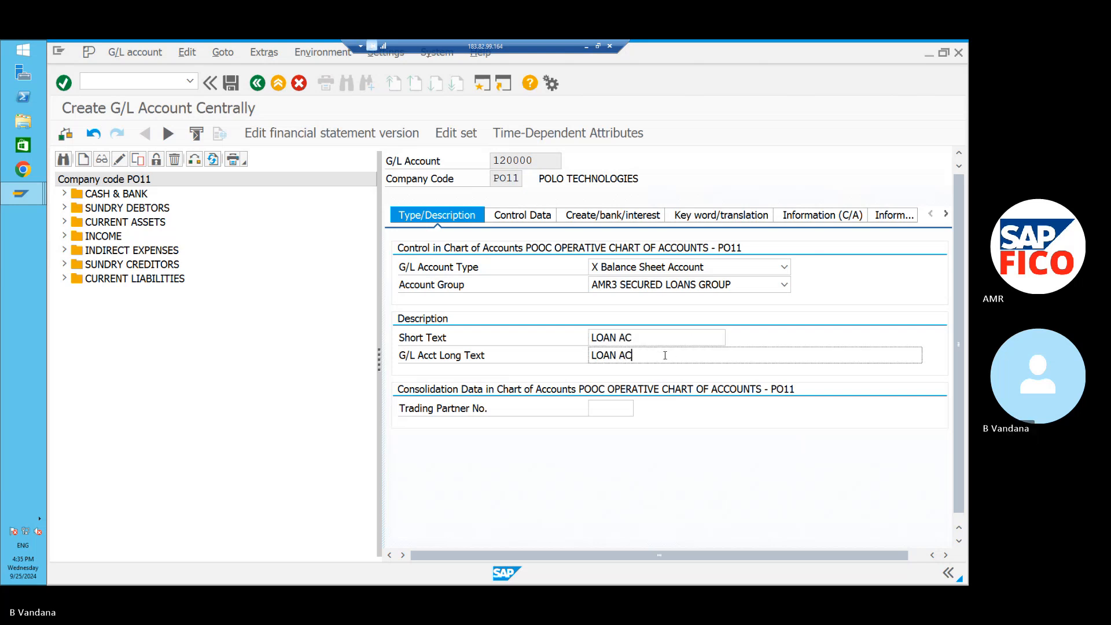
click(538, 223)
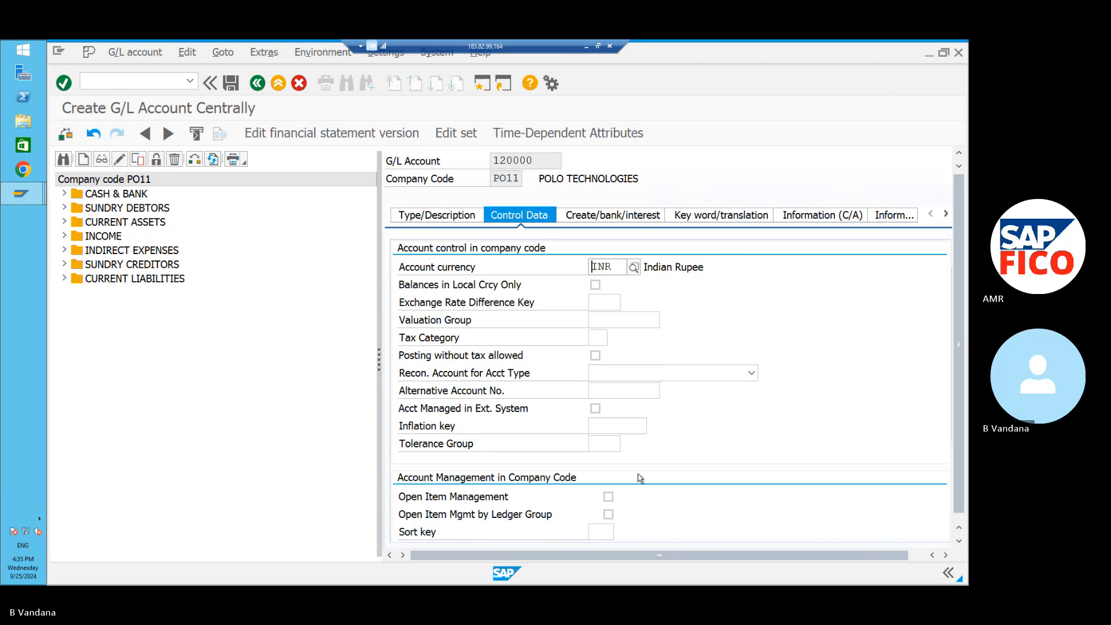
Give account 120000 open item management, sort key 001 and field status group G001, then save.
click(608, 496)
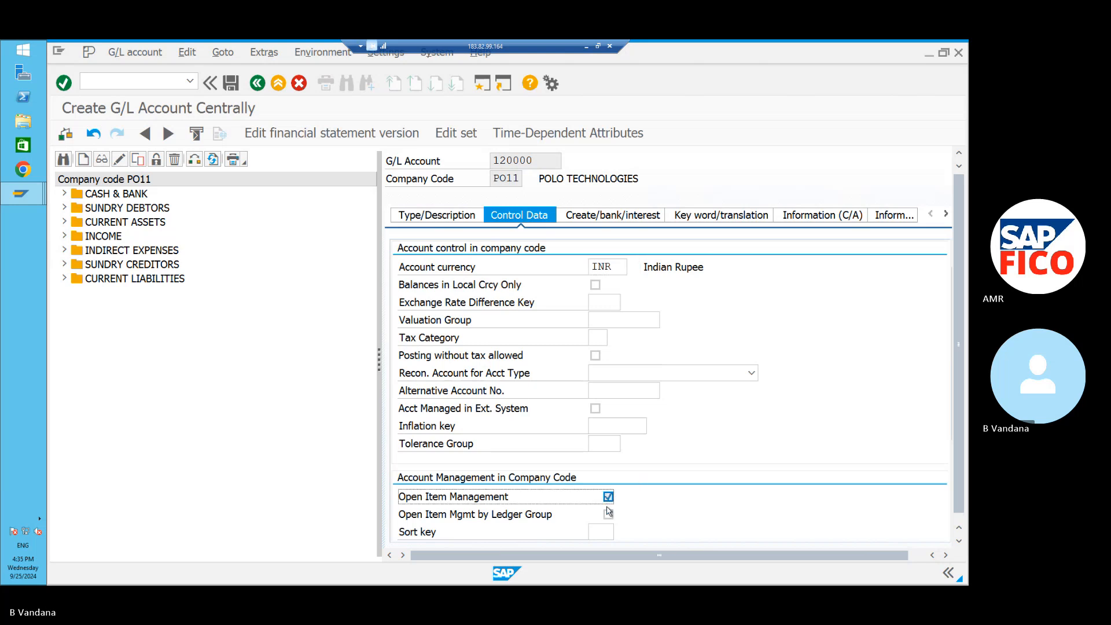
click(604, 533)
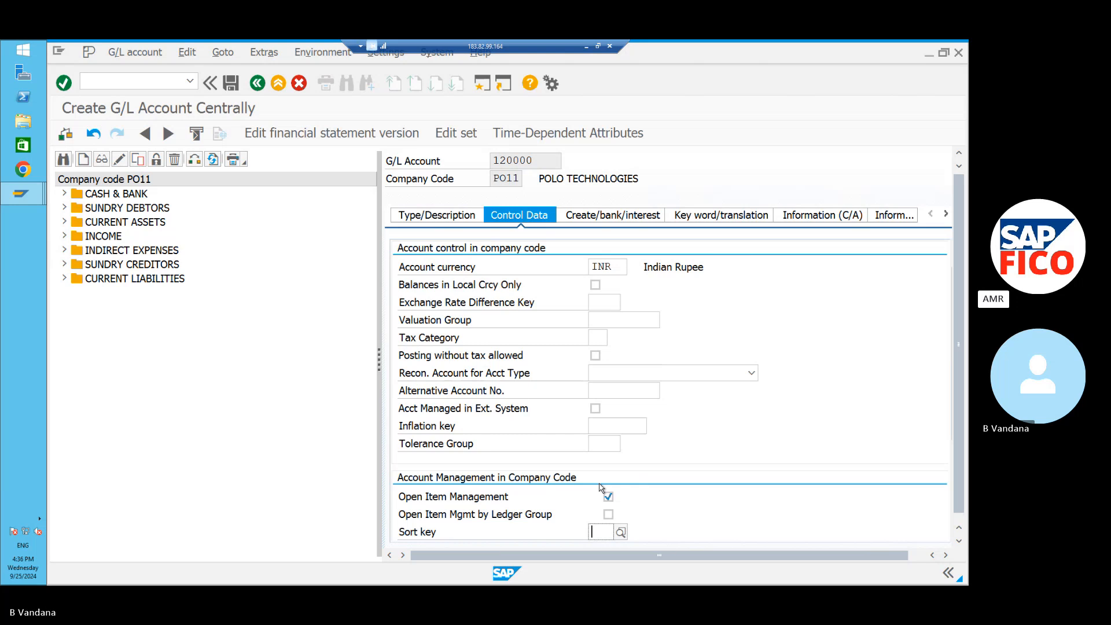
text(0)
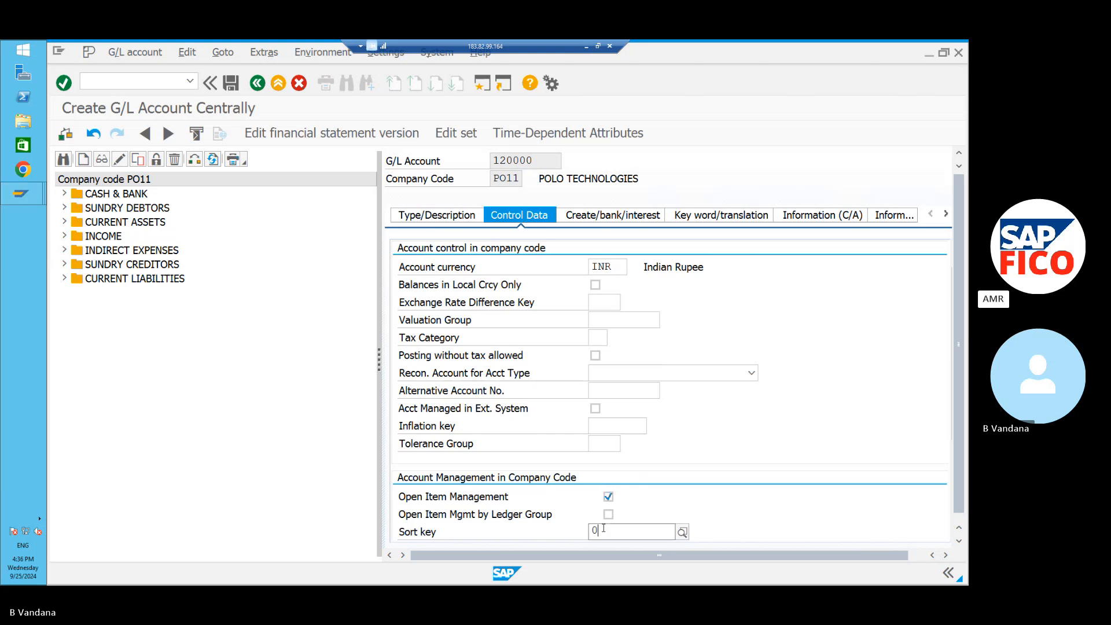
text(01)
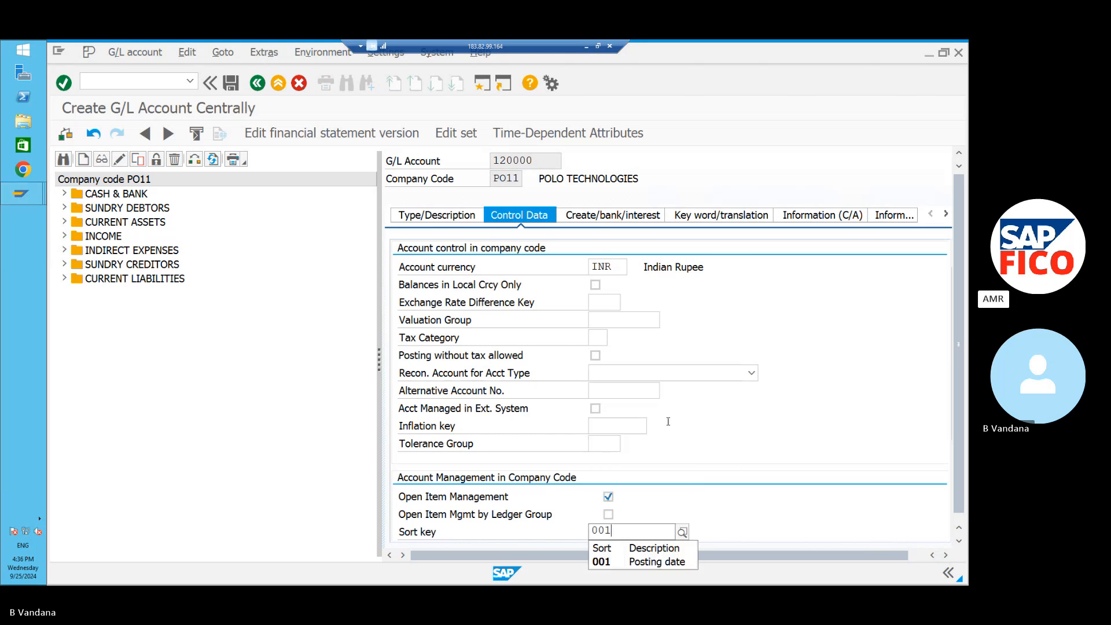
click(606, 220)
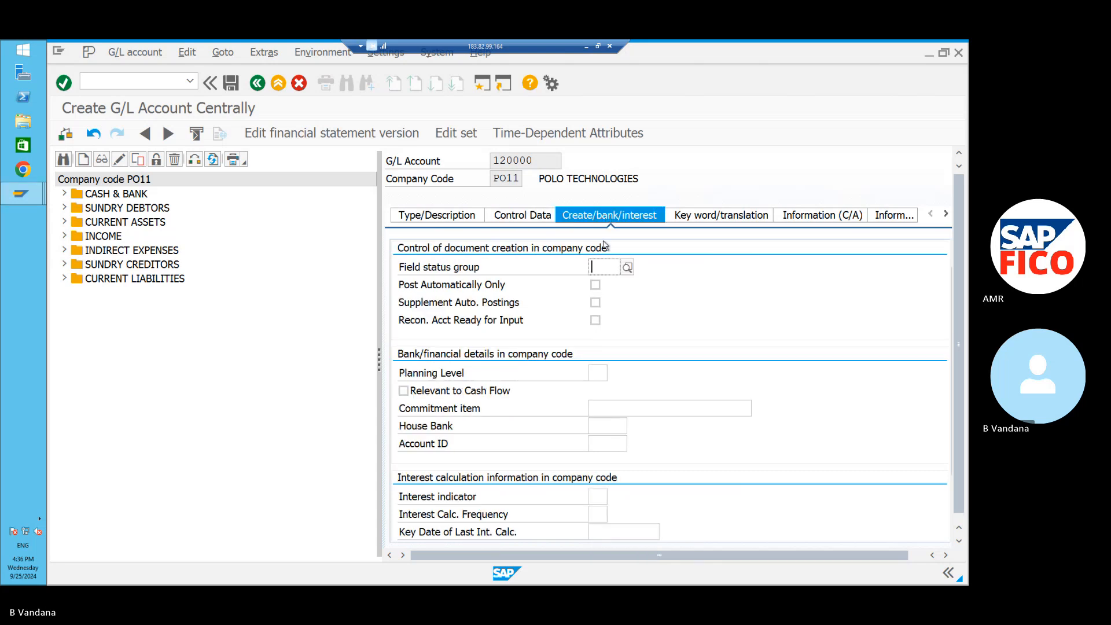
click(627, 267)
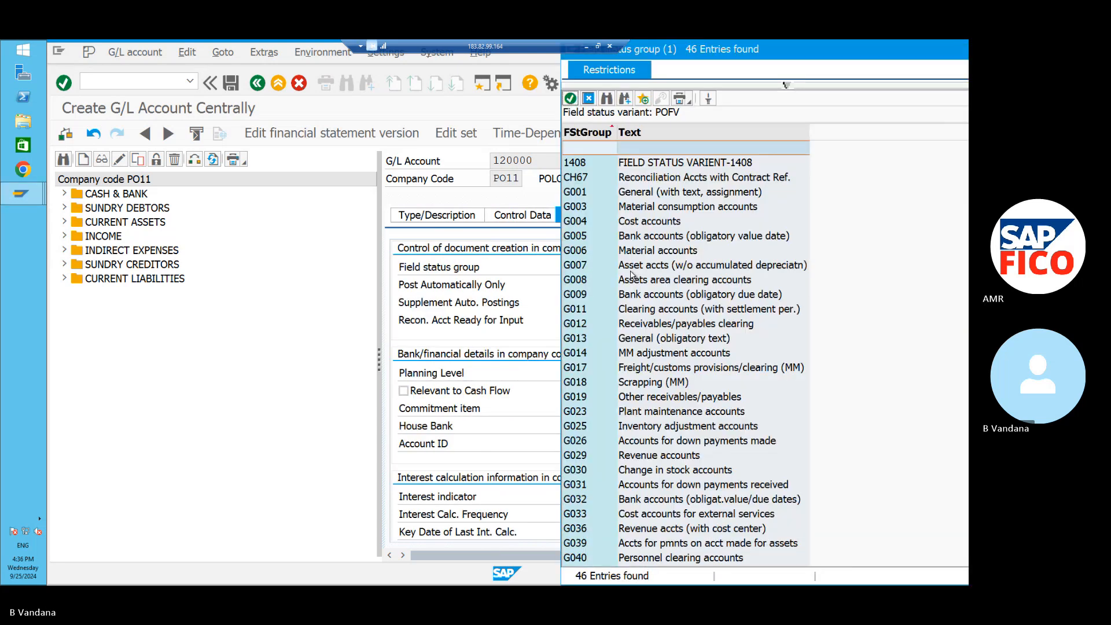
click(632, 196)
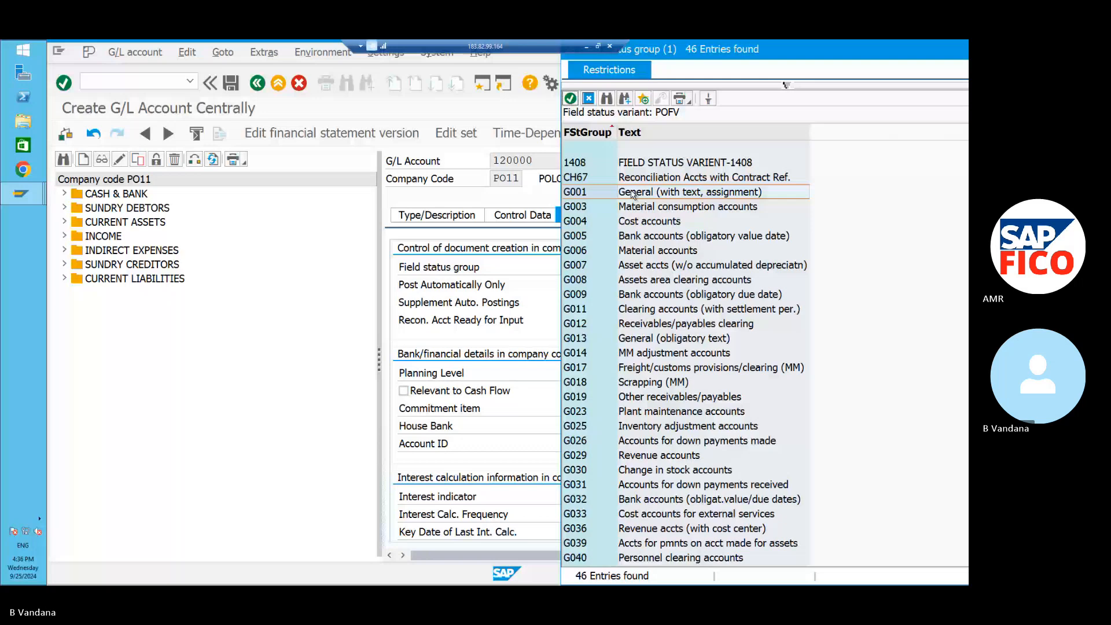
click(570, 98)
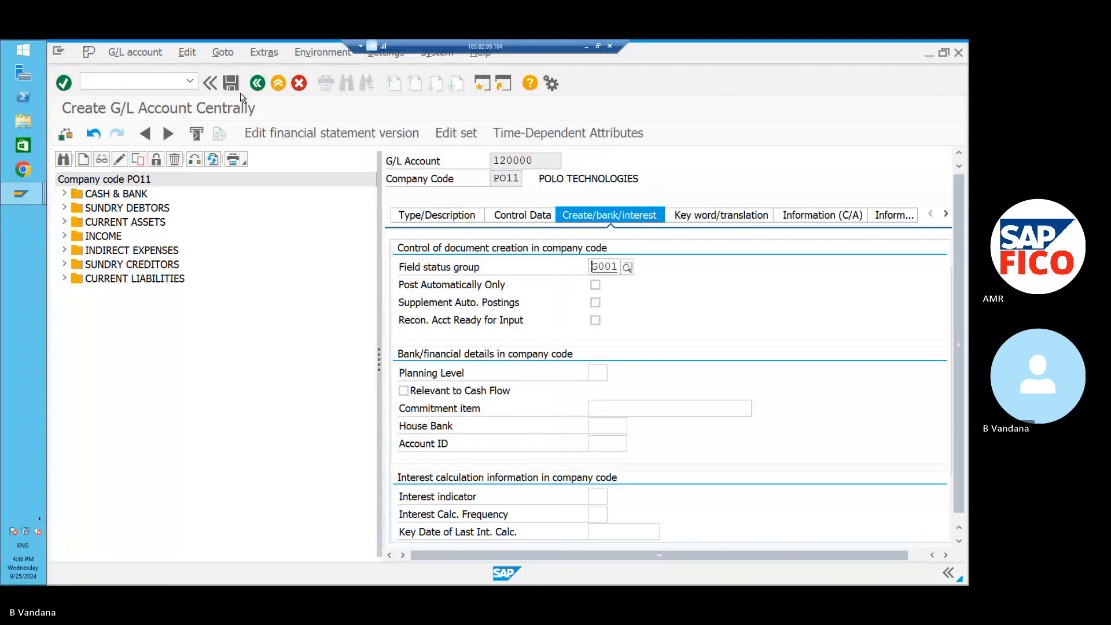
click(232, 83)
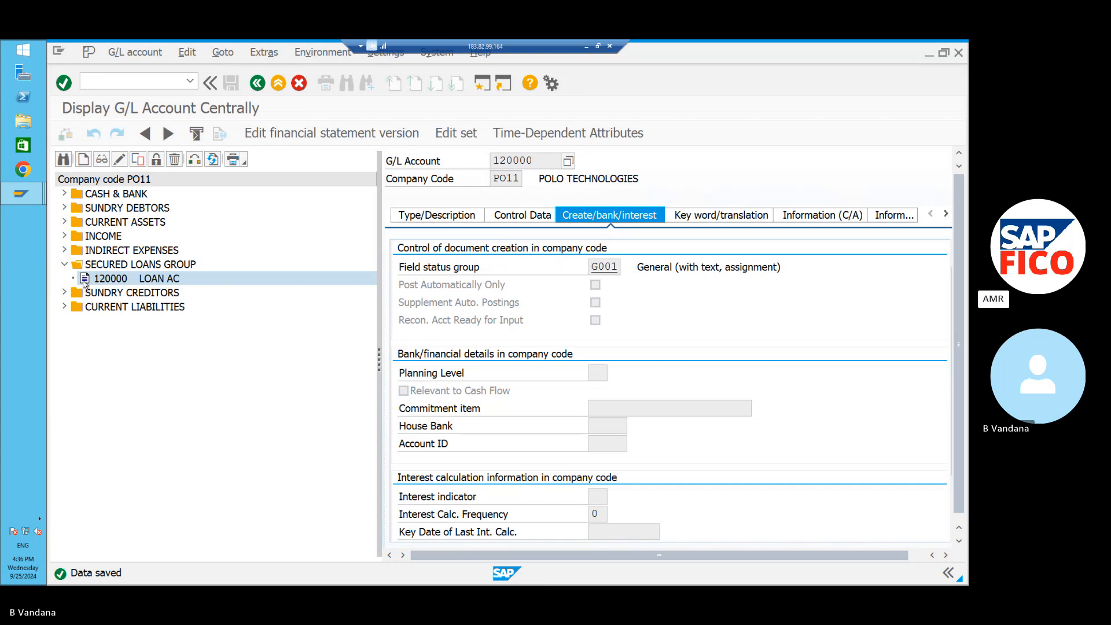
Start creating account 320001 in company code PO11, correcting the mistyped number.
click(64, 237)
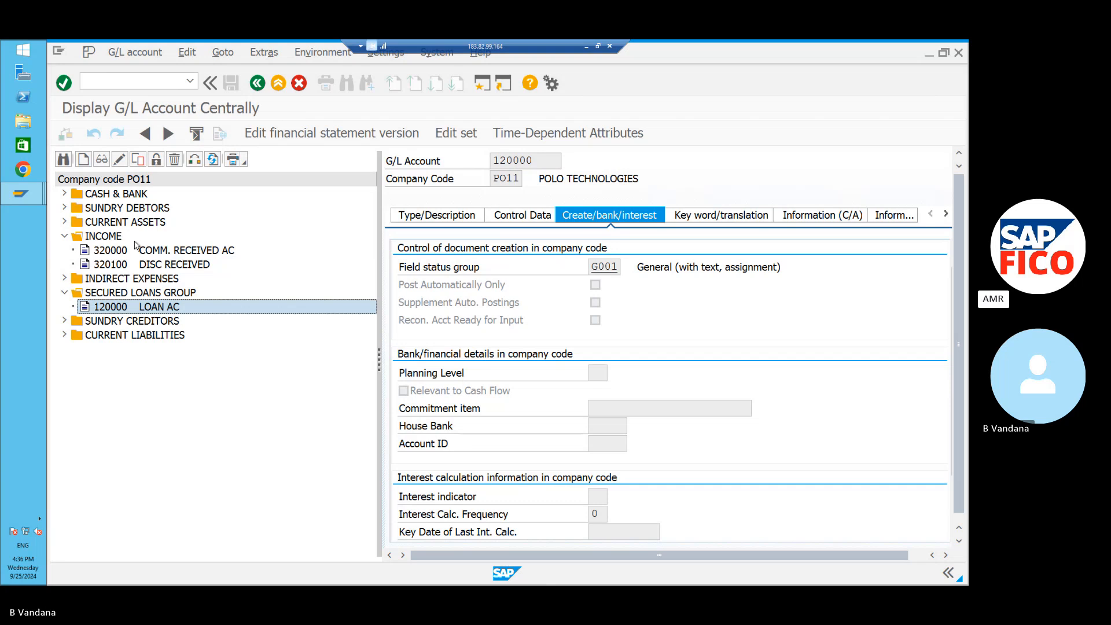
click(84, 160)
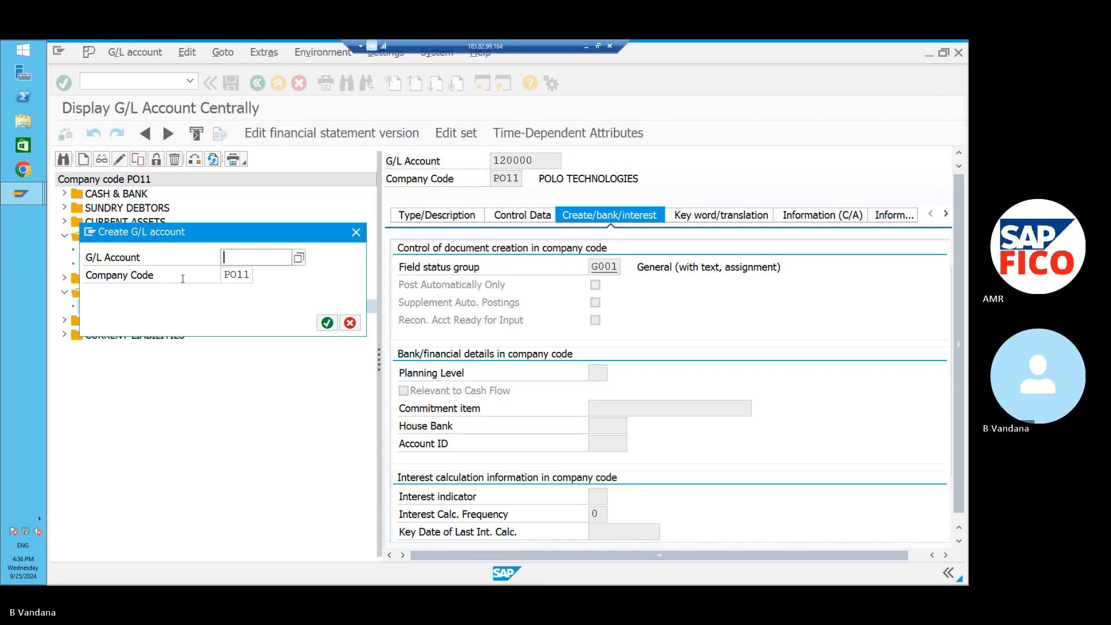
text(320)
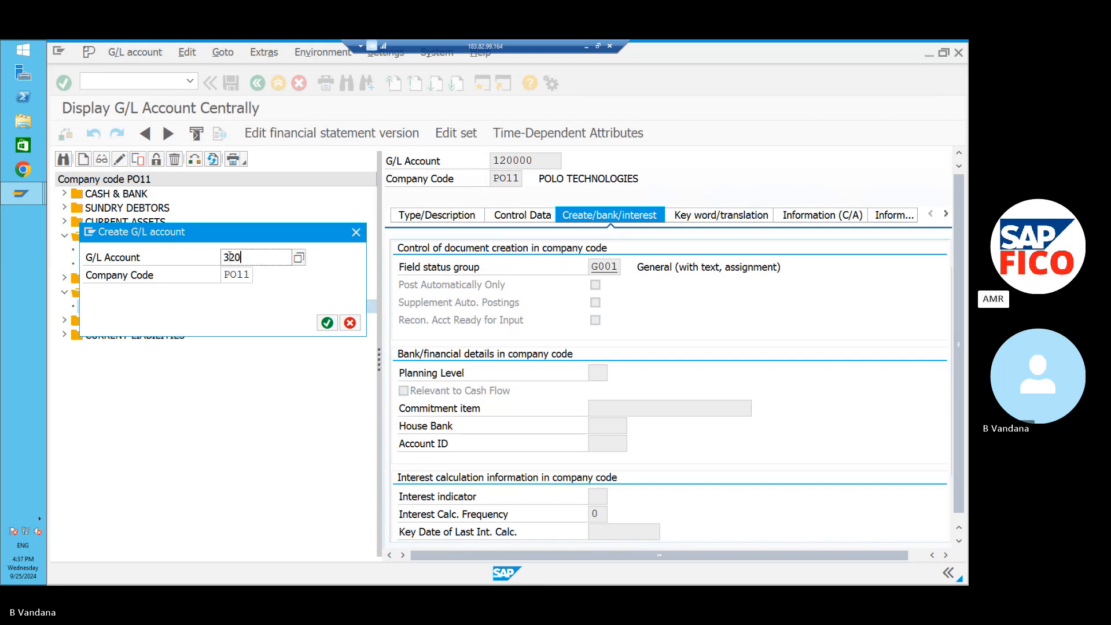
text(100)
key(BackSpace)
text(1)
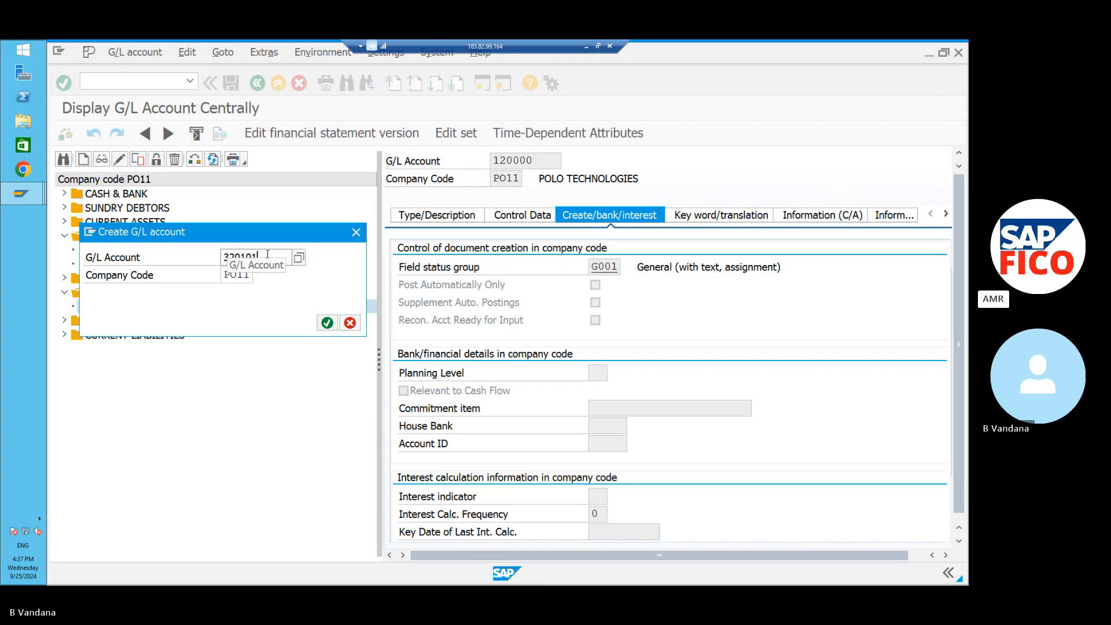
key(BackSpace)
key(BackSpace)
key(BackSpace)
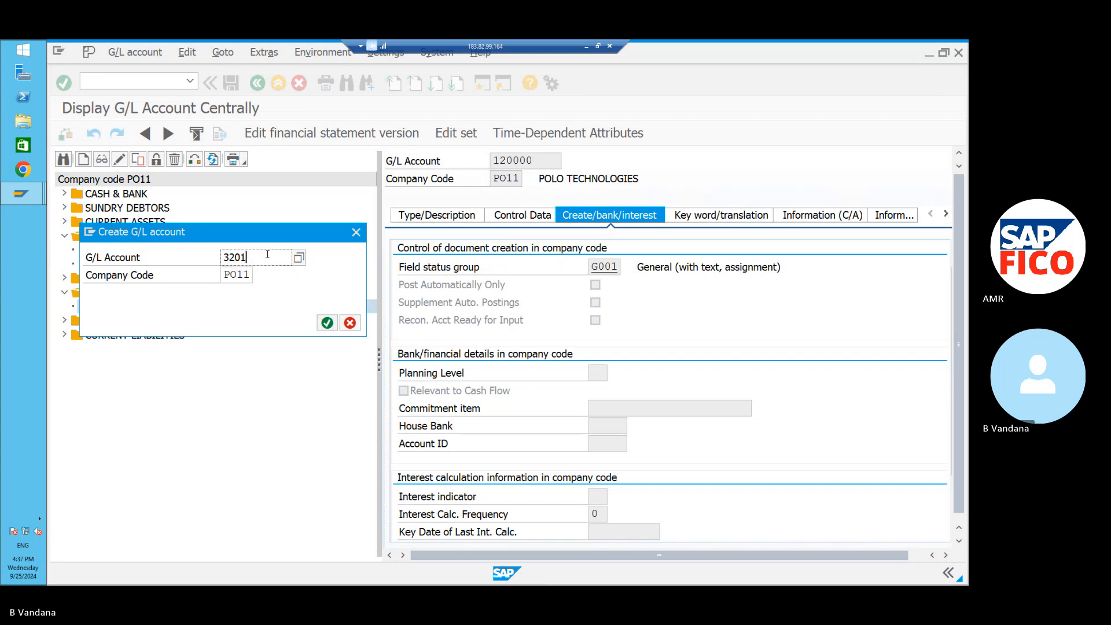
text(001)
click(327, 322)
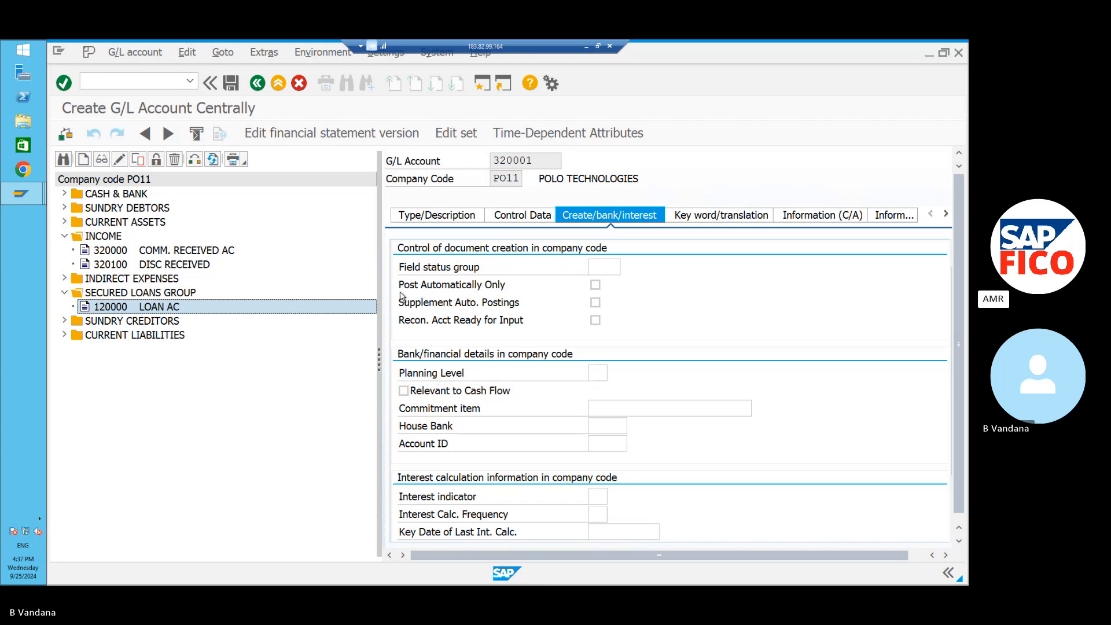
Make 320001 a Nonoperating Expense or Income account in group AM16 INCOME, texts REALIZED GAIN AC.
click(452, 217)
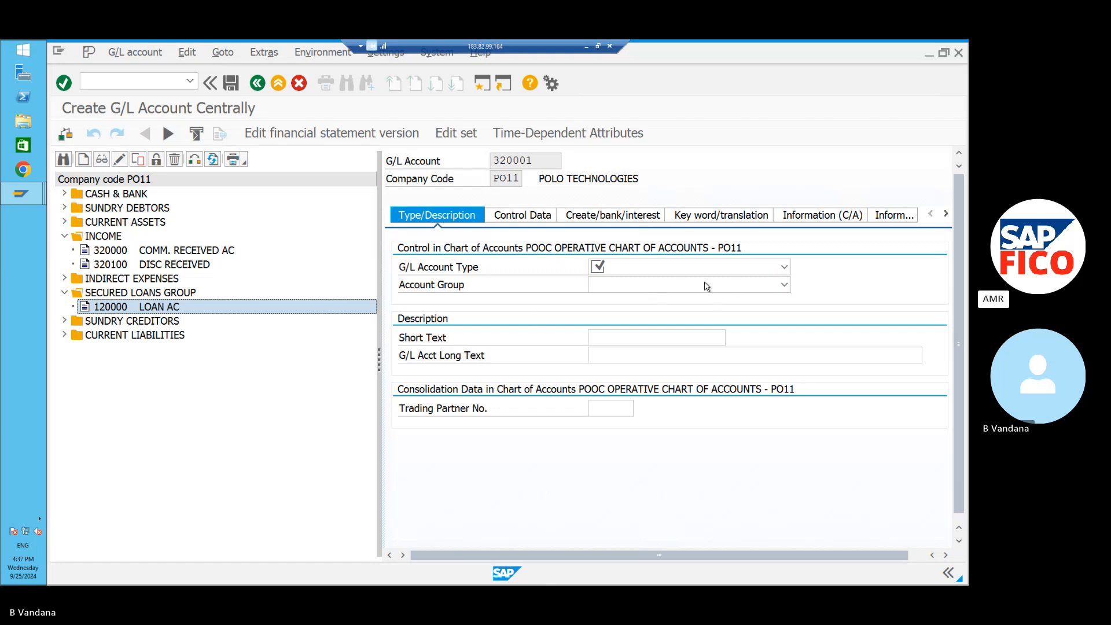
click(784, 268)
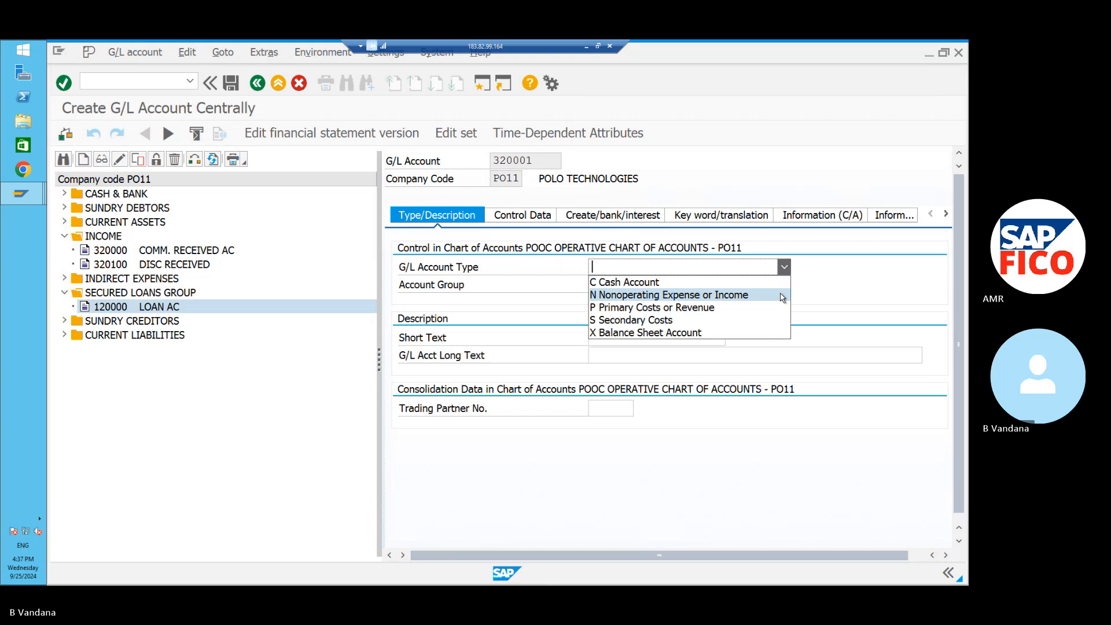
click(783, 295)
click(784, 285)
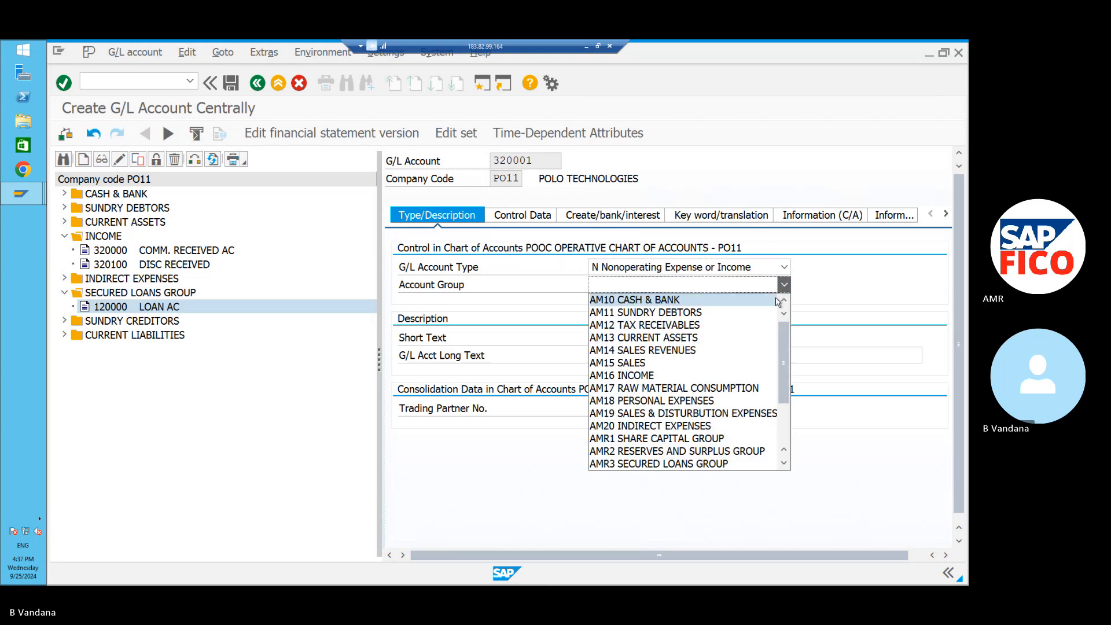
click(739, 376)
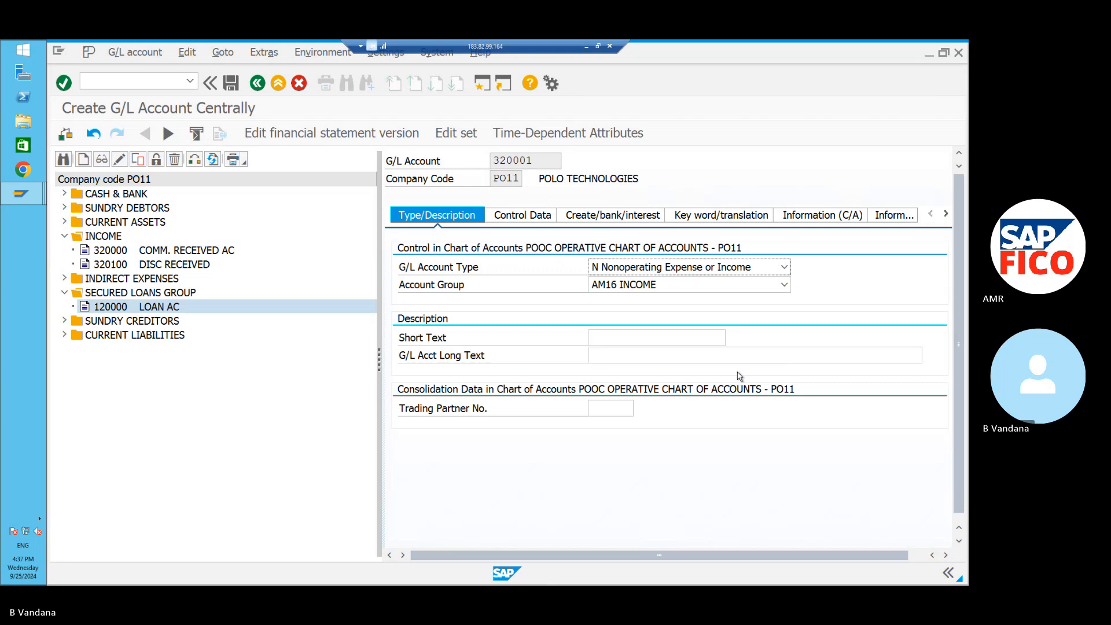
click(700, 340)
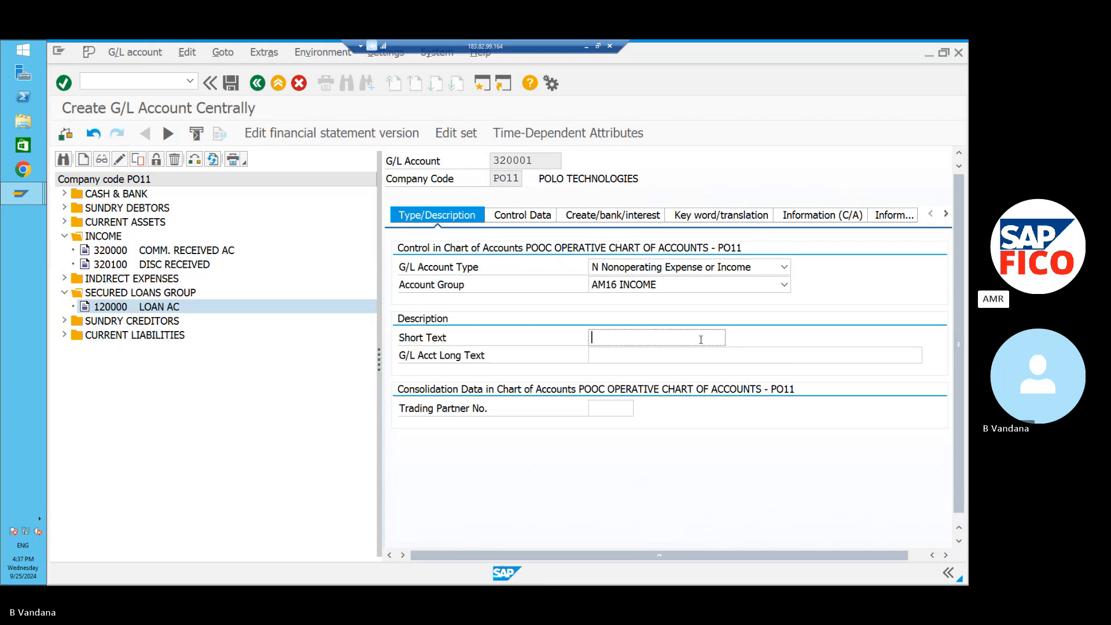
text(REALIZED GAIN AC)
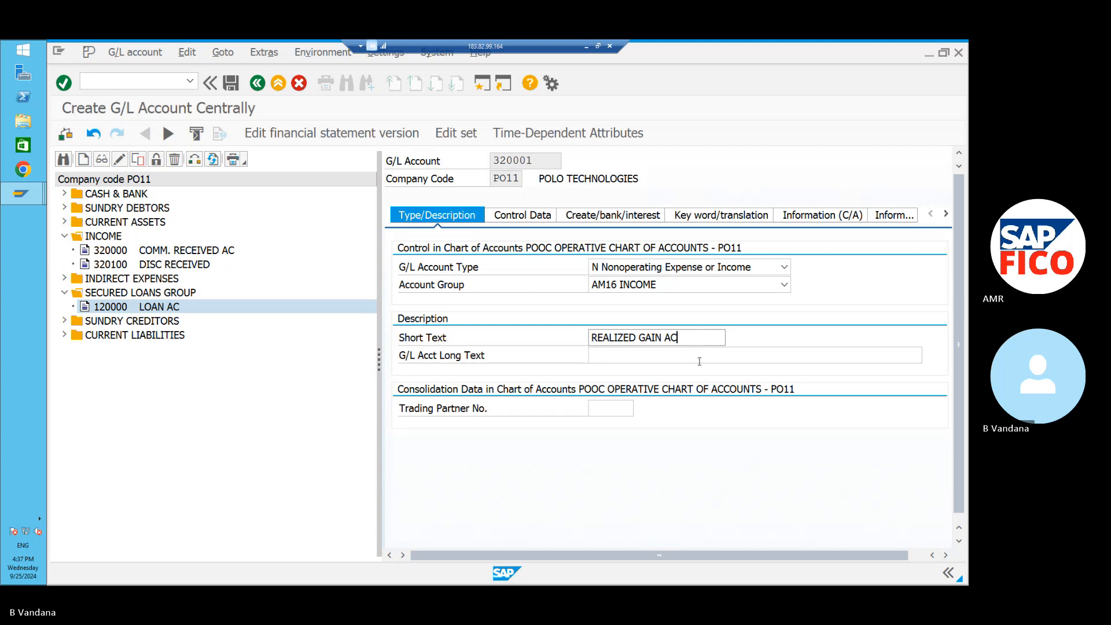
click(699, 355)
text(RE)
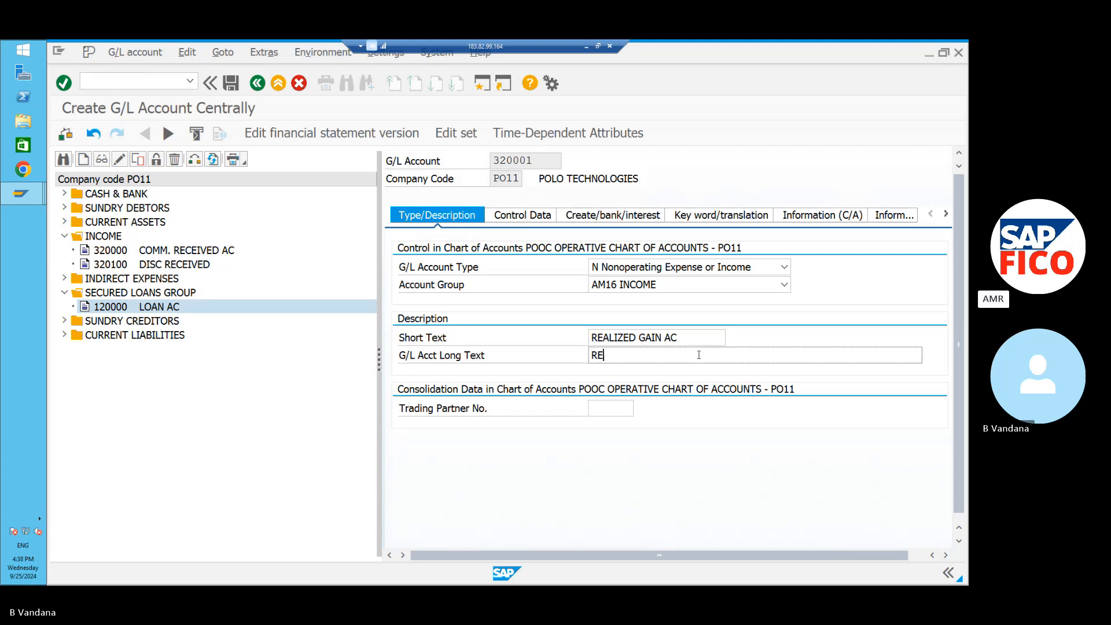
text(ALI)
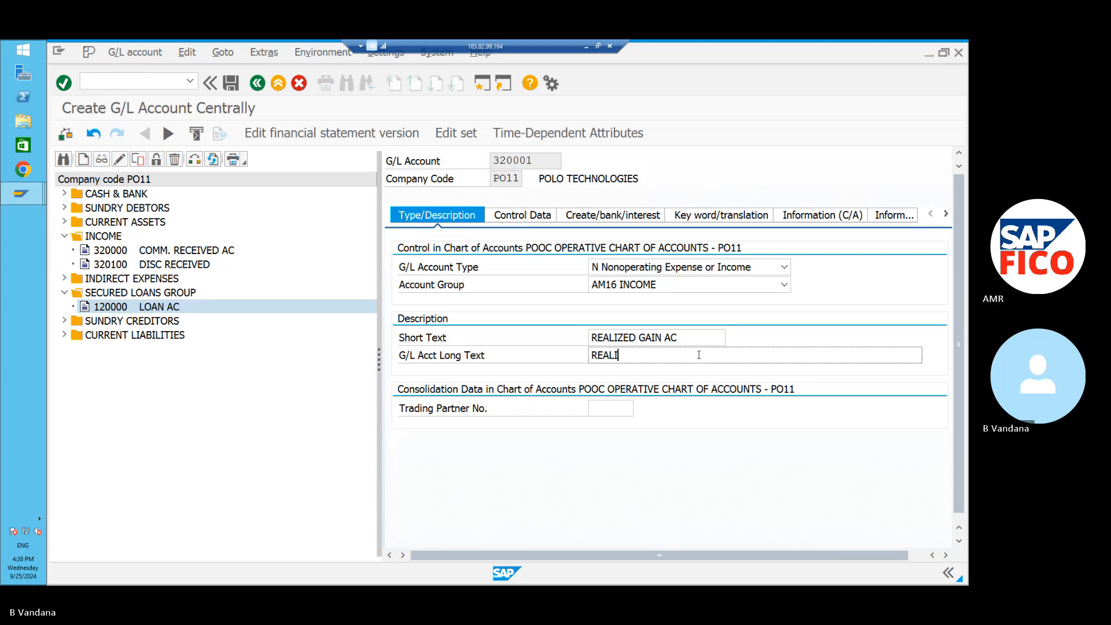
text(ZED GAIN AC)
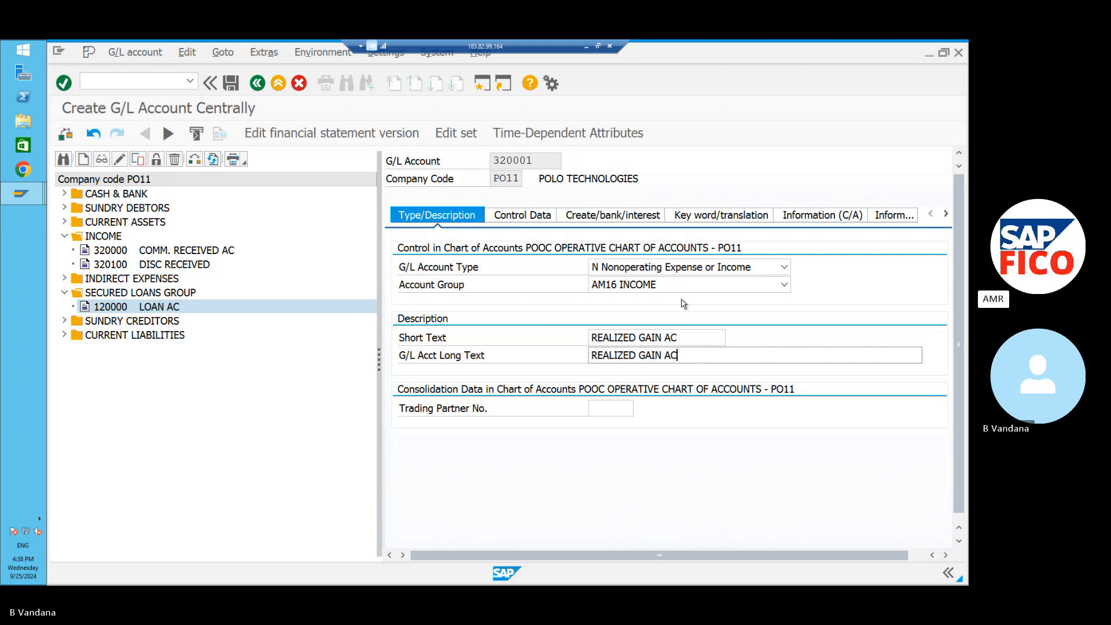
click(538, 222)
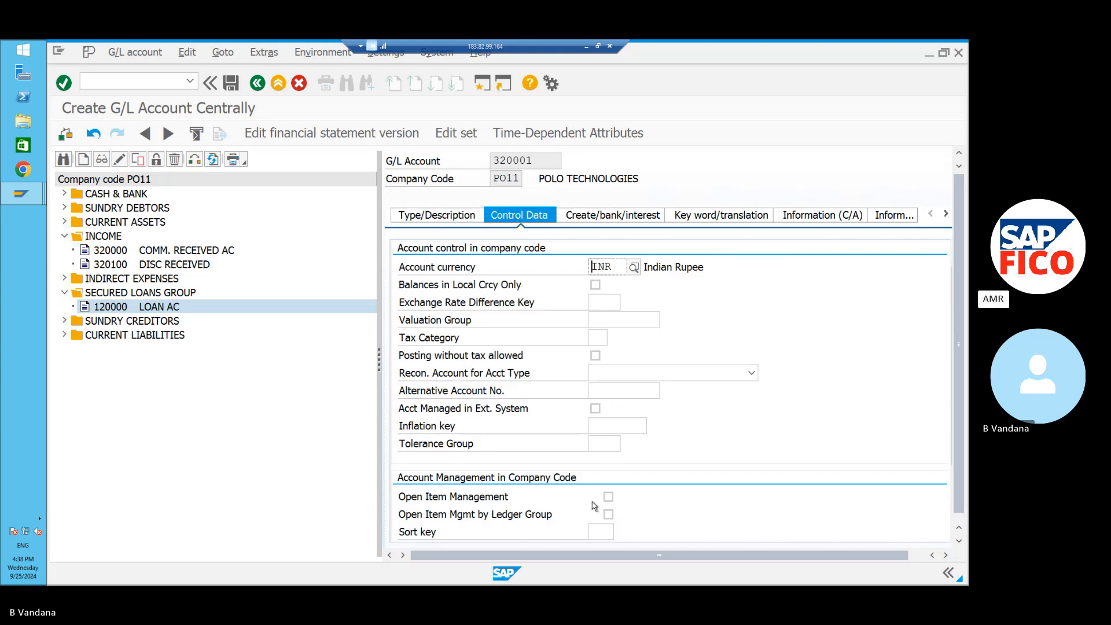
Give 320001 sort key 001, field status group G001 and automatic posting only, then save it.
click(600, 530)
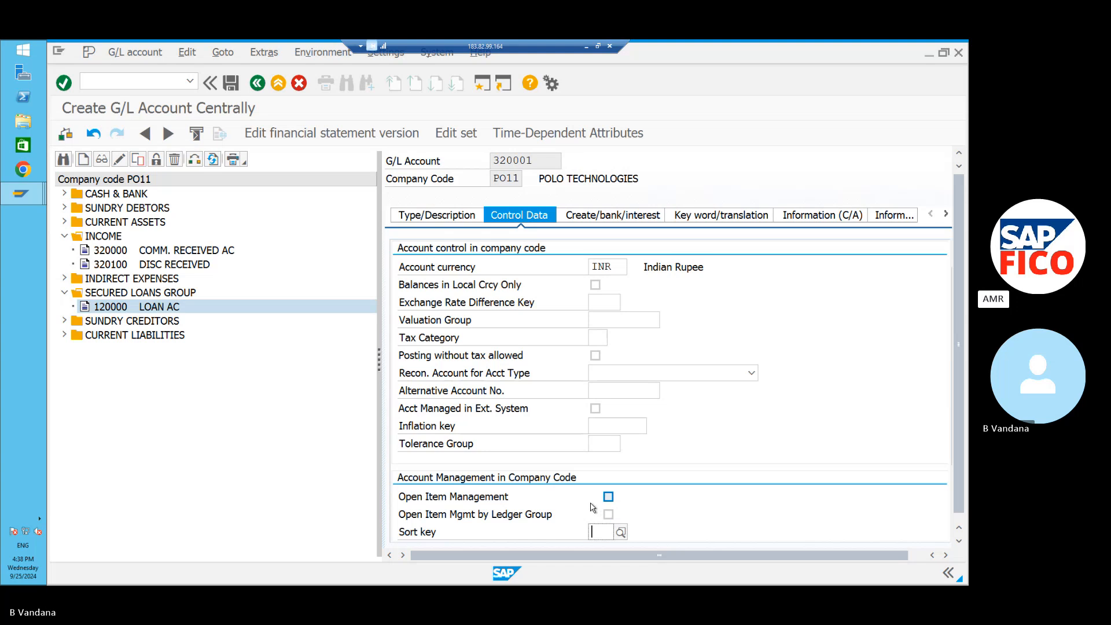
text(00)
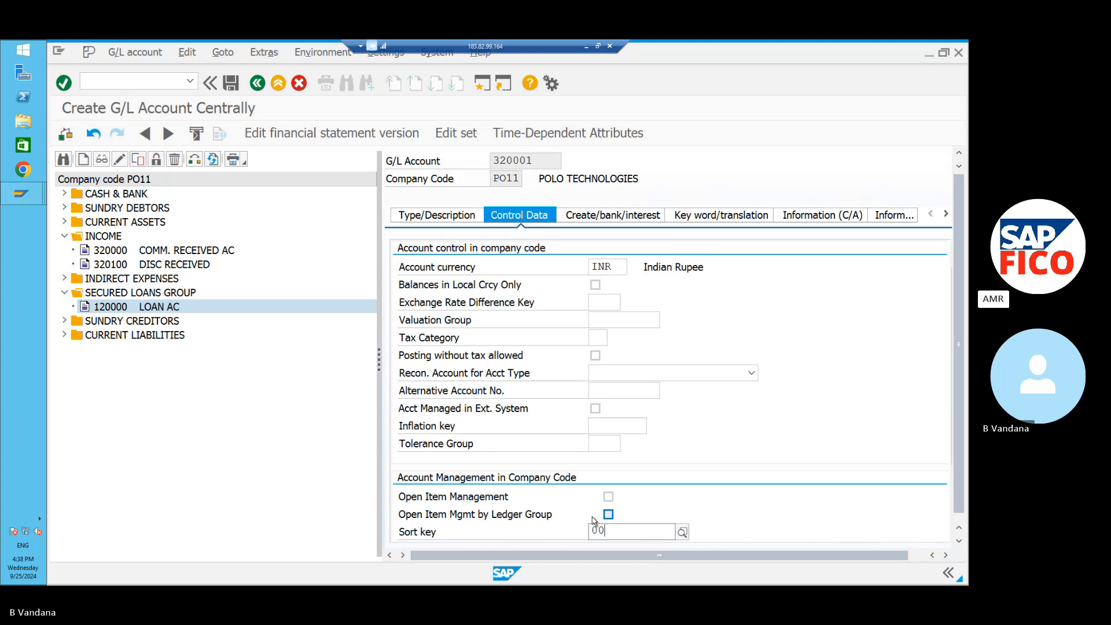
text(1)
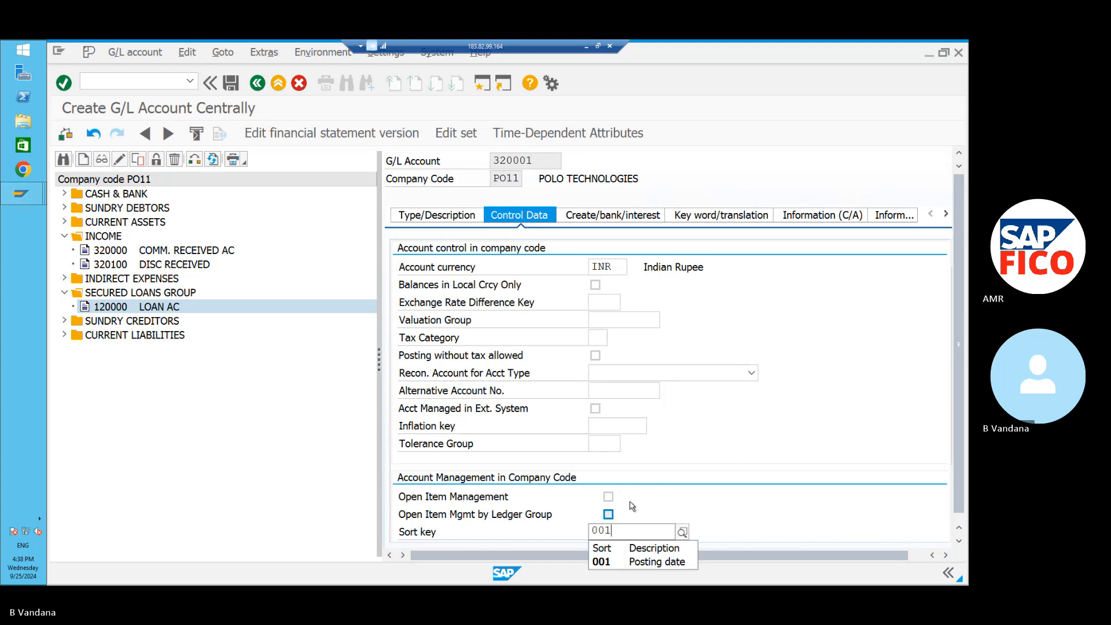
click(608, 562)
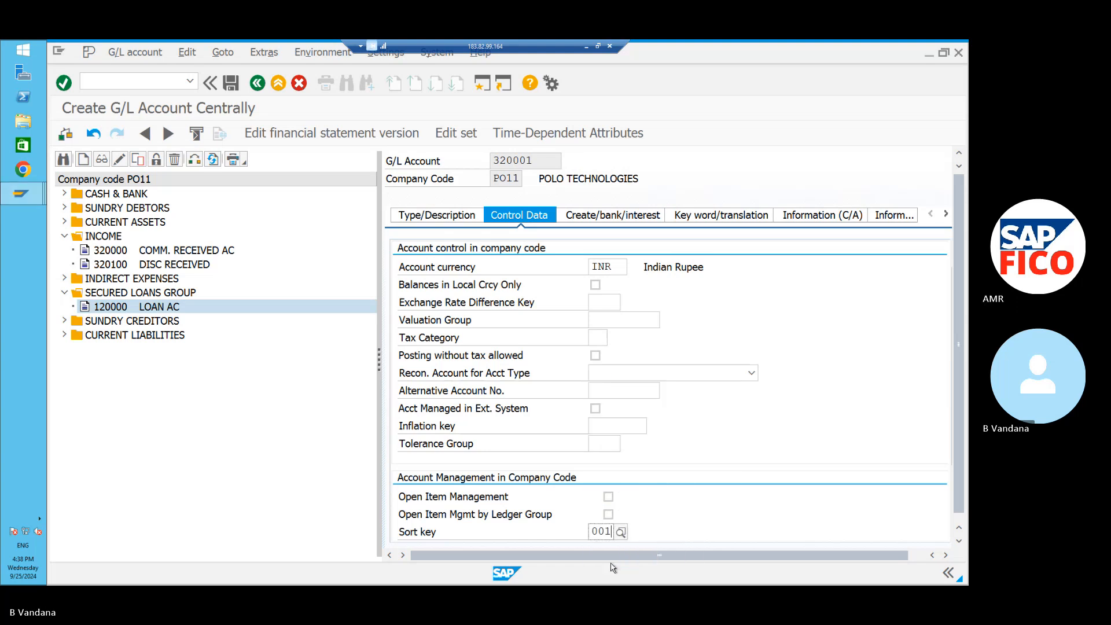
click(589, 219)
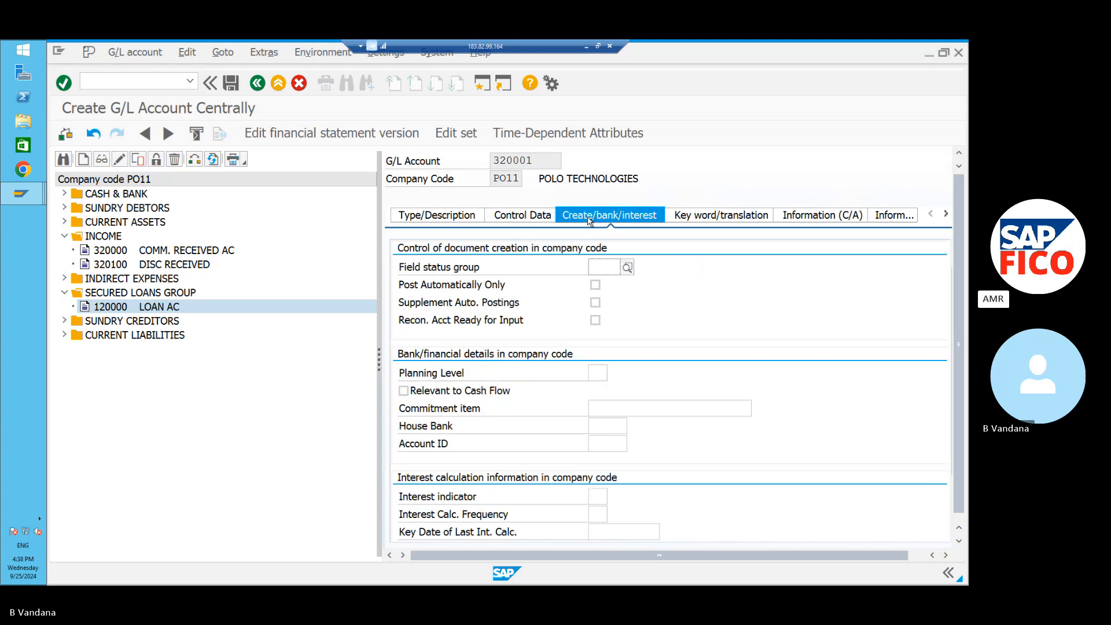
click(627, 267)
click(585, 191)
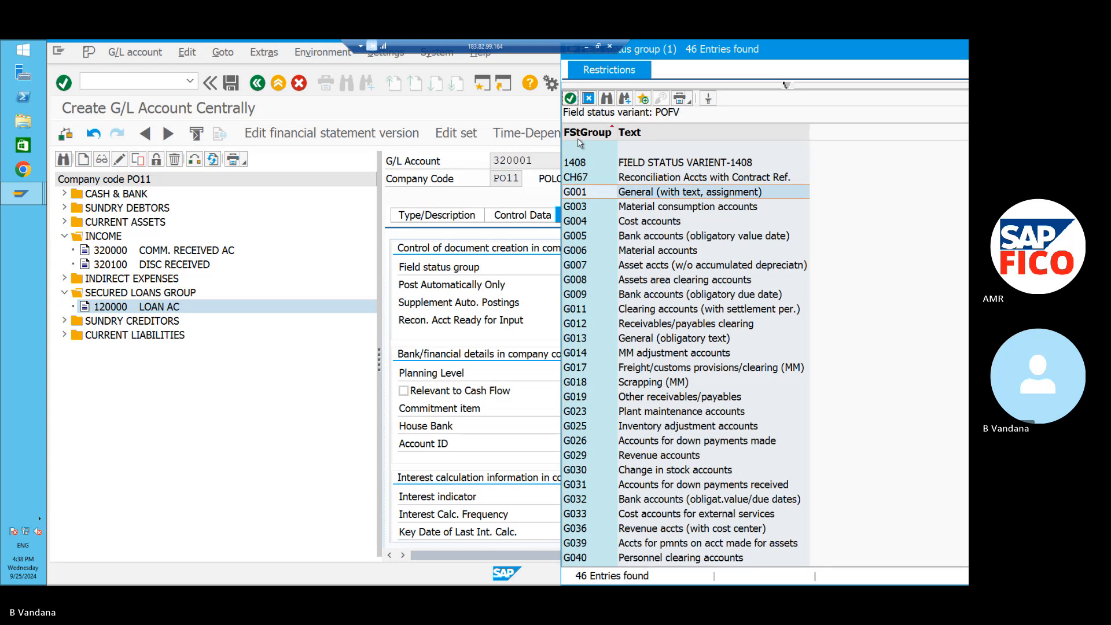
click(569, 97)
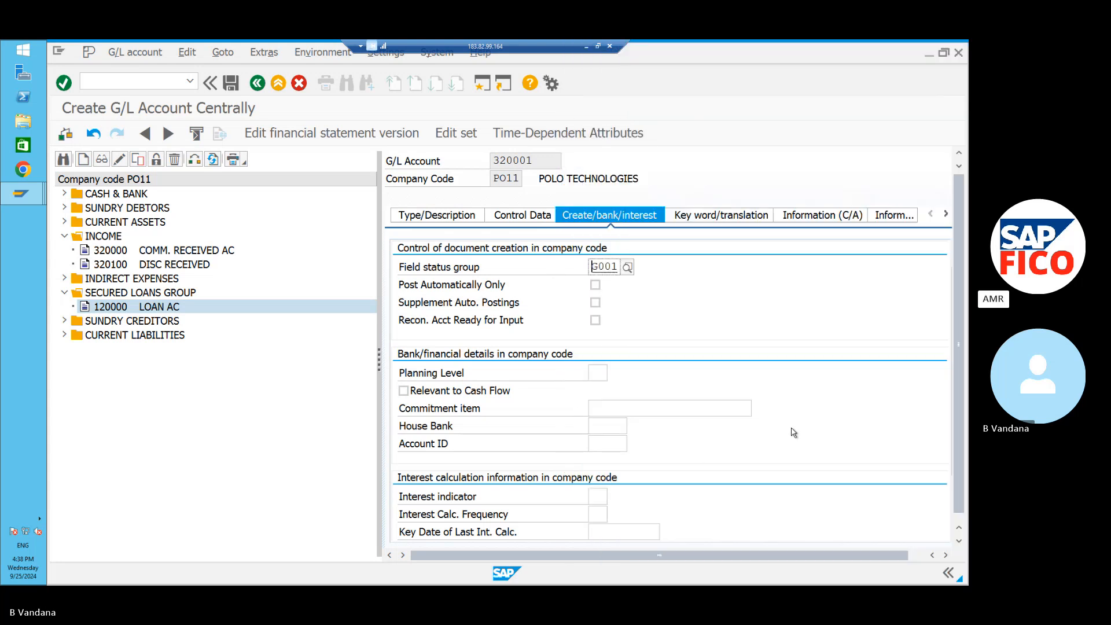
click(595, 285)
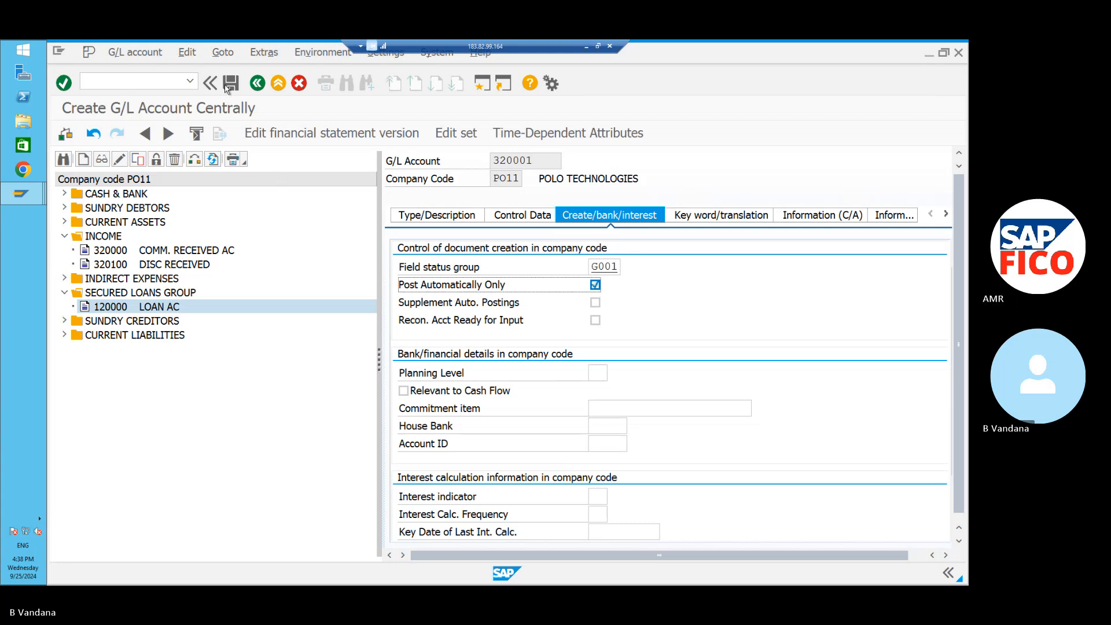
click(229, 84)
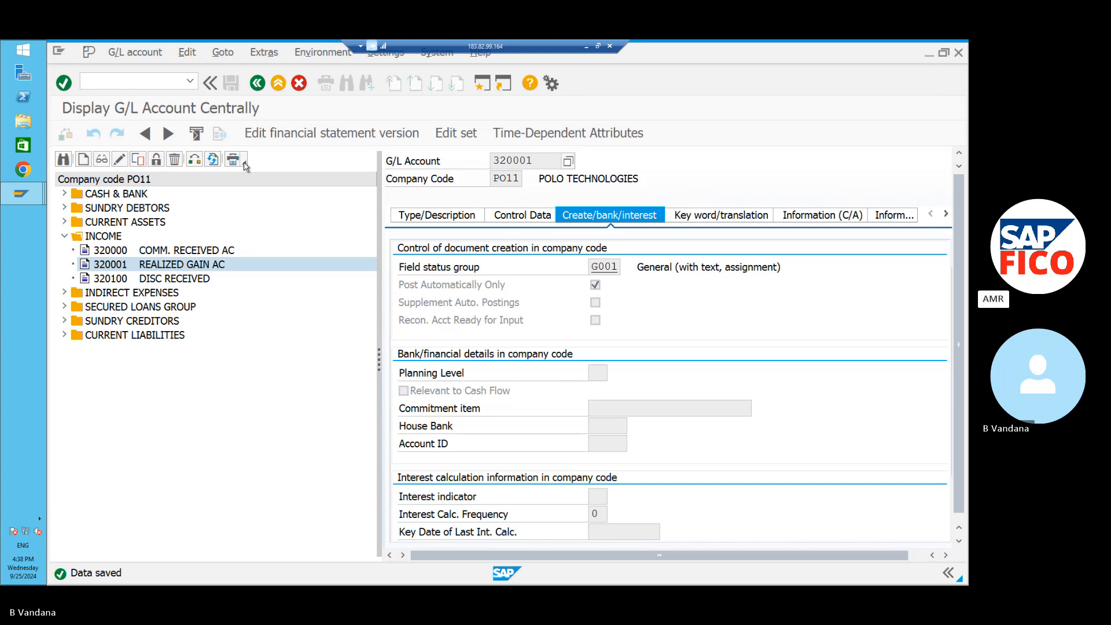
Expand INDIRECT EXPENSES, collapse INCOME, and bring up a fresh Create G/L account prompt for PO11.
click(83, 159)
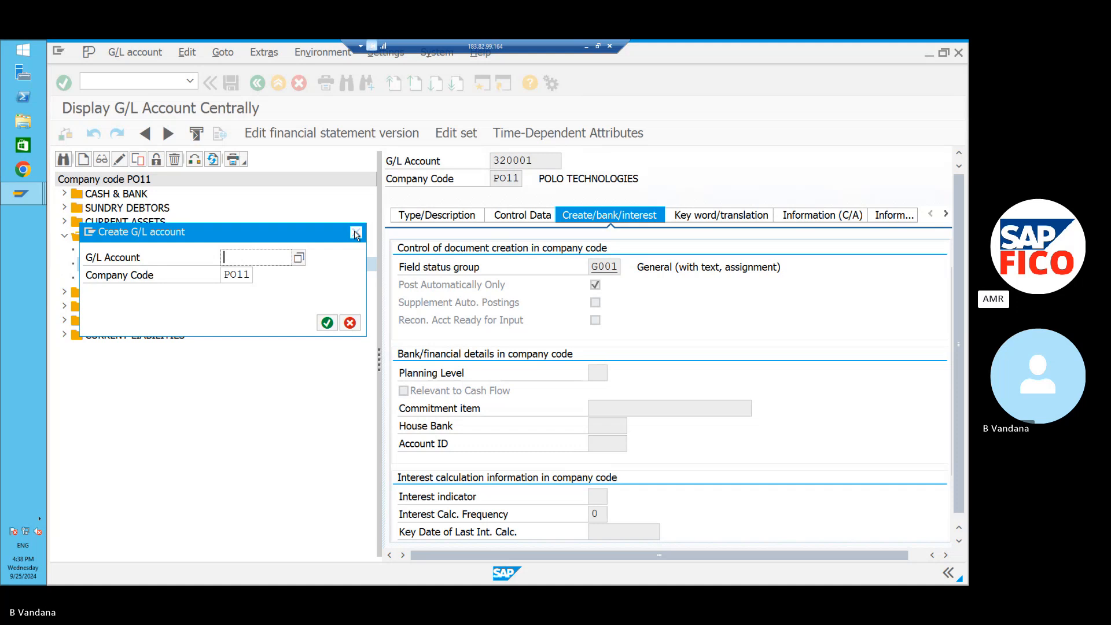
click(355, 233)
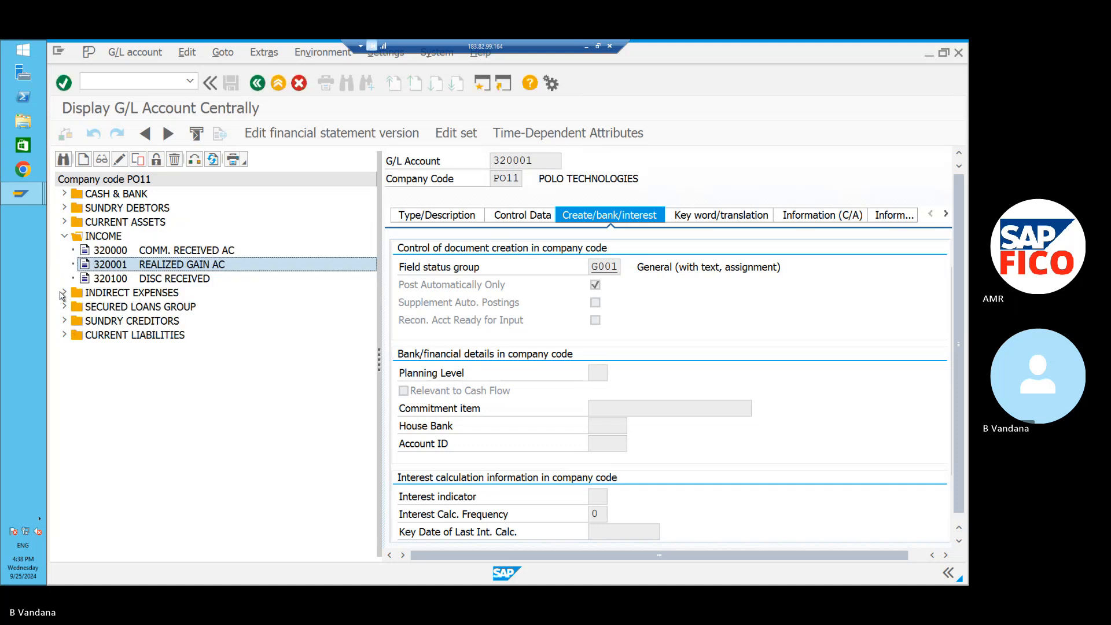
click(64, 293)
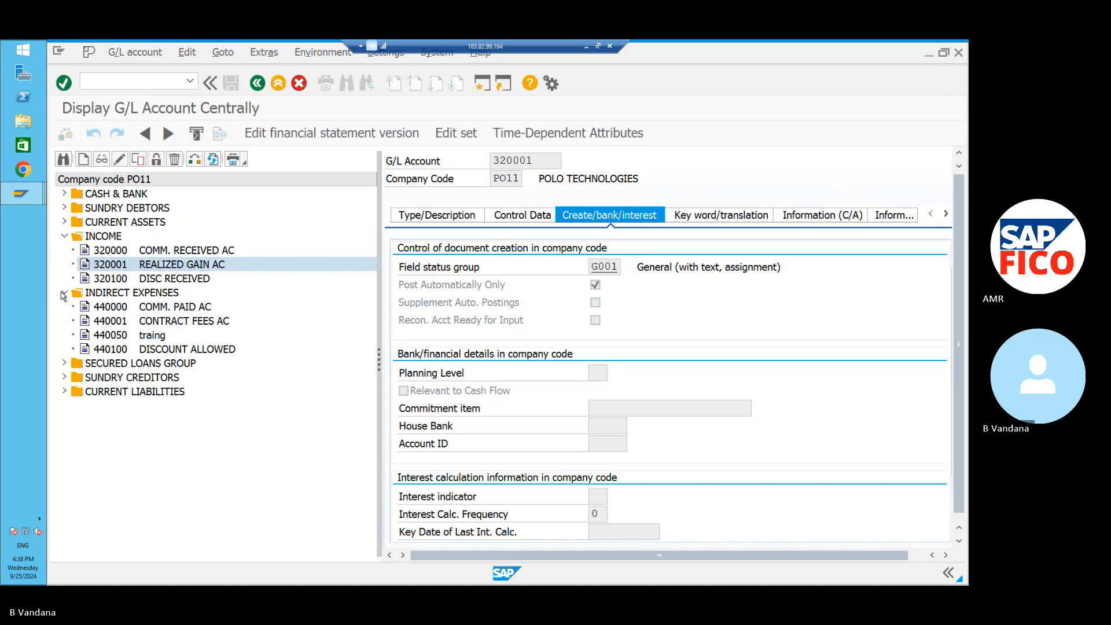
click(64, 234)
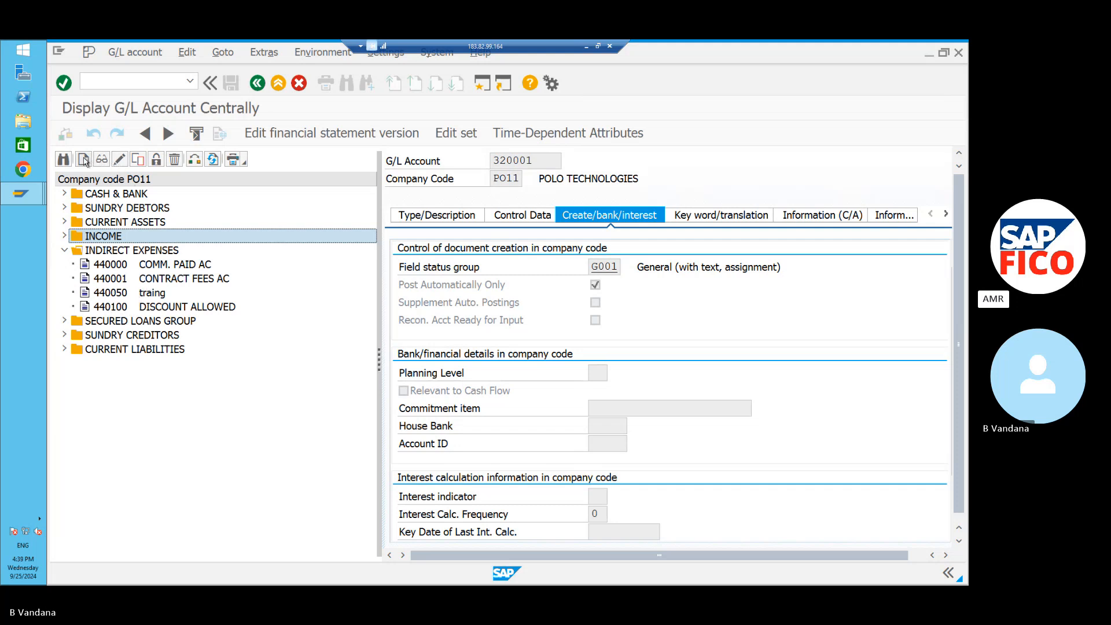
click(84, 160)
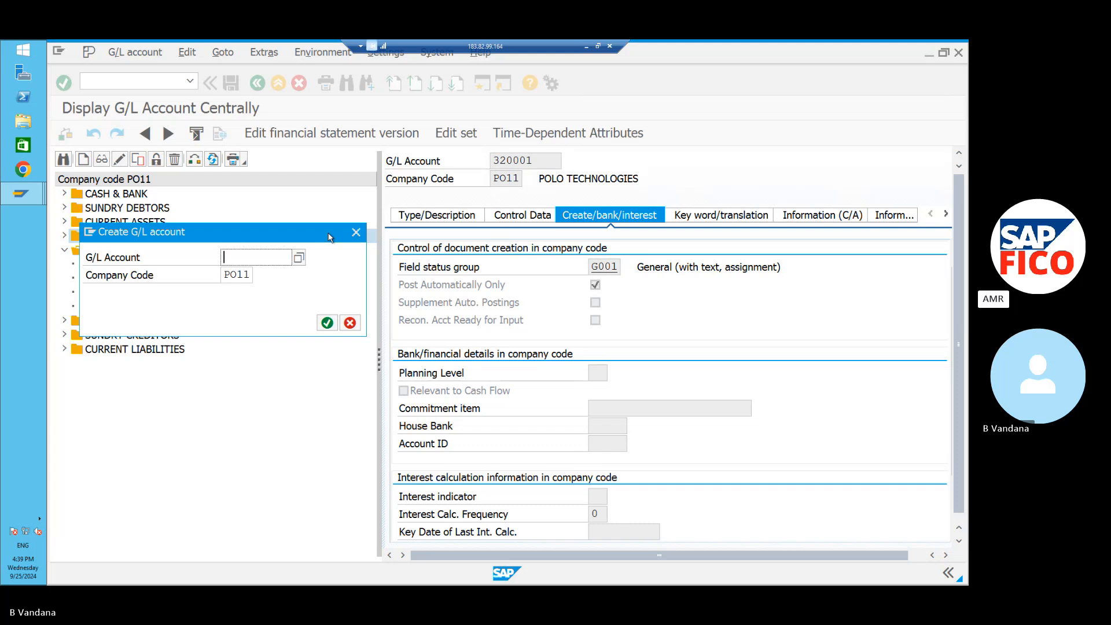
click(357, 233)
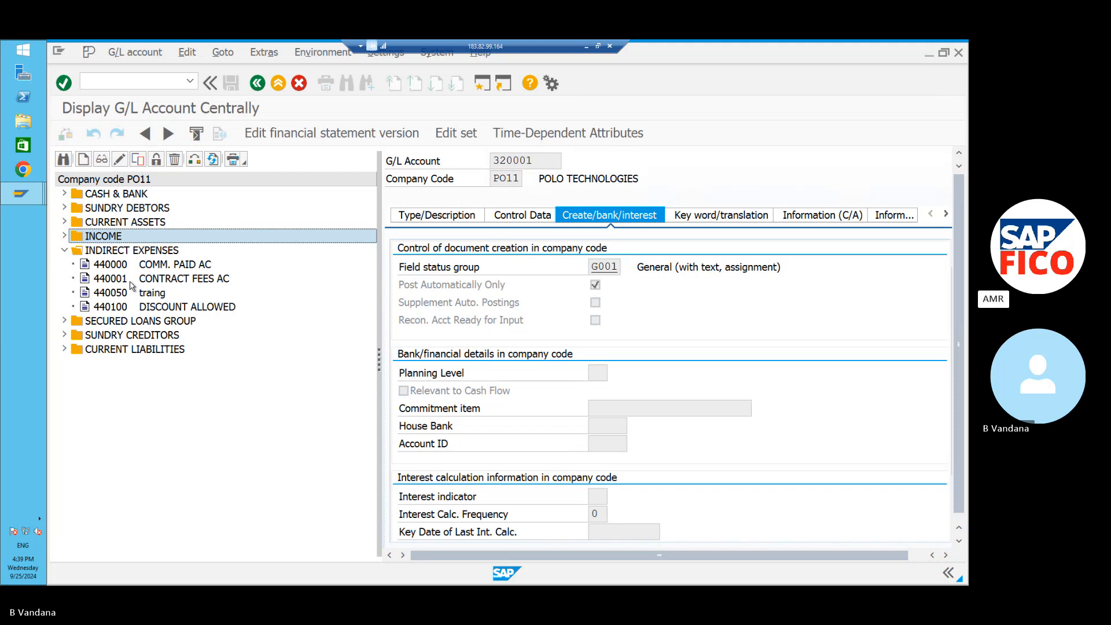
click(84, 162)
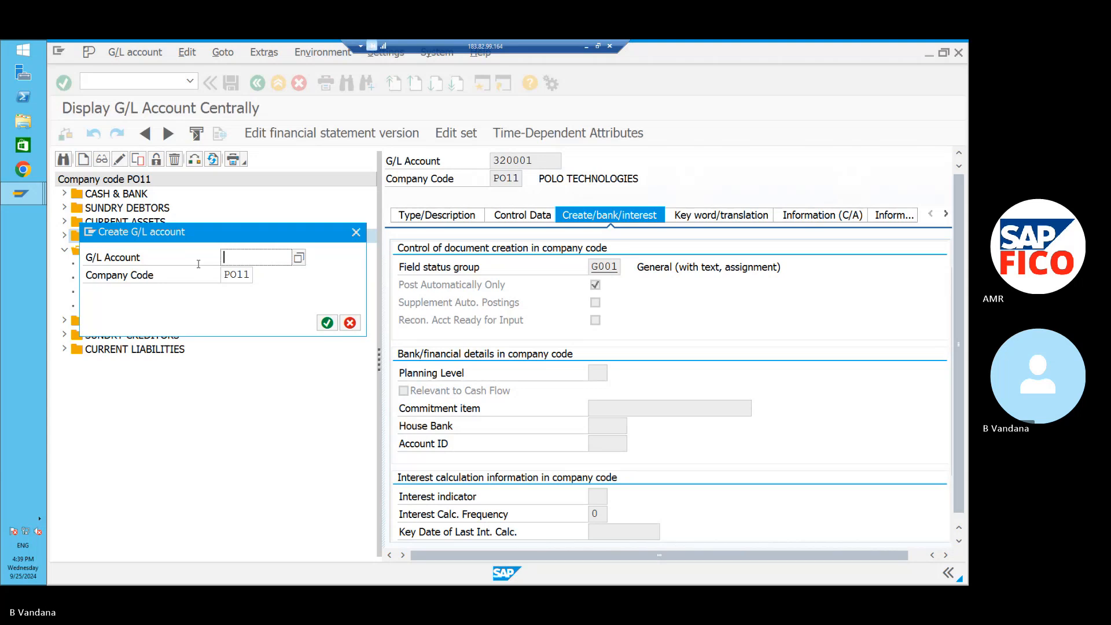
Create account 440002 as a Nonoperating Expense or Income account in group AM20 INDIRECT EXPENSES.
text(44000)
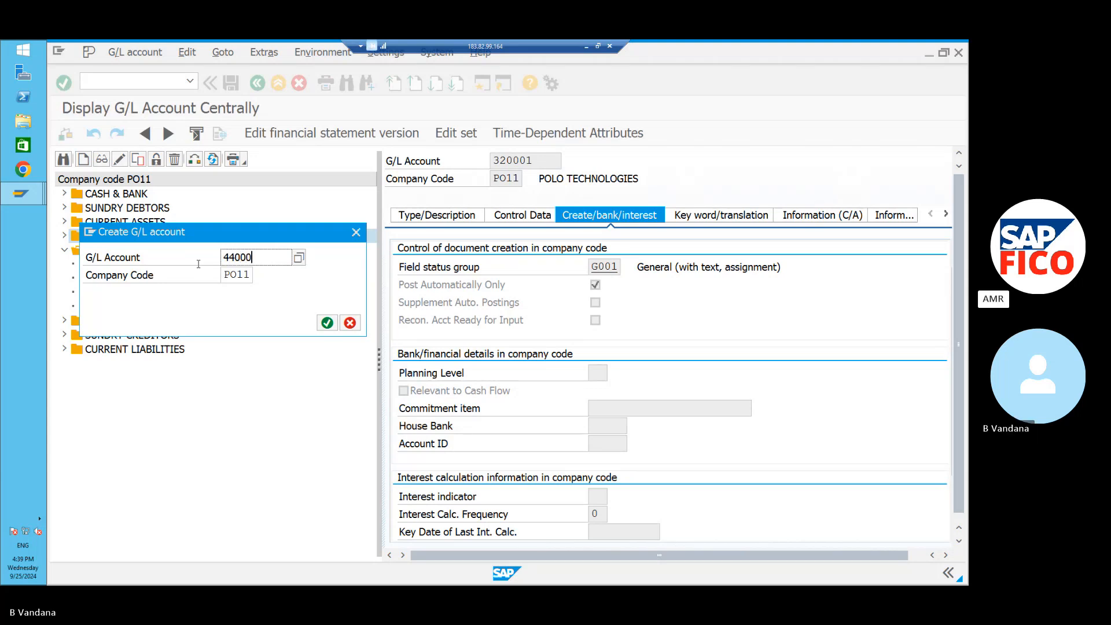
text(2)
click(326, 322)
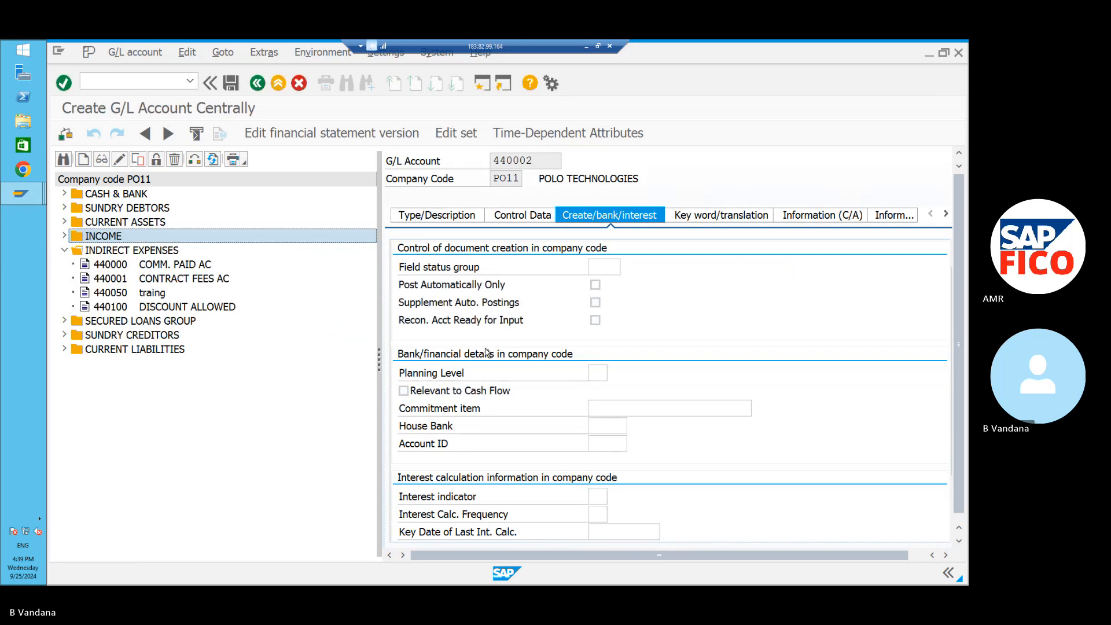
click(461, 221)
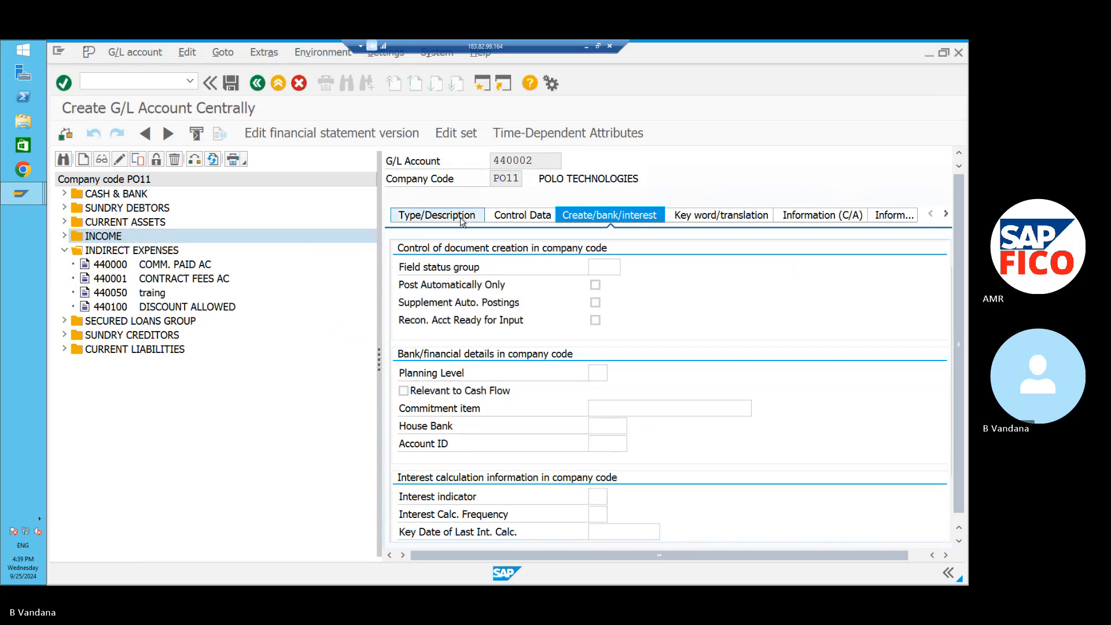
click(784, 267)
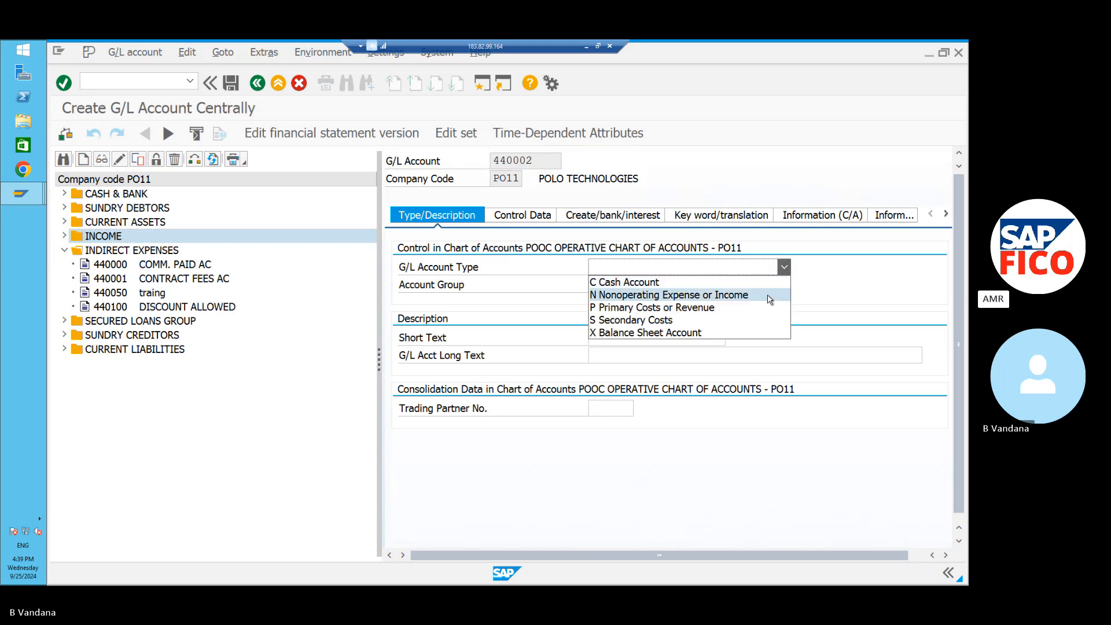
click(769, 296)
click(784, 284)
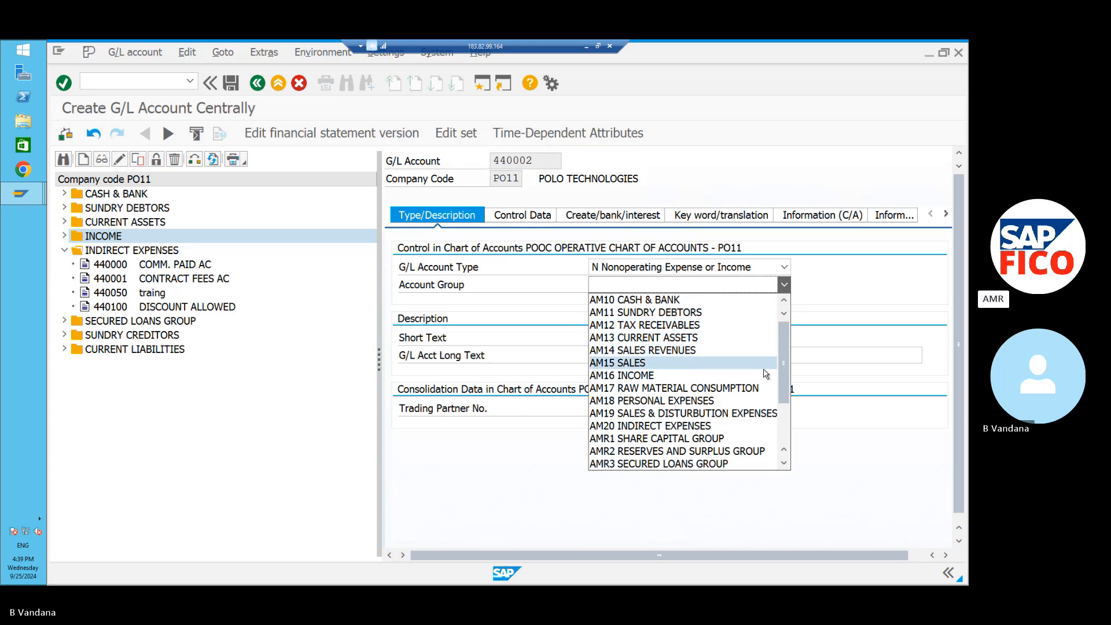
click(761, 425)
Enter REALIZED LOSS AC as the account's short text and long text.
click(707, 339)
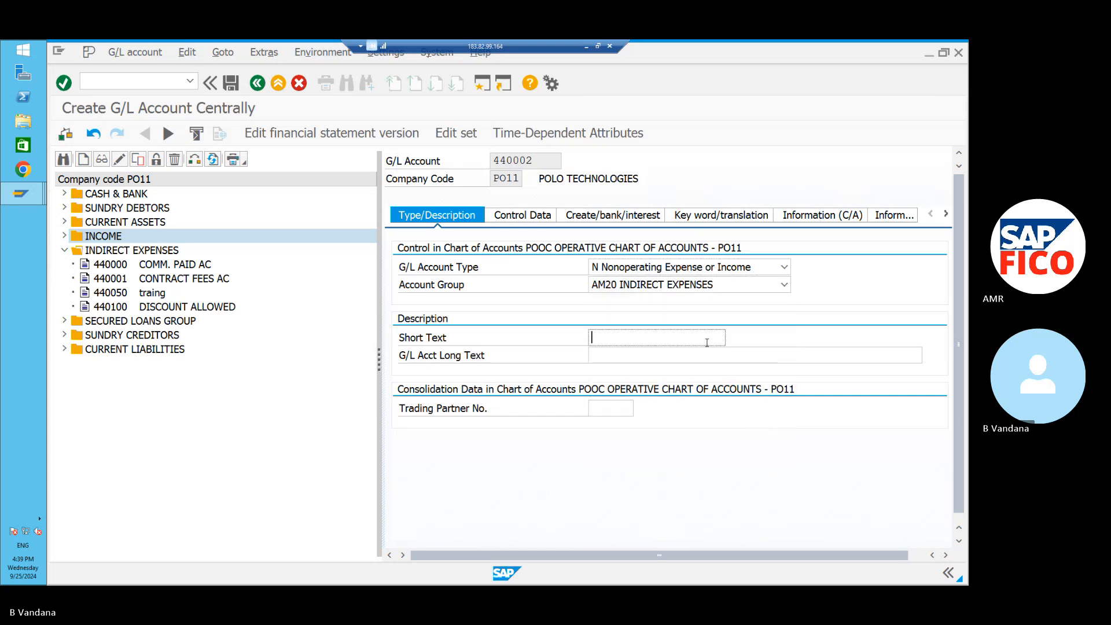
text(REAL)
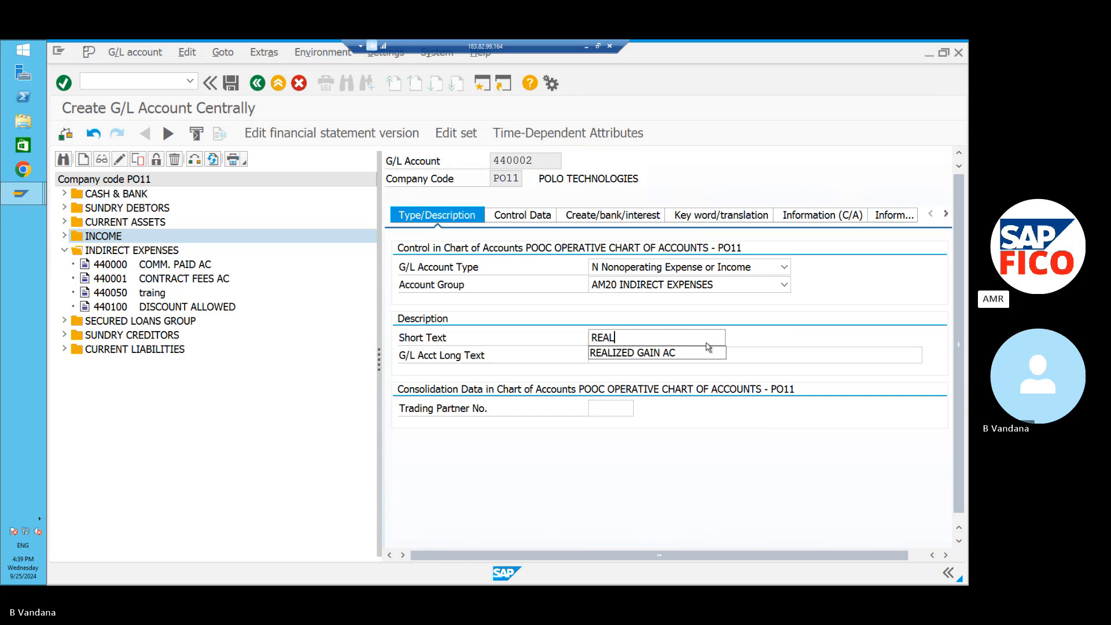
text(IZED)
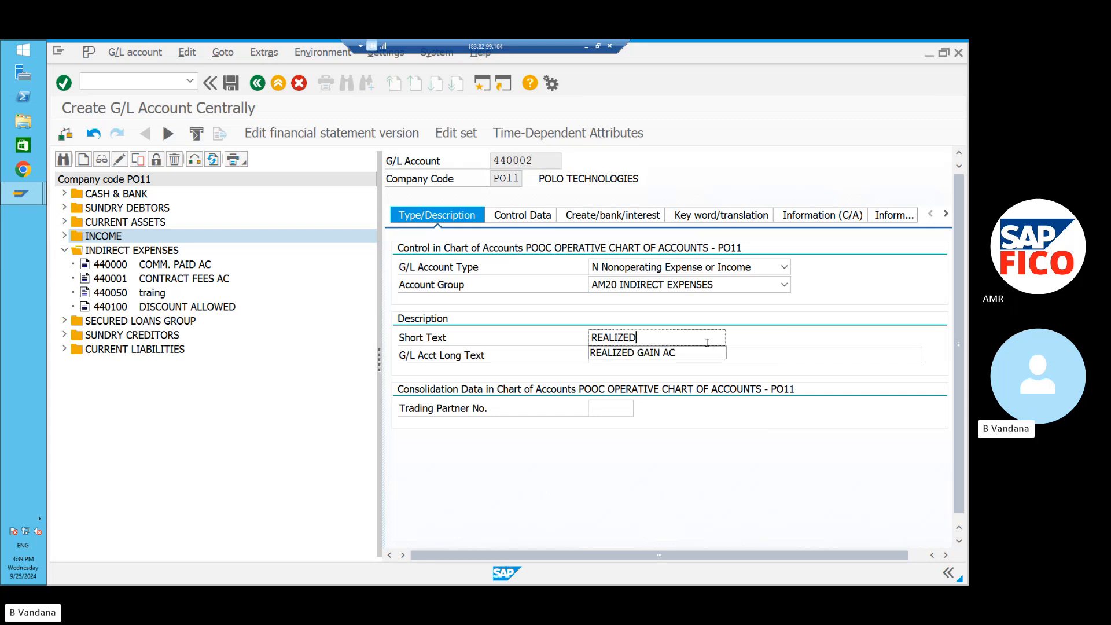
text( LOSS AC)
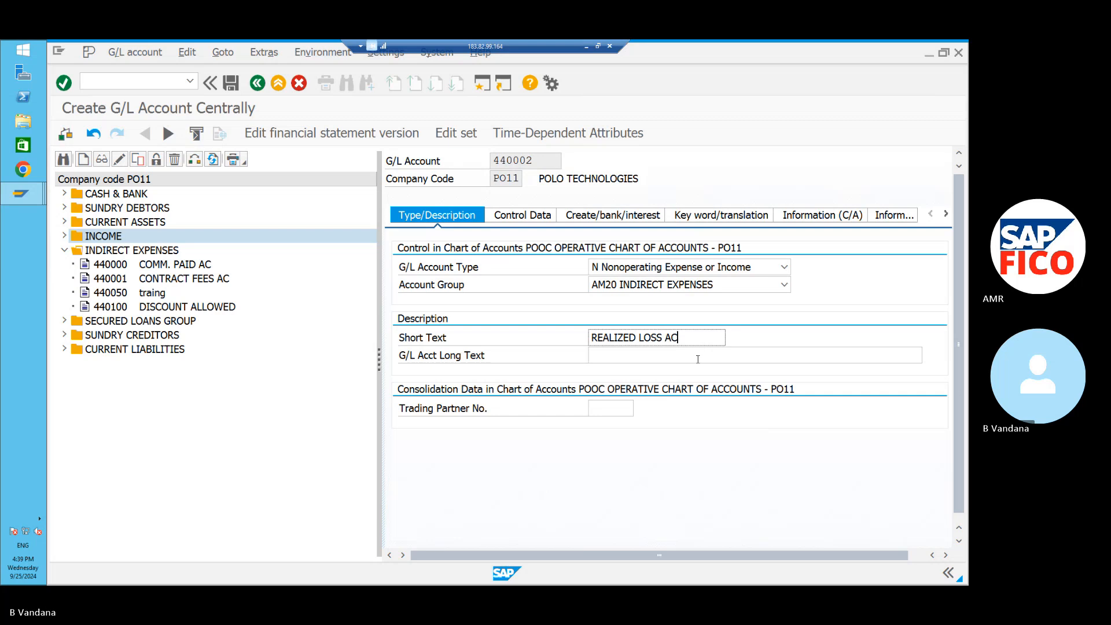
click(698, 359)
text(REAL)
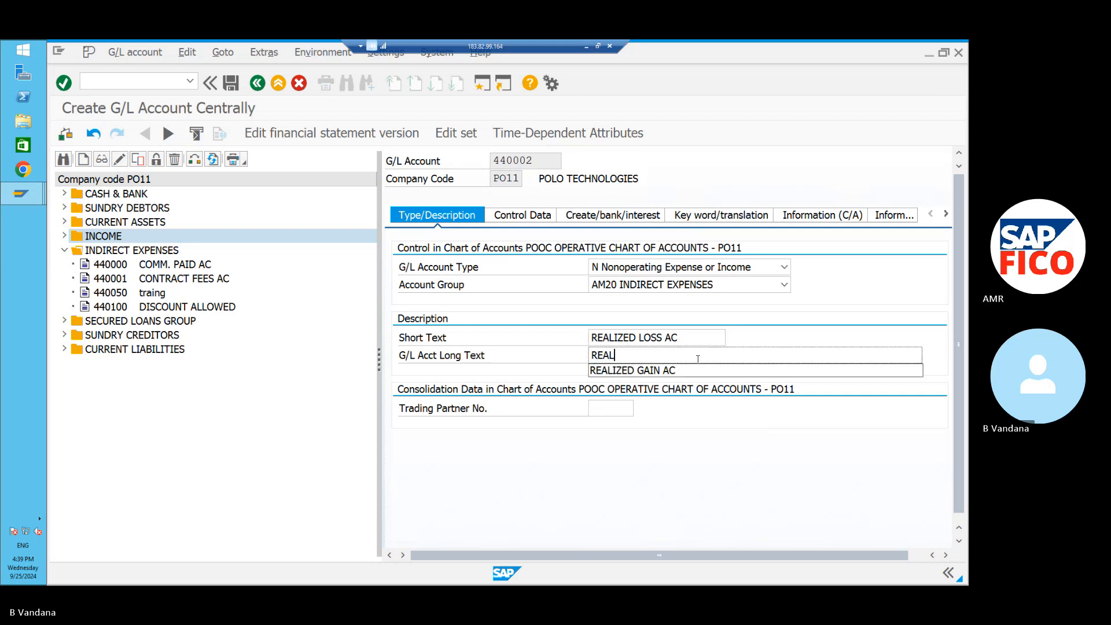
text(IZED LOSS AC)
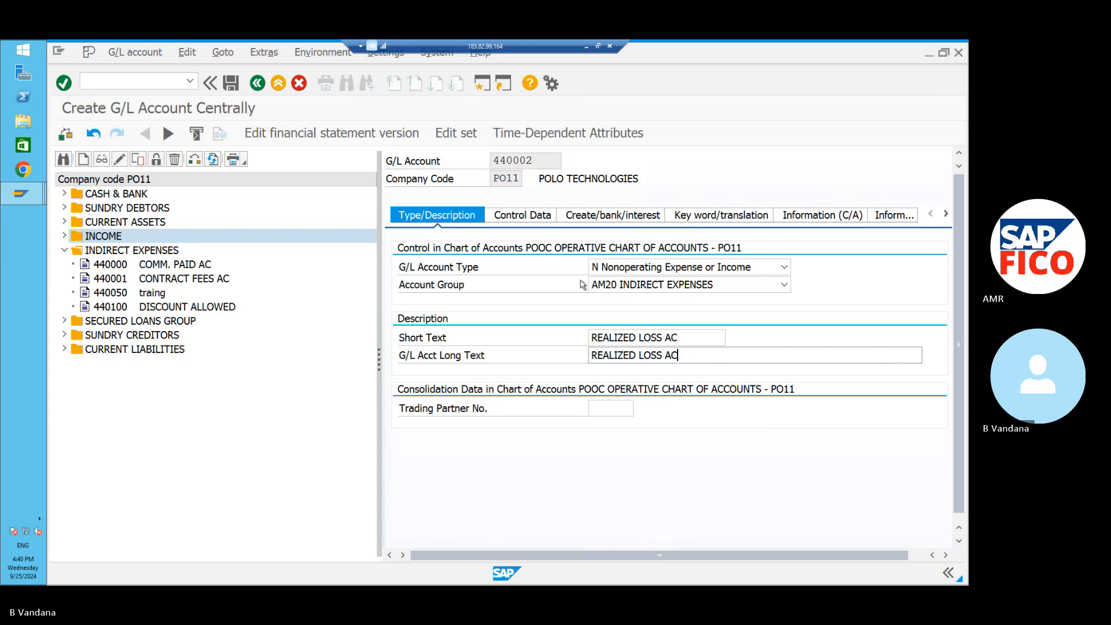
click(544, 217)
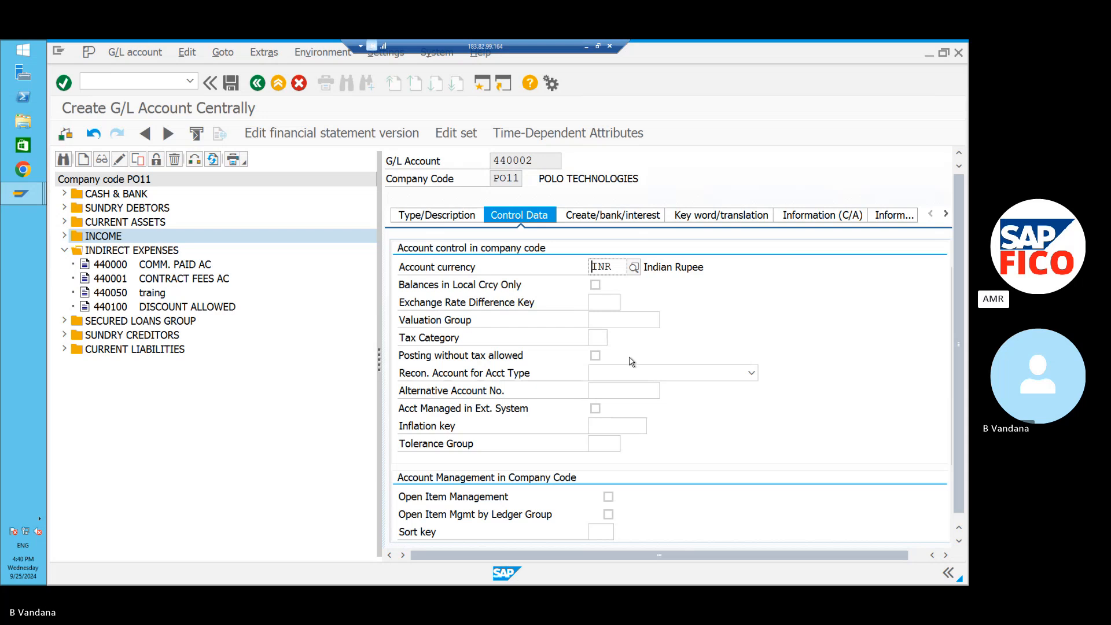
Give 440002 sort key 001, field status group G001 and automatic posting only, then save it.
click(604, 528)
text(00)
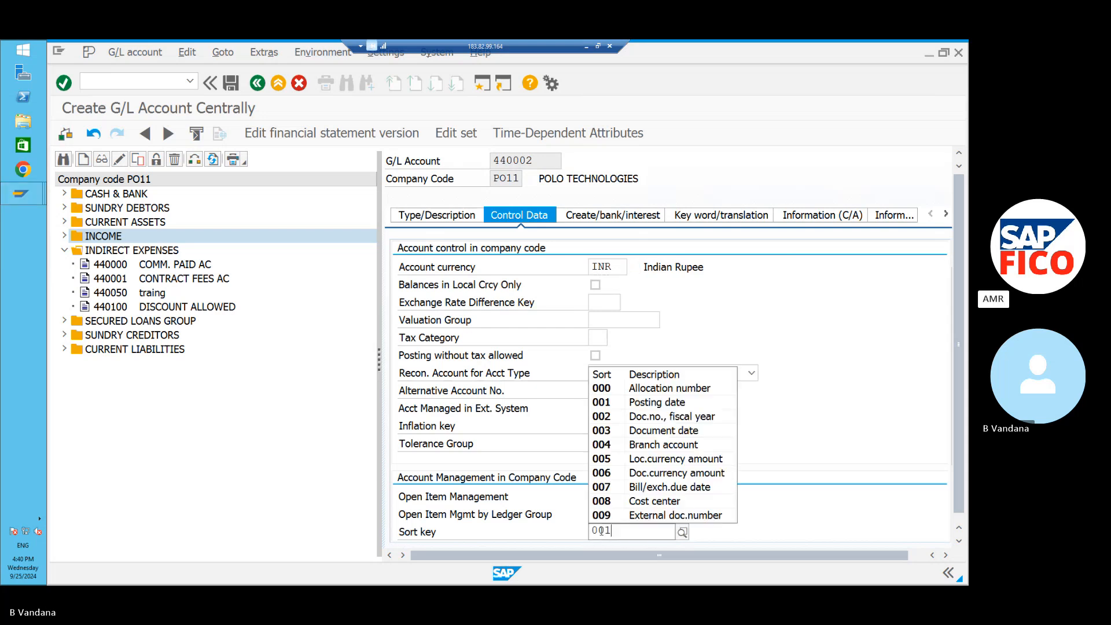
text(1)
click(608, 564)
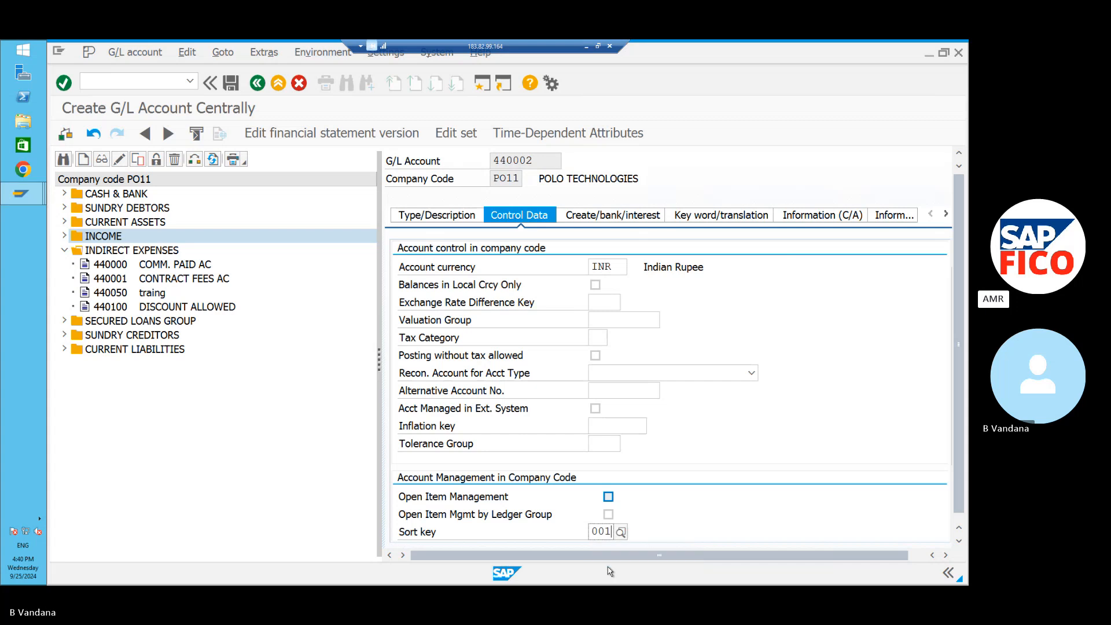
click(598, 216)
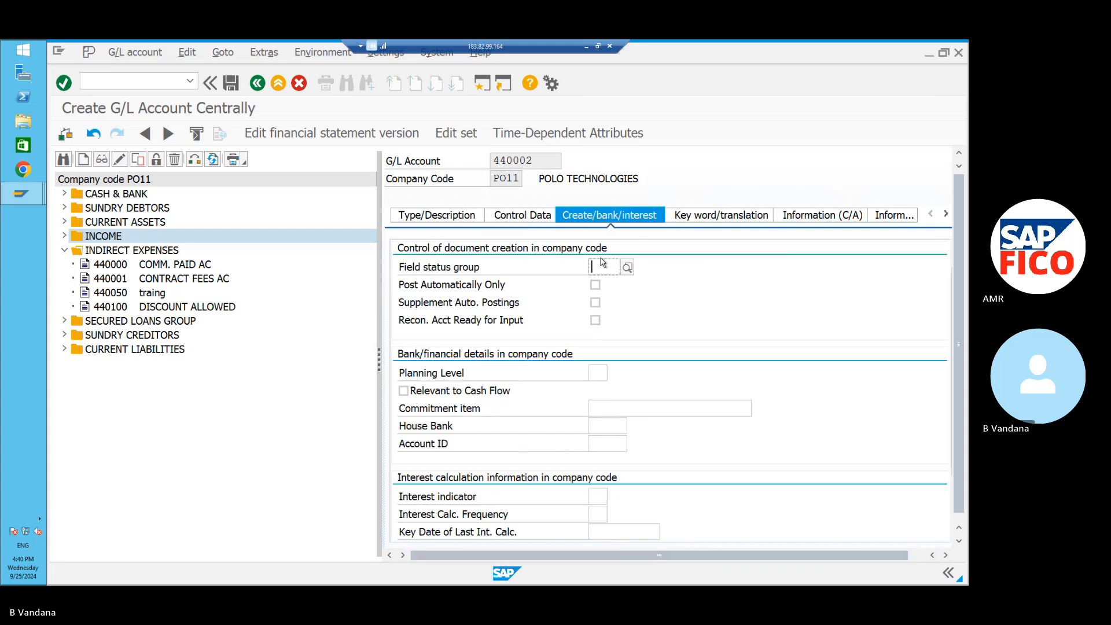
click(627, 267)
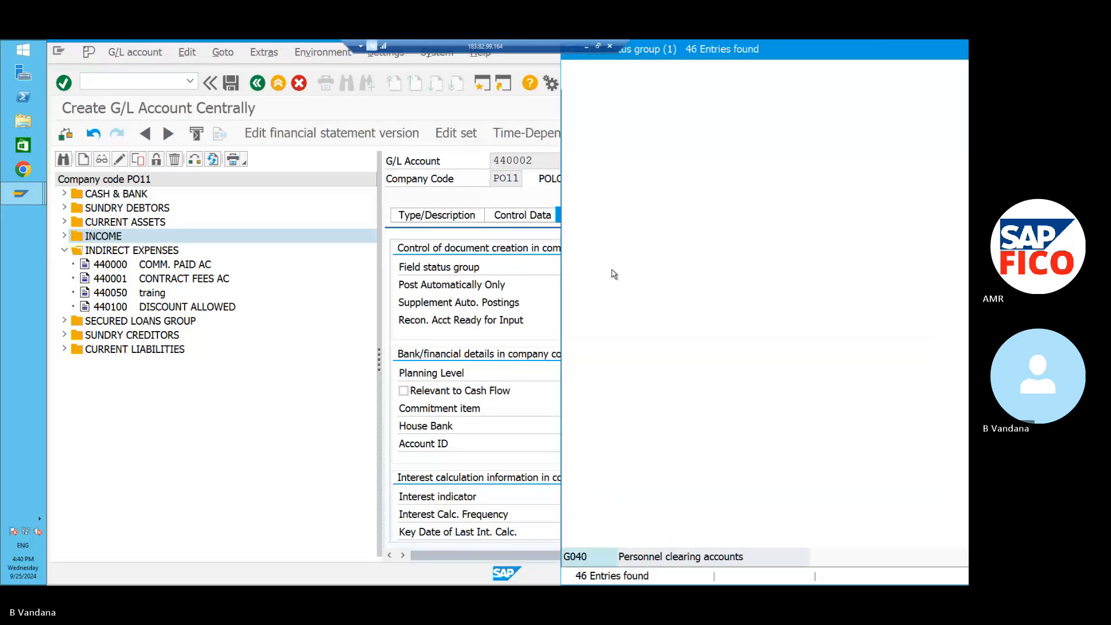
click(635, 192)
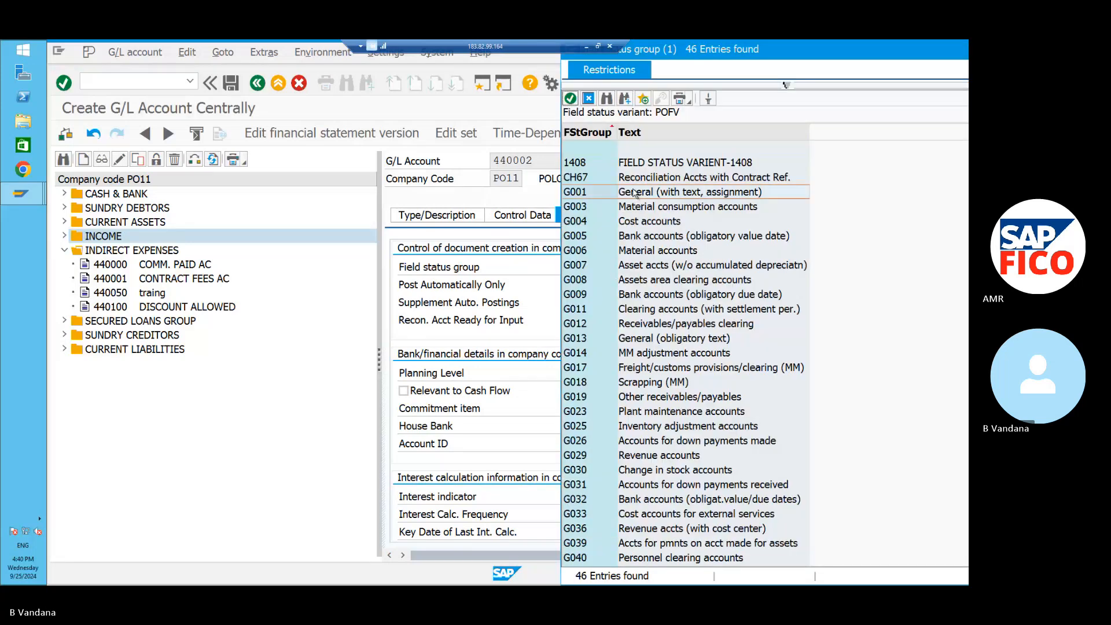
click(569, 97)
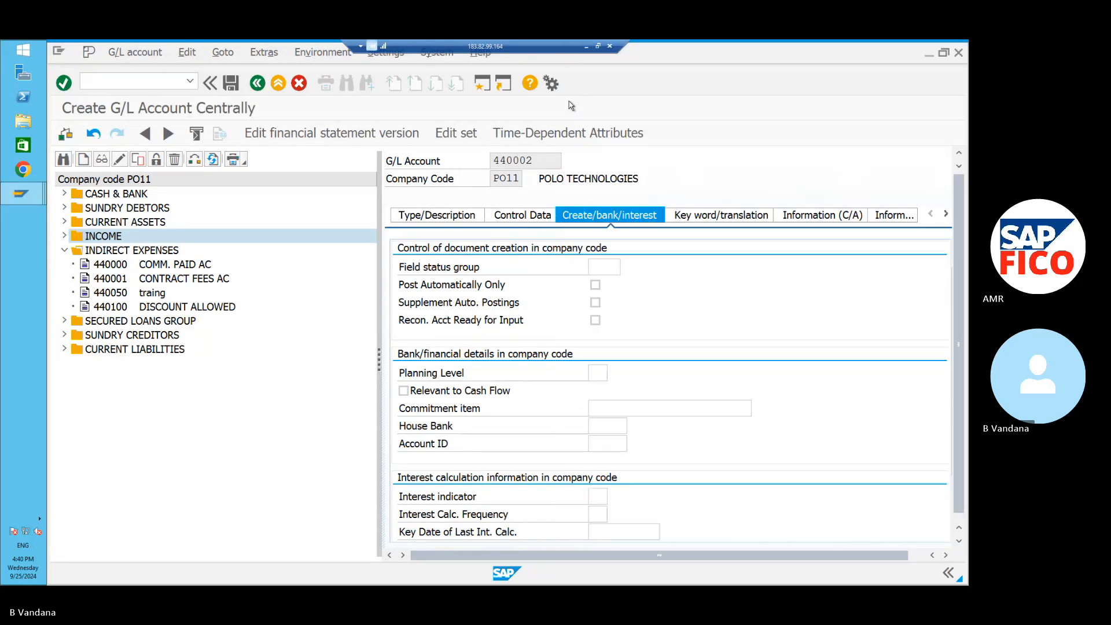
click(595, 284)
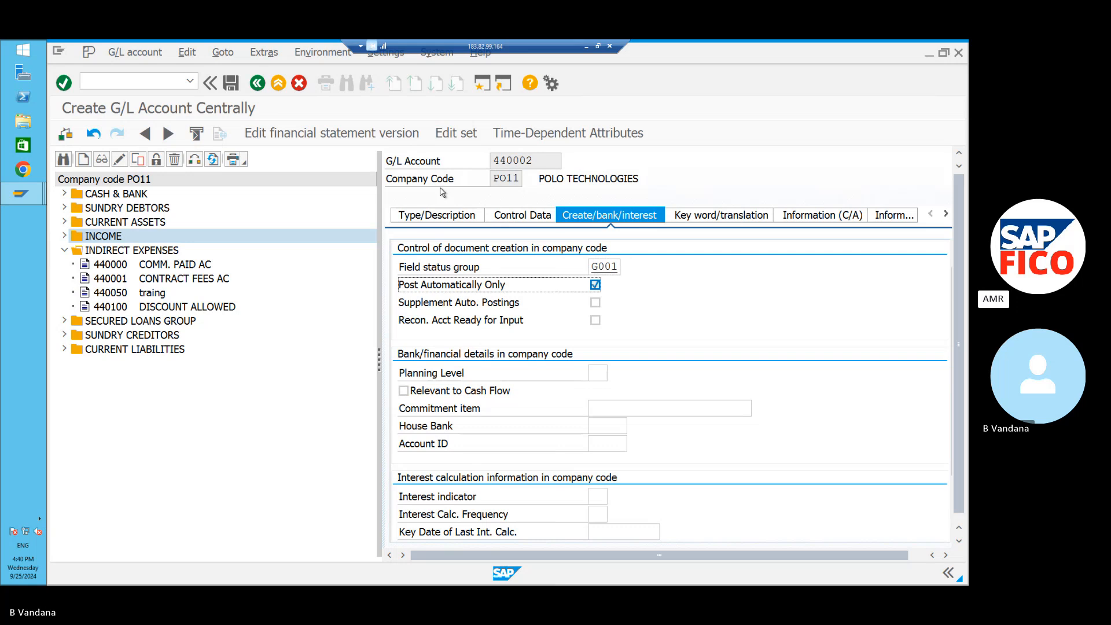
click(232, 85)
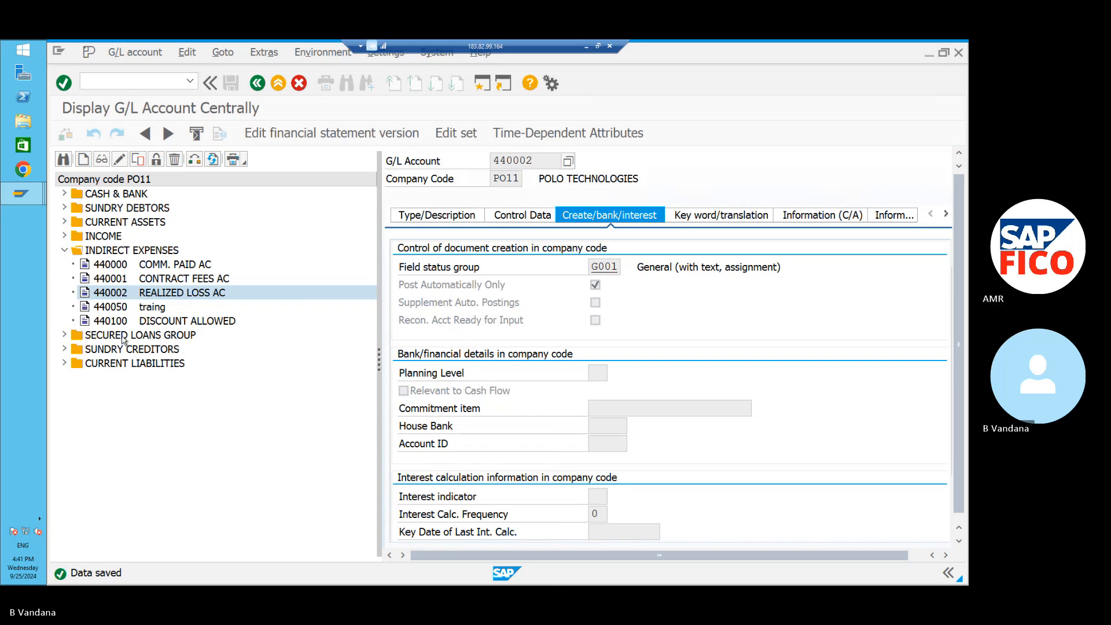
Expand CURRENT LIABILITIES to show accounts 160000 and 160001, and collapse INDIRECT EXPENSES.
click(63, 364)
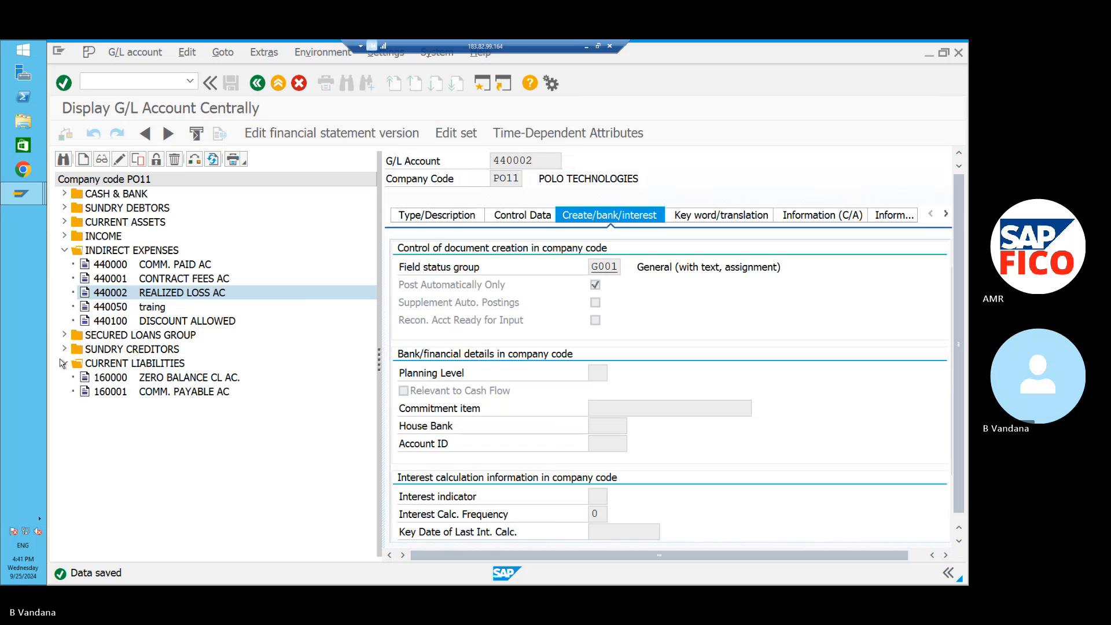
click(64, 251)
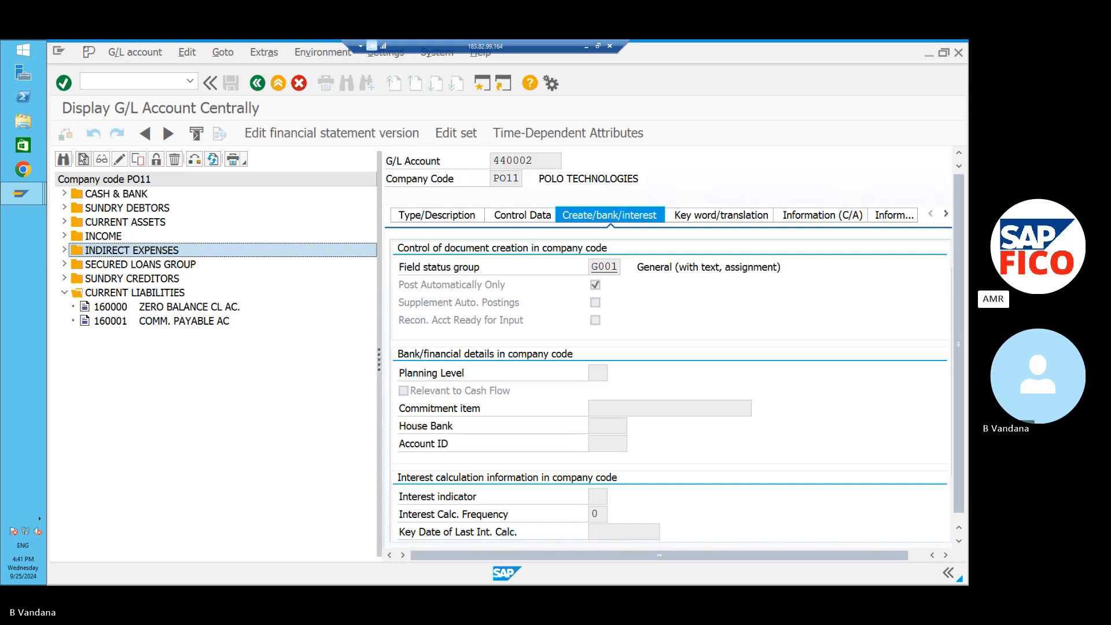
Create account 160011 for company code PO11 as an X Balance Sheet Account.
click(83, 158)
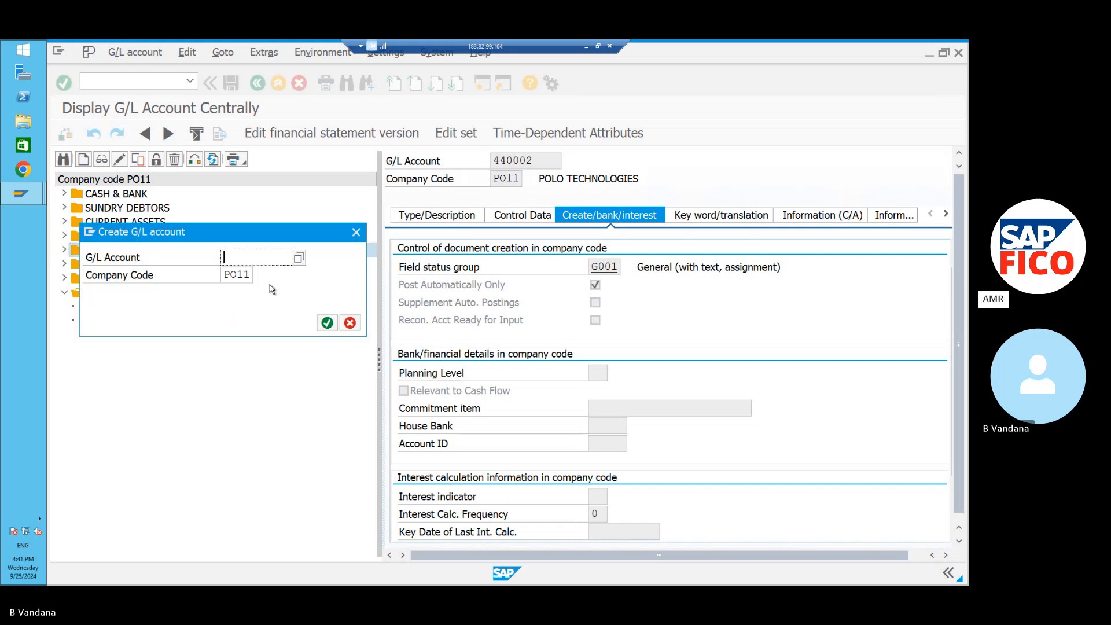
text(1)
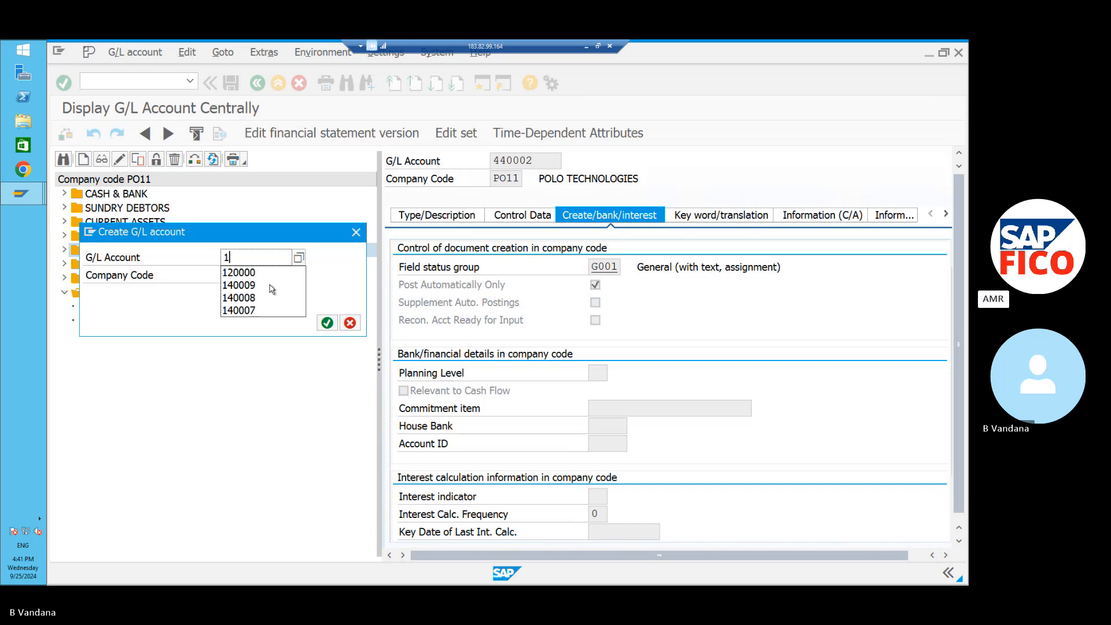
text(6001)
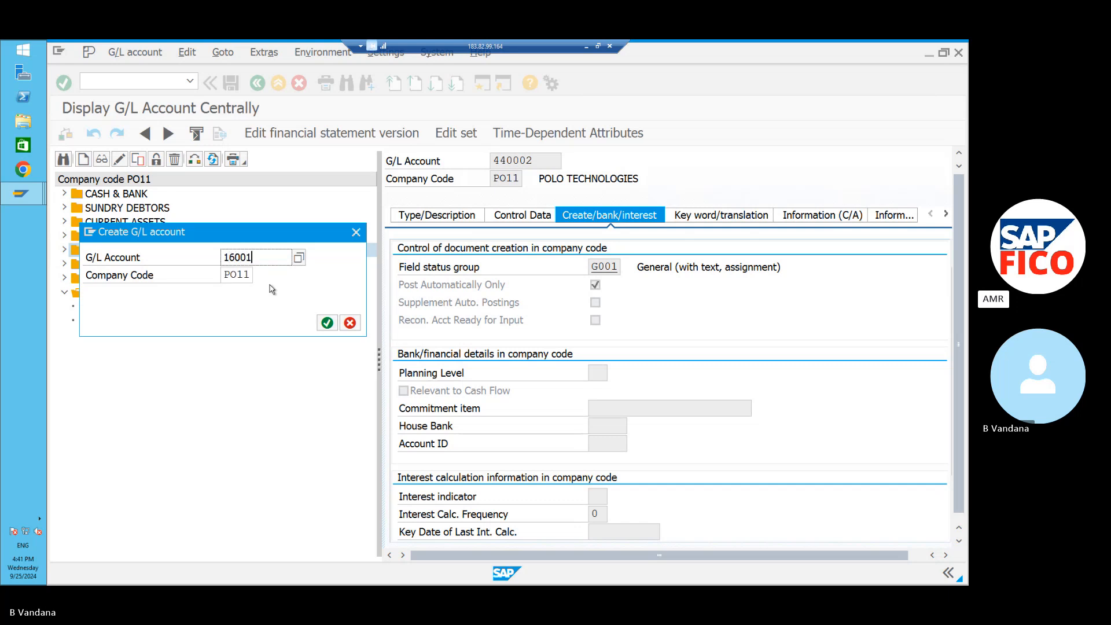
text(1)
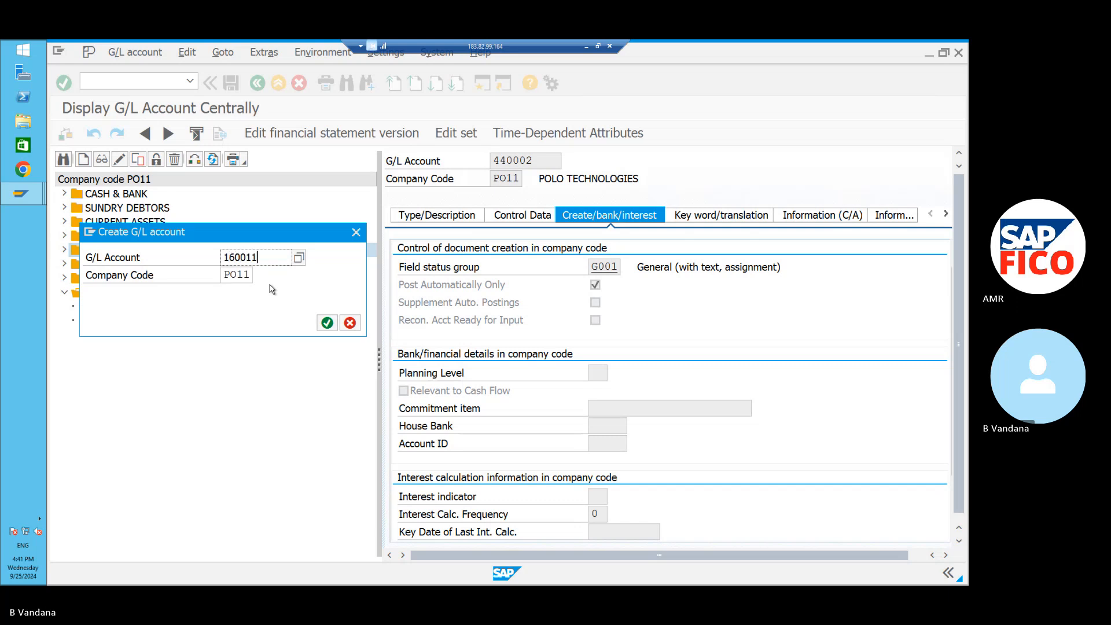
click(326, 324)
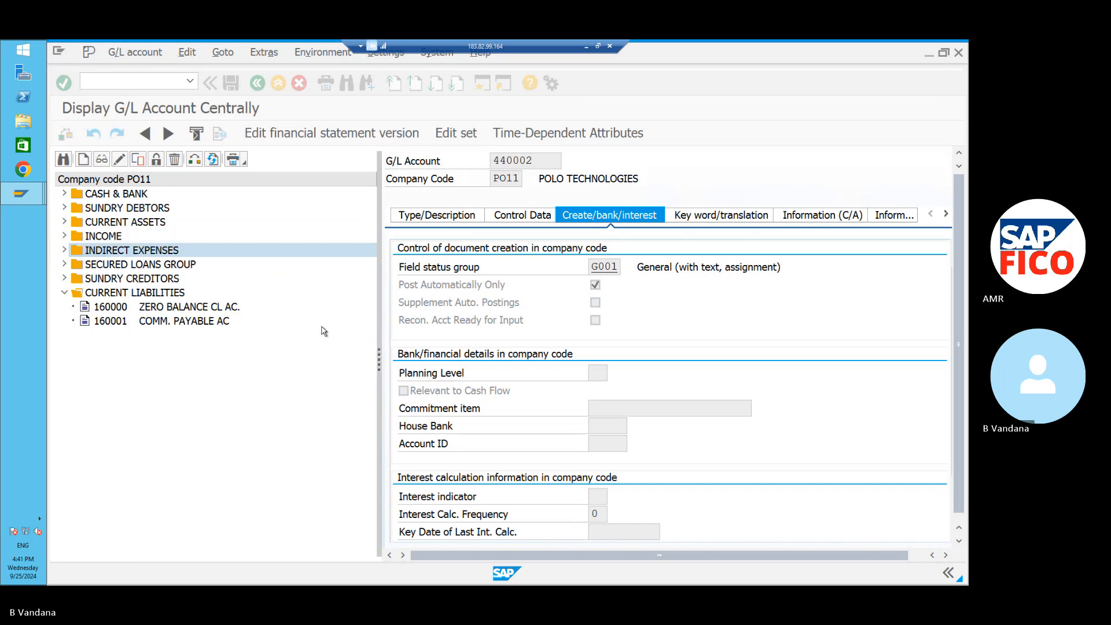
click(446, 221)
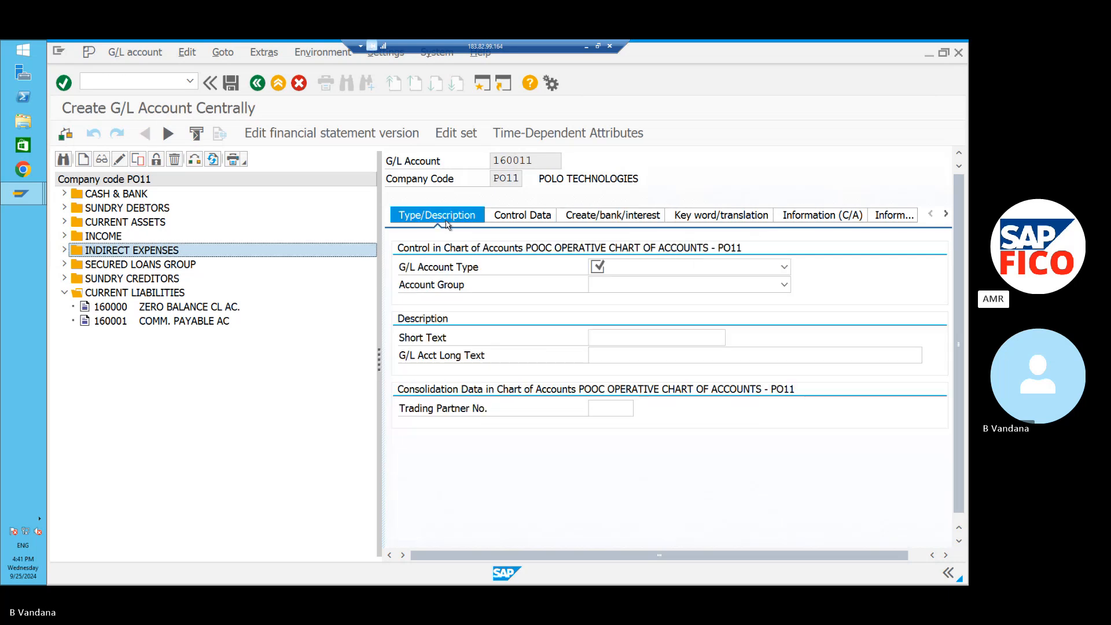
click(784, 268)
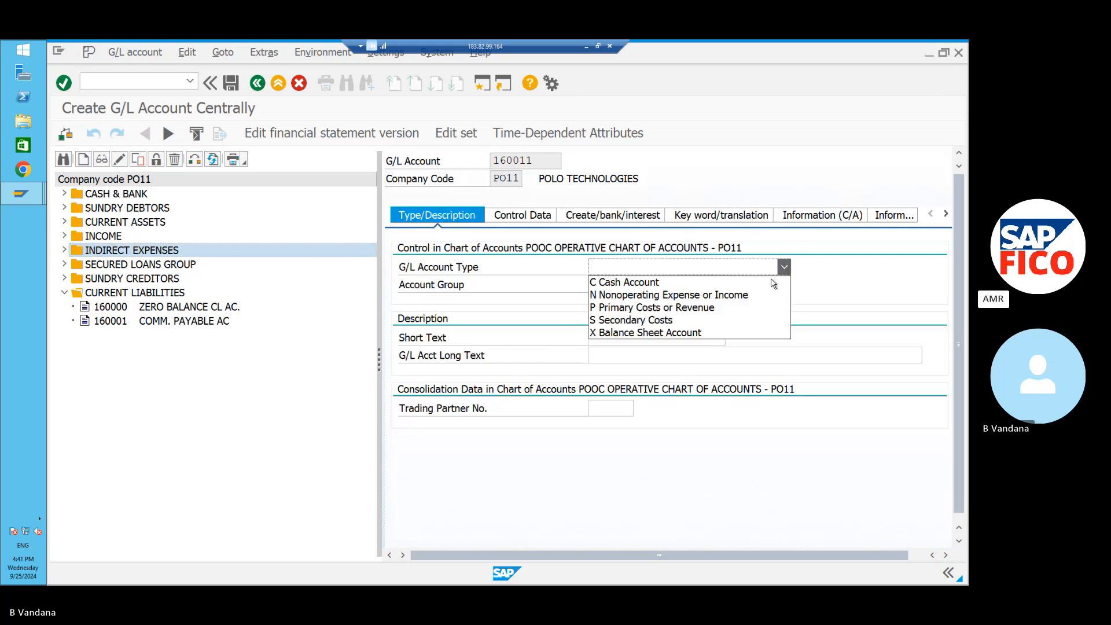
click(733, 333)
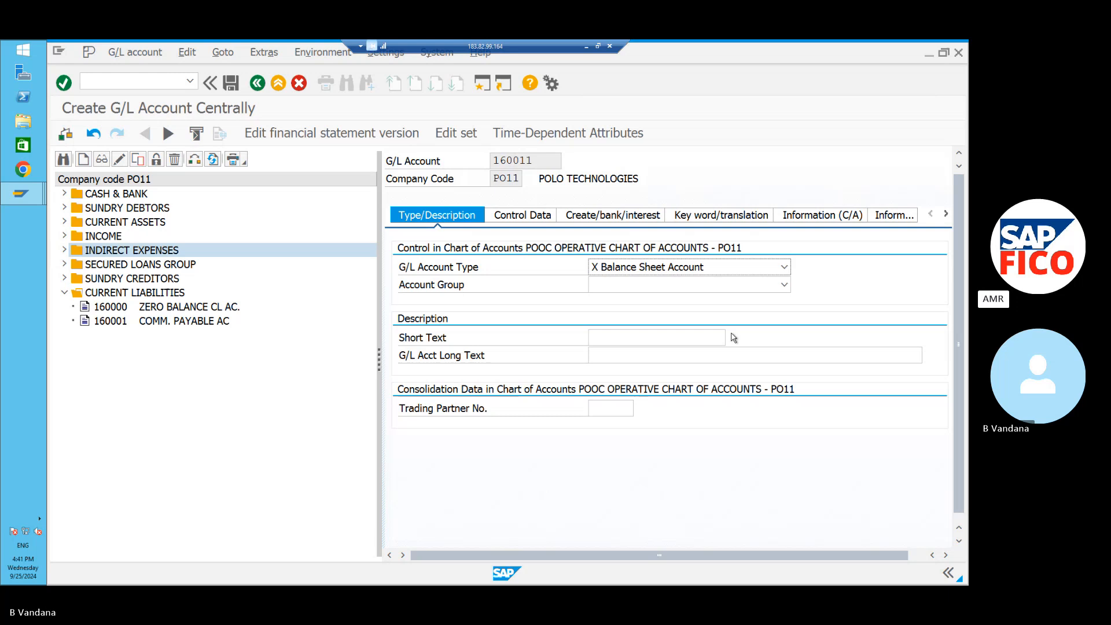
Assign the account to group AMR7 CURRENT LIABILITIES.
click(783, 285)
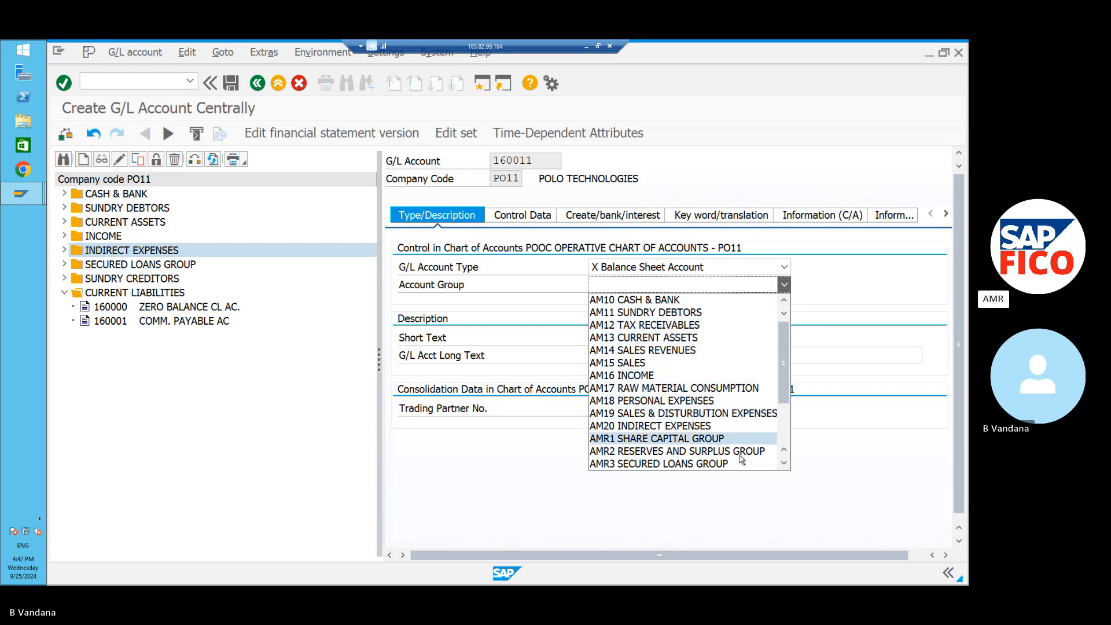
click(784, 463)
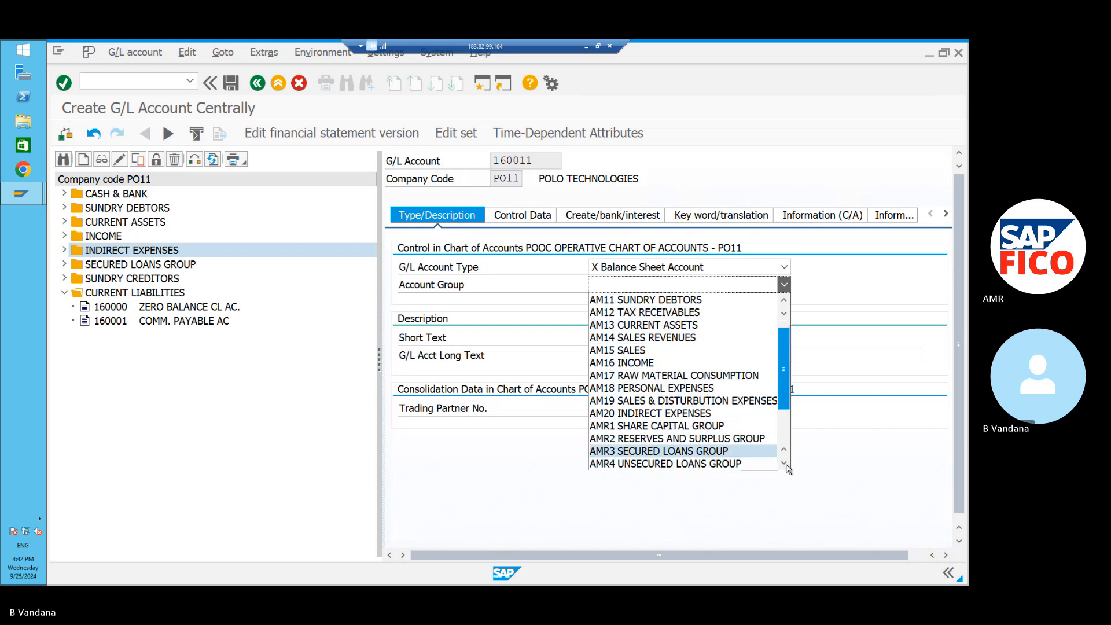
click(785, 463)
click(785, 463)
click(784, 464)
click(784, 463)
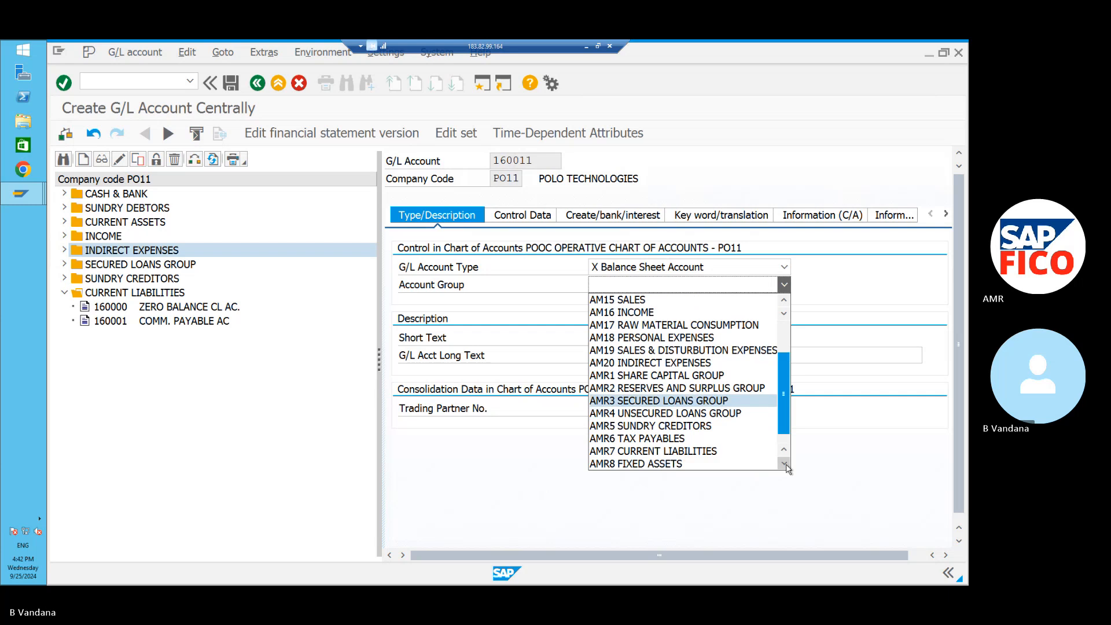
click(746, 452)
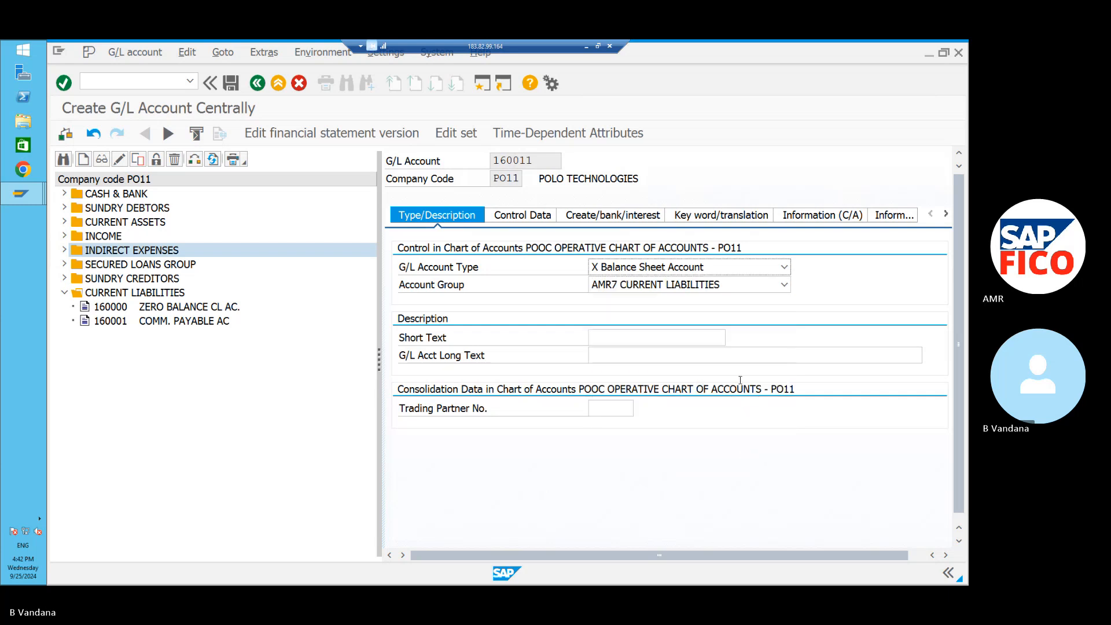
click(710, 339)
Enter FC CLEARING AC as the short and long text, keeping the type Balance Sheet Account.
text(REC)
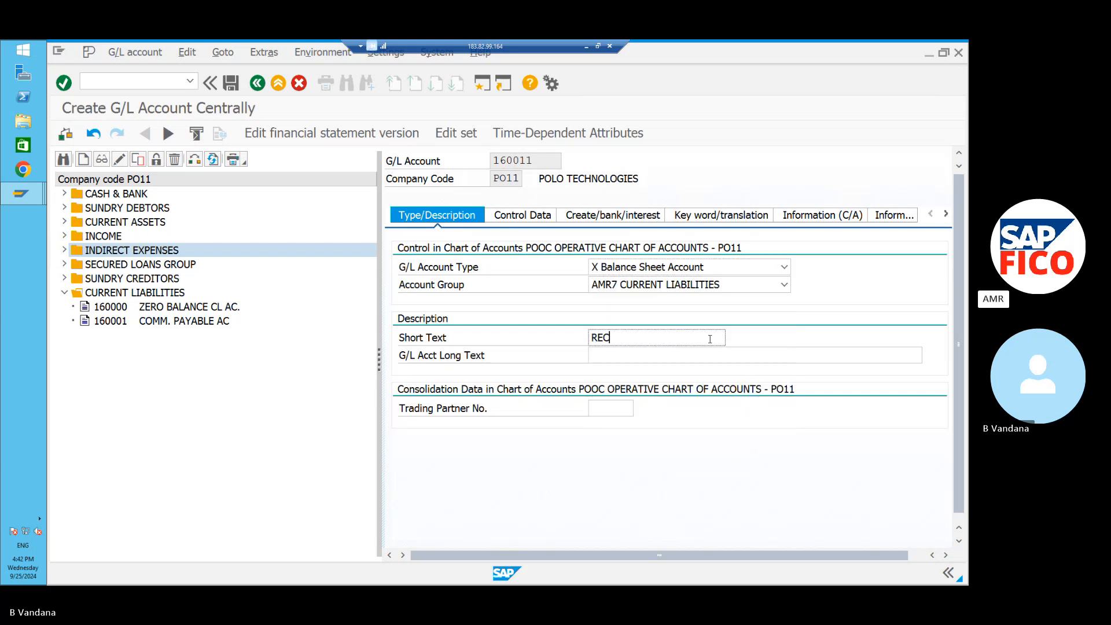
text(O)
key(BackSpace)
key(BackSpace)
key(BackSpace)
key(BackSpace)
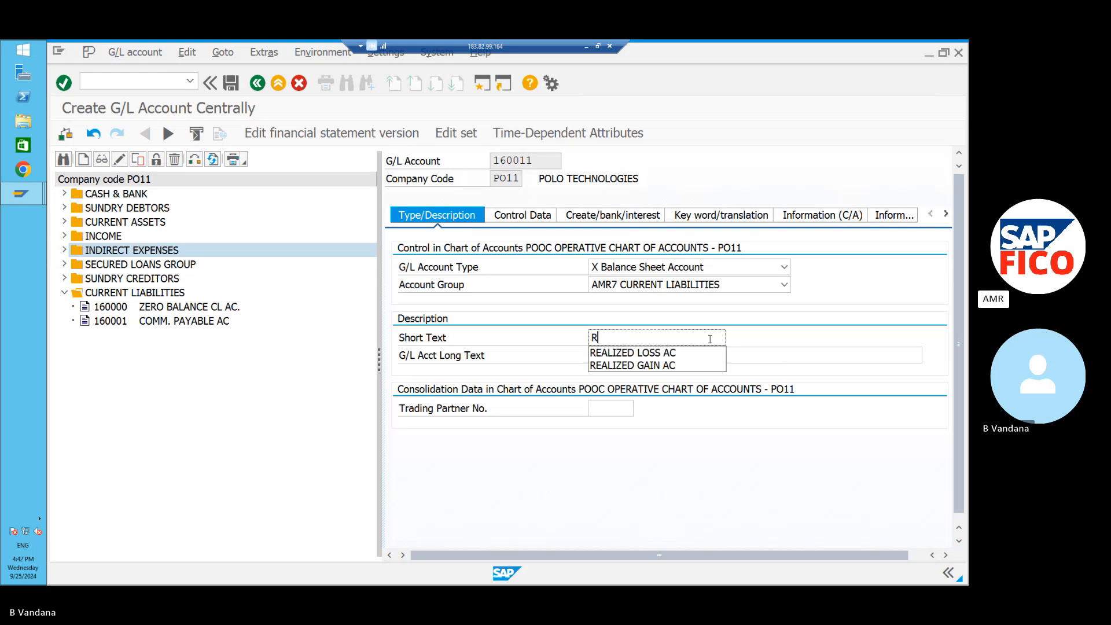
text(FC CLE)
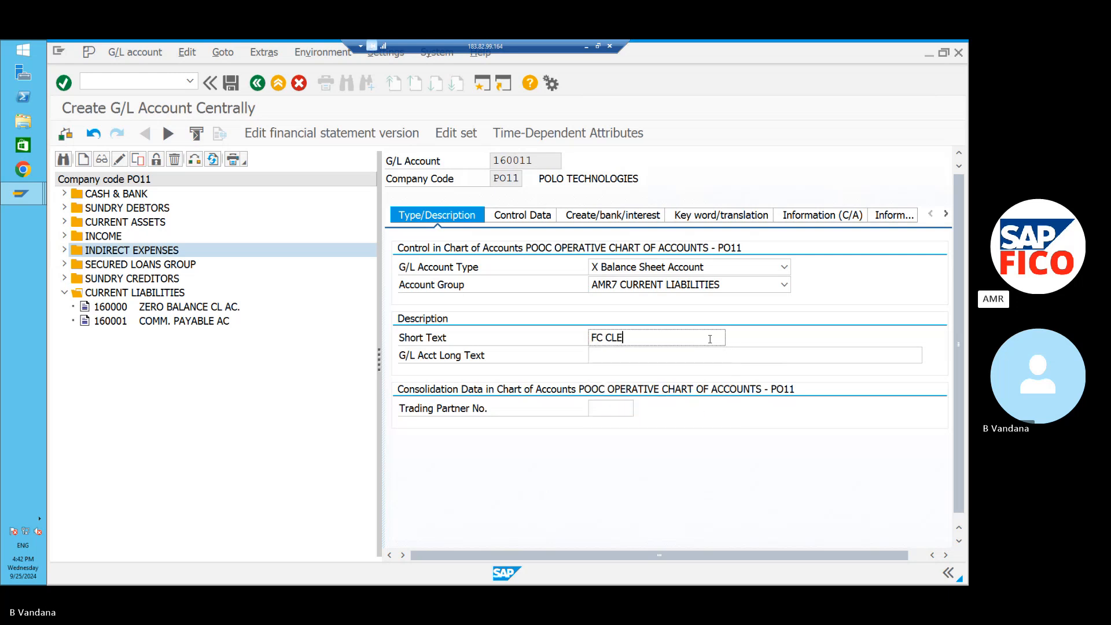
text(ARING AC)
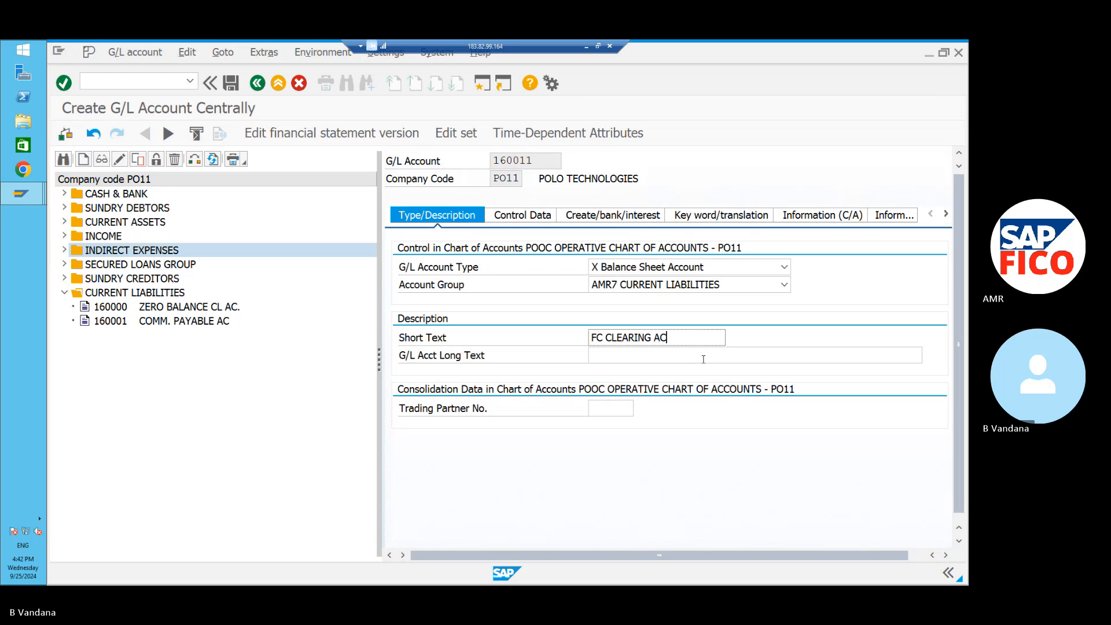
click(623, 357)
key(Return)
text(FC)
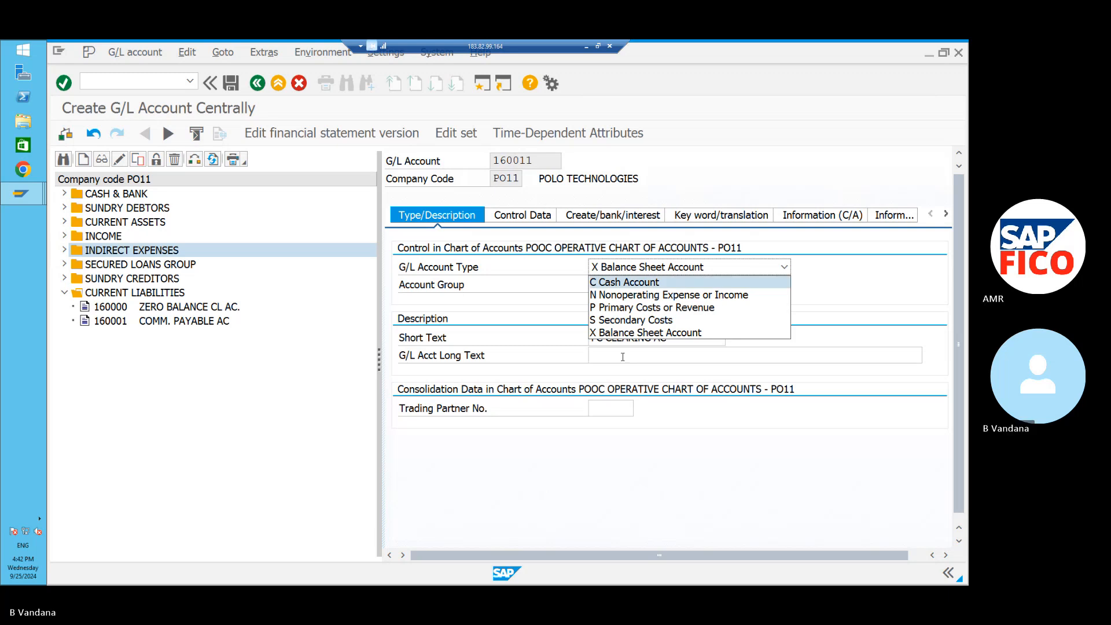
key(Down)
key(Up)
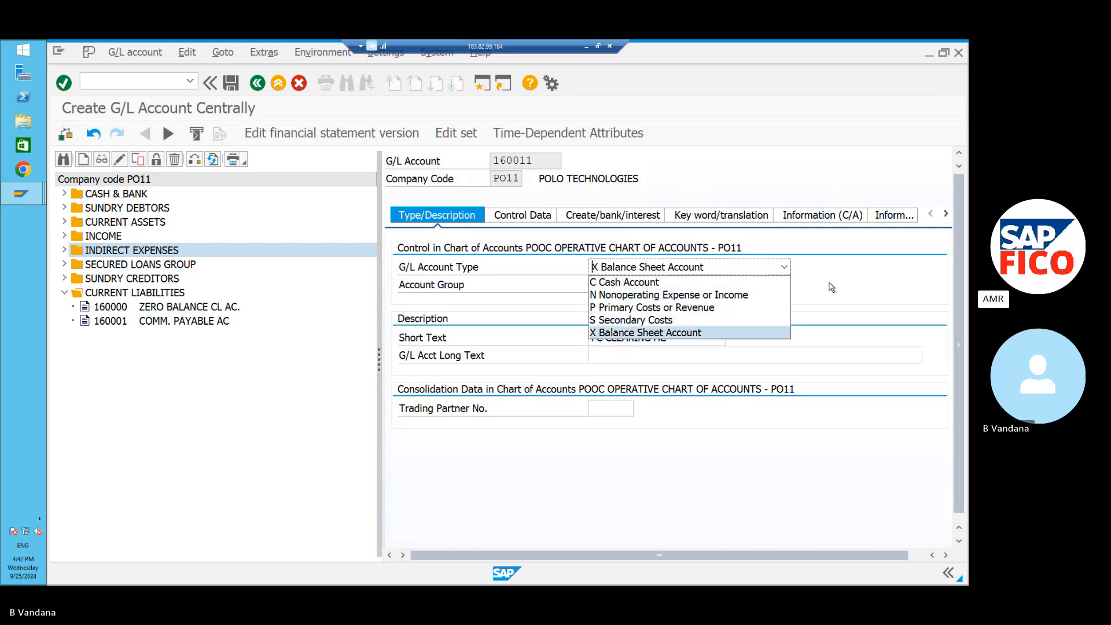
click(698, 333)
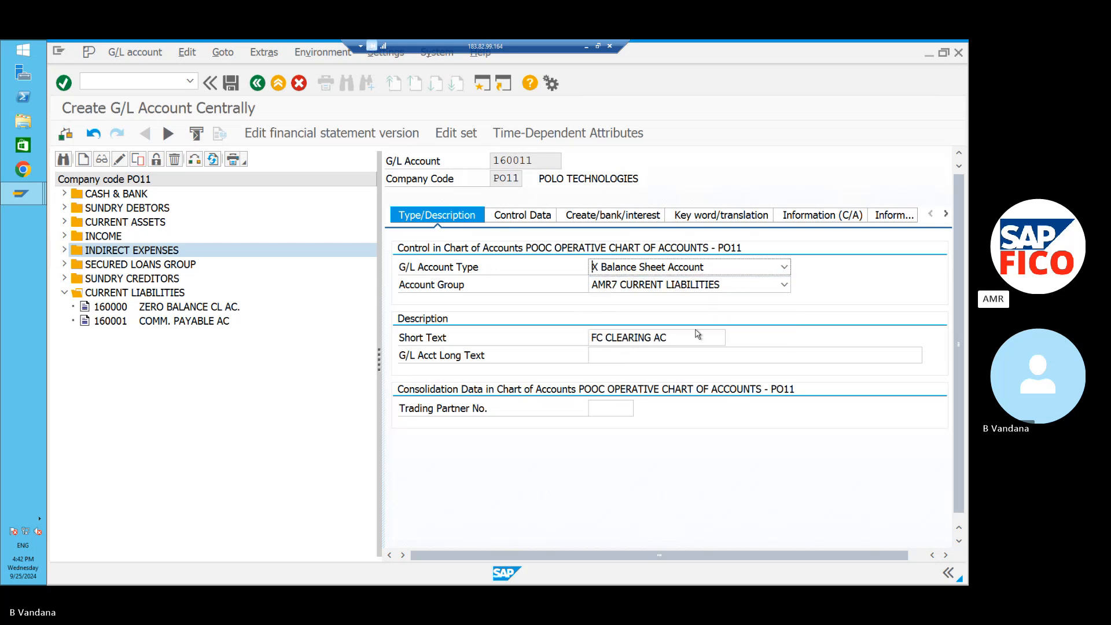
click(668, 351)
text(FC)
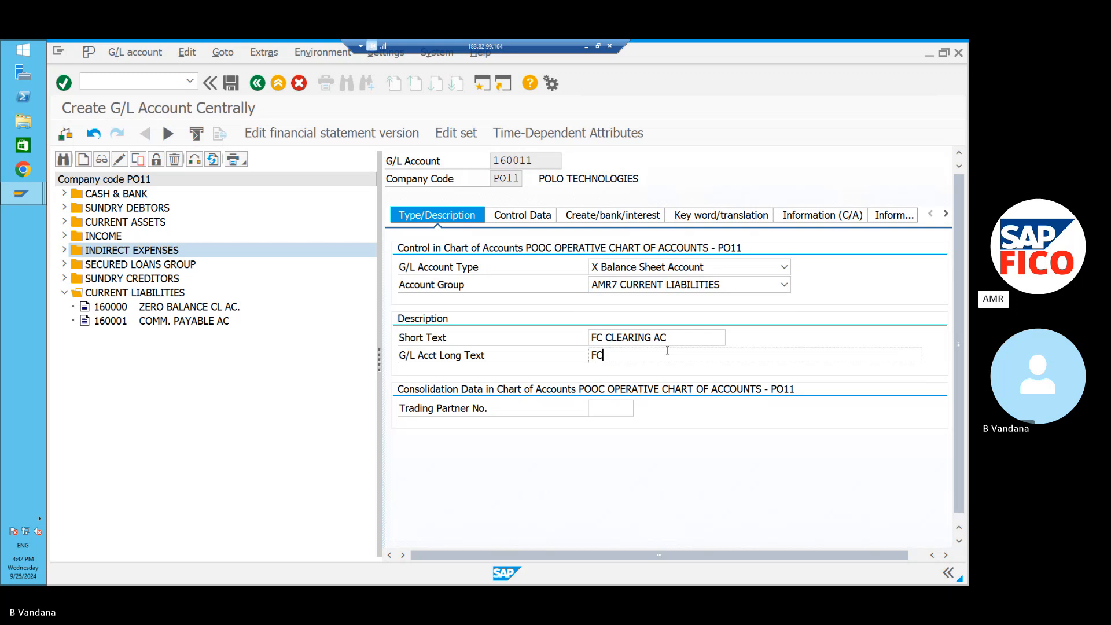
text( CL)
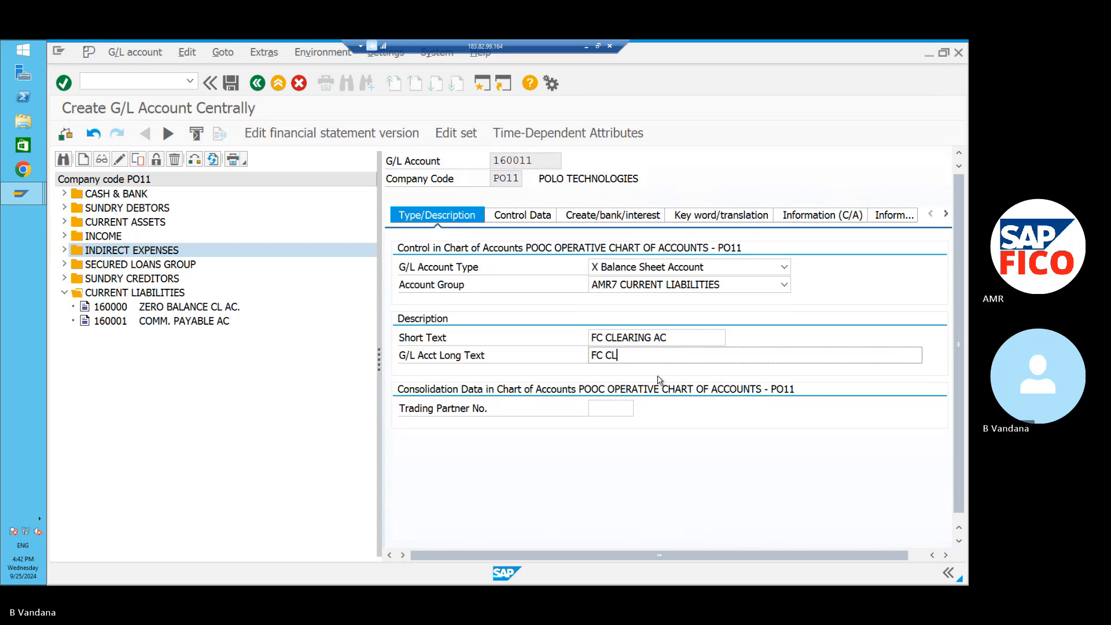
text(EA)
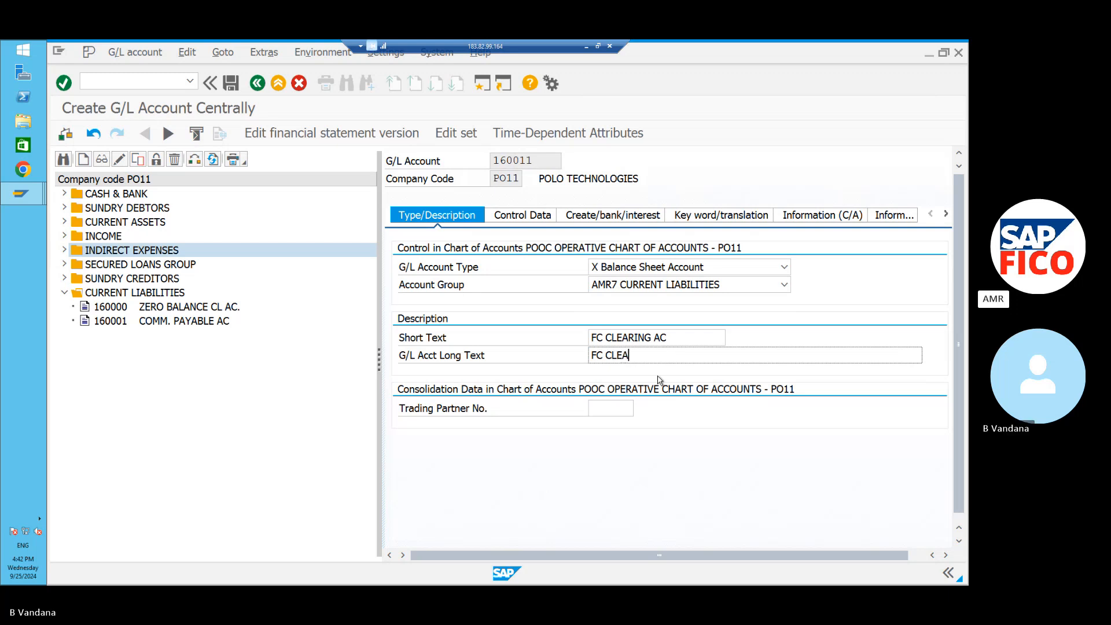
text(RING AC)
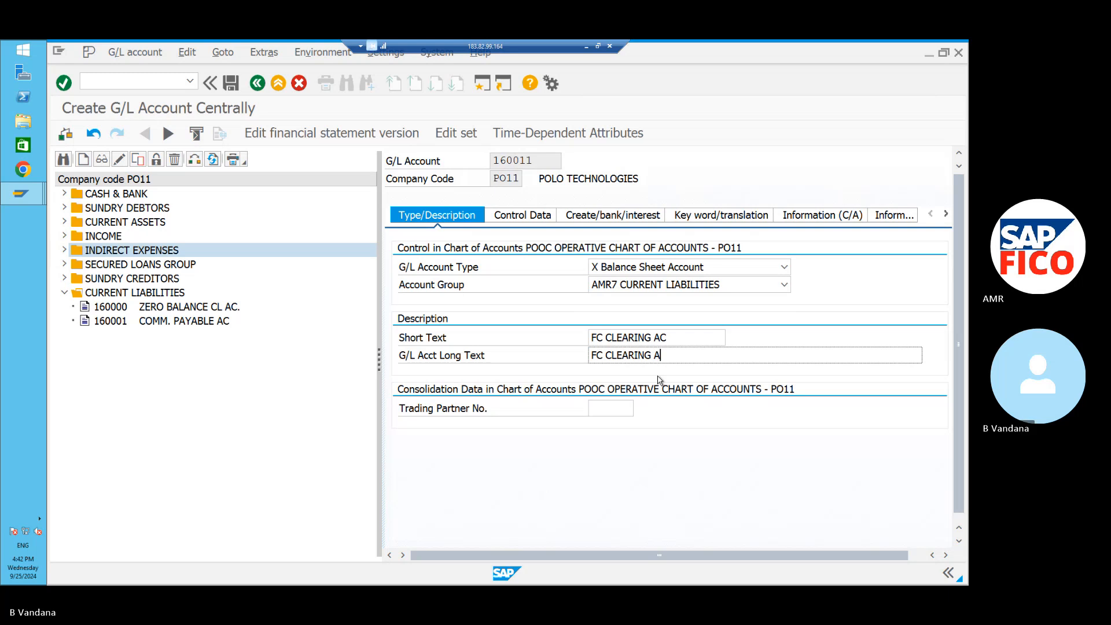
Give 160011 sort key 001, field status group G001 and automatic posting only, then save it.
click(552, 217)
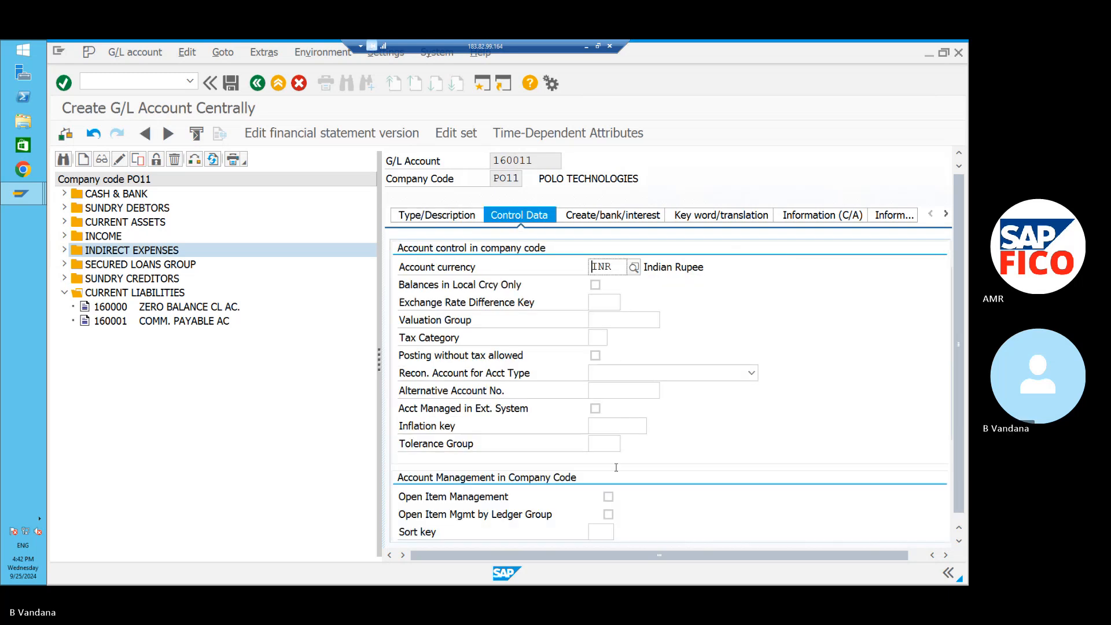
click(600, 530)
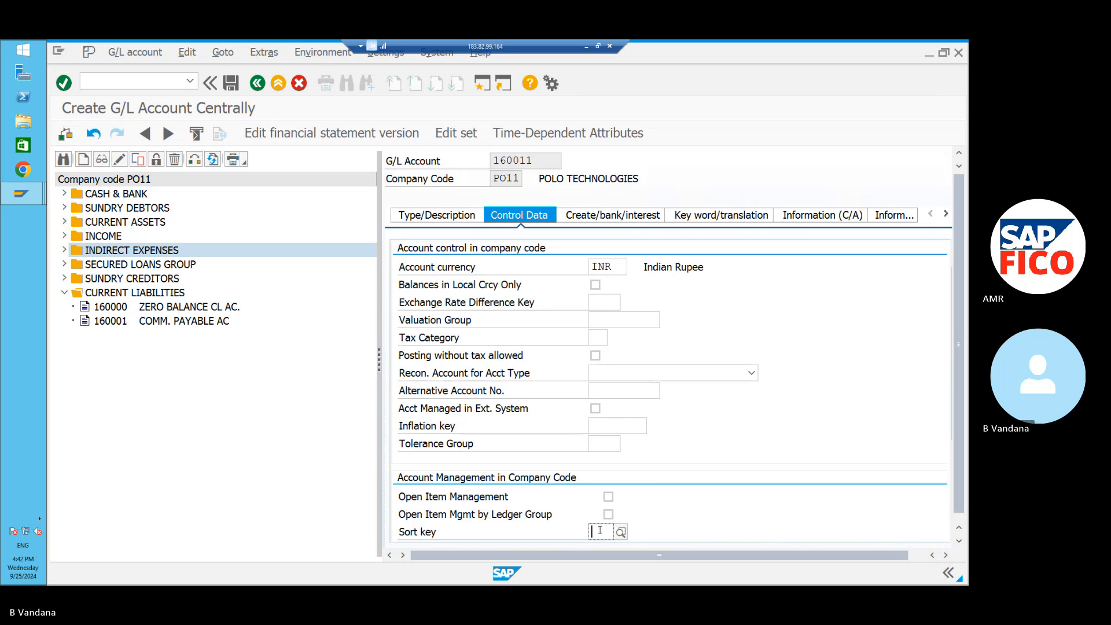
text(001)
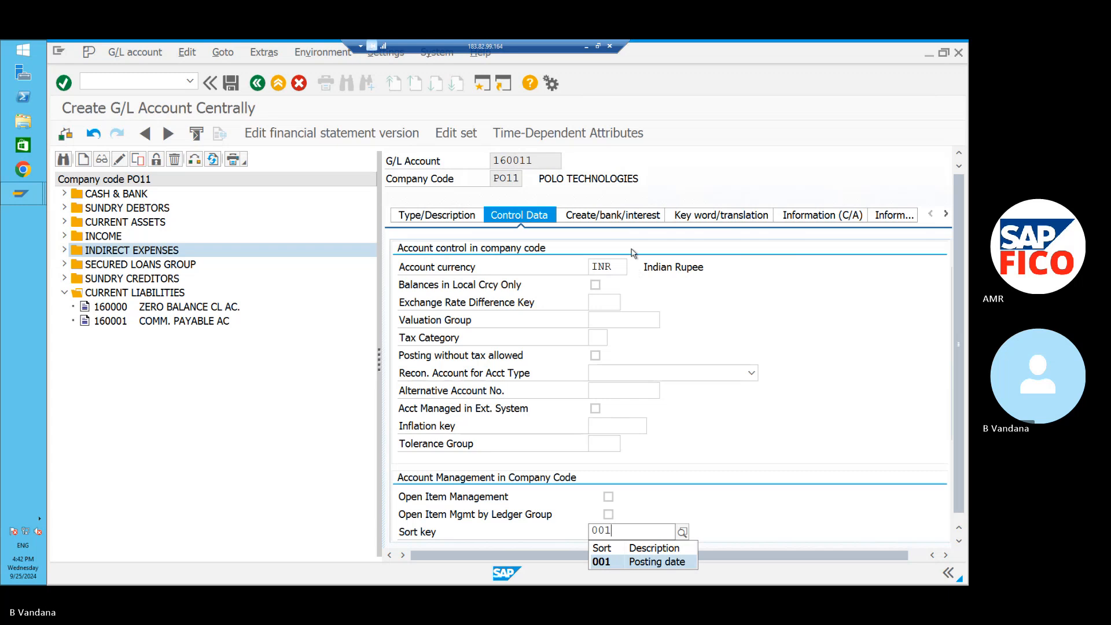
click(617, 215)
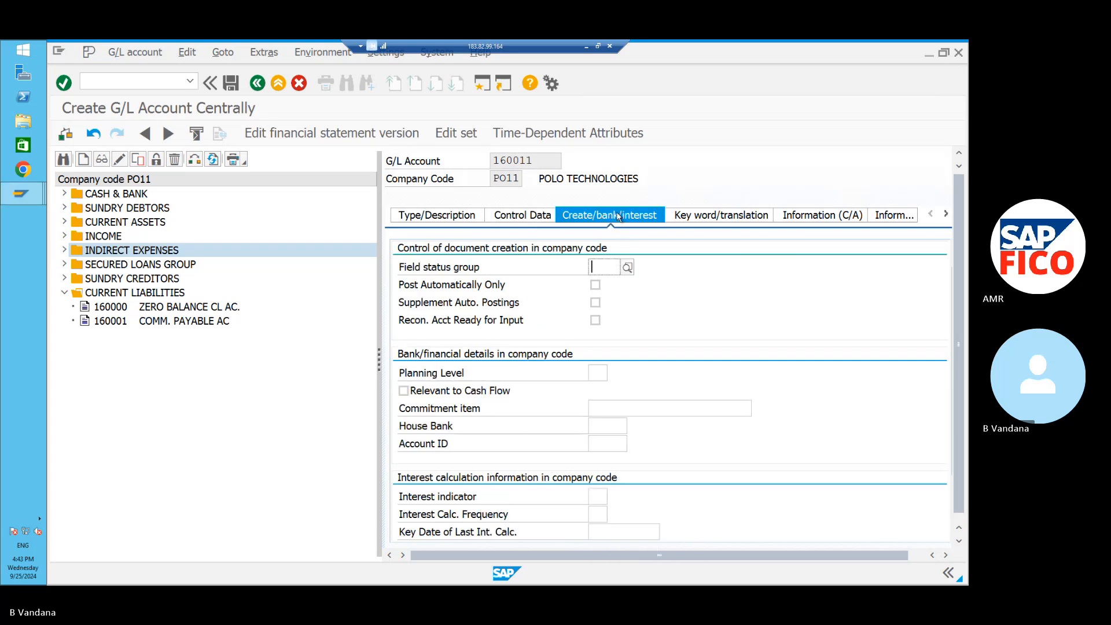
click(627, 268)
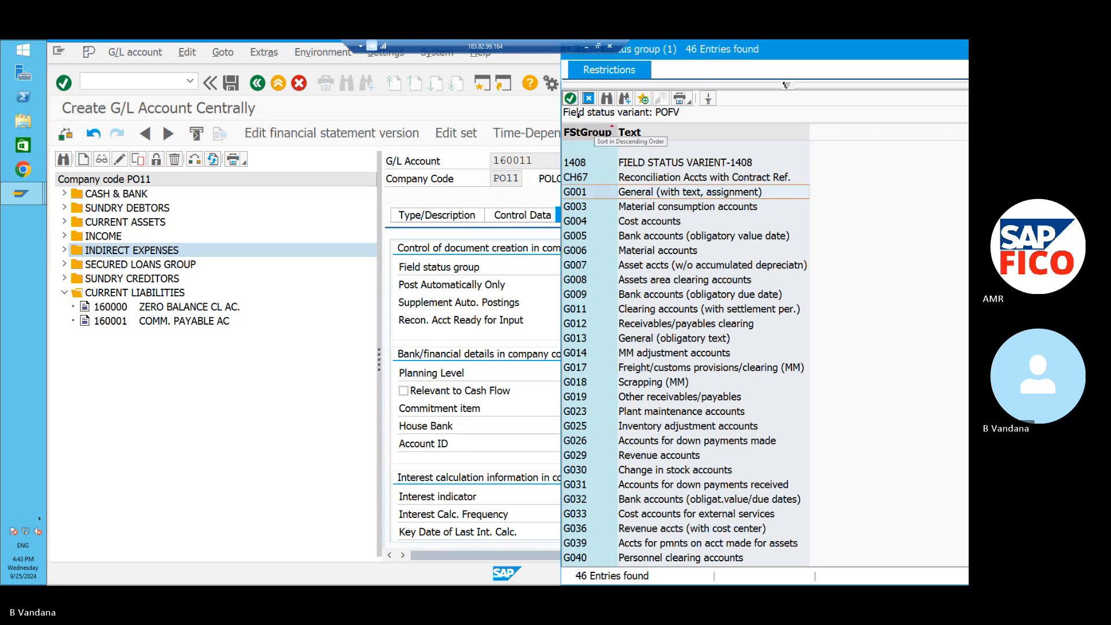
click(568, 99)
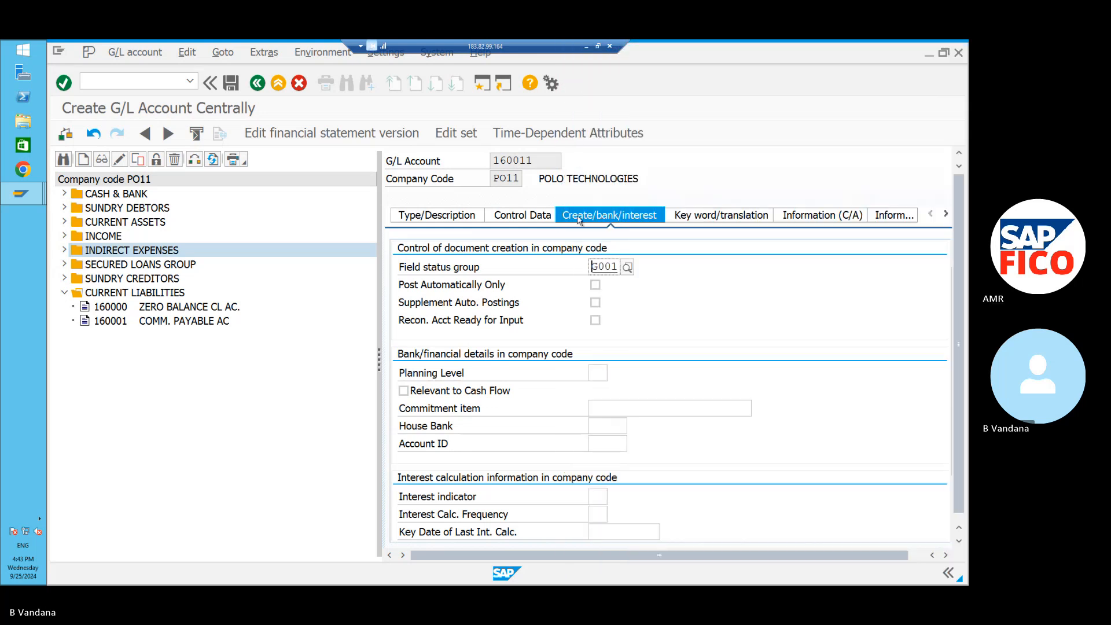
click(595, 285)
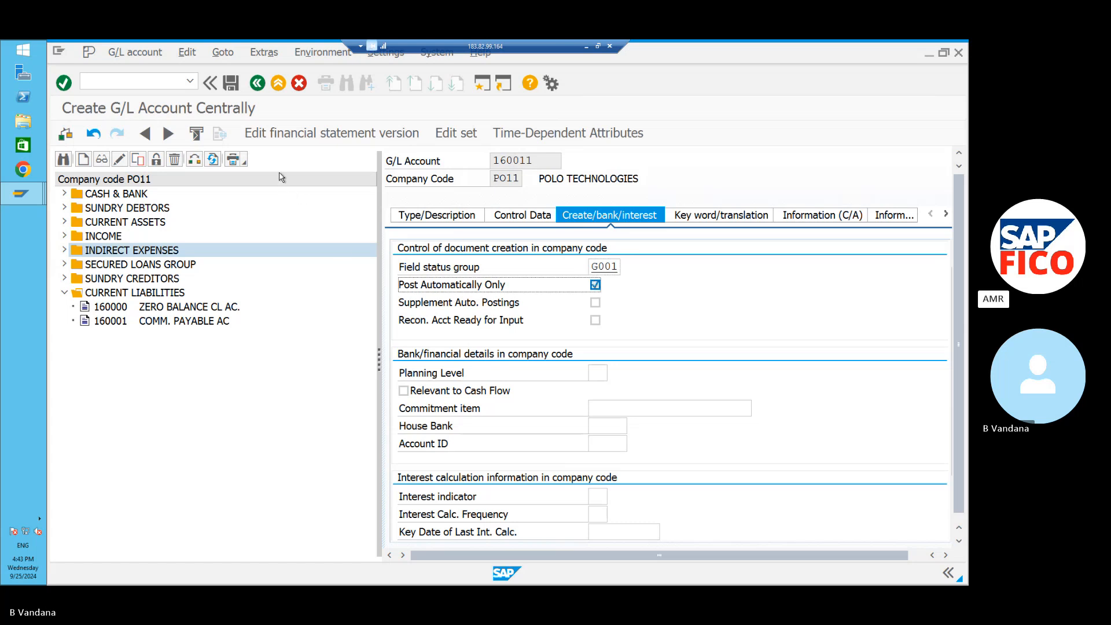
click(233, 87)
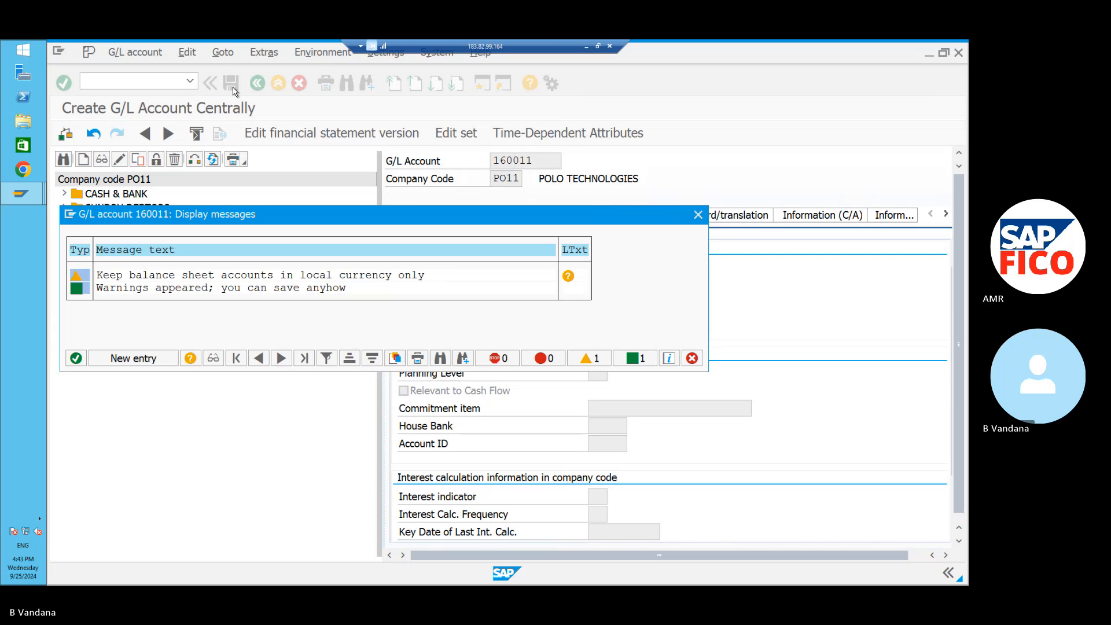
Accept the local-currency warning to save 160011, check its INR control data, then switch to Word.
click(77, 358)
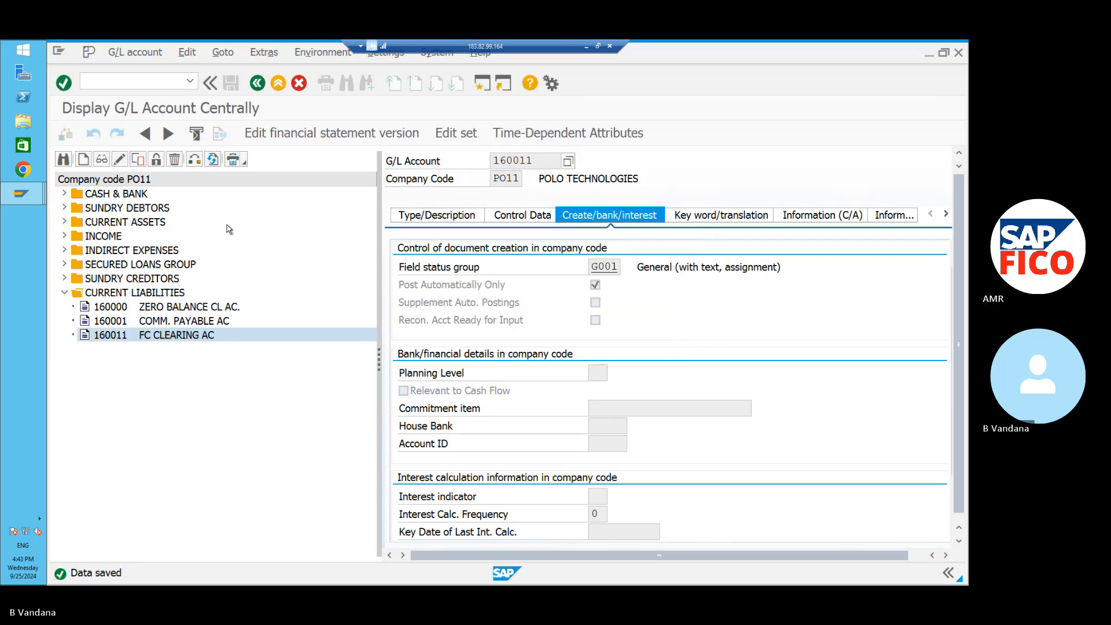
click(510, 217)
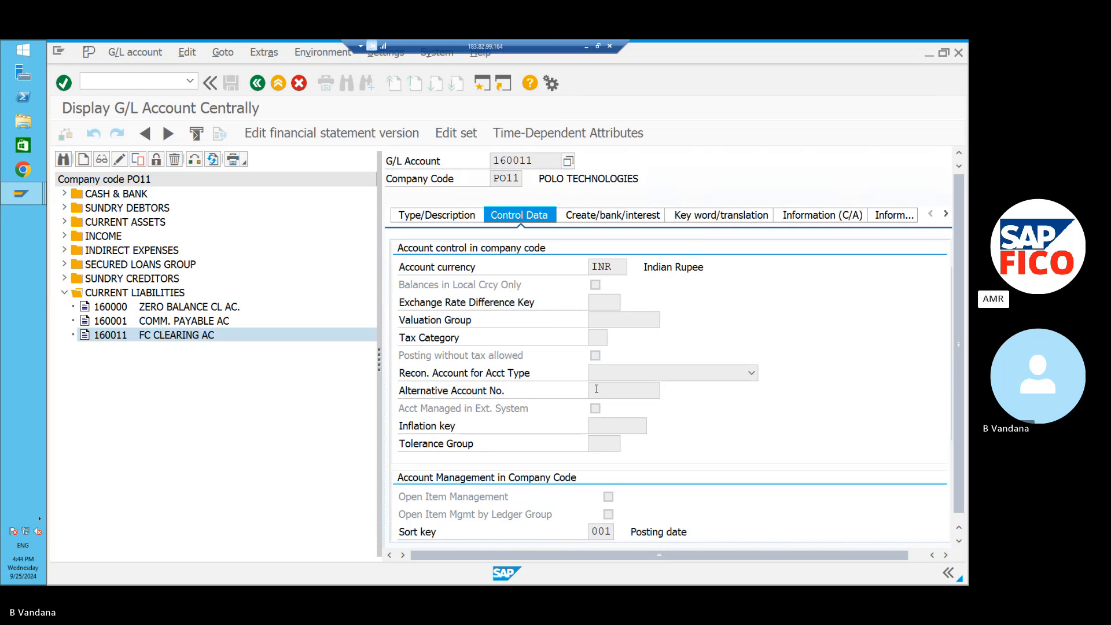
click(586, 46)
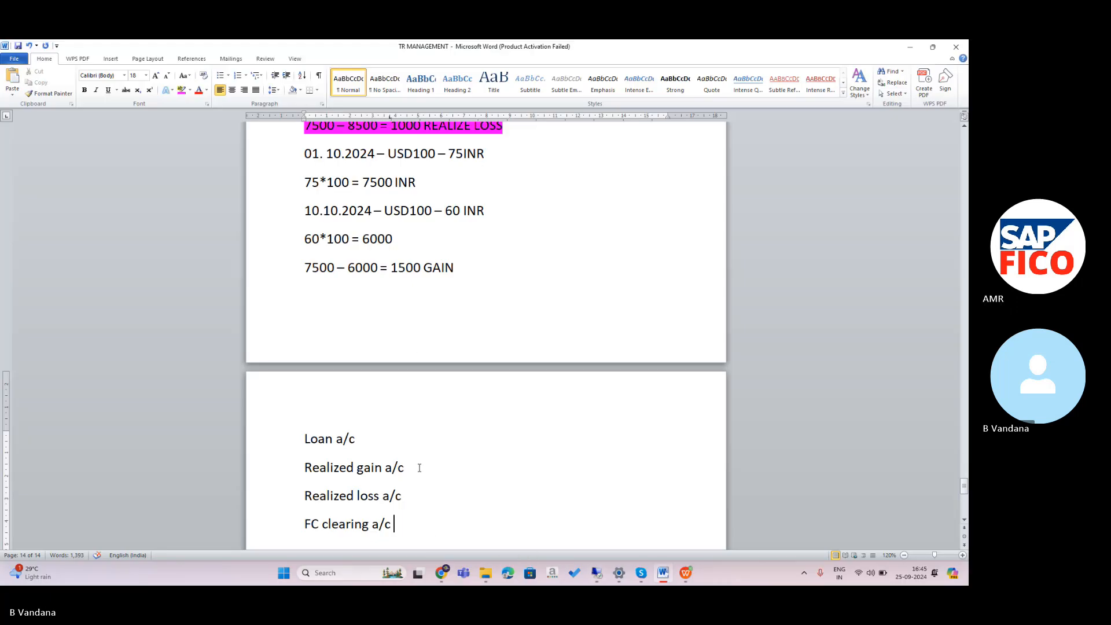
Add the note line 'Prepare automatic posting for foreign currency validation'.
key(Return)
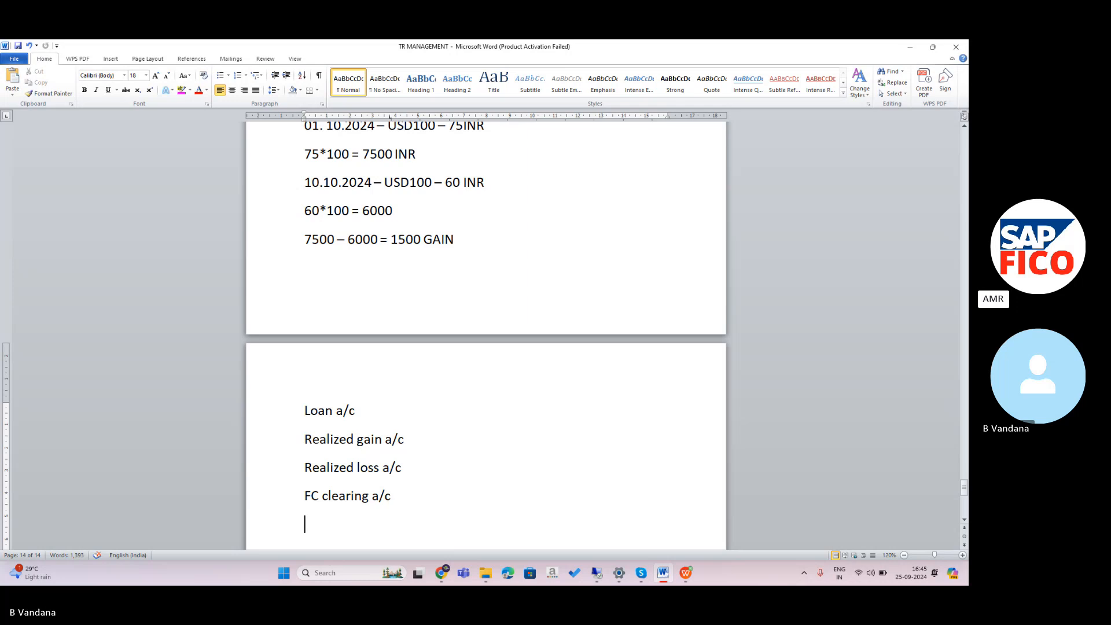
text(Prepare)
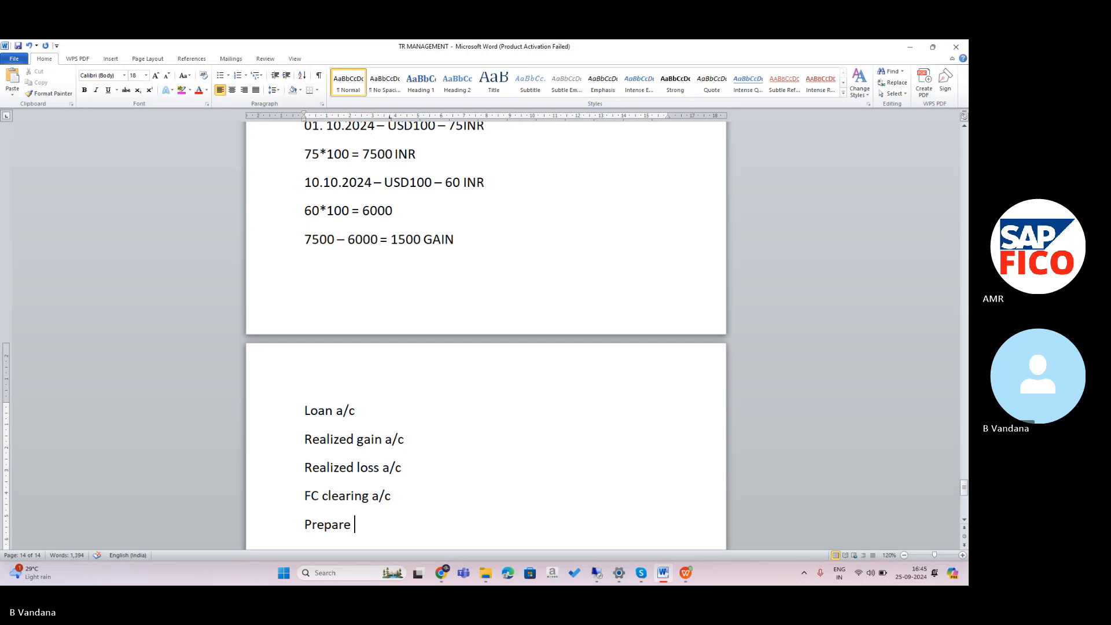
text( automatic)
text(for)
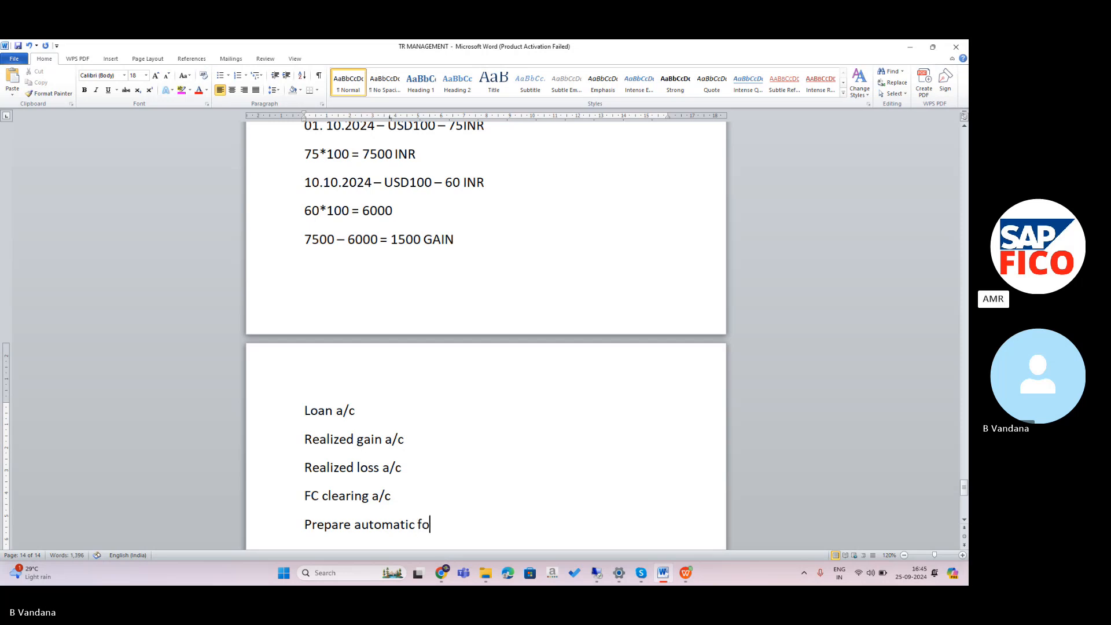
key(BackSpace)
key(BackSpace)
key(BackSpace)
text(posts)
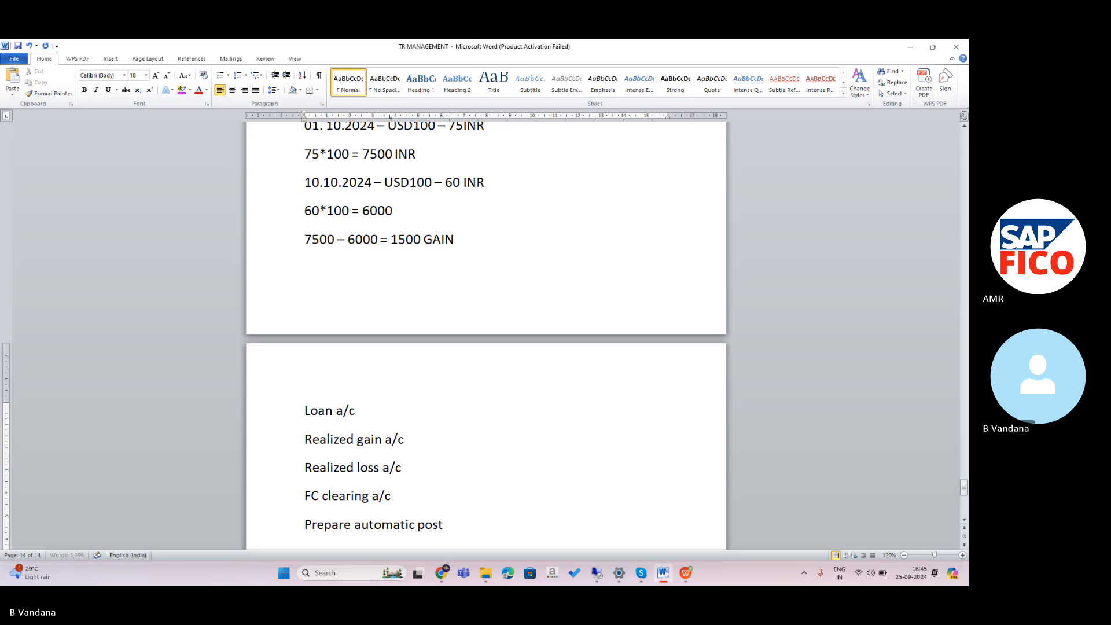
key(BackSpace)
text(ing)
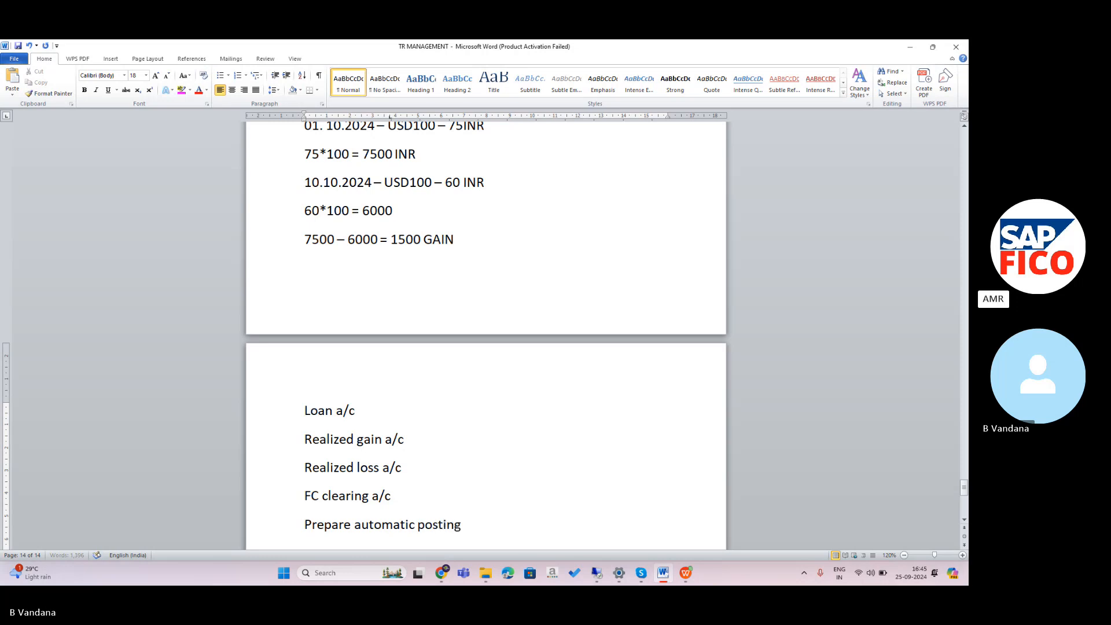
text( for foreign curre)
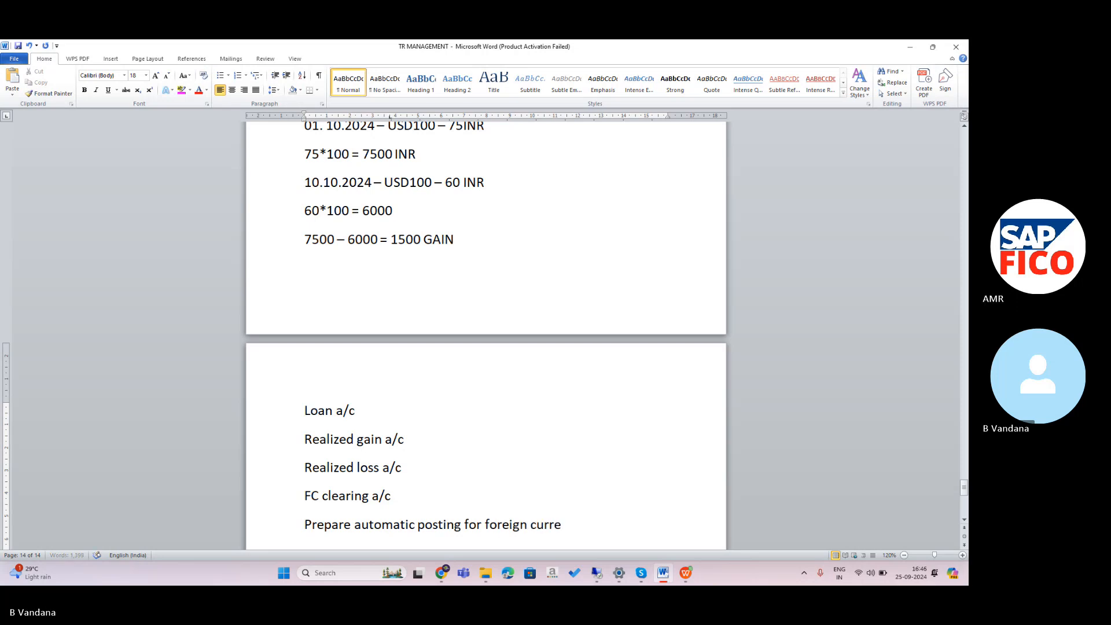
text(ncy validation)
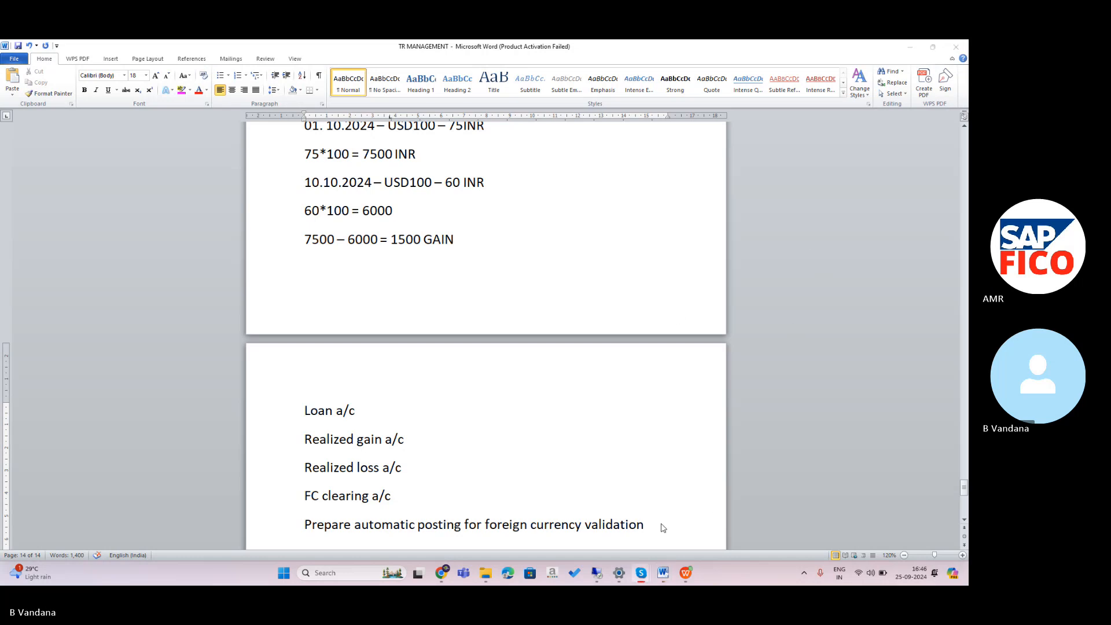
Highlight the automatic-posting line in magenta.
click(304, 525)
key(End)
drag(305, 524, 688, 425)
scroll(665, 480, down, 1)
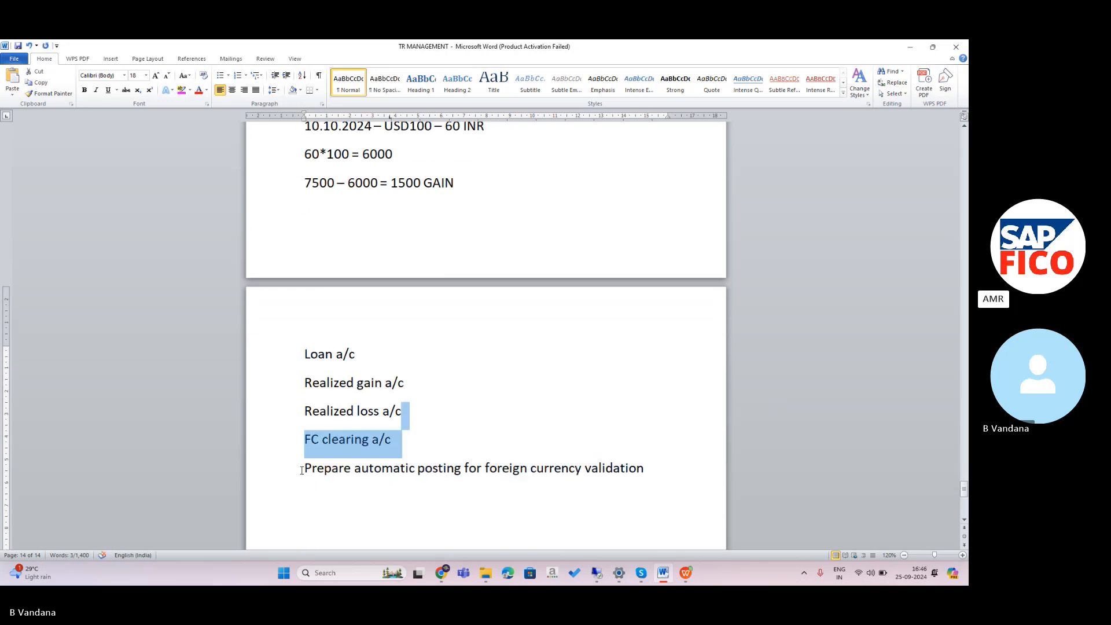
drag(304, 474, 677, 484)
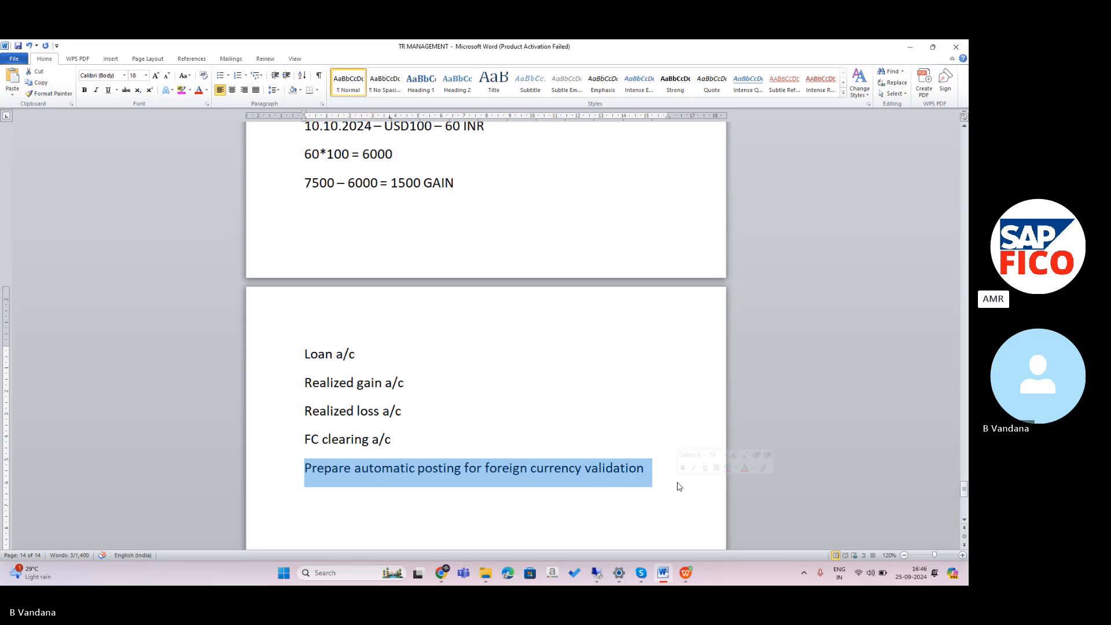
click(182, 90)
Add capitalised lines 'KDB - WITHOUT OPEN ITEM' and 'KFD - WITH OPEN ITEM GL', then return to SAP.
key(Right)
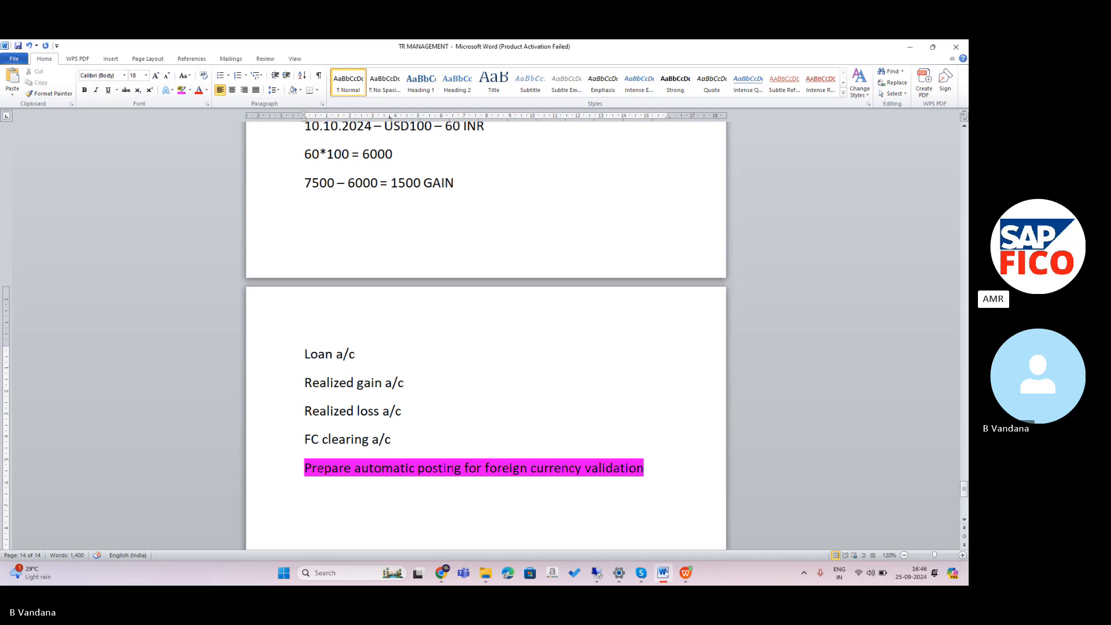
key(Caps_Lock)
text(K)
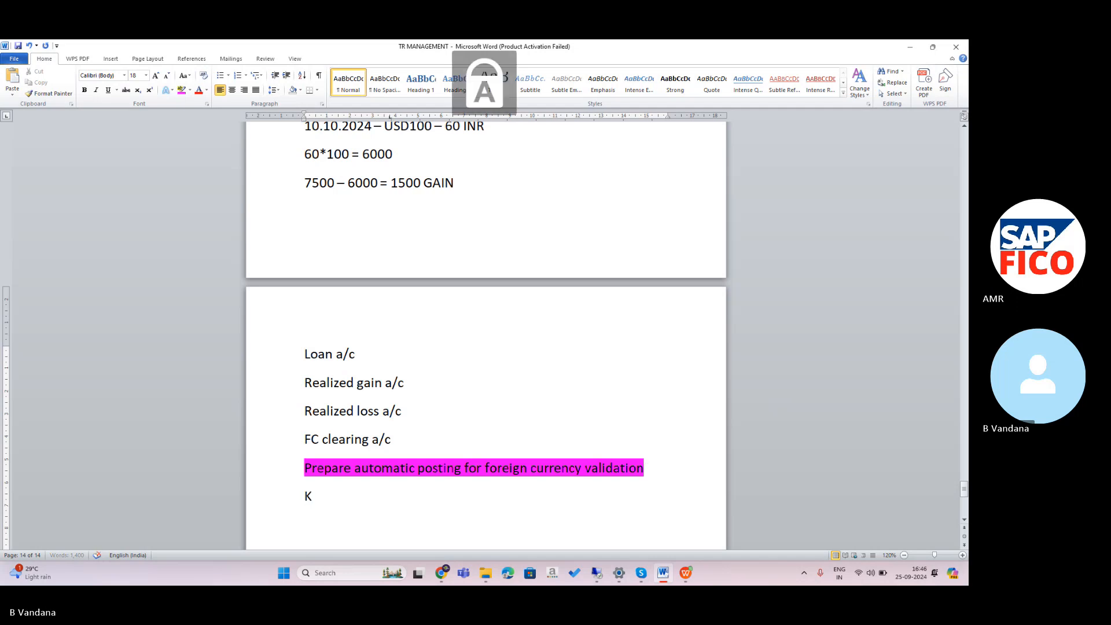
text(WB)
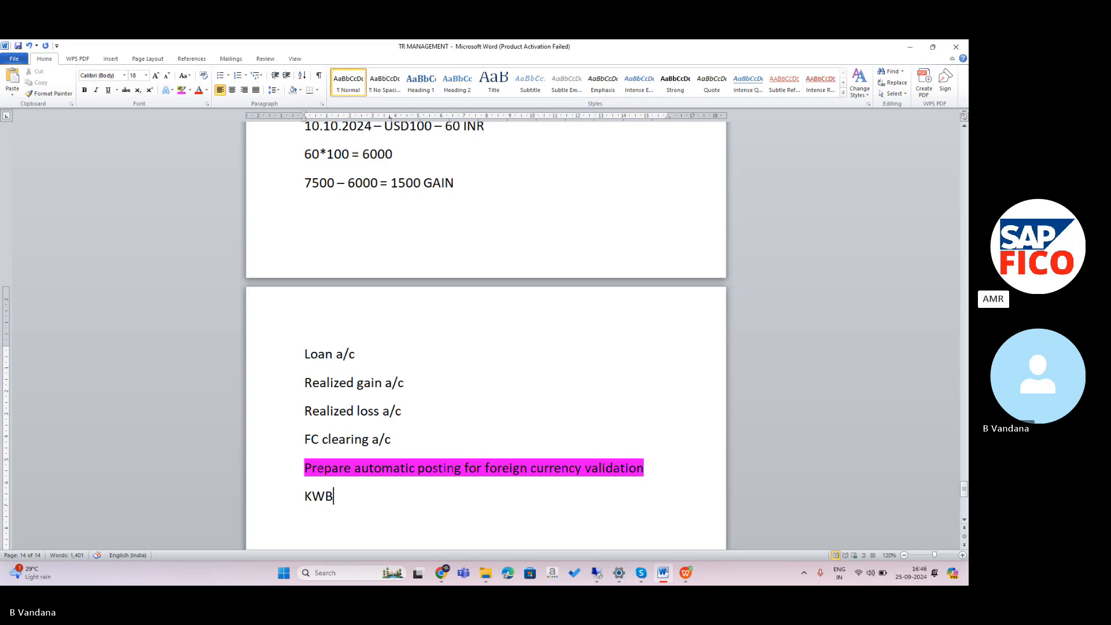
key(BackSpace)
key(BackSpace)
text(DB)
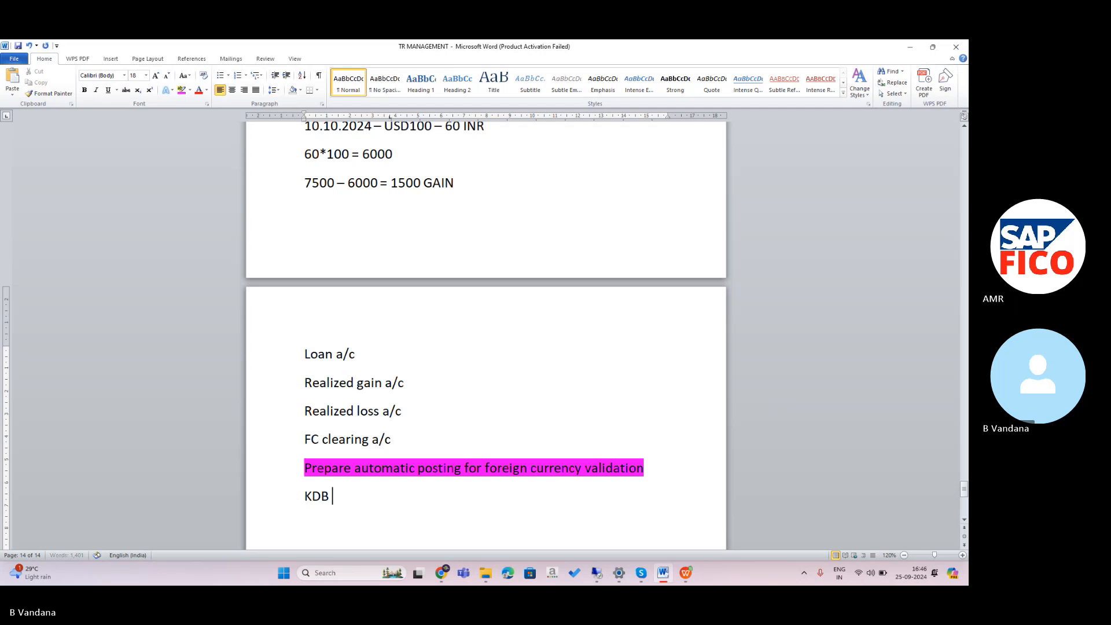
text(-)
text( WITHO)
text(UT )
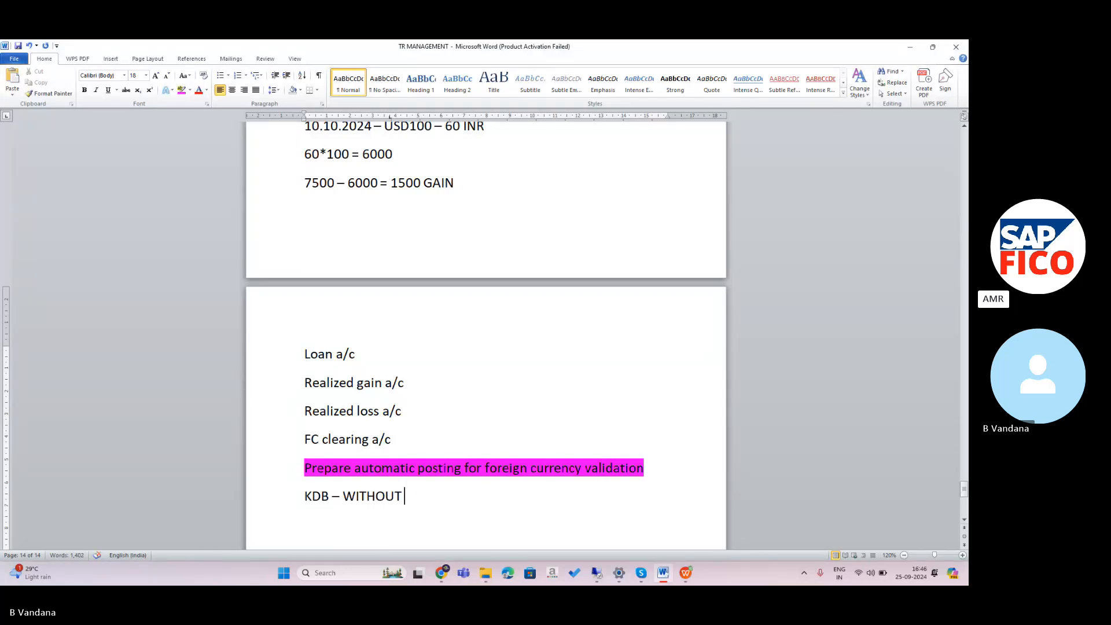
text(OPEN ITEM GL)
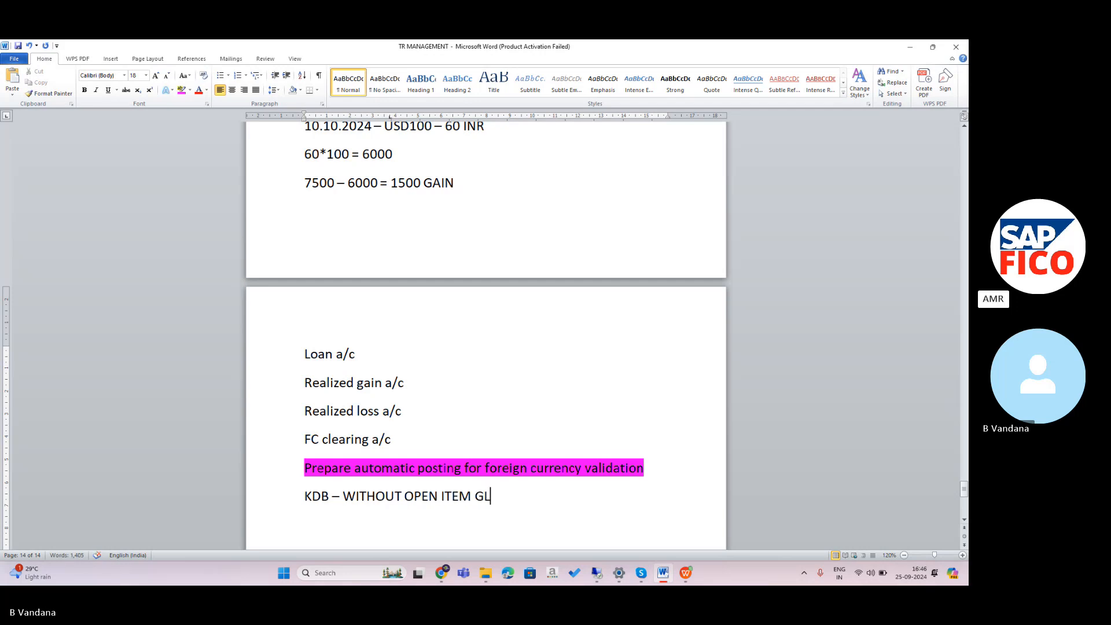
key(Return)
text(KFD)
text( - )
text(WITH)
text( OPEN I)
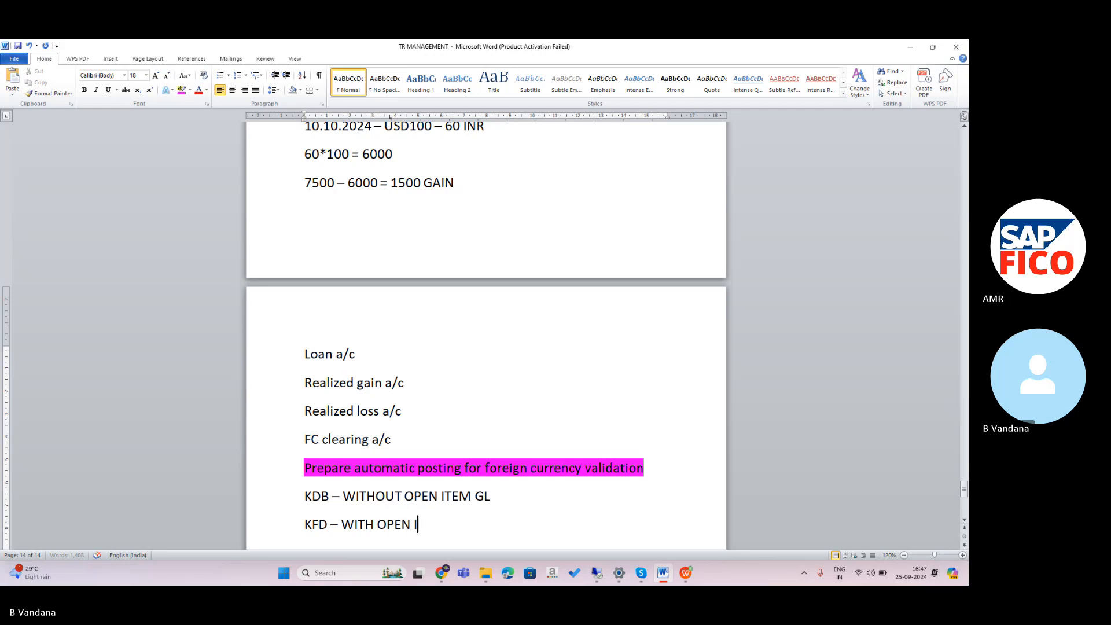
text(TEM GL)
key(Return)
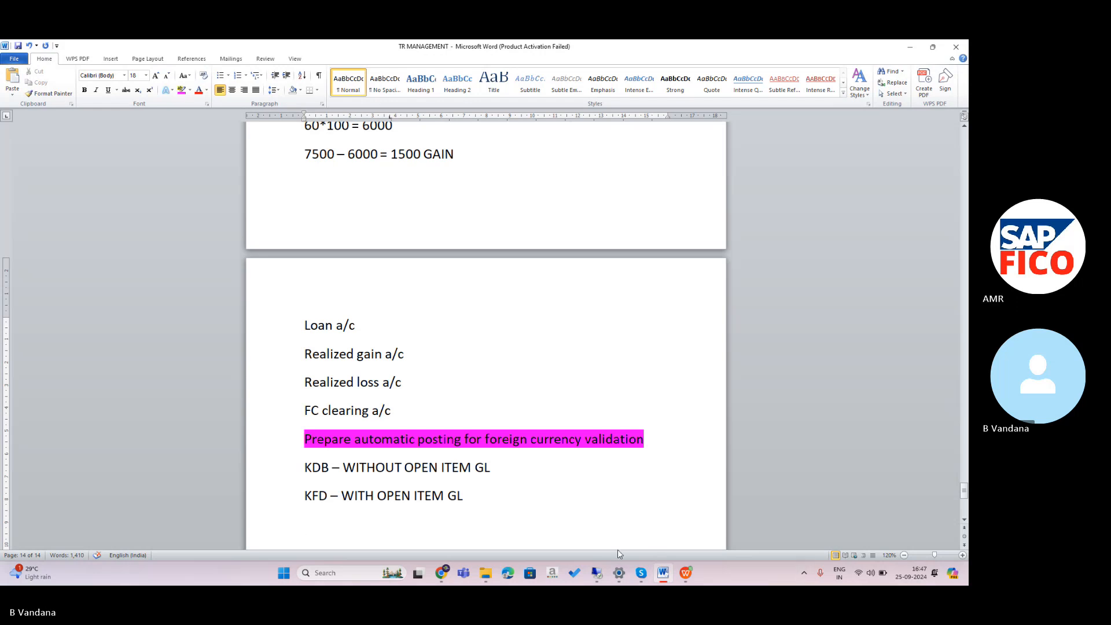
click(593, 575)
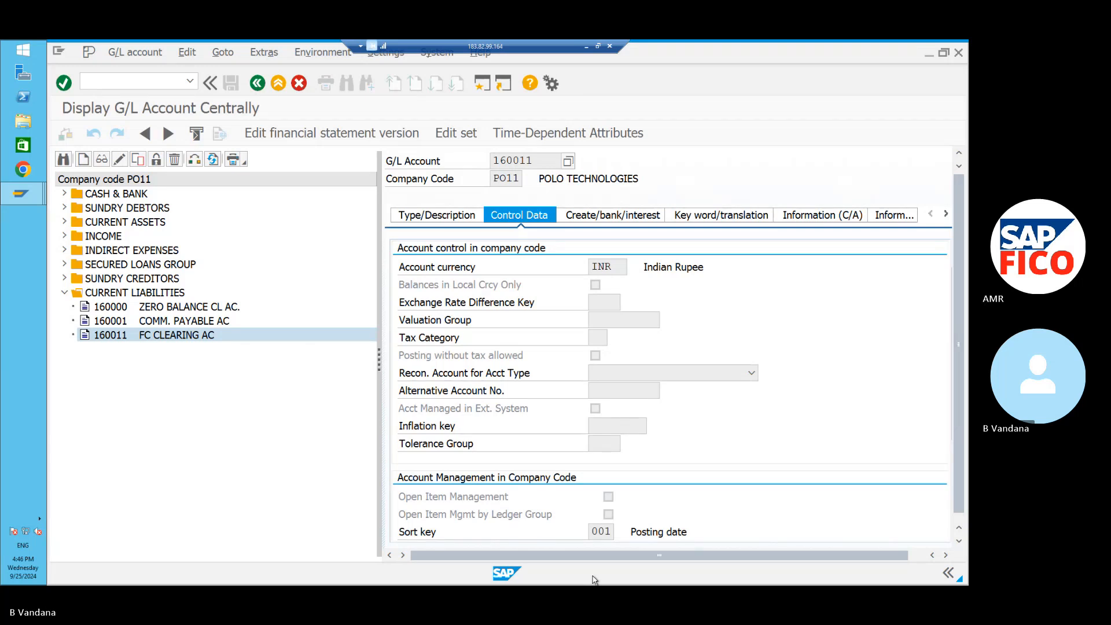
Launch SPRO with /NSPR and open the customizing implementation guide.
click(176, 81)
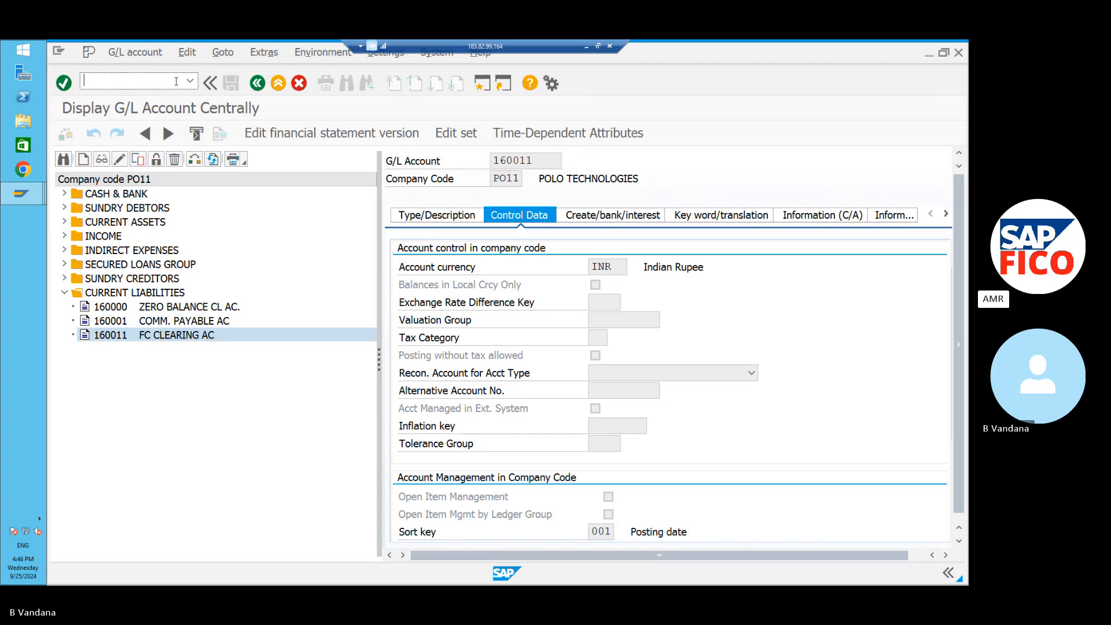
text(/NSPRO)
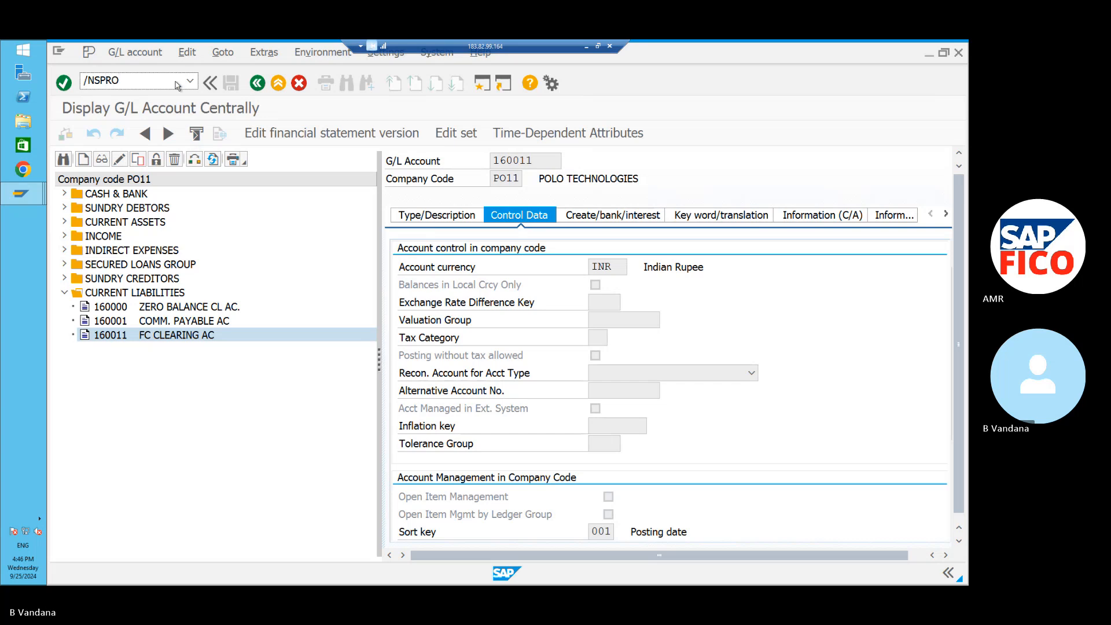
key(Return)
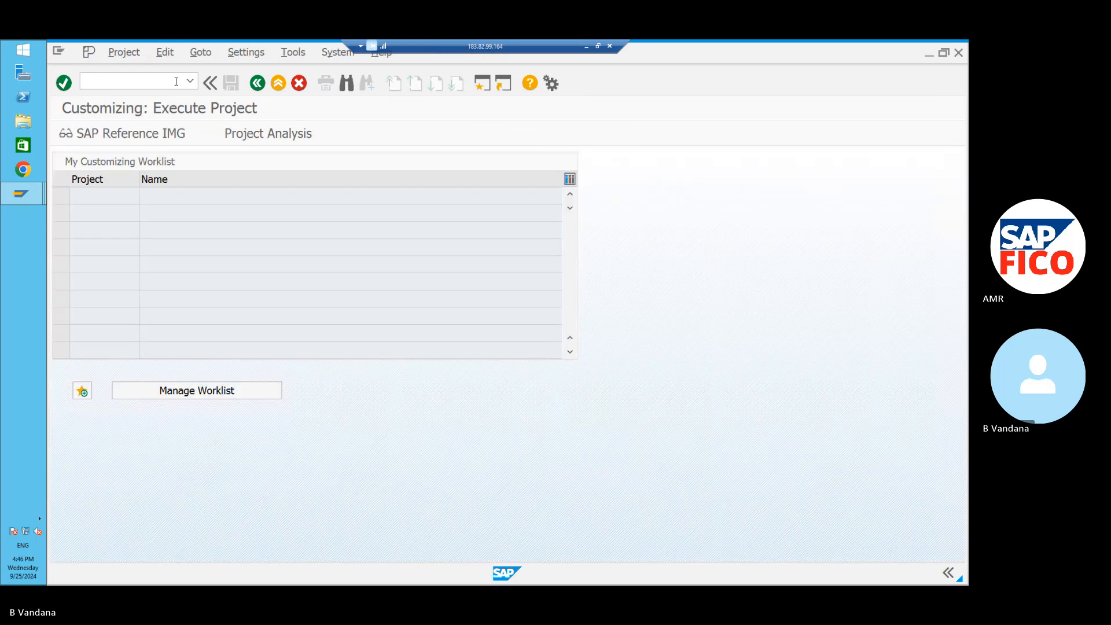
click(148, 134)
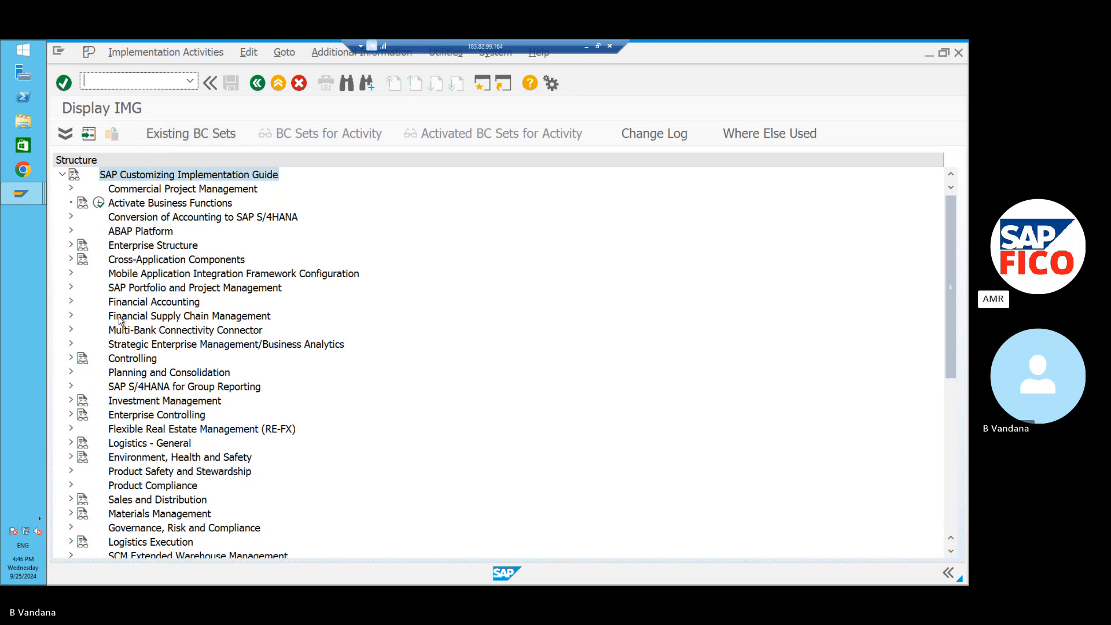
Expand Financial Accounting > General Ledger > Periodic Processing > Valuate > Foreign Currency Valuation and run Prepare Automatic Postings.
click(72, 302)
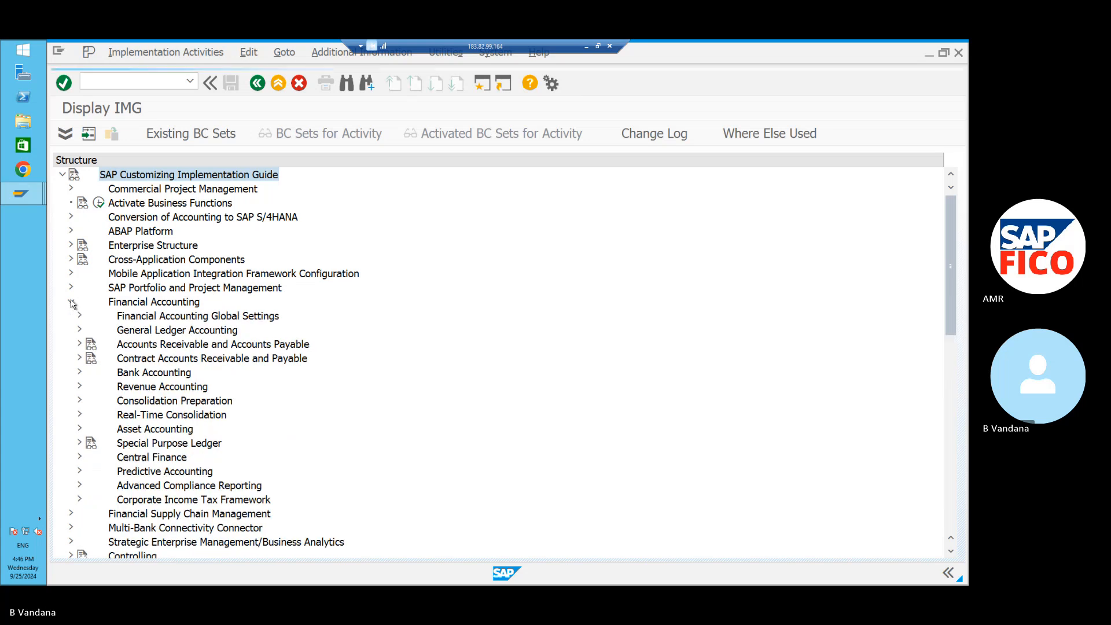
click(80, 332)
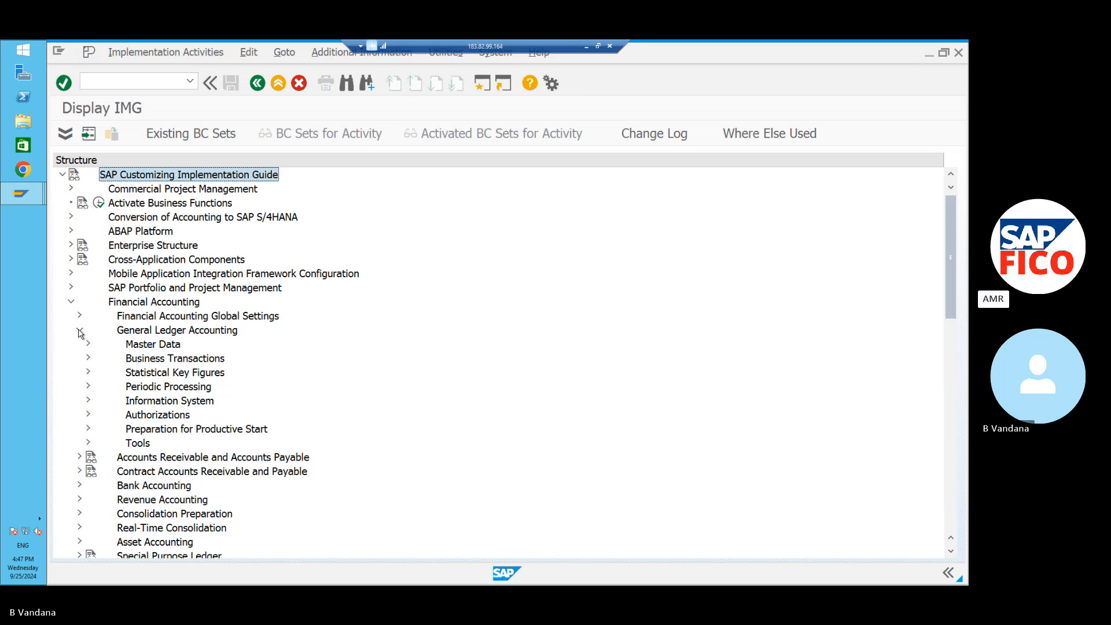
click(89, 387)
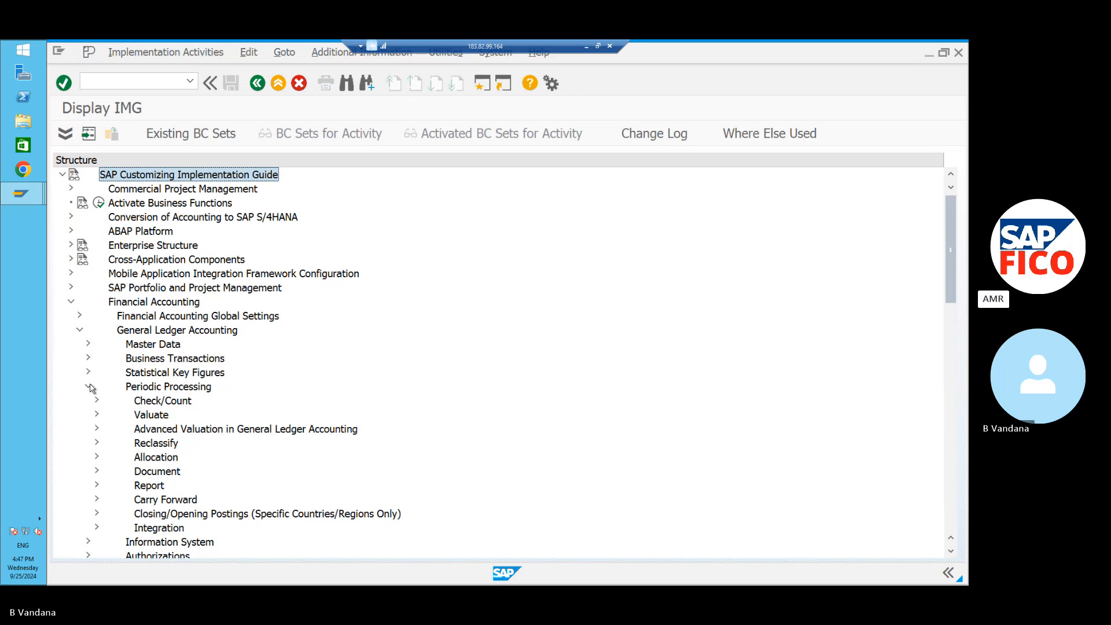
click(97, 414)
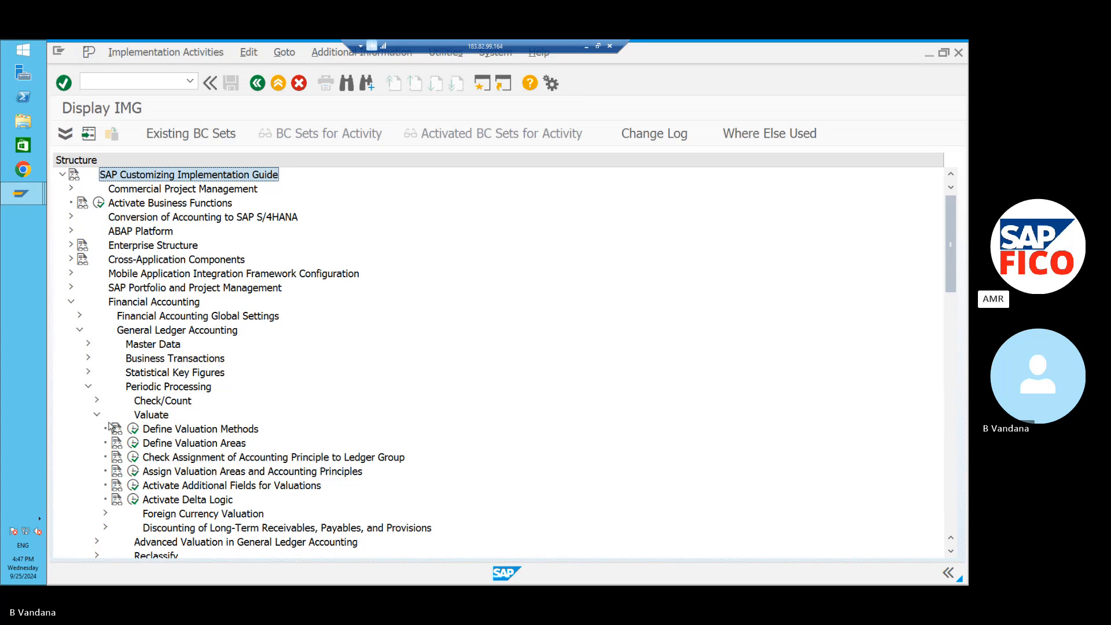
click(97, 414)
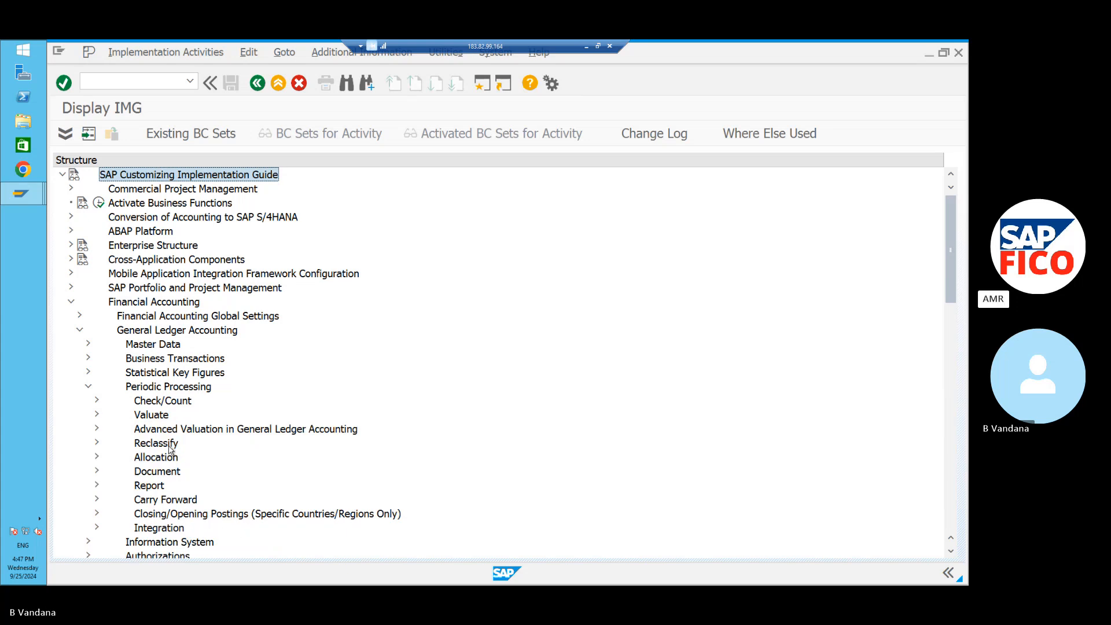
click(96, 415)
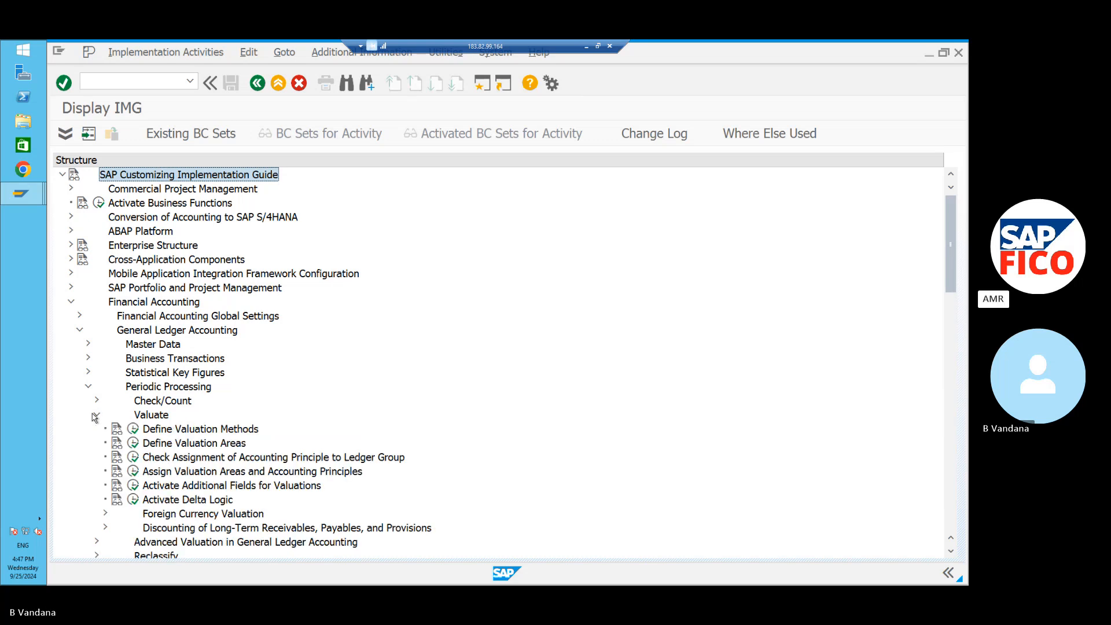
click(96, 415)
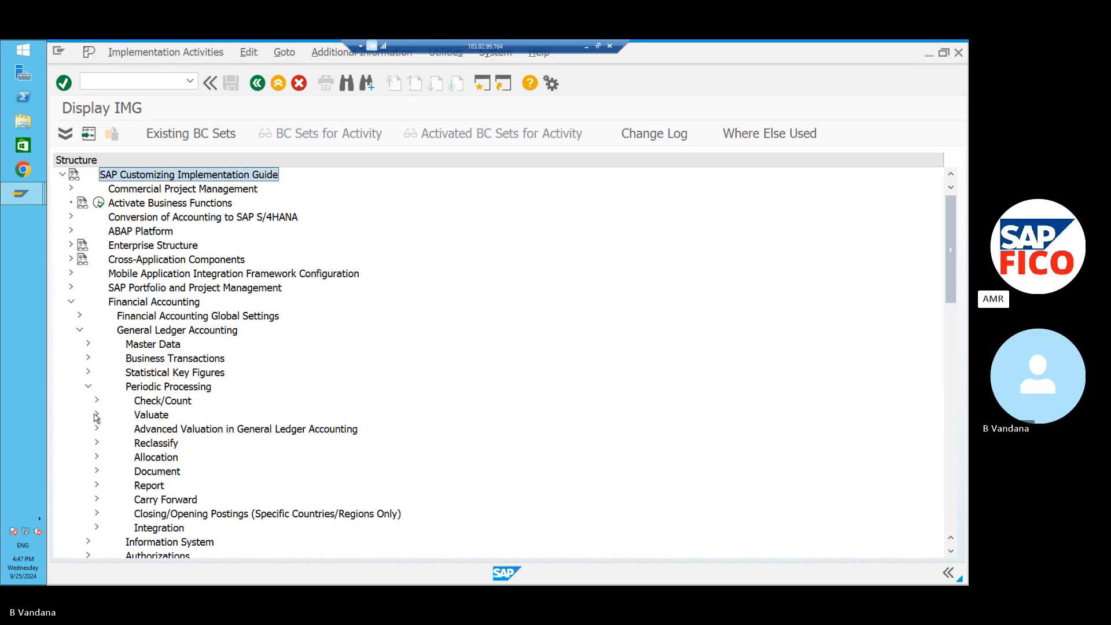
click(96, 414)
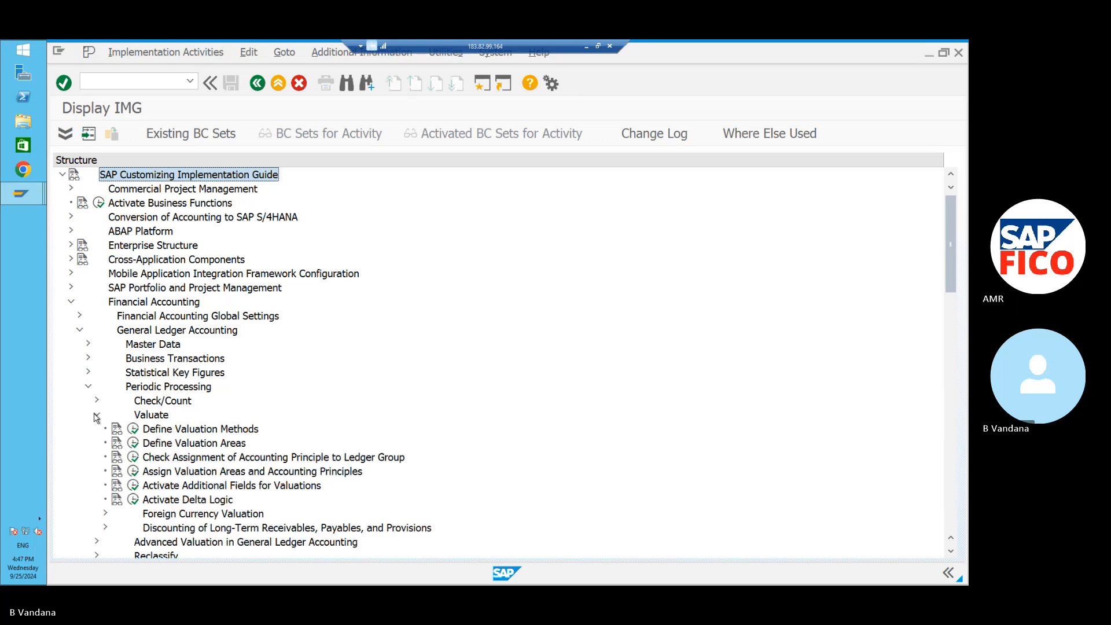
click(106, 513)
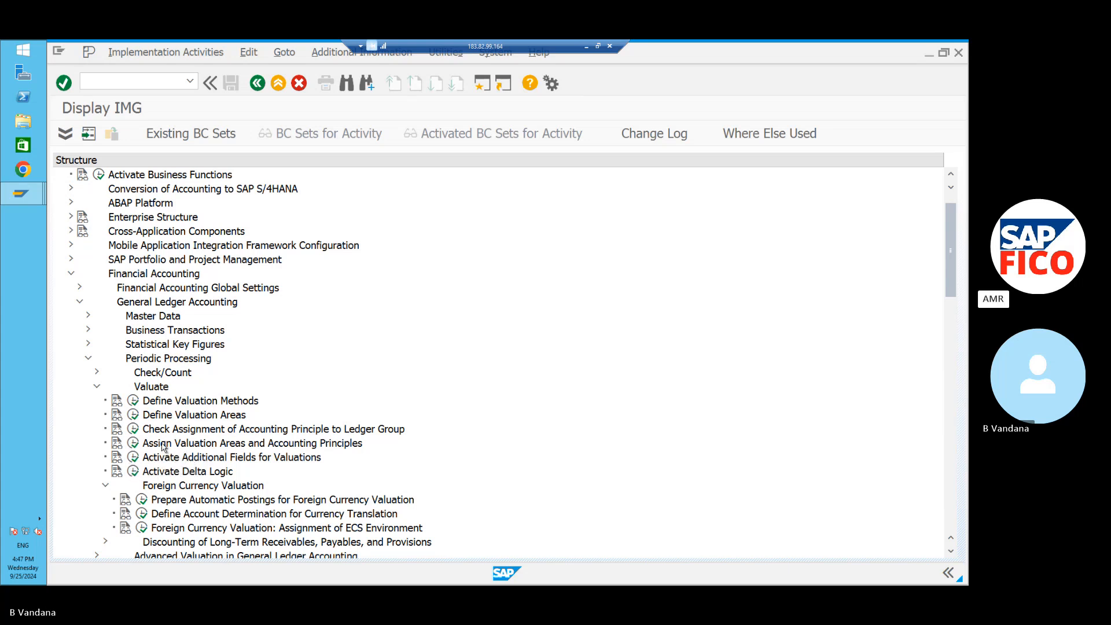
click(142, 500)
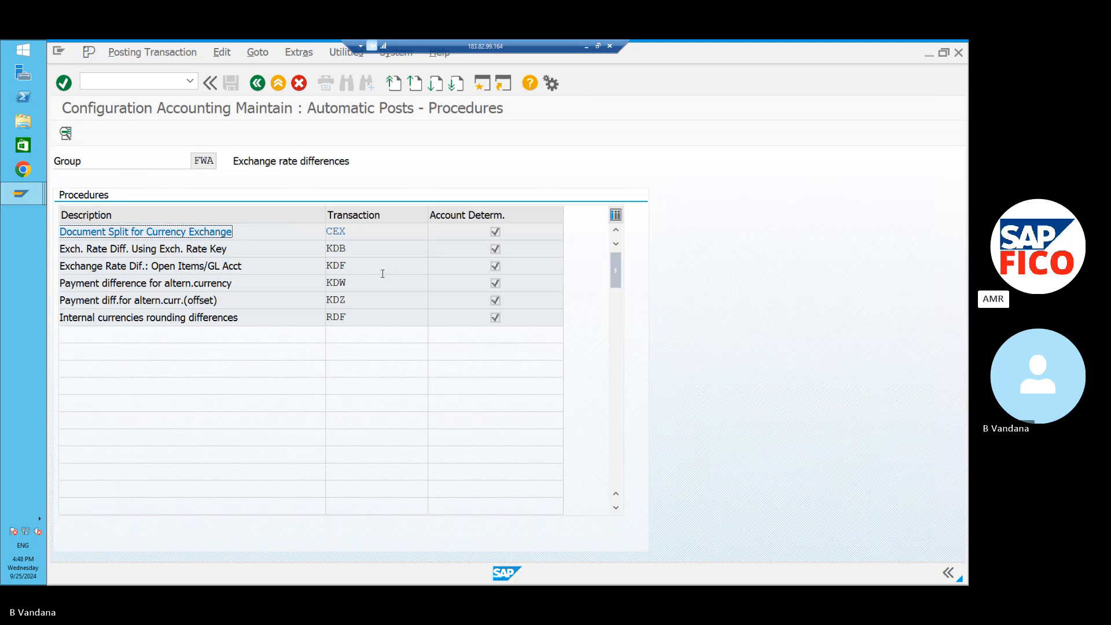
Open the KDB procedure and keep chart of accounts POOC.
double_click(372, 252)
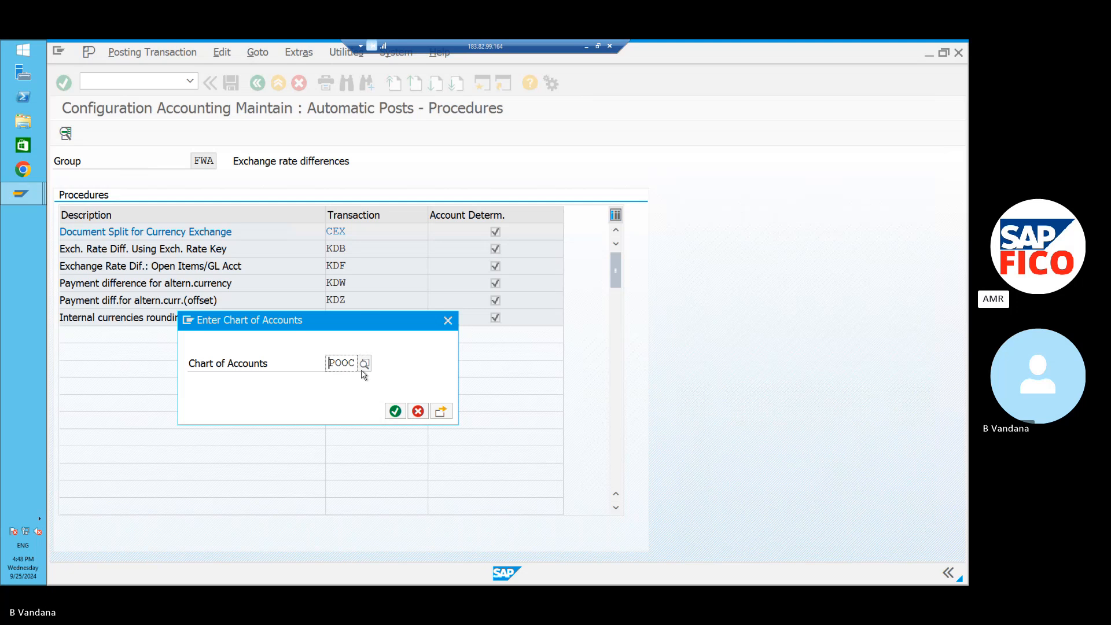
click(395, 411)
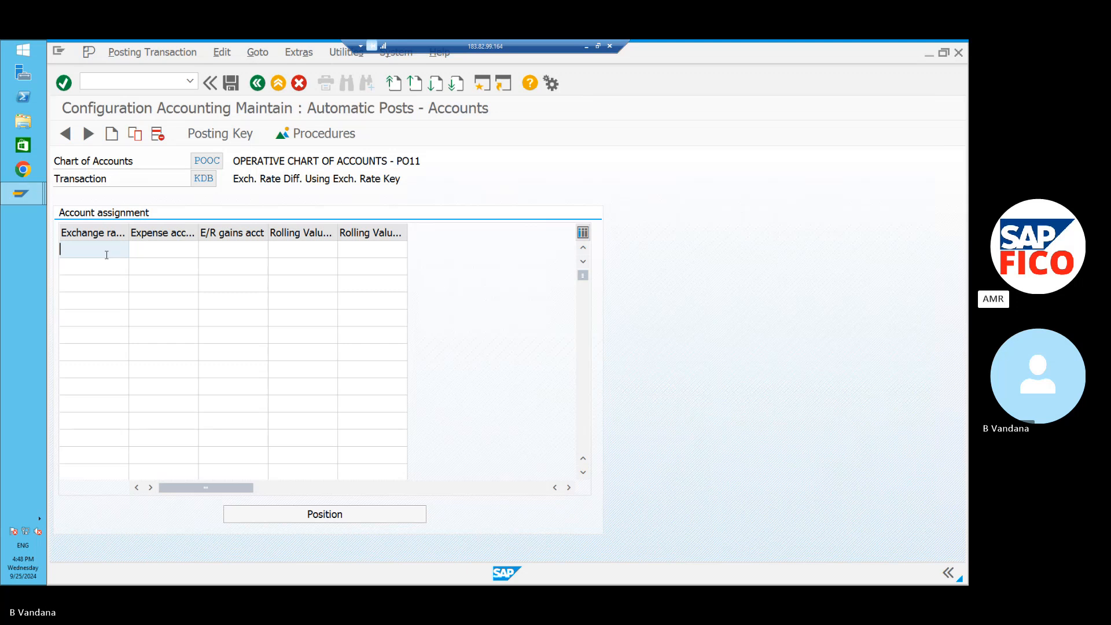
Enter rate key POEK and choose 440002 REALIZED LOSS AC as the expense account.
text(POEK)
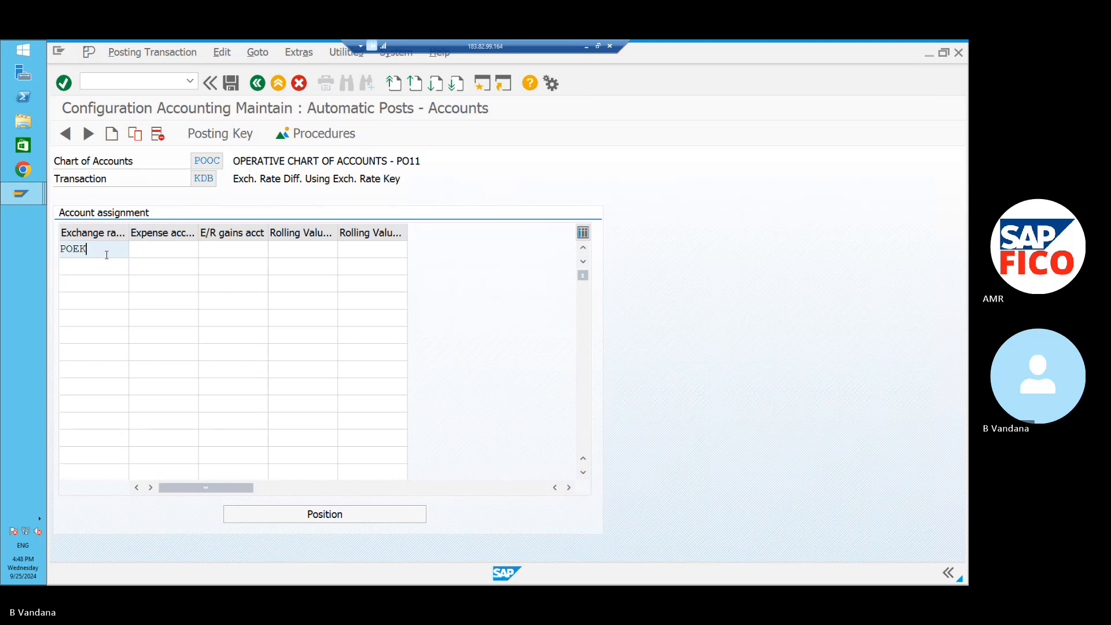
click(139, 249)
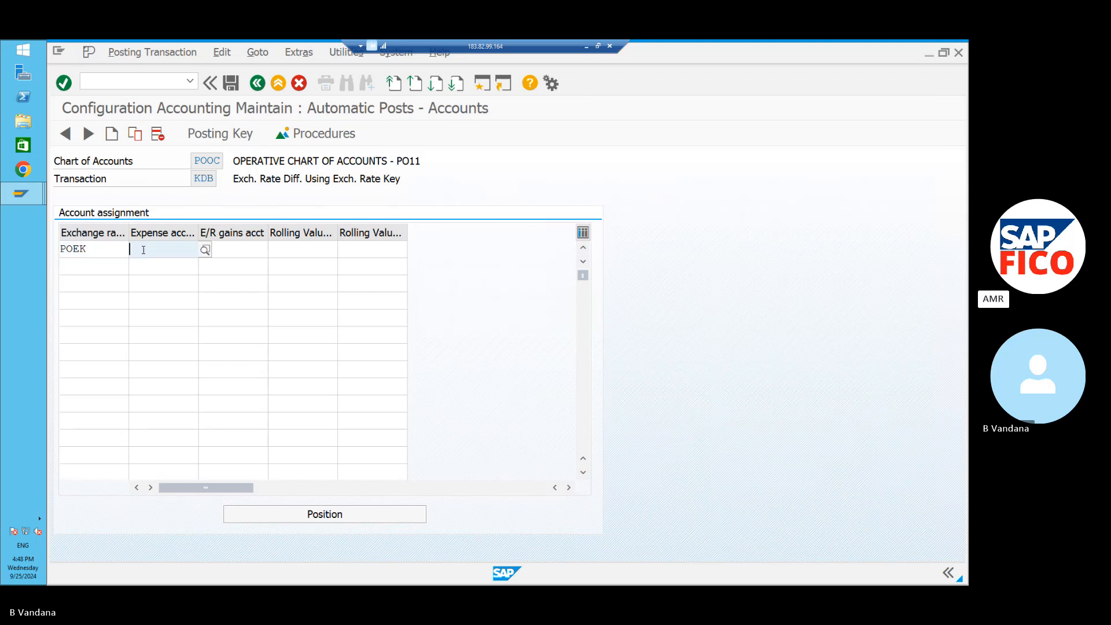
click(205, 249)
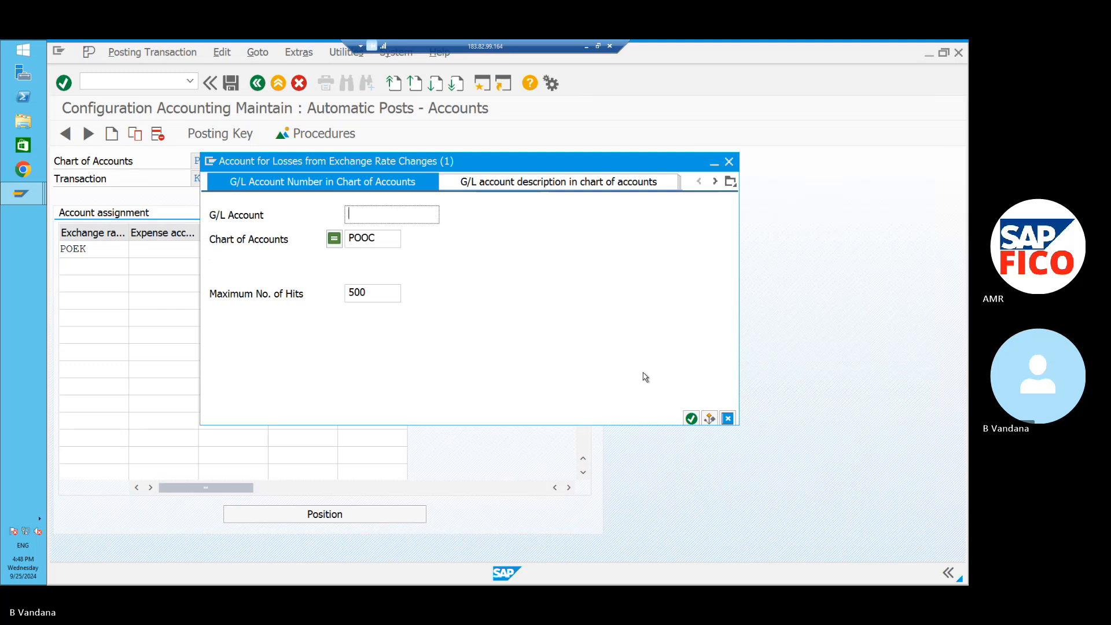
click(691, 418)
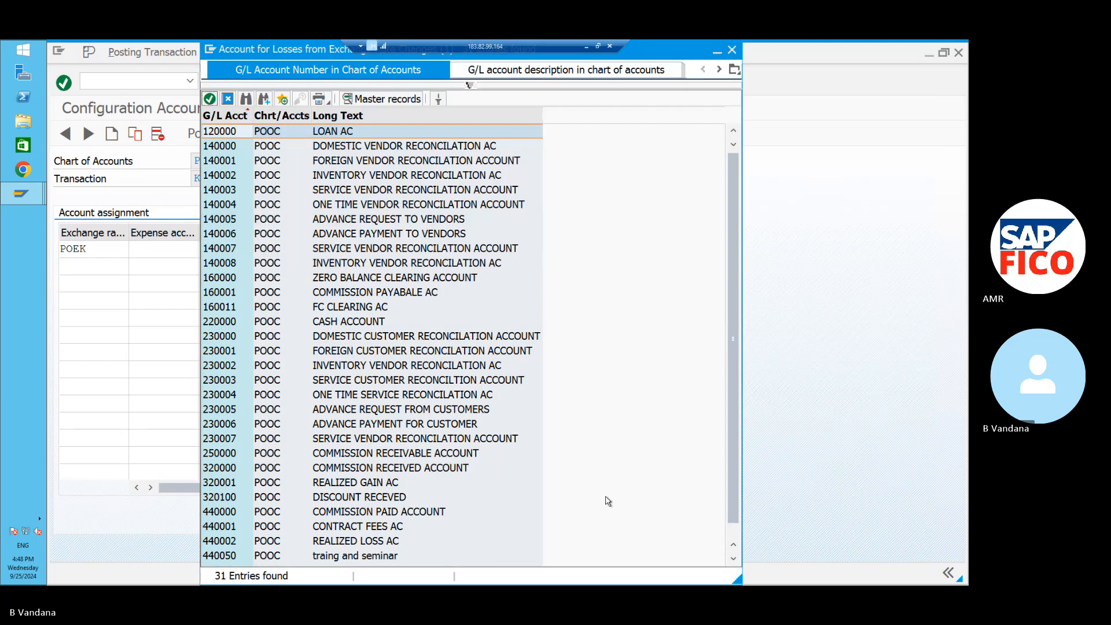
click(460, 542)
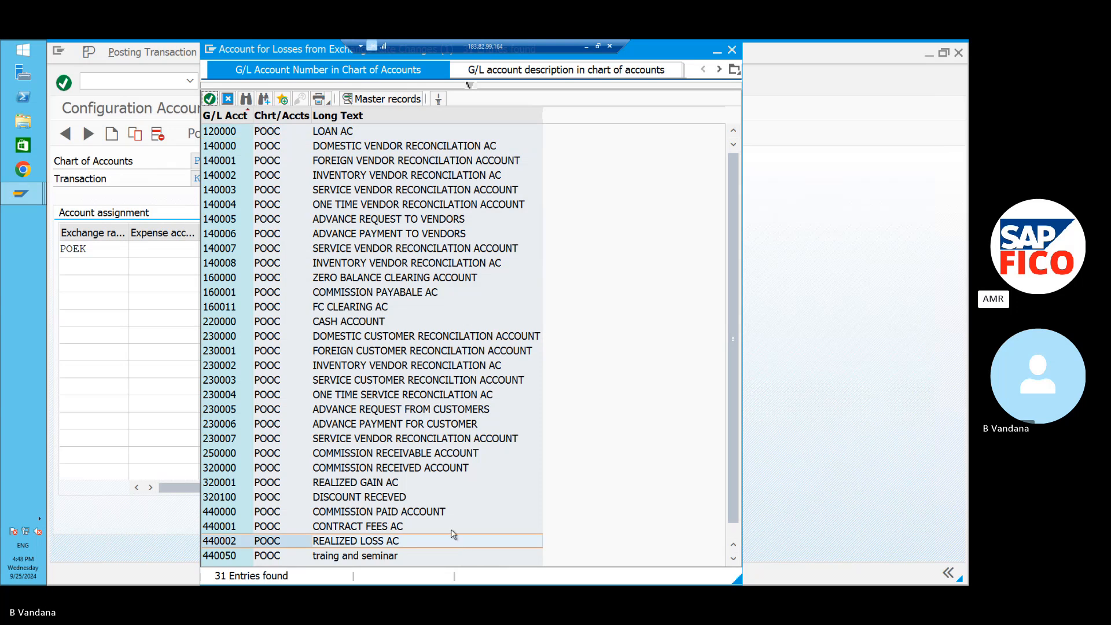
click(210, 102)
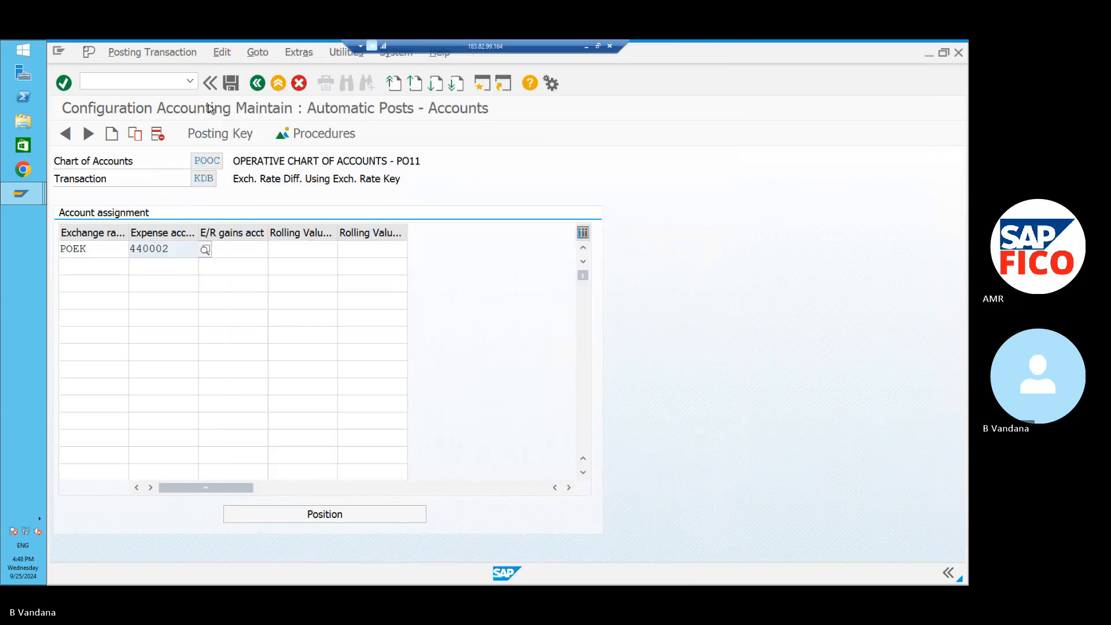
Choose 320001 REALIZED GAIN AC as the exchange-rate gains account.
click(248, 249)
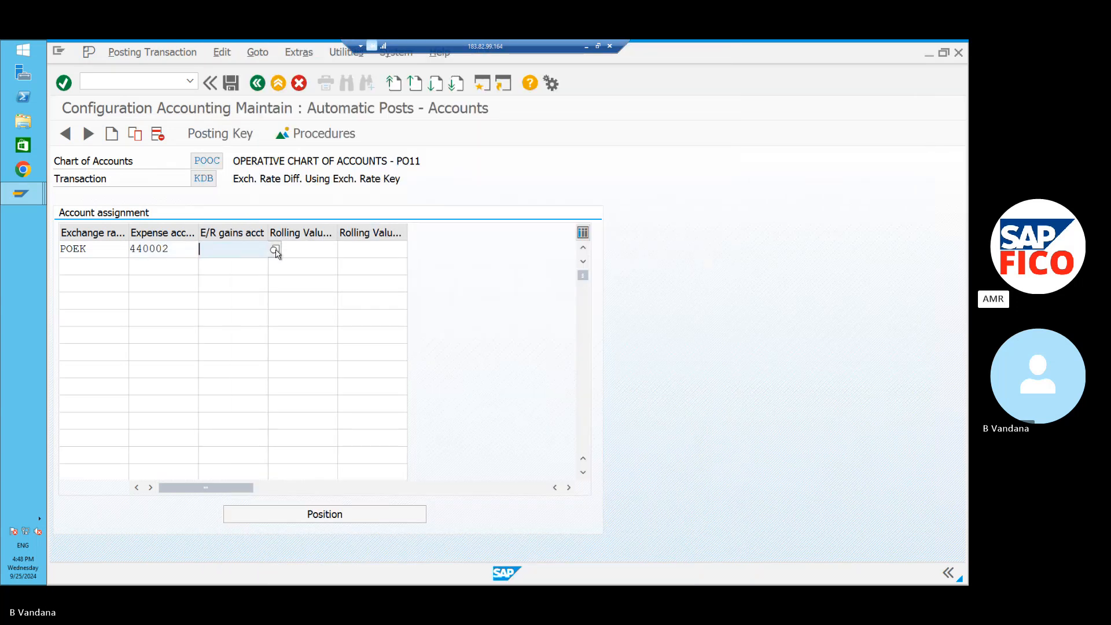
click(275, 250)
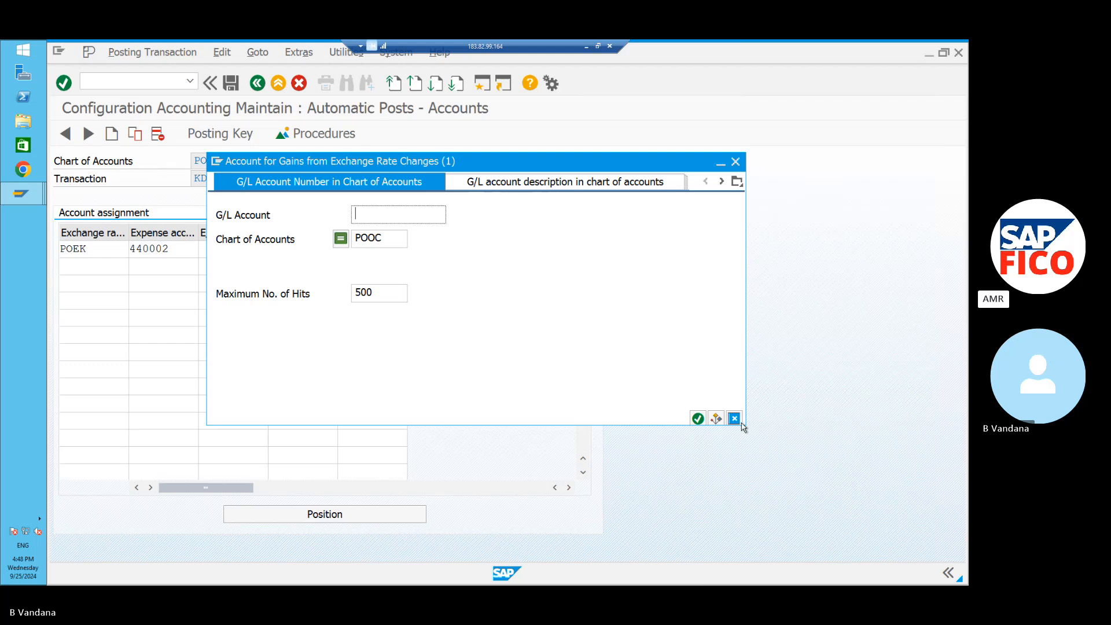
click(697, 418)
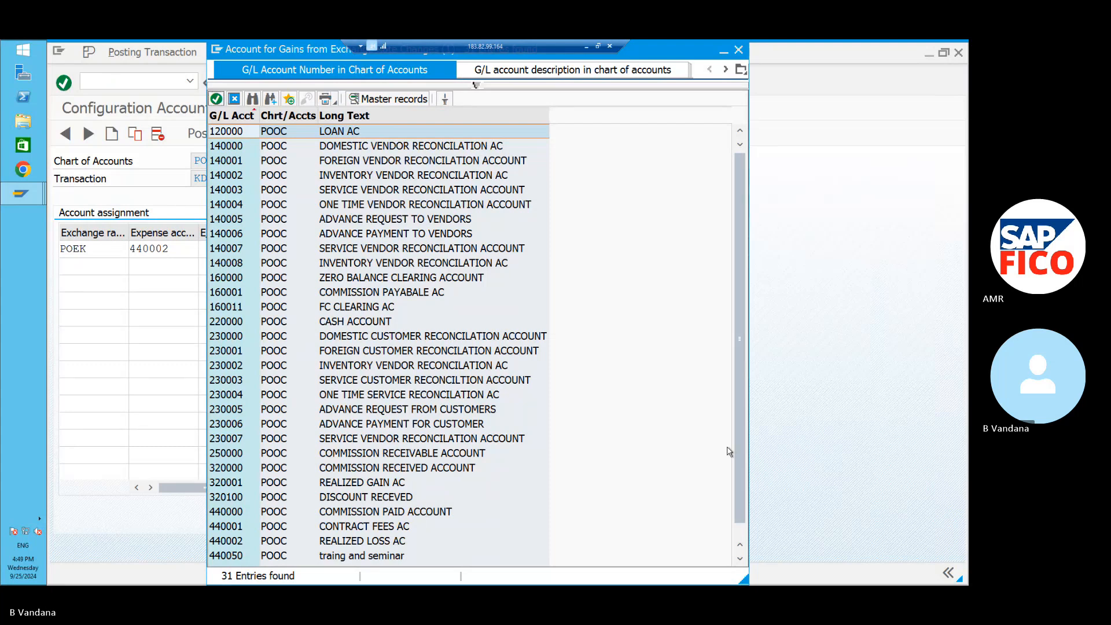
drag(739, 443, 746, 503)
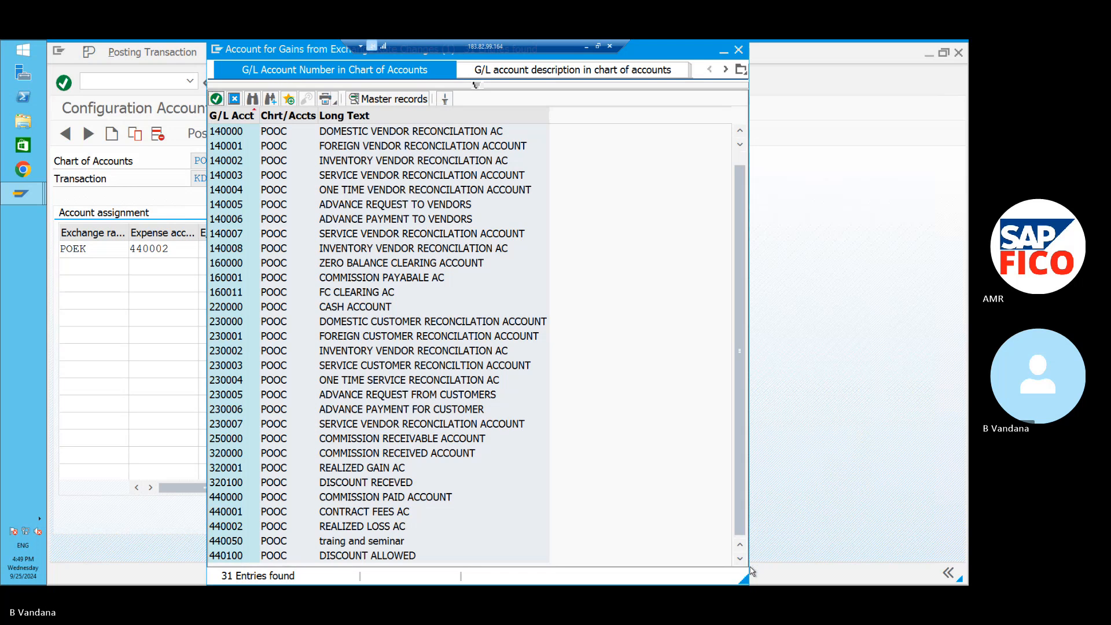
click(432, 468)
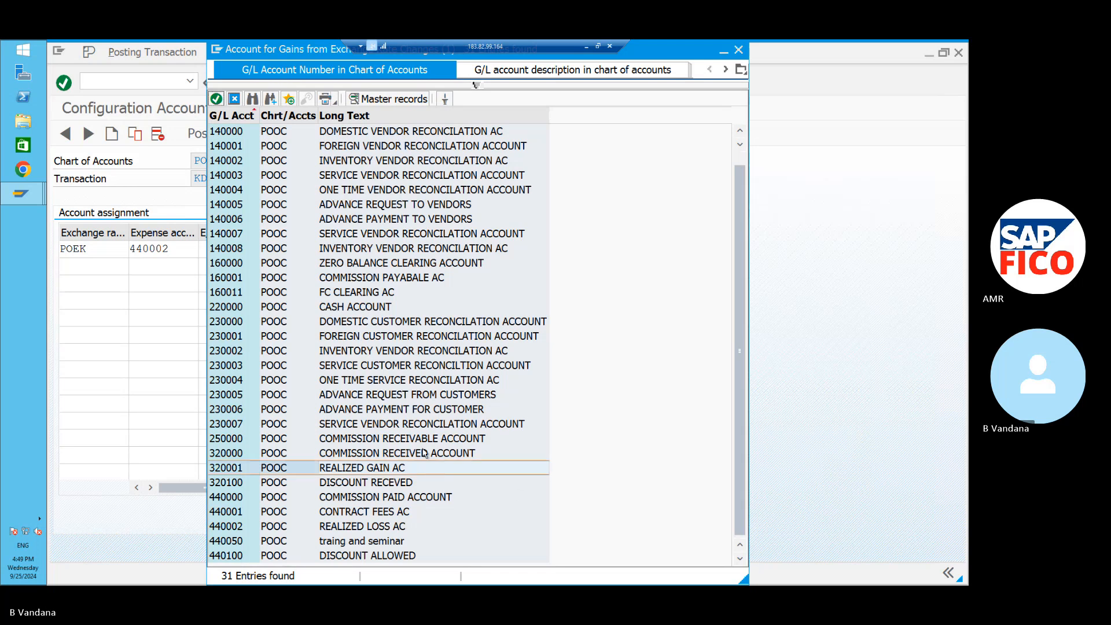
click(216, 98)
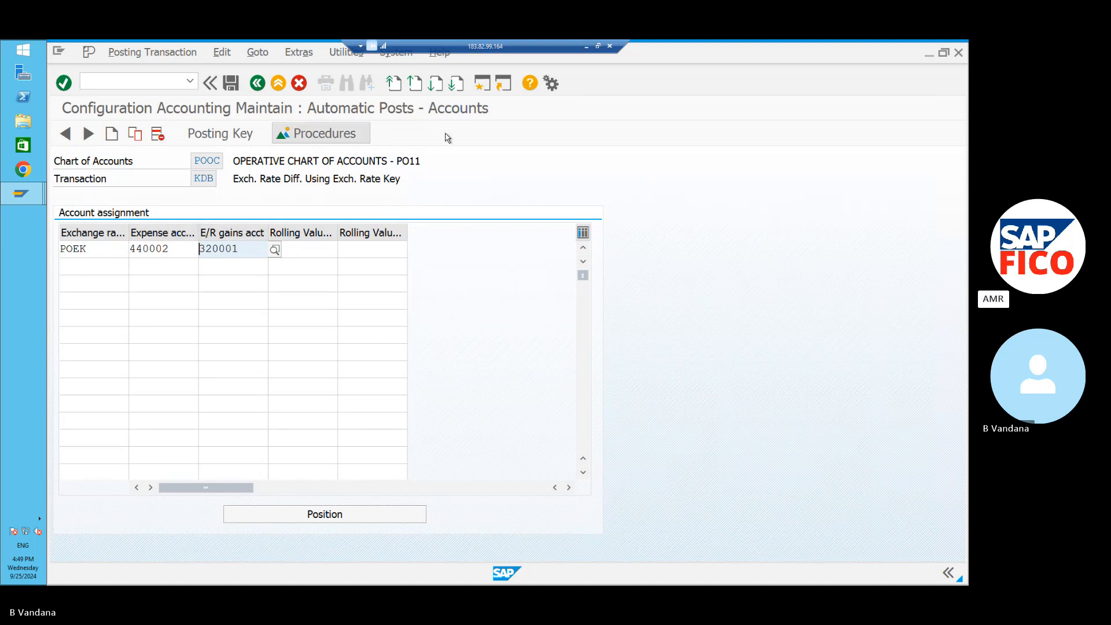
Add the Word note line 'POEK - EXCHANF=GE RATE DIFF KEY' under the KFD line.
click(588, 46)
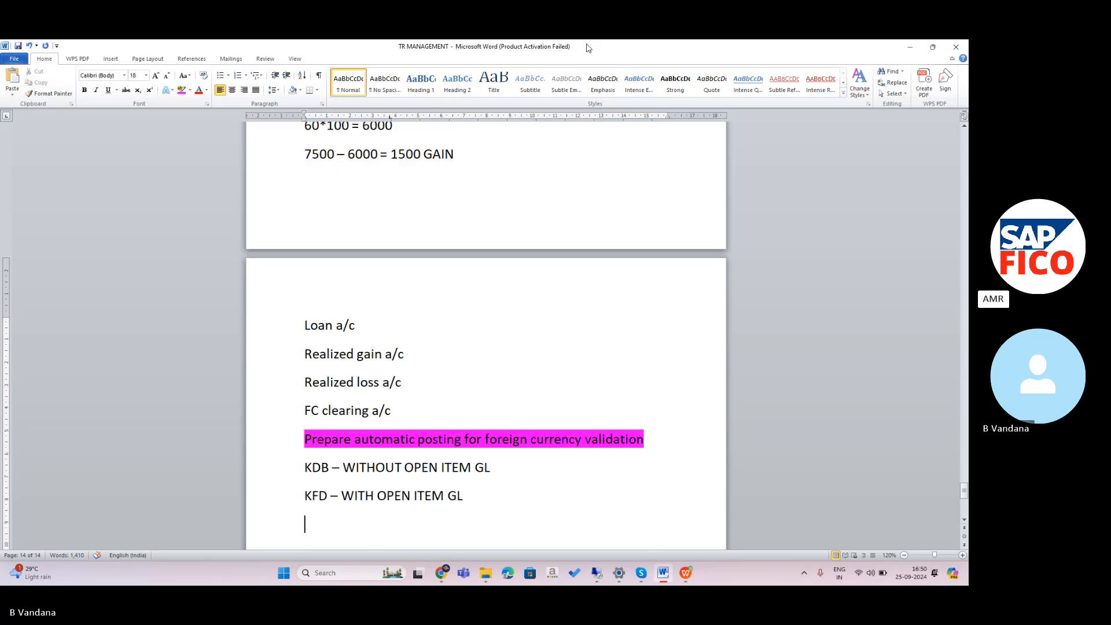
text(POE)
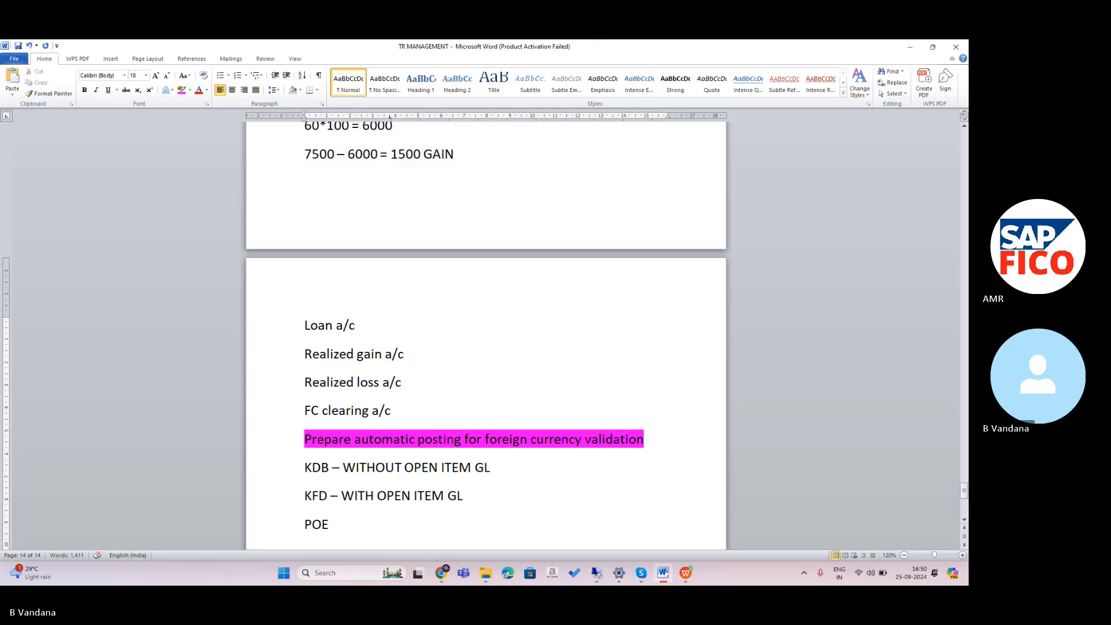
text(K)
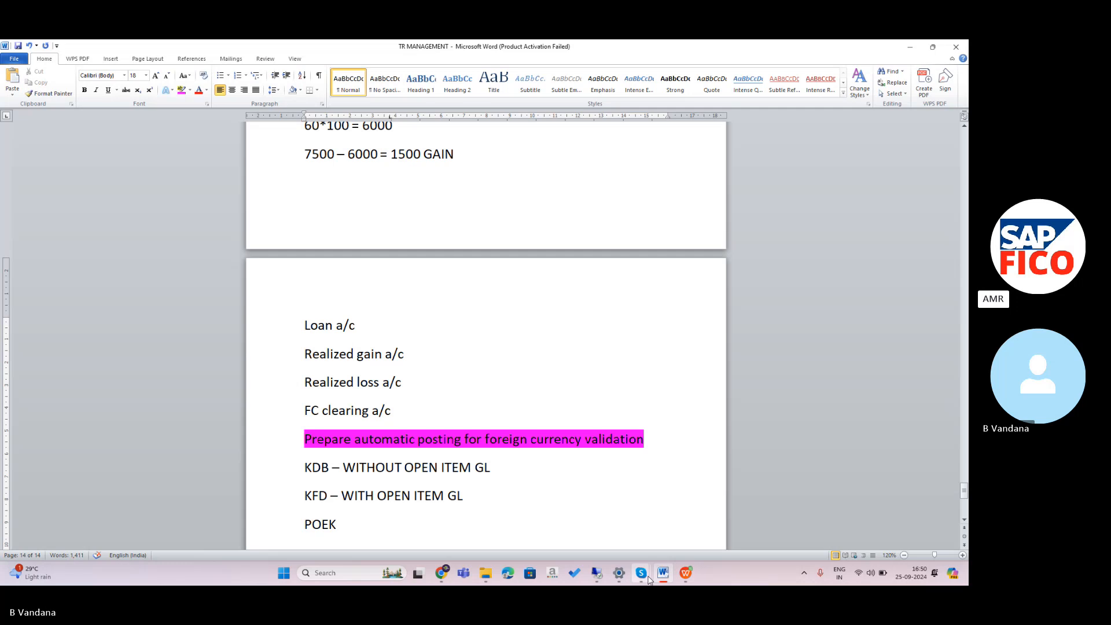
mouse_move(630, 579)
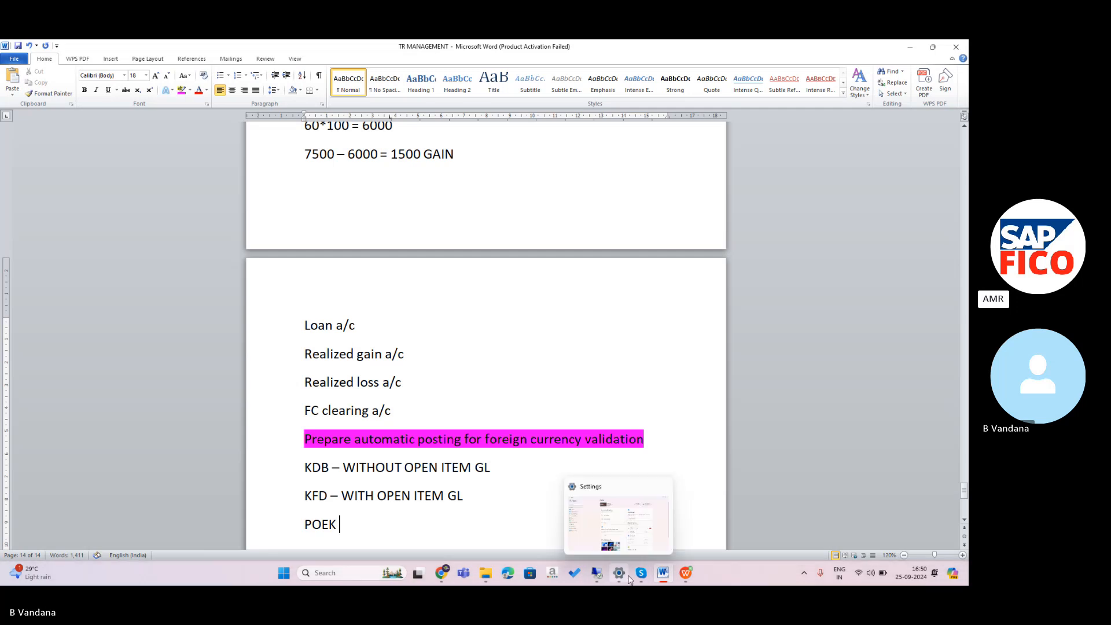
text(-)
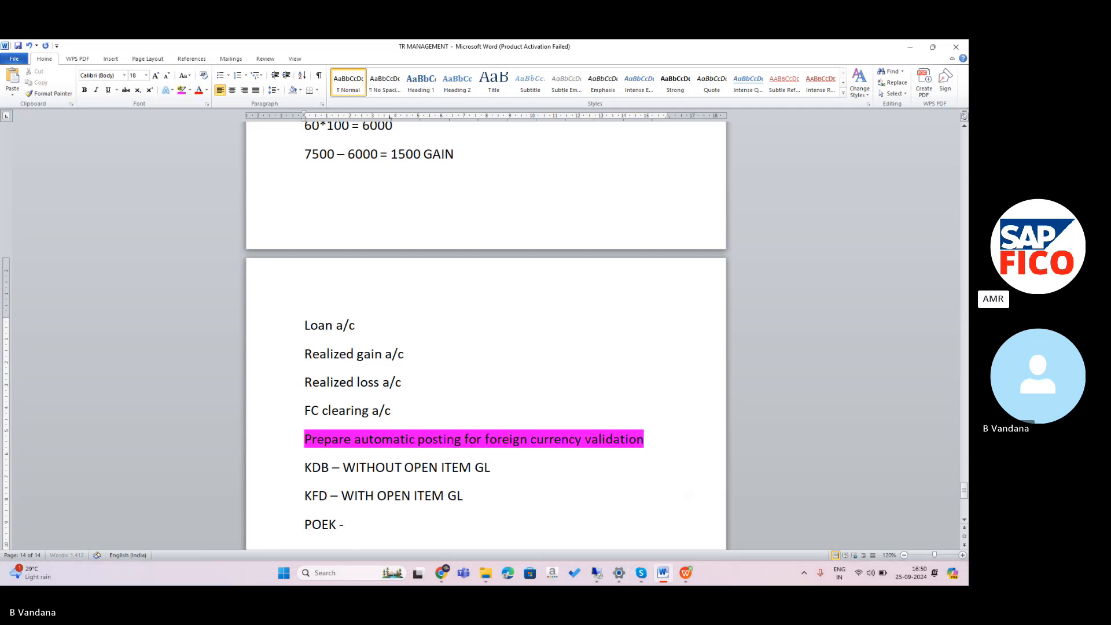
text( EXCH)
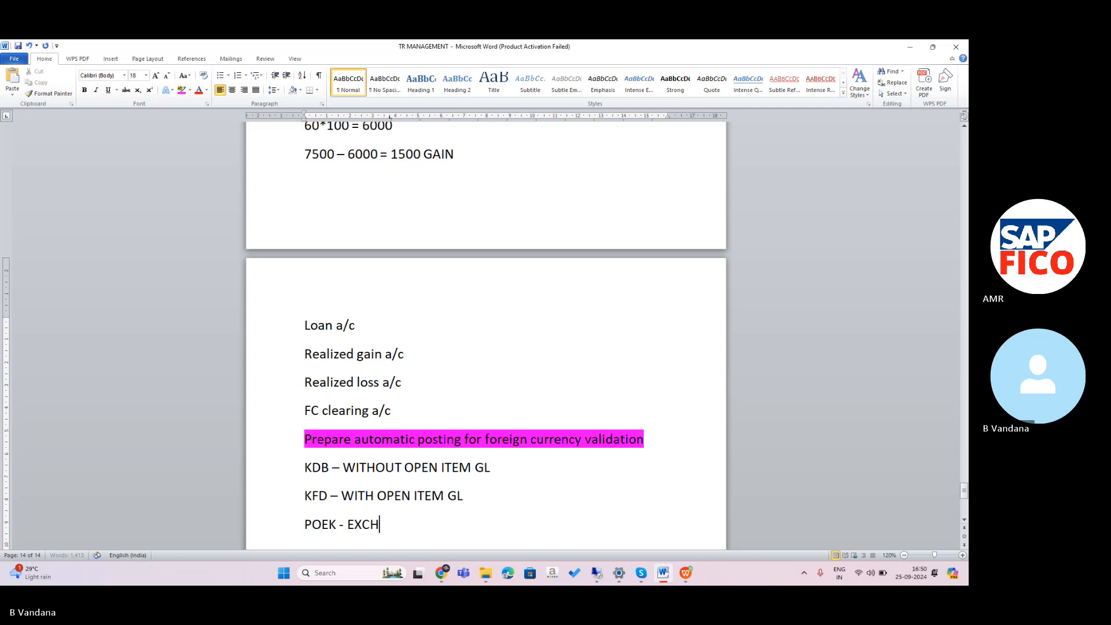
text(ANF=G)
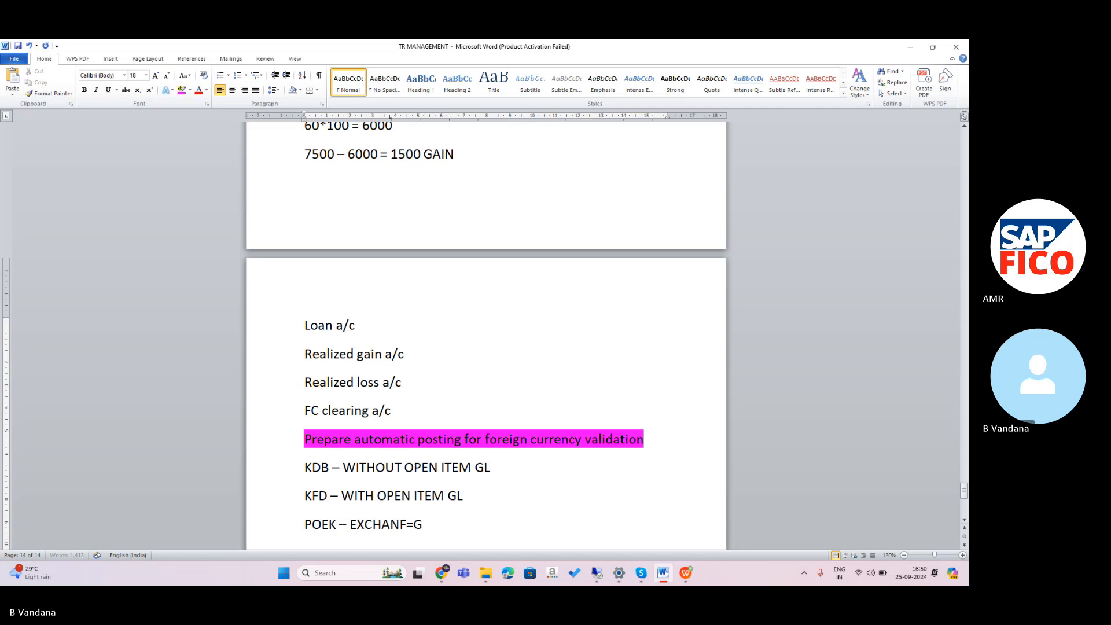
text(E RATE DIFF KEY)
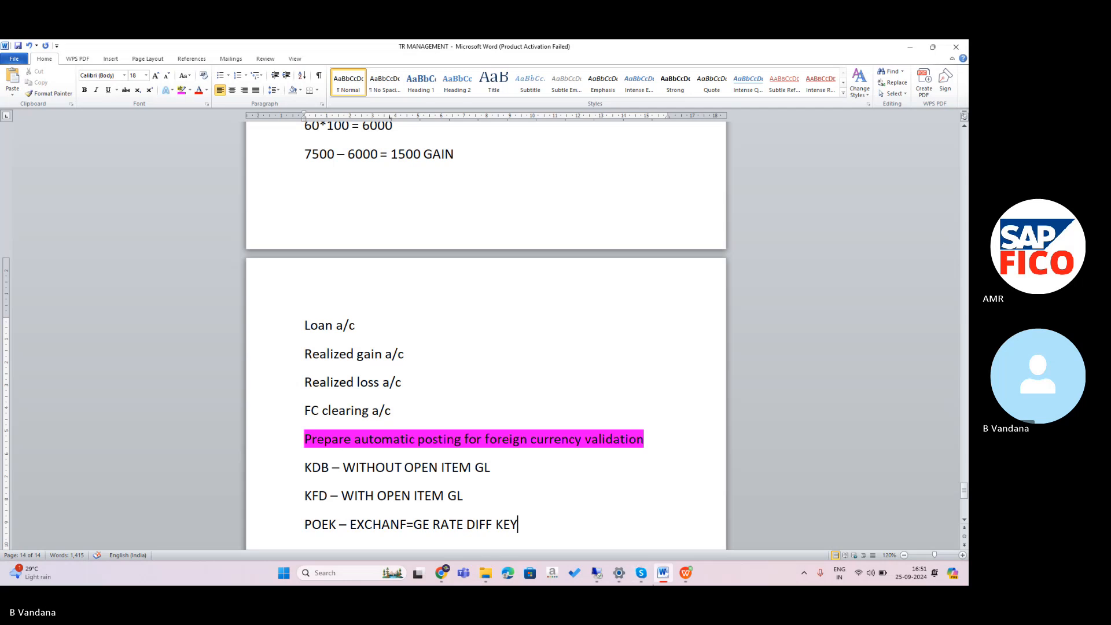
click(598, 575)
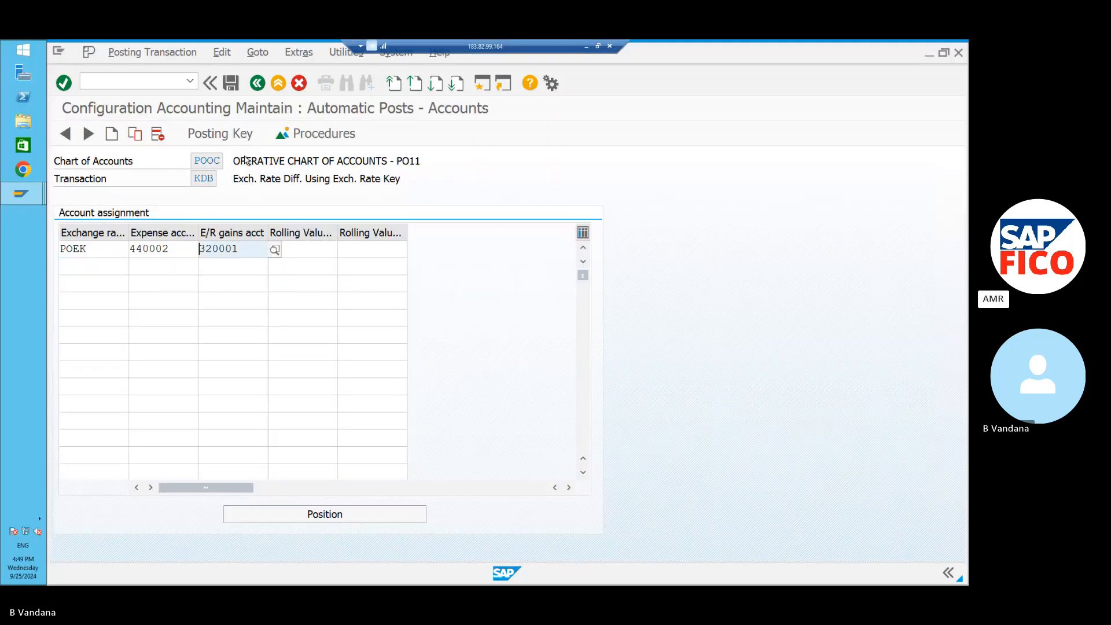
Save the KDB assignments under the customizing request and return to the FWA list.
click(231, 84)
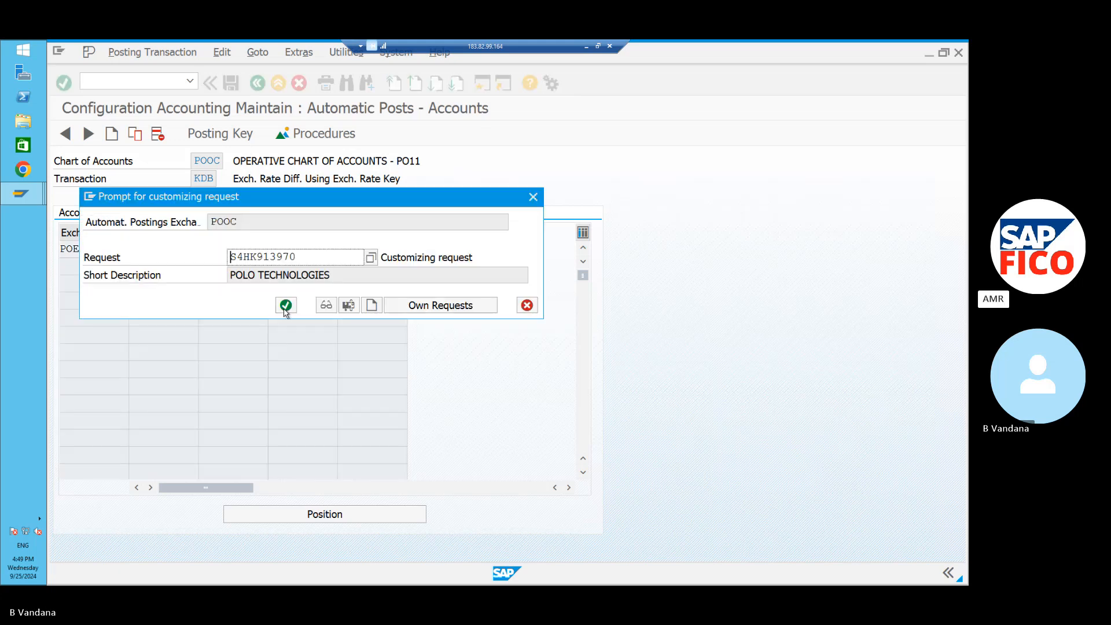
click(284, 307)
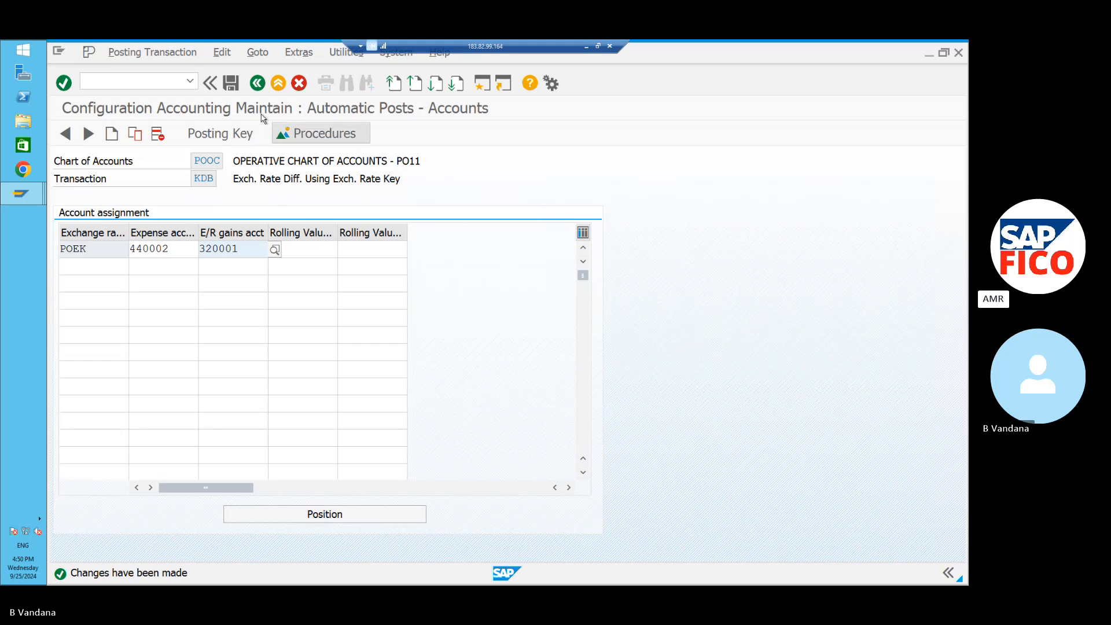
click(258, 85)
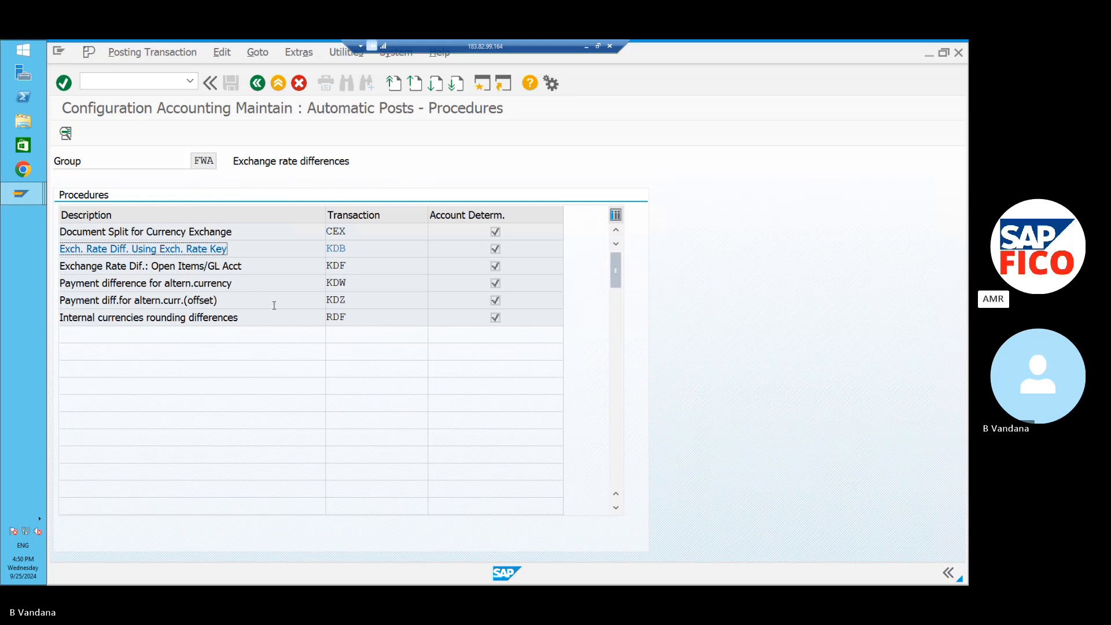
Open the KDF open-items procedure and start a new entry.
double_click(341, 266)
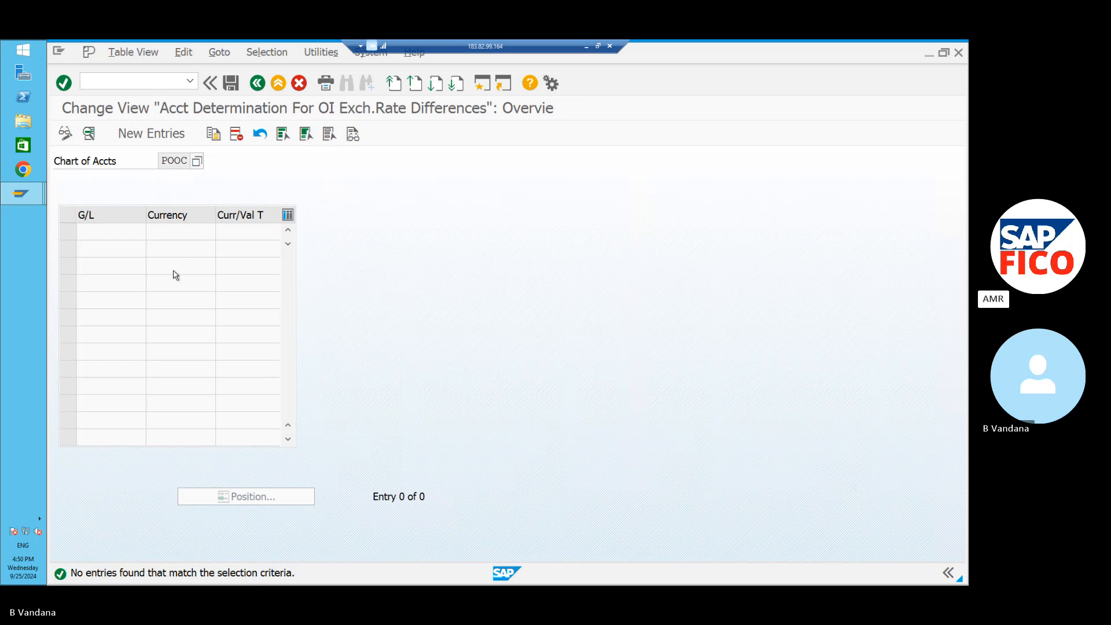
click(151, 134)
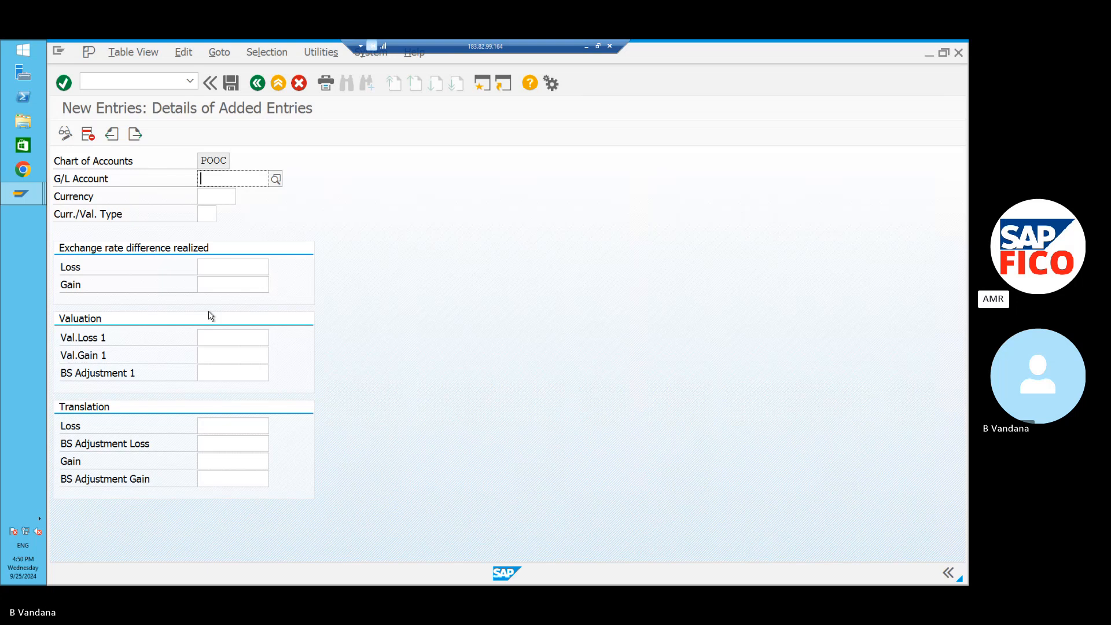
Set G/L account 120000 with realized loss account 440002.
click(275, 180)
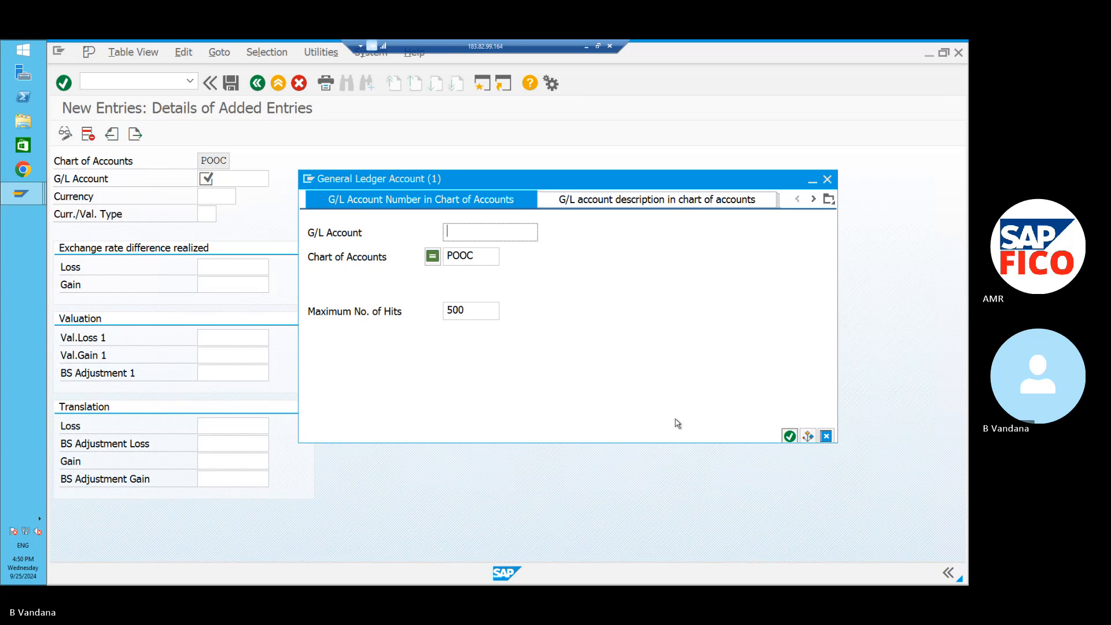
click(789, 435)
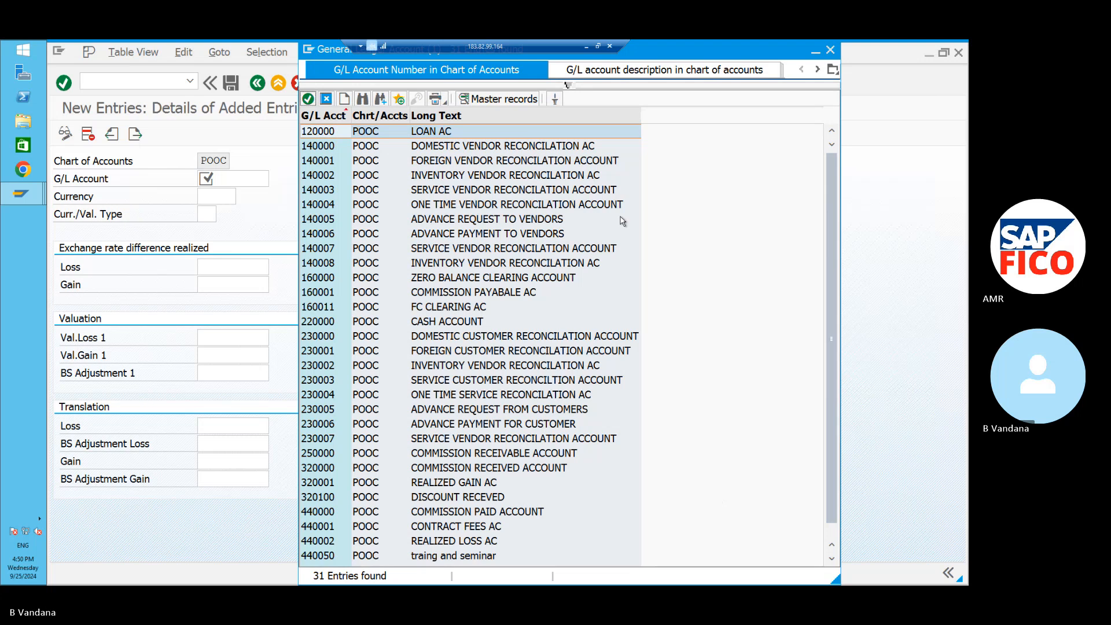
click(309, 99)
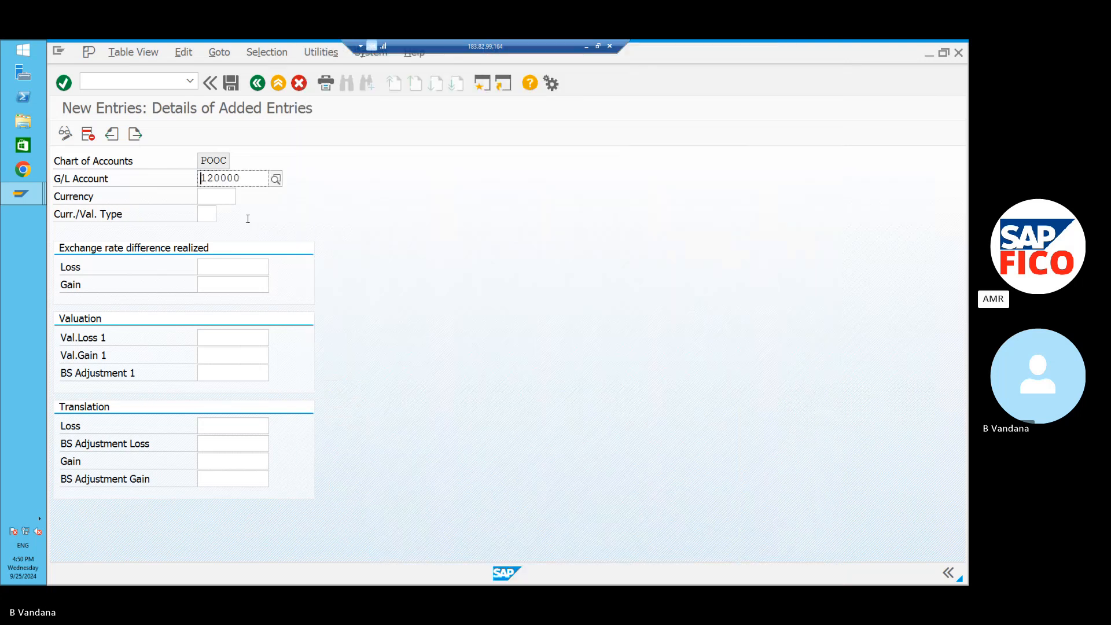
click(231, 267)
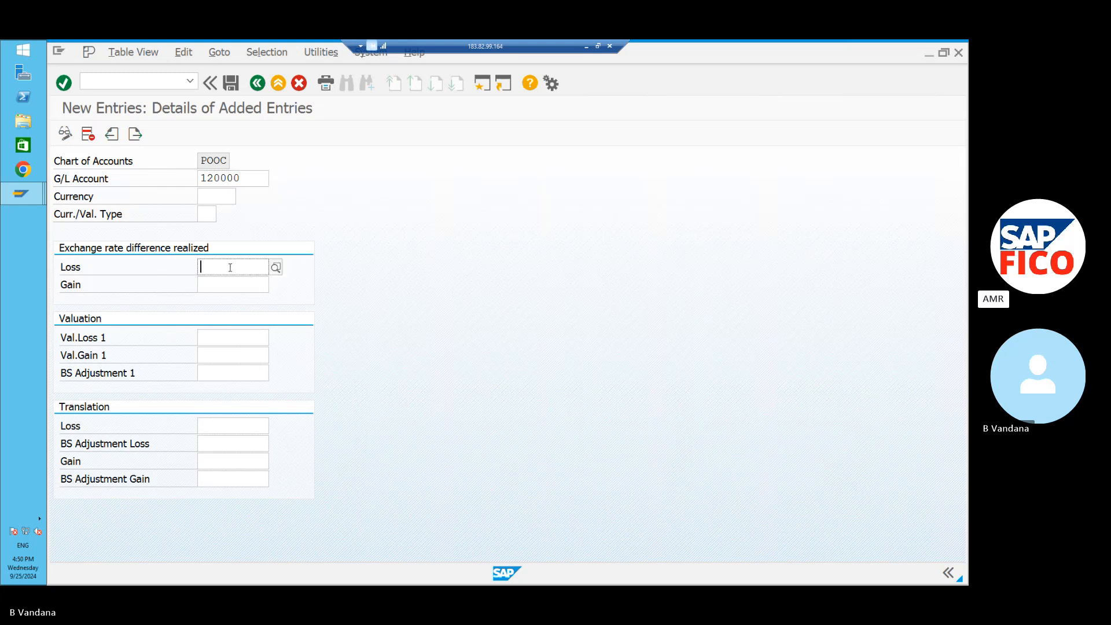
click(276, 267)
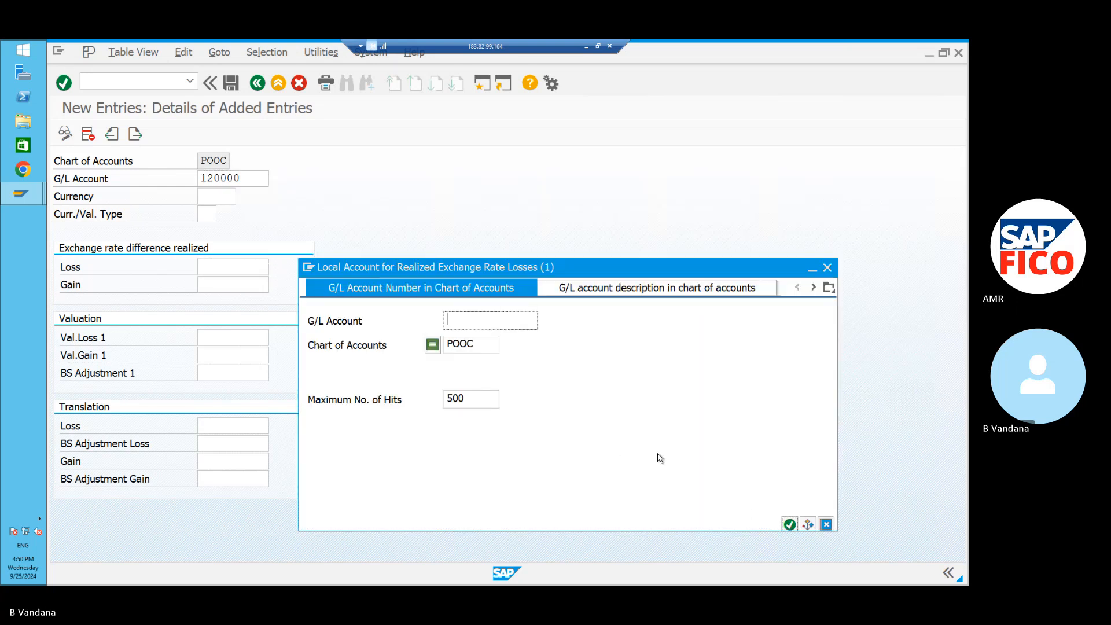
click(789, 524)
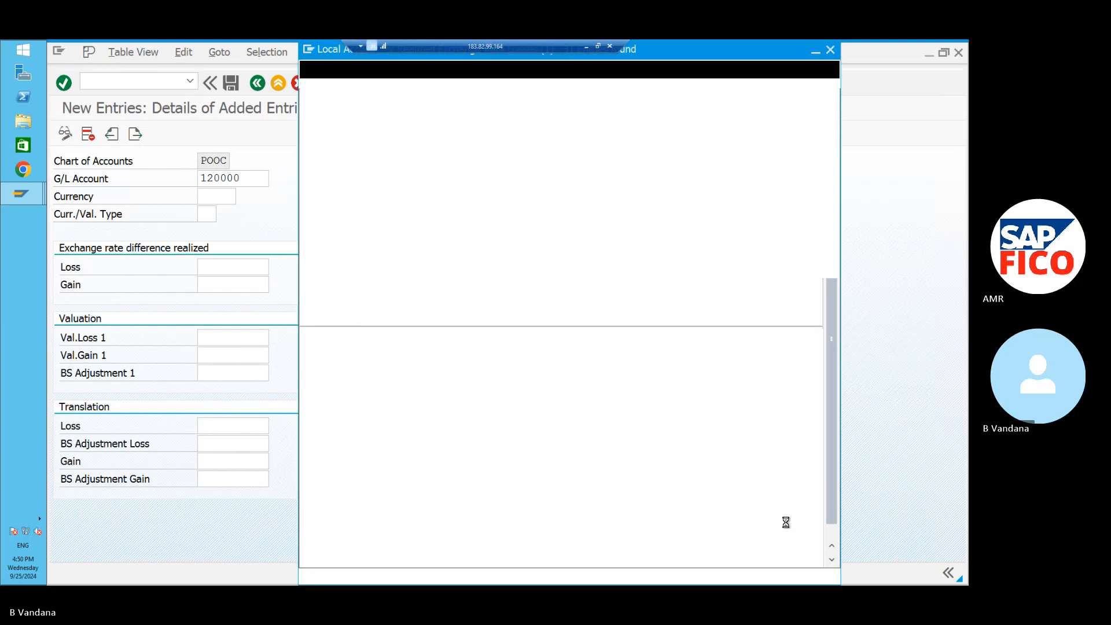
click(528, 542)
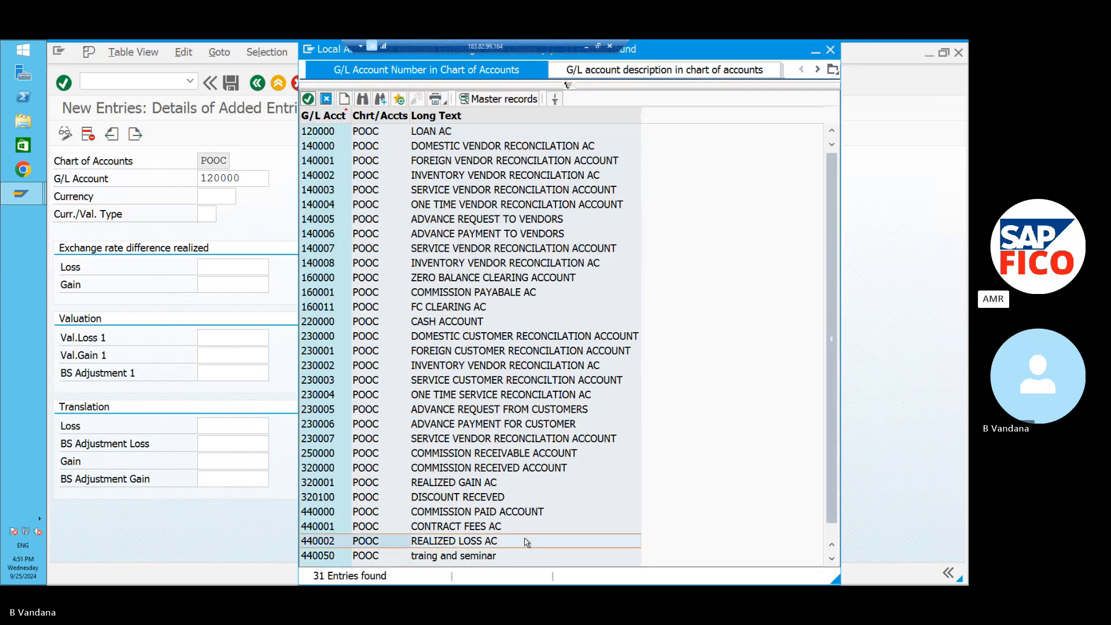
click(308, 100)
Set the realized gain account to 320001 REALIZED GAIN AC.
click(261, 283)
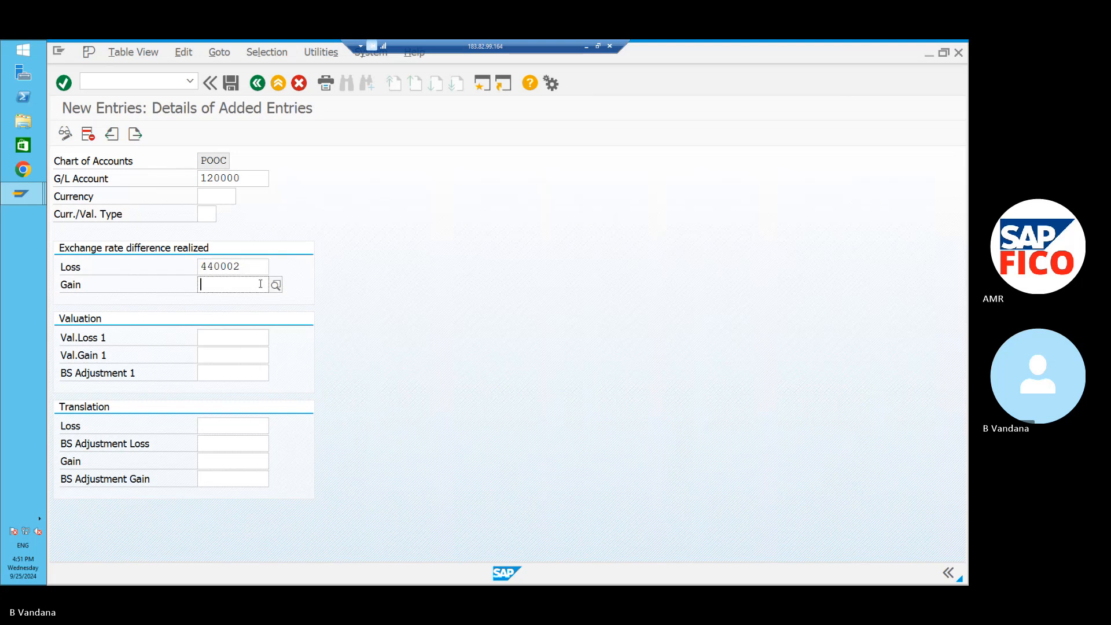
click(275, 285)
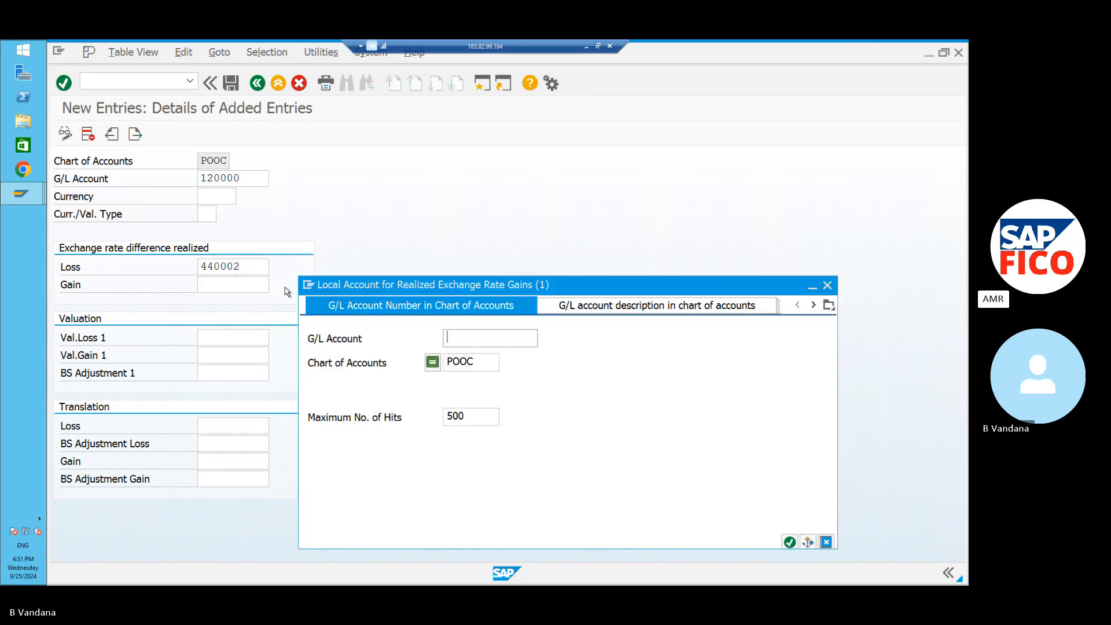
click(790, 543)
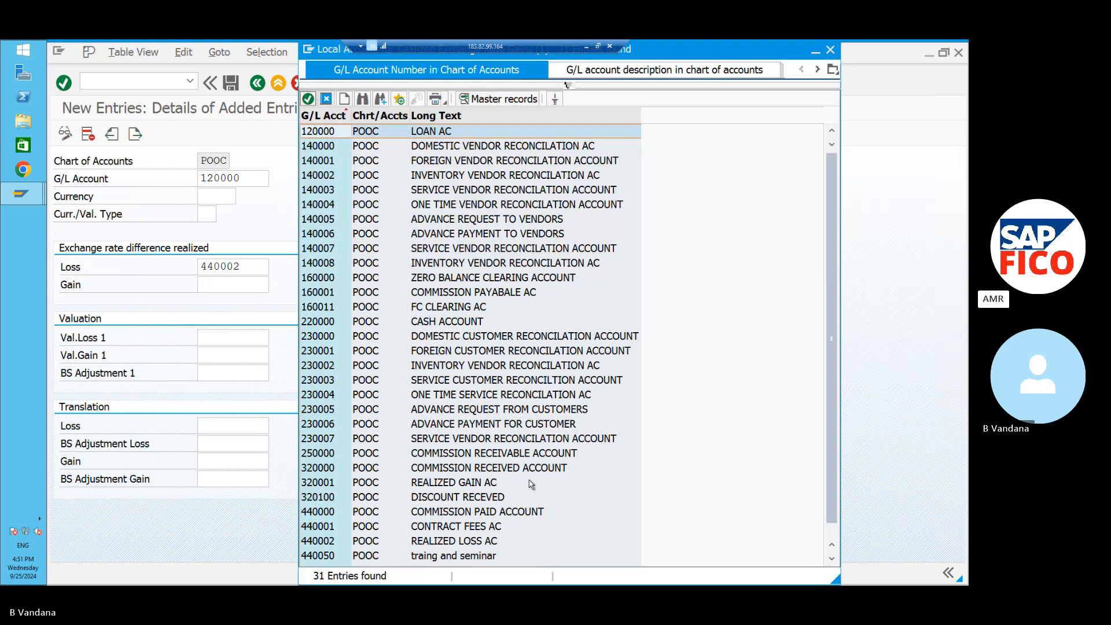
click(530, 485)
click(307, 99)
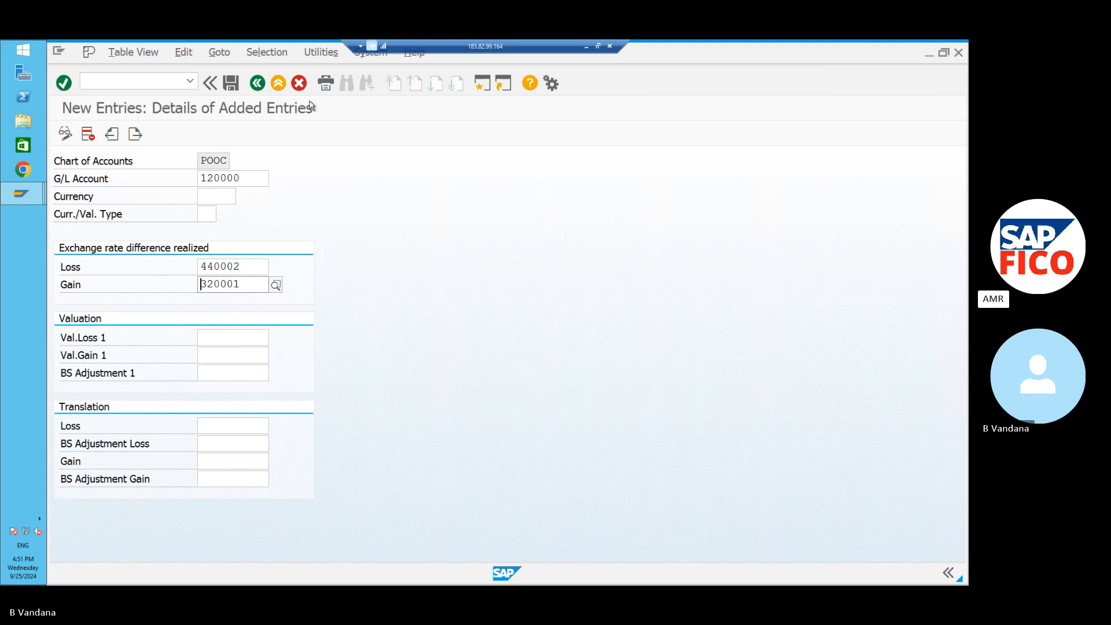
click(220, 340)
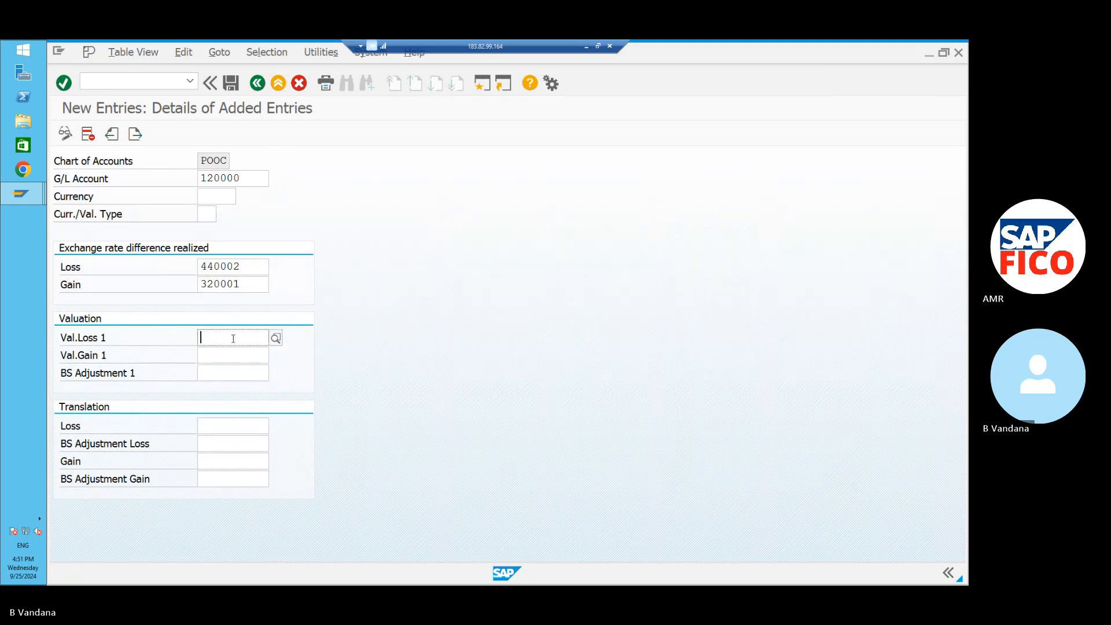
Set Val.Loss 1 to account 440002.
click(240, 423)
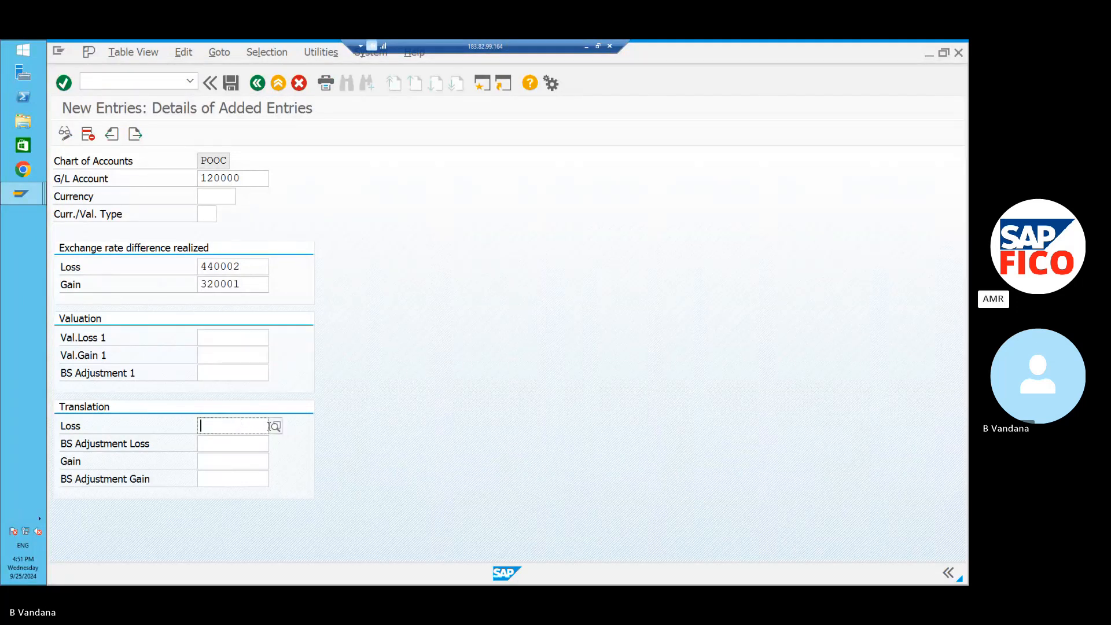
click(247, 340)
click(275, 339)
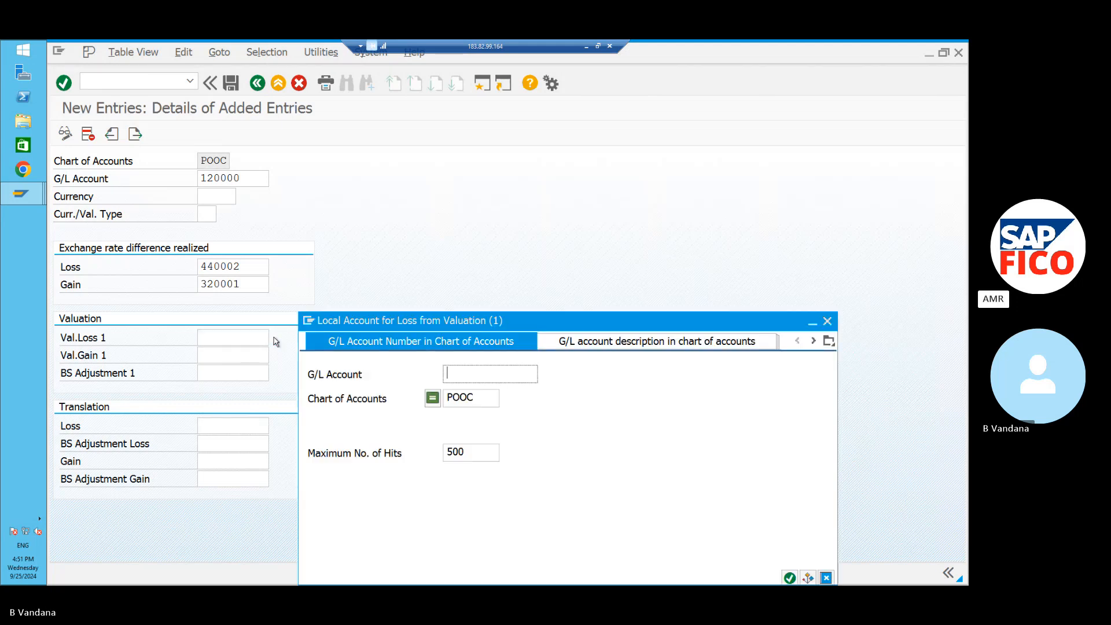
click(789, 577)
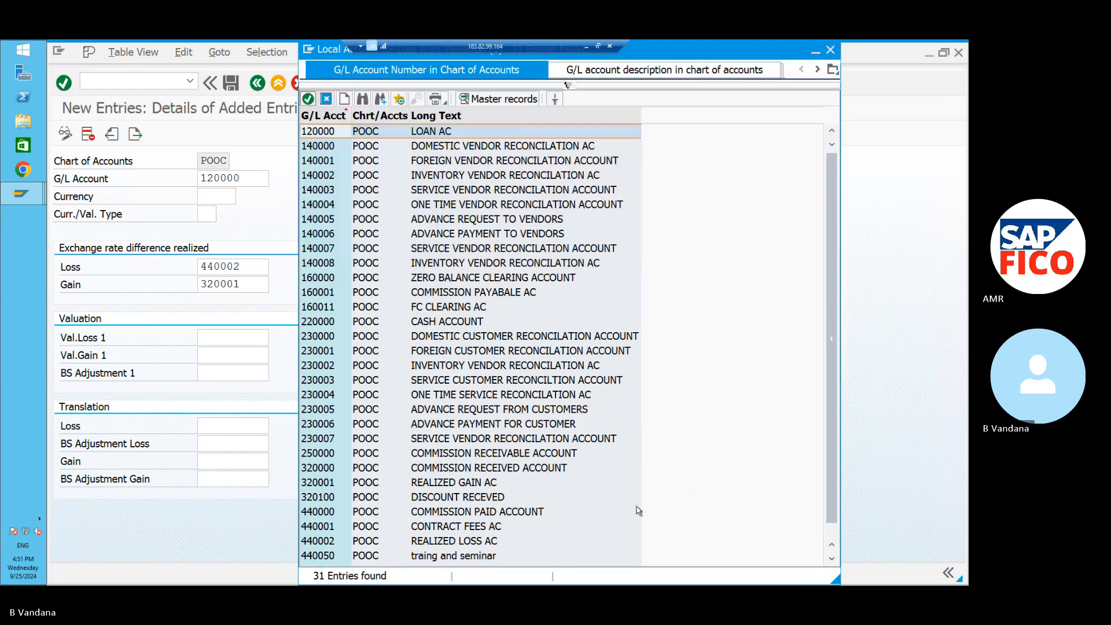
click(526, 544)
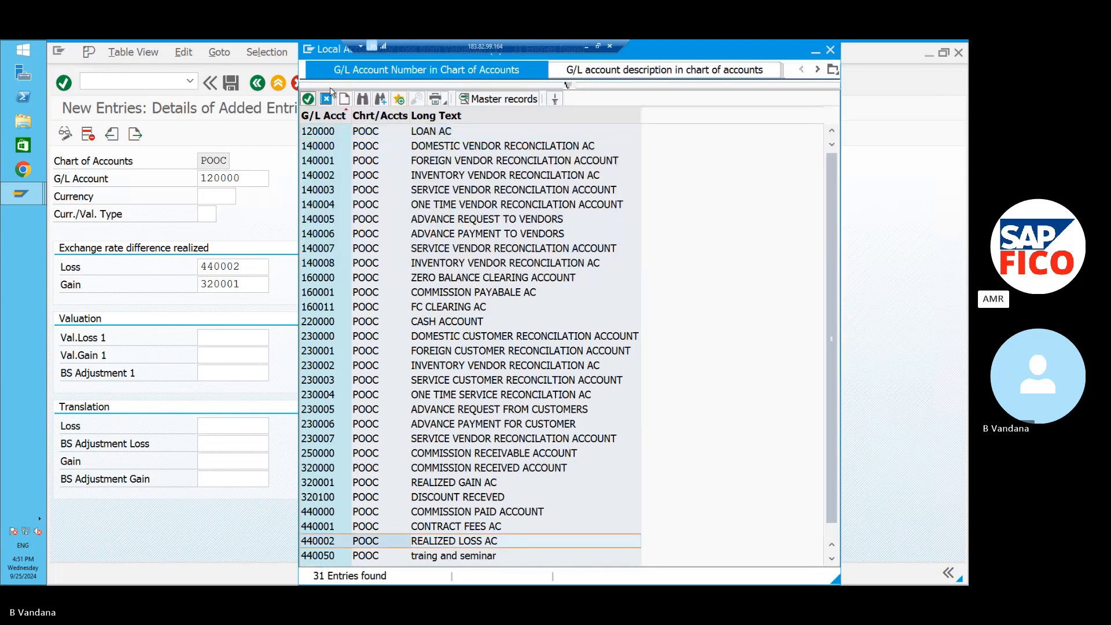
click(307, 98)
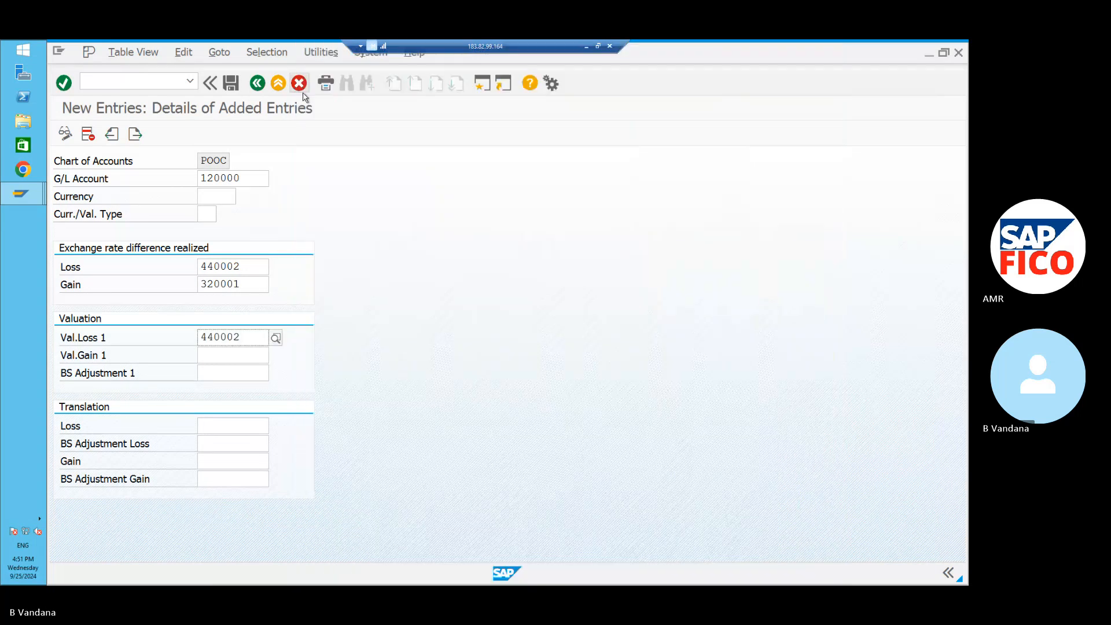
Set Val.Gain 1 to account 320001.
click(228, 354)
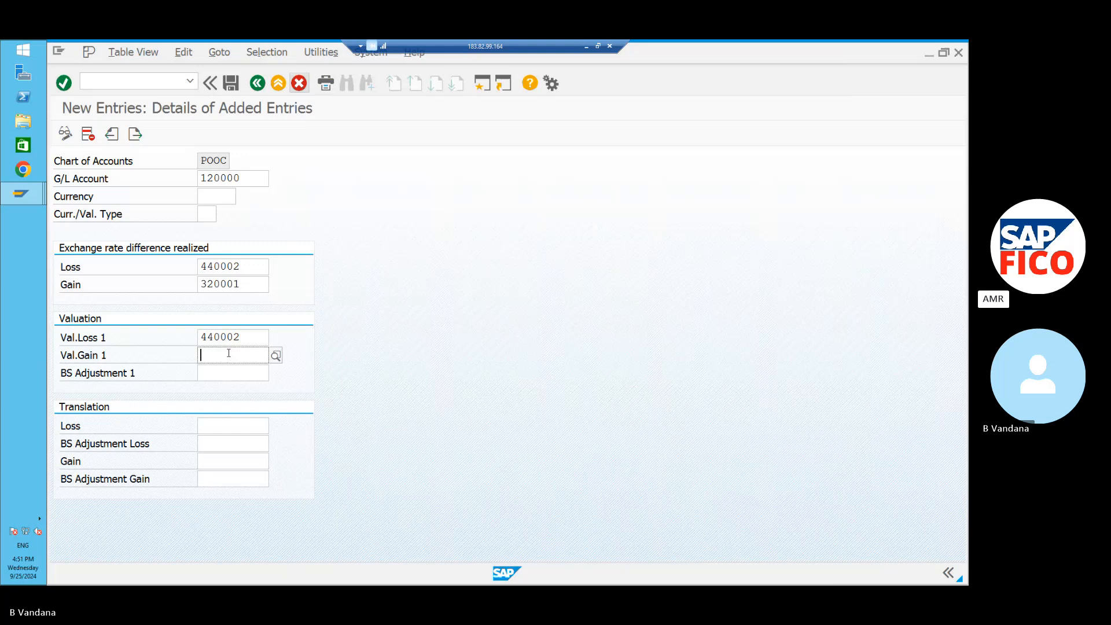
click(275, 355)
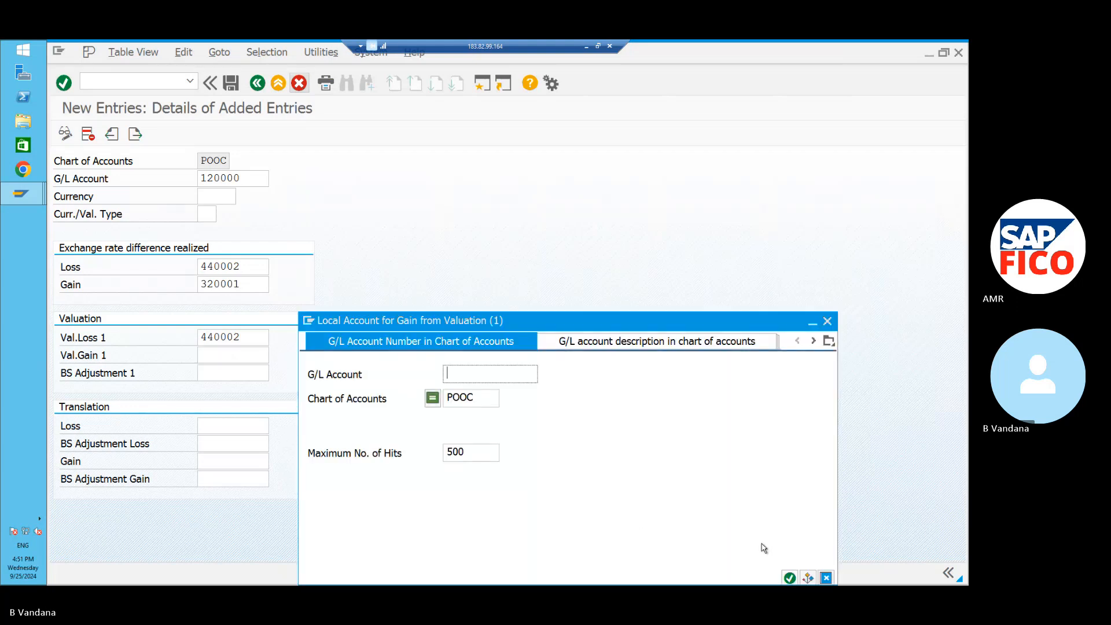
click(790, 578)
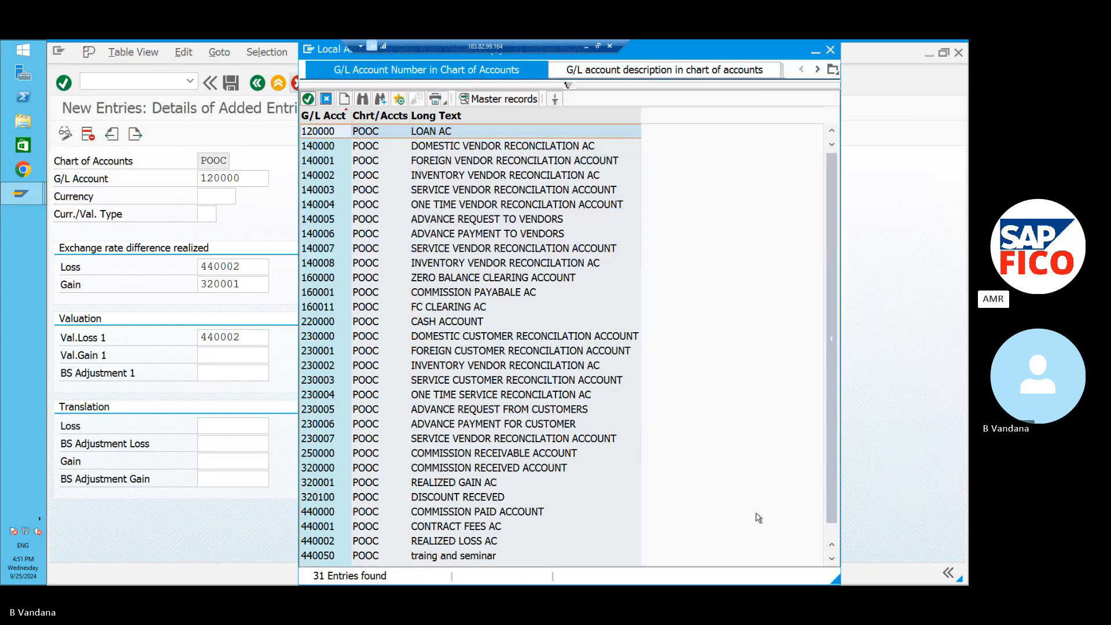
click(532, 484)
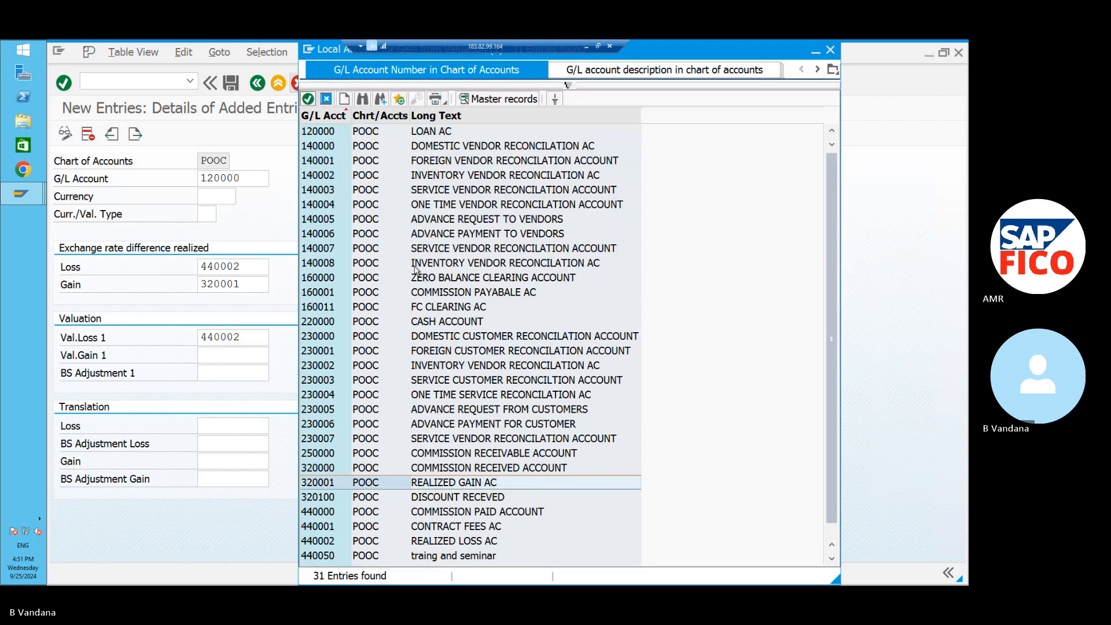
click(307, 98)
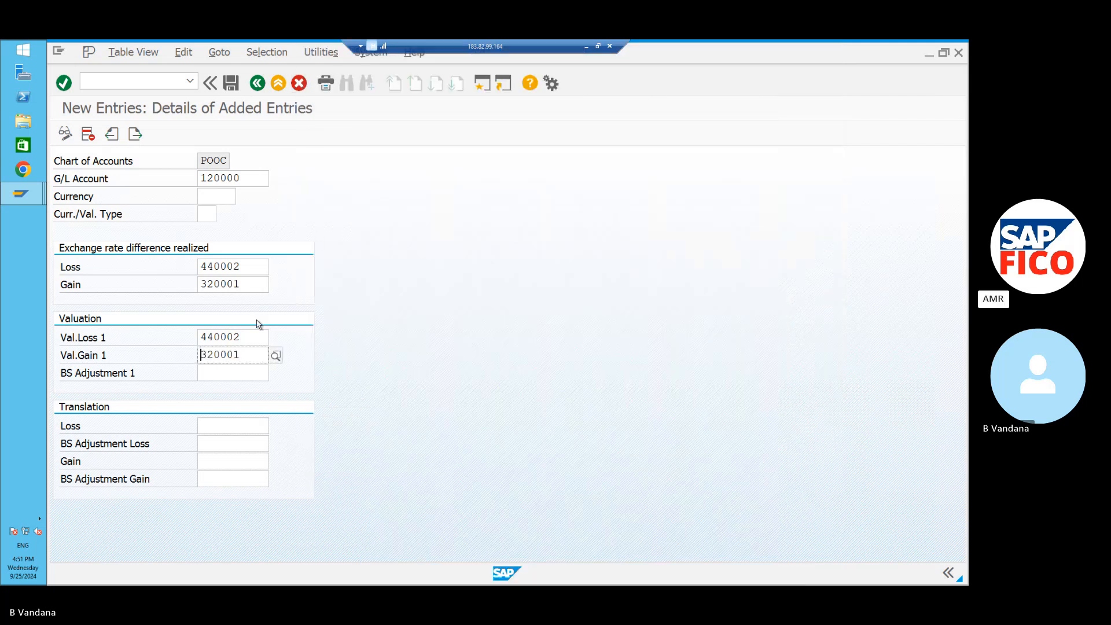
Set BS Adjustment Loss to 160011 FC CLEARING AC and save under the customizing request.
click(215, 445)
click(275, 448)
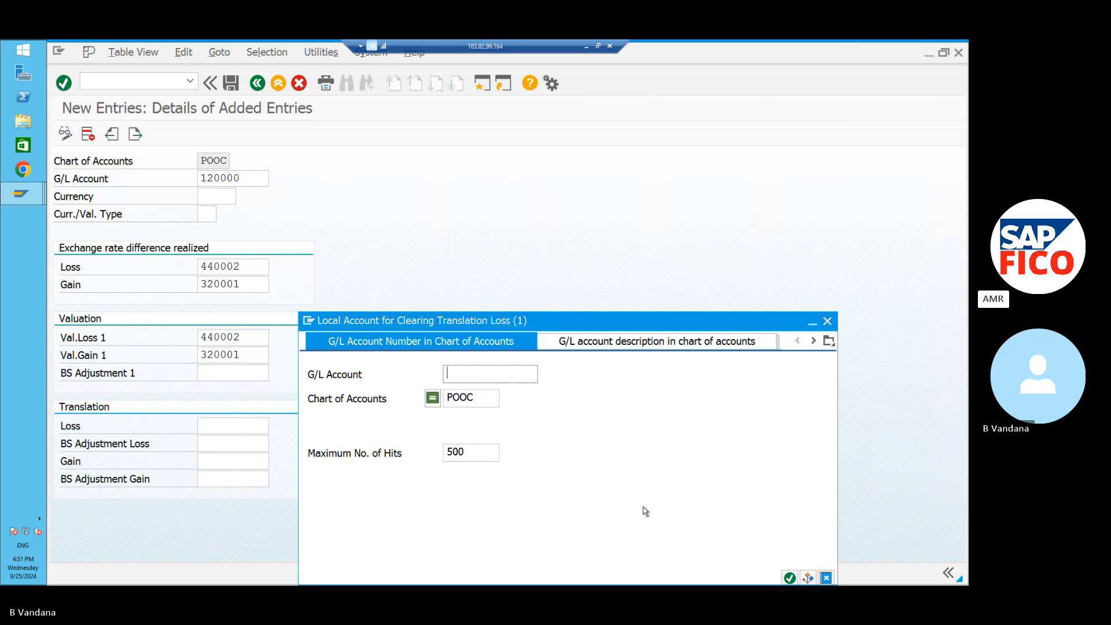
click(789, 577)
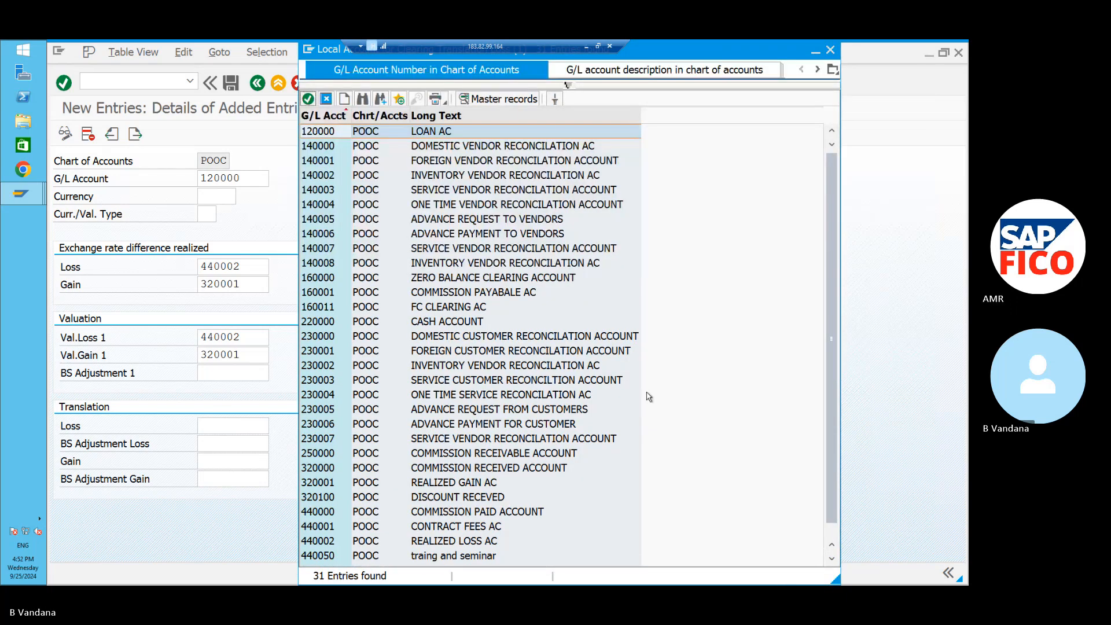
click(509, 297)
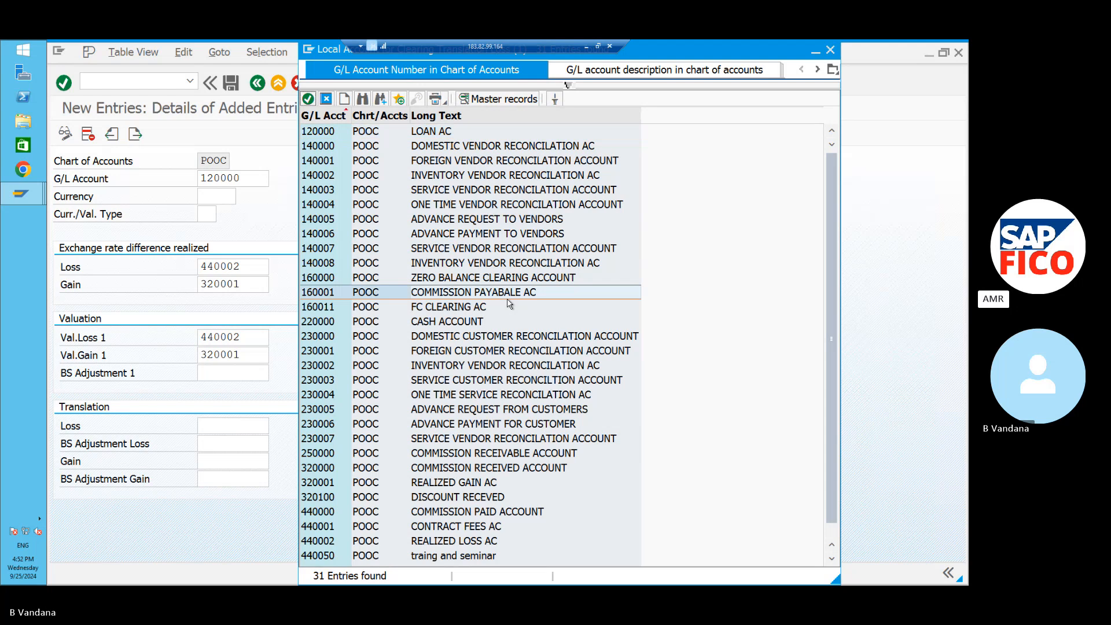
click(506, 312)
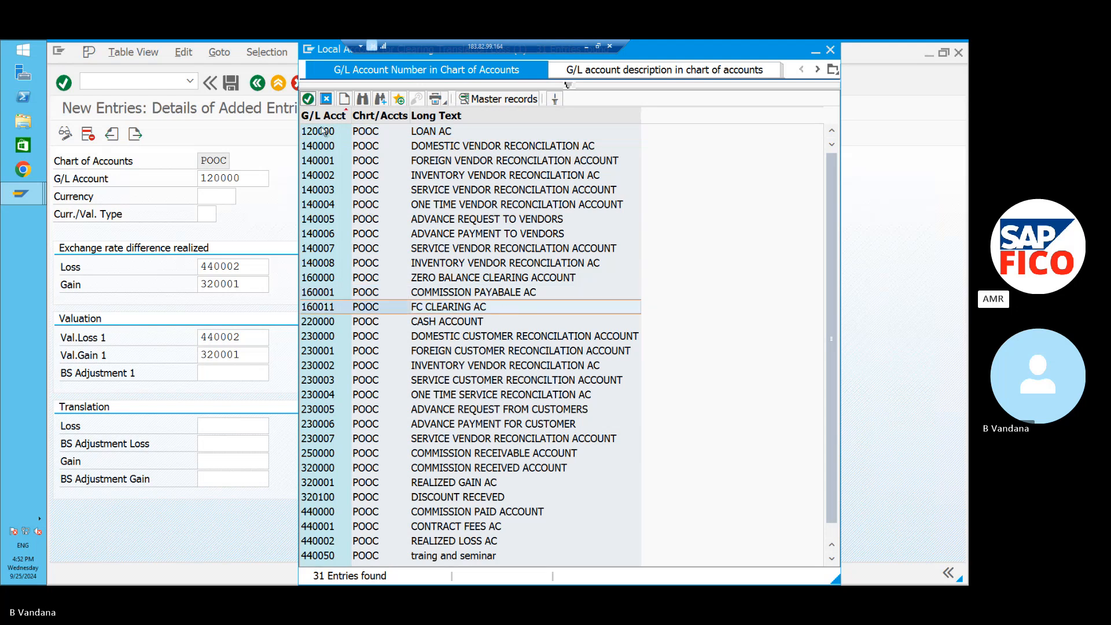
click(308, 99)
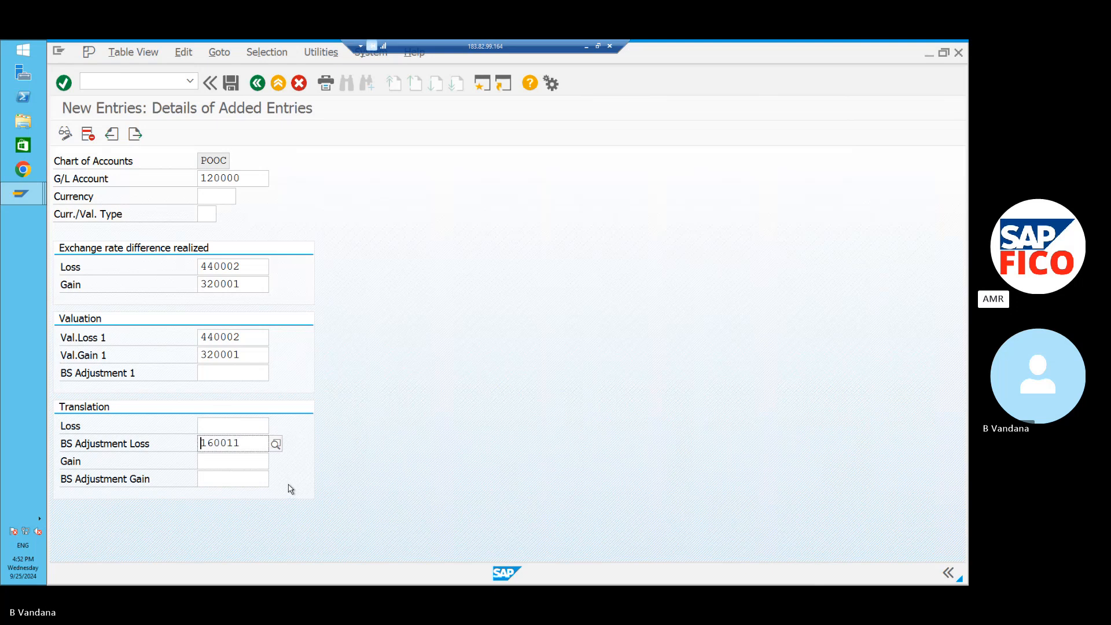
click(231, 91)
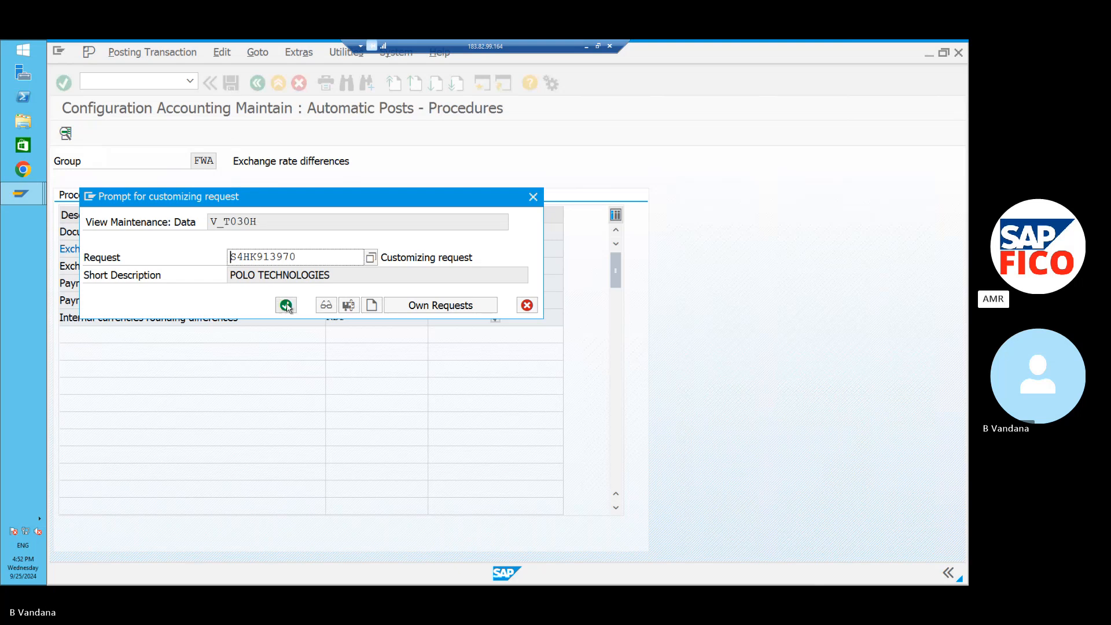
click(286, 305)
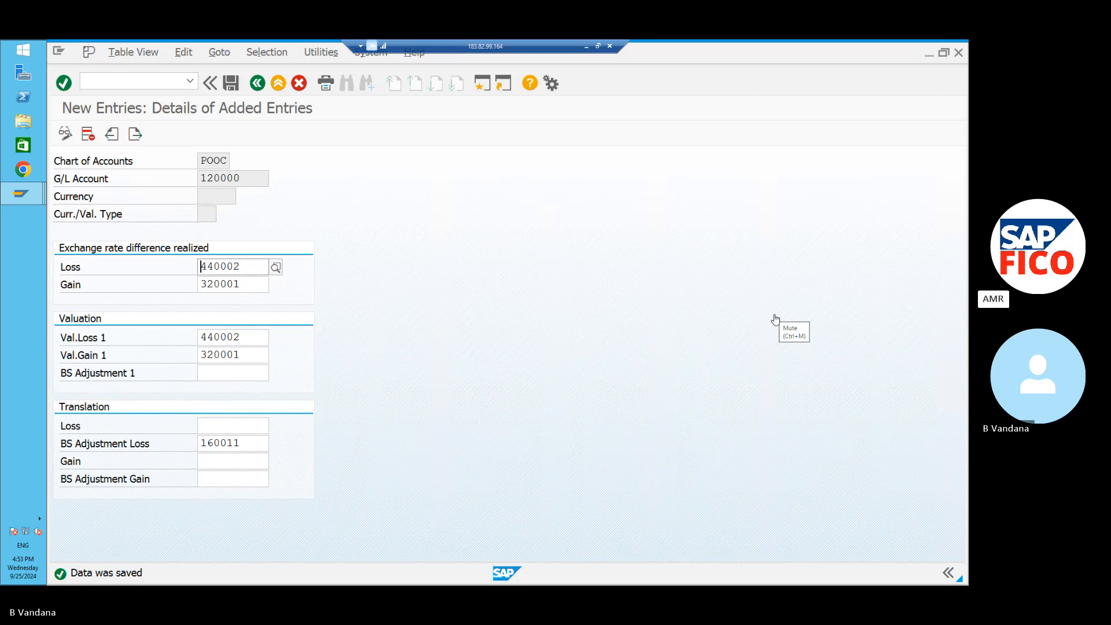
Begin a blank new account determination entry from the G/L 120000 details screen.
click(135, 134)
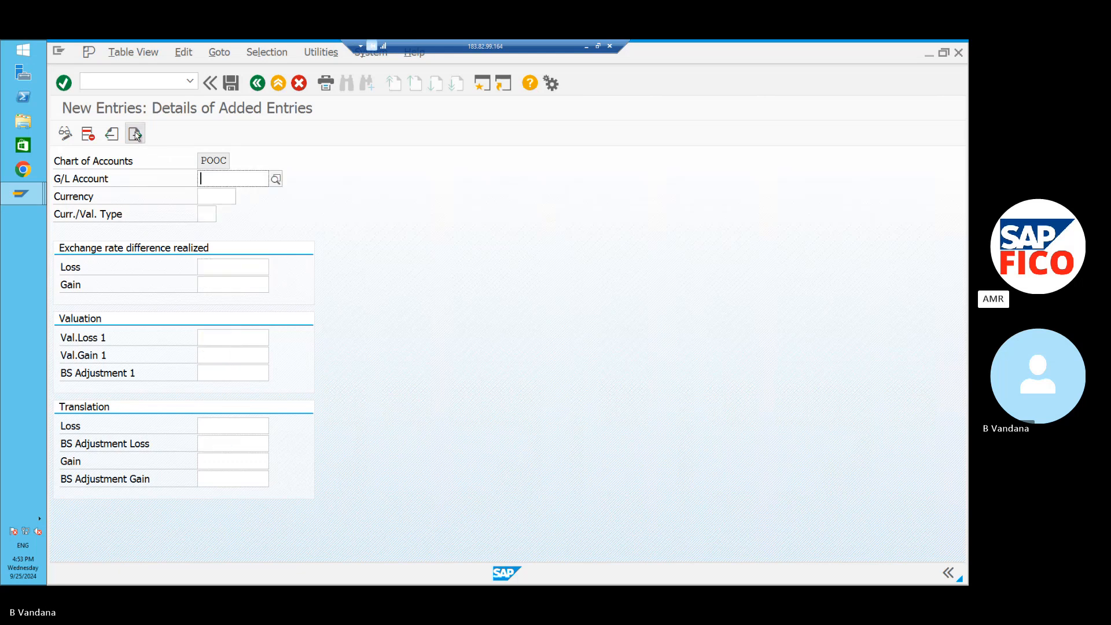
Cancel the unsaved blank entry and confirm discarding it to return to the 120000 overview.
click(106, 136)
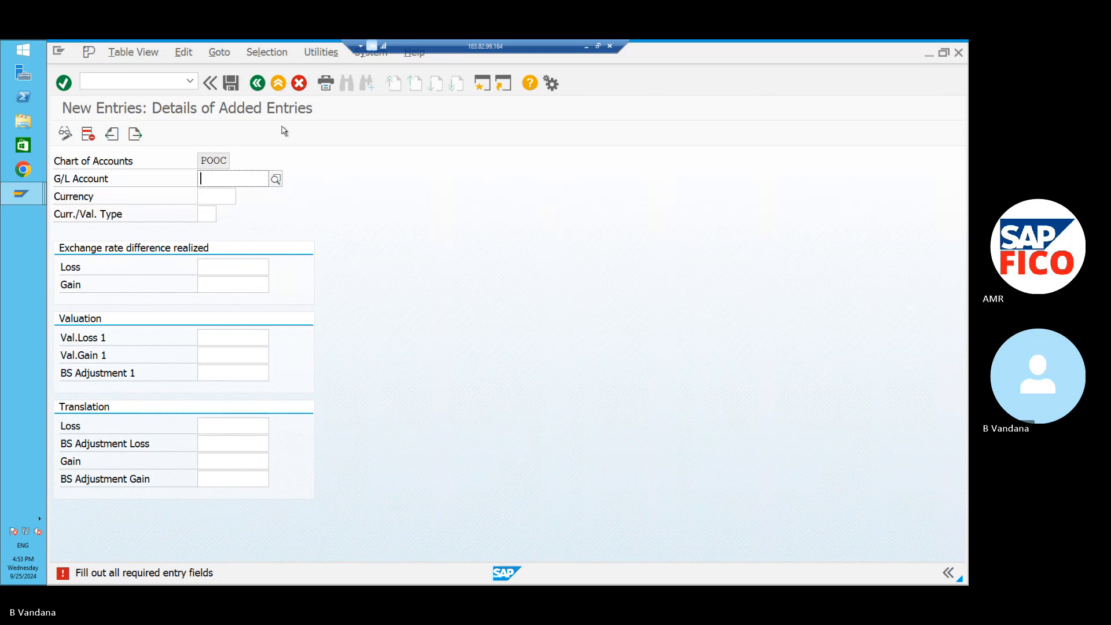
click(258, 84)
click(258, 83)
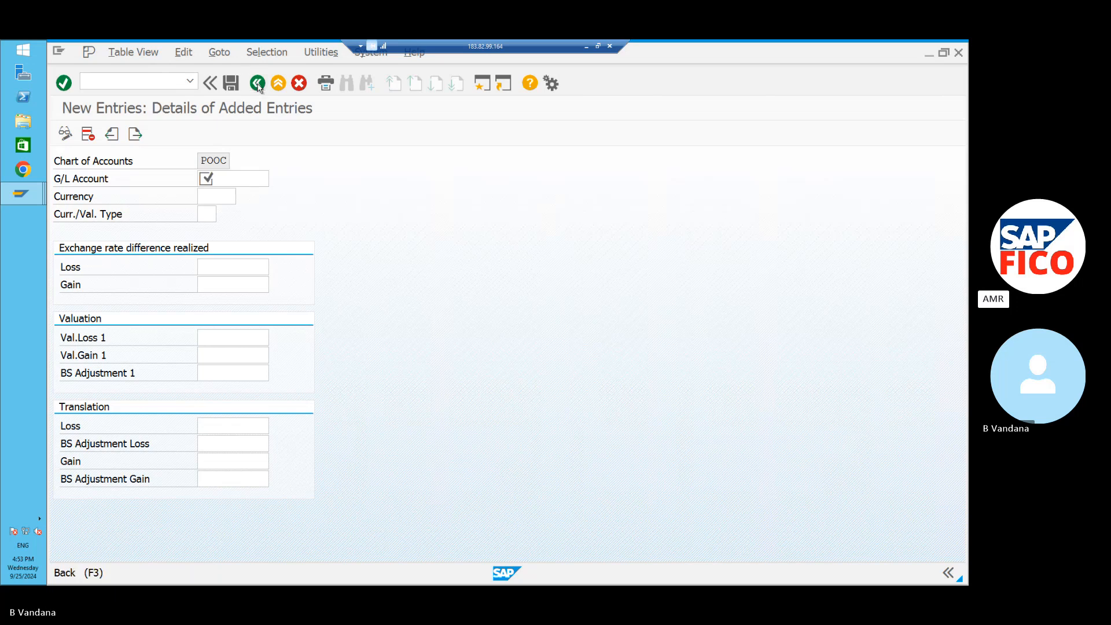
click(151, 81)
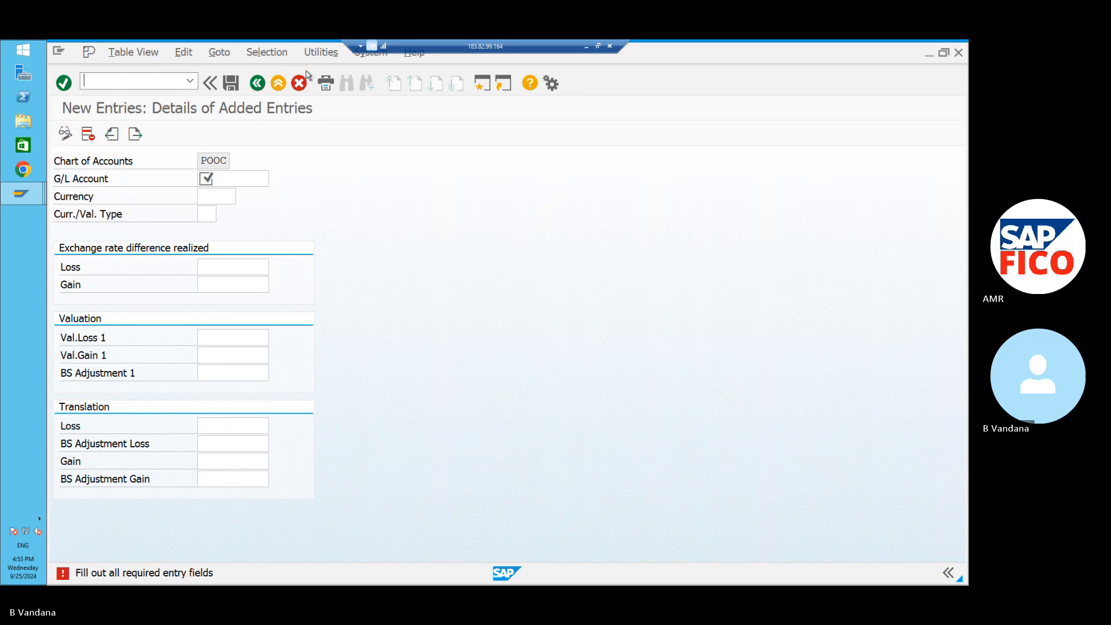
click(298, 84)
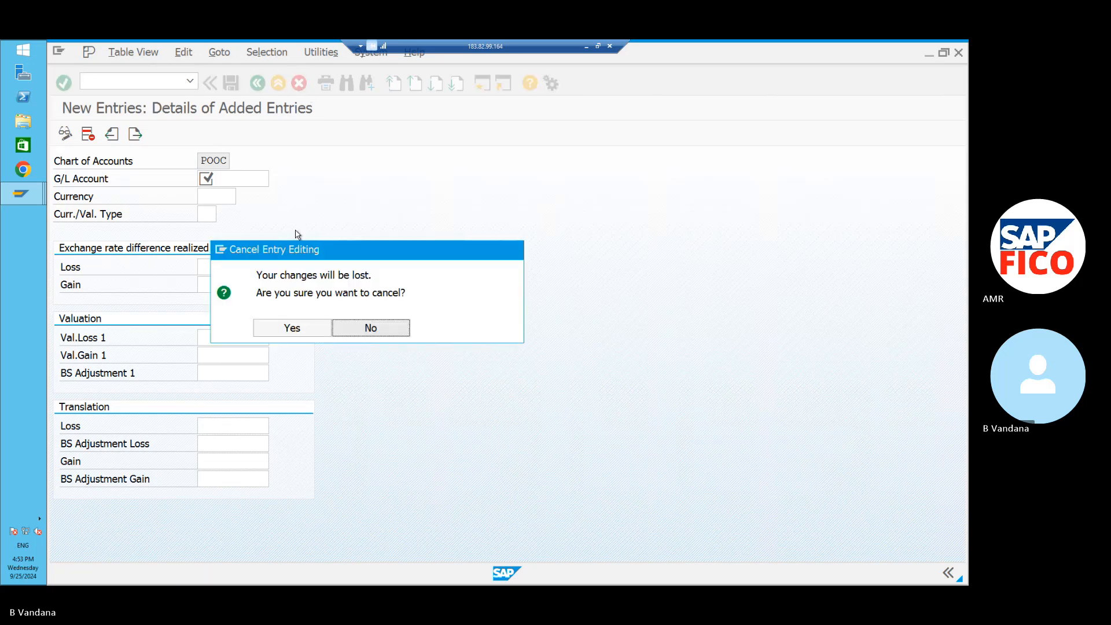
click(293, 328)
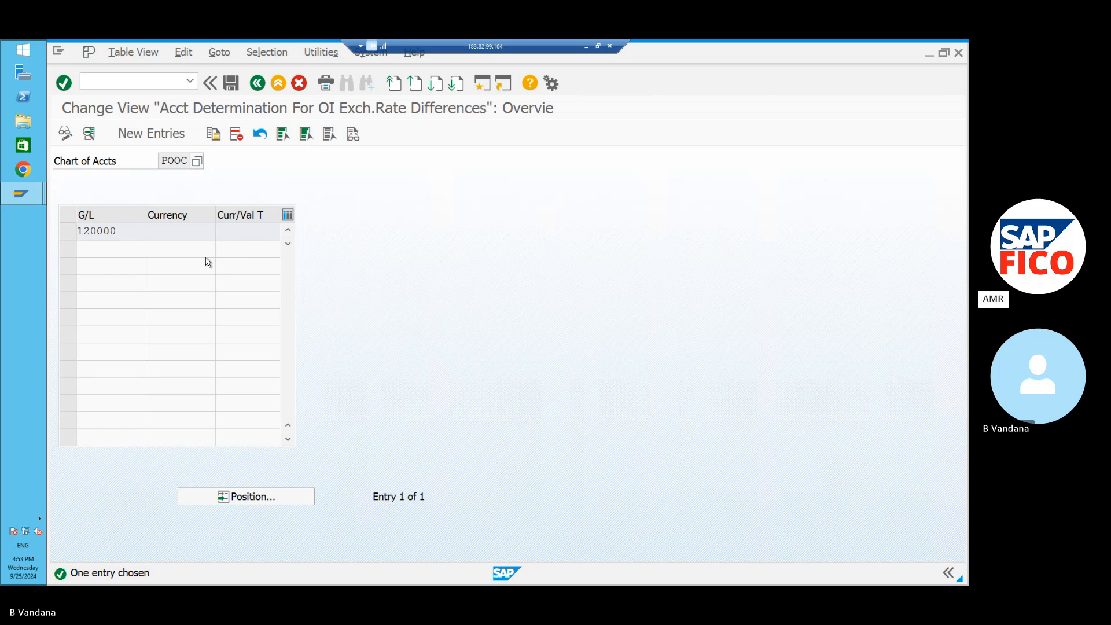
Open G/L account 120000's details and clear the BS Adjustment Loss account.
double_click(126, 232)
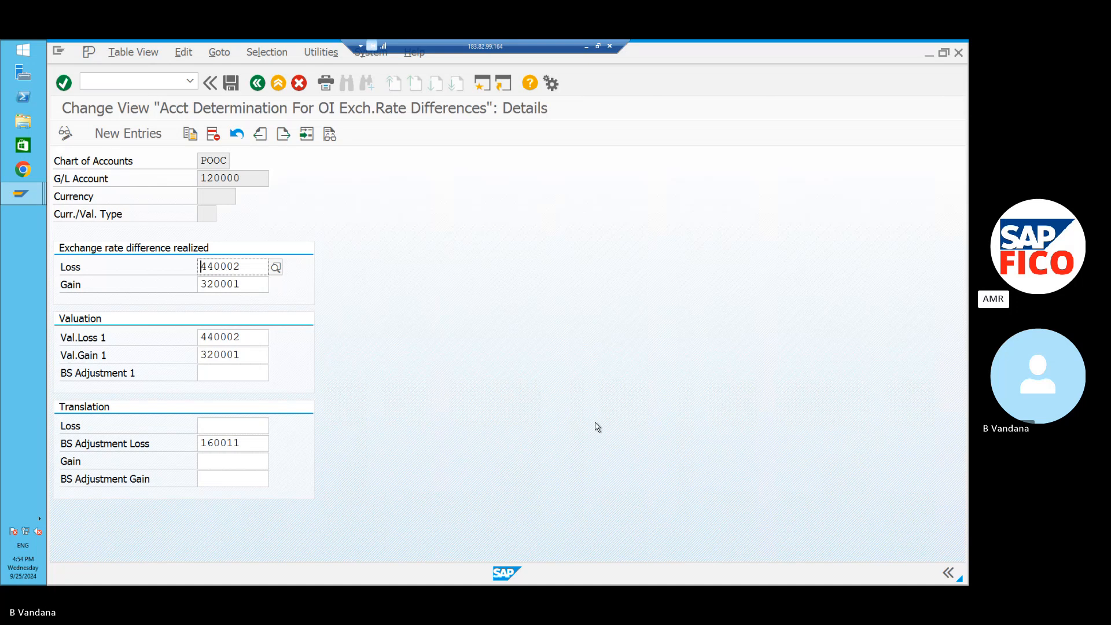
click(243, 444)
key(BackSpace)
key(BackSpace)
key(BackSpace)
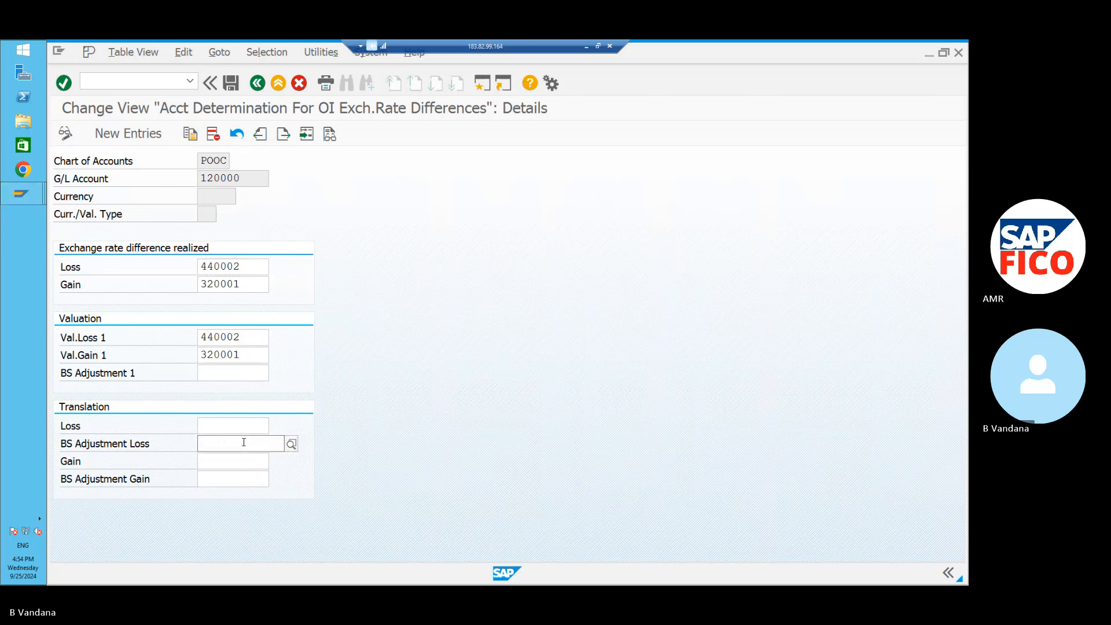
Set BS Adjustment 1 to 160011 FC CLEARING AC and save the entry.
click(240, 373)
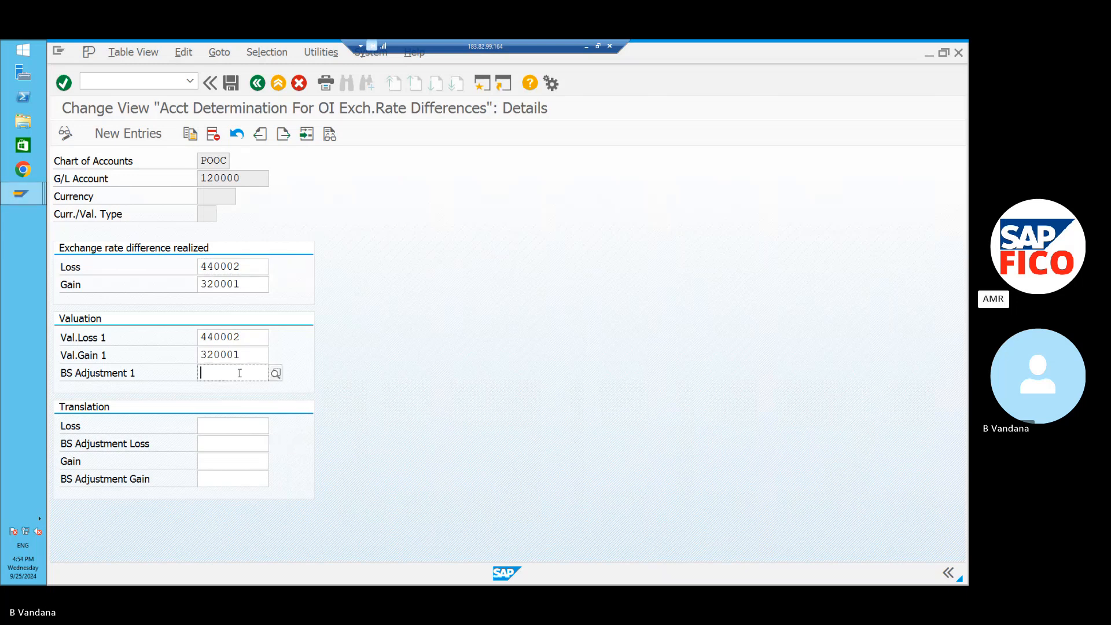
click(275, 373)
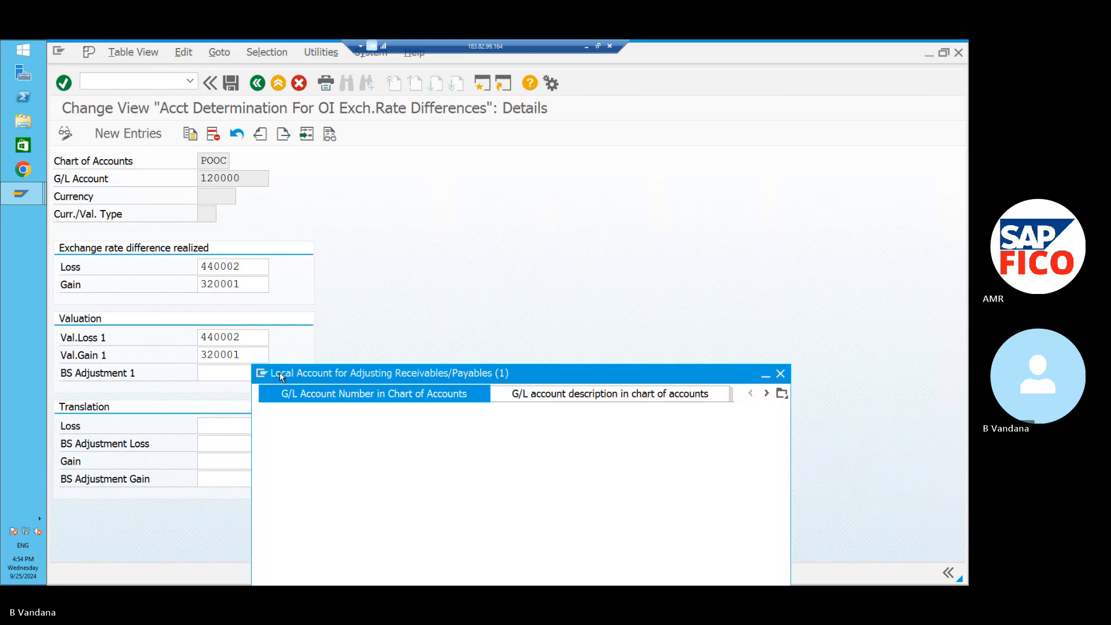
click(789, 577)
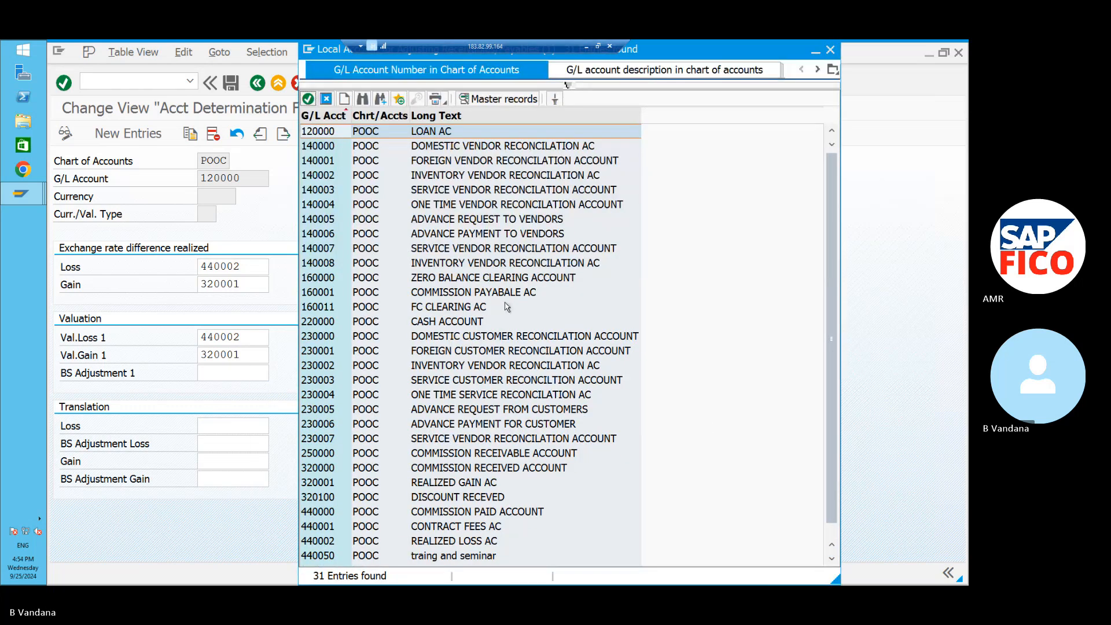
click(508, 307)
click(308, 100)
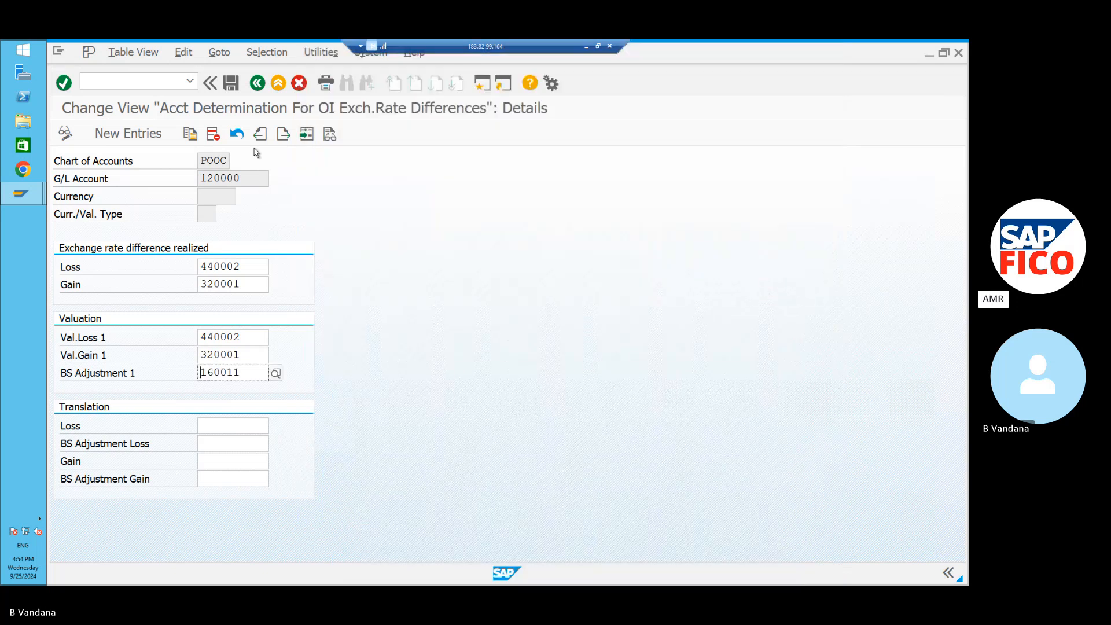
click(231, 85)
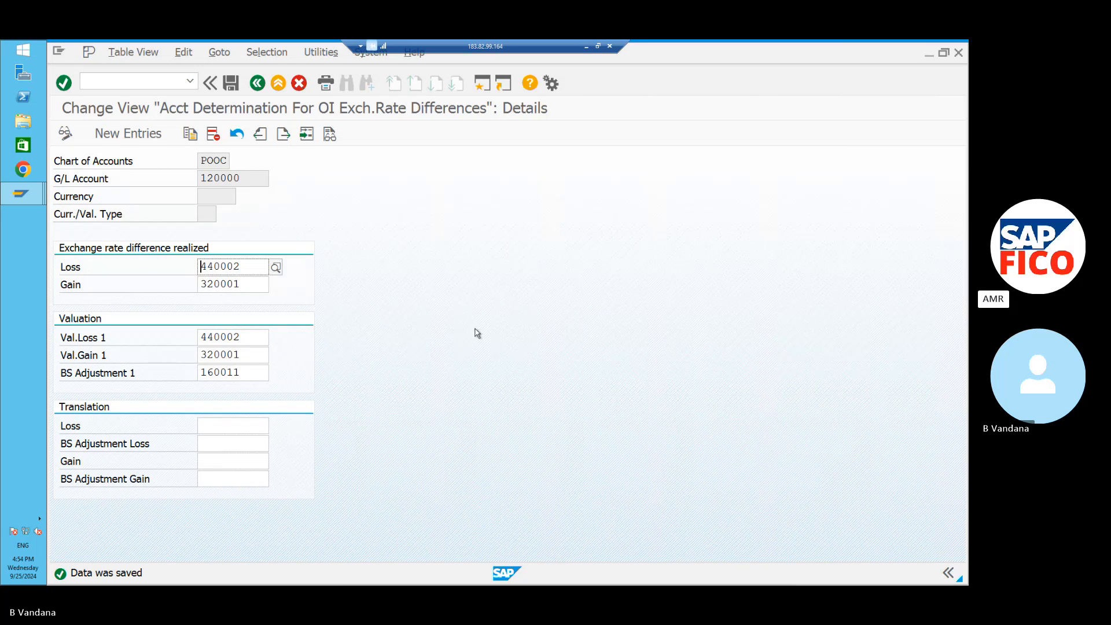
click(145, 135)
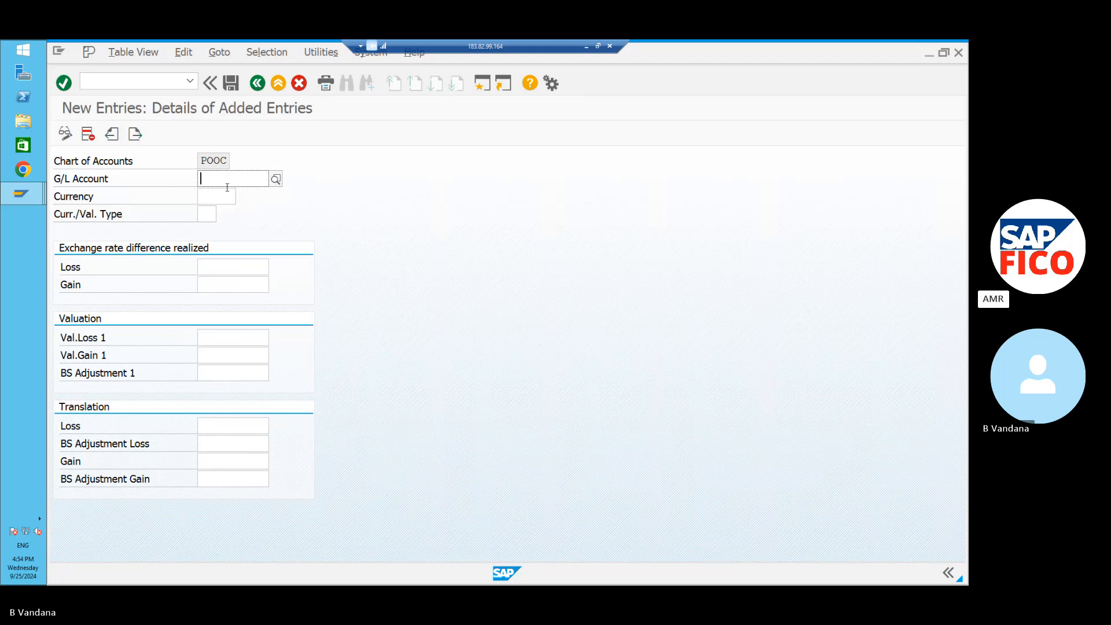
Fill the new entry's G/L Account with 220000 CASH ACCOUNT from the search results.
click(275, 179)
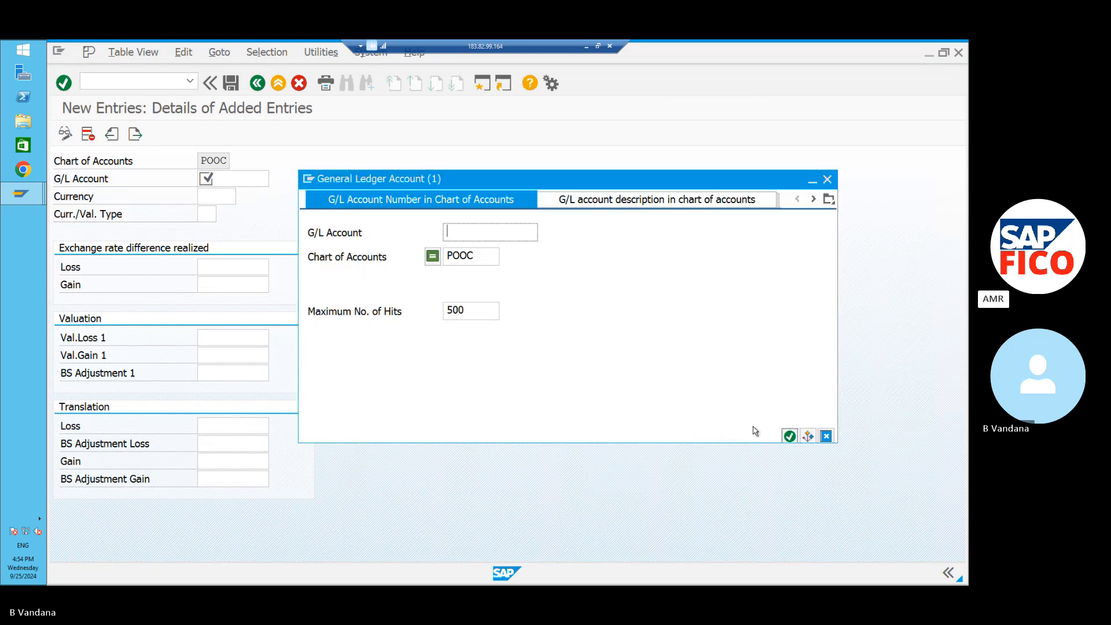
click(789, 436)
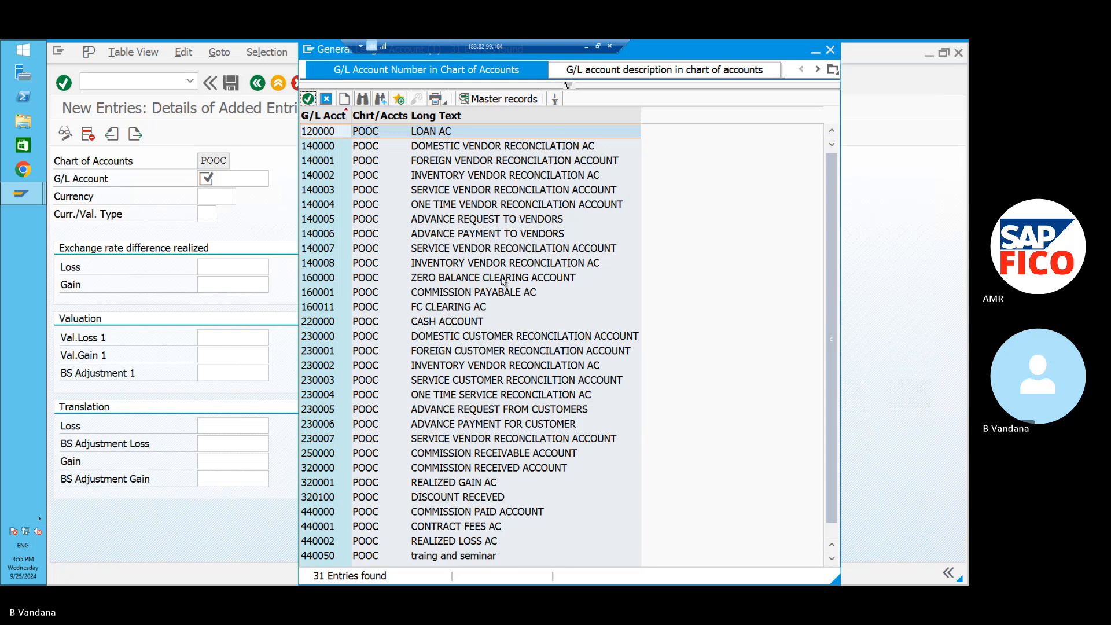
click(493, 321)
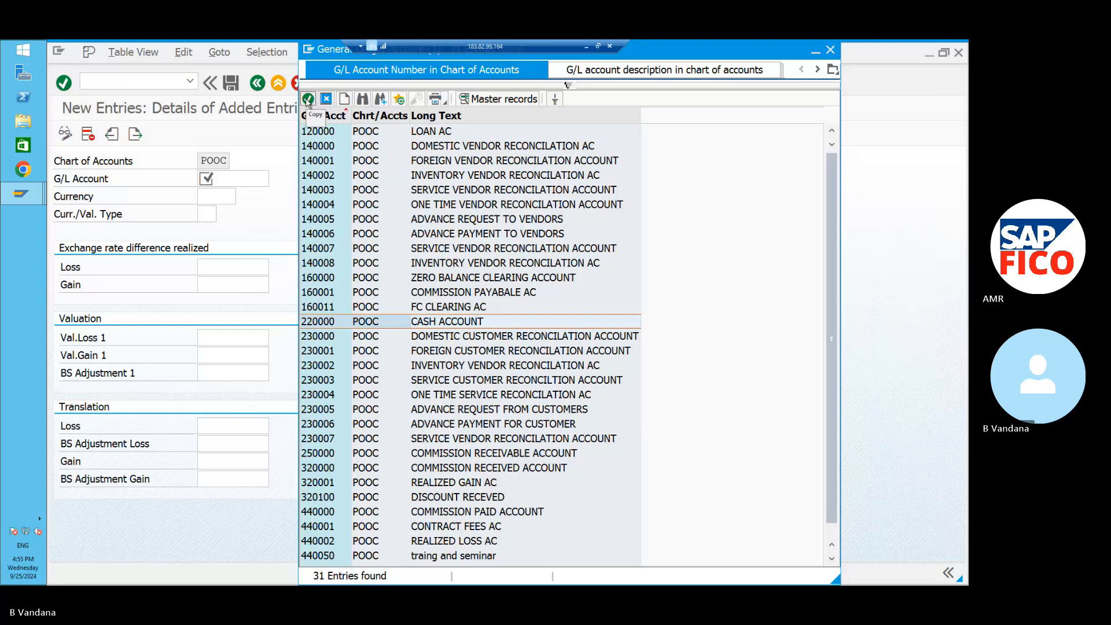
click(307, 99)
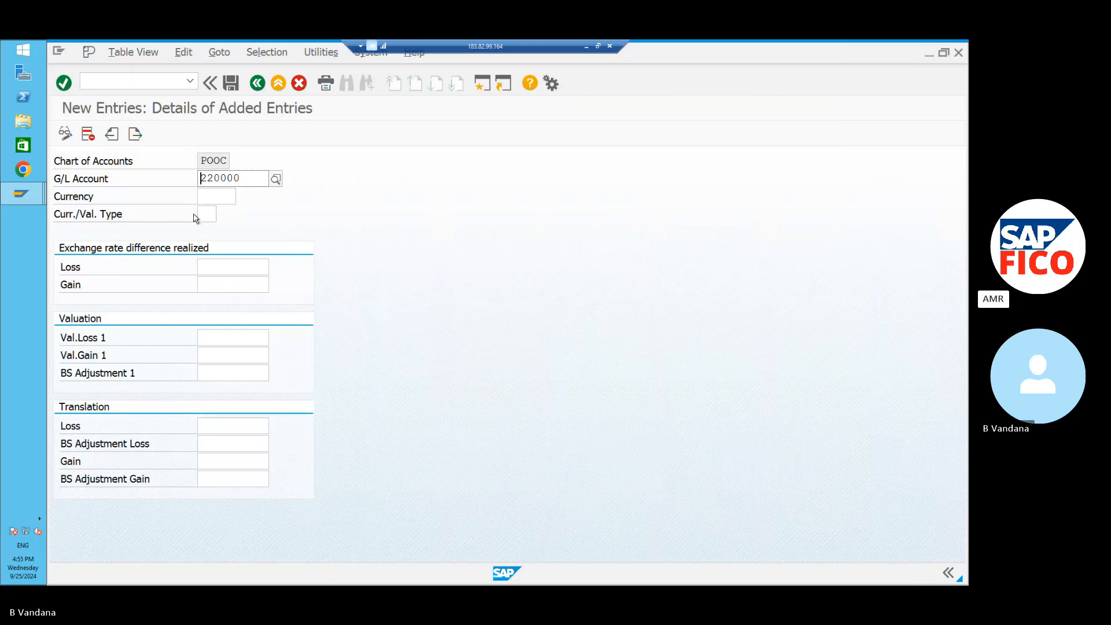
click(218, 262)
Set the realized exchange-rate Loss account to 440002 REALIZED LOSS AC.
click(276, 268)
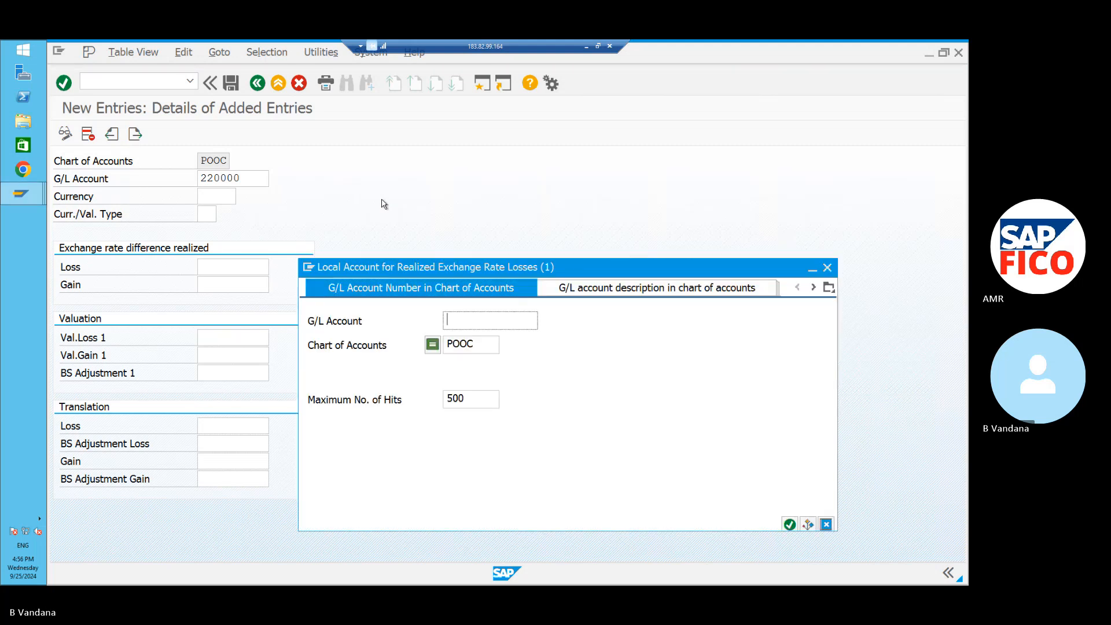
click(789, 524)
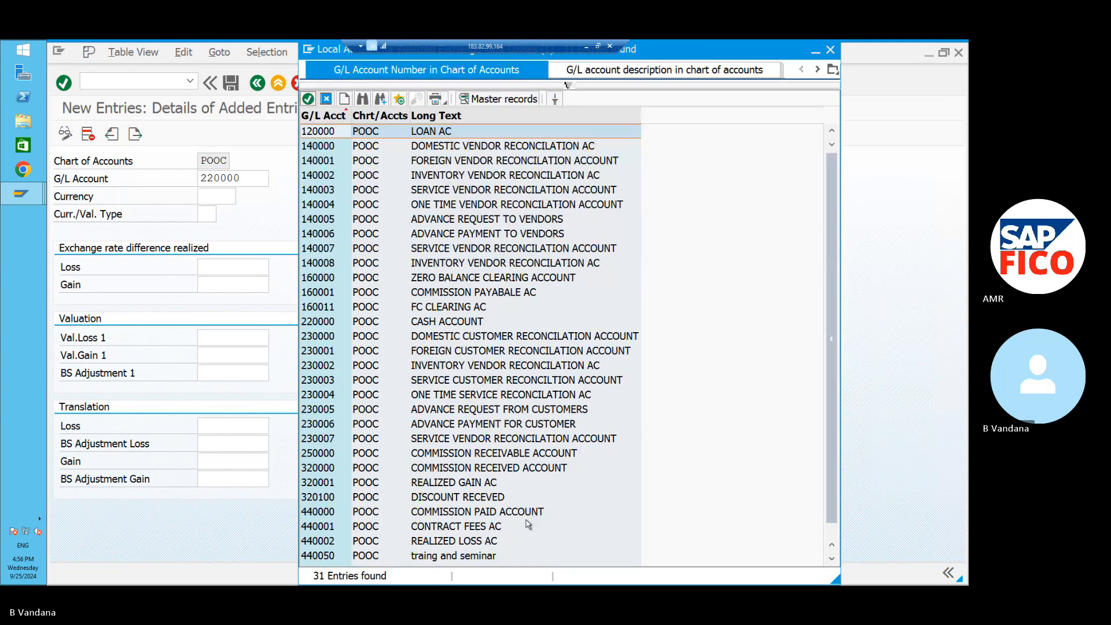
click(517, 542)
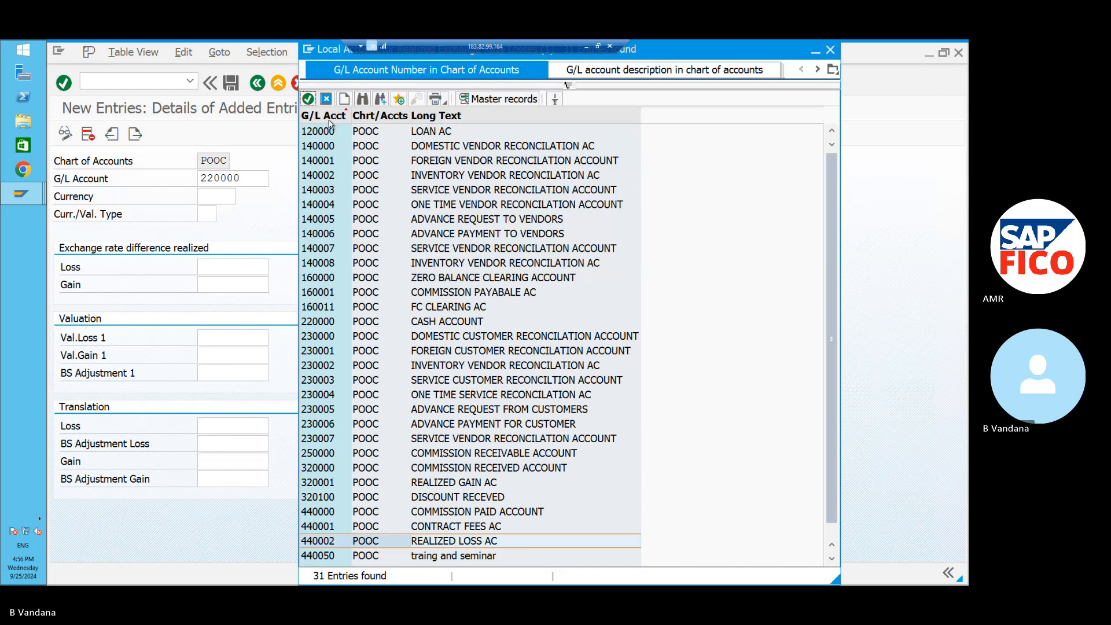
click(306, 100)
Set the realized exchange-rate Gain account to 320001 REALIZED GAIN AC.
click(252, 285)
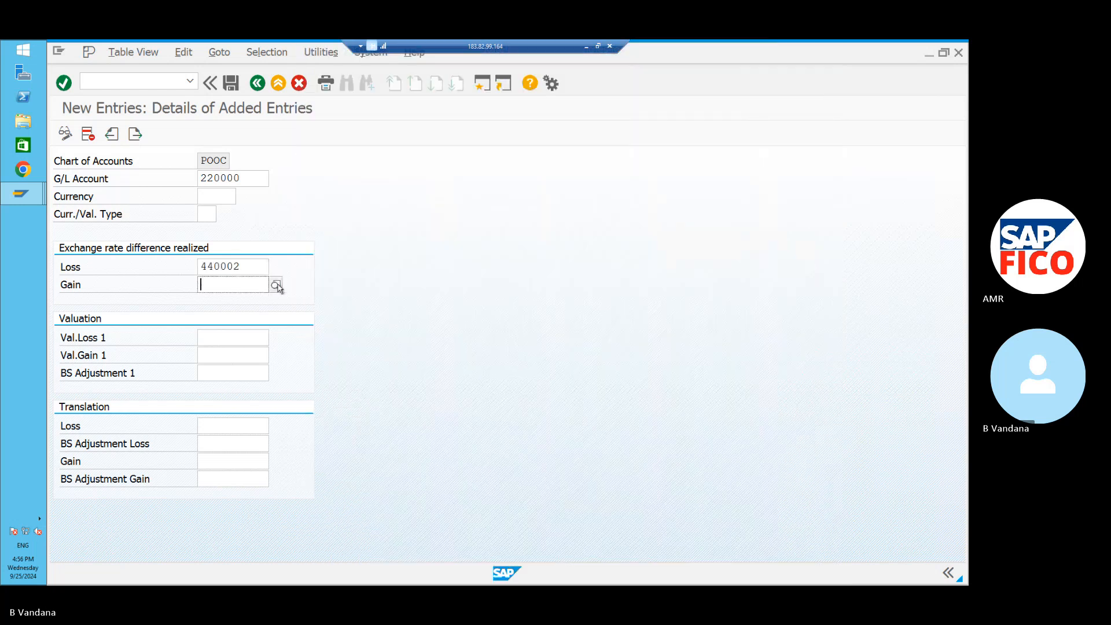
click(275, 285)
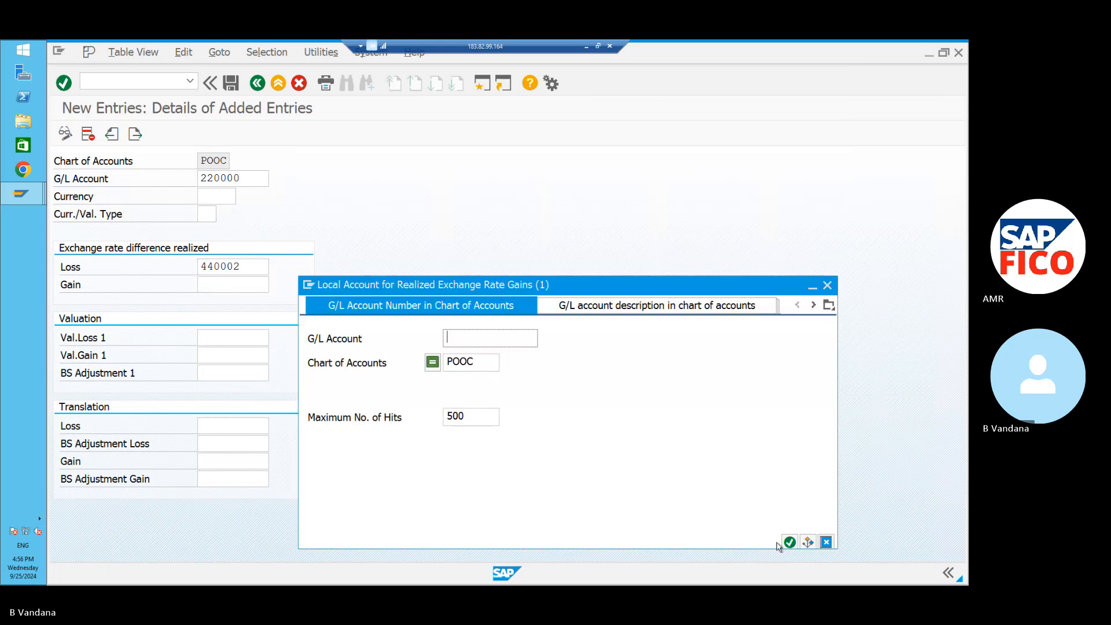
click(789, 543)
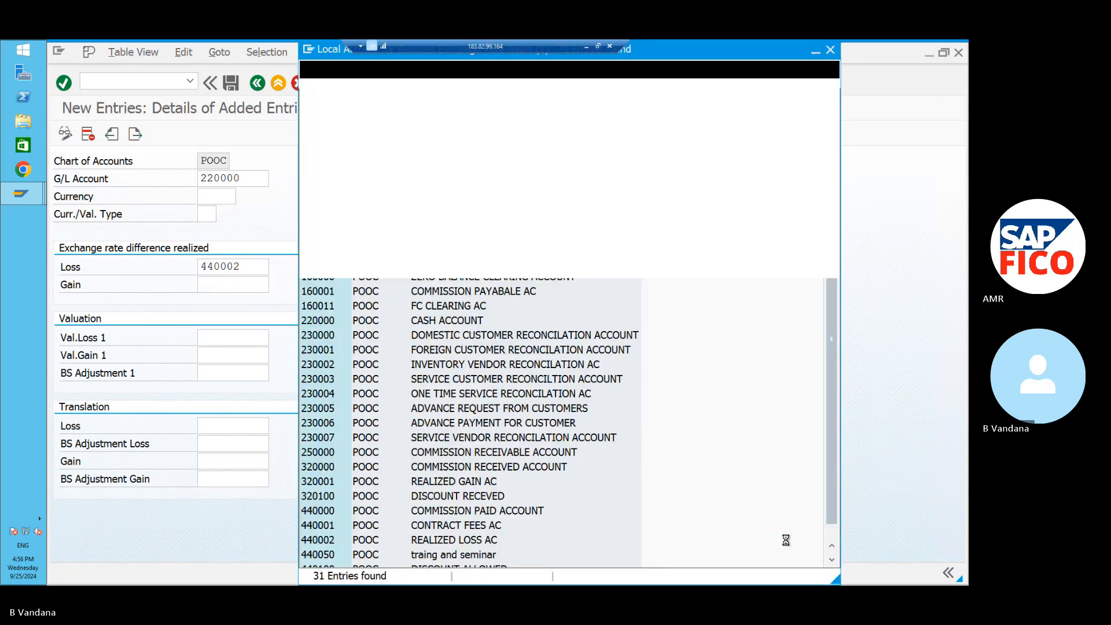
click(547, 484)
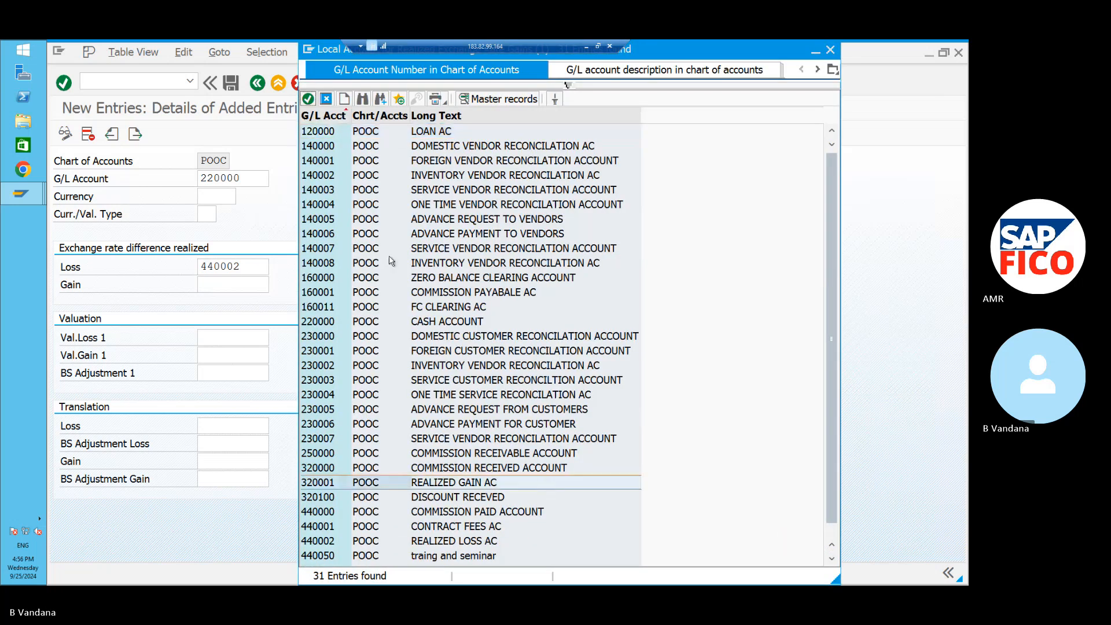
click(308, 99)
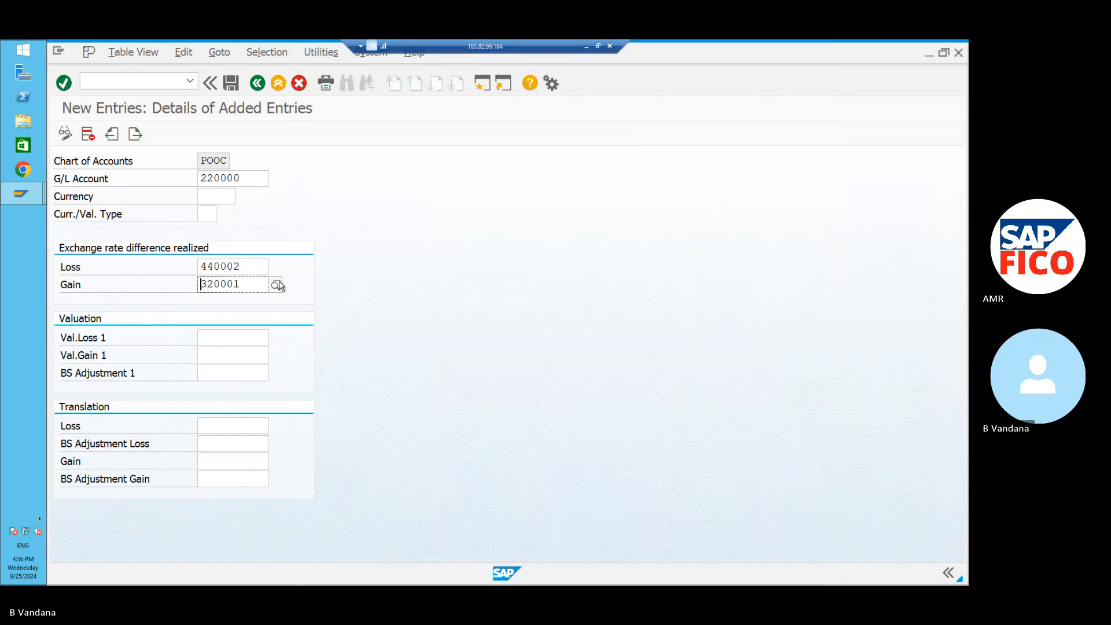
Set Val.Loss 1 to account 440002.
click(259, 340)
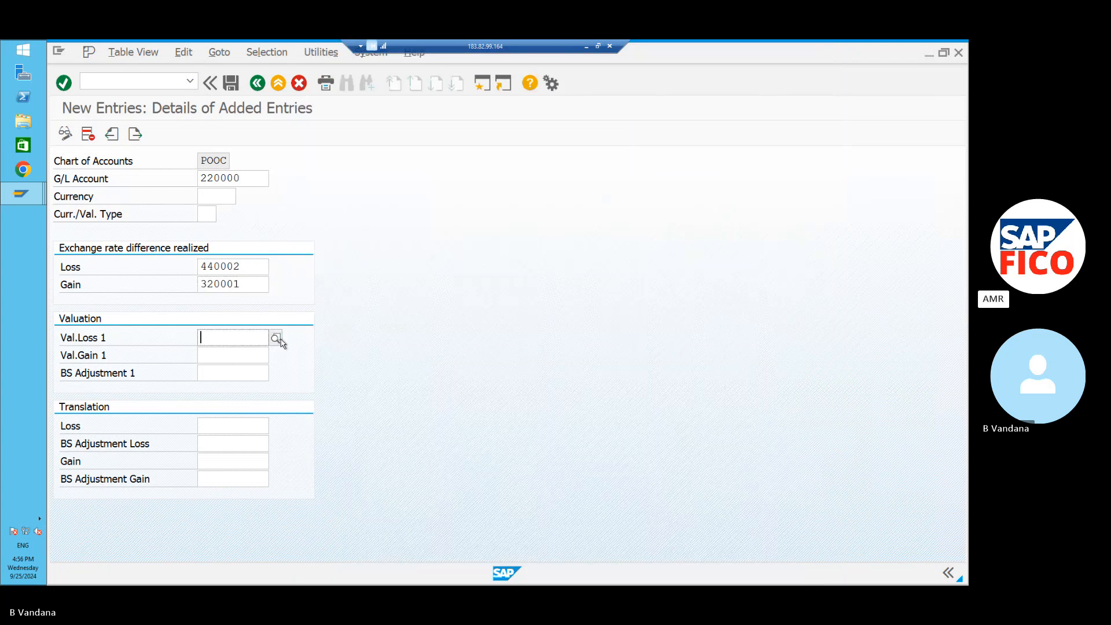
click(282, 341)
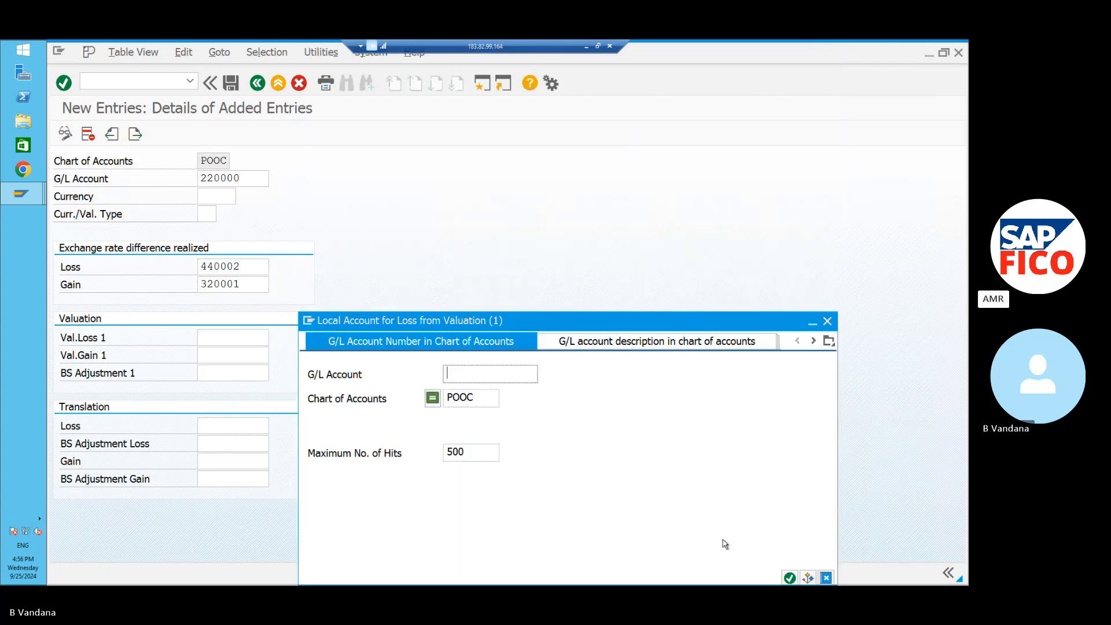
click(789, 577)
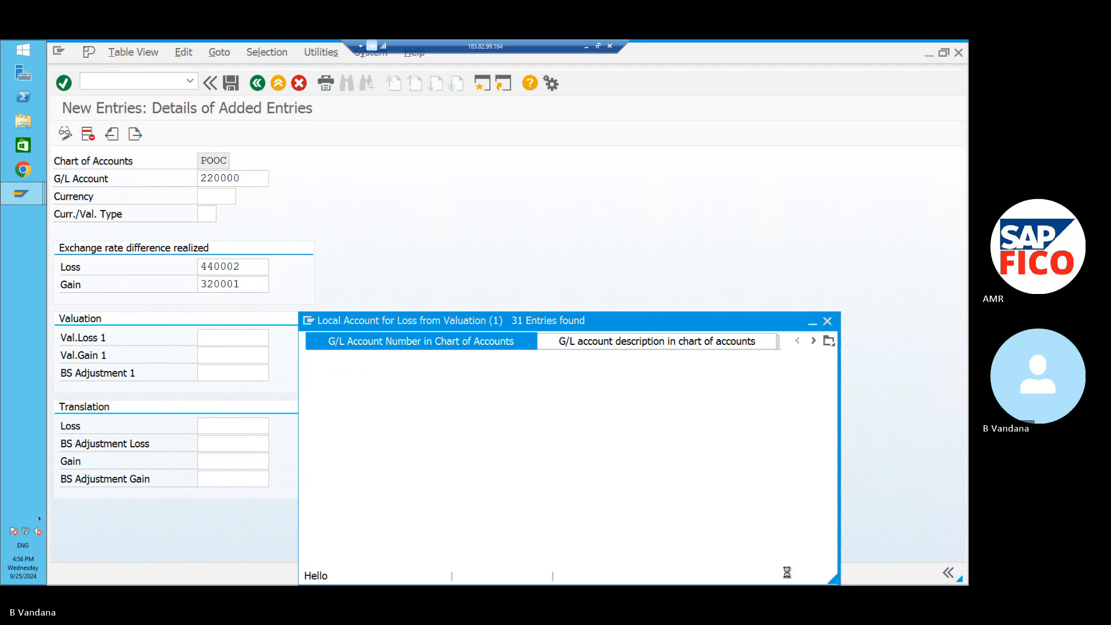
click(517, 545)
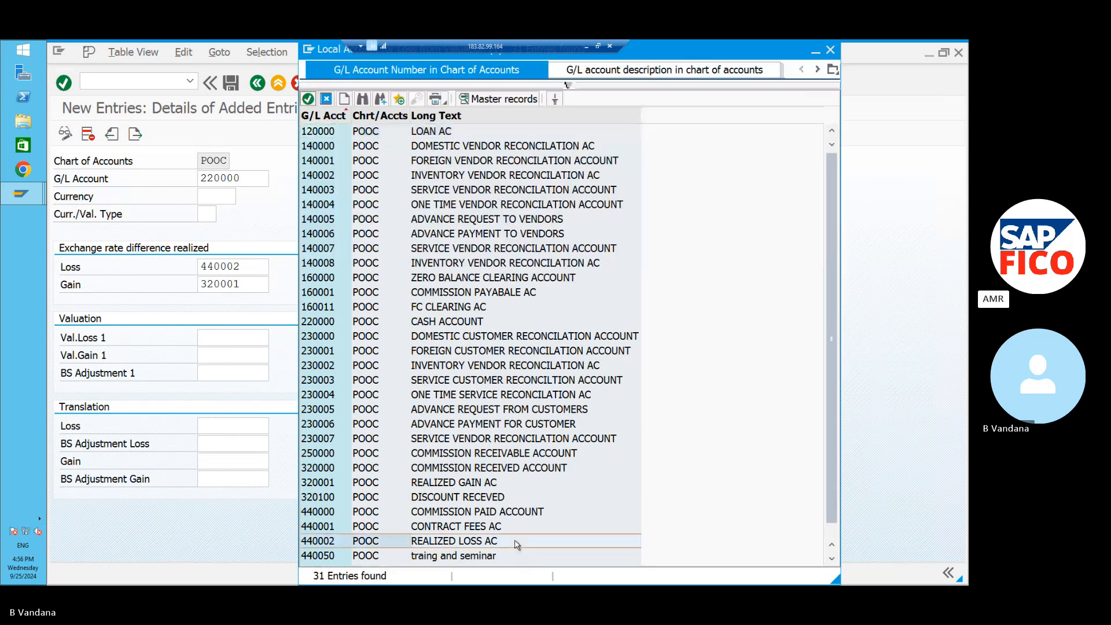
click(308, 99)
Set Val.Gain 1 to account 320001.
click(240, 352)
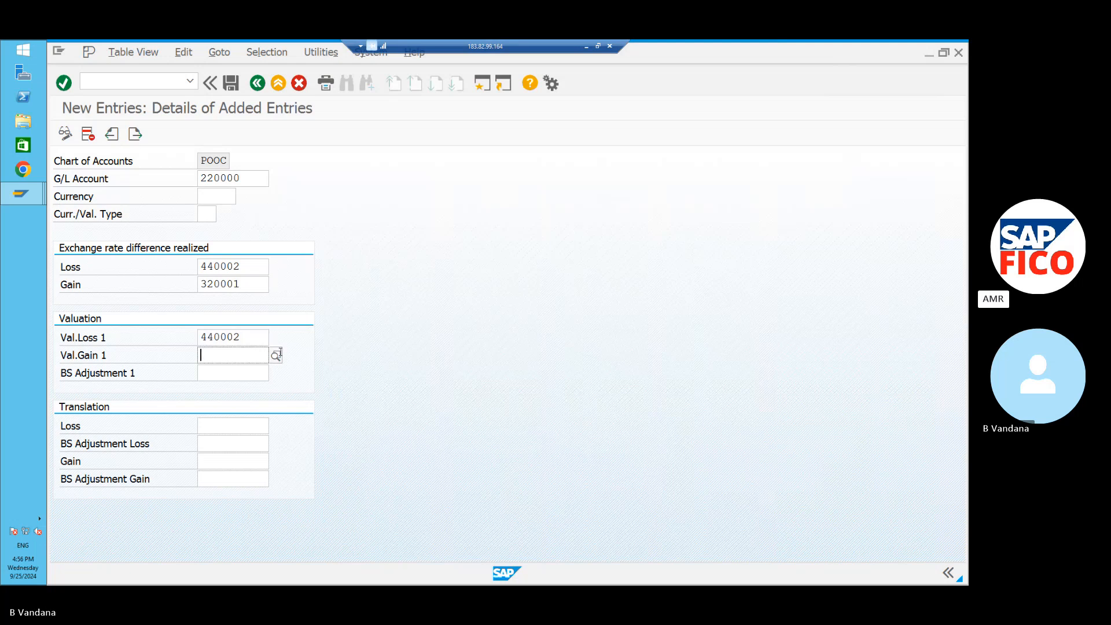
click(276, 355)
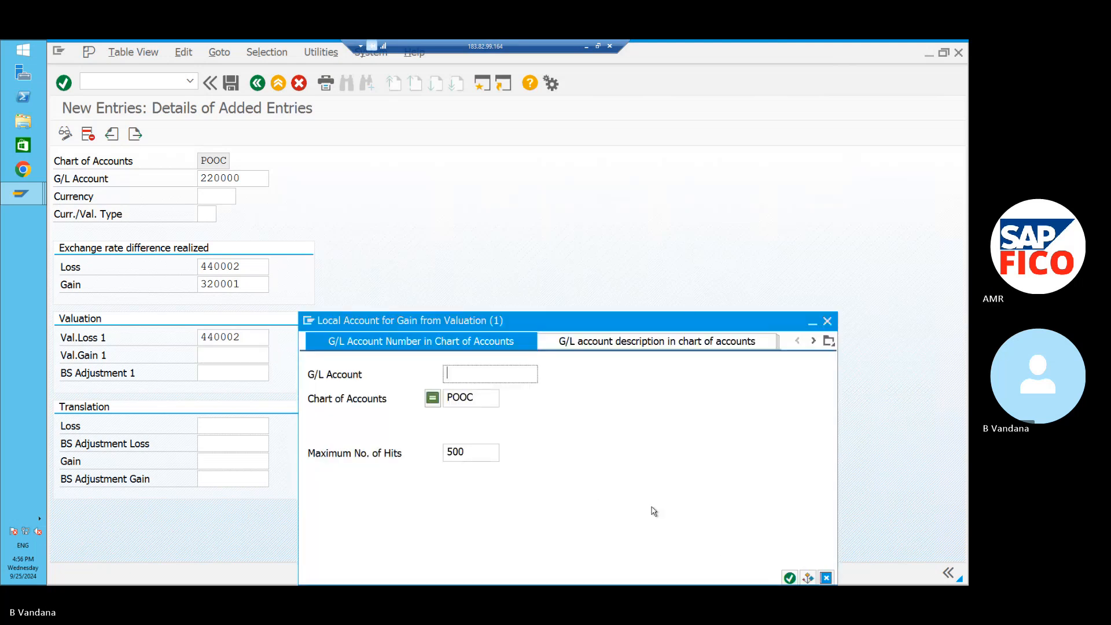
click(789, 578)
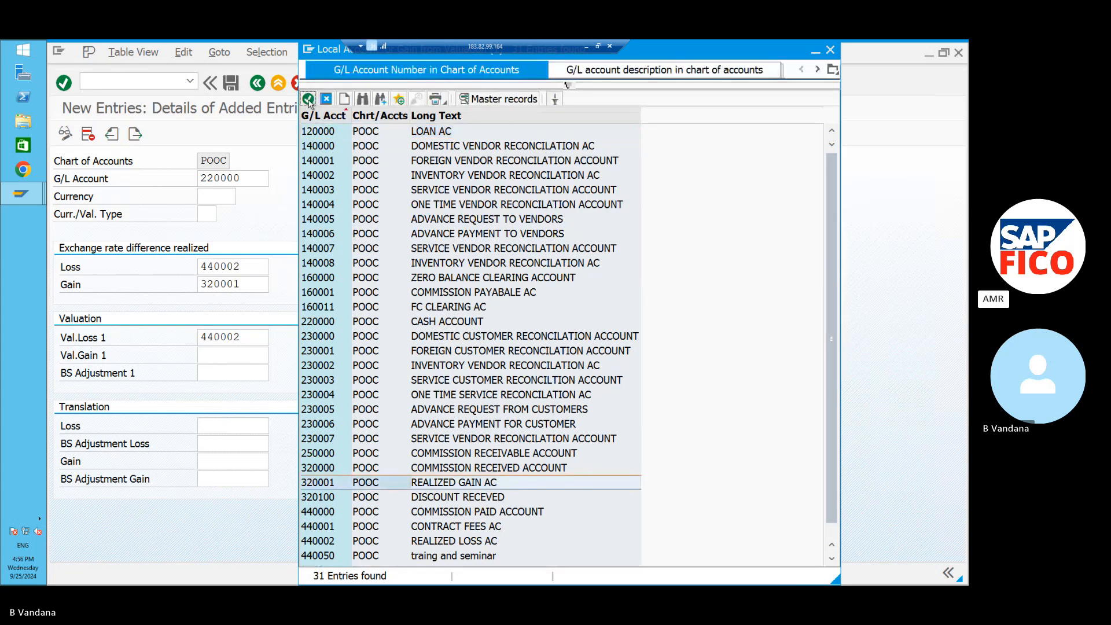
click(308, 99)
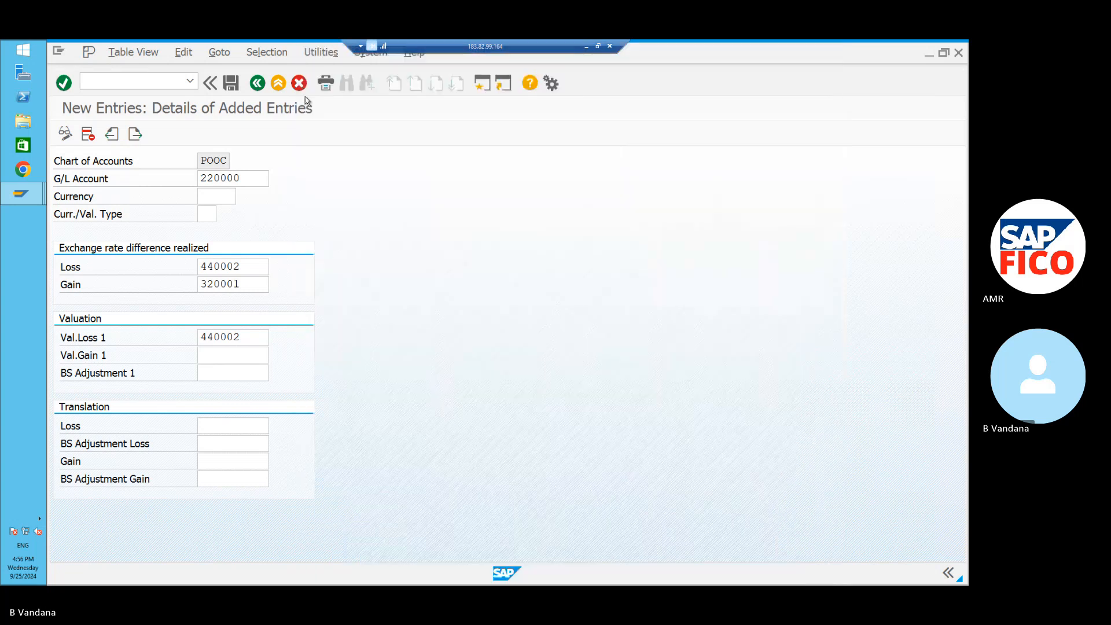
Set BS Adjustment 1 to 160011 FC CLEARING AC.
click(255, 371)
click(274, 373)
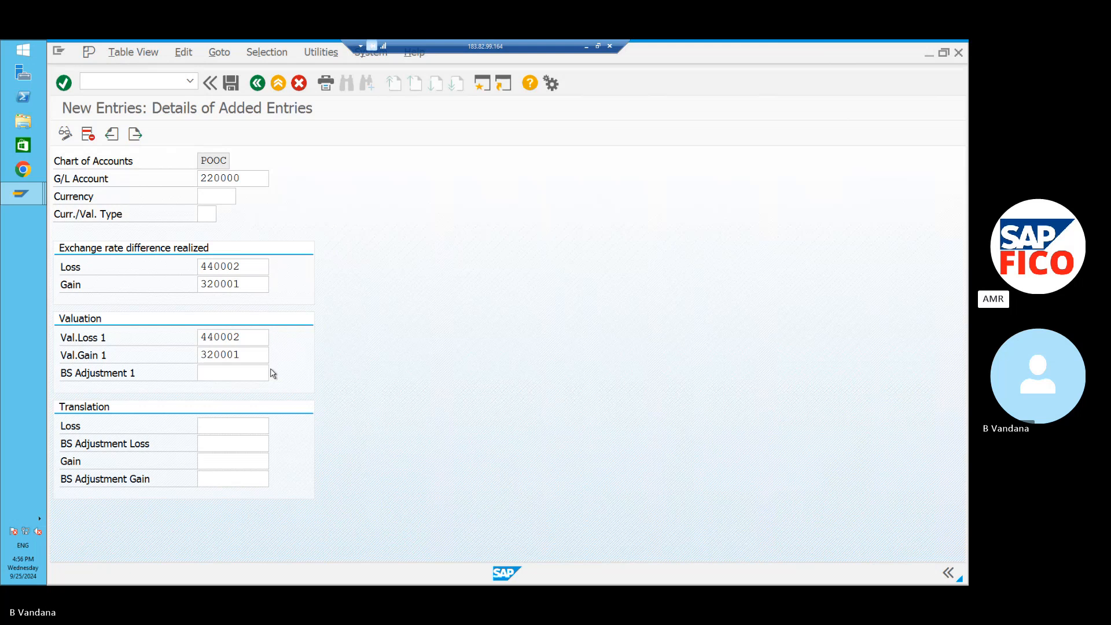
click(789, 577)
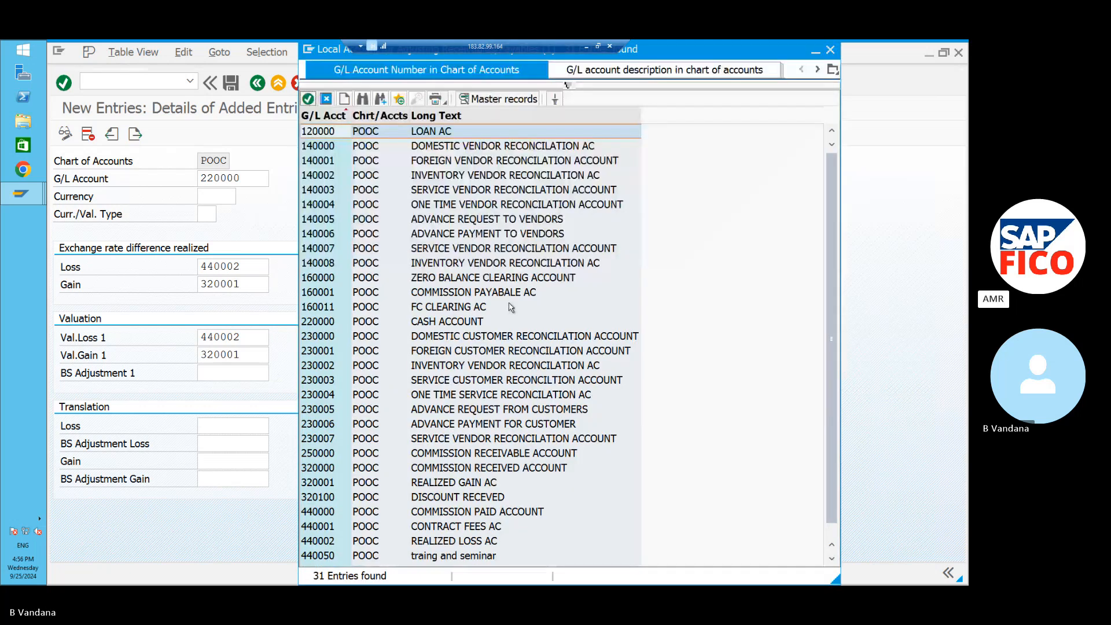
click(507, 310)
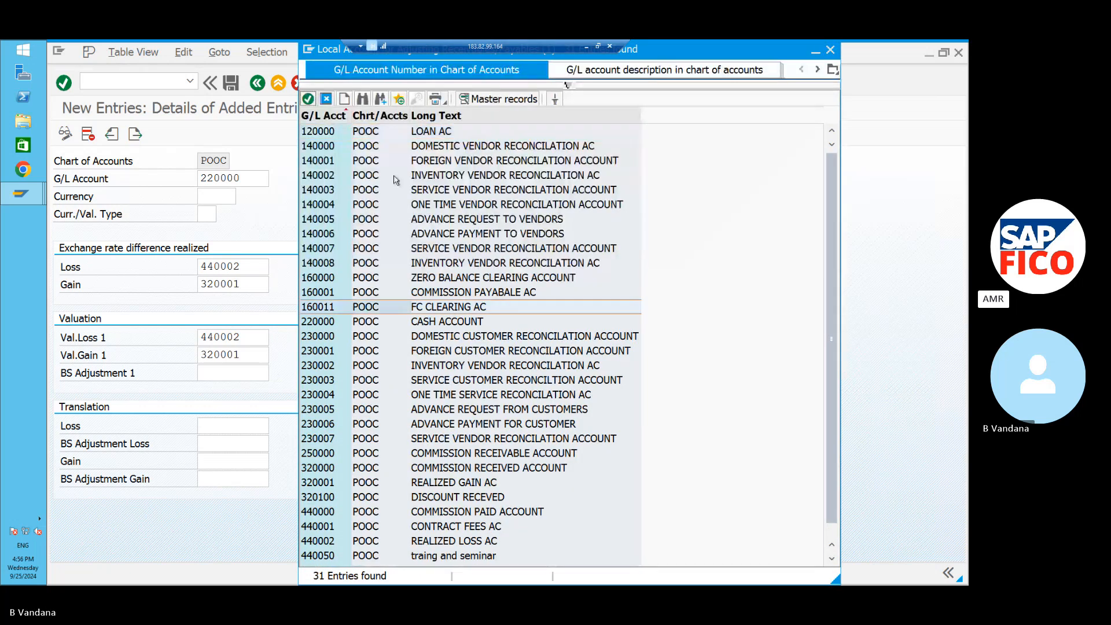
click(309, 99)
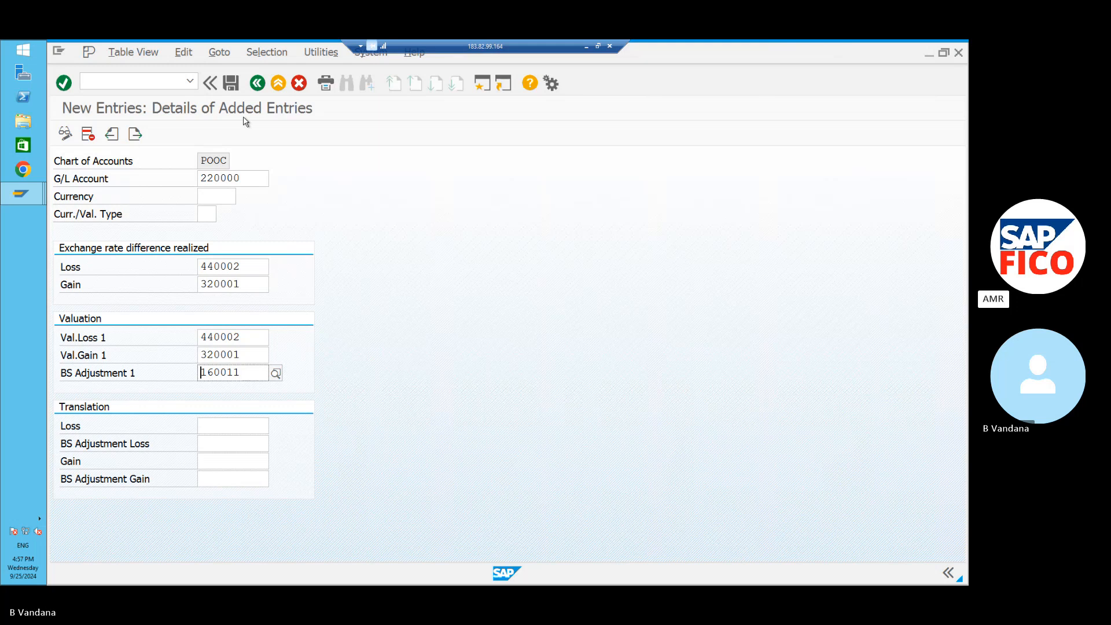
Save the G/L 220000 entry and go back to the FWA procedures list.
click(231, 84)
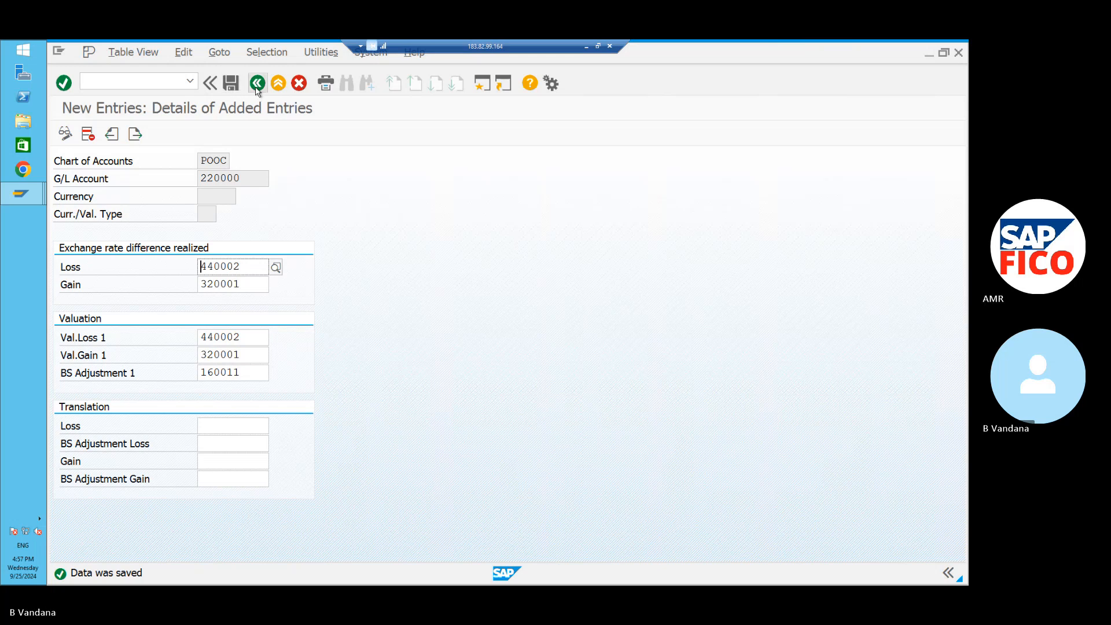
click(257, 87)
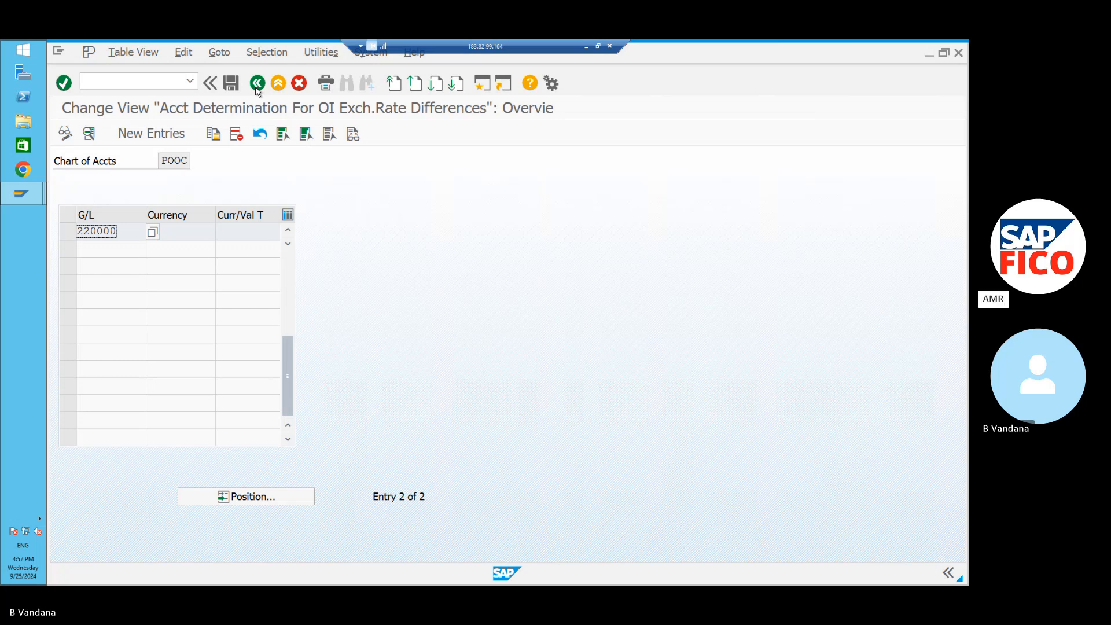
click(258, 84)
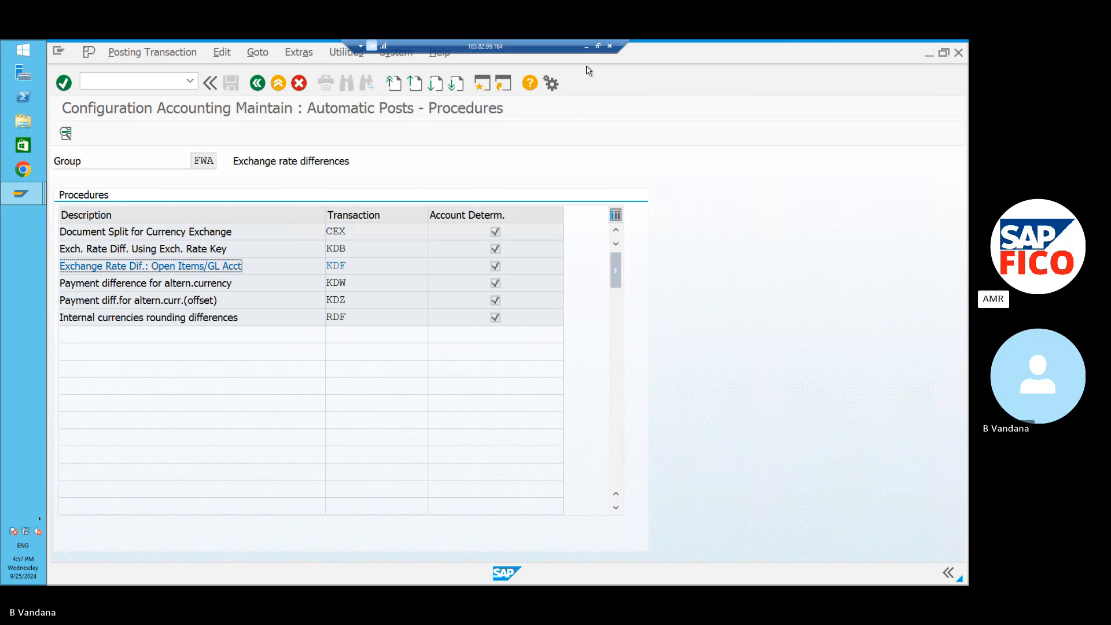
Go to the Valuation Methods table with /NOB08 and start a new valuation method entry.
click(145, 77)
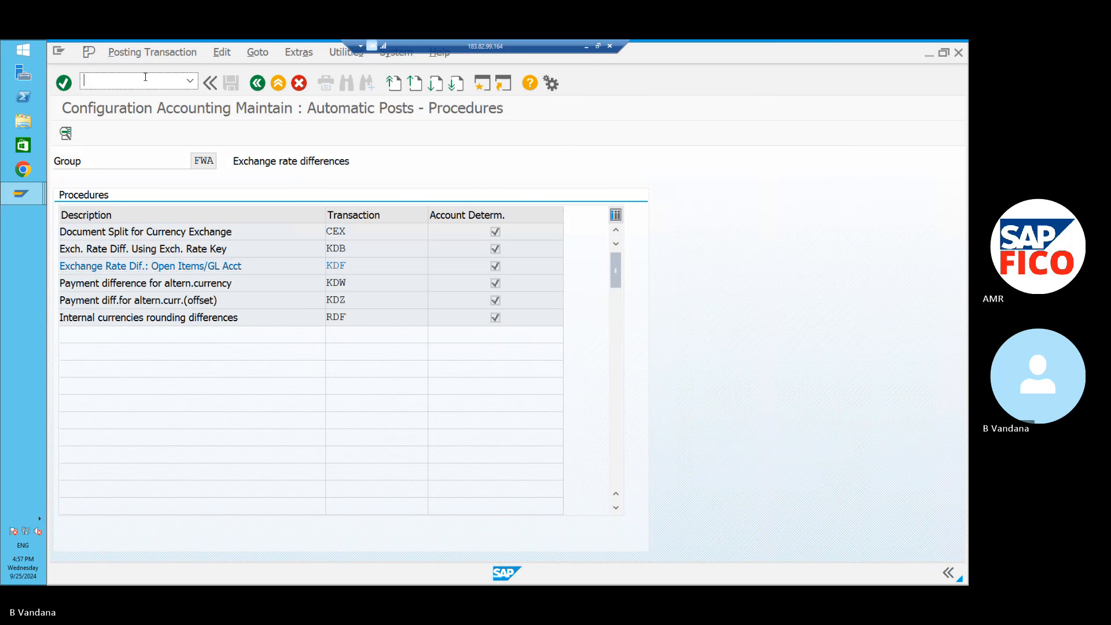
text(/N)
key(BackSpace)
text(NOB08)
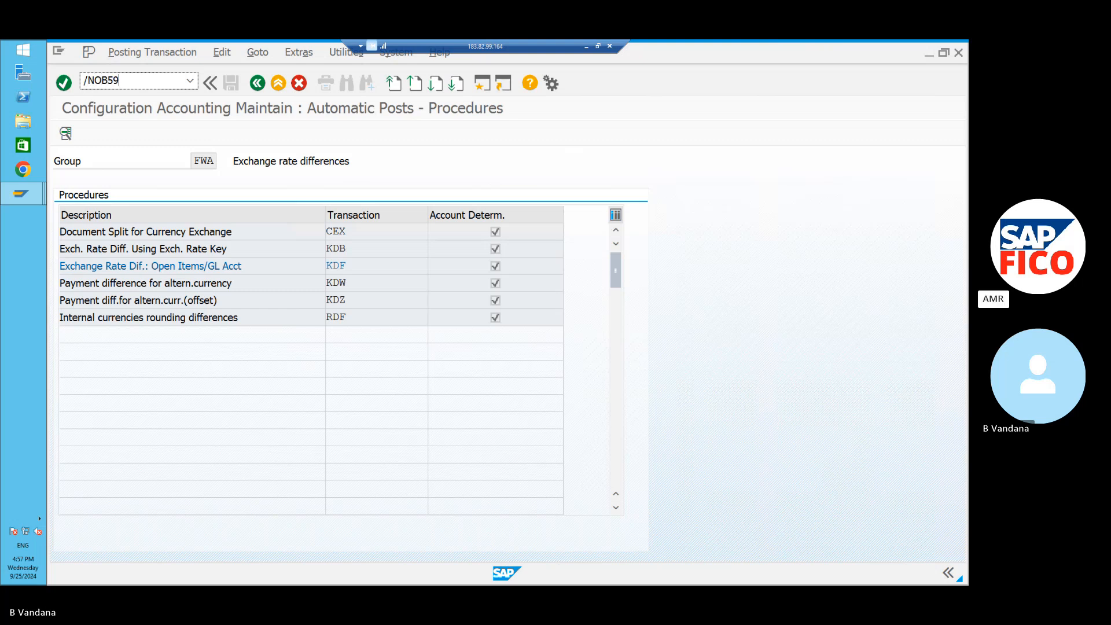
key(Return)
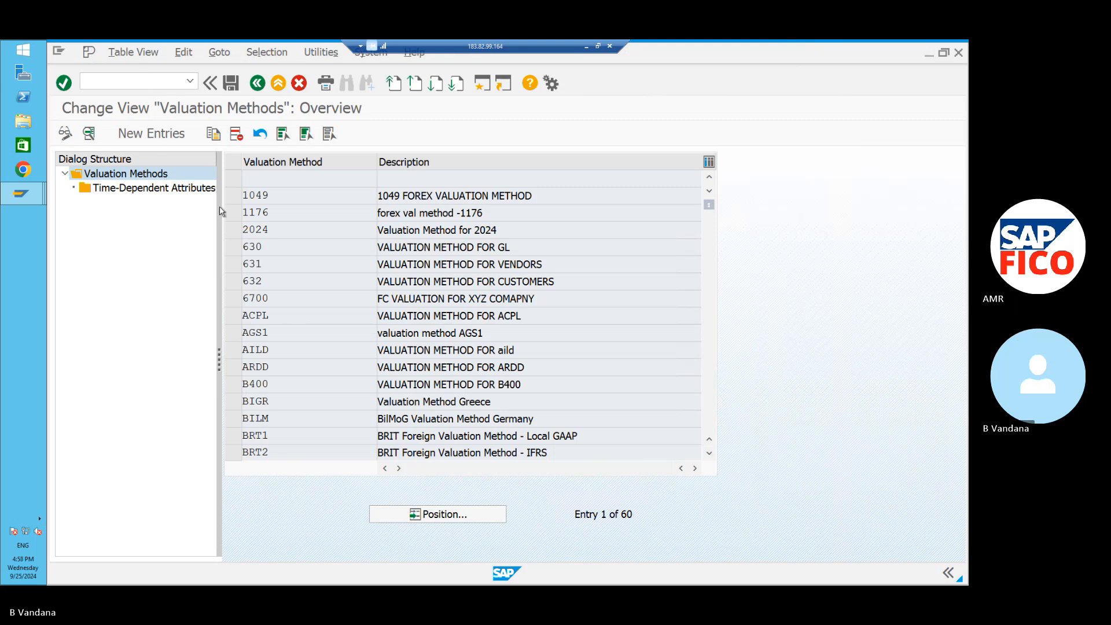
click(146, 131)
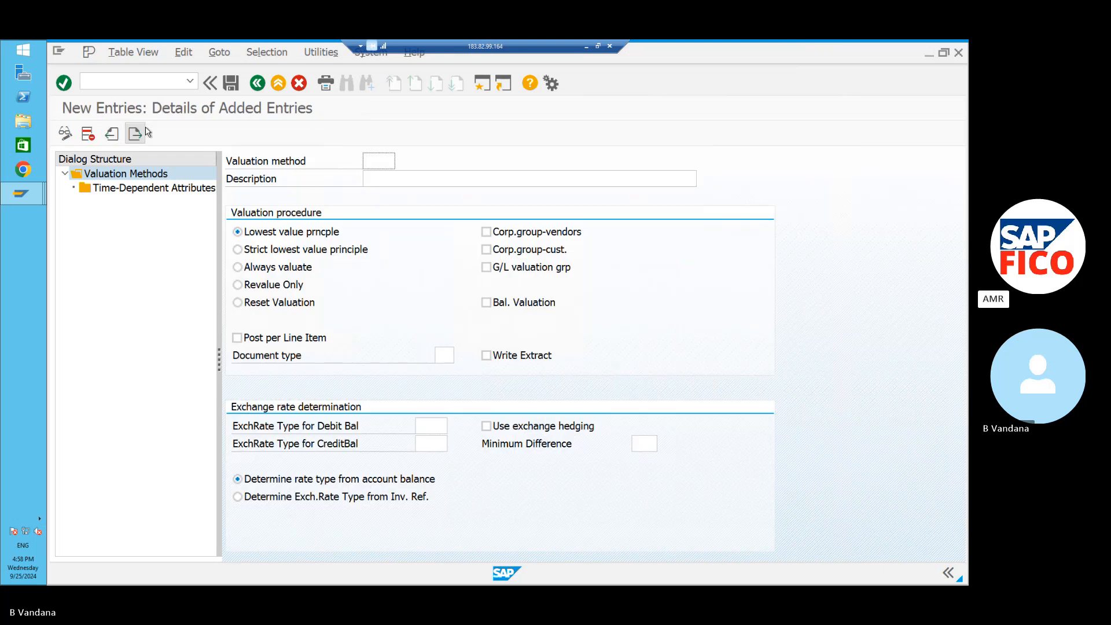
Create method POPM, described 'VALUATION METHOD - PO11', using the Always valuate procedure.
click(385, 162)
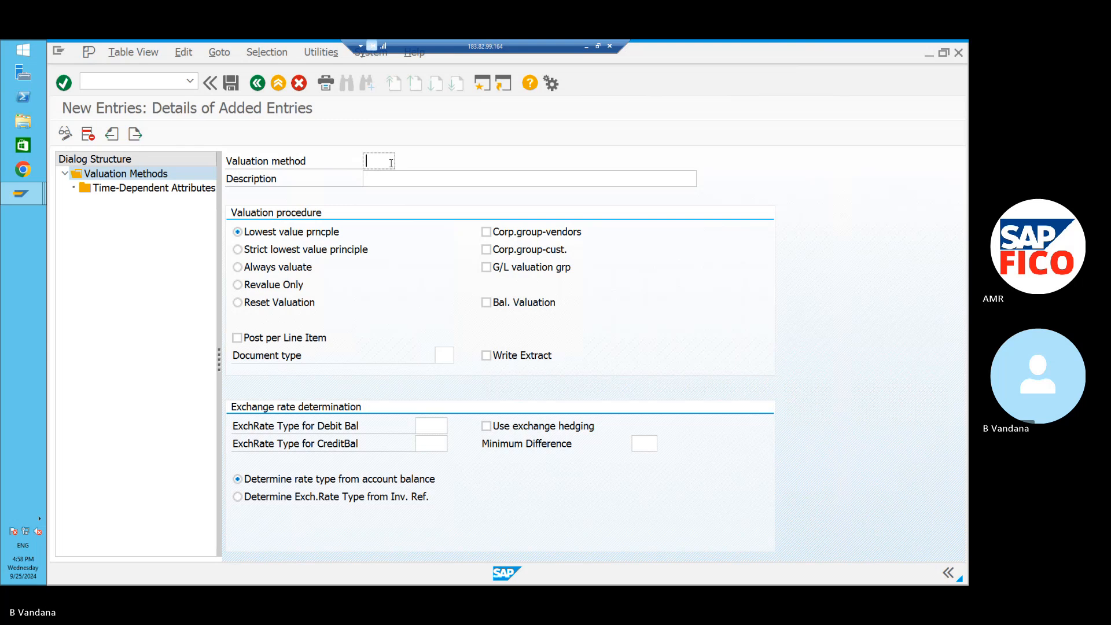
text(POPM)
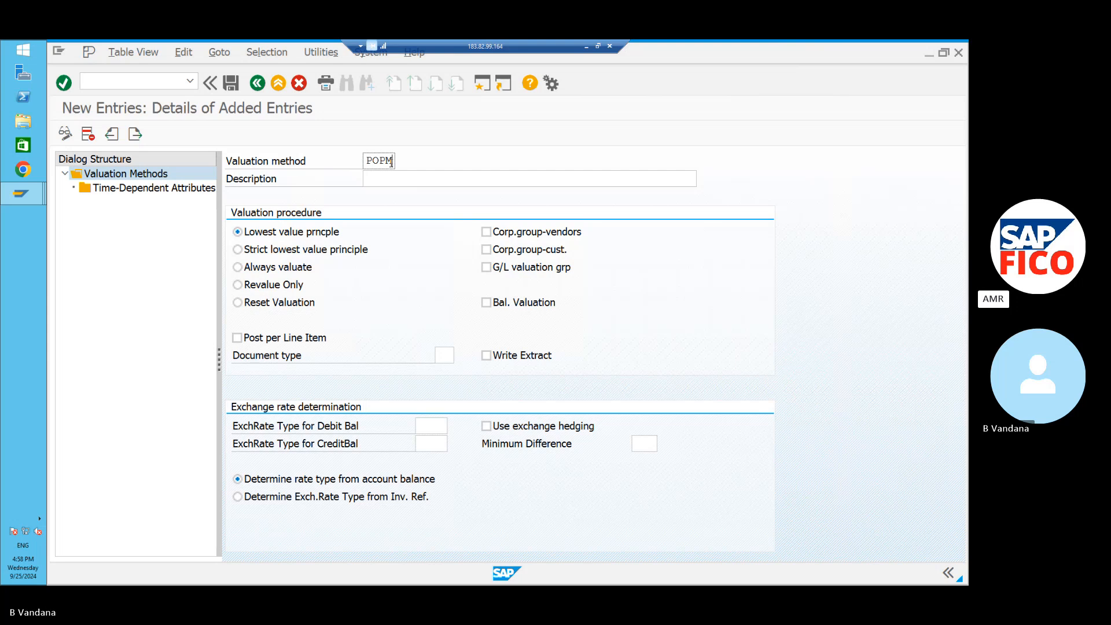
click(385, 175)
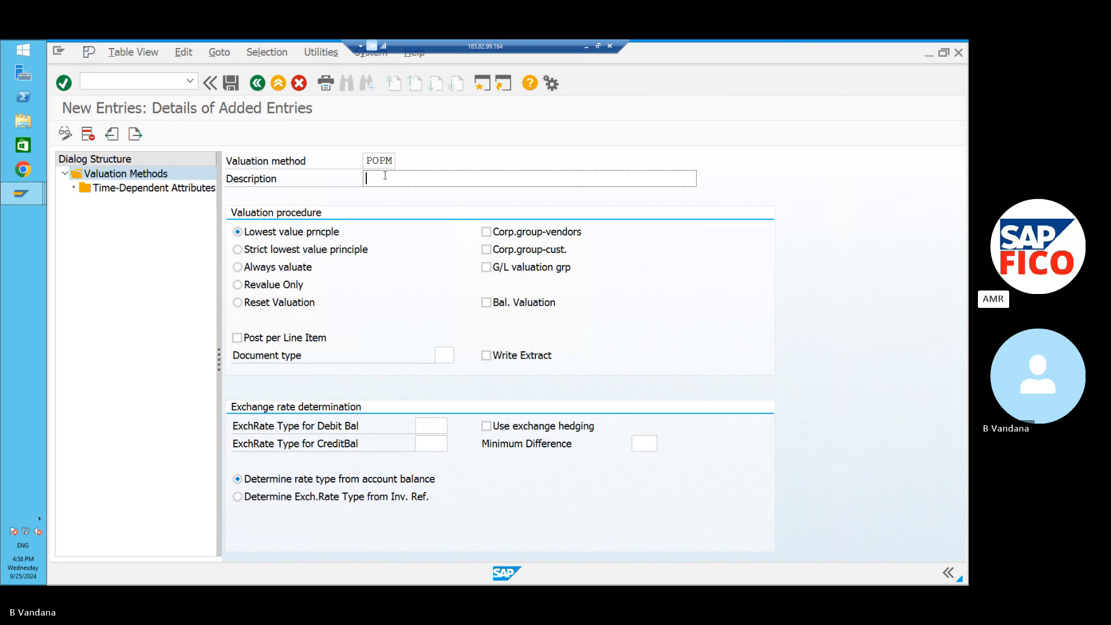
text(VALU)
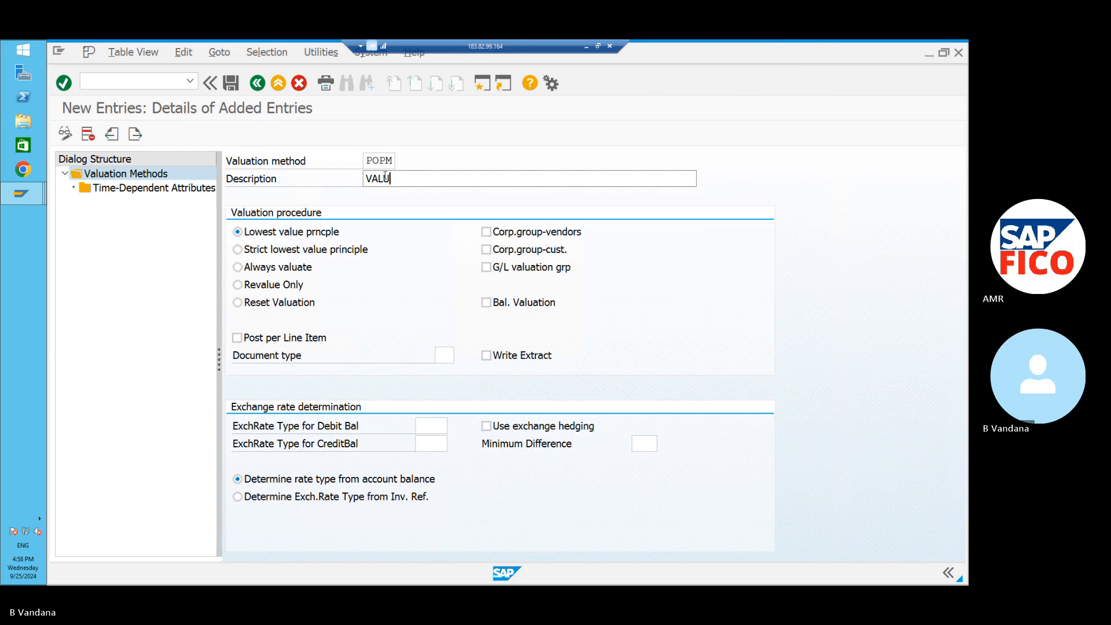
text(ATION METHOD - PO11)
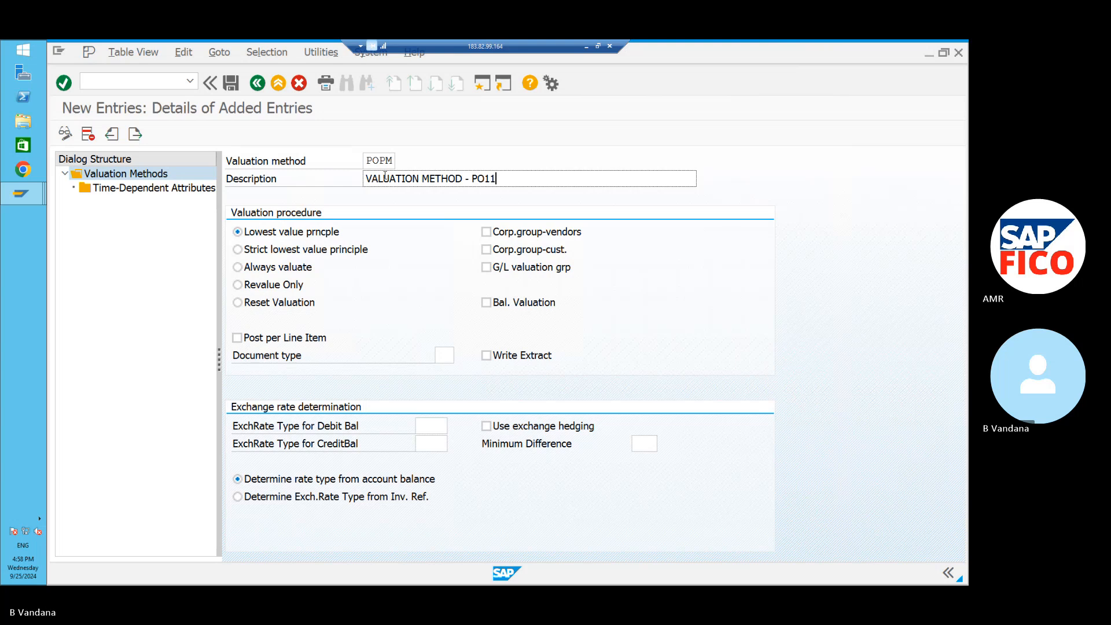
click(237, 267)
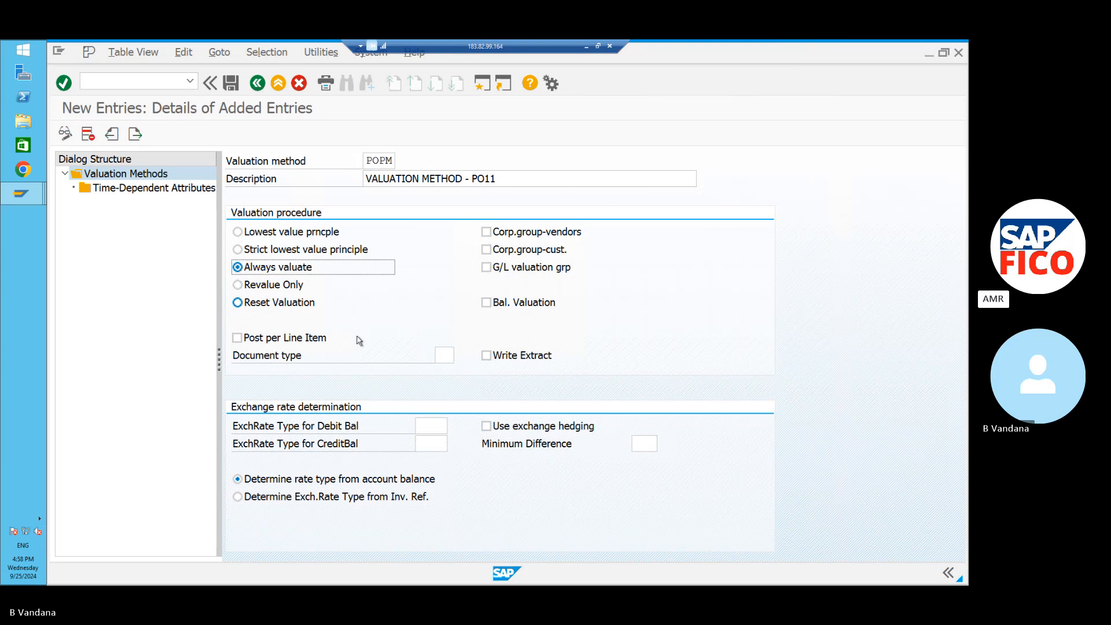
Enter M in both ExchRate Type for Debit Bal and ExchRate Type for CreditBal.
click(437, 425)
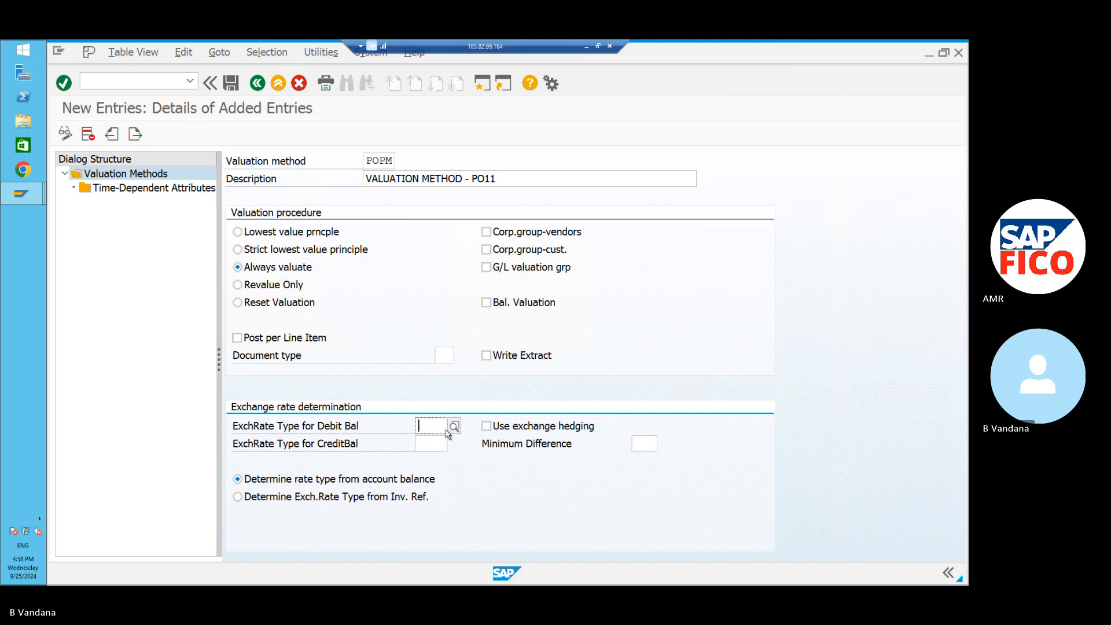
text(M)
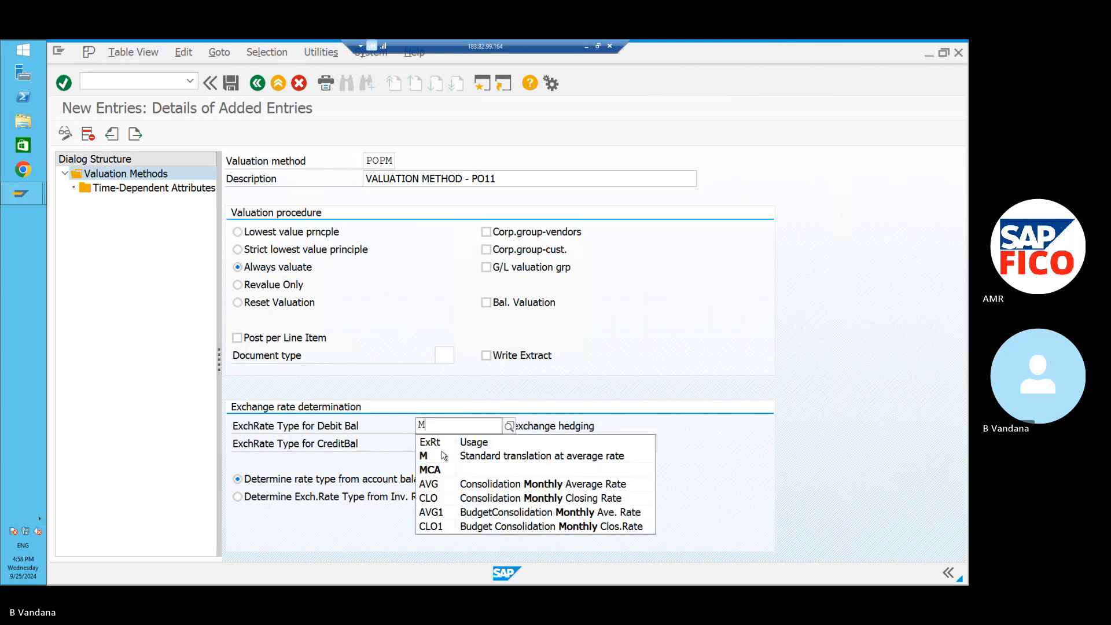
click(444, 456)
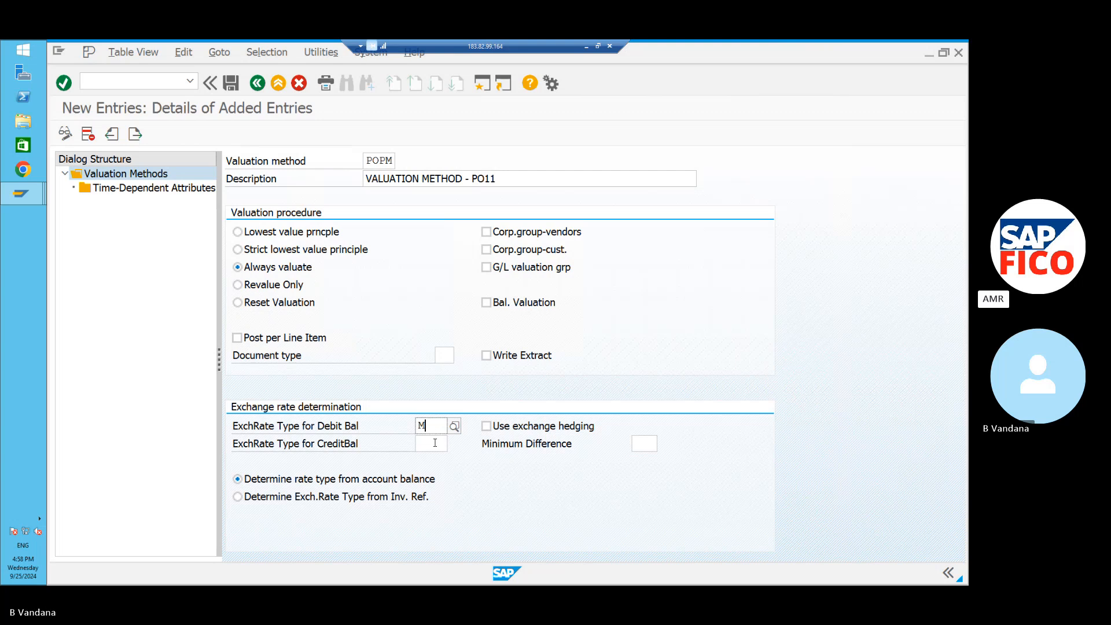
click(435, 443)
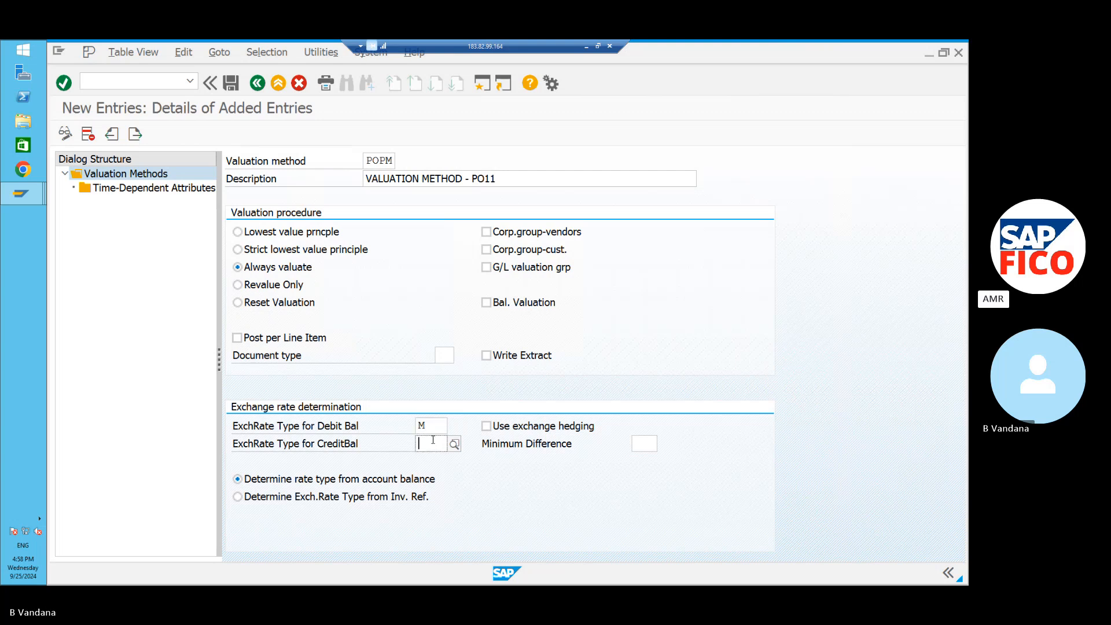
text(M)
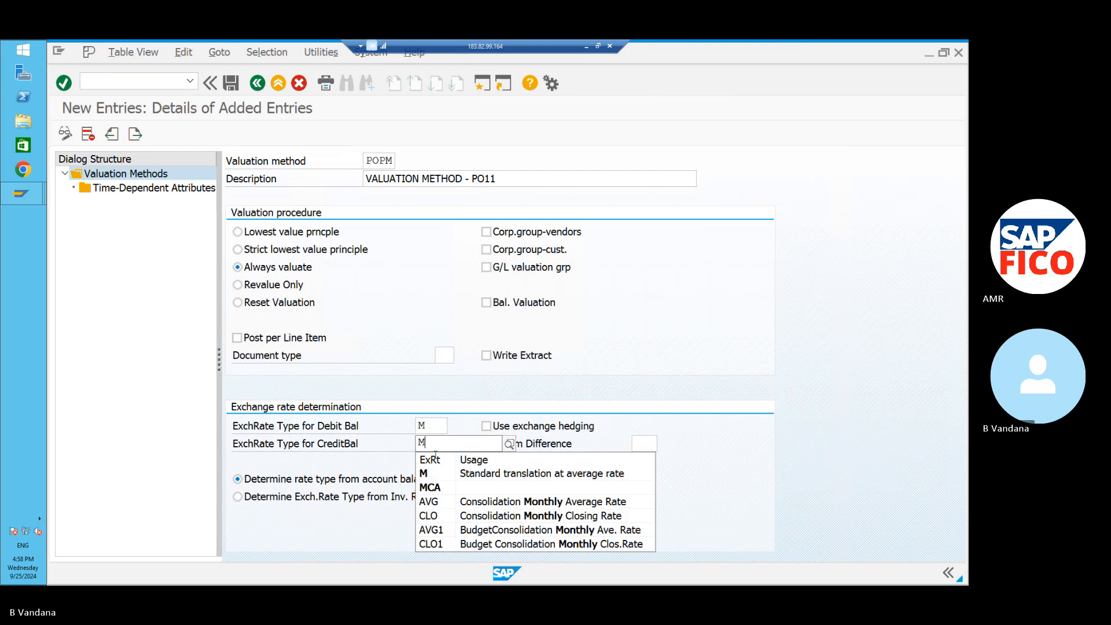
click(441, 473)
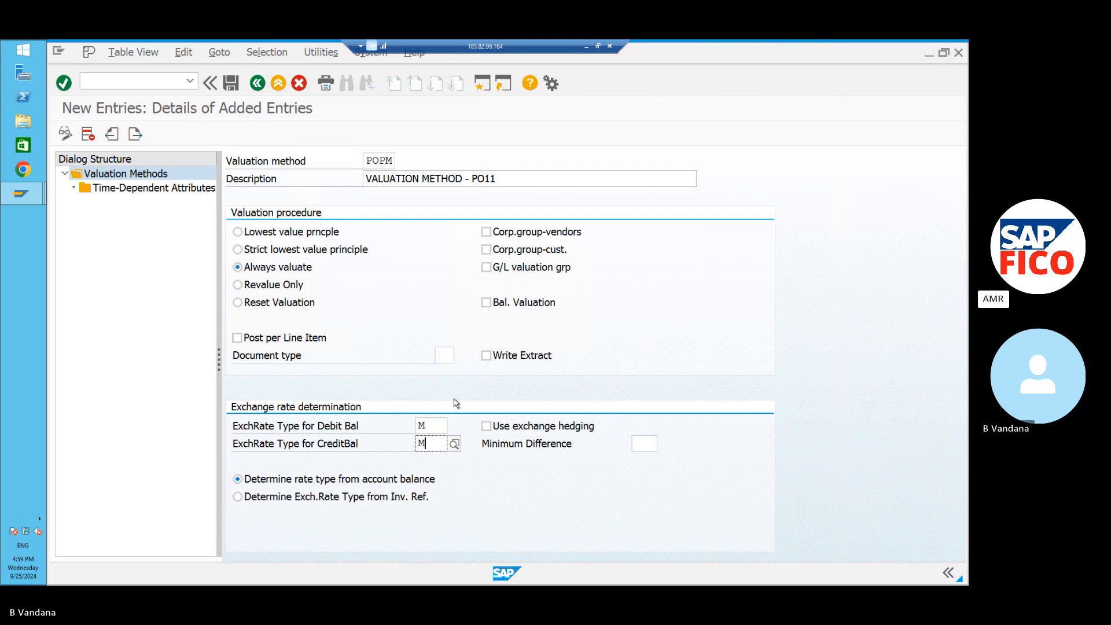
Start a new Time-Dependent Attributes entry for POPM and bring up the FY Start From calendar.
click(141, 189)
double_click(140, 190)
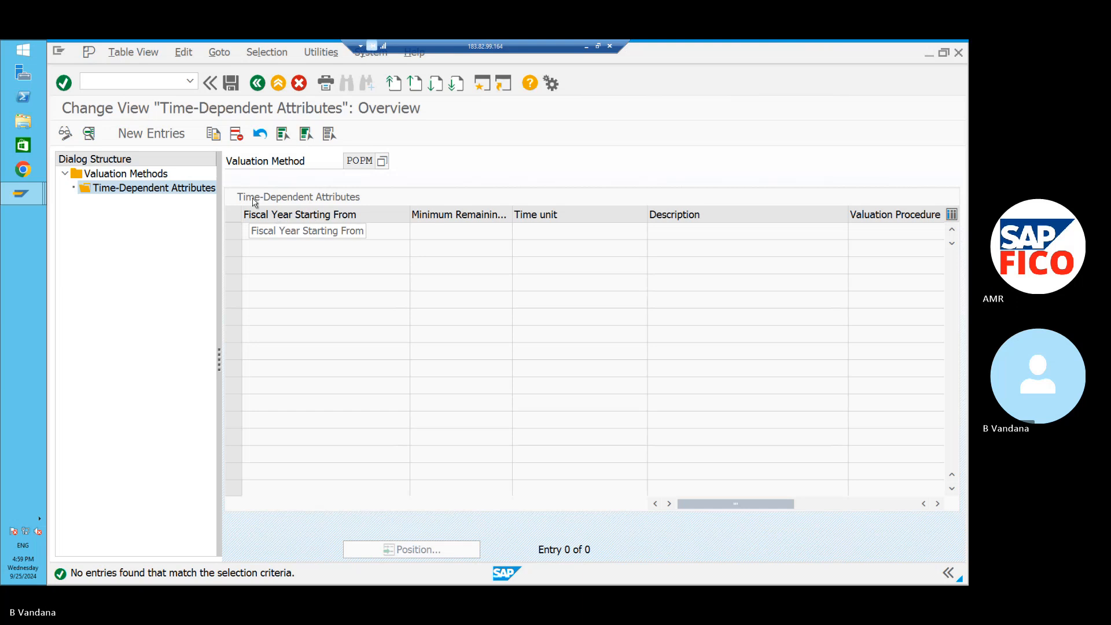
click(172, 134)
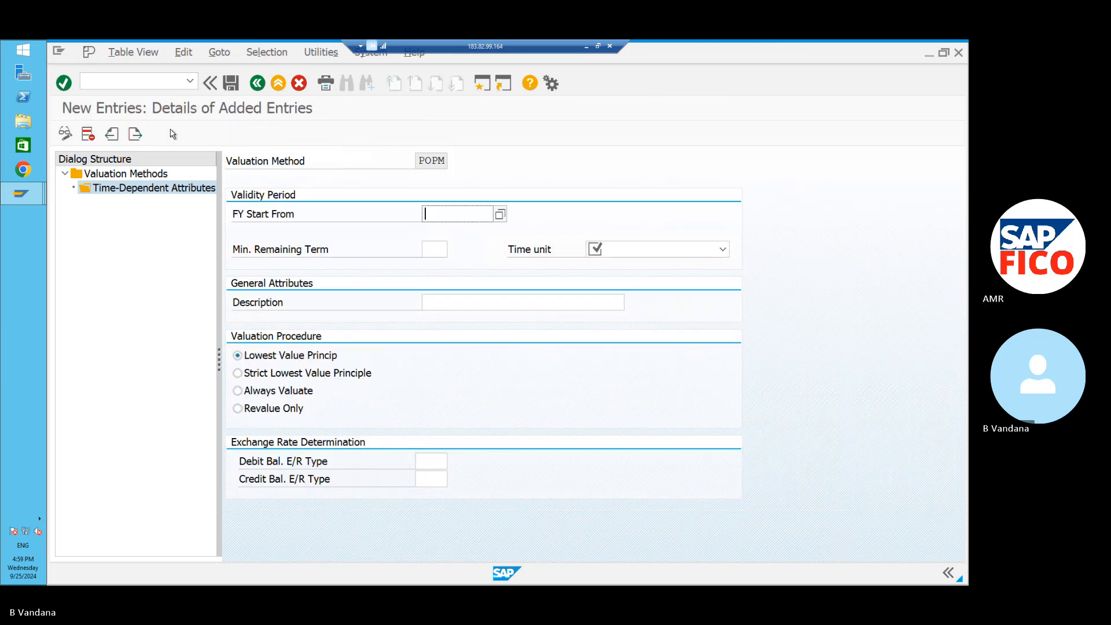
click(500, 215)
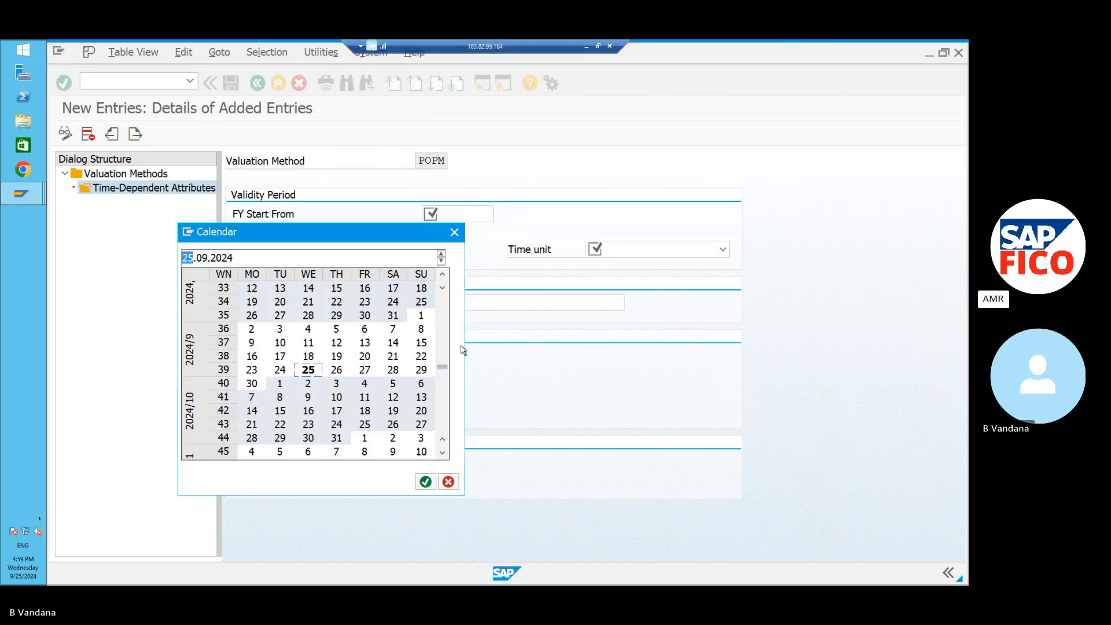
Set FY Start From to 01.04.2024 and the time unit to 2 Month.
click(455, 232)
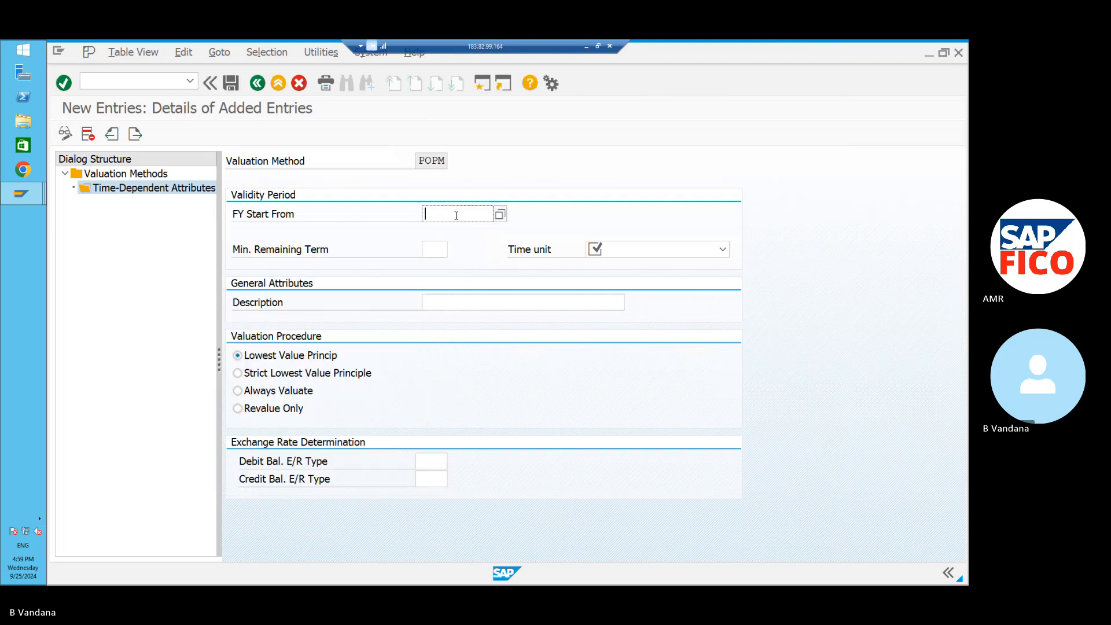
text(01)
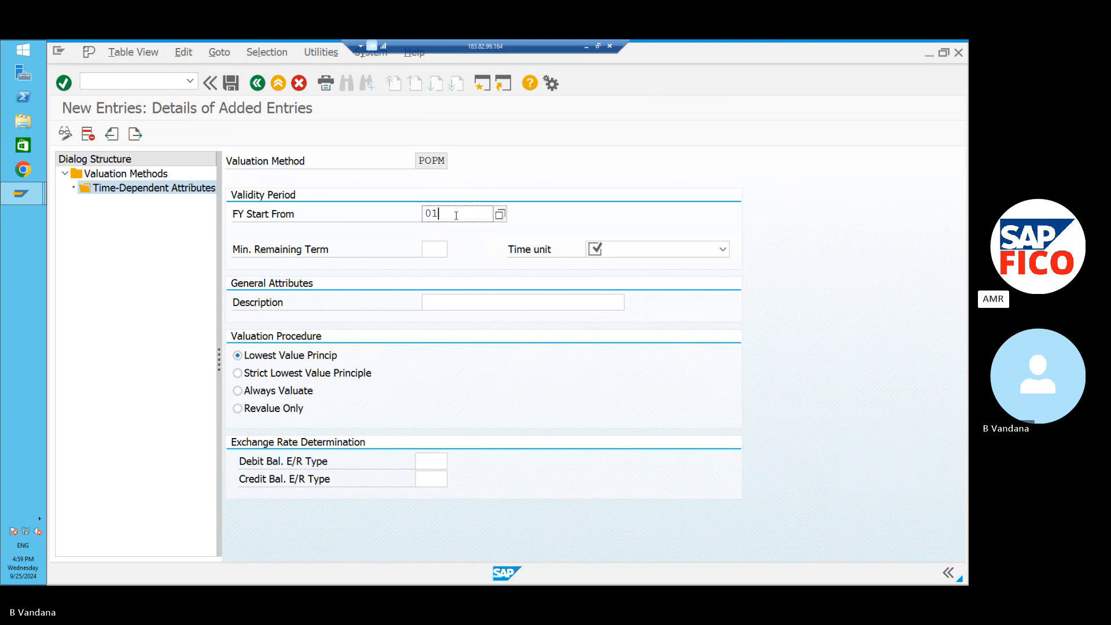
text(. 04)
key(BackSpace)
key(BackSpace)
key(BackSpace)
text(04.2024)
click(696, 253)
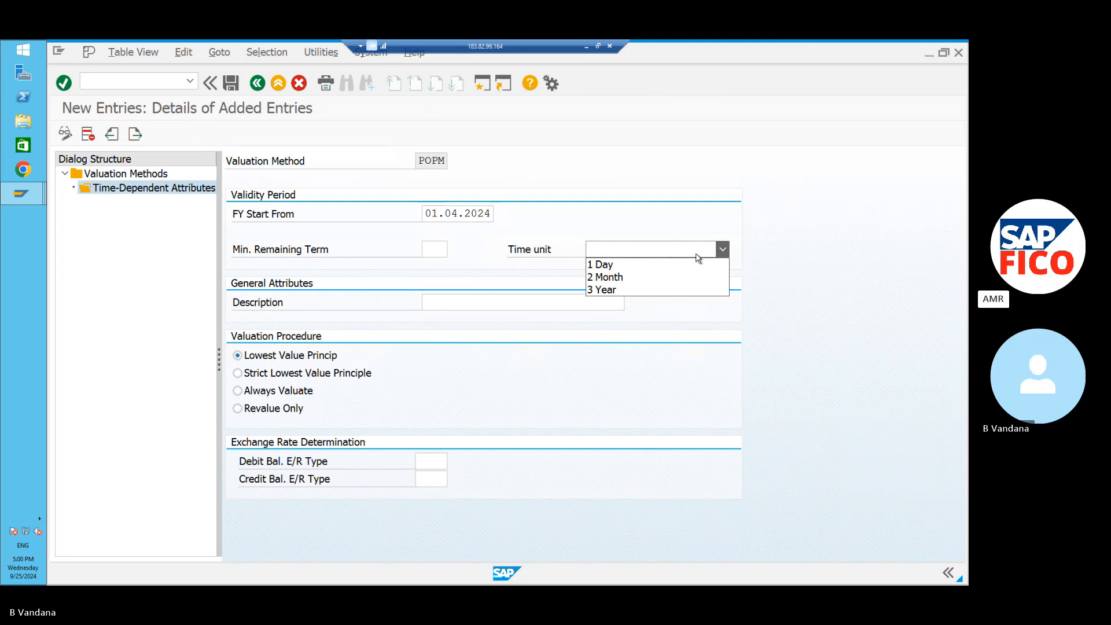
click(689, 282)
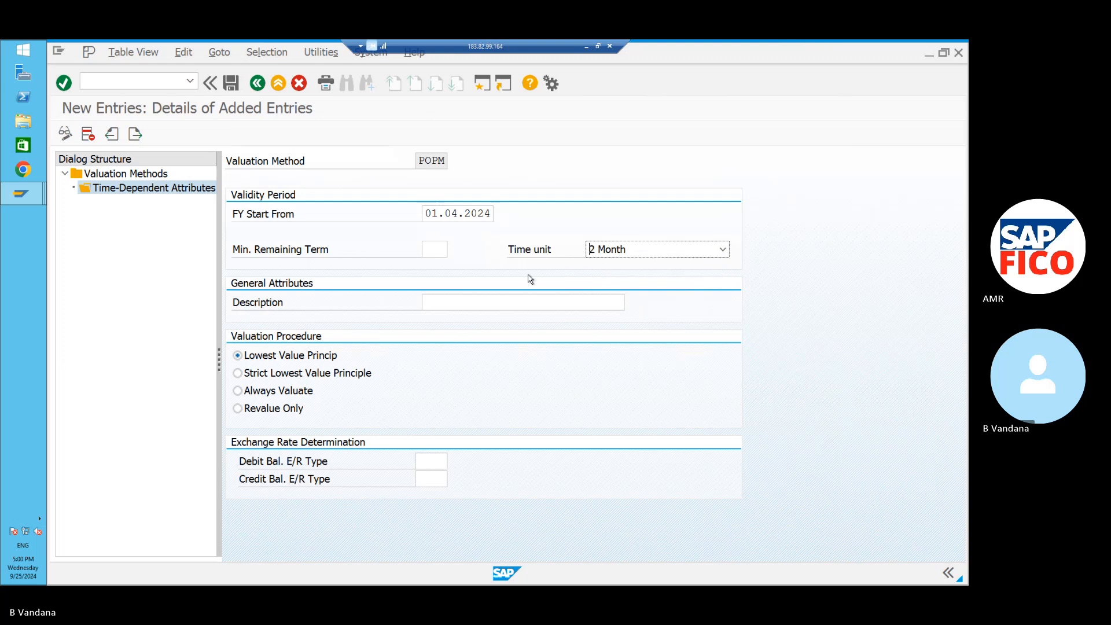
Enter the description 'VALUATION METHOD - PO11'.
click(512, 301)
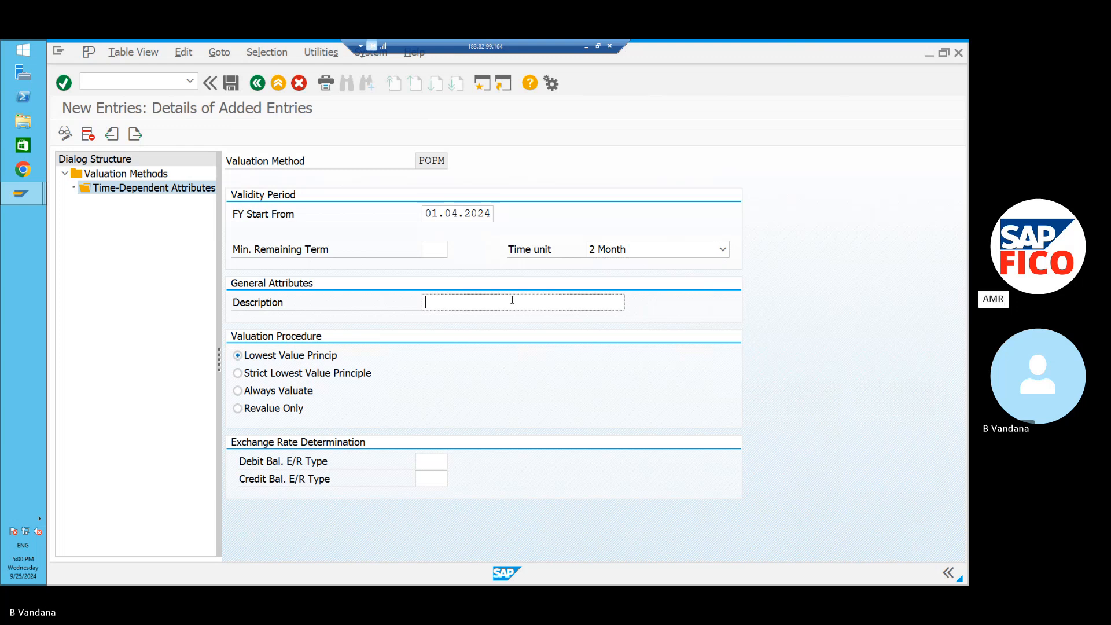
text(V)
key(BackSpace)
text(VAL)
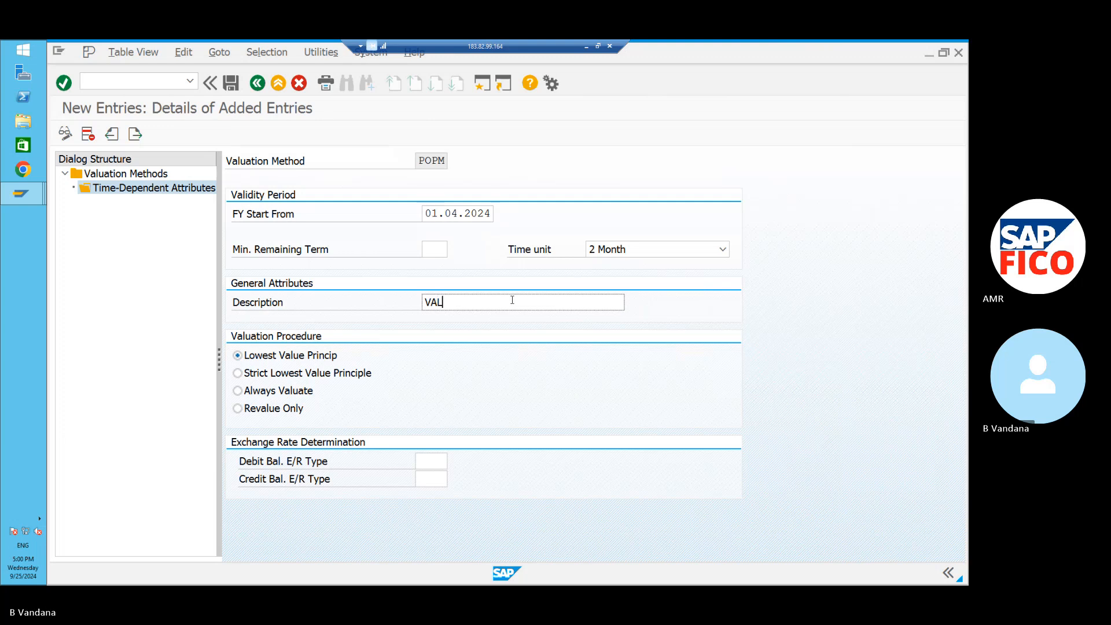
text(UATIO )
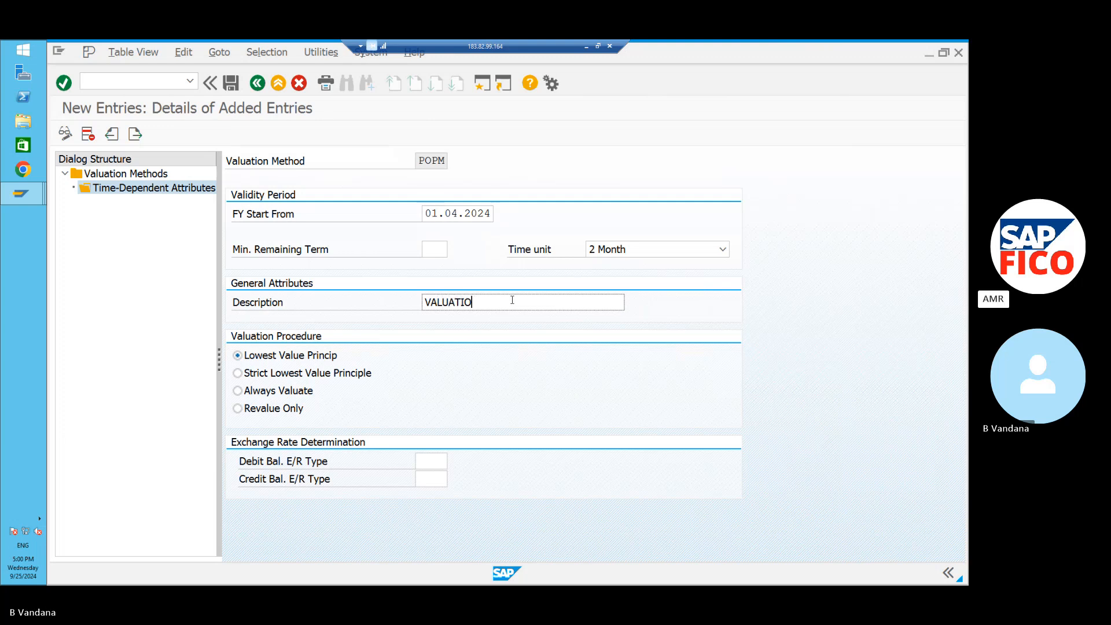
text(N METHOD)
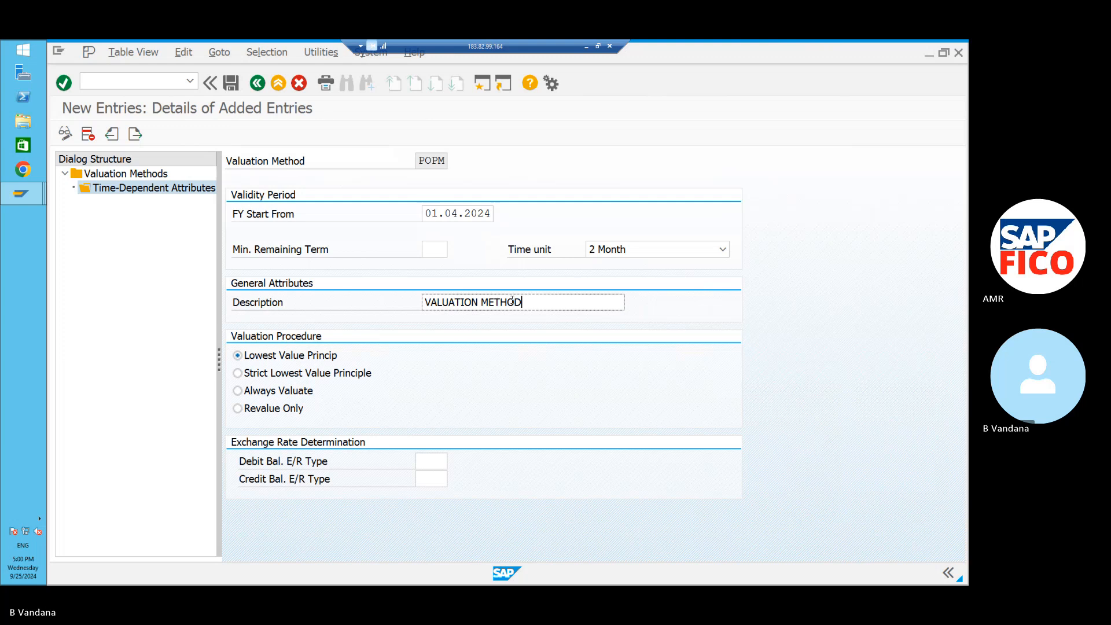
text( - PO11)
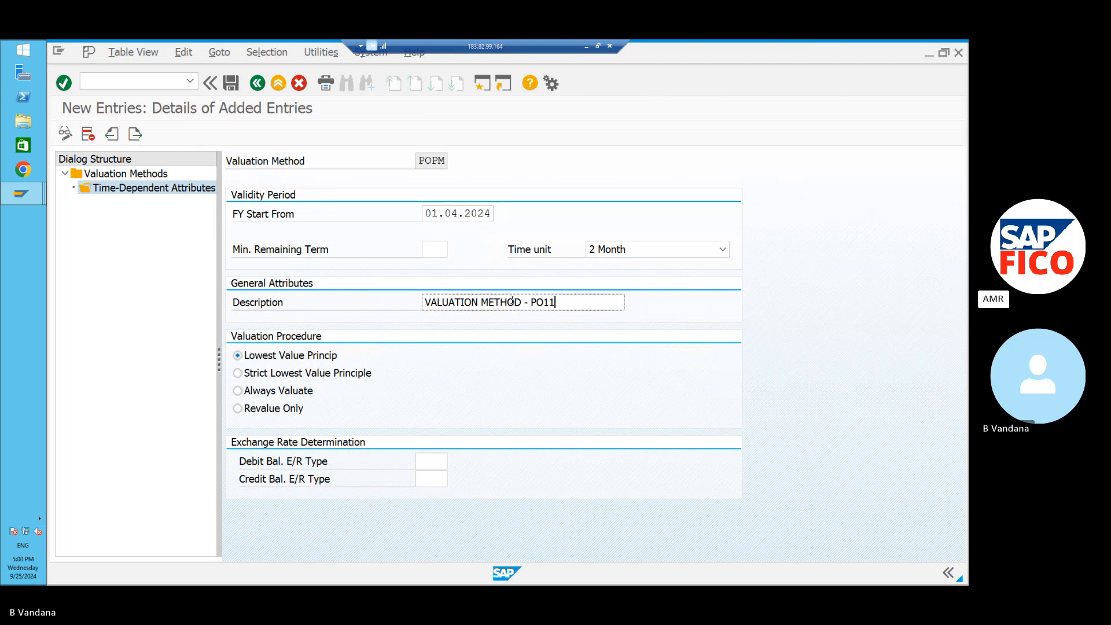
Choose Always Valuate, set rate type M for debit and credit balances, and save.
click(237, 391)
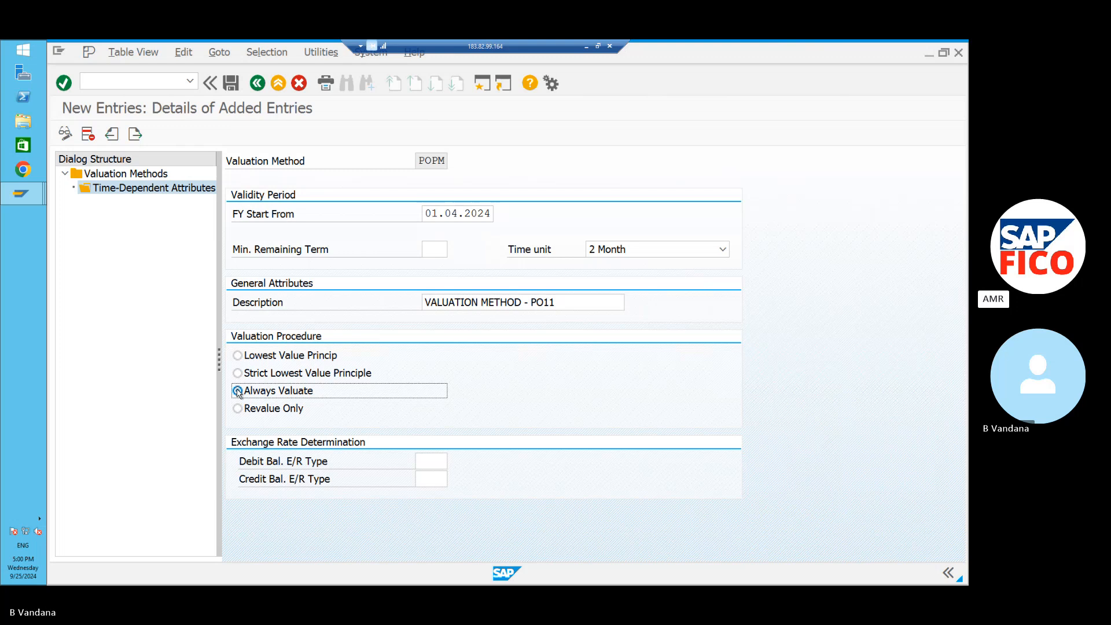
click(426, 462)
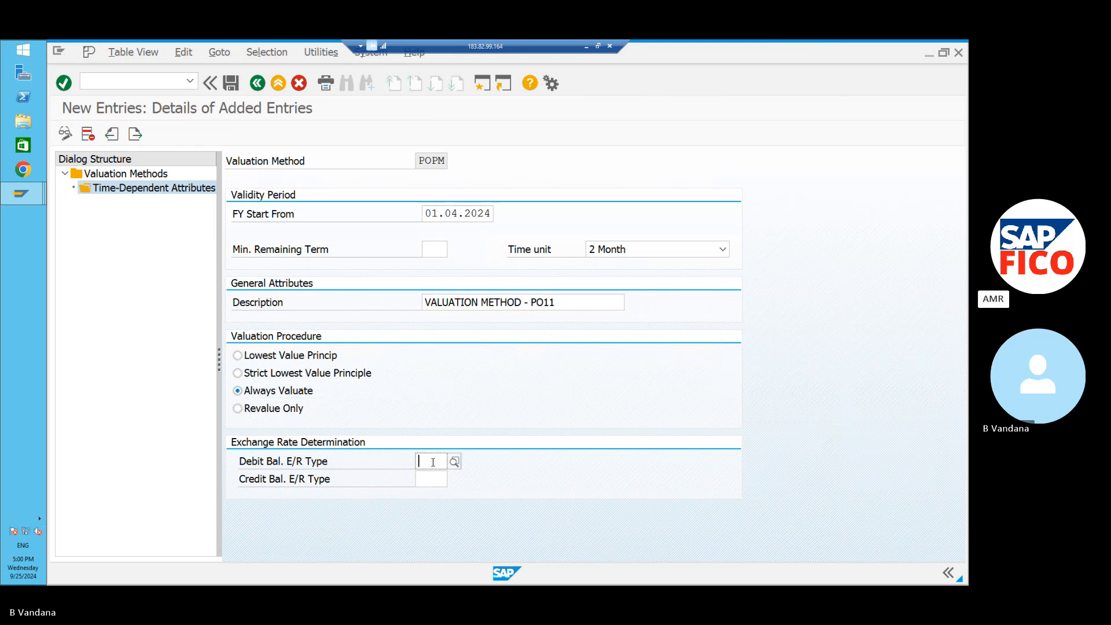
text(M)
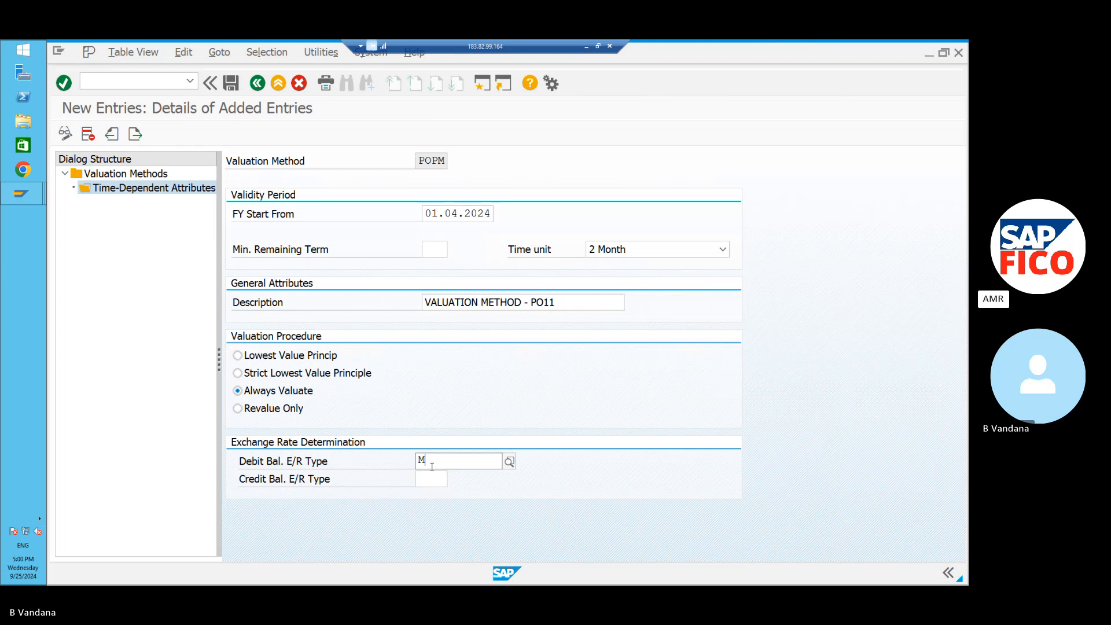
click(436, 493)
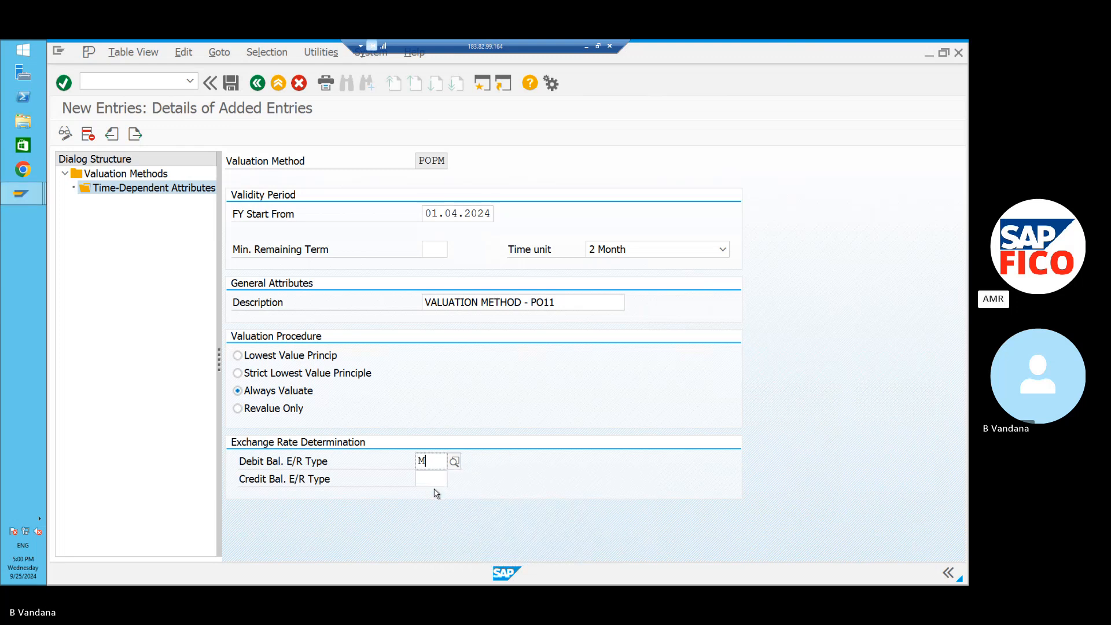
click(435, 480)
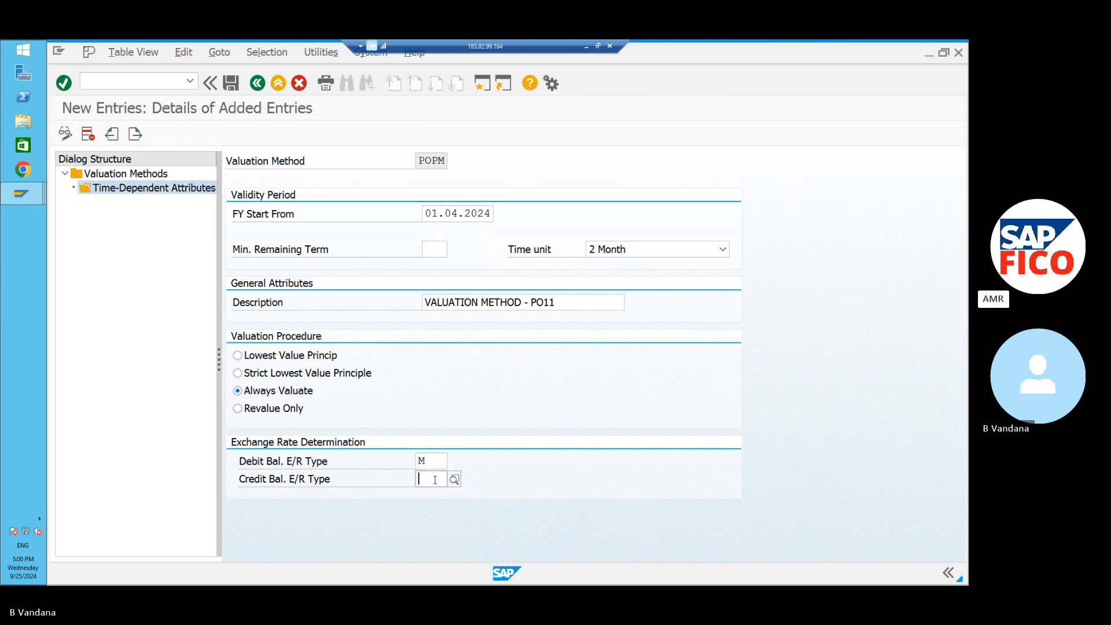
text(,)
text(M)
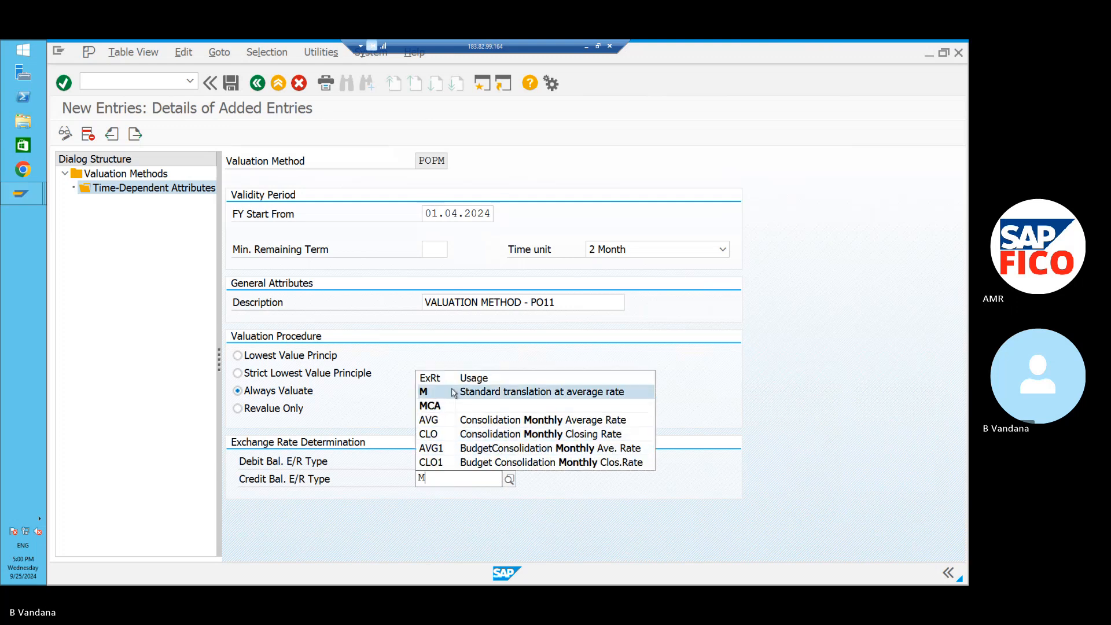
click(454, 393)
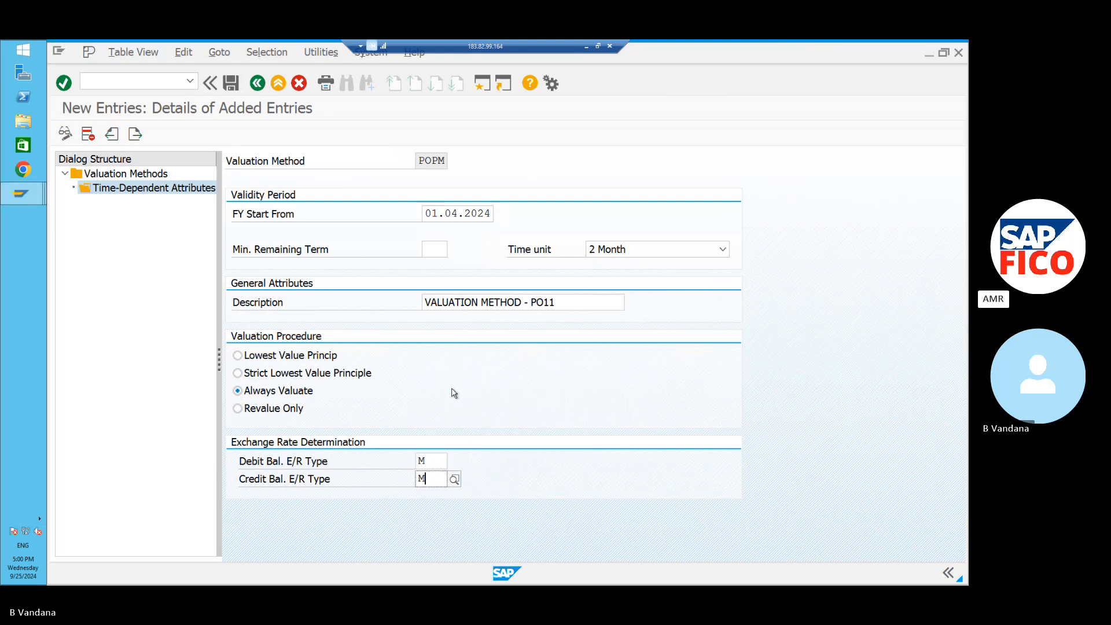
key(Return)
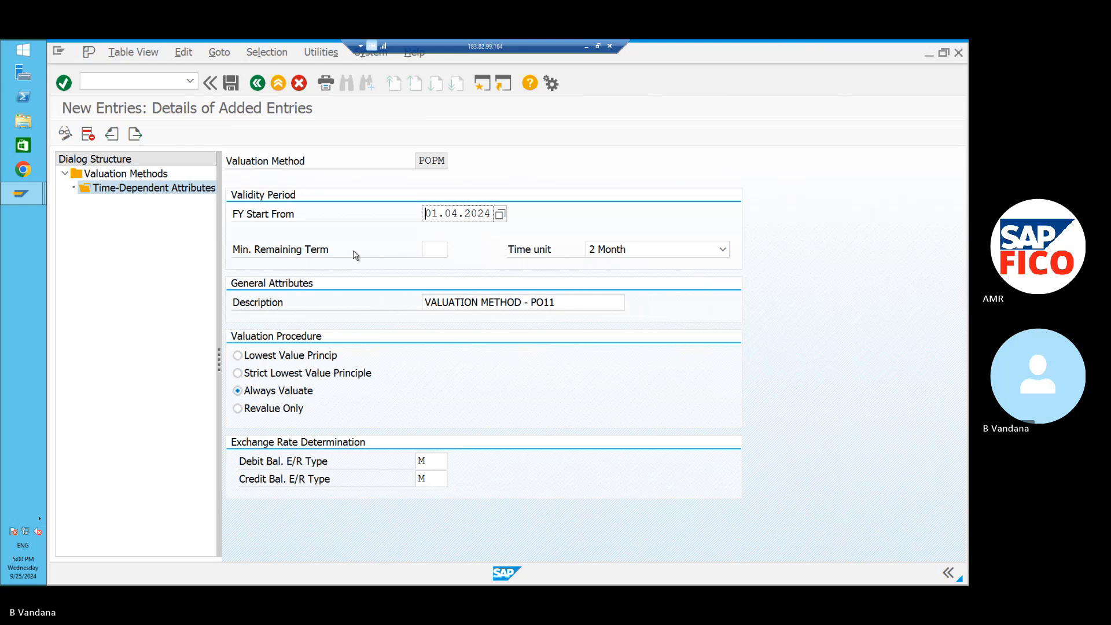
click(232, 83)
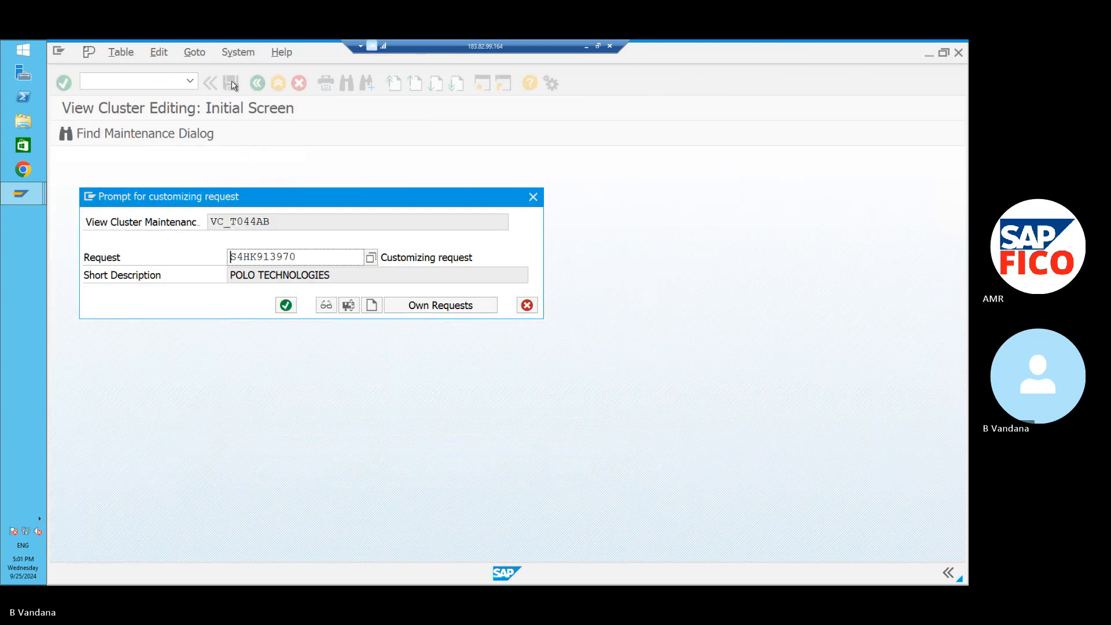
Confirm the customizing request to save POPM, then return to the Word notes.
key(Return)
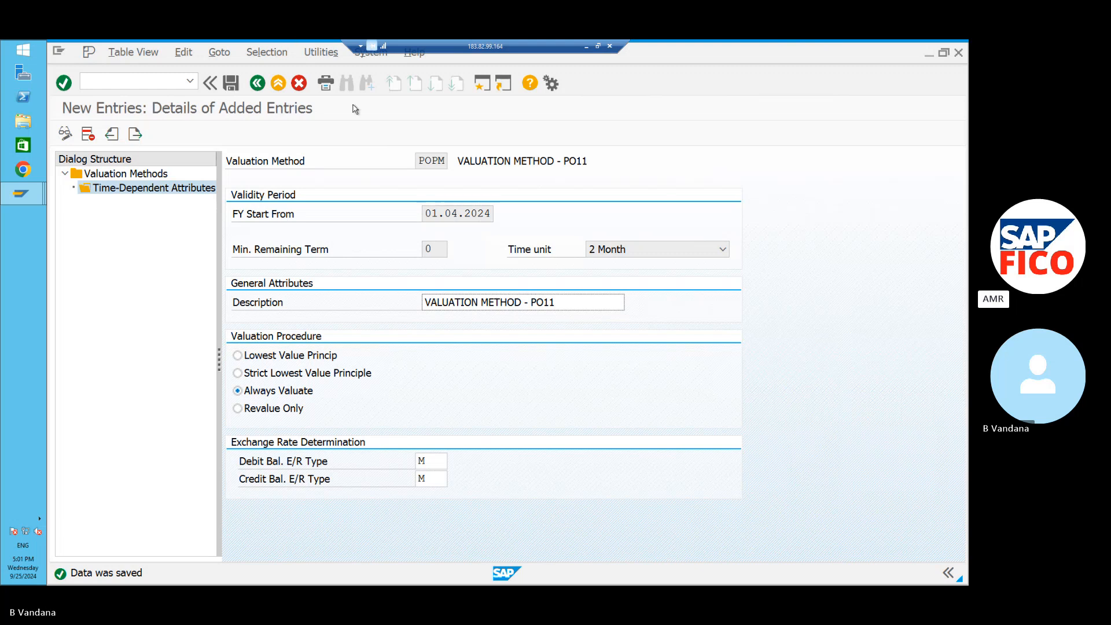
click(580, 45)
Add a 'POPM - VALUATION METHOD' line and correct EXCHANGE on the POEK line.
key(Return)
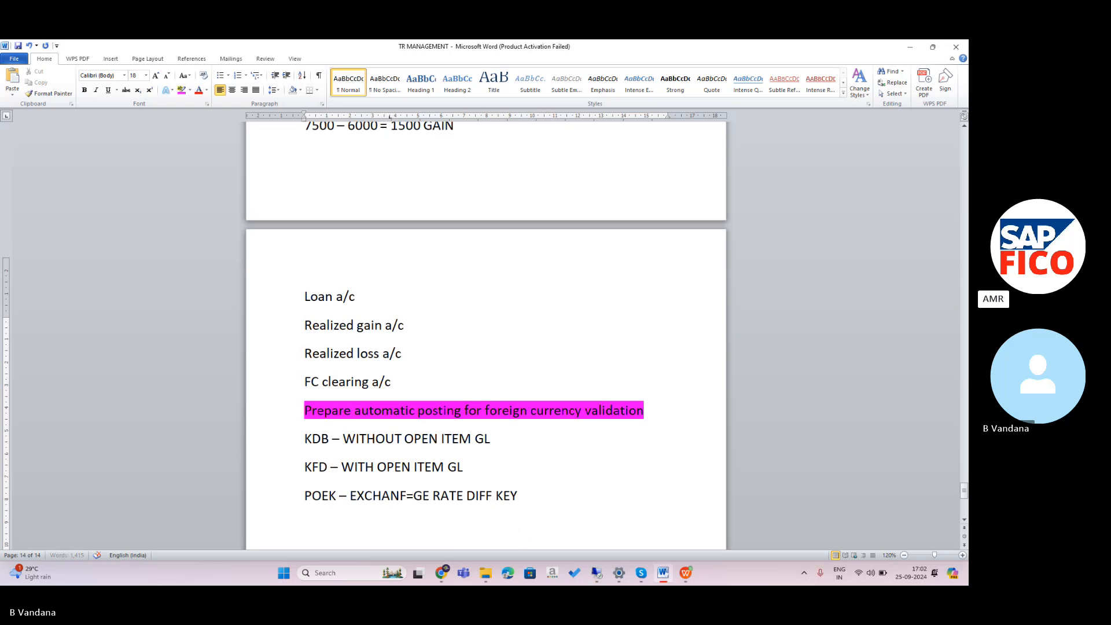
text(POPM - )
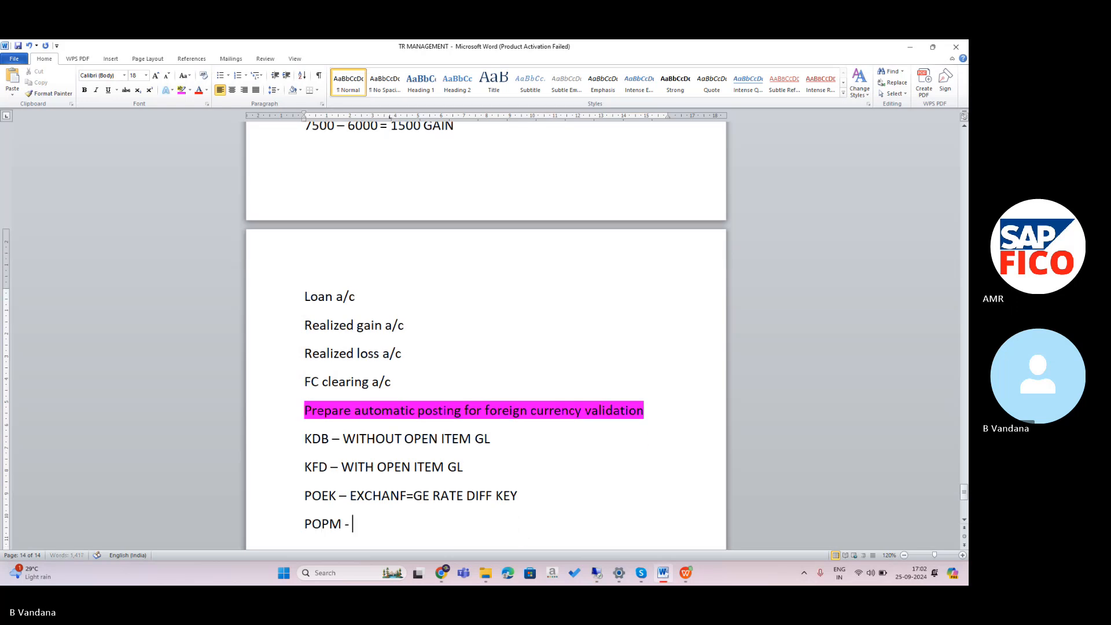
text(VLAU)
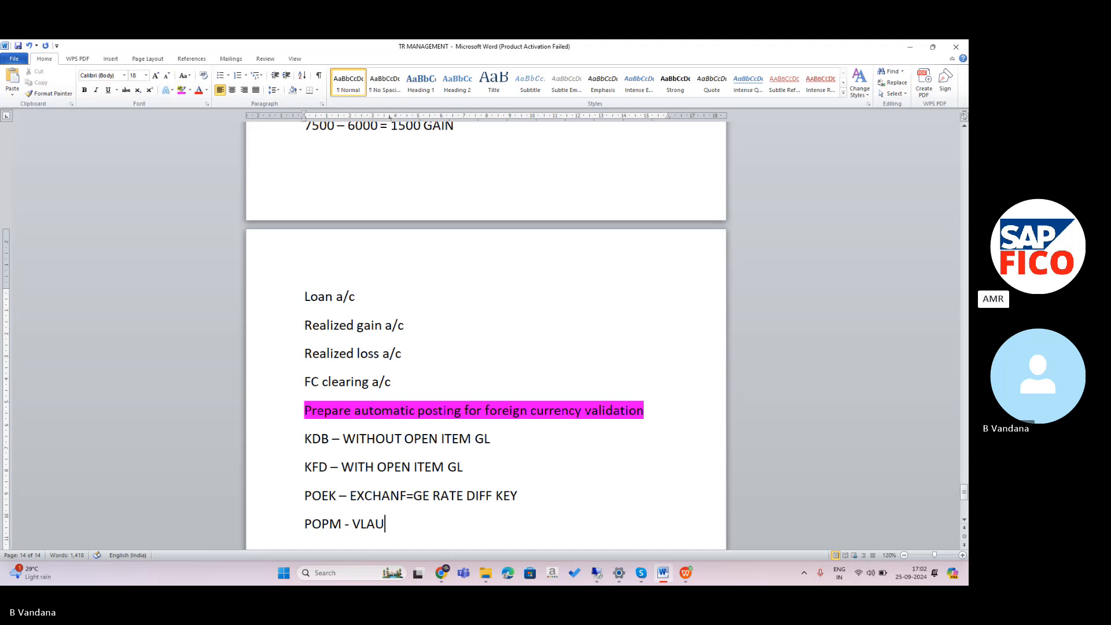
key(BackSpace)
key(BackSpace)
key(BackSpace)
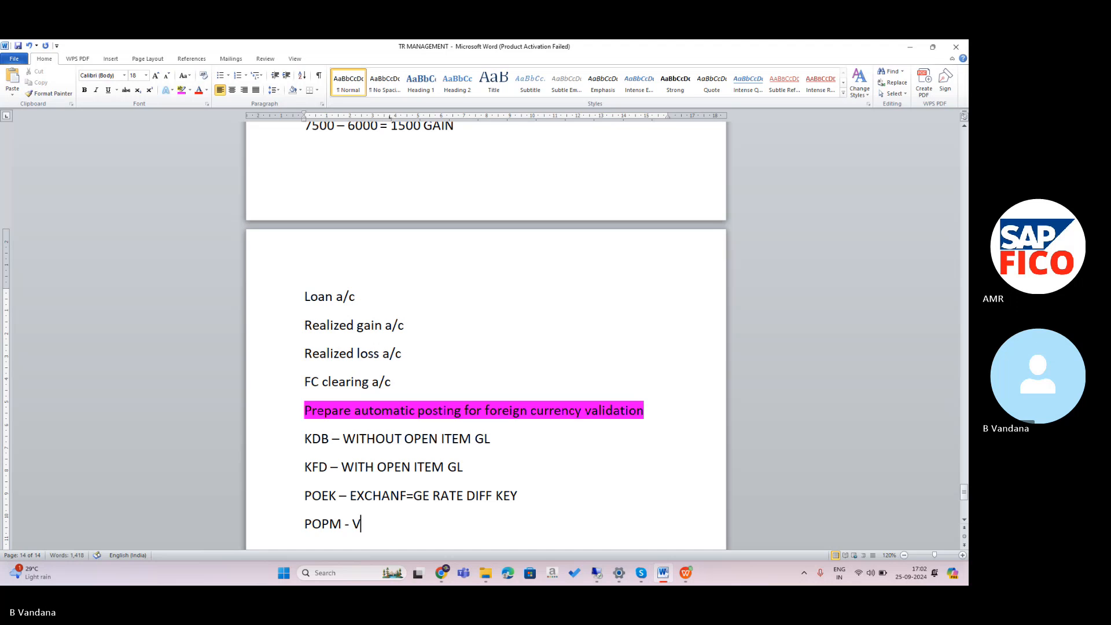
text(ALUAT)
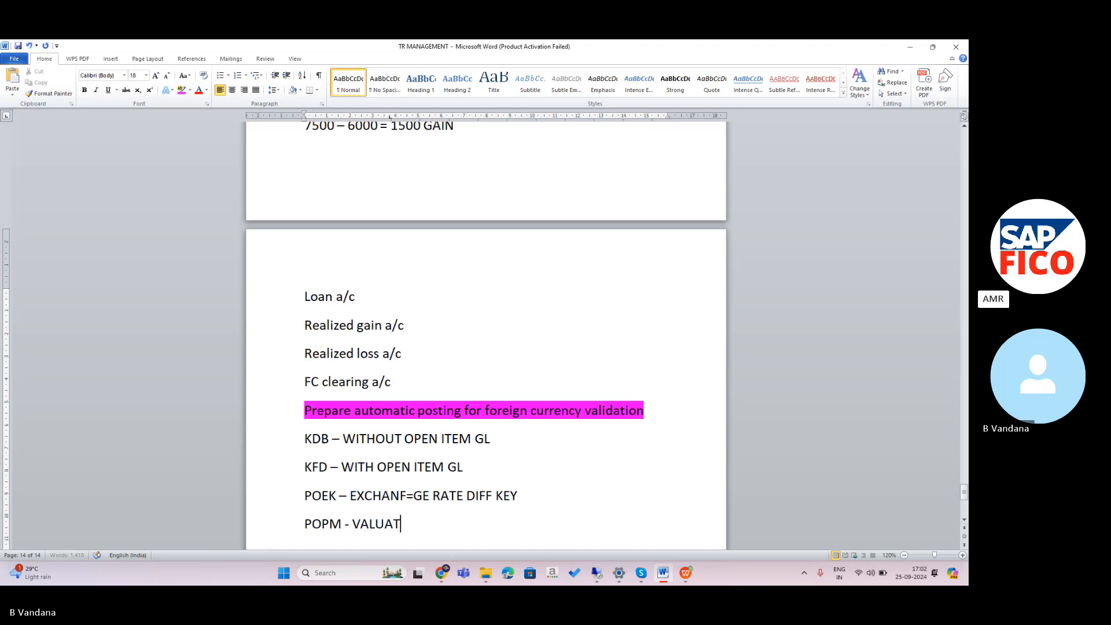
text(ION METHOD)
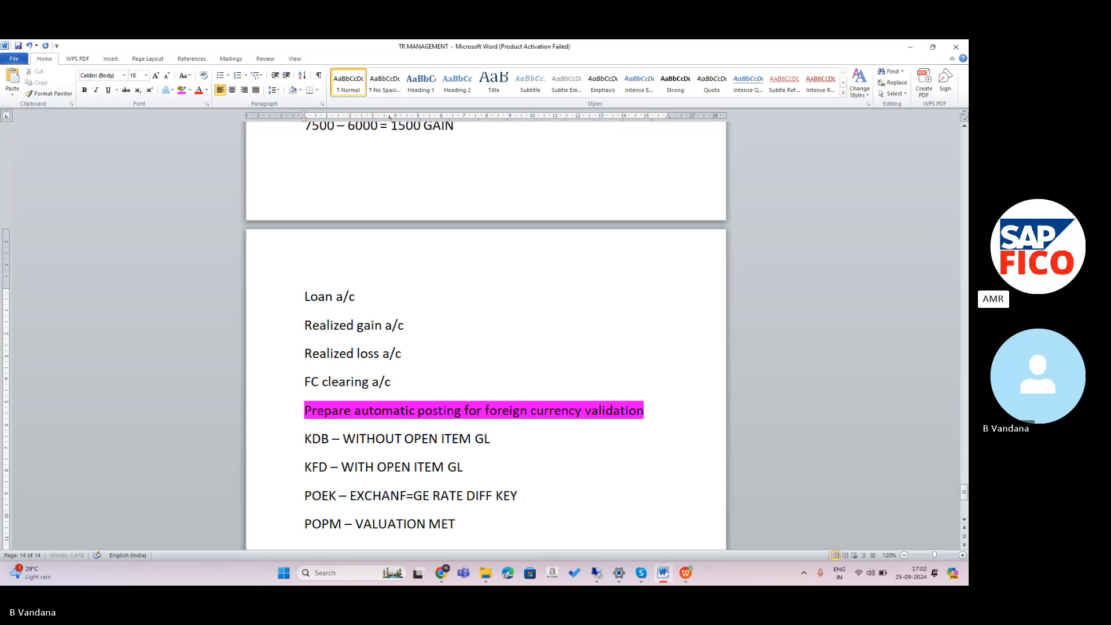
click(423, 496)
key(BackSpace)
key(BackSpace)
key(BackSpace)
text(G)
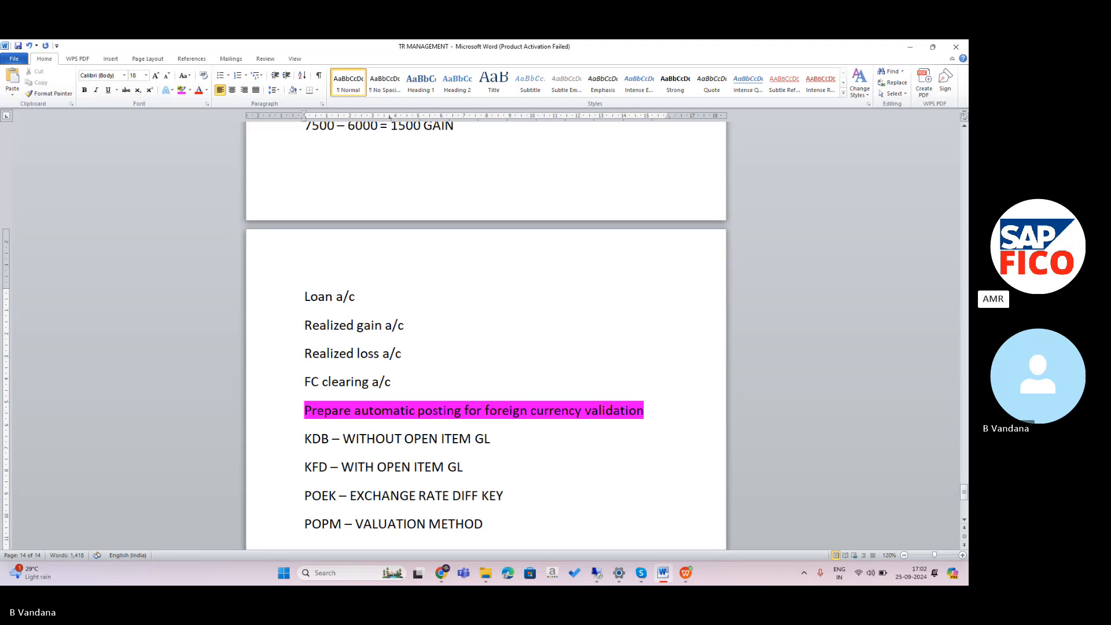
Highlight the POEK and POPM lines in yellow.
drag(302, 490, 496, 530)
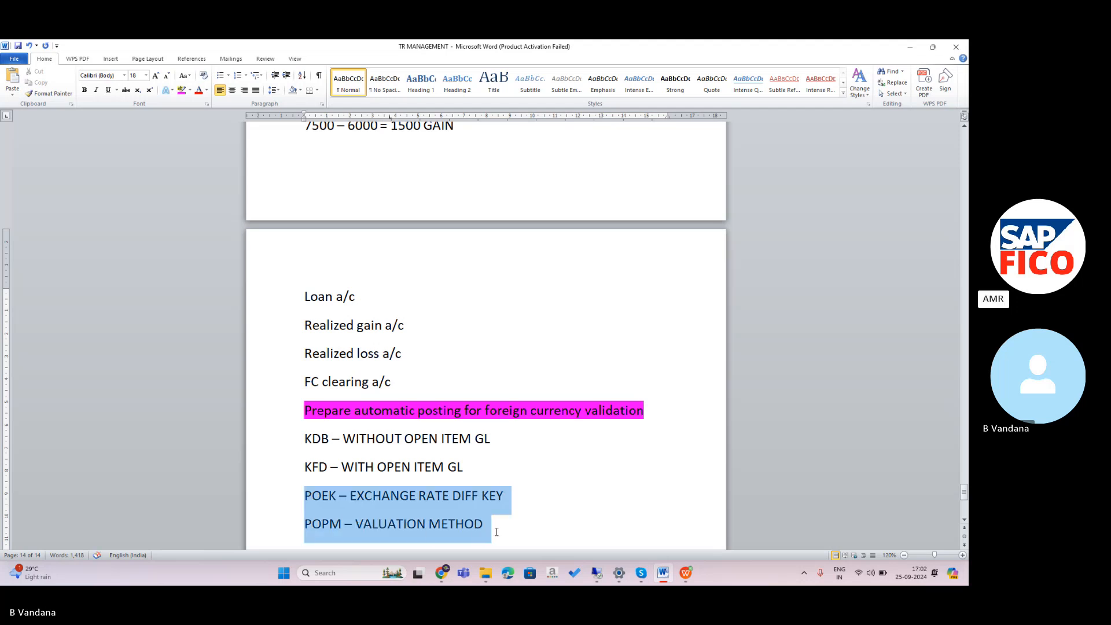
click(190, 90)
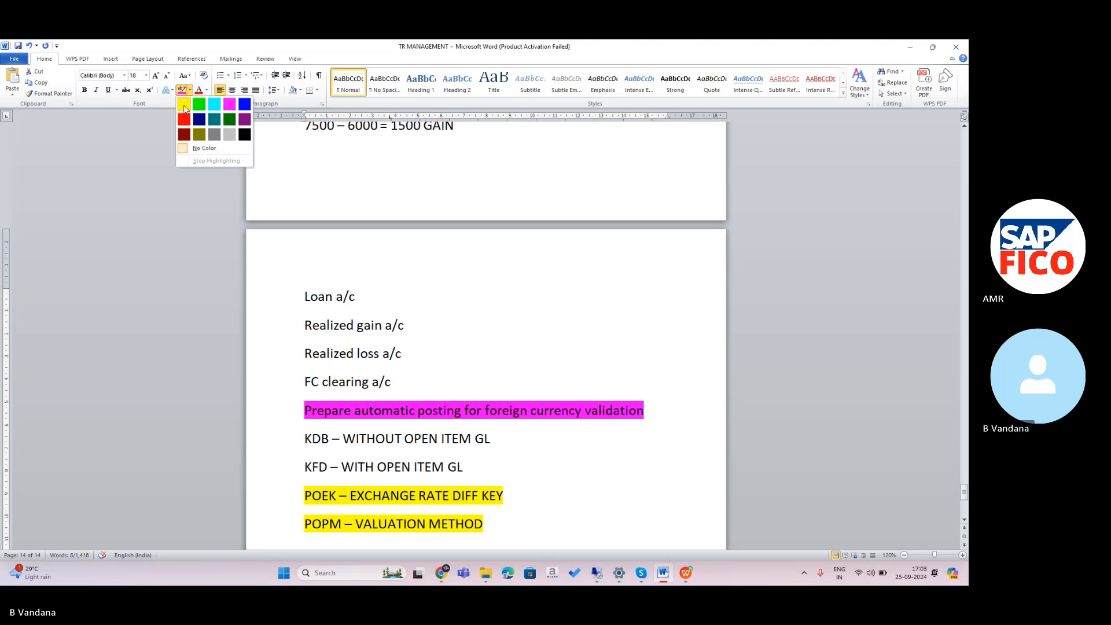
click(184, 106)
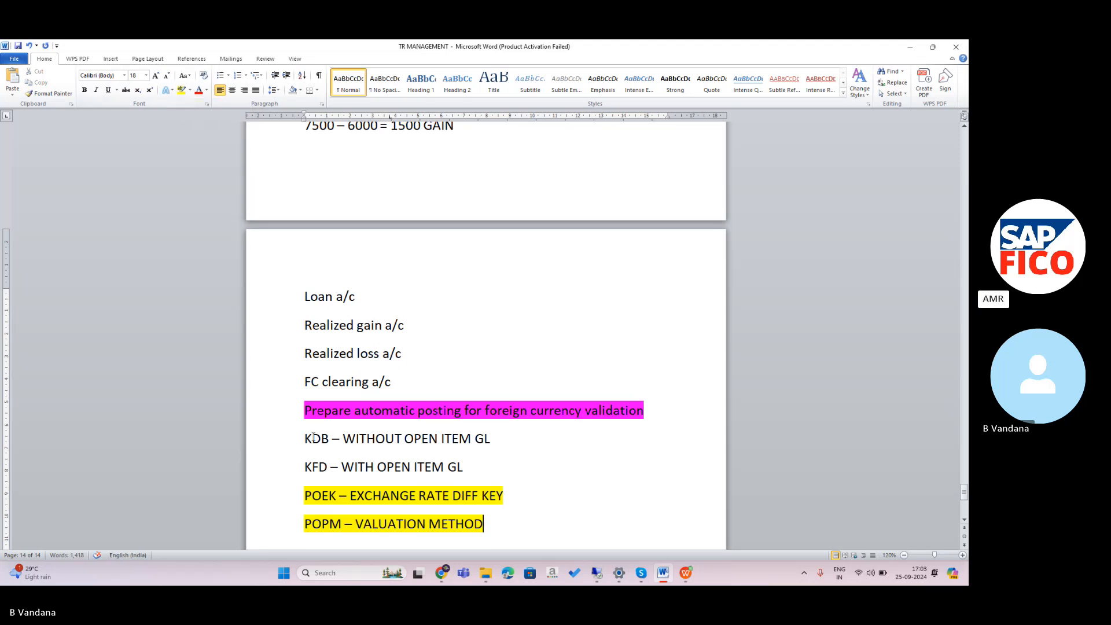
click(489, 542)
click(776, 317)
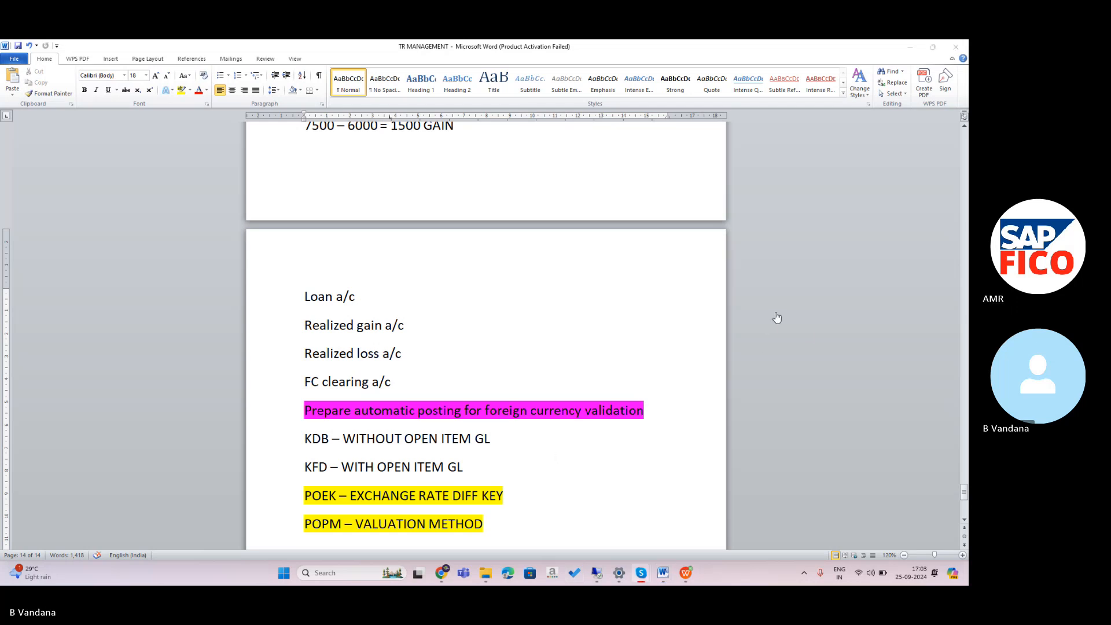